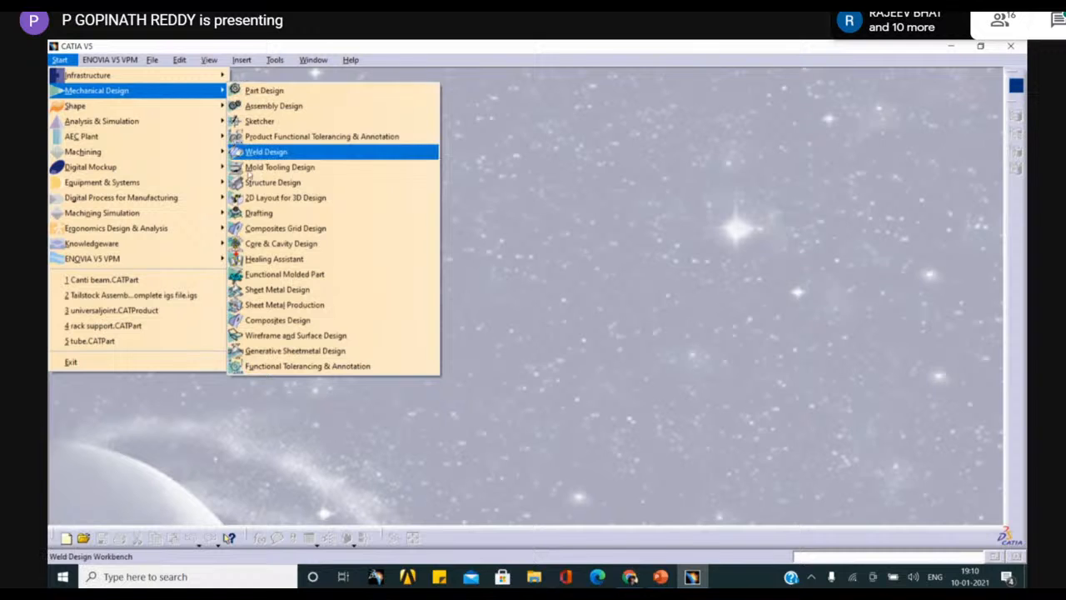
Step: Create a new part named DEML in the Sketcher workbench with hybrid design enabled
{"action": "mouse_move", "coordinate": [192, 124]}
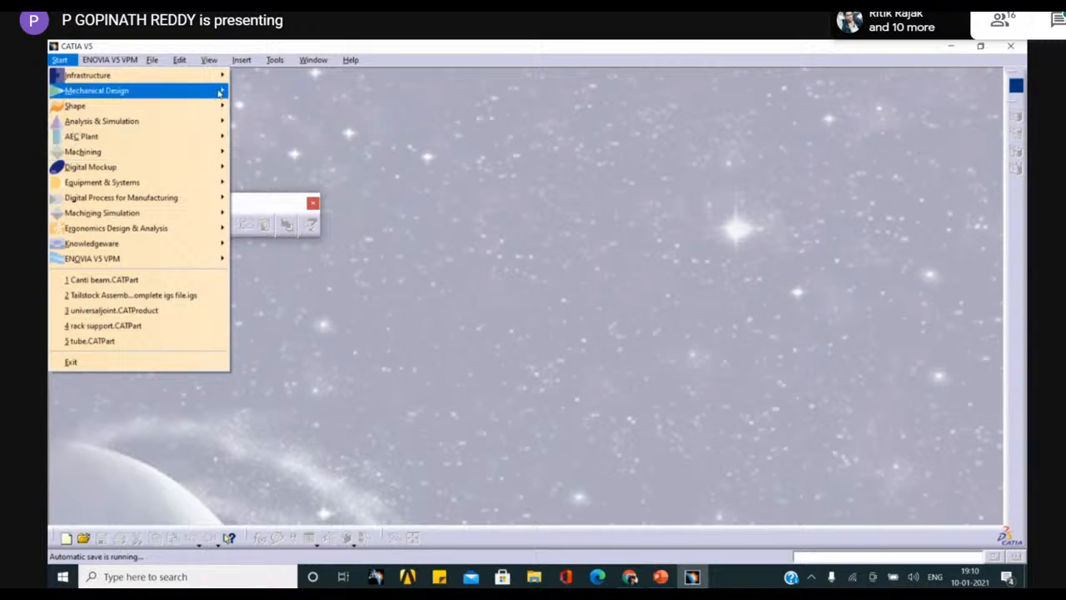
{"action": "mouse_move", "coordinate": [219, 93]}
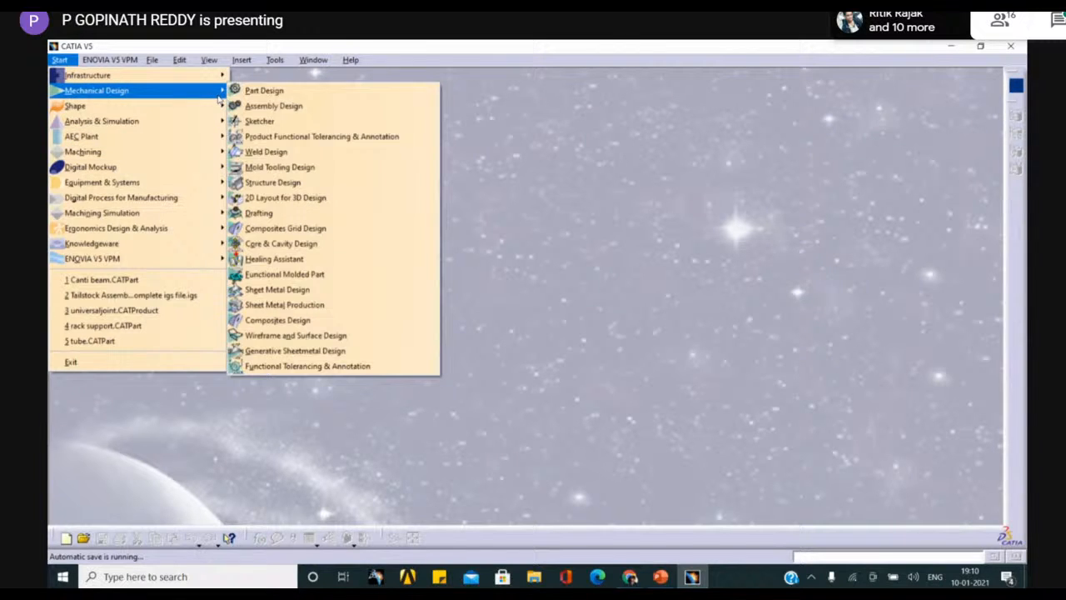
{"action": "left_click", "coordinate": [271, 122]}
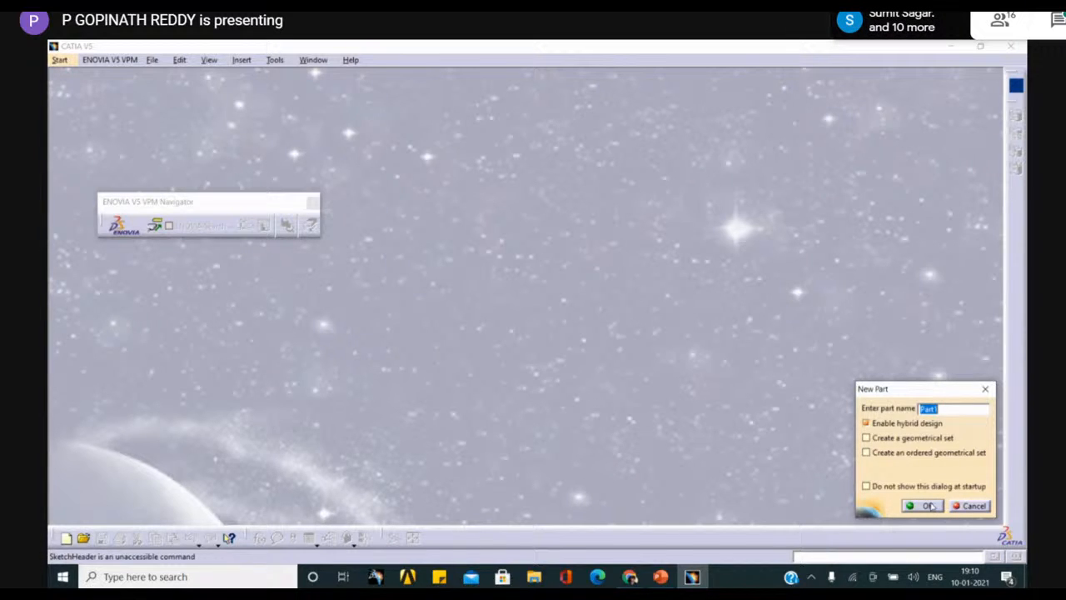
{"action": "left_click", "coordinate": [929, 506]}
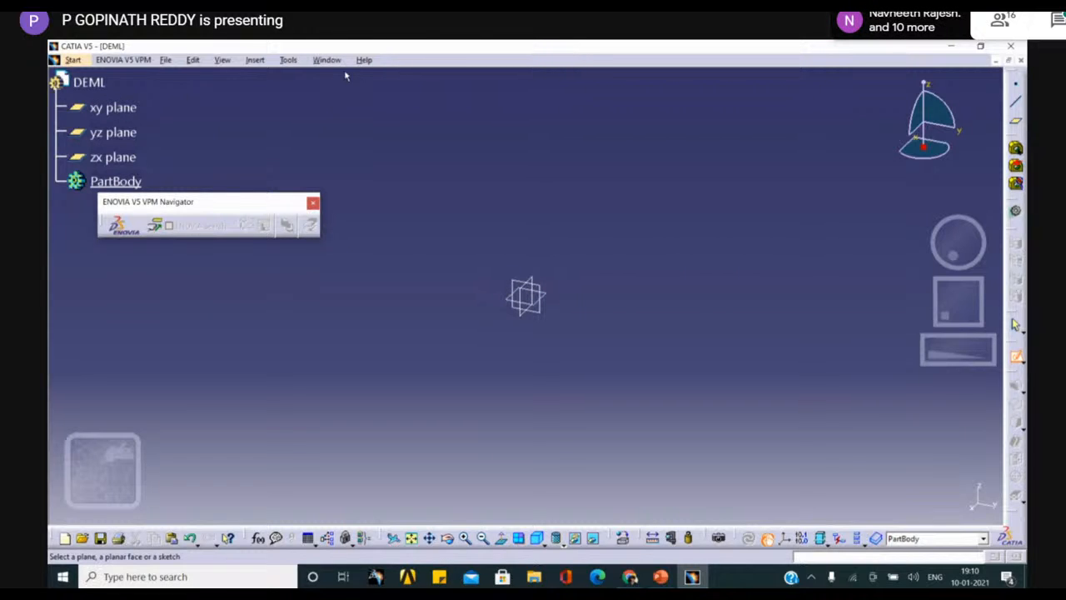
{"action": "left_click", "coordinate": [255, 62]}
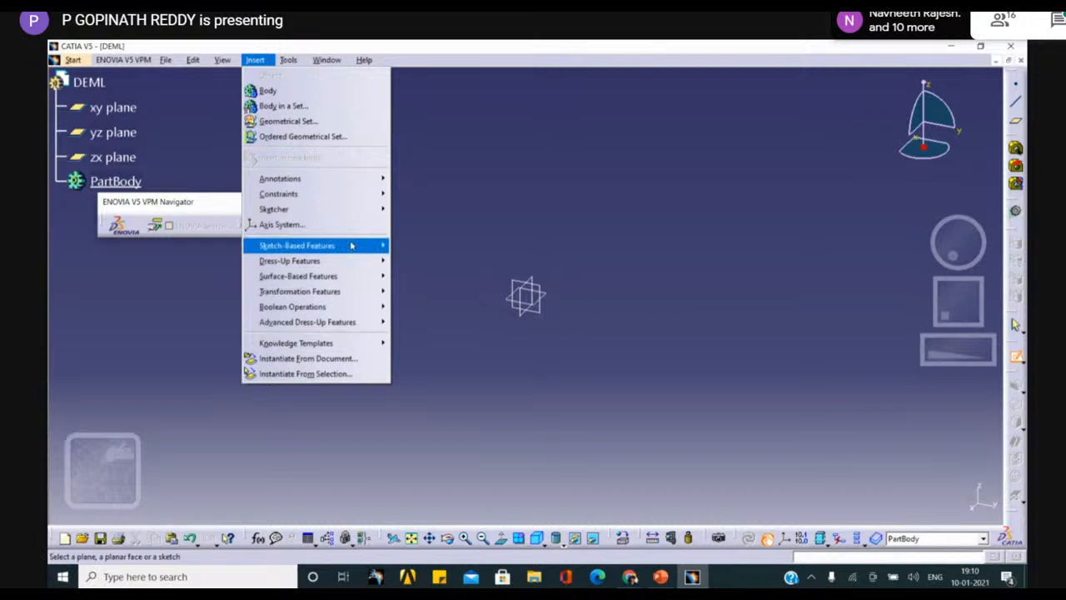
{"action": "mouse_move", "coordinate": [364, 253]}
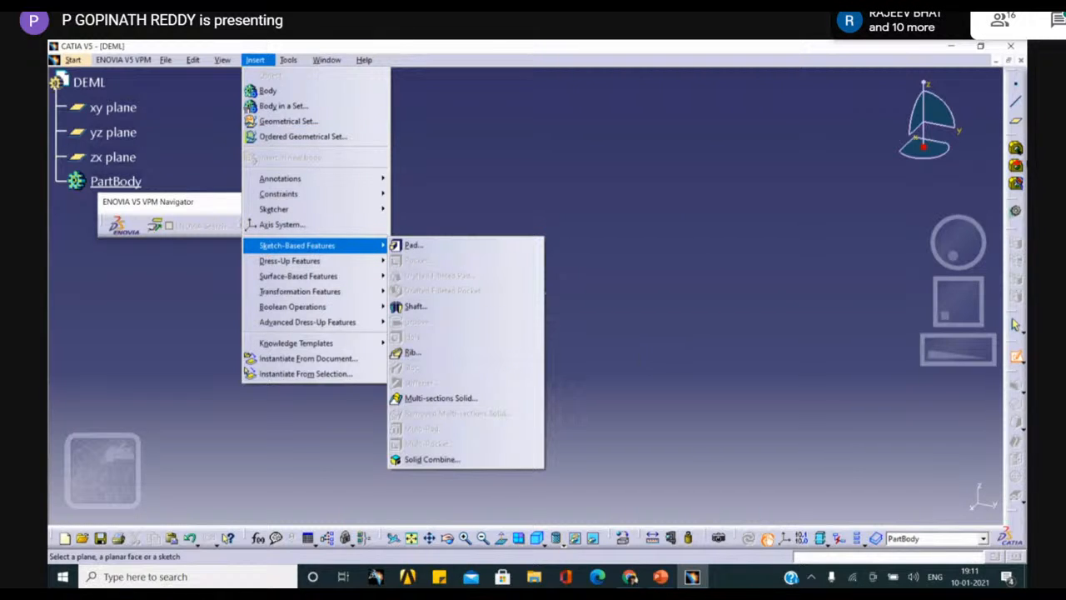
{"action": "left_click", "coordinate": [787, 336]}
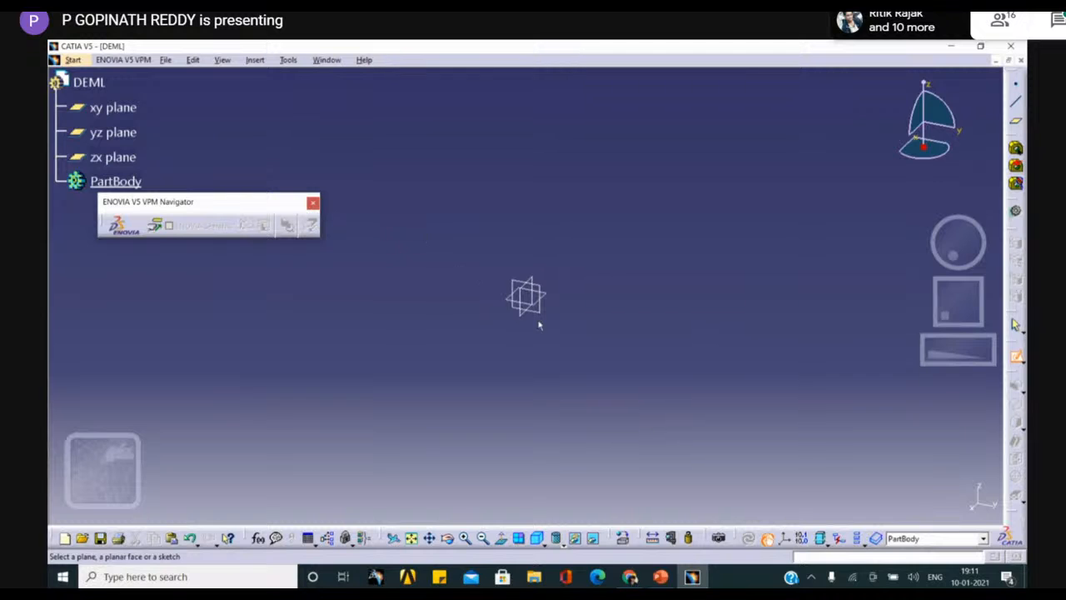
Step: Start a sketch on the yz plane and turn on the grid display
{"action": "left_click", "coordinate": [529, 294]}
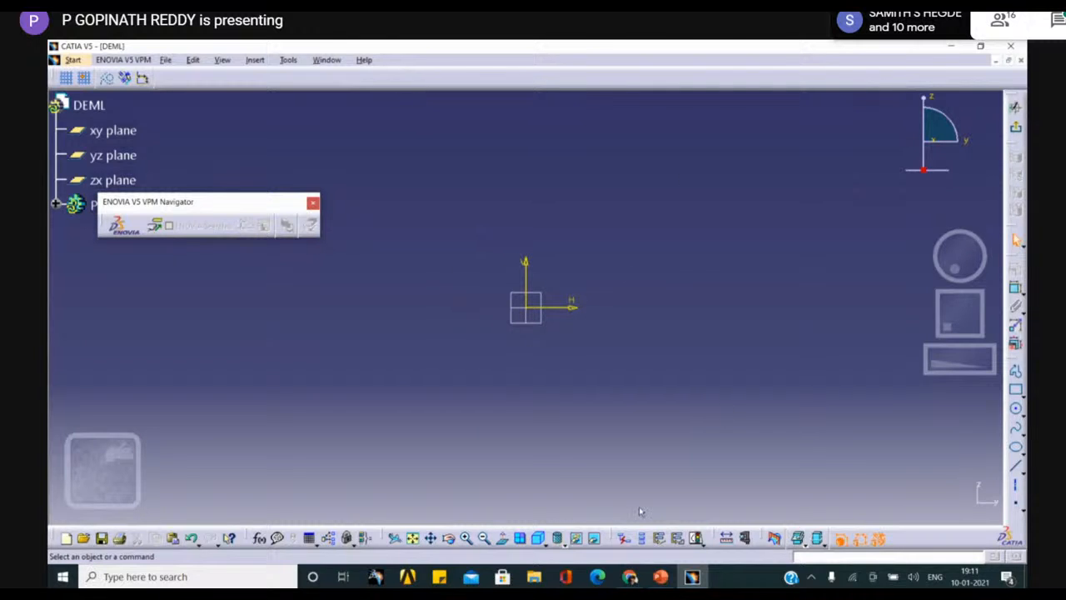
{"action": "left_click", "coordinate": [67, 78]}
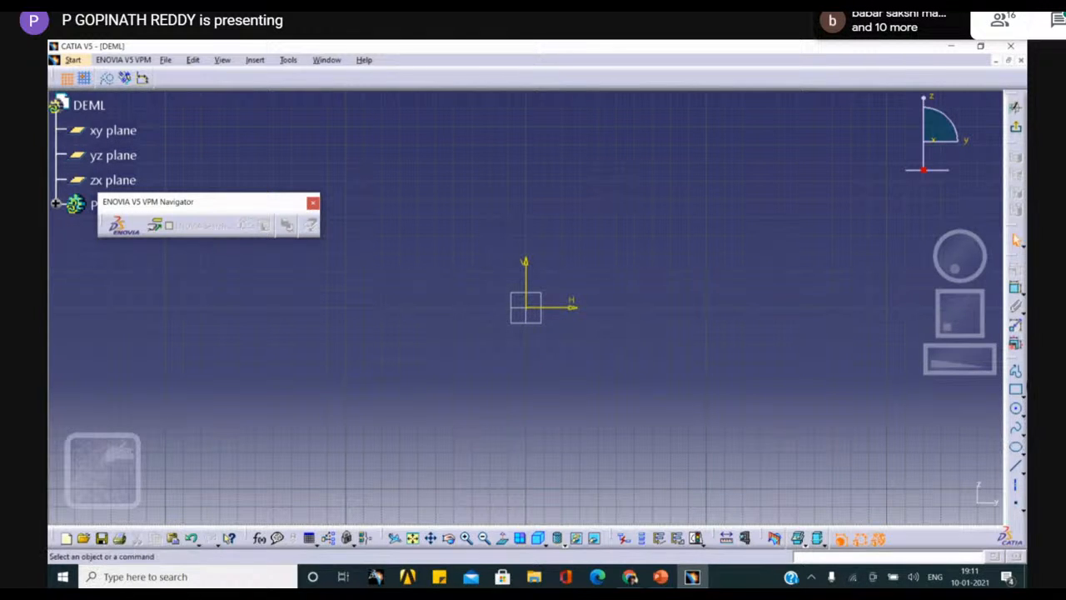
Step: Sketch a rectangle with one corner at the origin, extending toward positive H and V
{"action": "left_click", "coordinate": [1017, 390]}
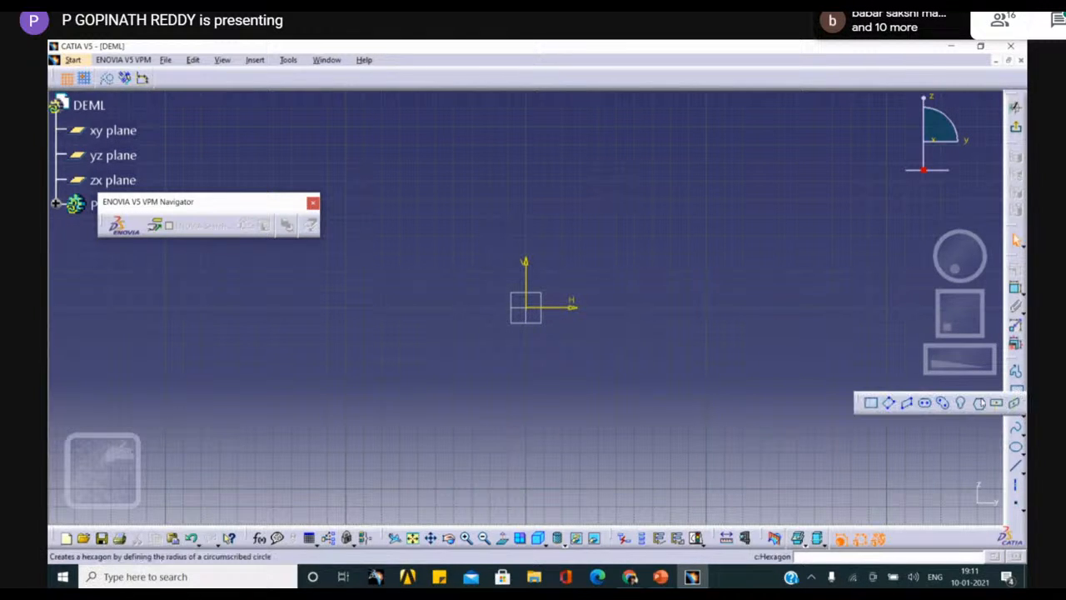
{"action": "left_click", "coordinate": [871, 403]}
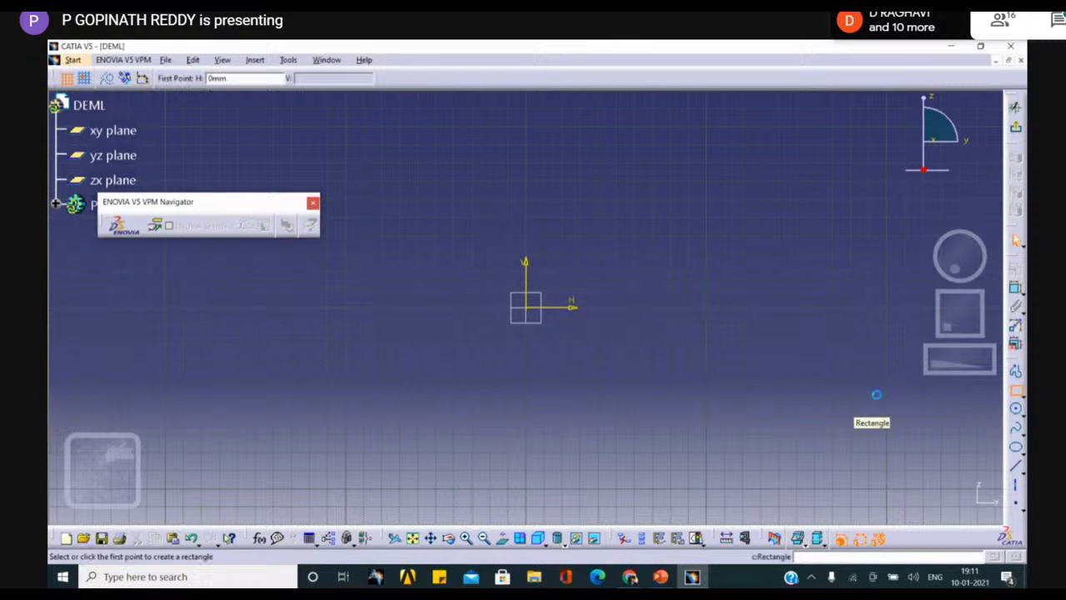
{"action": "left_click", "coordinate": [527, 306]}
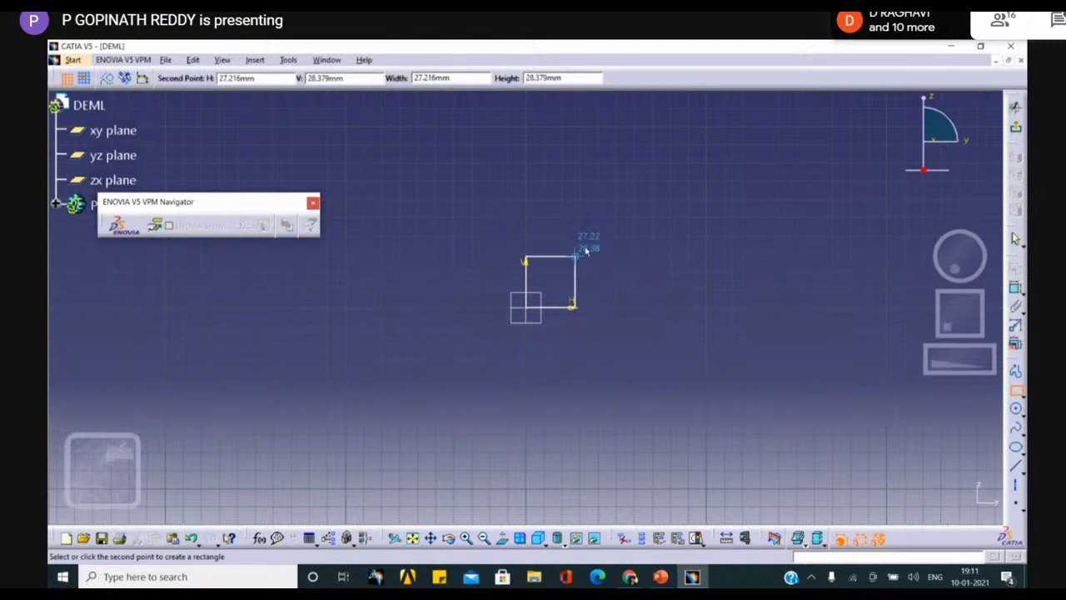
{"action": "left_click", "coordinate": [684, 215]}
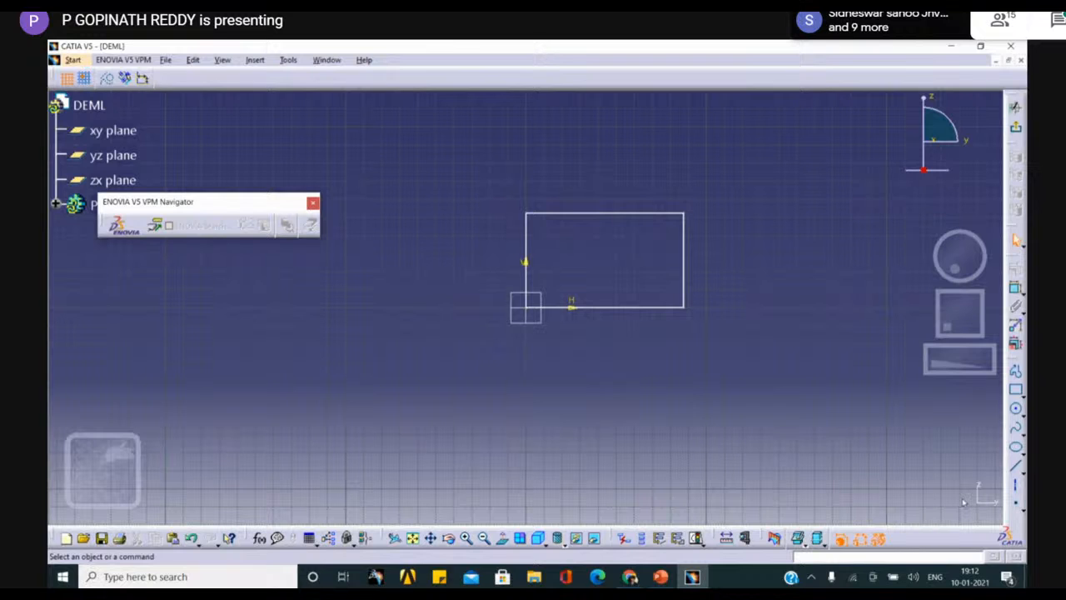
Step: View the rectangle in isometric and multi-view layouts, then normal to the sketch plane
{"action": "left_click", "coordinate": [537, 538]}
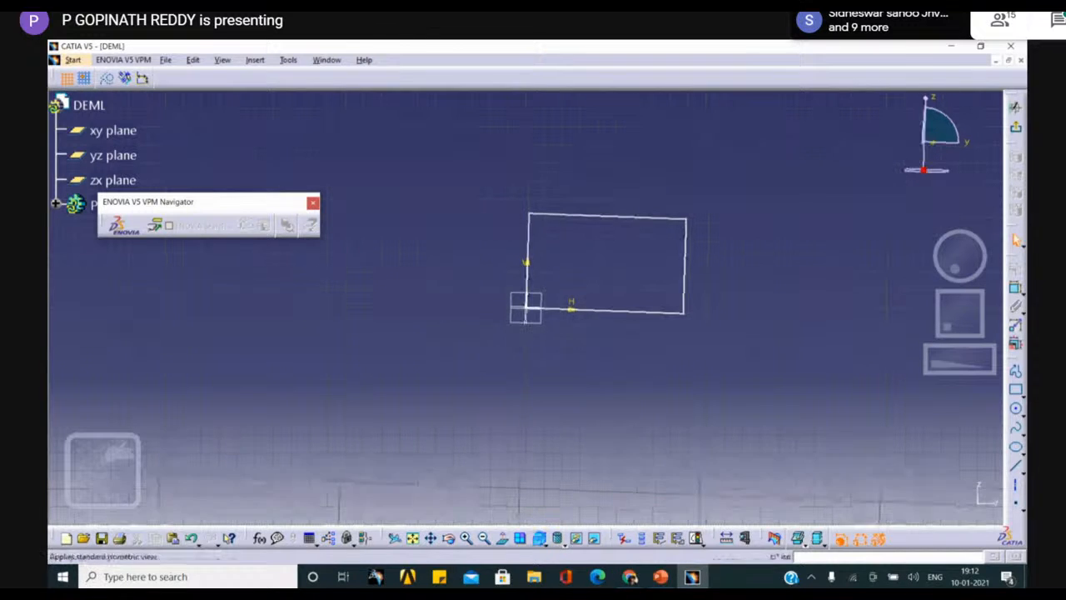
{"action": "left_click", "coordinate": [520, 538]}
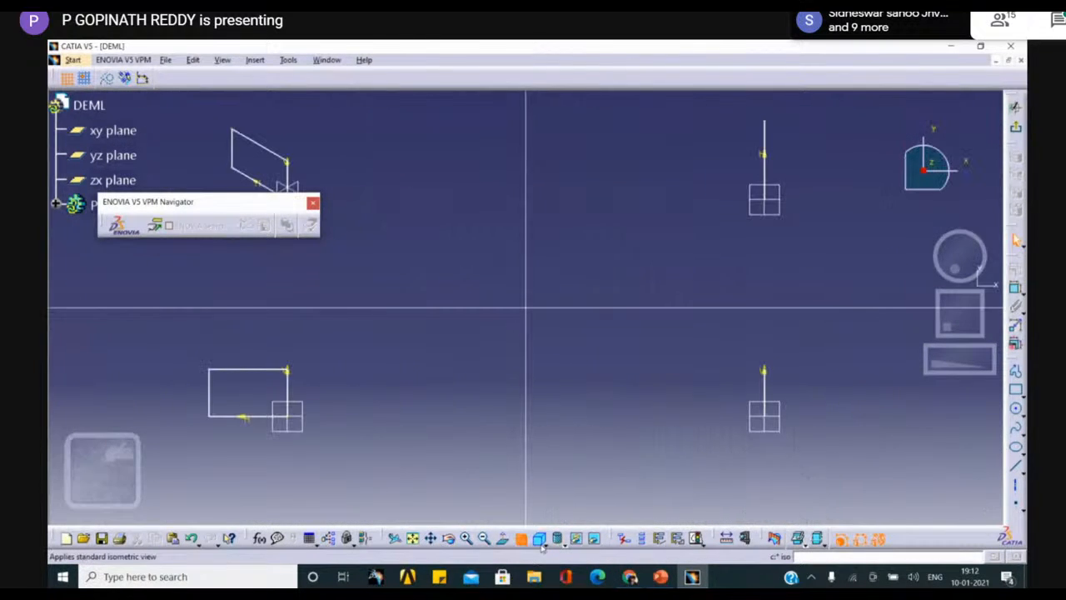
{"action": "left_click", "coordinate": [503, 539]}
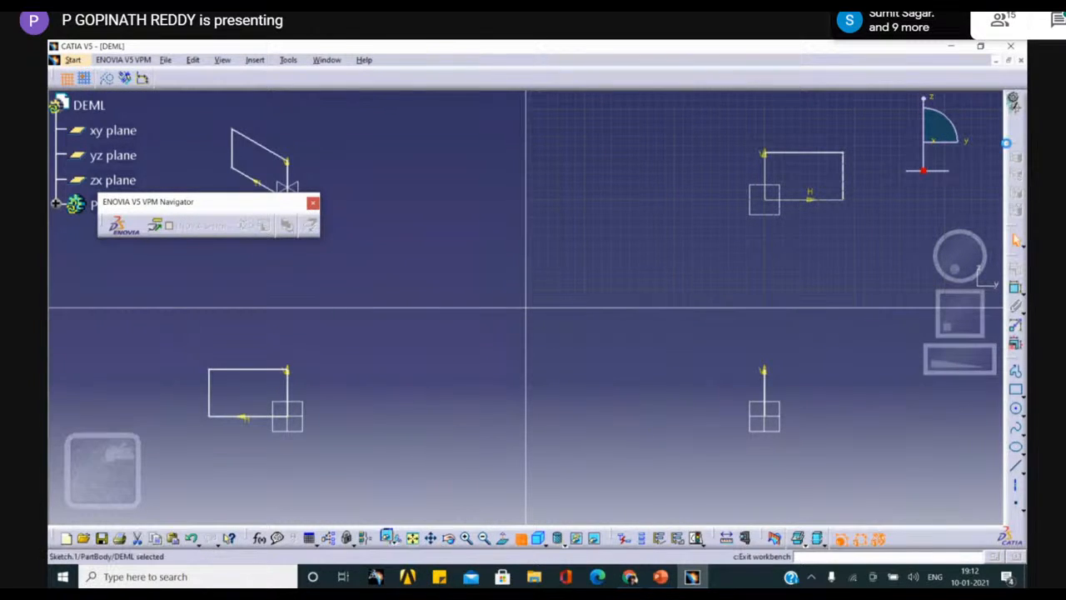
Step: Exit the sketch and close the DEML part without saving its changes
{"action": "left_click", "coordinate": [1015, 107]}
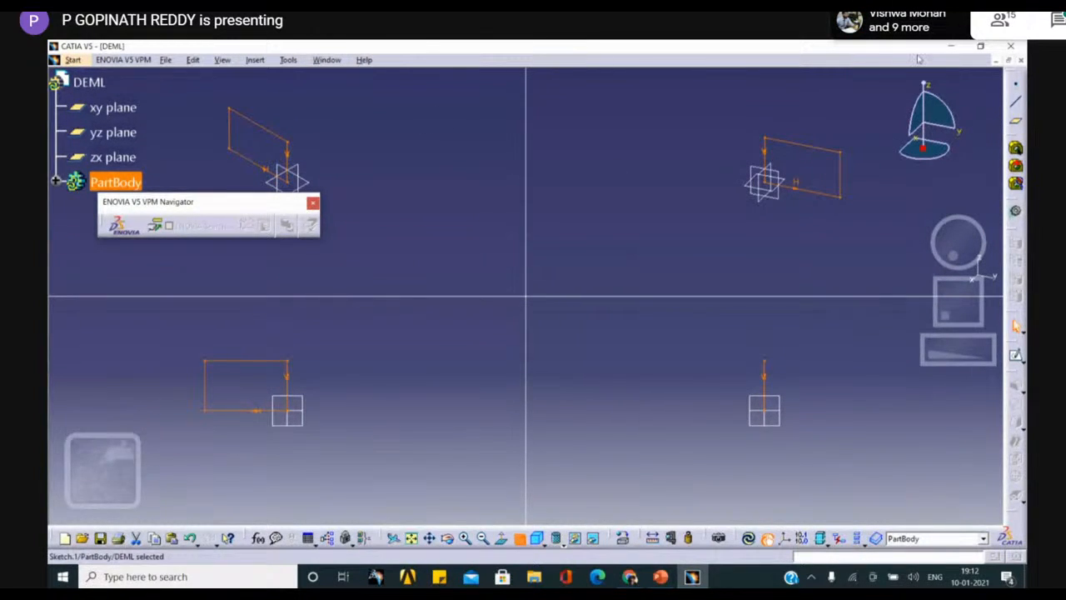
{"action": "left_click", "coordinate": [1021, 60]}
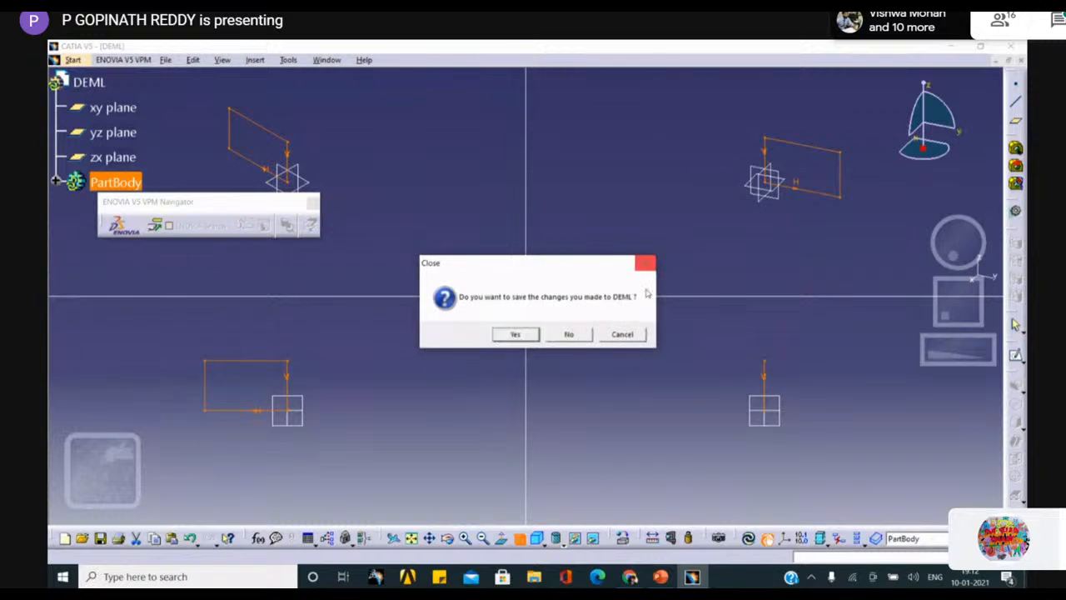
{"action": "left_click", "coordinate": [569, 334]}
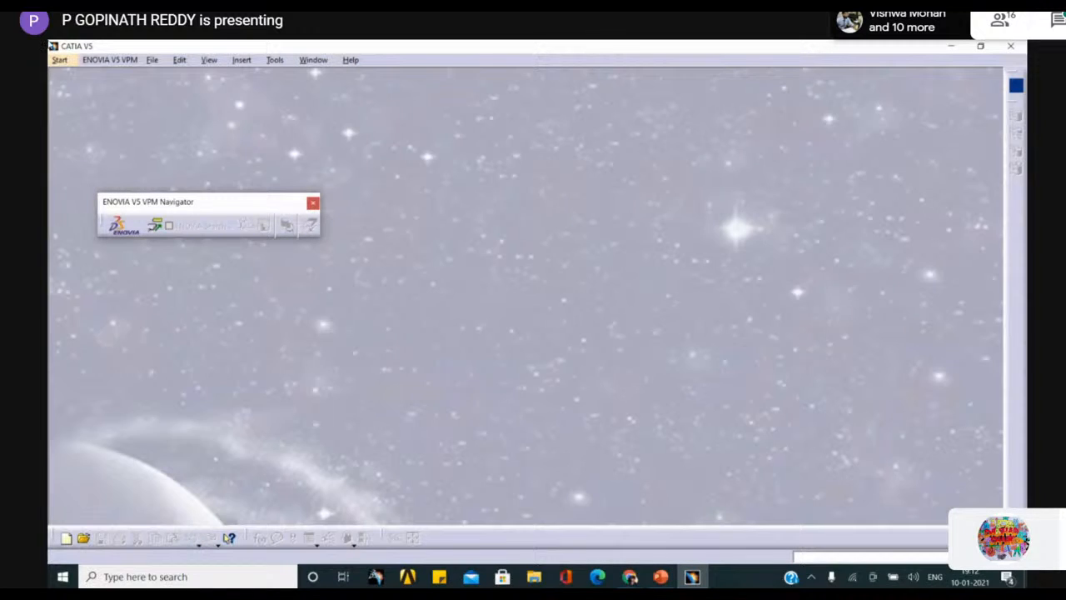
Step: Create a new part named Part1 in the Sketcher workbench and start a sketch on its yz plane
{"action": "left_click", "coordinate": [59, 60]}
{"action": "mouse_move", "coordinate": [150, 89]}
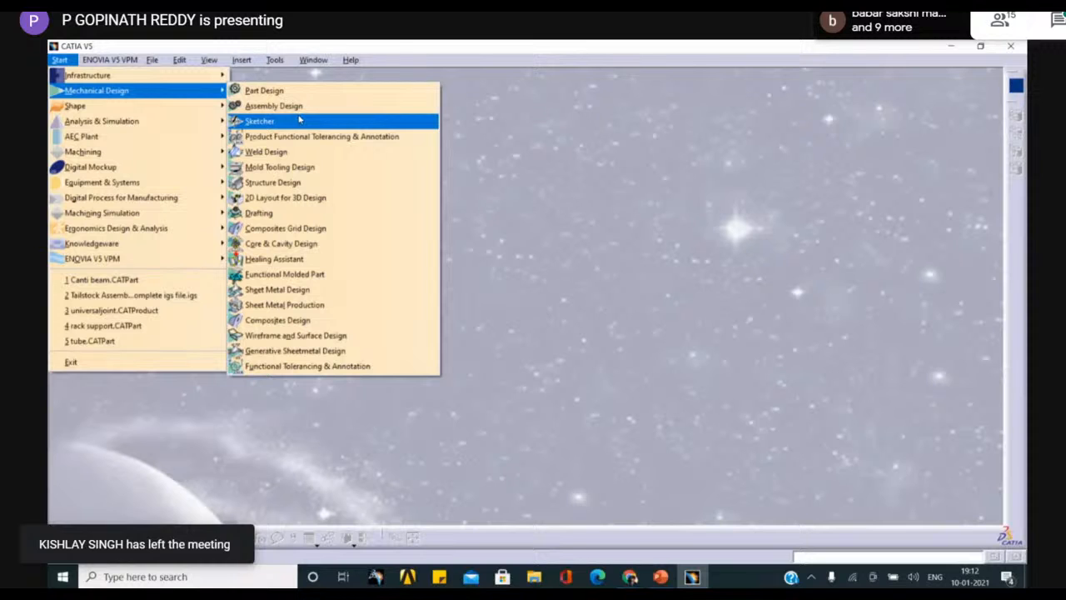
{"action": "left_click", "coordinate": [300, 119]}
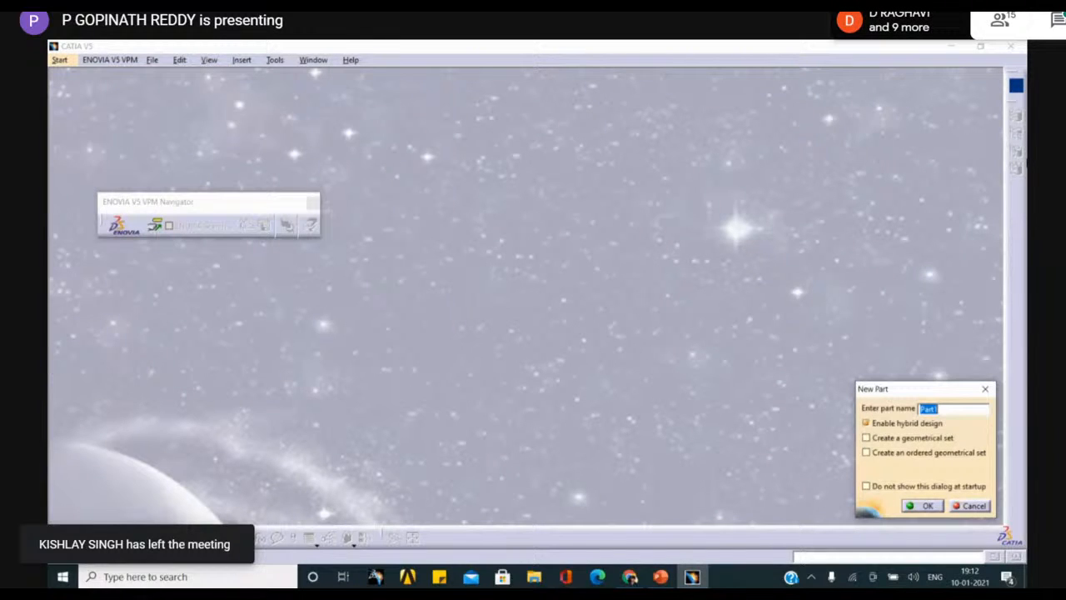
{"action": "left_click", "coordinate": [920, 505]}
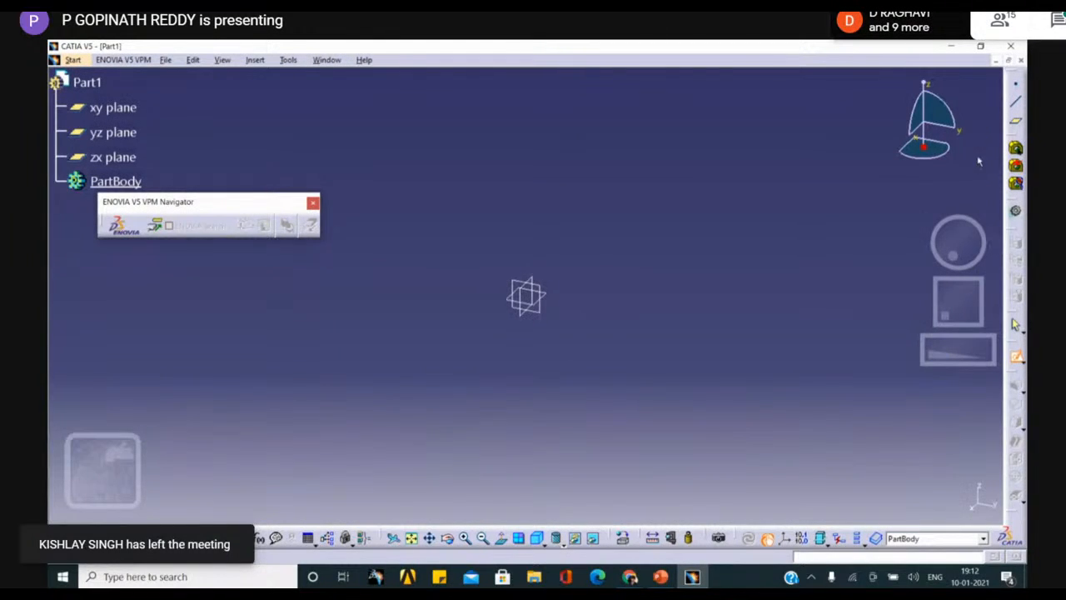
{"action": "left_click", "coordinate": [542, 294]}
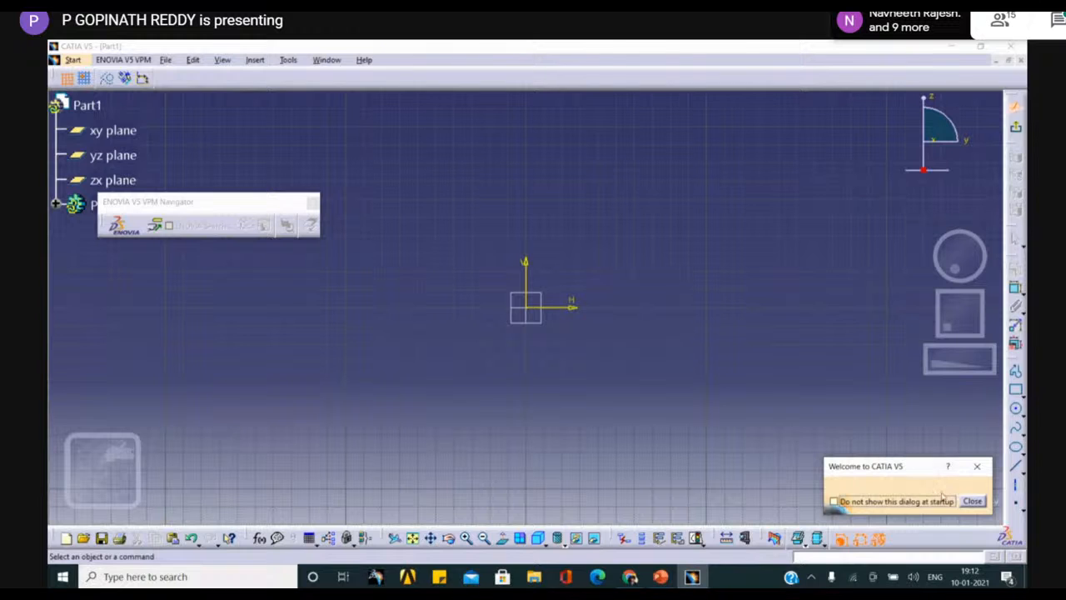
{"action": "left_click", "coordinate": [972, 501]}
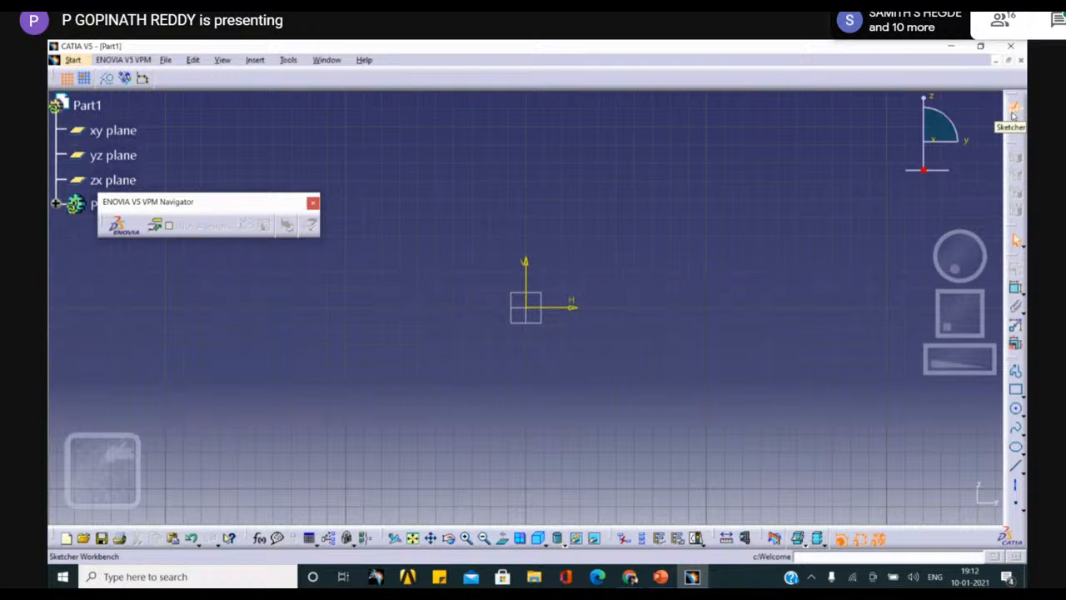
Step: Review the constraint, profile and operation commands available for the sketch
{"action": "left_click", "coordinate": [1017, 391]}
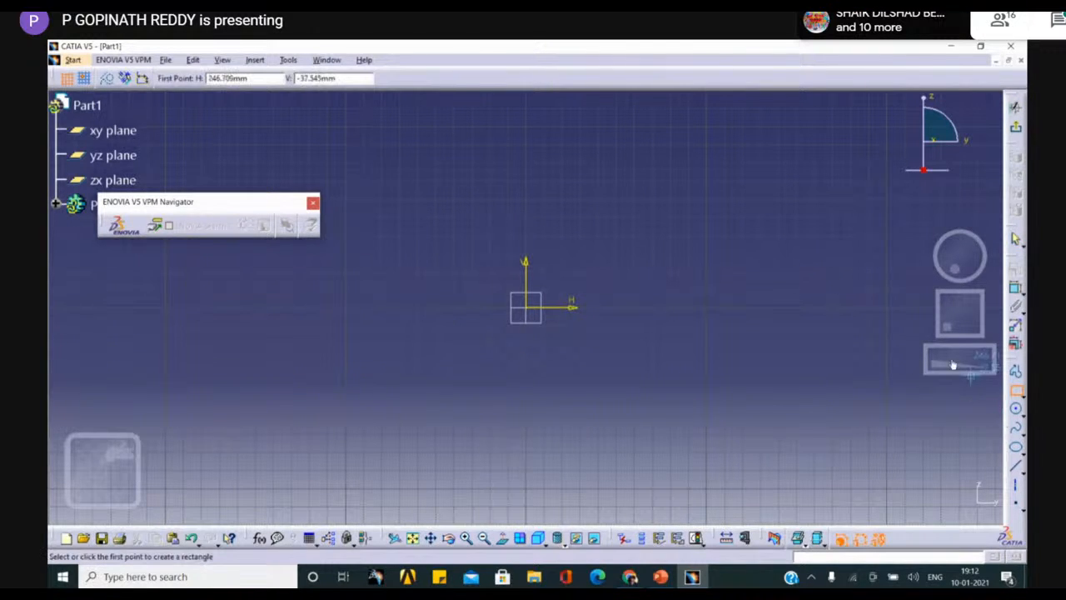
{"action": "left_click", "coordinate": [255, 60]}
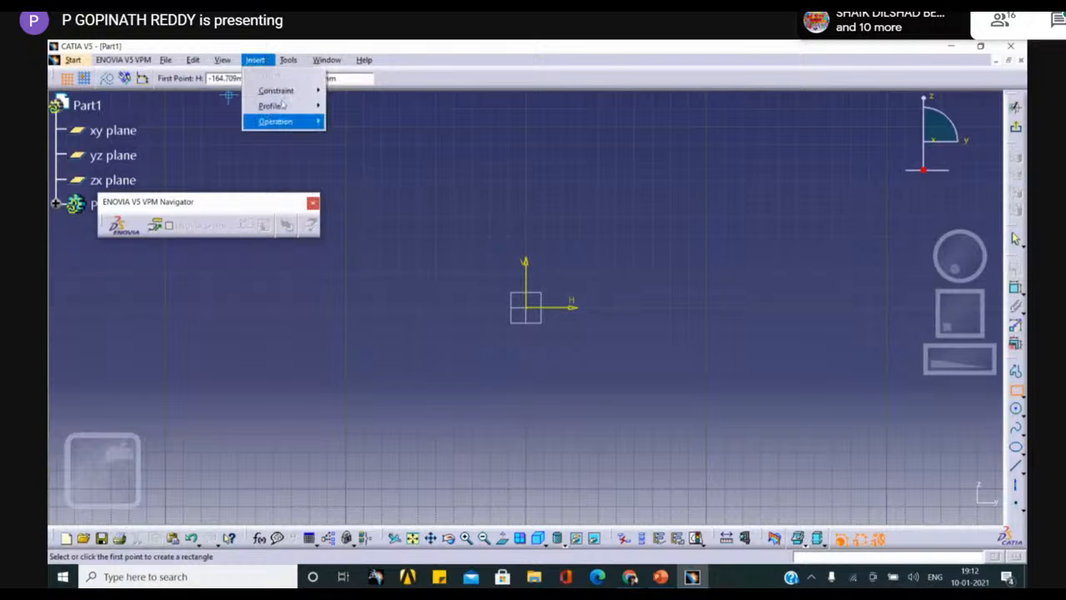
{"action": "mouse_move", "coordinate": [289, 95]}
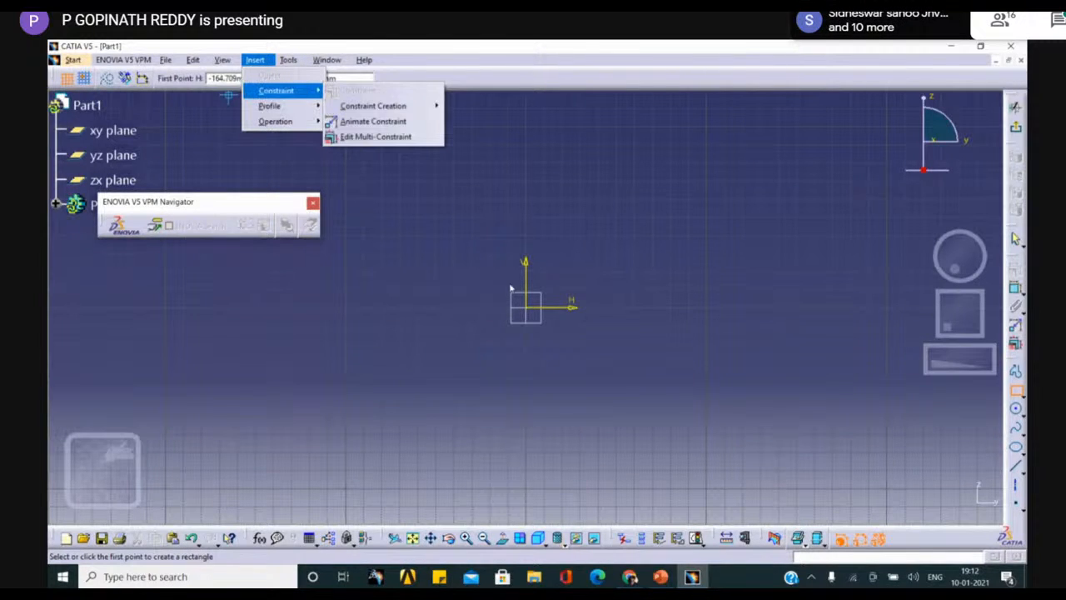
{"action": "left_click", "coordinate": [705, 287]}
{"action": "left_click", "coordinate": [1017, 391]}
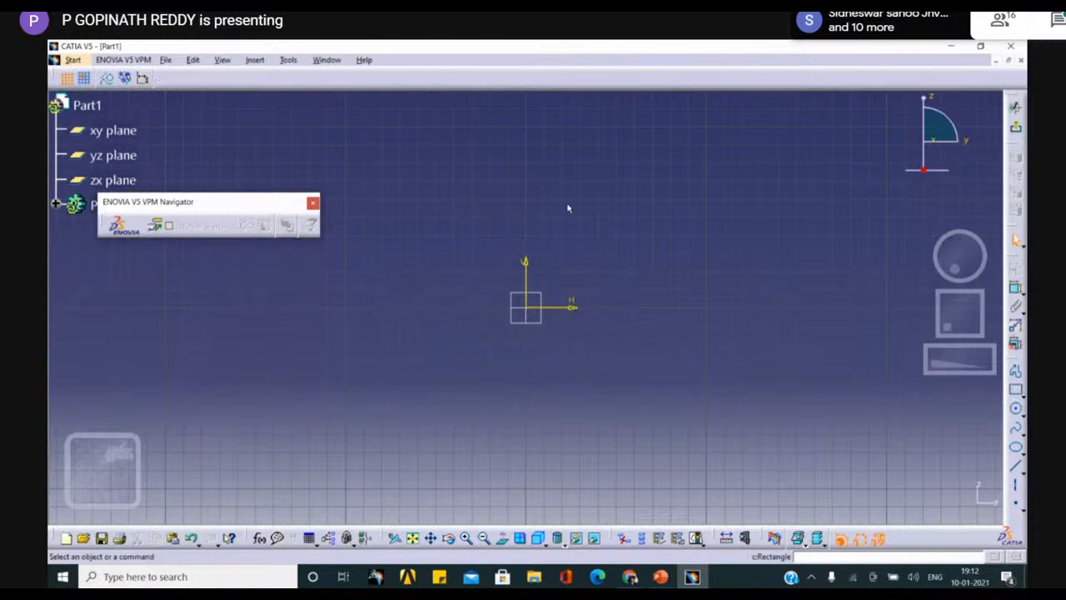
{"action": "left_click", "coordinate": [255, 60]}
{"action": "mouse_move", "coordinate": [296, 92]}
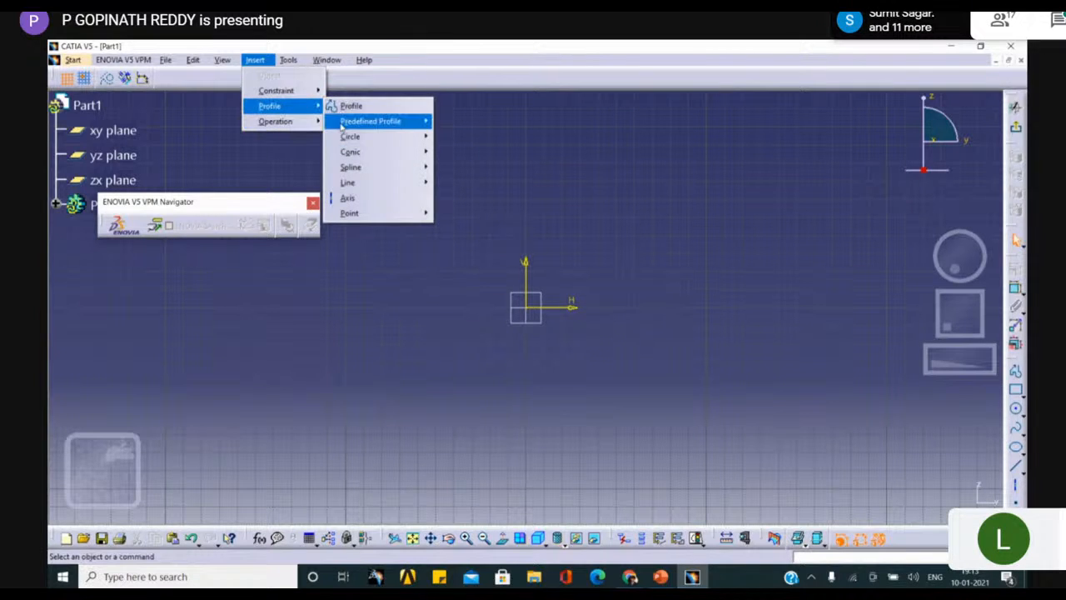
{"action": "mouse_move", "coordinate": [349, 152]}
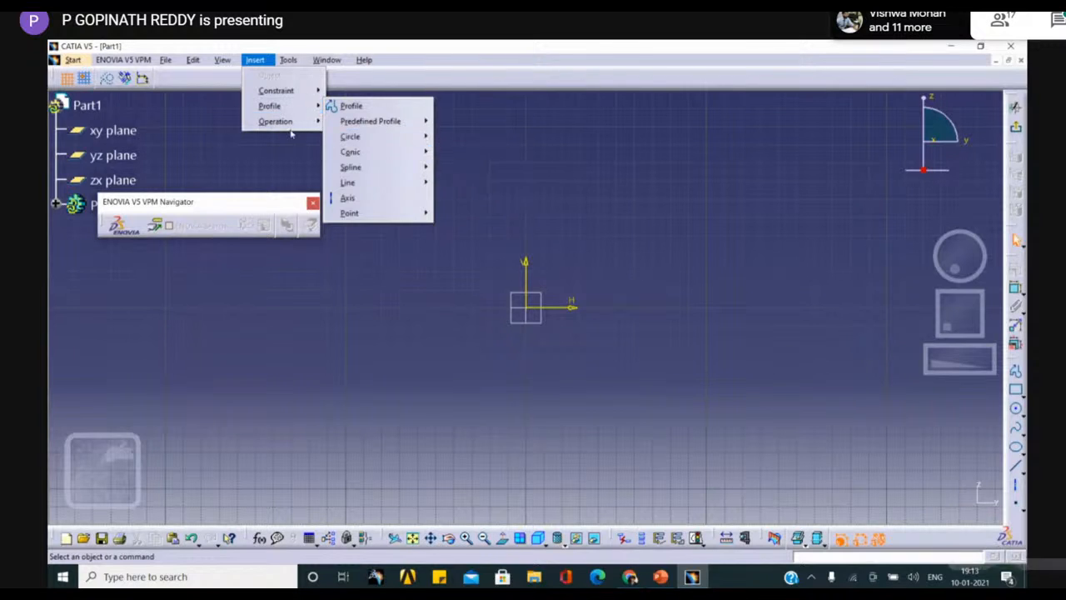
{"action": "left_click", "coordinate": [301, 139]}
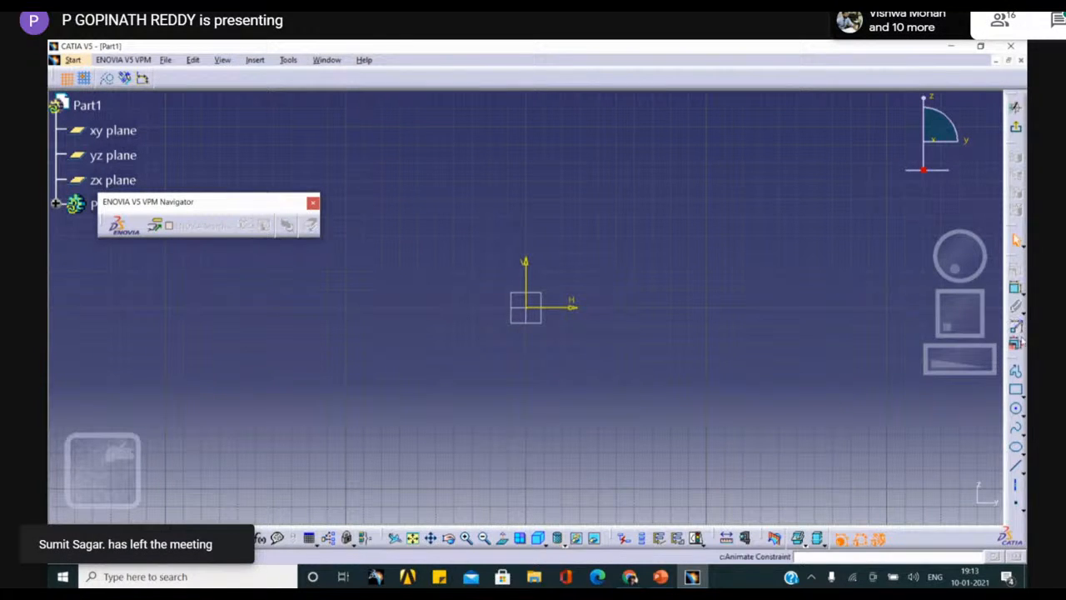
Step: Sketch a circle centred on the sketch origin
{"action": "left_click", "coordinate": [1016, 410]}
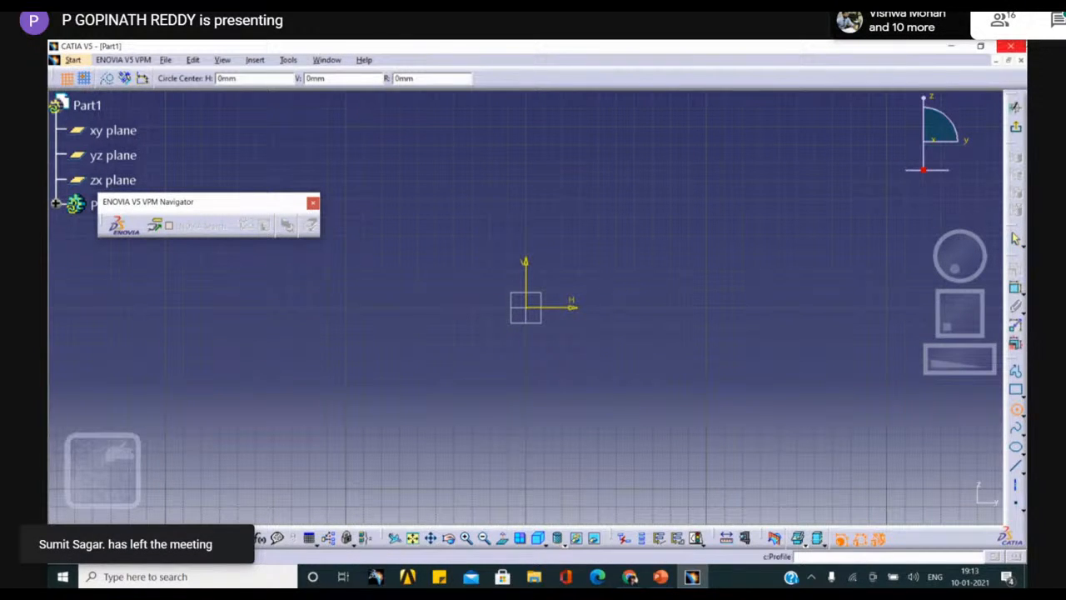
{"action": "left_click", "coordinate": [526, 307]}
{"action": "left_click", "coordinate": [569, 264]}
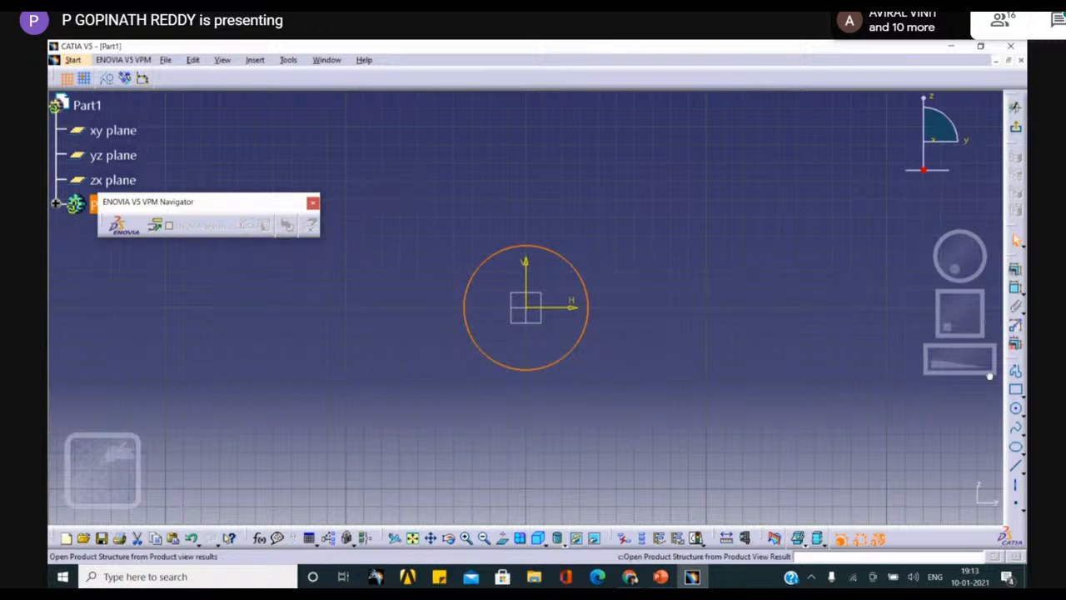
Step: Sketch a rectangle beside the circle on its positive H side, spanning the H axis
{"action": "left_click", "coordinate": [1015, 388]}
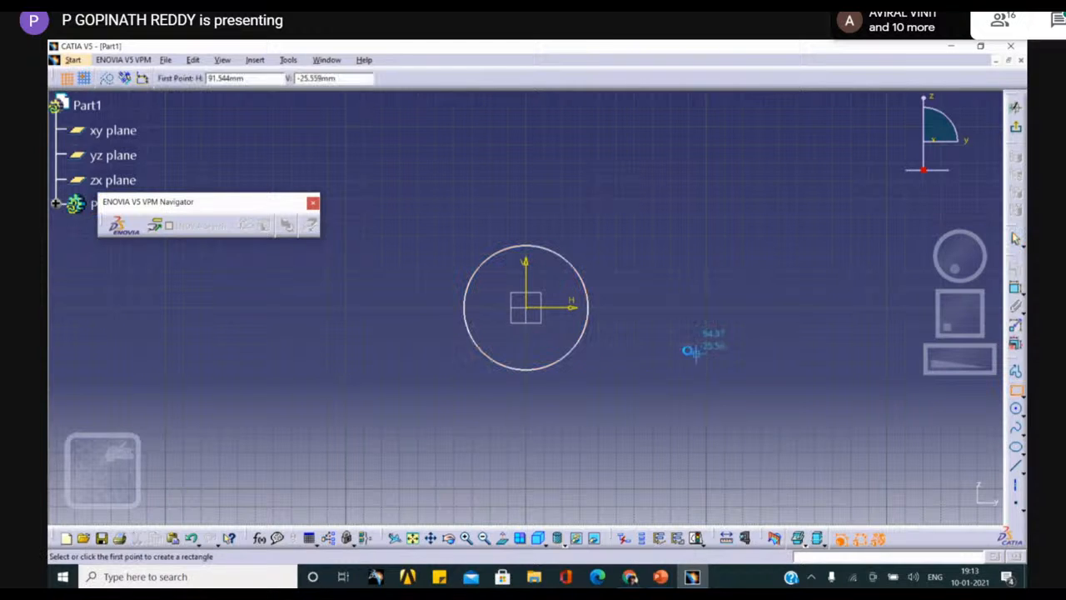
{"action": "left_click", "coordinate": [621, 261]}
{"action": "left_click", "coordinate": [798, 376]}
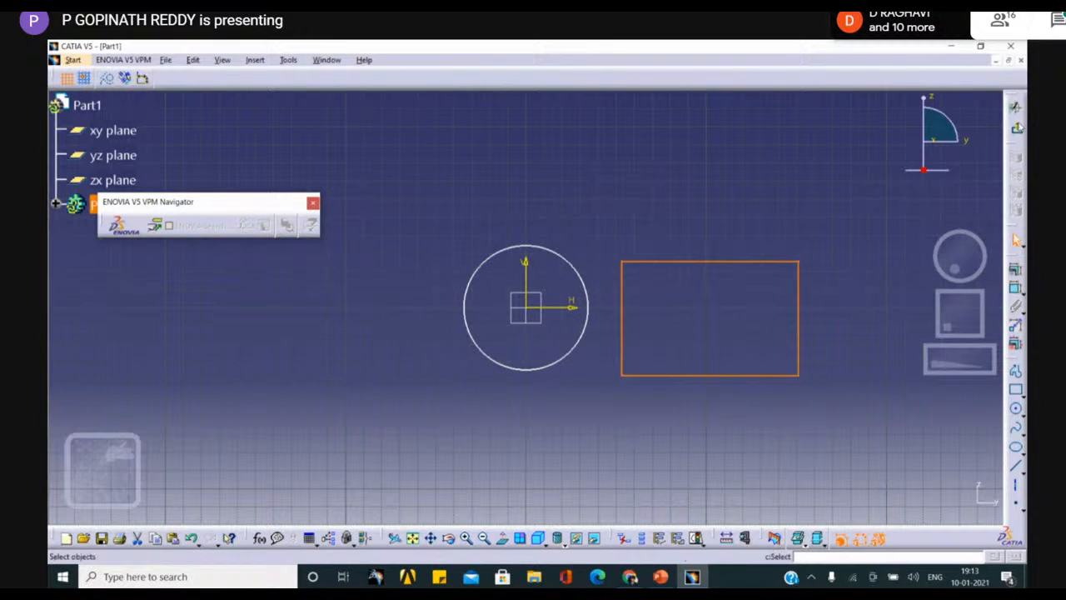
Step: Exit the sketch, inspect the circle and rectangle from several 3D angles, and reopen the sketch for editing
{"action": "left_click", "coordinate": [1015, 127]}
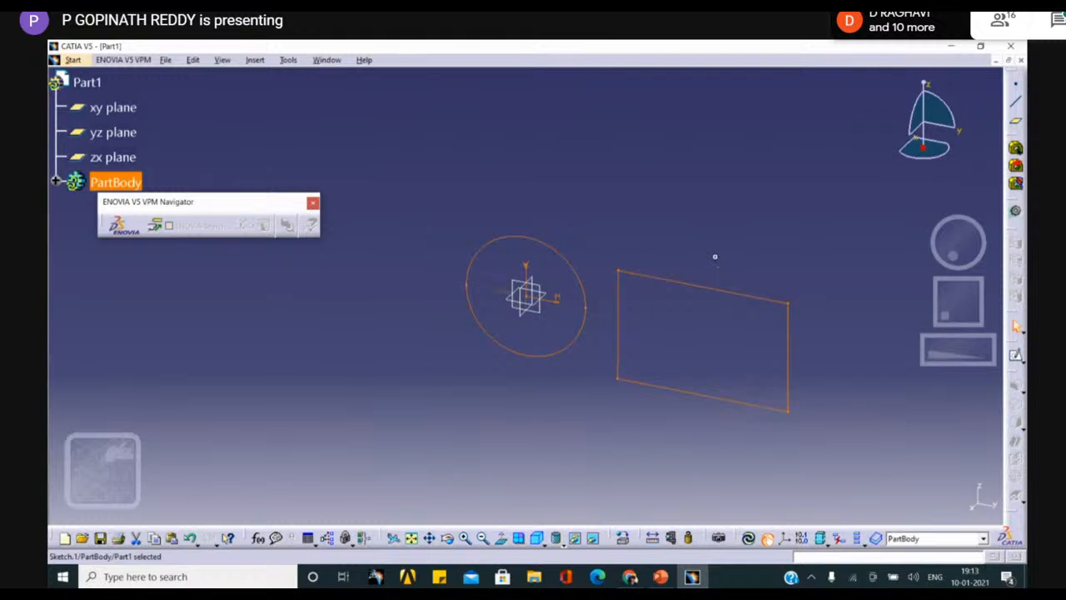
{"action": "mouse_move", "coordinate": [714, 256]}
{"action": "middle_mouse_down"}
{"action": "mouse_move", "coordinate": [685, 269]}
{"action": "mouse_move", "coordinate": [533, 265]}
{"action": "middle_mouse_up"}
{"action": "mouse_move", "coordinate": [686, 261]}
{"action": "middle_mouse_down"}
{"action": "mouse_move", "coordinate": [774, 262]}
{"action": "mouse_move", "coordinate": [641, 272]}
{"action": "mouse_move", "coordinate": [618, 306]}
{"action": "middle_mouse_up"}
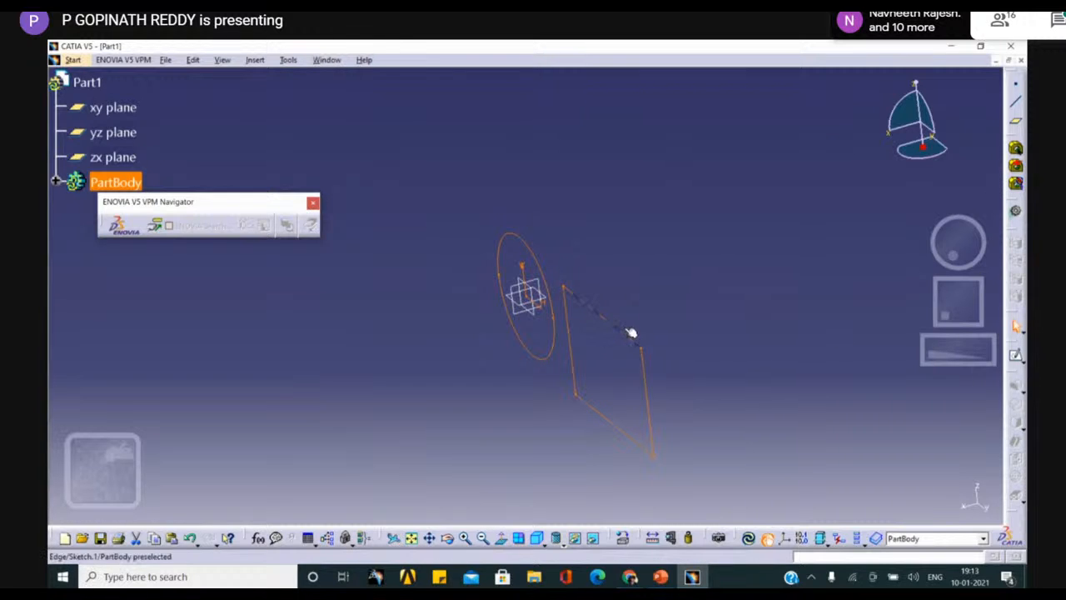
{"action": "mouse_move", "coordinate": [629, 332]}
{"action": "middle_mouse_down"}
{"action": "mouse_move", "coordinate": [733, 278]}
{"action": "mouse_move", "coordinate": [619, 279]}
{"action": "middle_mouse_up"}
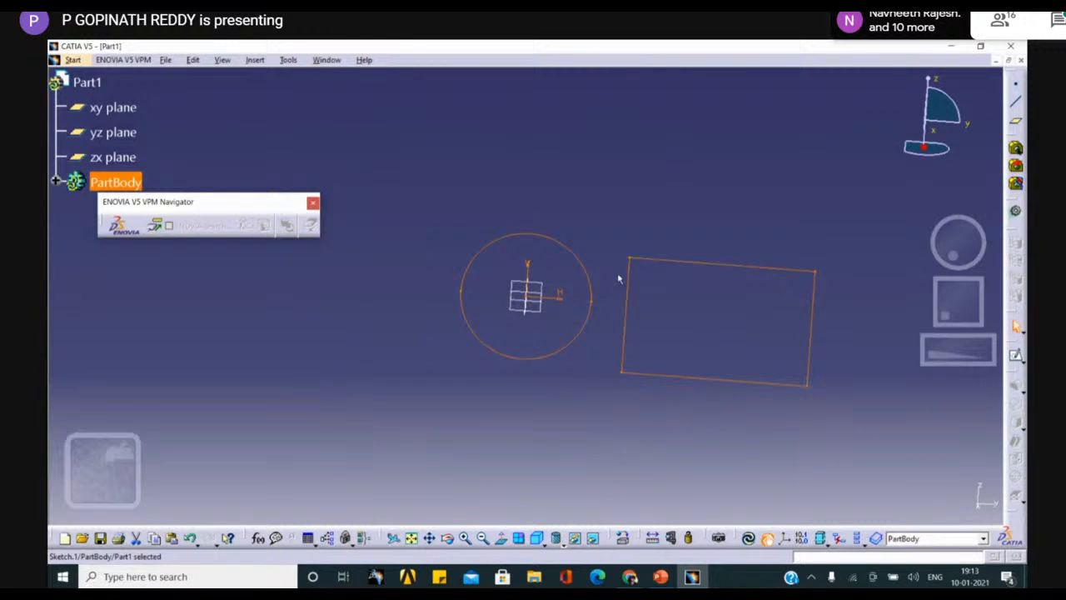
{"action": "left_click", "coordinate": [551, 288]}
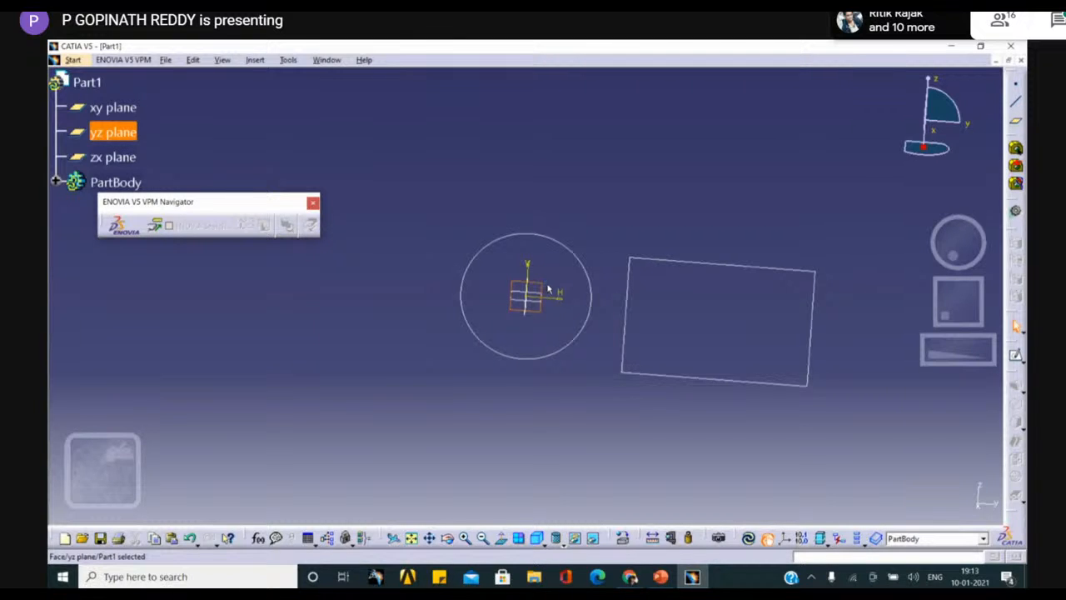
{"action": "double_click", "coordinate": [574, 248]}
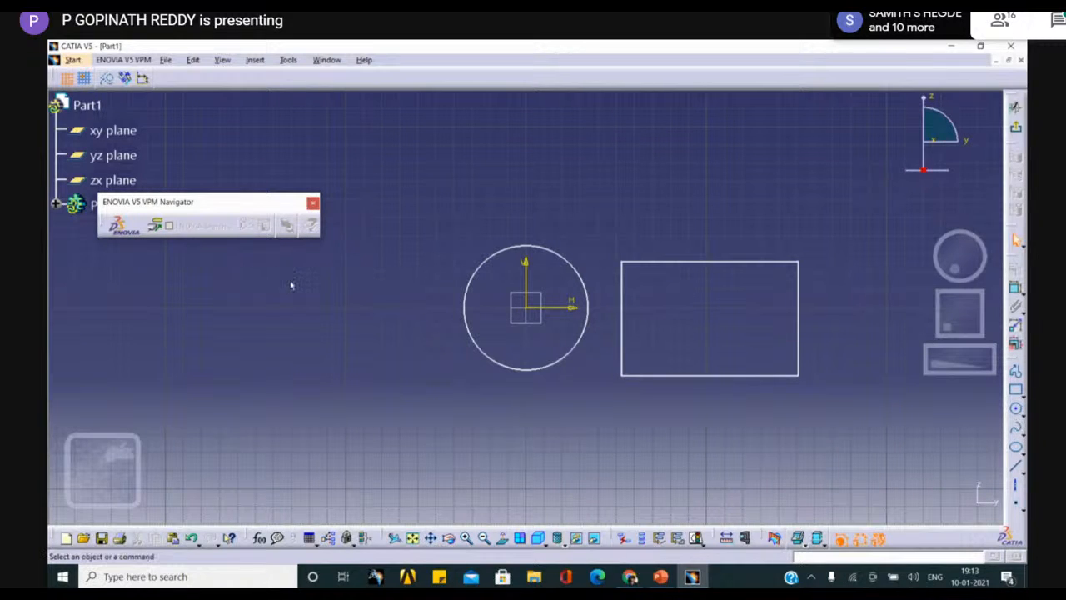
Step: Round the rectangle's upper corner nearest the circle with the Corner operation
{"action": "left_click", "coordinate": [254, 60]}
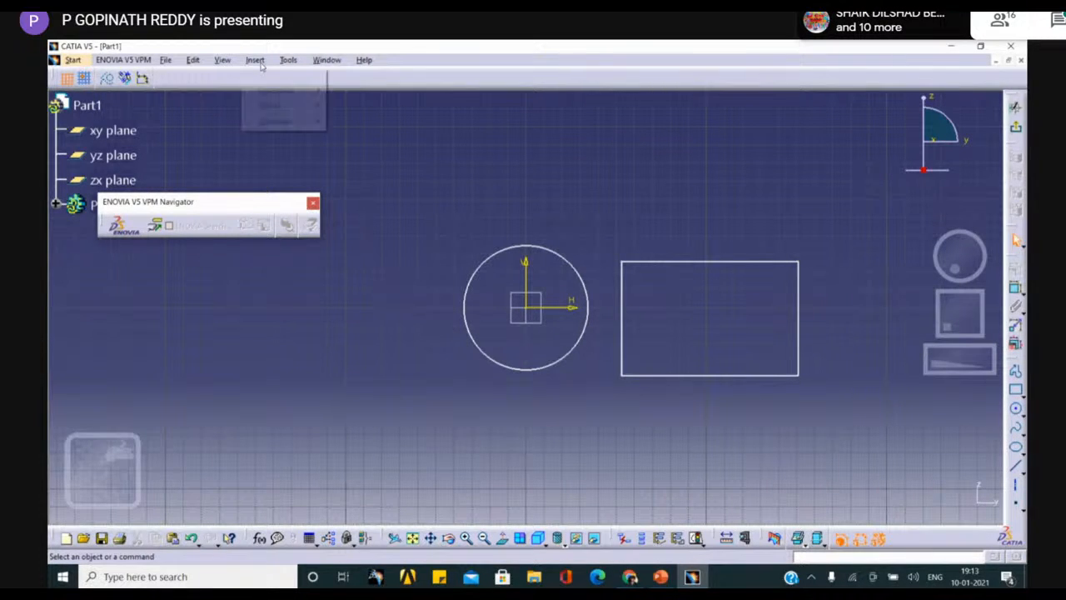
{"action": "mouse_move", "coordinate": [287, 106]}
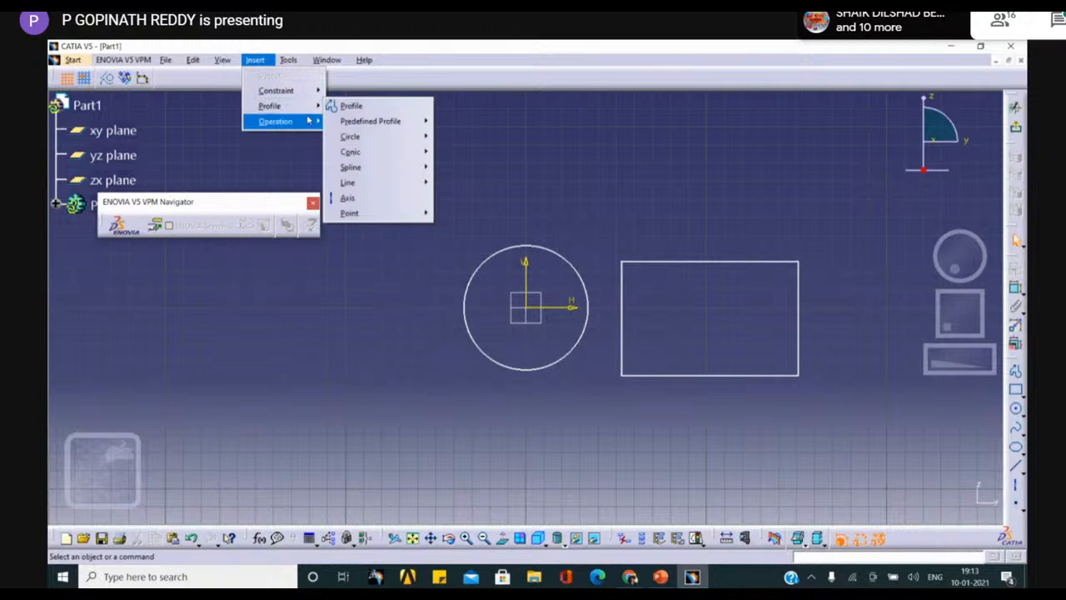
{"action": "mouse_move", "coordinate": [310, 122]}
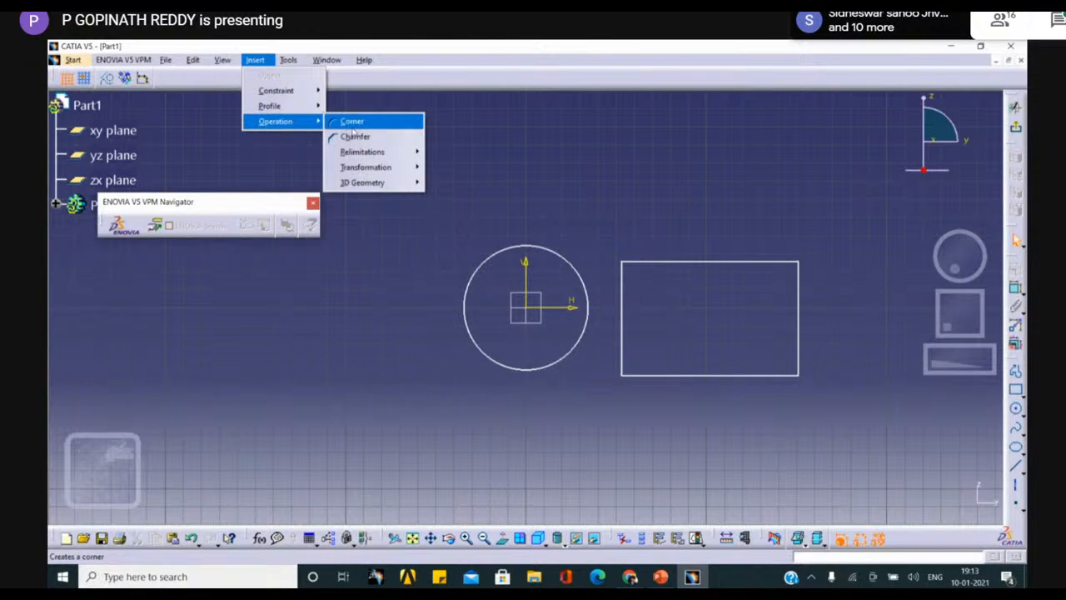
{"action": "left_click", "coordinate": [352, 123]}
{"action": "left_click", "coordinate": [621, 281]}
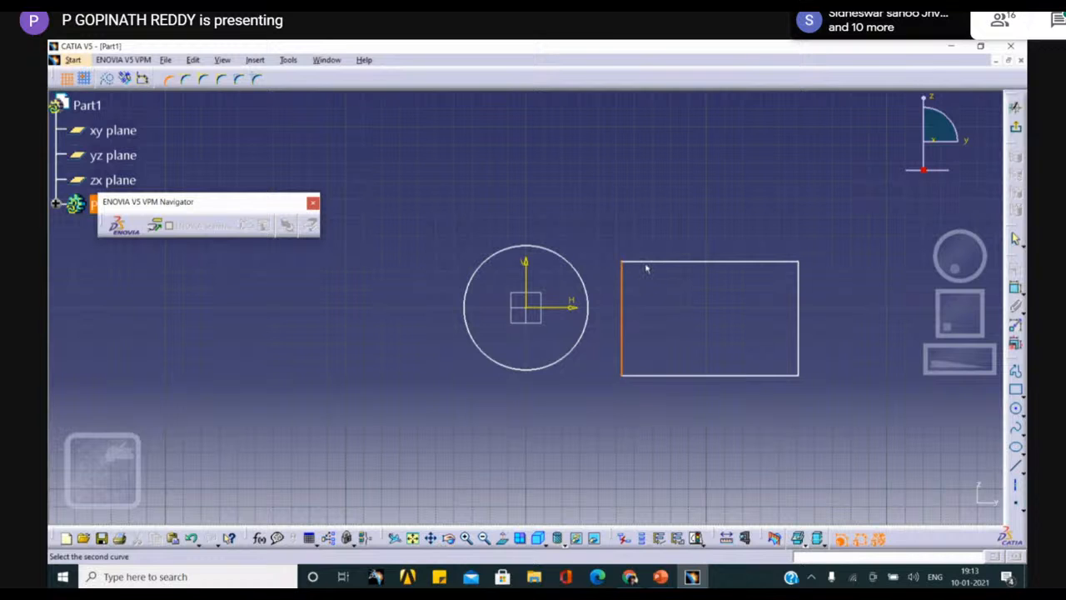
{"action": "left_click", "coordinate": [645, 263]}
{"action": "left_click", "coordinate": [640, 272]}
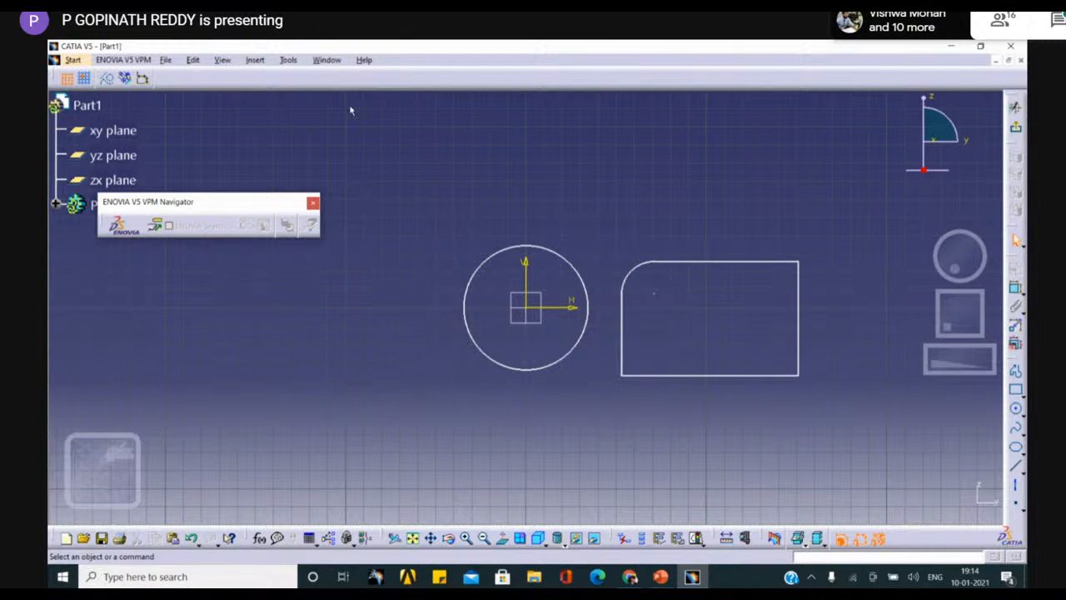
{"action": "left_click", "coordinate": [283, 61]}
{"action": "left_click", "coordinate": [634, 201]}
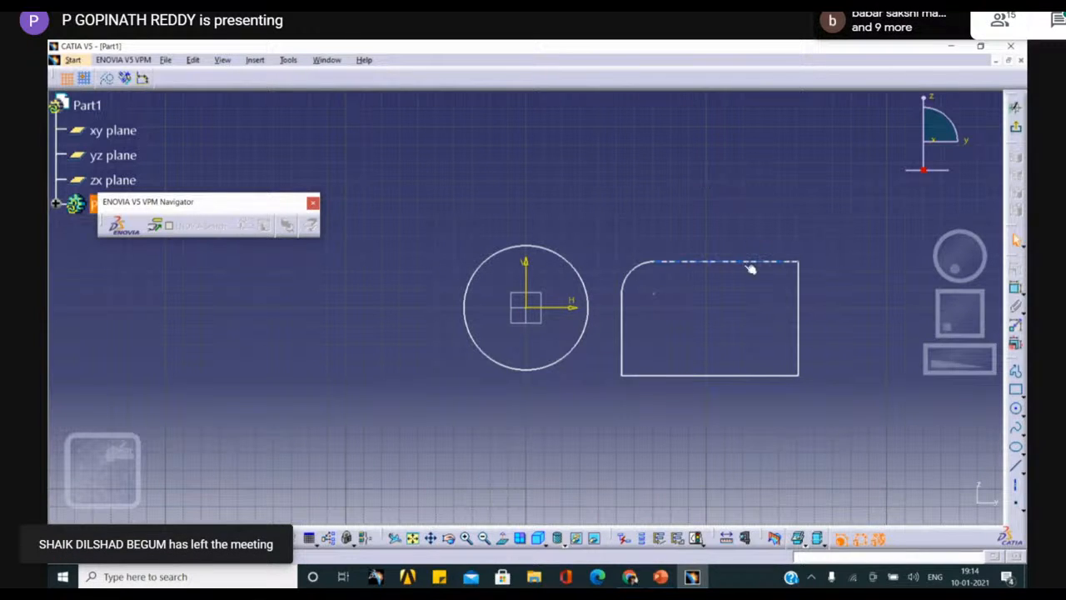
{"action": "left_click", "coordinate": [799, 284]}
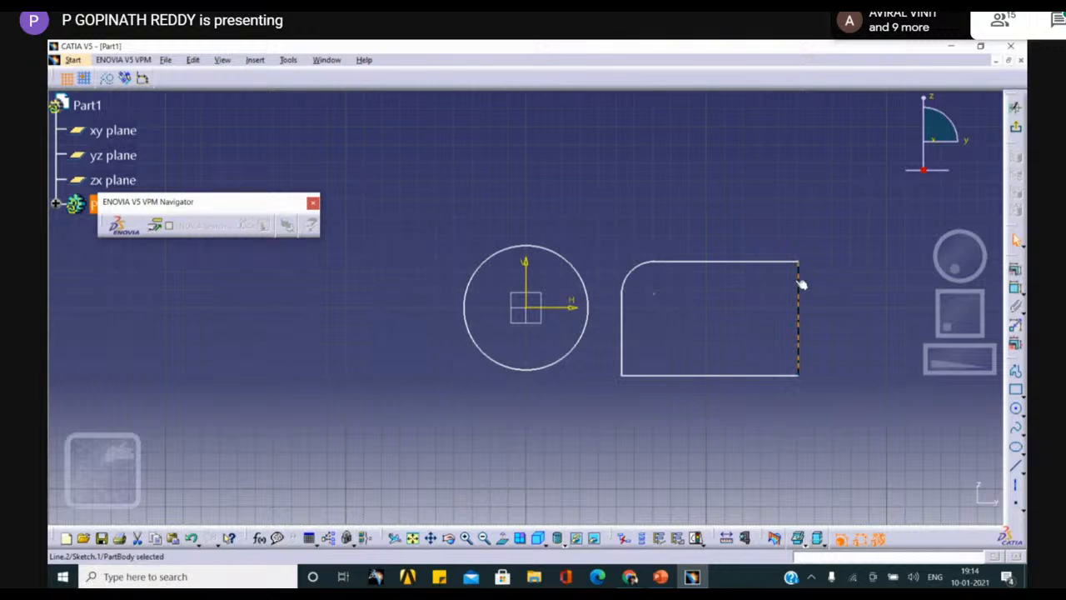
{"action": "left_click", "coordinate": [765, 263]}
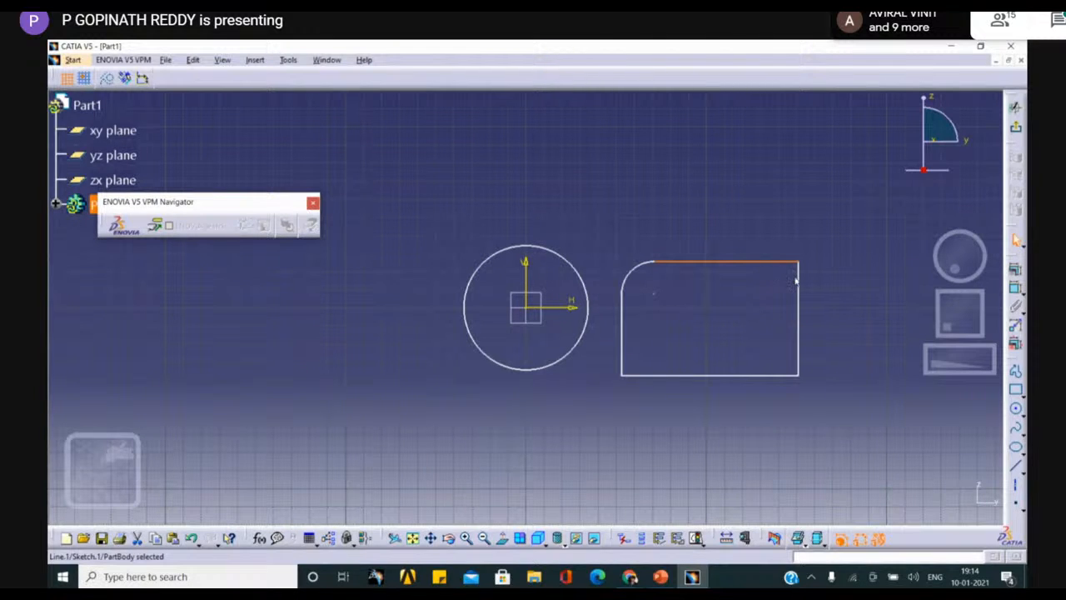
{"action": "left_click", "coordinate": [820, 282]}
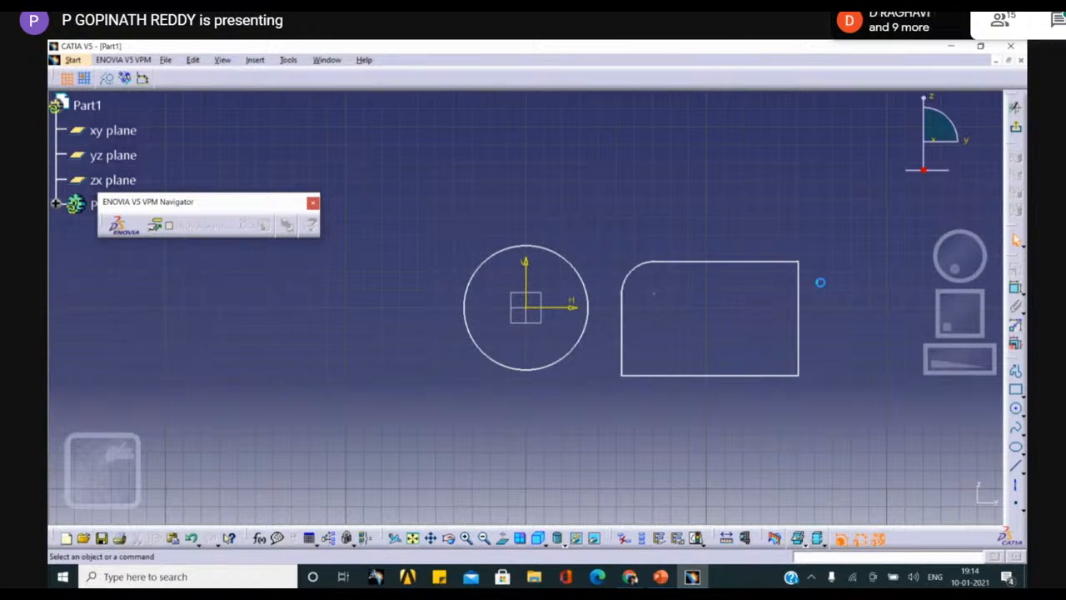
{"action": "left_click", "coordinate": [770, 263]}
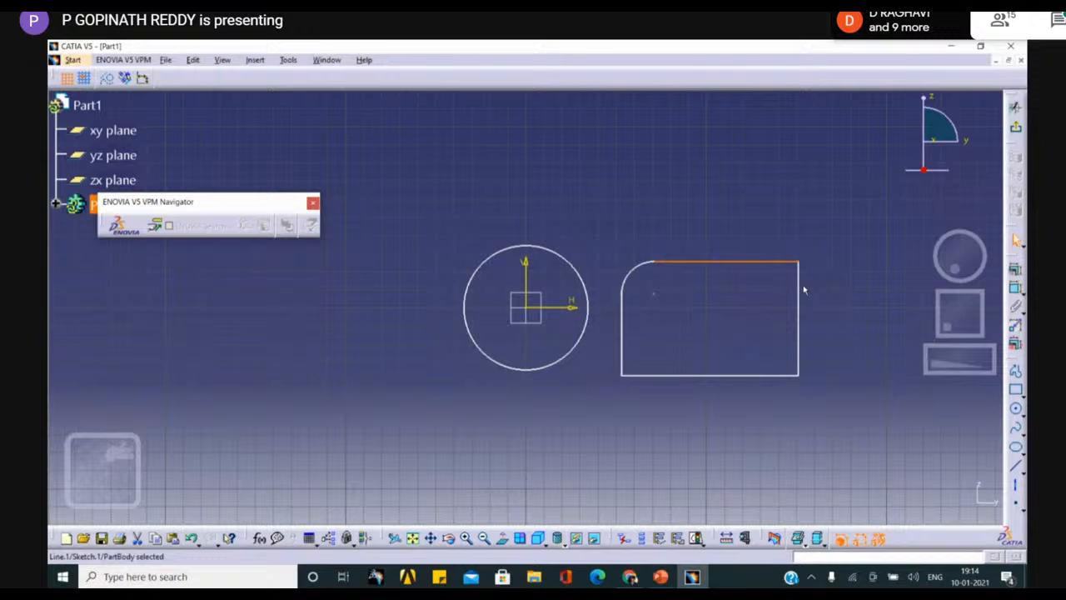
{"action": "left_click", "coordinate": [797, 285]}
{"action": "left_click", "coordinate": [866, 286]}
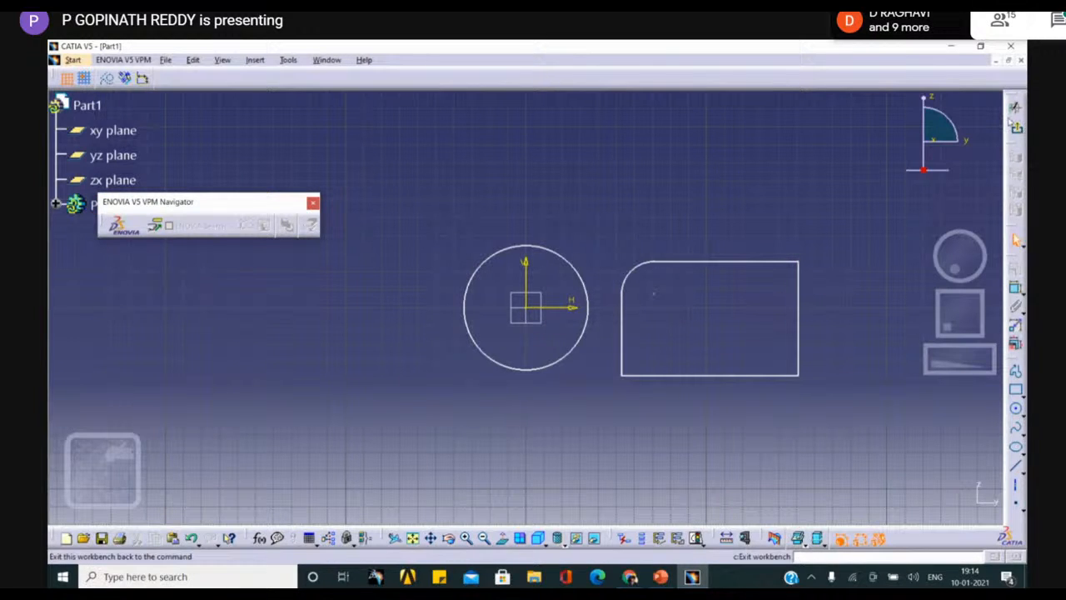
Step: Close the part without saving it and create a new part named Part1 in the Part Design workbench
{"action": "left_click", "coordinate": [1021, 63]}
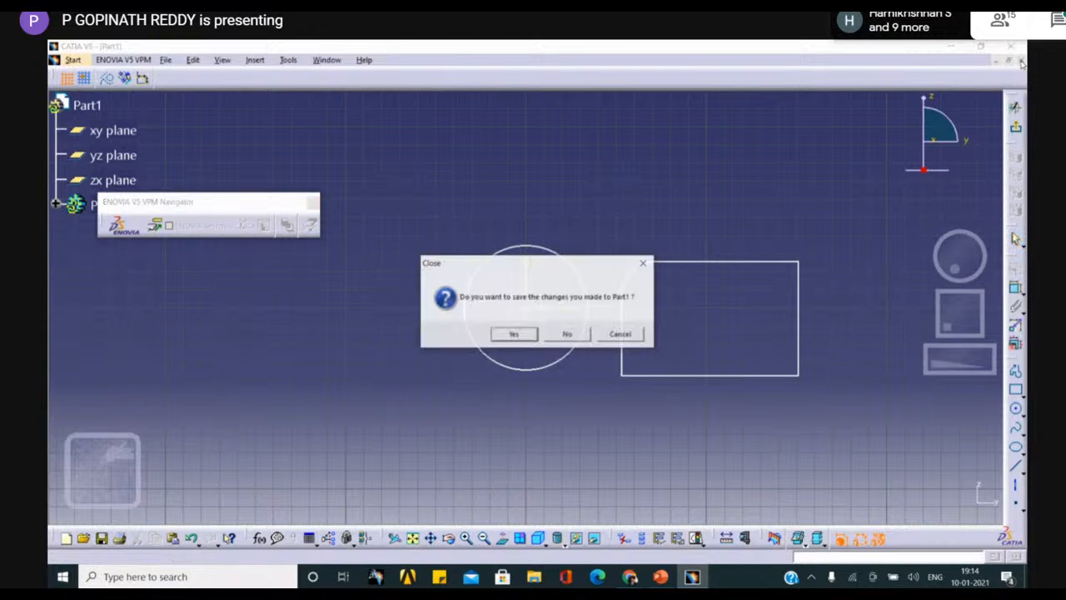
{"action": "left_click", "coordinate": [568, 334]}
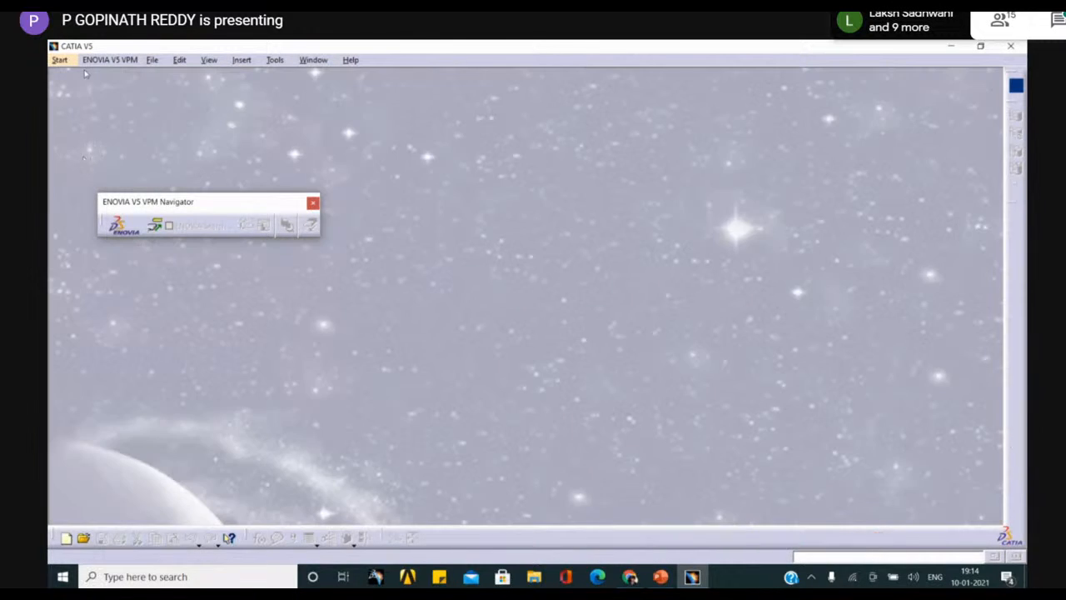
{"action": "left_click", "coordinate": [61, 60]}
{"action": "mouse_move", "coordinate": [166, 90]}
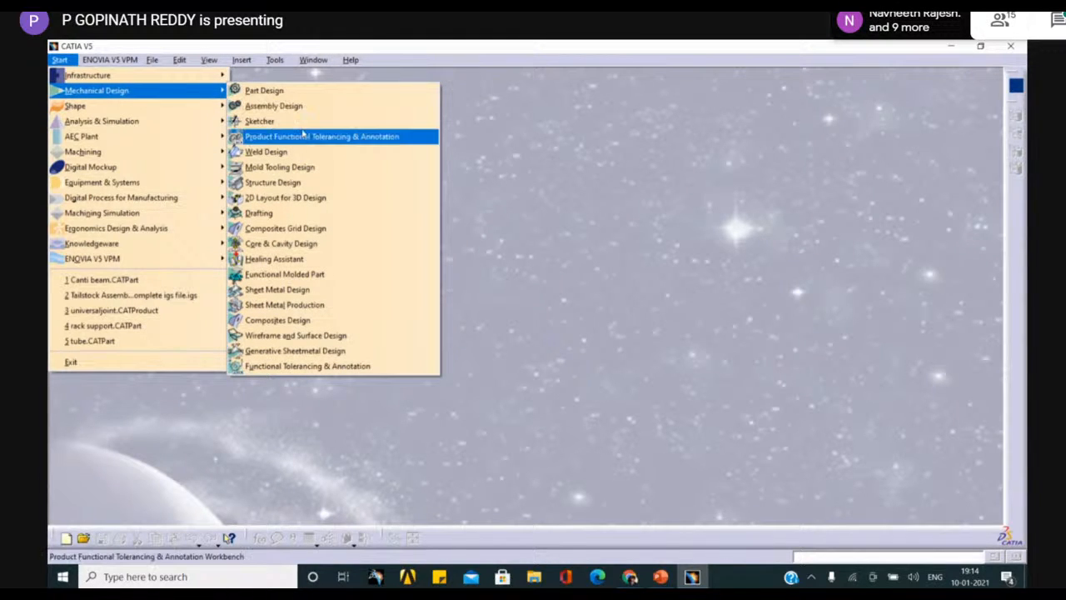
{"action": "left_click", "coordinate": [330, 89]}
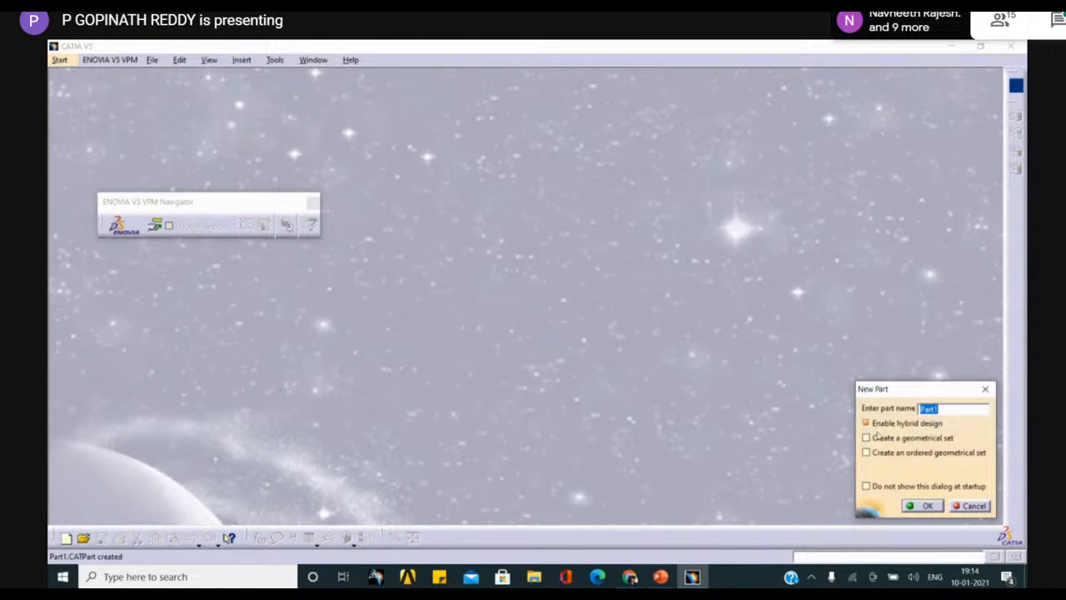
{"action": "left_click", "coordinate": [924, 505]}
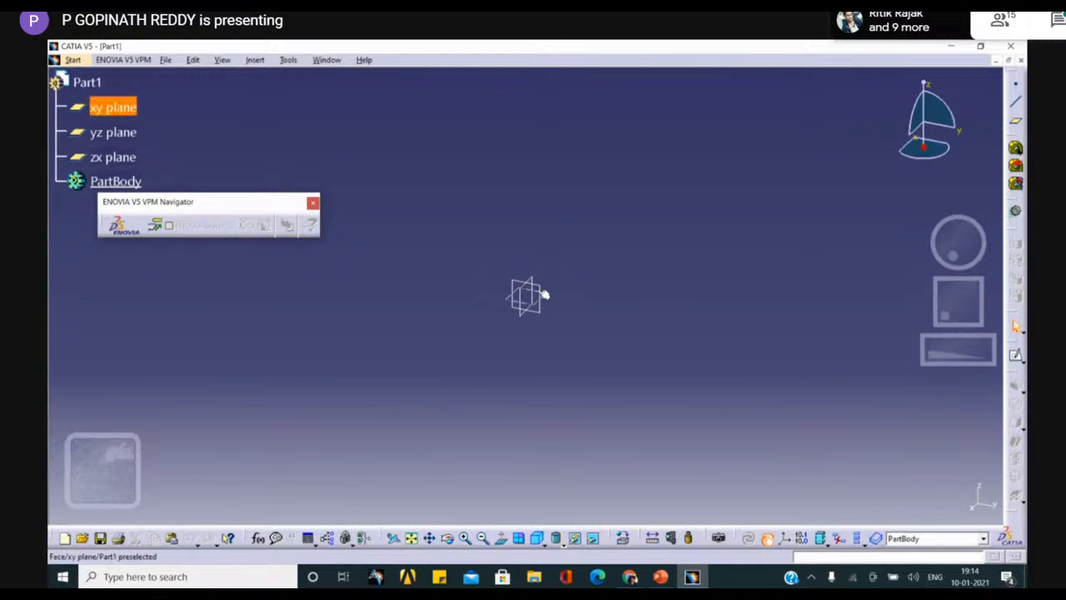
Step: Start a sketch on the yz plane and draw a rectangle about 122 mm wide and 74 mm high from the sketch origin
{"action": "left_click", "coordinate": [538, 287]}
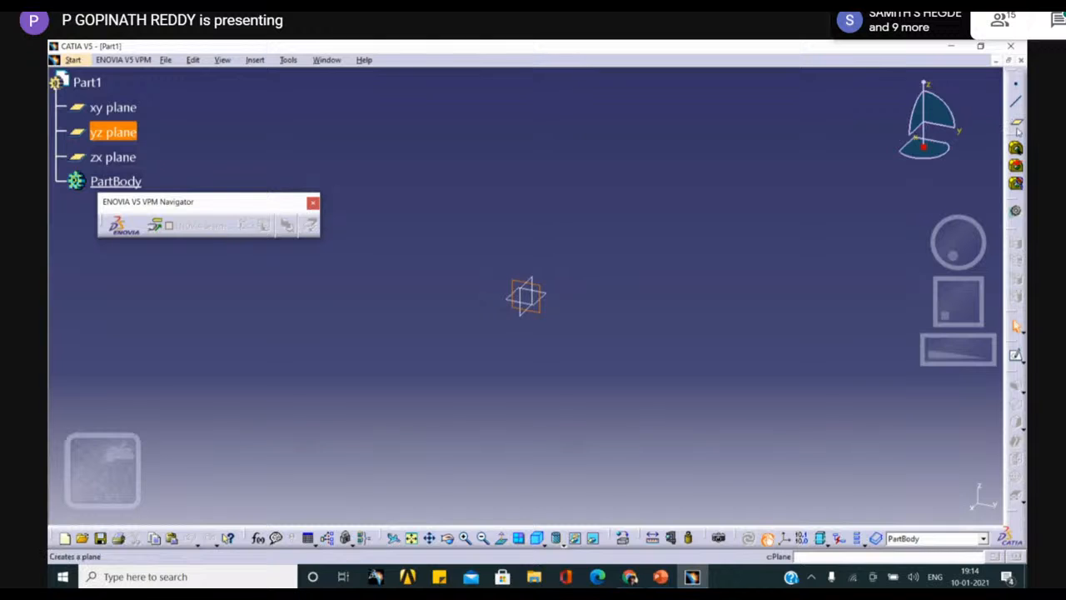
{"action": "left_click", "coordinate": [1015, 354]}
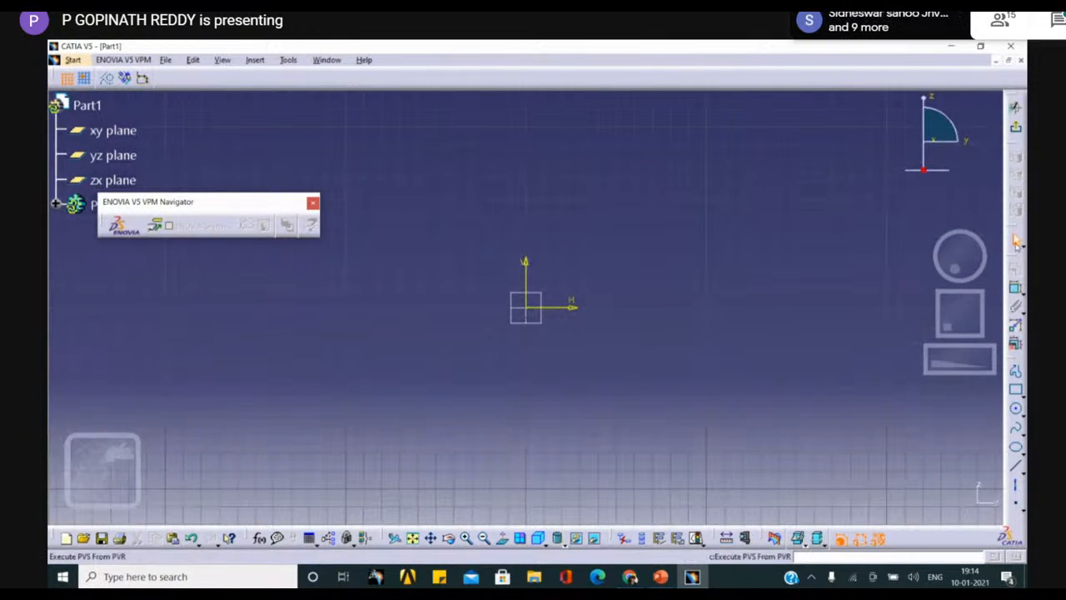
{"action": "left_click", "coordinate": [1016, 389]}
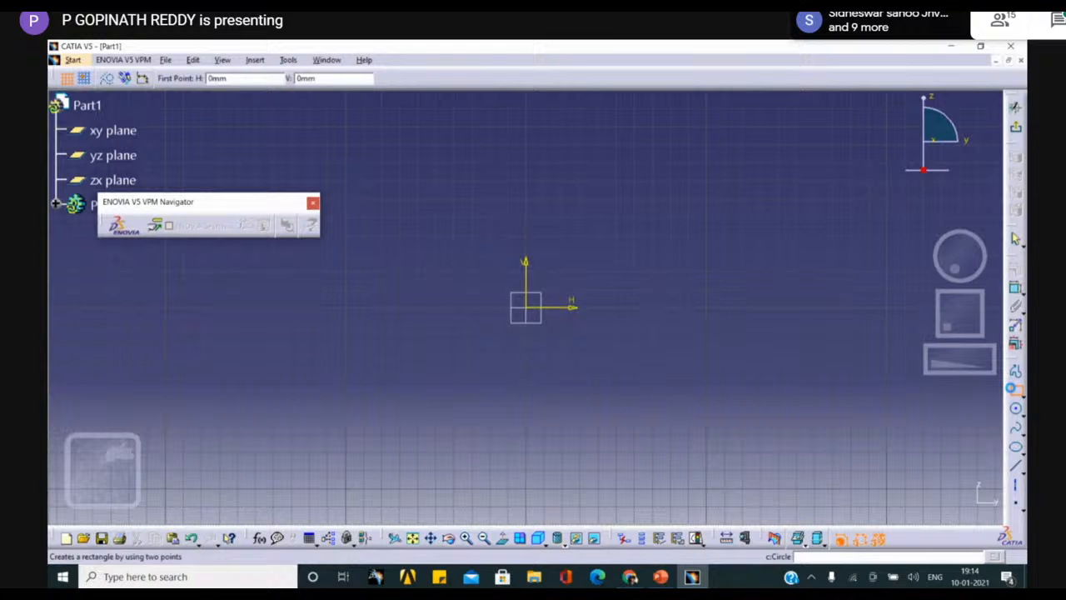
{"action": "left_click", "coordinate": [525, 306]}
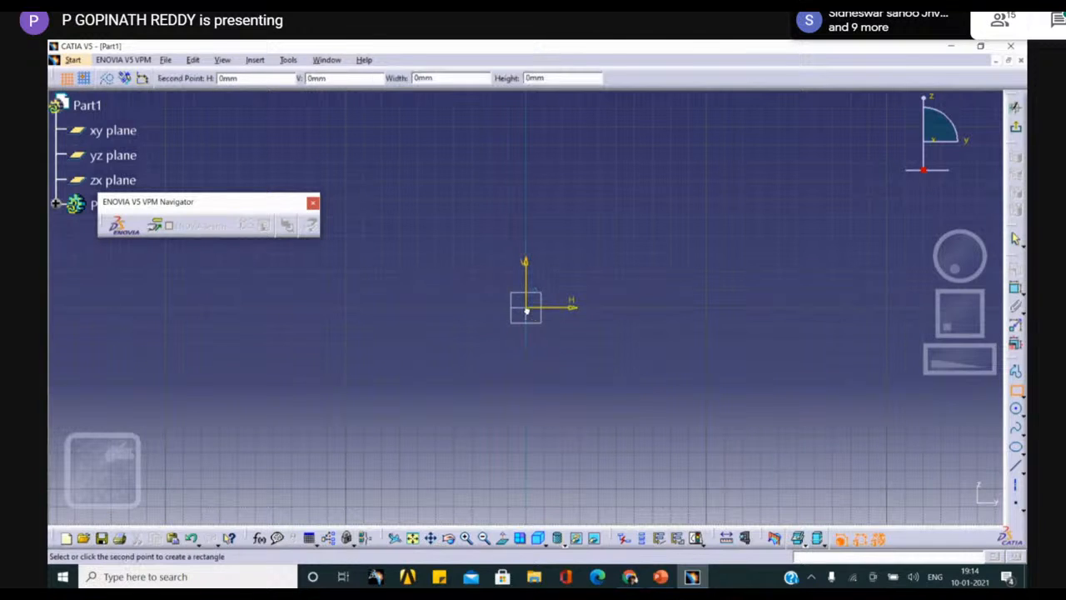
{"action": "left_click", "coordinate": [747, 174]}
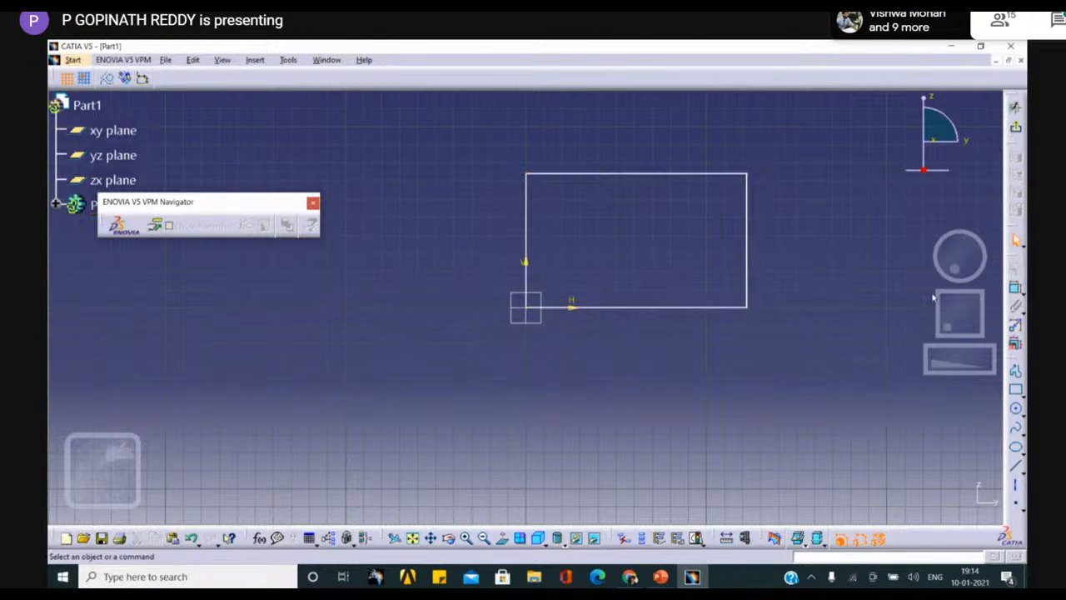
Step: Dimension the rectangle's vertical edge opposite the V axis and set its length to 100 mm
{"action": "left_click", "coordinate": [1014, 287]}
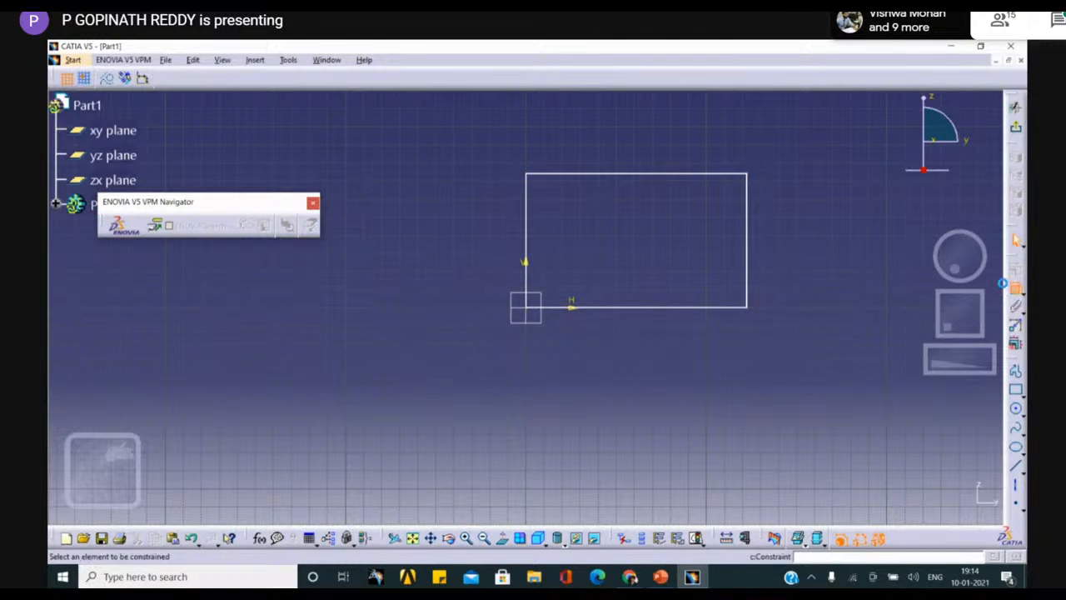
{"action": "left_click", "coordinate": [747, 240]}
{"action": "left_click", "coordinate": [787, 238]}
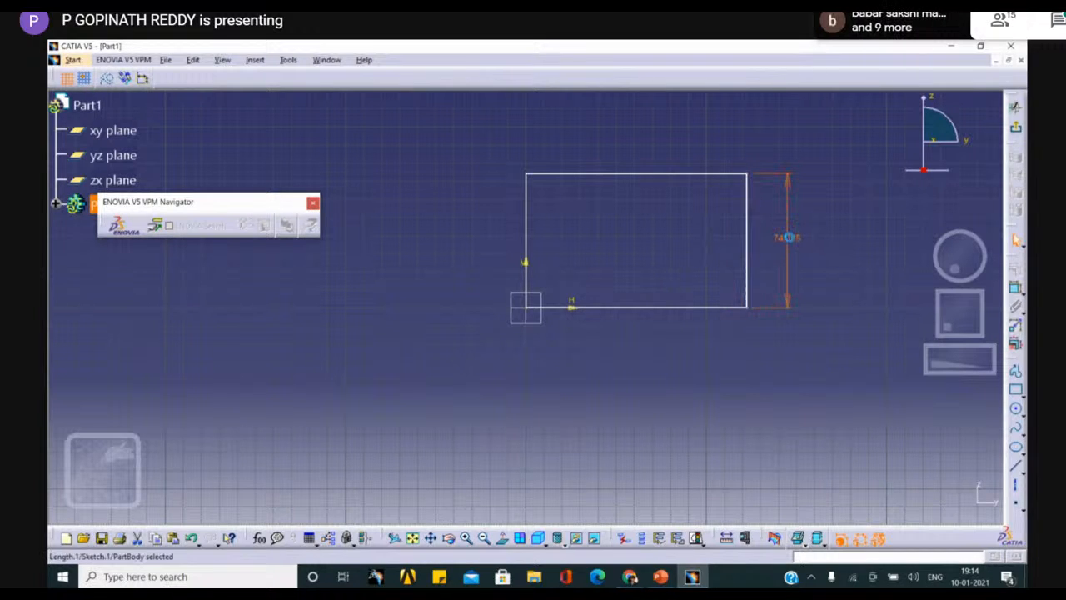
{"action": "double_click", "coordinate": [787, 237]}
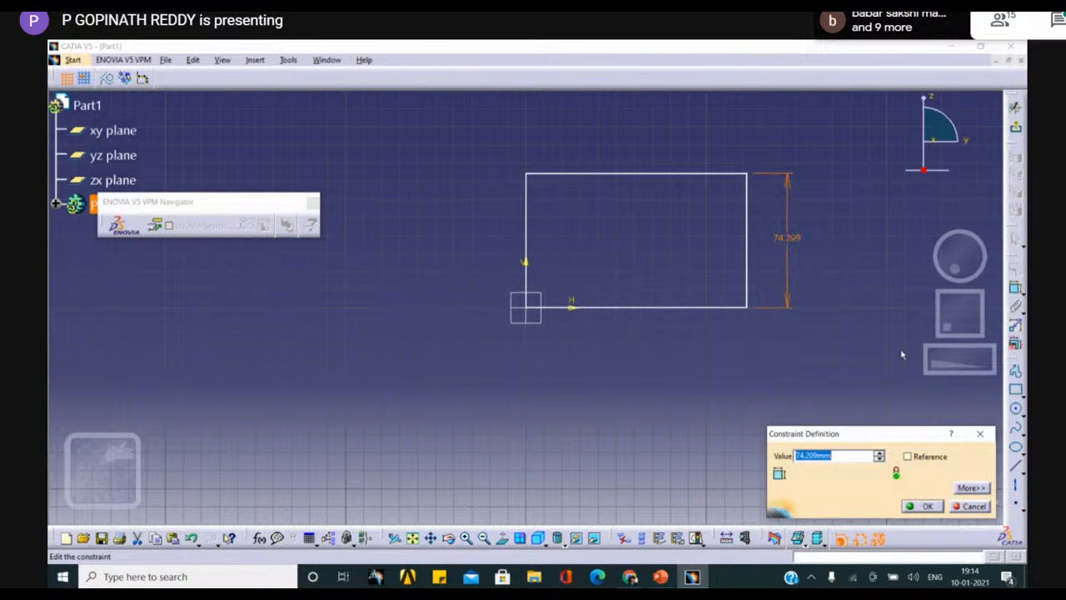
{"action": "type", "text": "100"}
{"action": "key", "text": "Return"}
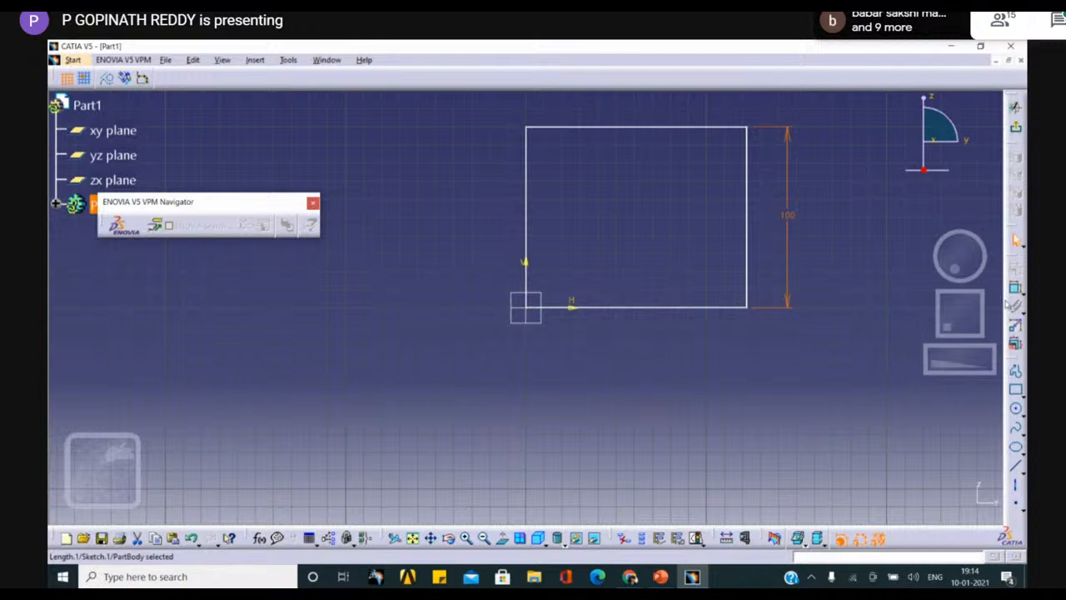
Step: Dimension the length of the rectangle's bottom edge, placing the dimension just below it
{"action": "left_click", "coordinate": [1015, 289]}
{"action": "left_click", "coordinate": [657, 307]}
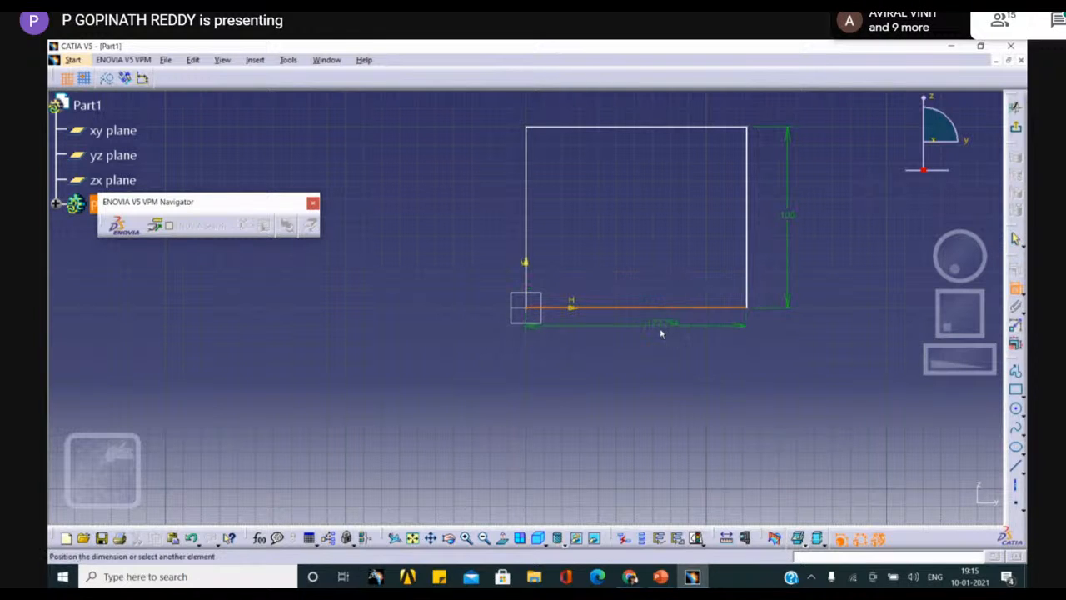
{"action": "double_click", "coordinate": [662, 333]}
Step: Try setting the bottom edge's length to 100 mm and undo that change
{"action": "type", "text": "100"}
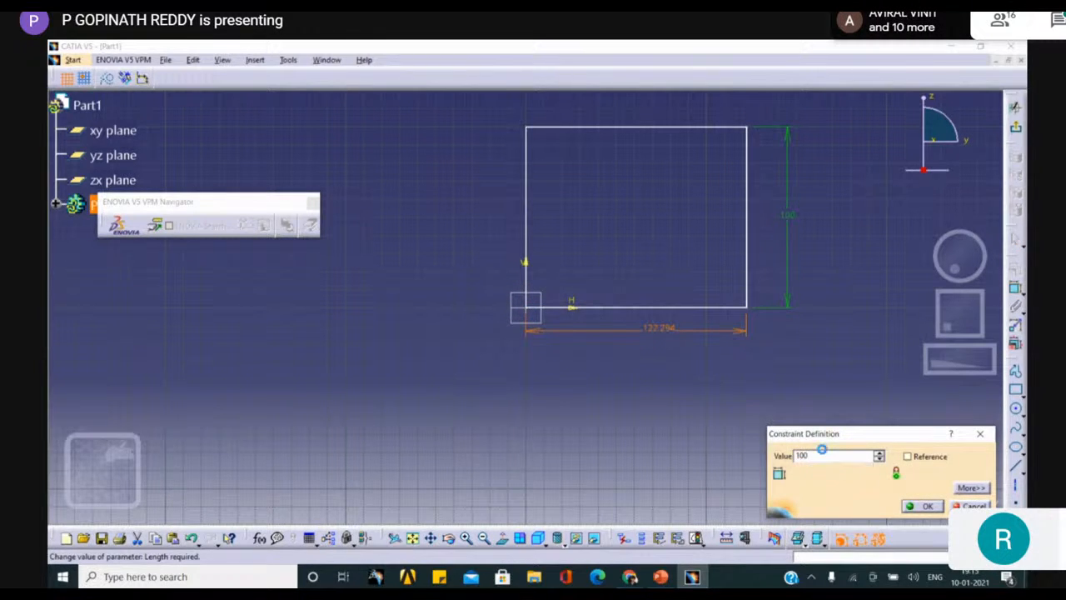
{"action": "key", "text": "Return"}
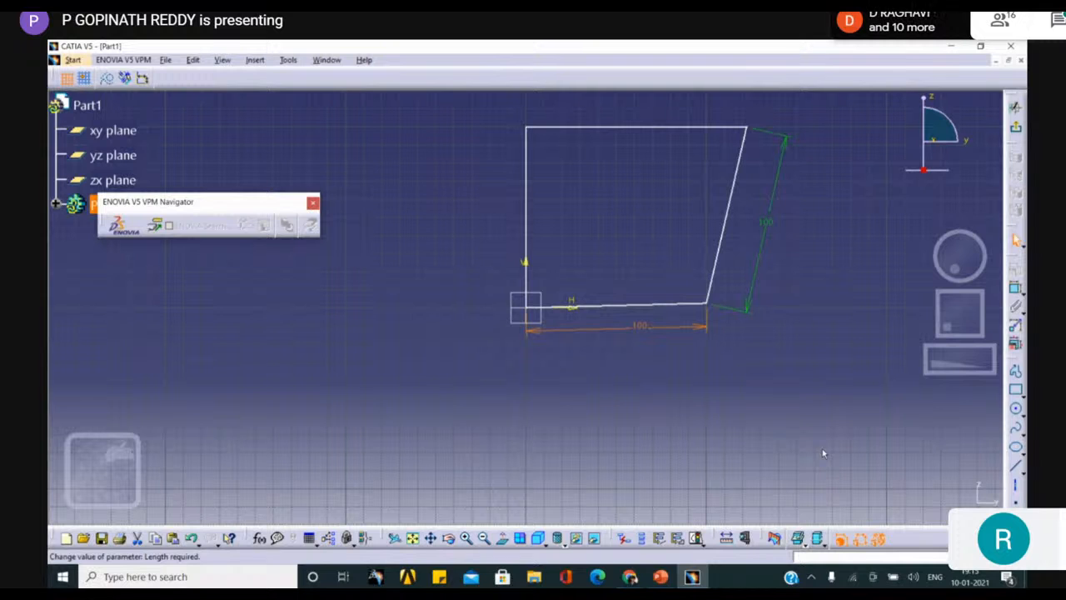
{"action": "key", "text": "ctrl+z"}
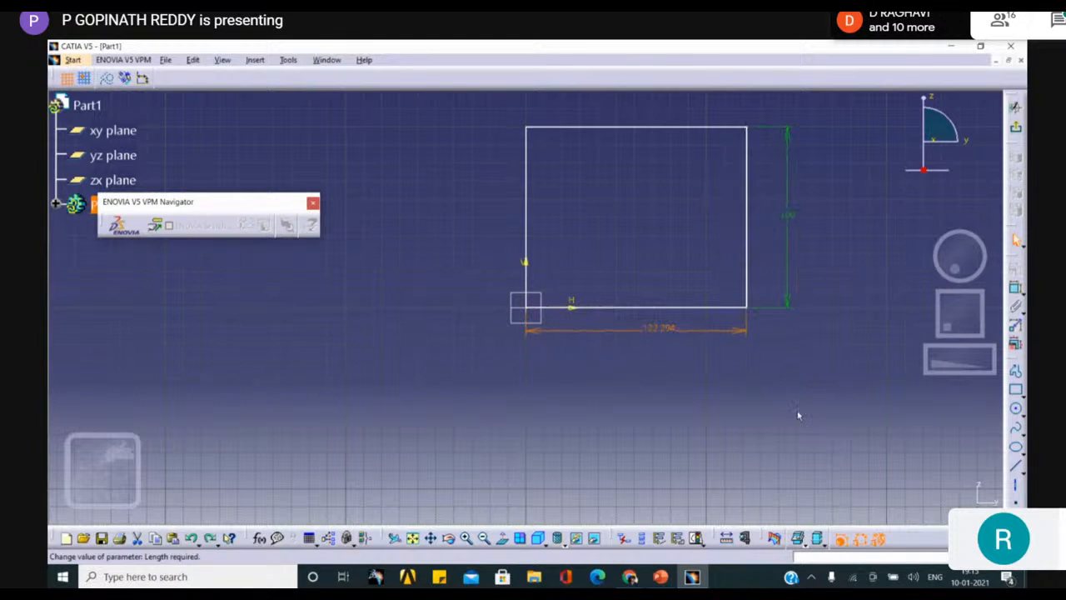
Step: Replace the bottom edge's length dimension with a distance dimension between the rectangle's two vertical edges, placed below the rectangle
{"action": "double_click", "coordinate": [655, 338]}
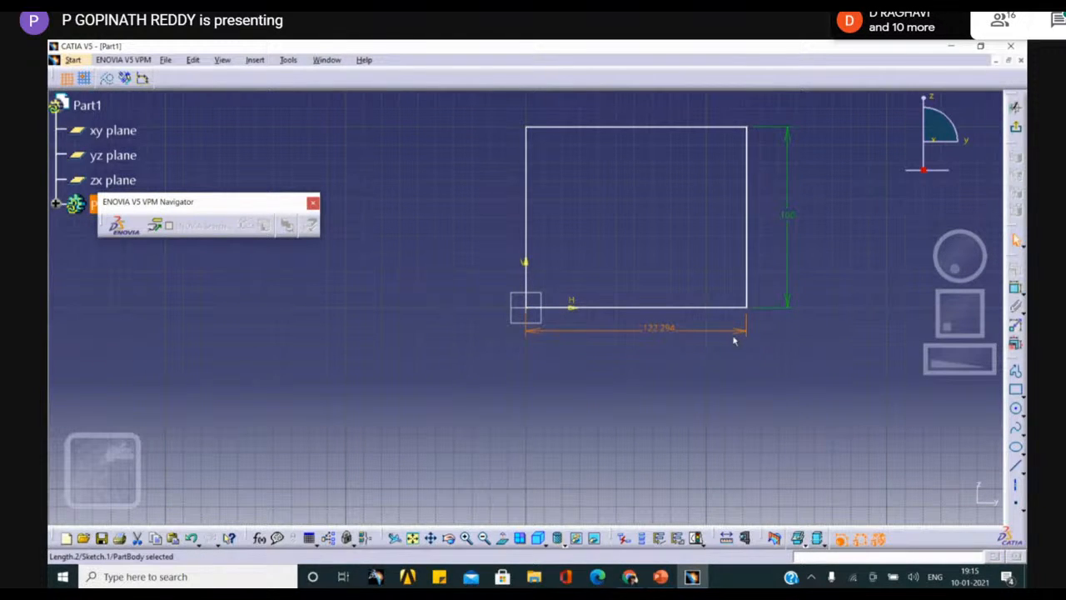
{"action": "key", "text": "Delete"}
{"action": "left_click", "coordinate": [1015, 287]}
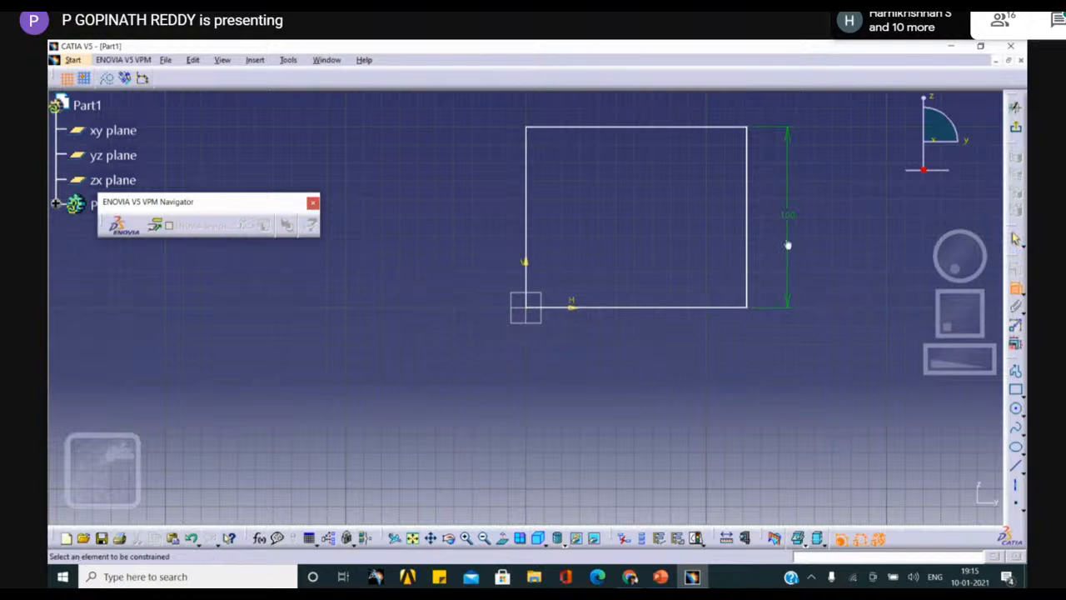
{"action": "left_click", "coordinate": [750, 243]}
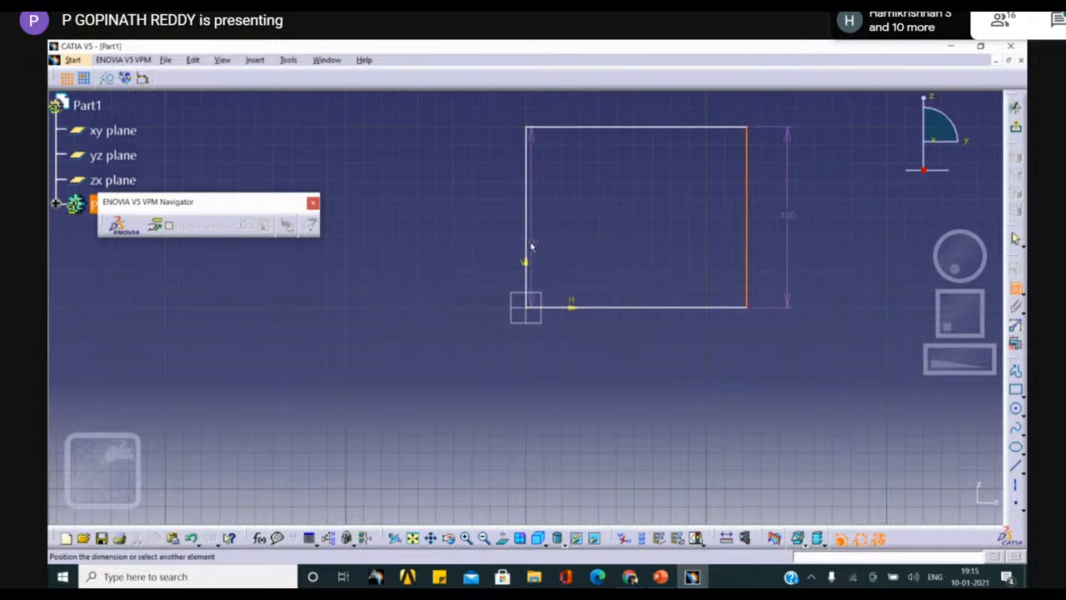
{"action": "left_click", "coordinate": [529, 242]}
{"action": "left_click", "coordinate": [618, 343]}
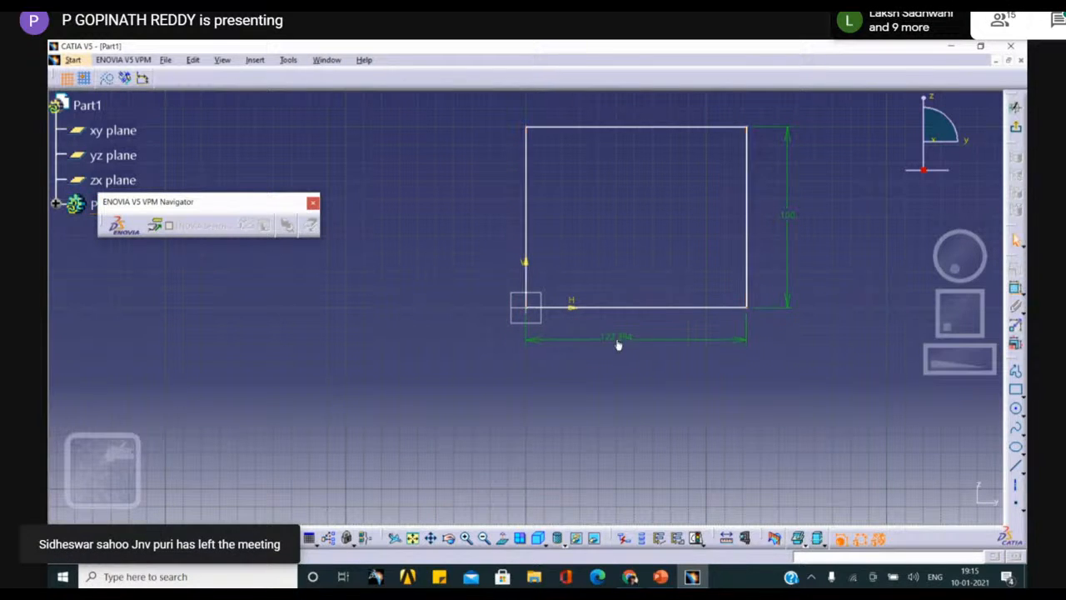
Step: Set the distance between the rectangle's vertical edges to 100 mm and exit the sketch
{"action": "double_click", "coordinate": [620, 339]}
{"action": "type", "text": "100mm"}
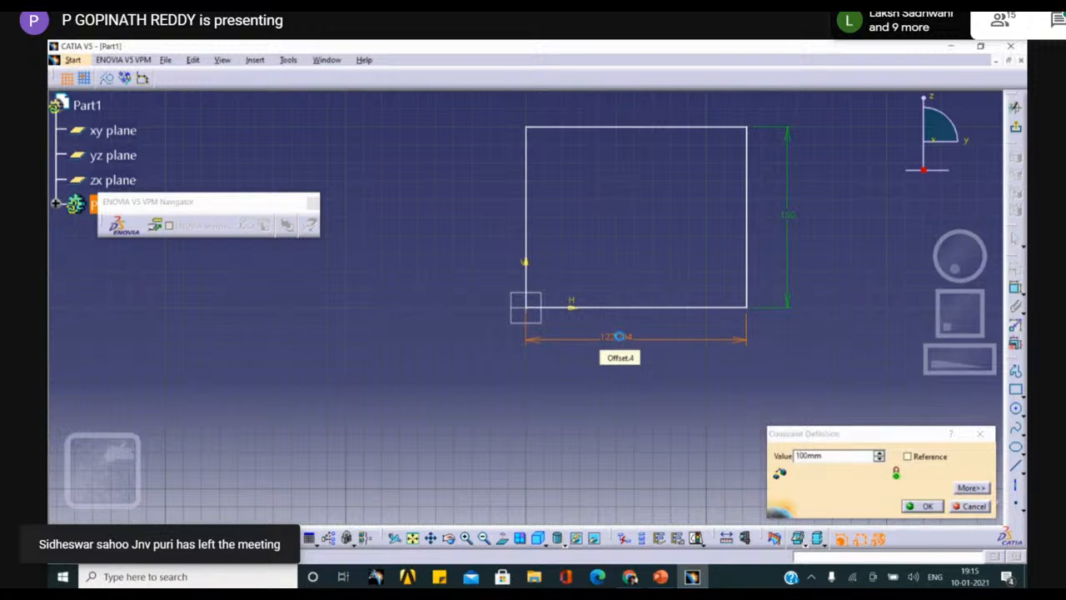
{"action": "key", "text": "Return"}
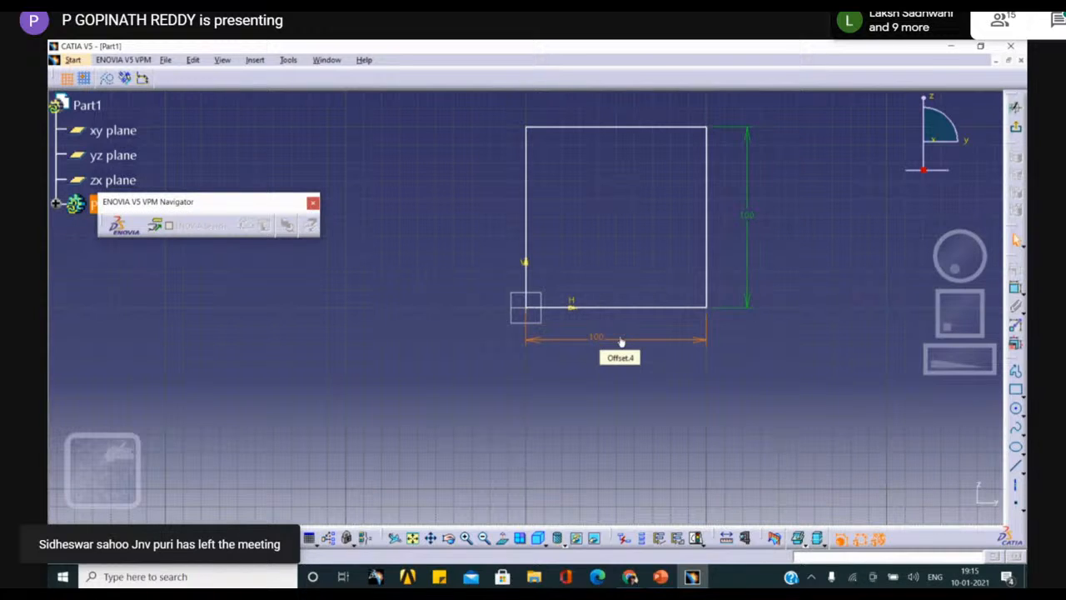
{"action": "left_click", "coordinate": [1015, 126]}
{"action": "left_click", "coordinate": [862, 297]}
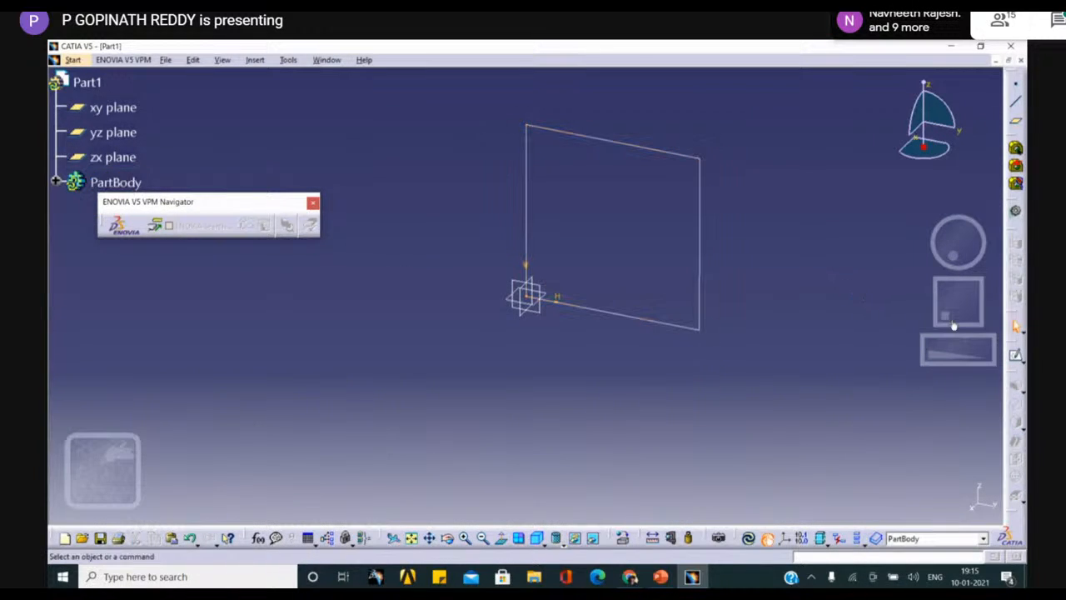
{"action": "left_click", "coordinate": [703, 231]}
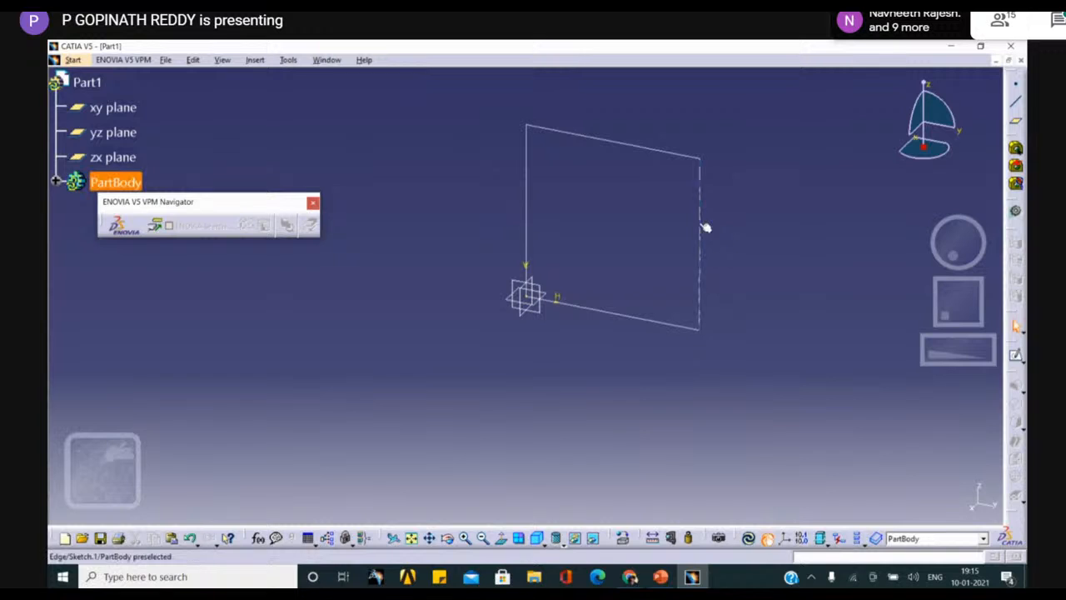
{"action": "left_click", "coordinate": [625, 154]}
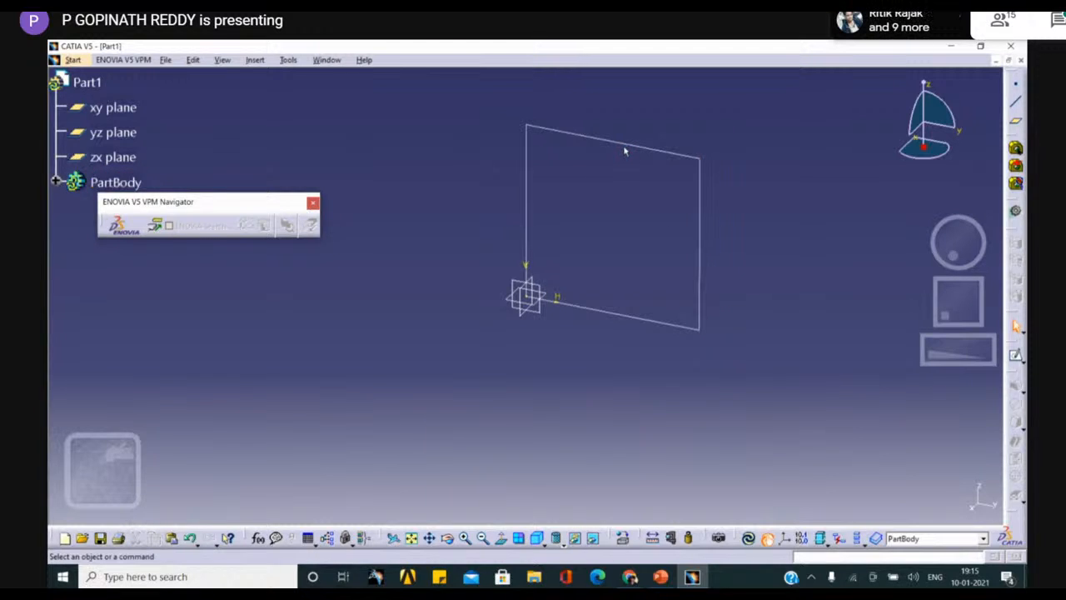
{"action": "left_click", "coordinate": [530, 201]}
{"action": "left_click", "coordinate": [591, 310]}
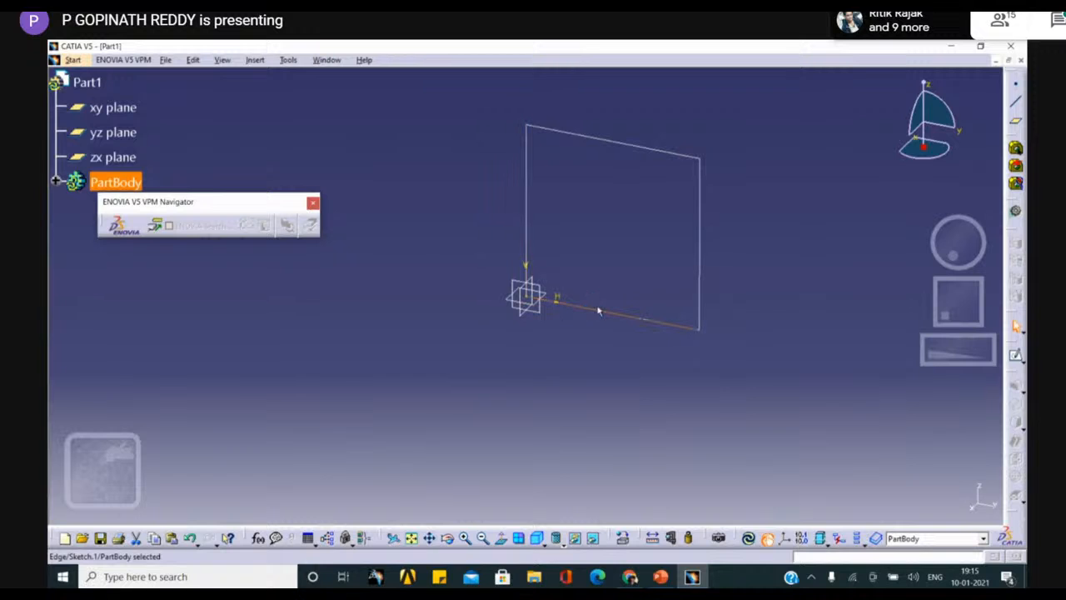
Step: Close Part1 without saving the changes and dismiss the floating ENOVIA V5 VPM Navigator toolbar
{"action": "left_click", "coordinate": [1008, 60]}
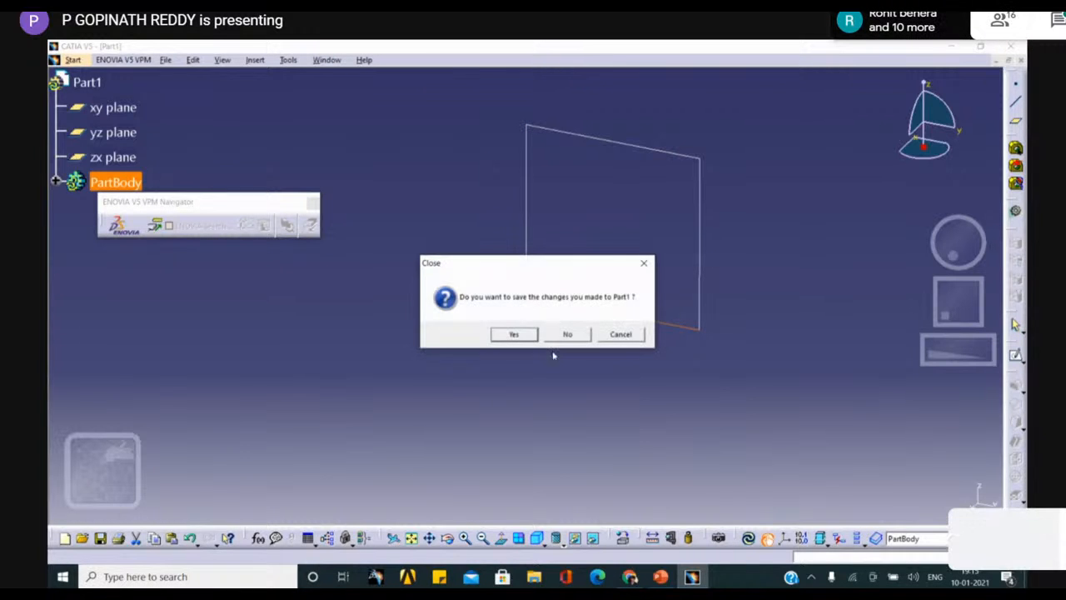
{"action": "left_click", "coordinate": [570, 334]}
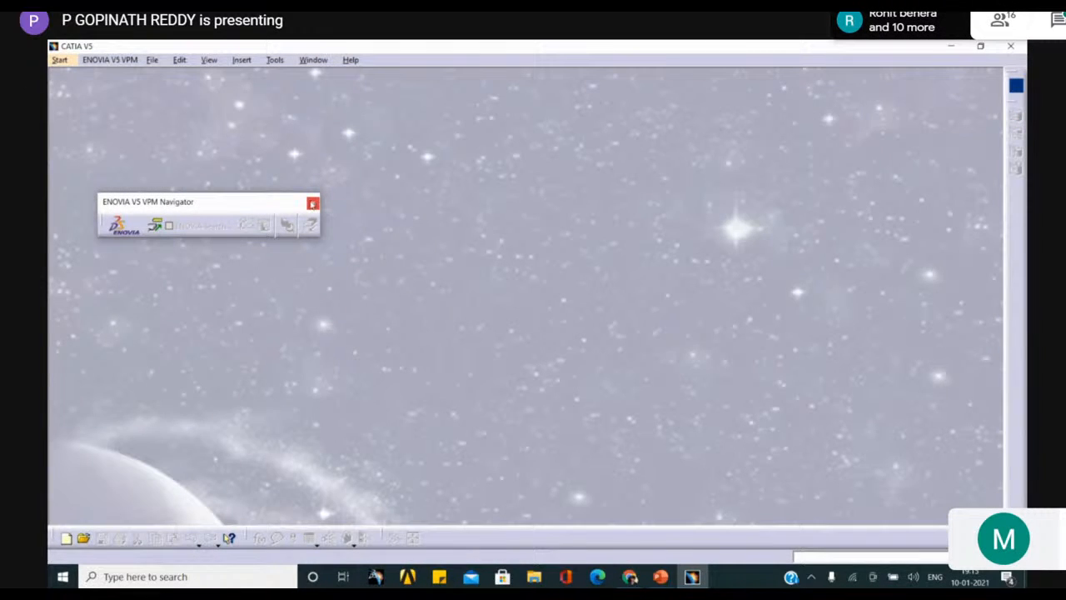
{"action": "left_click", "coordinate": [312, 202]}
Step: Create a new part named Part1 in the Part Design workbench with hybrid design enabled
{"action": "left_click", "coordinate": [59, 60]}
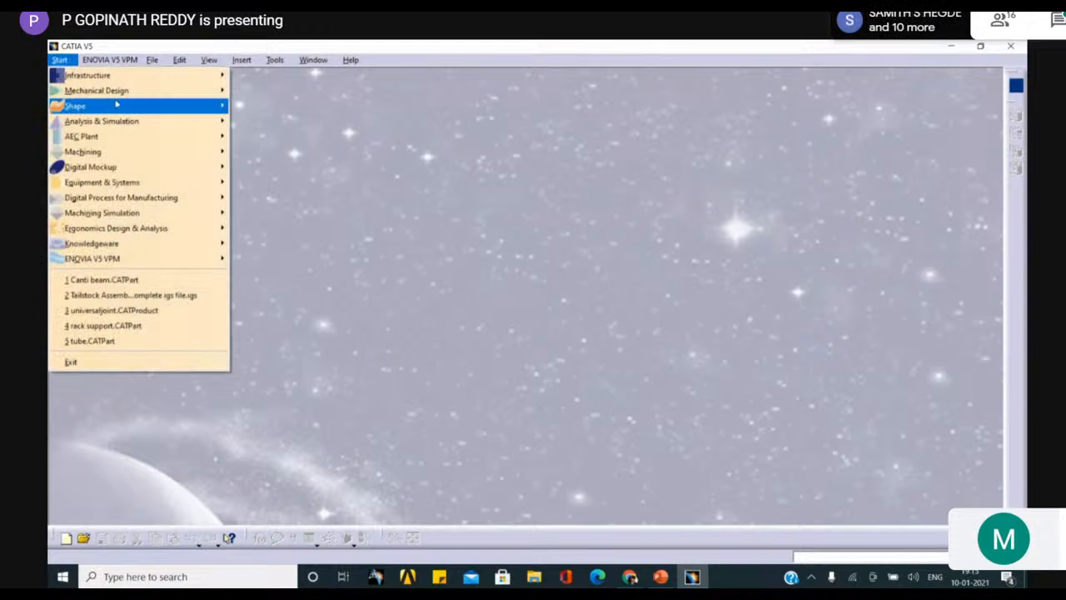
{"action": "mouse_move", "coordinate": [125, 93]}
{"action": "left_click", "coordinate": [285, 90]}
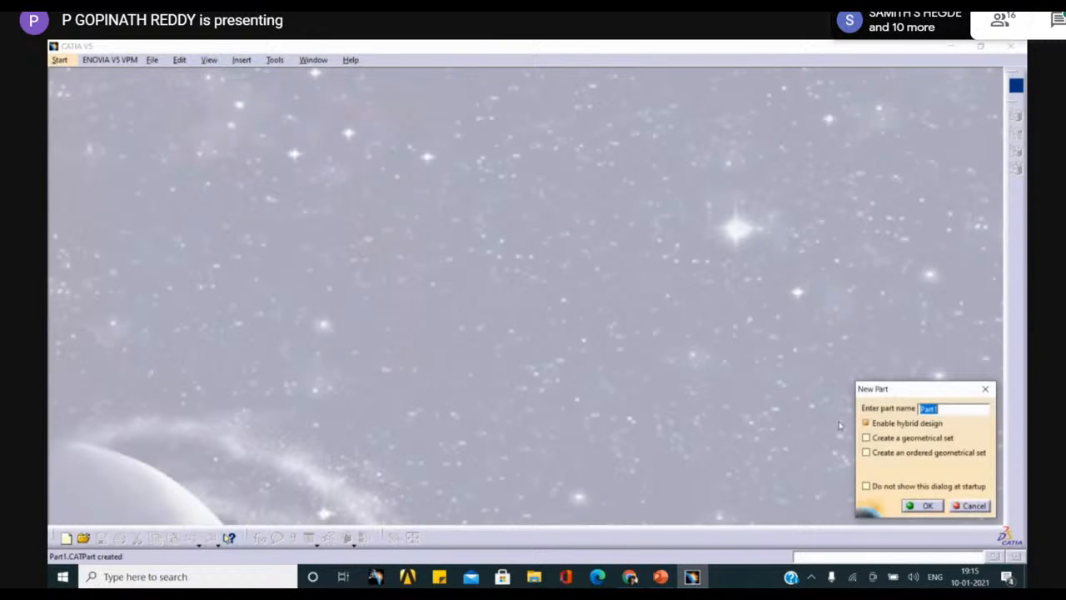
{"action": "left_click", "coordinate": [909, 506]}
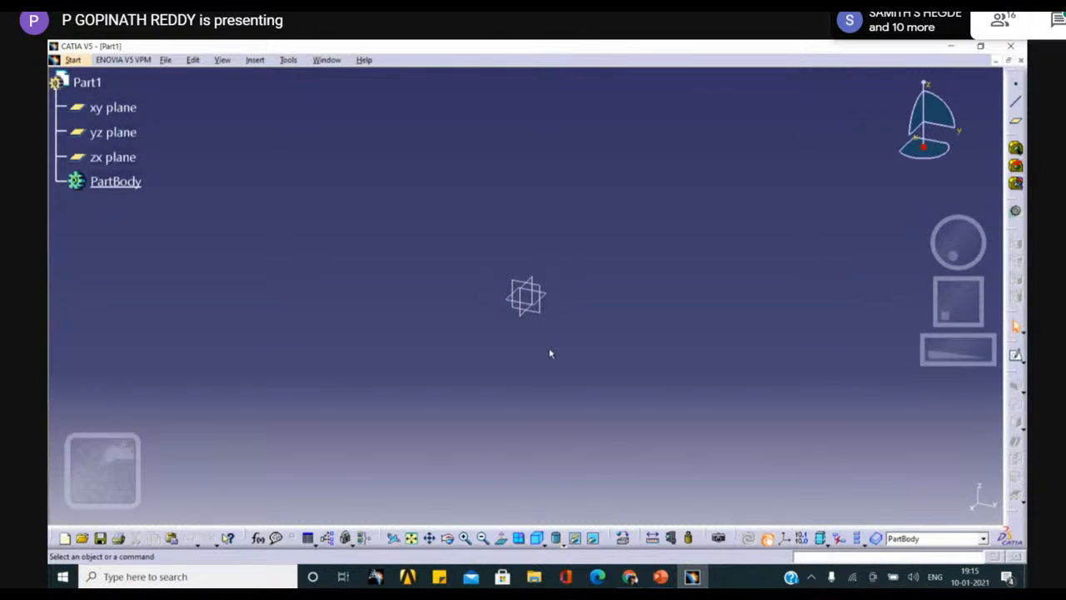
Step: Sketch a centered rectangle around the origin on the yz plane and exit the sketch
{"action": "left_click", "coordinate": [540, 287]}
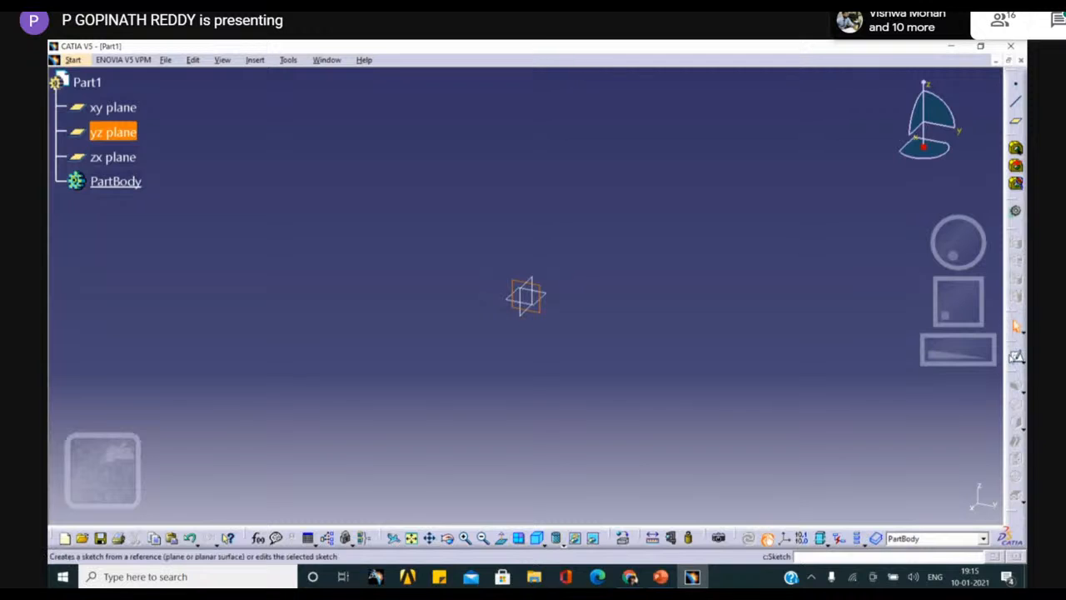
{"action": "left_click", "coordinate": [1015, 355]}
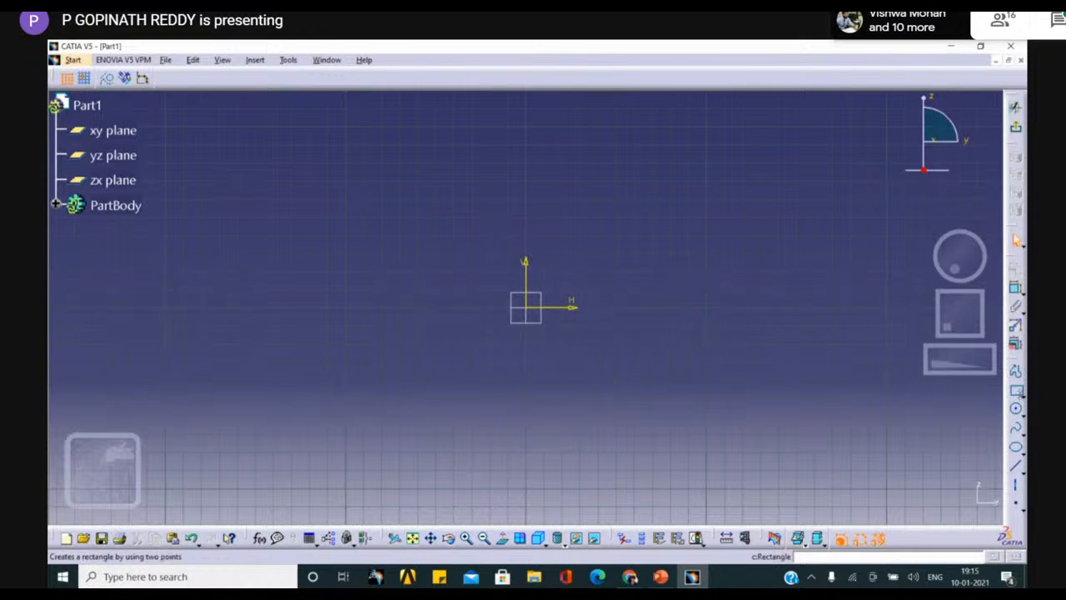
{"action": "left_click", "coordinate": [1016, 391]}
{"action": "left_click", "coordinate": [1000, 407]}
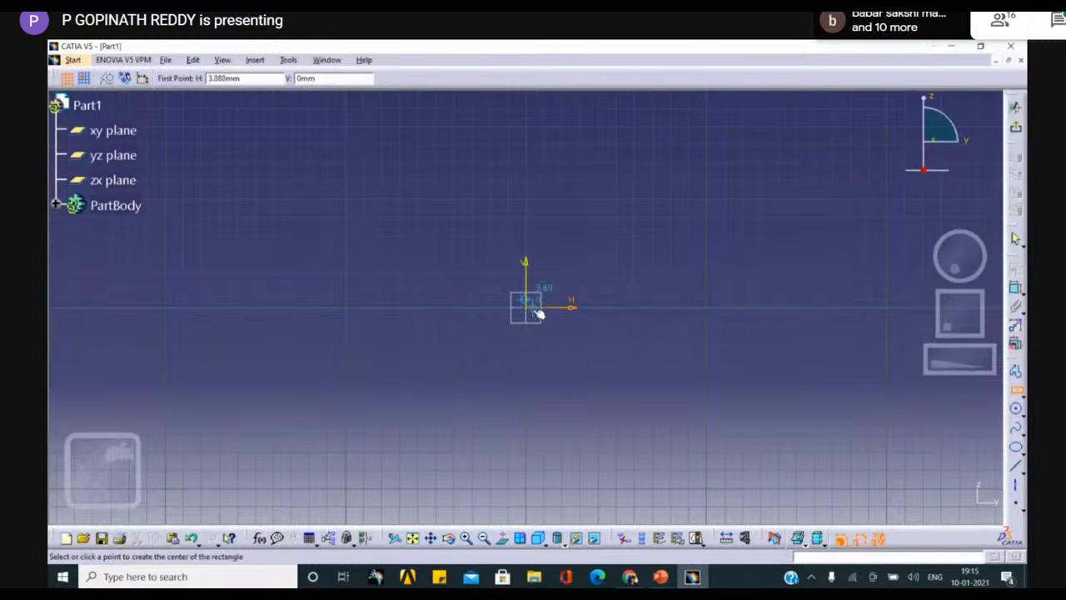
{"action": "left_click", "coordinate": [534, 309]}
{"action": "left_click", "coordinate": [619, 225]}
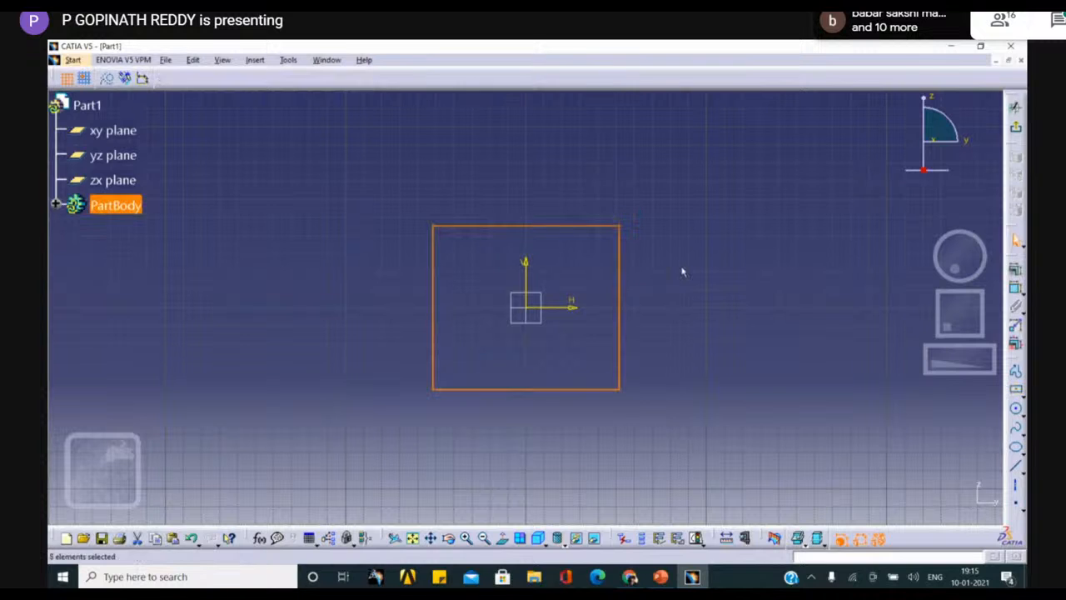
{"action": "left_click", "coordinate": [1015, 127]}
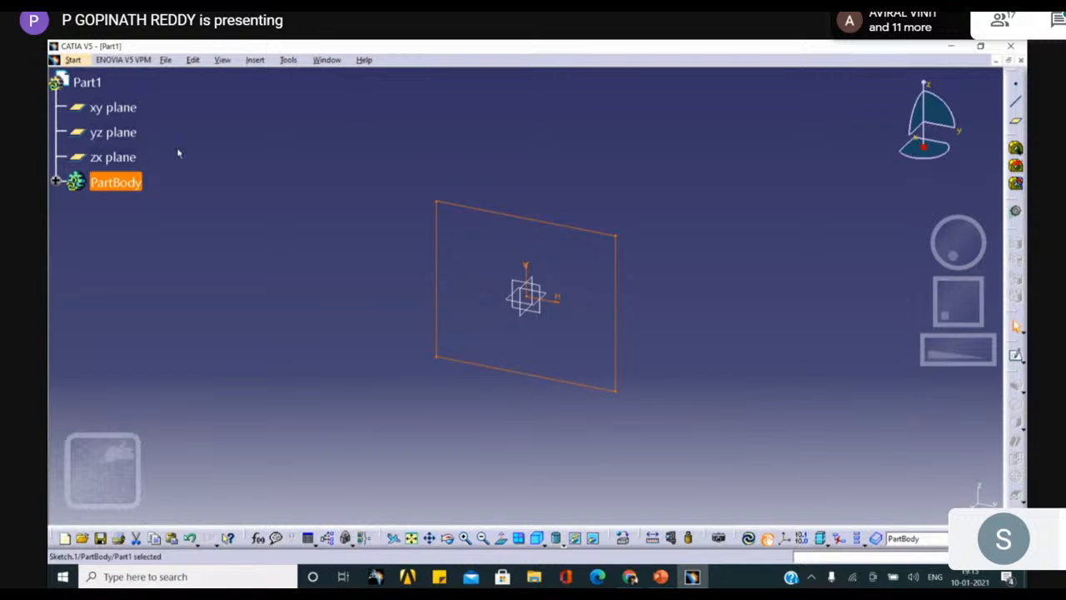
Step: Expand PartBody, reopen Sketch.1 for editing and exit it again
{"action": "left_click", "coordinate": [55, 181]}
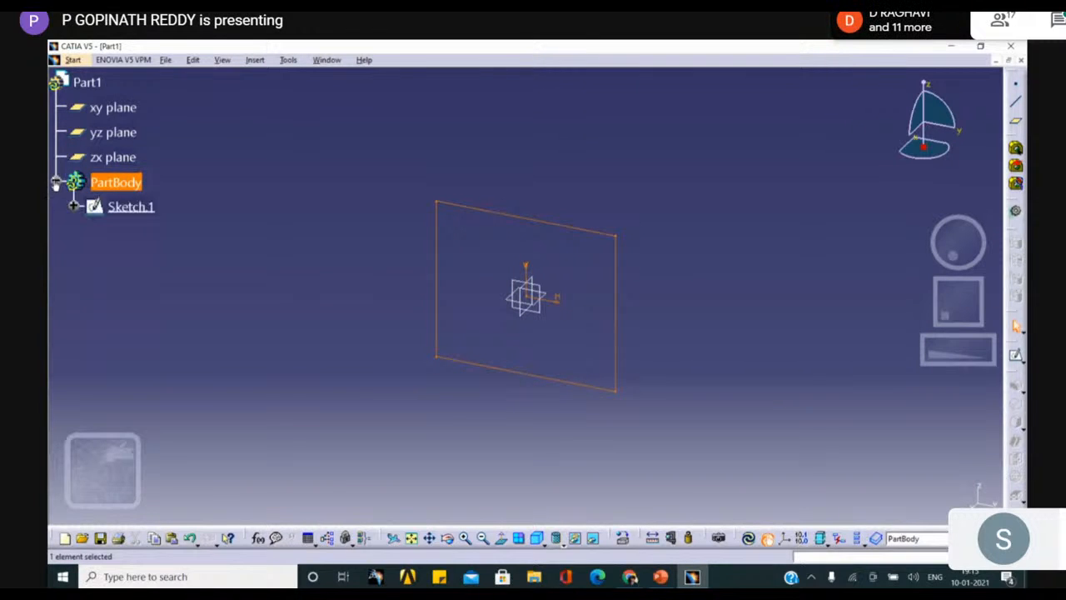
{"action": "left_click", "coordinate": [121, 208]}
{"action": "double_click", "coordinate": [121, 207]}
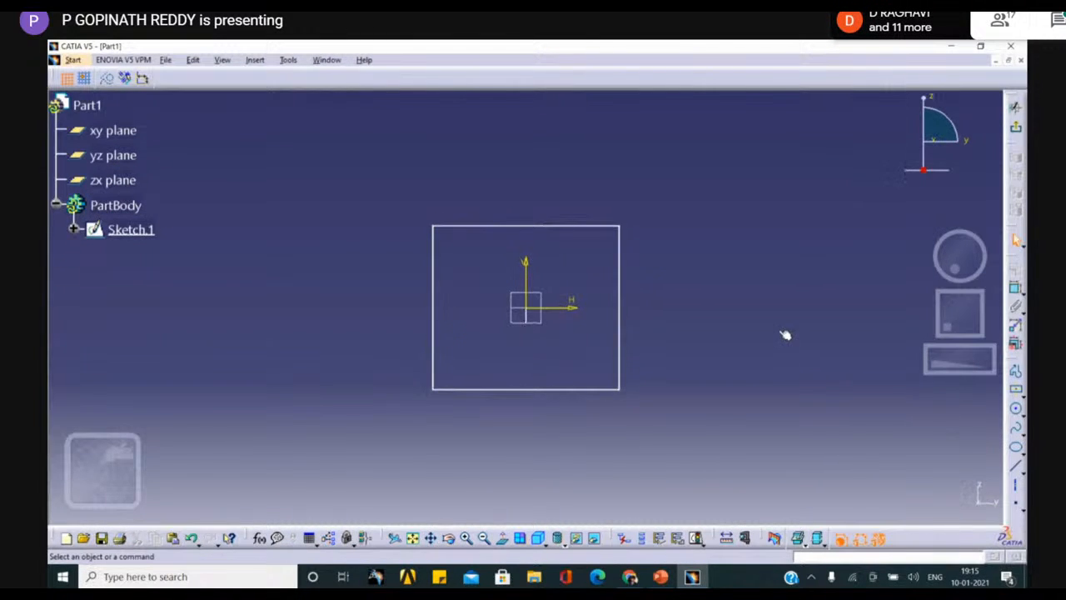
{"action": "left_click", "coordinate": [1017, 108]}
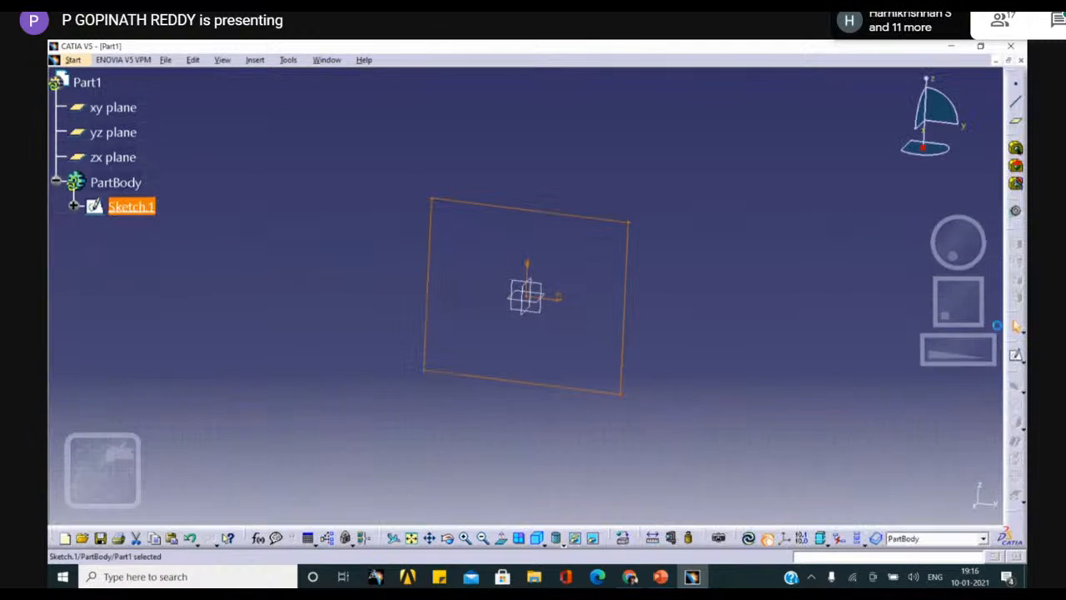
{"action": "left_click", "coordinate": [1020, 391]}
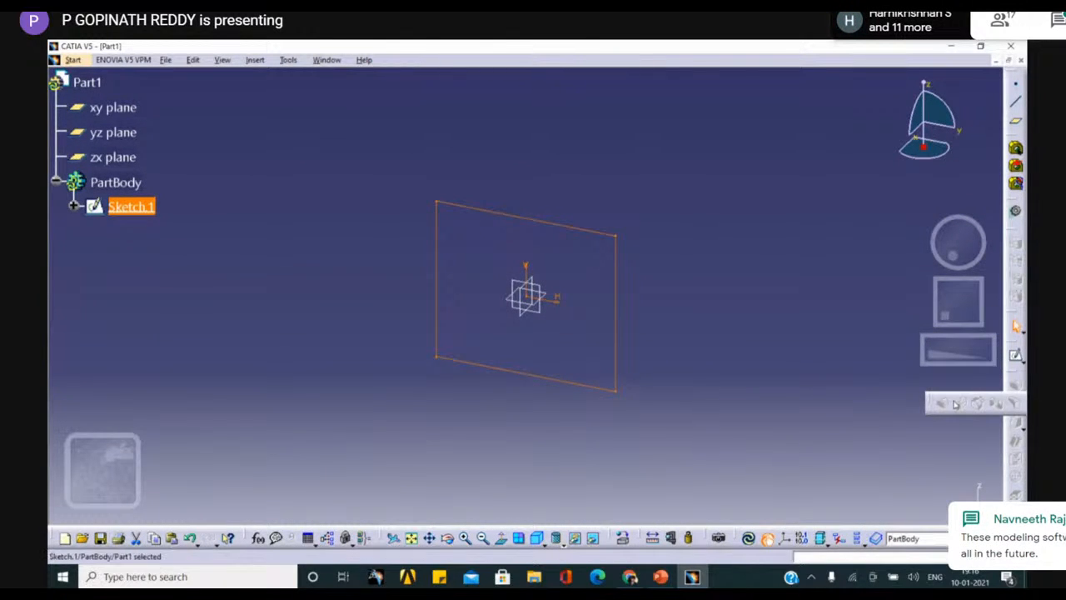
{"action": "left_click", "coordinate": [857, 325]}
{"action": "left_click", "coordinate": [749, 538]}
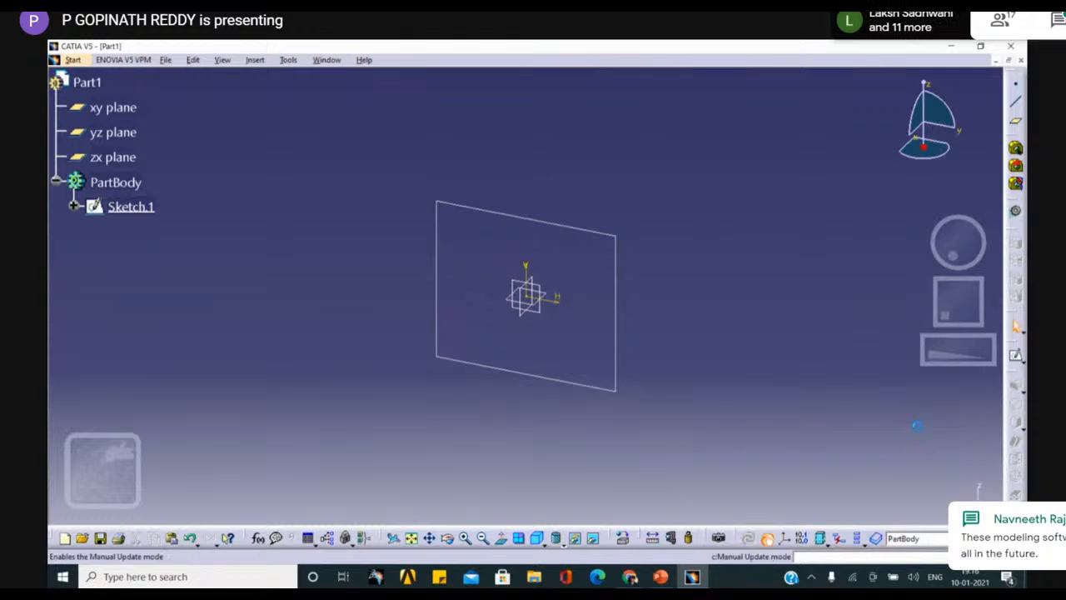
Step: Close Part1 without saving the changes and quit CATIA V5
{"action": "left_click", "coordinate": [1021, 64]}
{"action": "left_click", "coordinate": [567, 335]}
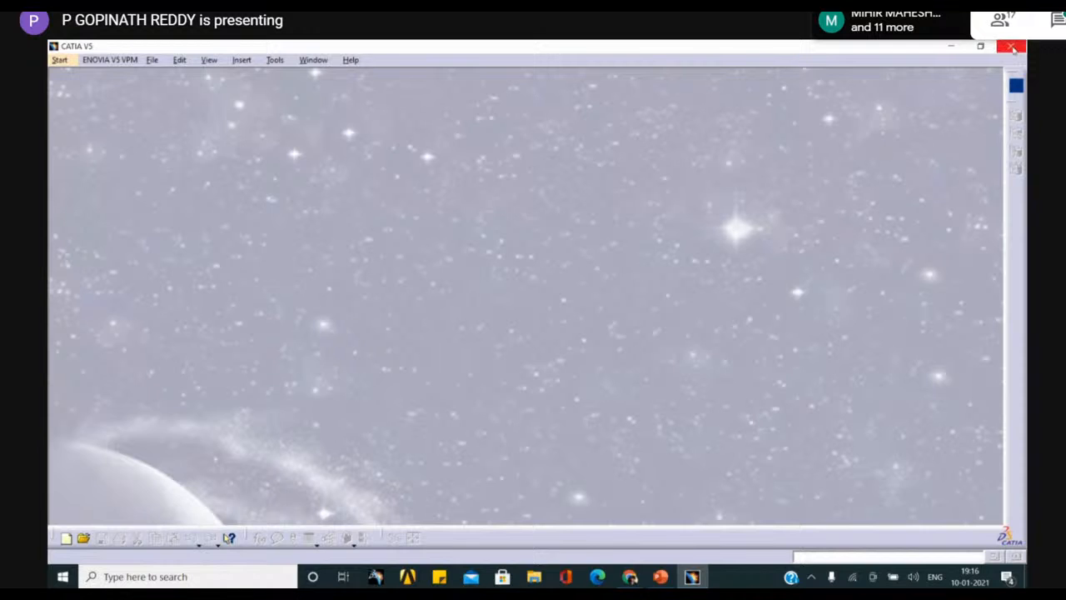
{"action": "left_click", "coordinate": [1011, 47]}
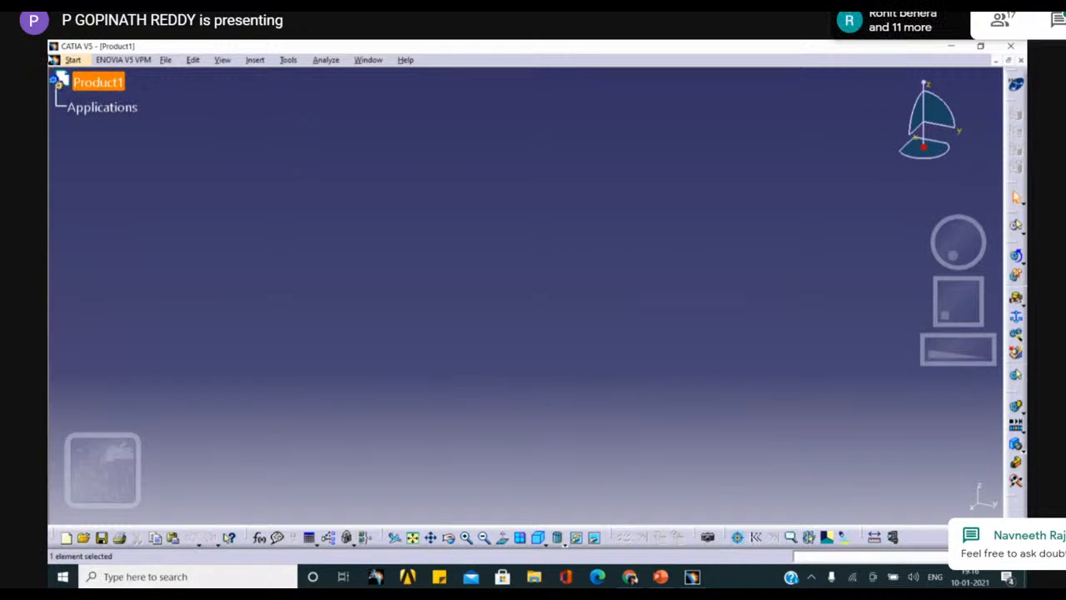
Step: Add a new part to Product1 by switching to the Part Design workbench, and select the part's yz plane
{"action": "left_click", "coordinate": [54, 60]}
{"action": "left_click", "coordinate": [208, 132]}
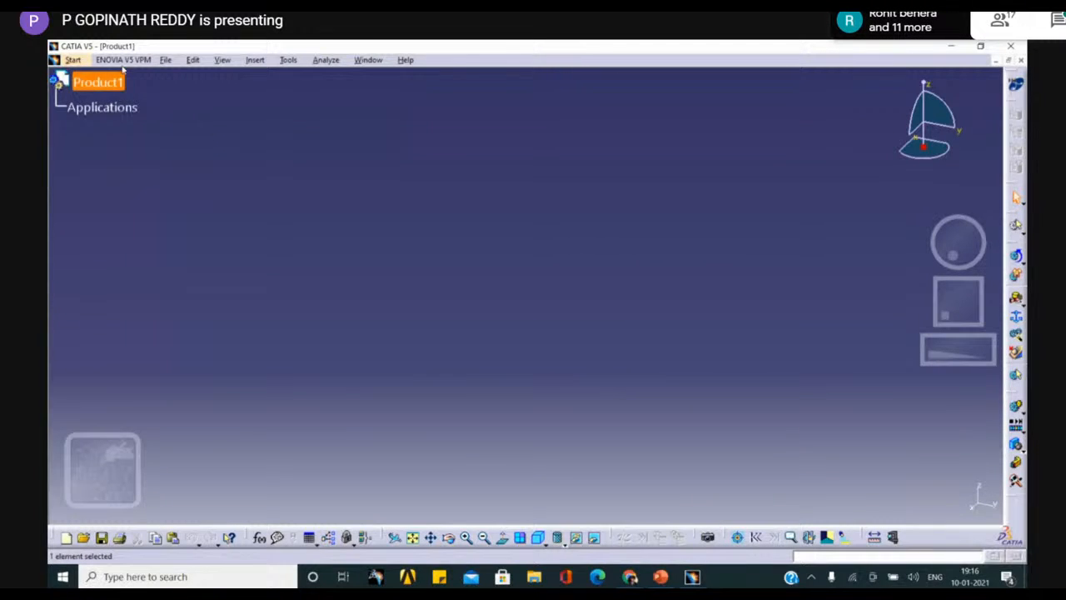
{"action": "left_click", "coordinate": [75, 63]}
{"action": "mouse_move", "coordinate": [185, 98]}
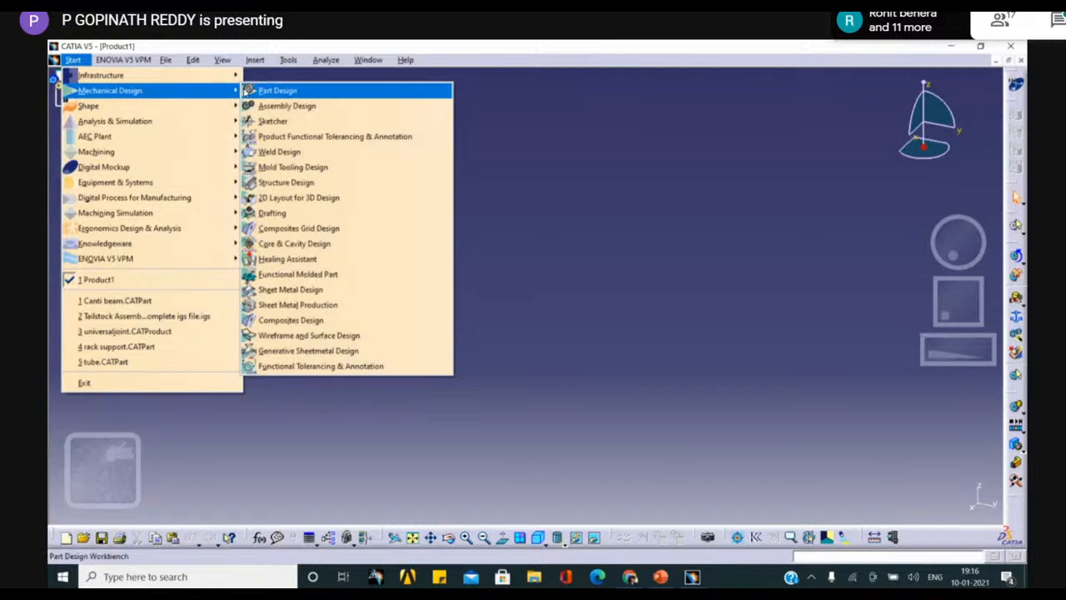
{"action": "left_click", "coordinate": [254, 90]}
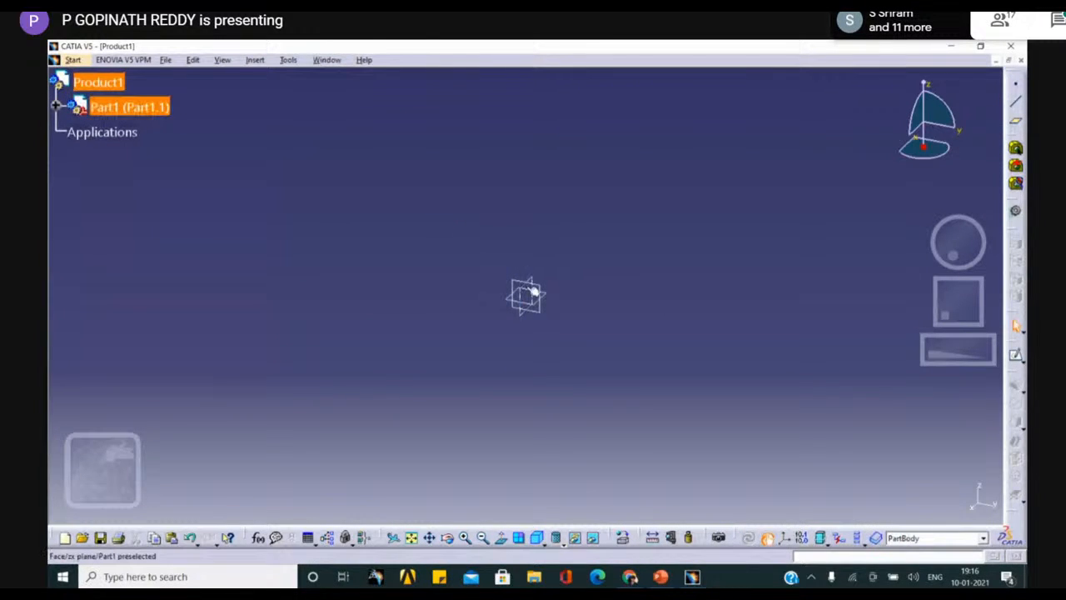
{"action": "left_click", "coordinate": [541, 291]}
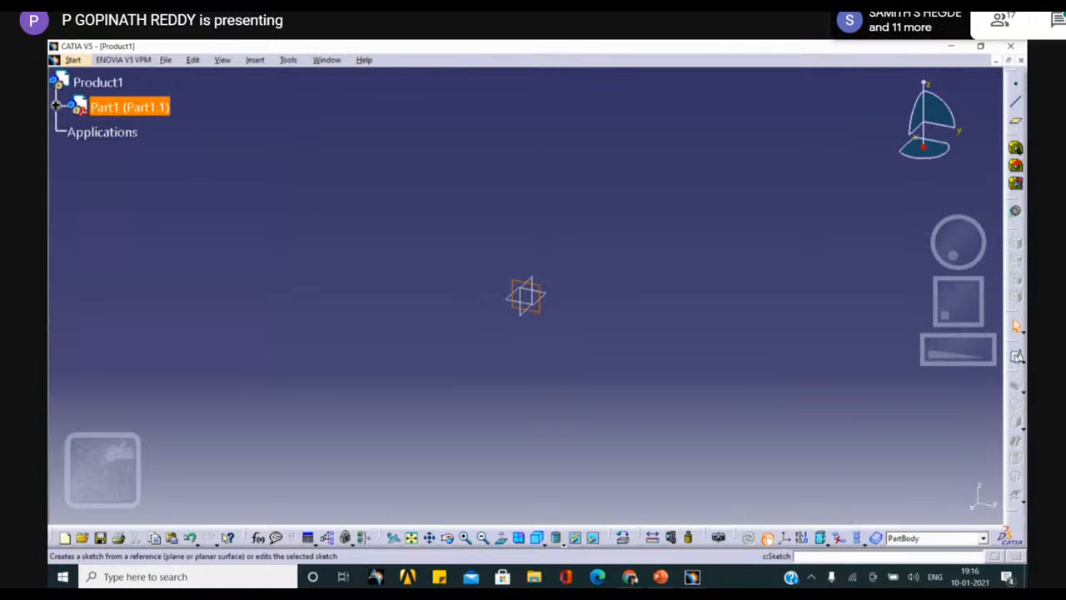
Step: Restore the contents of all toolbars and reset the toolbar positions through the Customize settings
{"action": "left_click", "coordinate": [288, 60]}
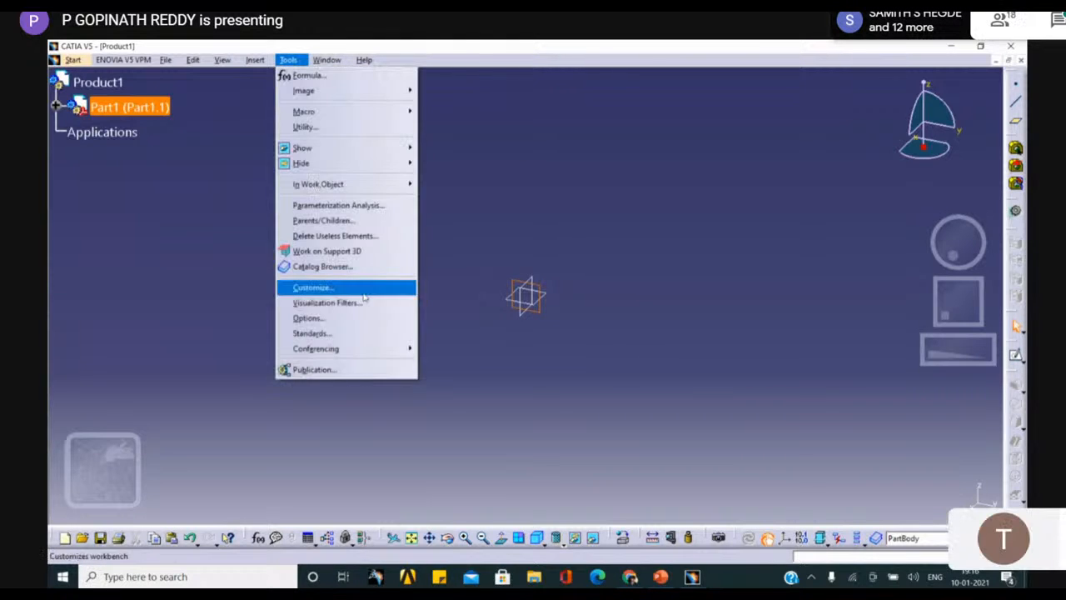
{"action": "left_click", "coordinate": [388, 287]}
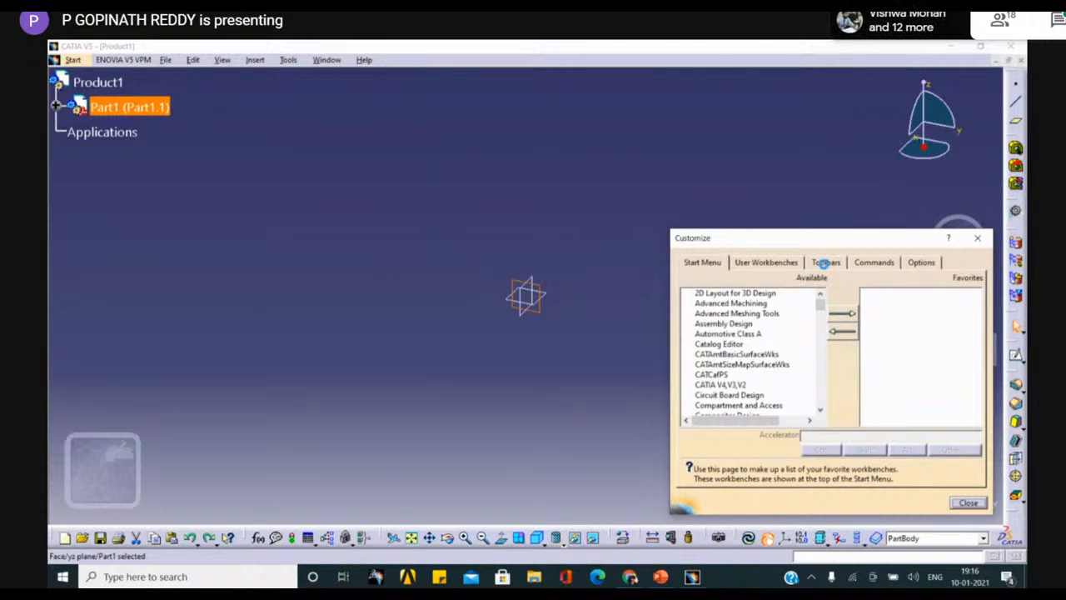
{"action": "left_click", "coordinate": [825, 263]}
{"action": "left_click", "coordinate": [938, 342]}
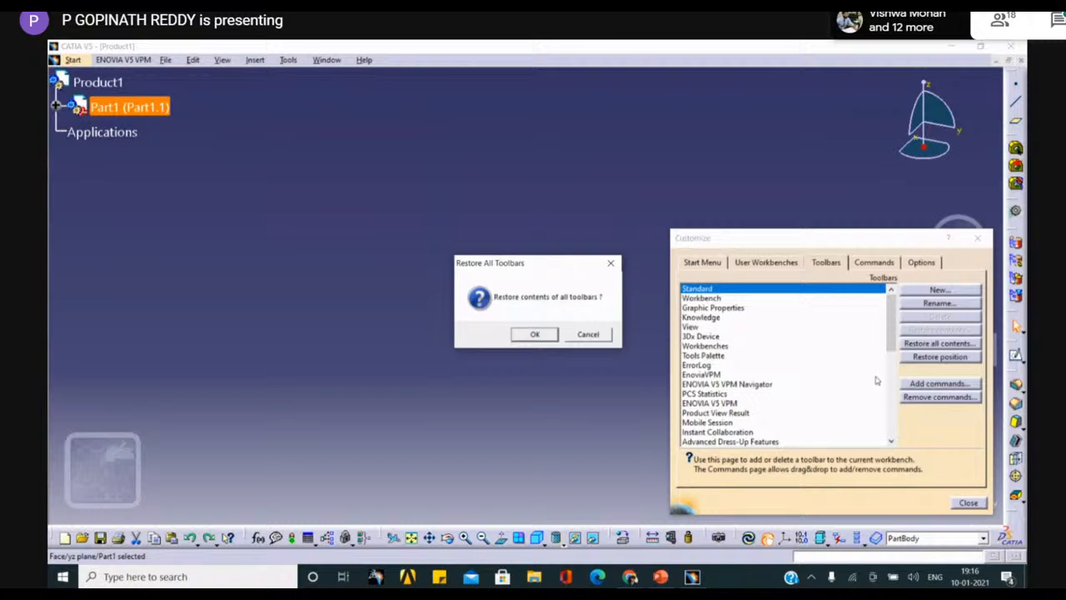
{"action": "left_click", "coordinate": [536, 335]}
{"action": "left_click", "coordinate": [941, 358]}
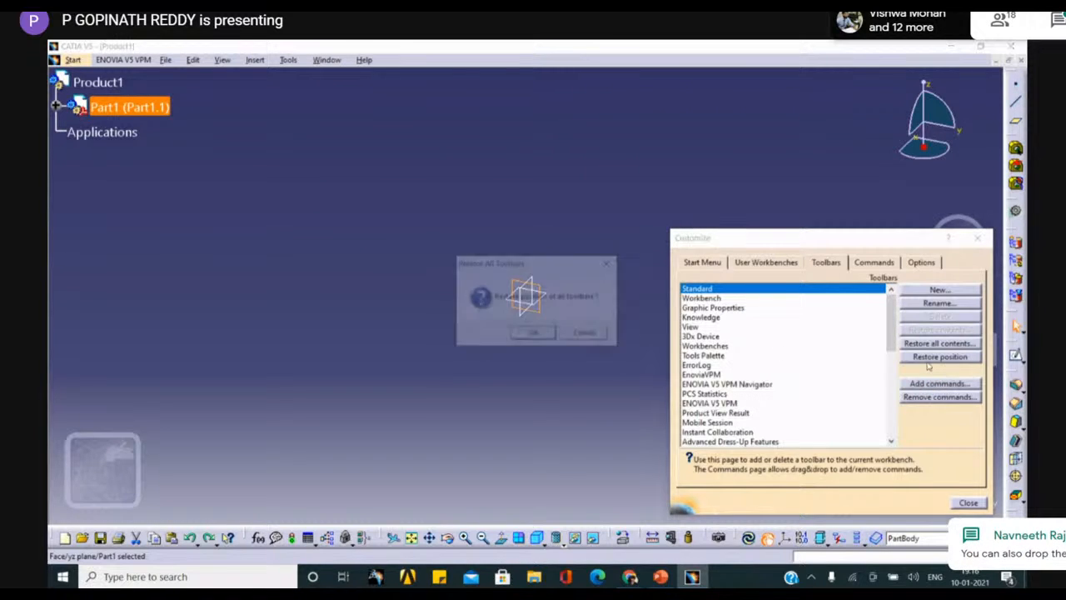
{"action": "left_click", "coordinate": [545, 332]}
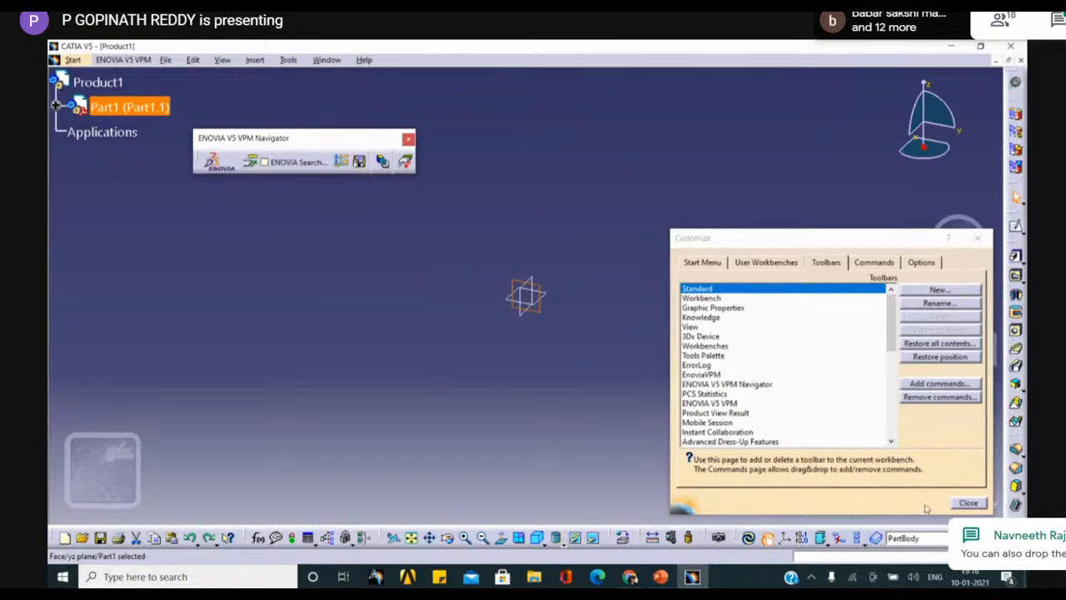
{"action": "left_click", "coordinate": [967, 503]}
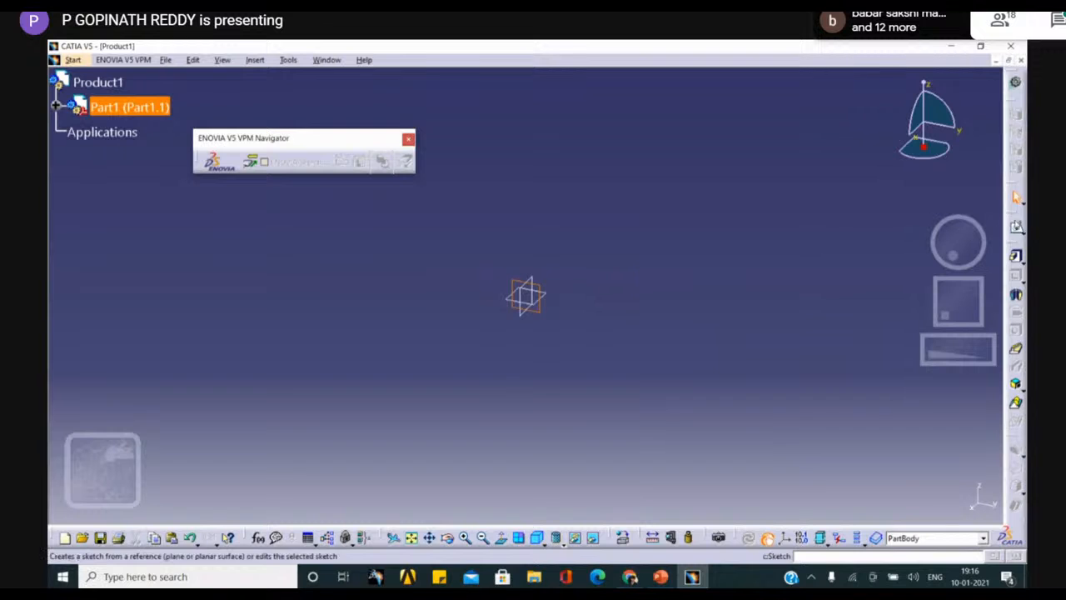
Step: Sketch a rectangle on the yz plane with one corner at the origin and exit the sketch
{"action": "left_click", "coordinate": [1015, 225]}
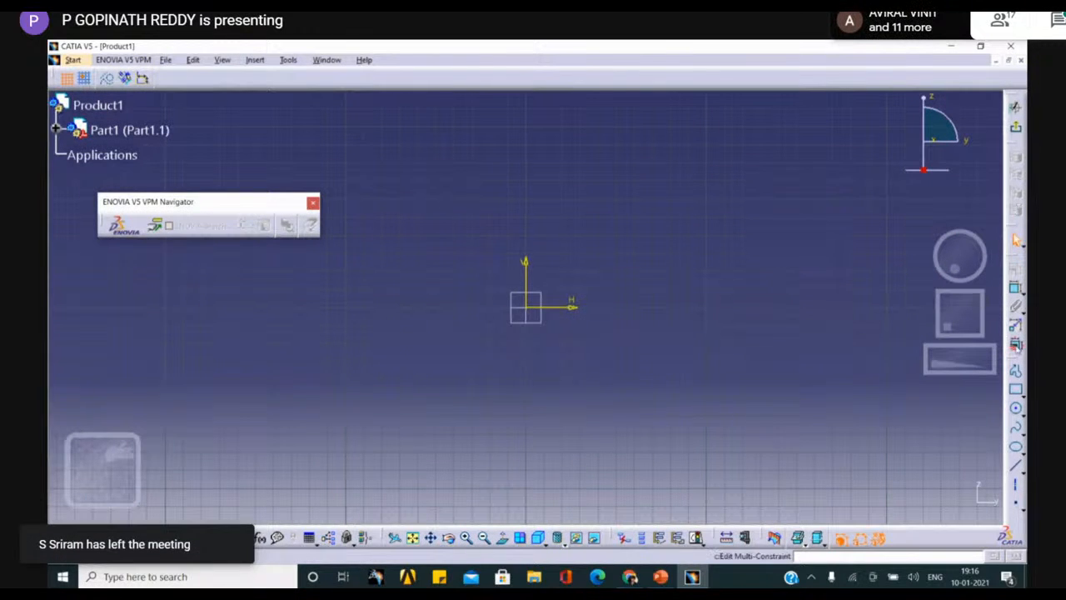
{"action": "left_click", "coordinate": [1015, 390]}
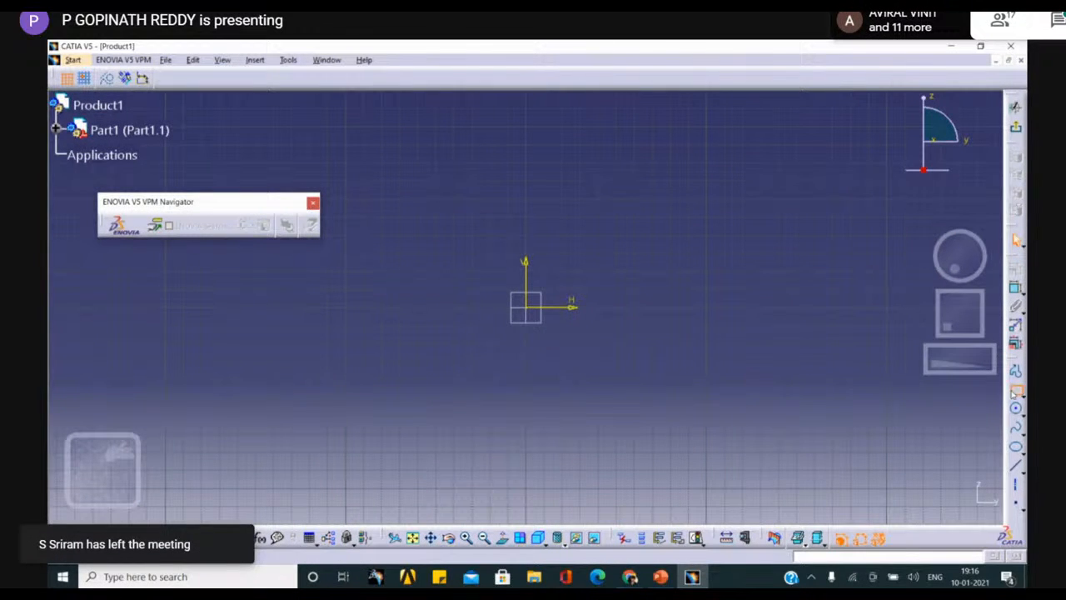
{"action": "left_click", "coordinate": [525, 307]}
{"action": "left_click", "coordinate": [699, 176]}
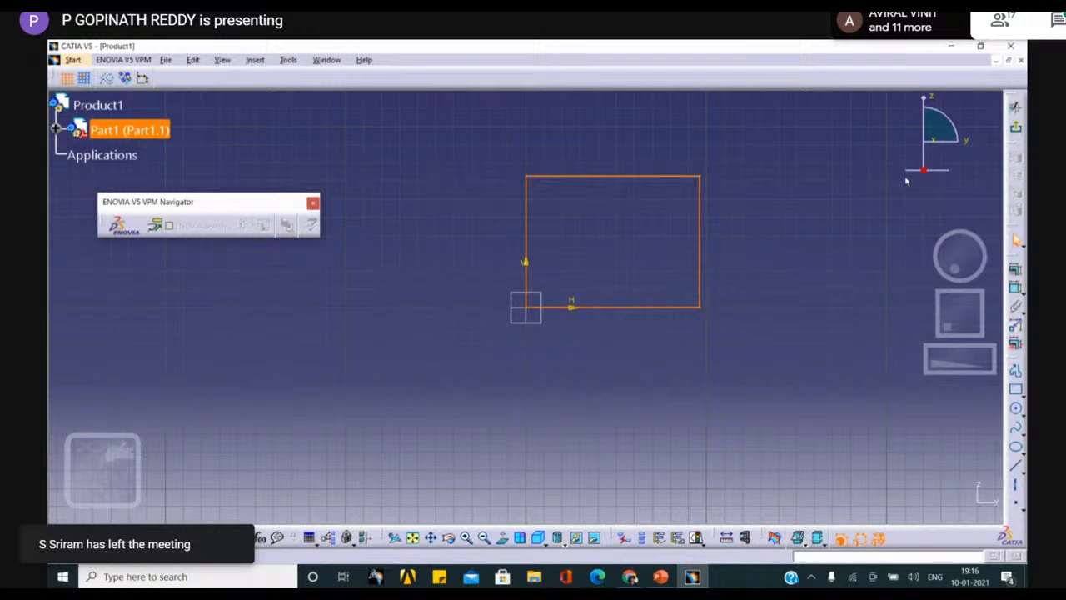
{"action": "left_click", "coordinate": [1015, 128]}
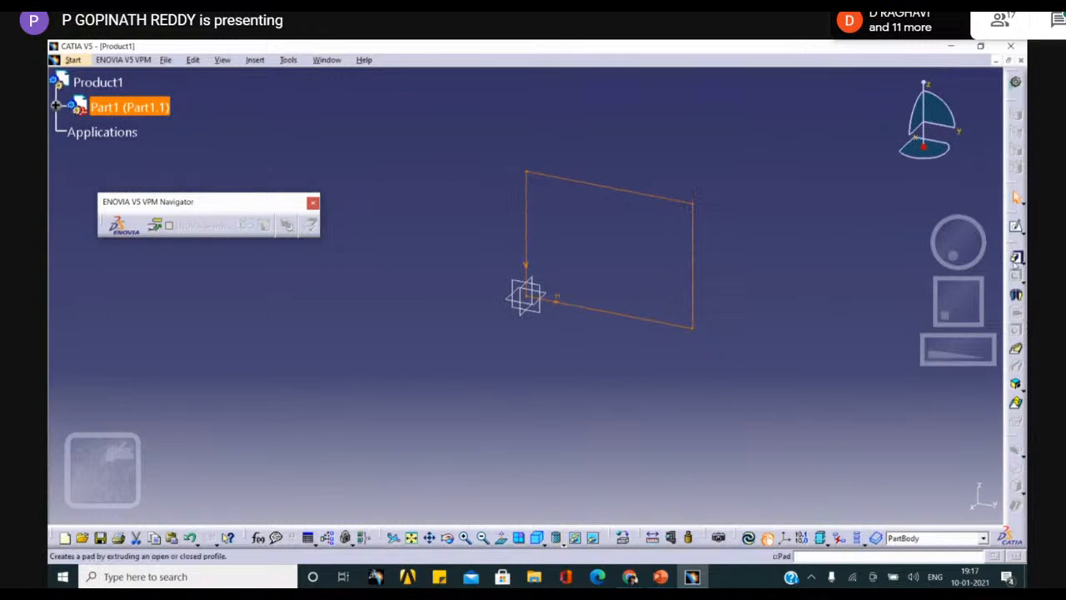
Step: Pad the rectangle sketch with a length of 20 mm, reversed direction and mirrored extent
{"action": "left_click", "coordinate": [1017, 257]}
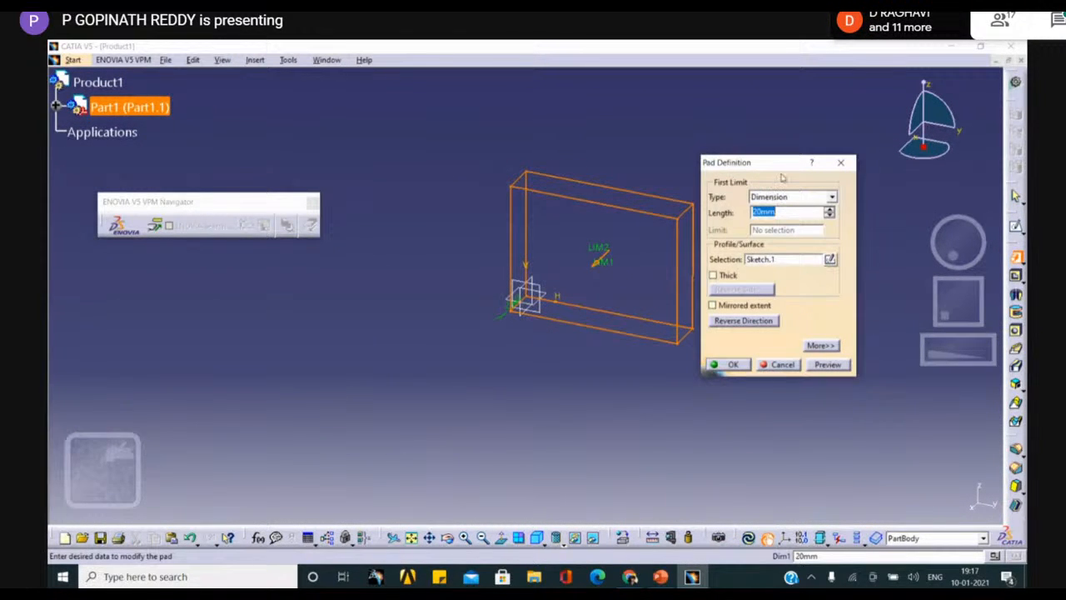
{"action": "left_click_drag", "start_coordinate": [747, 162], "coordinate": [788, 167]}
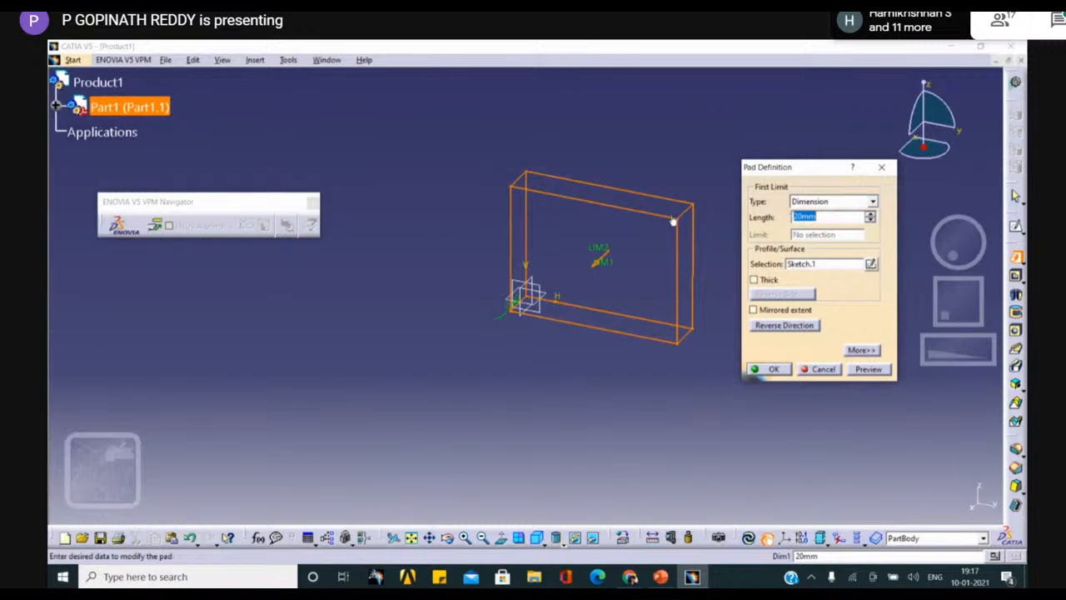
{"action": "middle_click_drag", "start_coordinate": [699, 215], "coordinate": [737, 194]}
{"action": "middle_click_drag", "start_coordinate": [666, 229], "coordinate": [789, 216]}
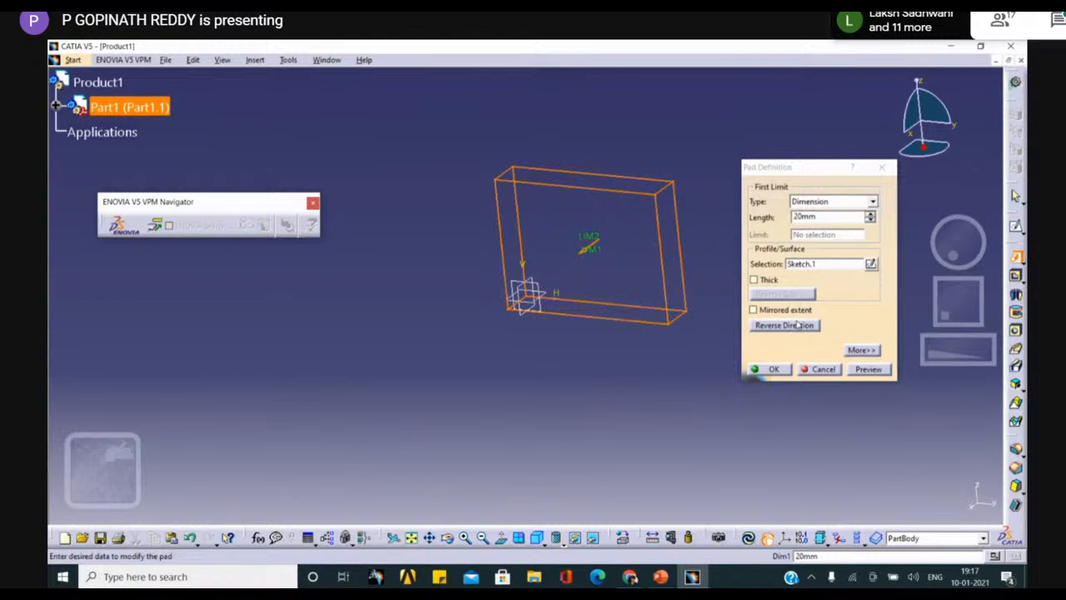
{"action": "middle_click_drag", "start_coordinate": [708, 320], "coordinate": [522, 352]}
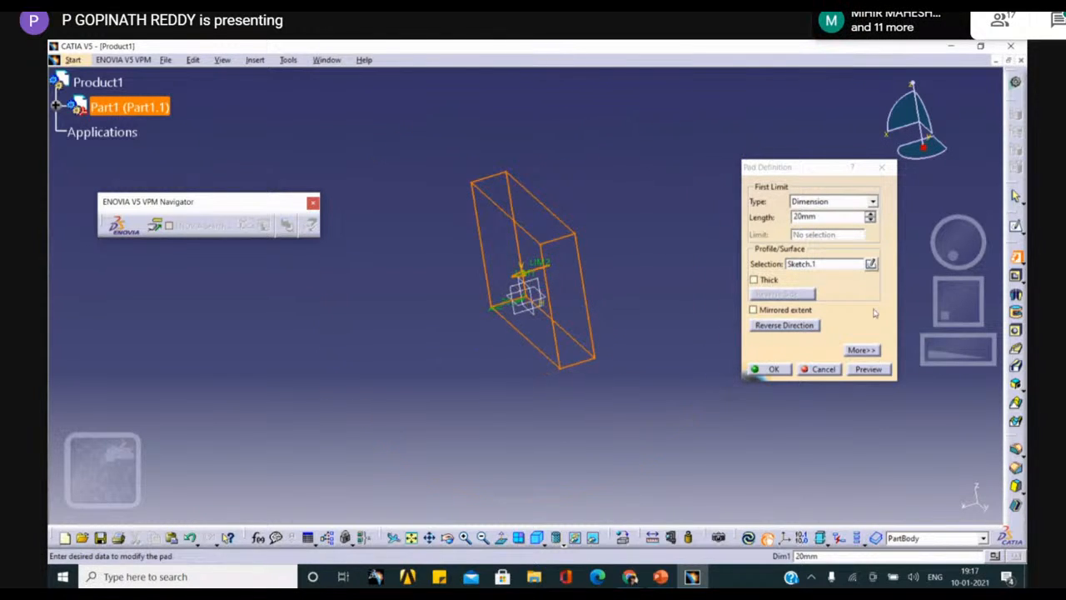
{"action": "left_click", "coordinate": [812, 325]}
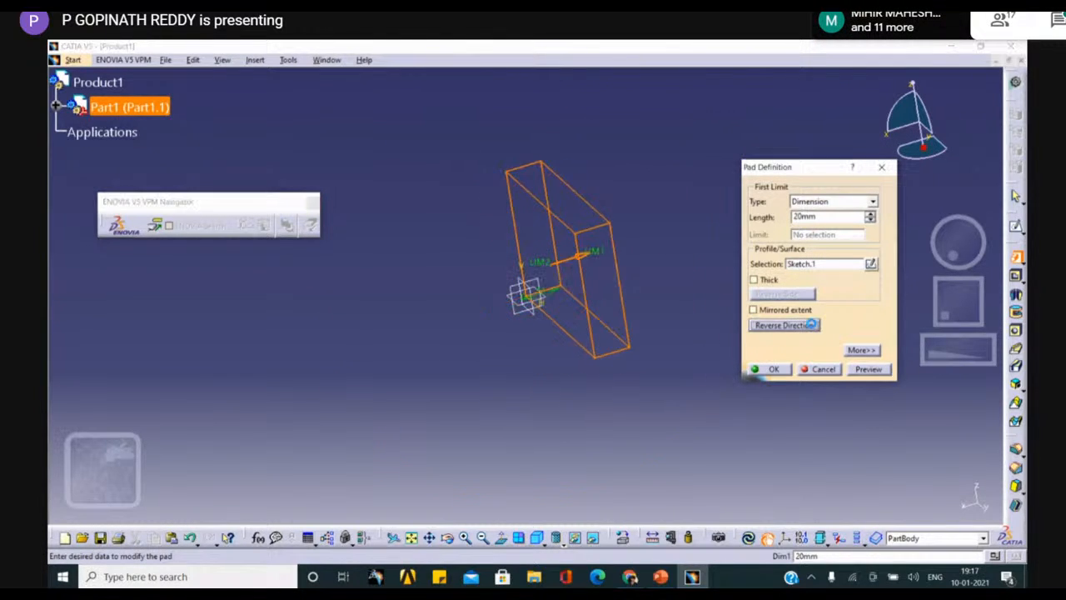
{"action": "left_click", "coordinate": [753, 309]}
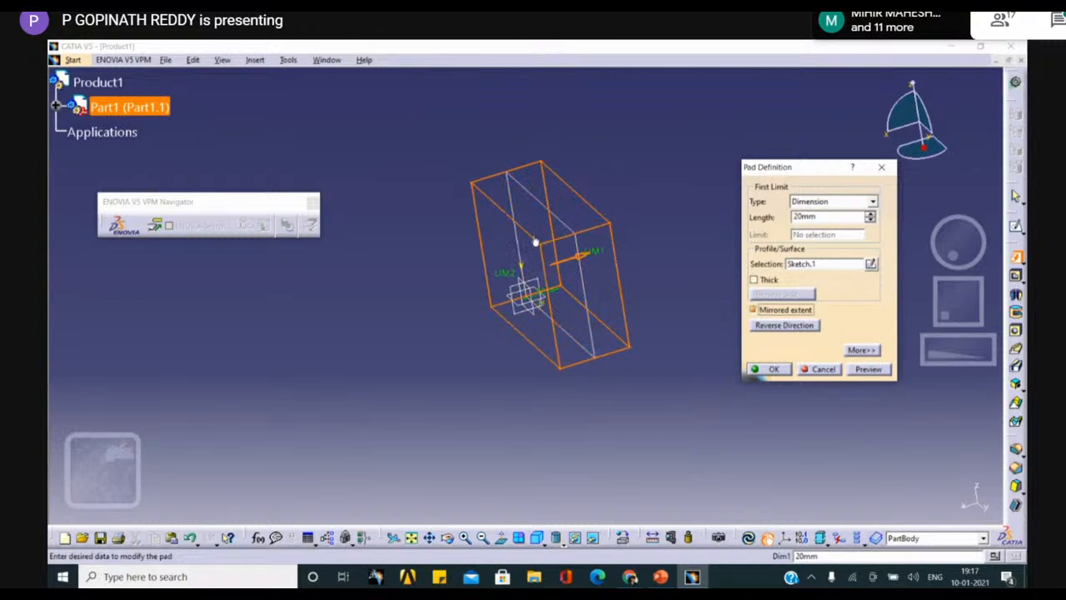
{"action": "left_click", "coordinate": [775, 369]}
Step: Examine the padded block from several angles and display the variants of the Pad tool
{"action": "middle_click_drag", "start_coordinate": [659, 314], "coordinate": [633, 208]}
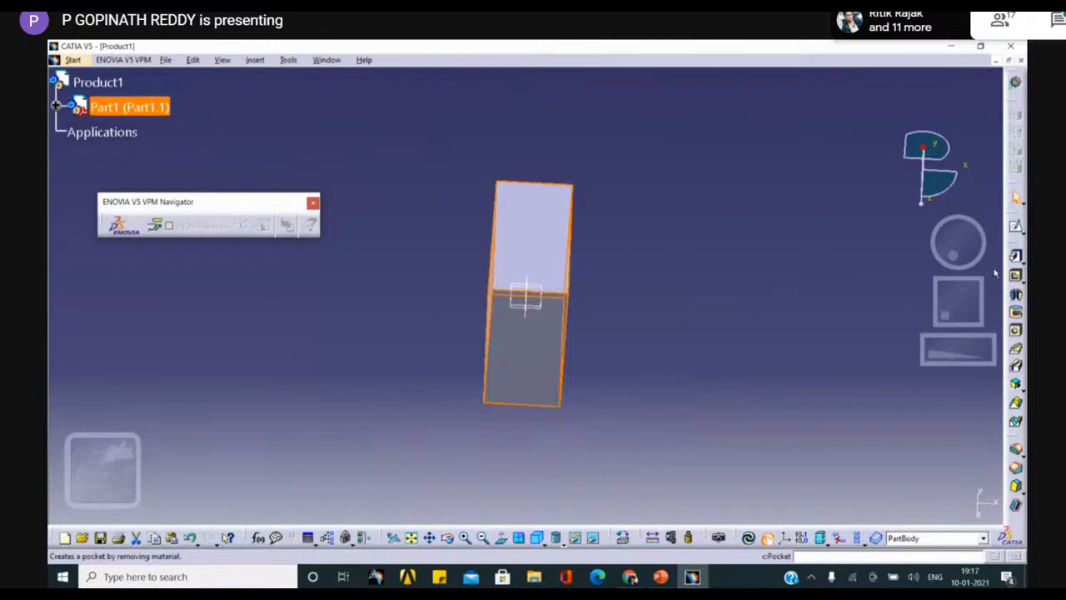
{"action": "middle_click_drag", "start_coordinate": [663, 305], "coordinate": [414, 245]}
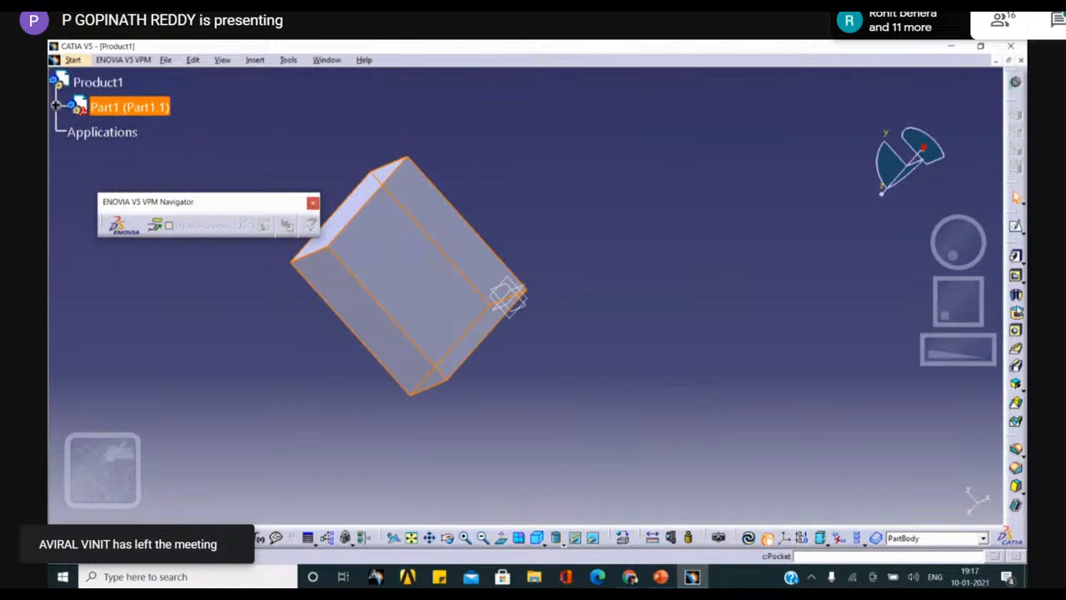
{"action": "left_click", "coordinate": [1023, 262]}
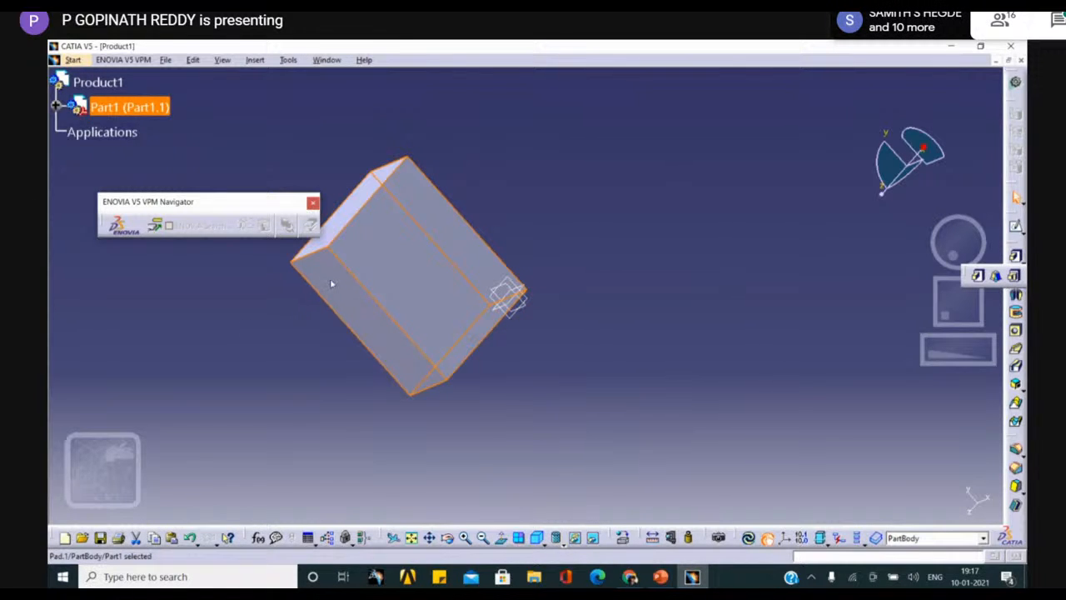
{"action": "left_click", "coordinate": [365, 288]}
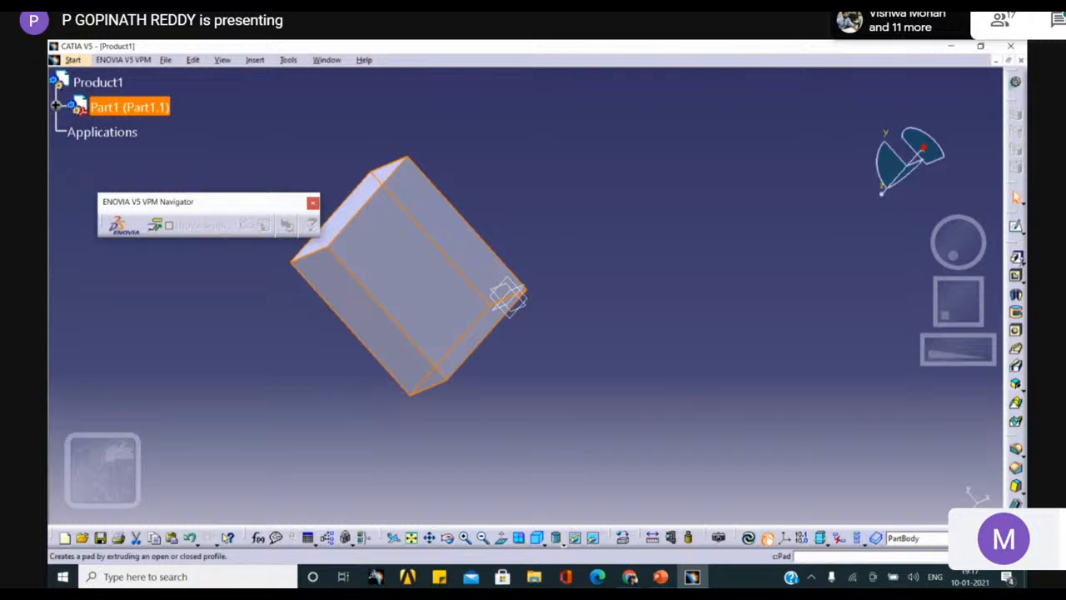
{"action": "left_click", "coordinate": [1022, 262]}
{"action": "left_click", "coordinate": [1023, 262]}
{"action": "left_click", "coordinate": [1023, 263]}
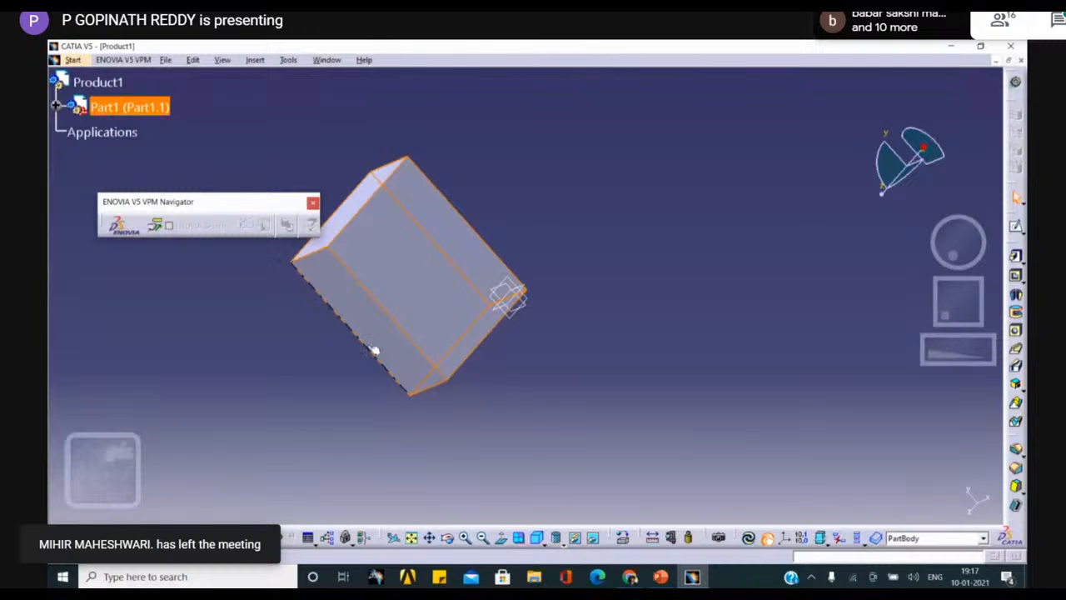
Step: Sketch a small rectangle inside the block's large face parallel to the yz plane and exit the sketch
{"action": "middle_click_drag", "start_coordinate": [624, 247], "coordinate": [761, 250]}
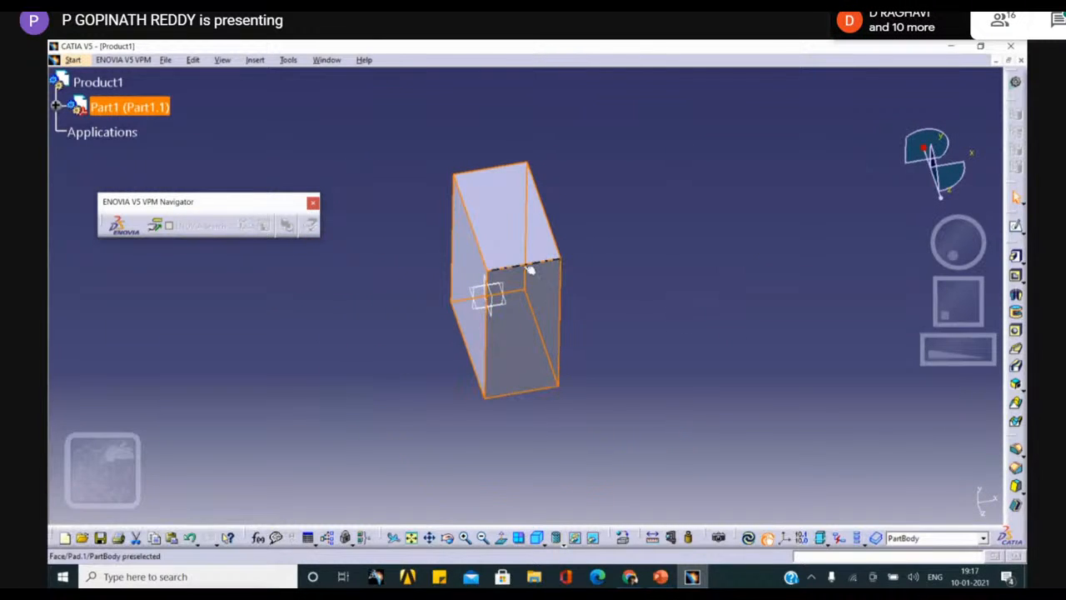
{"action": "middle_click_drag", "start_coordinate": [844, 308], "coordinate": [647, 322]}
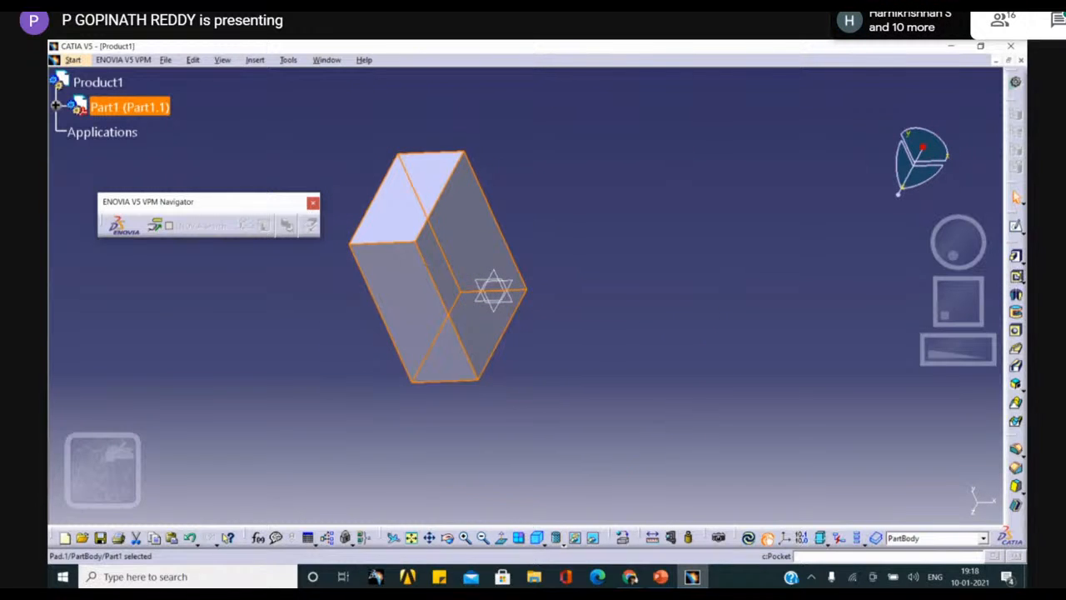
{"action": "left_click", "coordinate": [456, 265]}
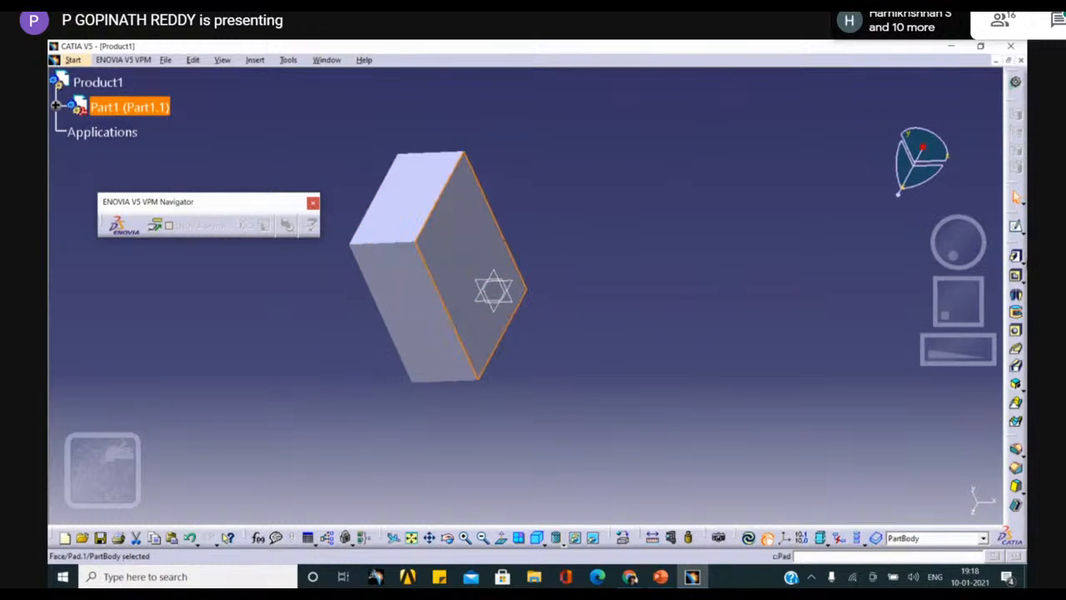
{"action": "left_click", "coordinate": [1015, 227]}
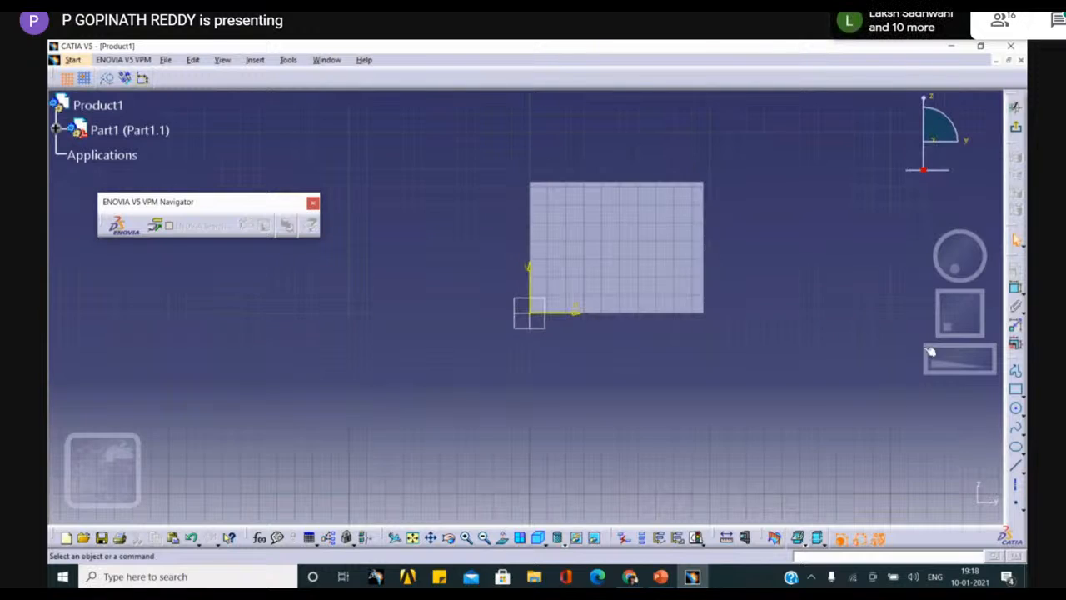
{"action": "left_click", "coordinate": [1015, 389]}
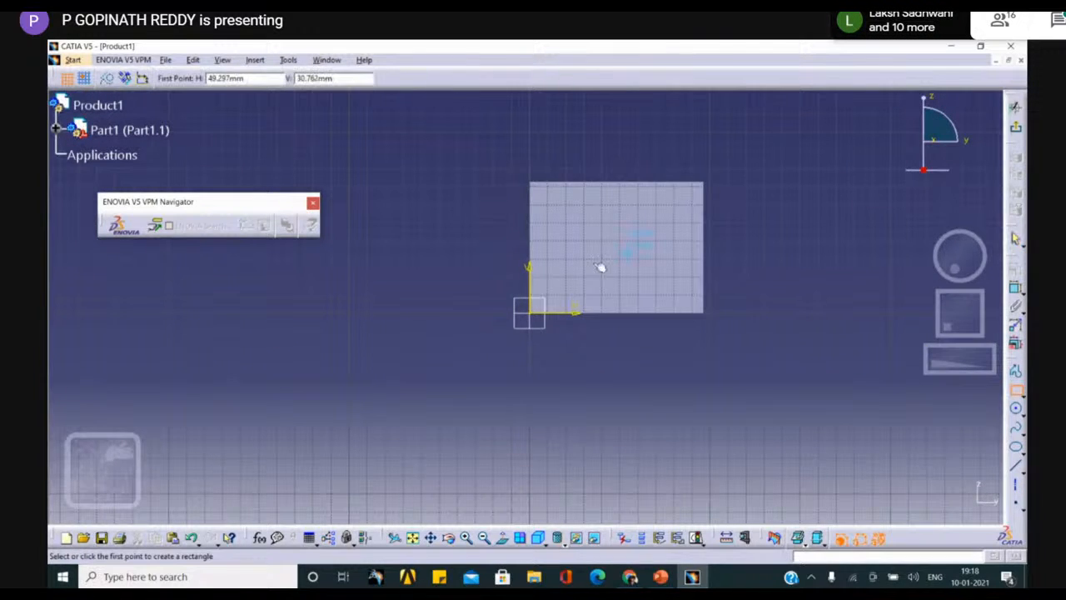
{"action": "left_click", "coordinate": [596, 213]}
{"action": "left_click", "coordinate": [642, 265]}
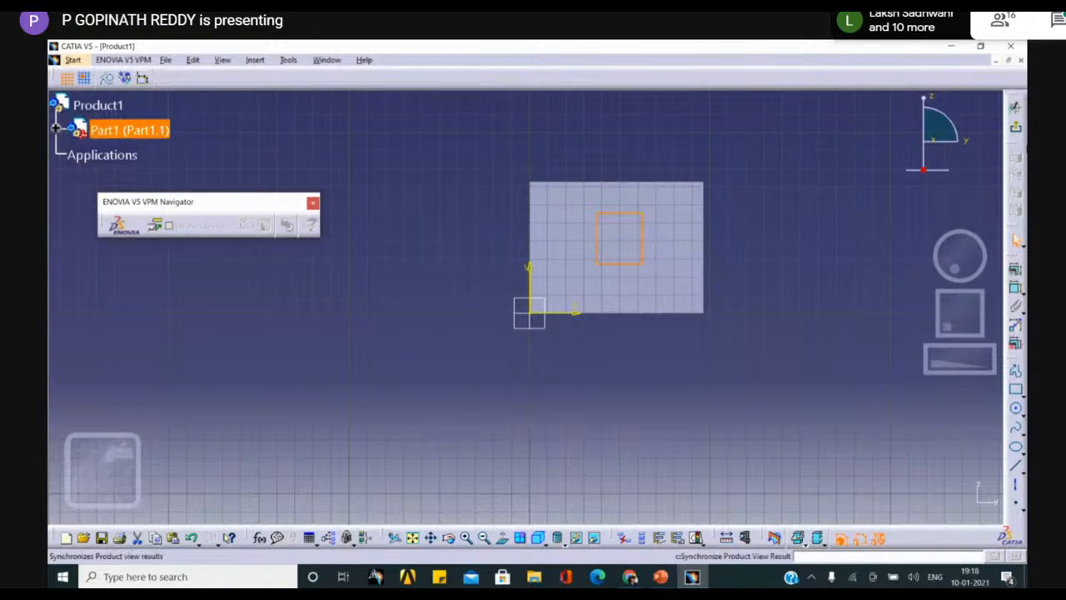
{"action": "left_click", "coordinate": [1017, 130]}
Step: Cut a pocket 44 mm deep through the block from the small rectangle sketch
{"action": "left_click", "coordinate": [1015, 276]}
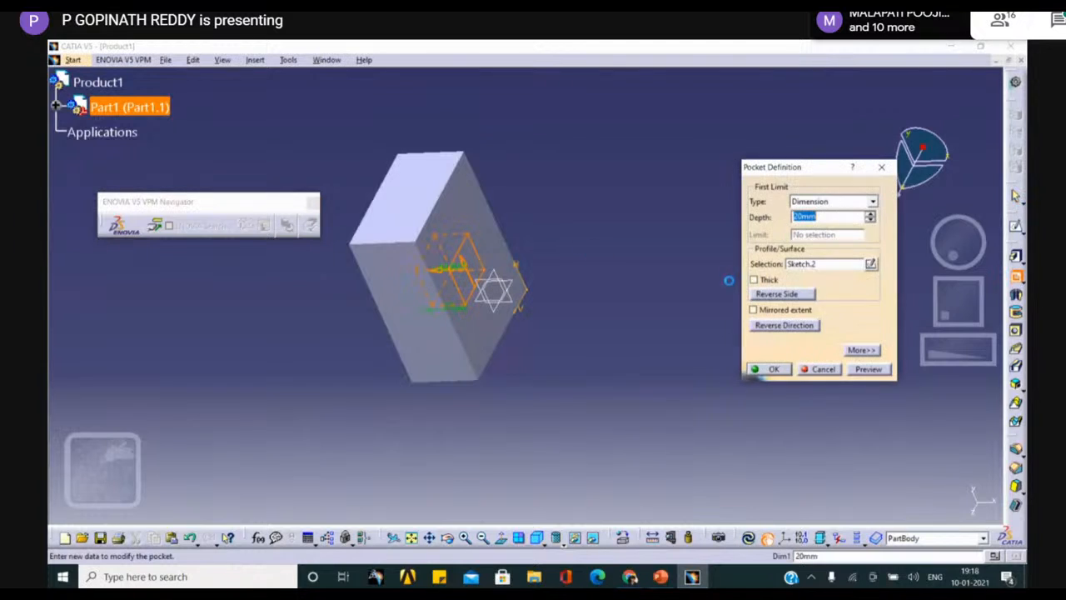
{"action": "left_click", "coordinate": [870, 213]}
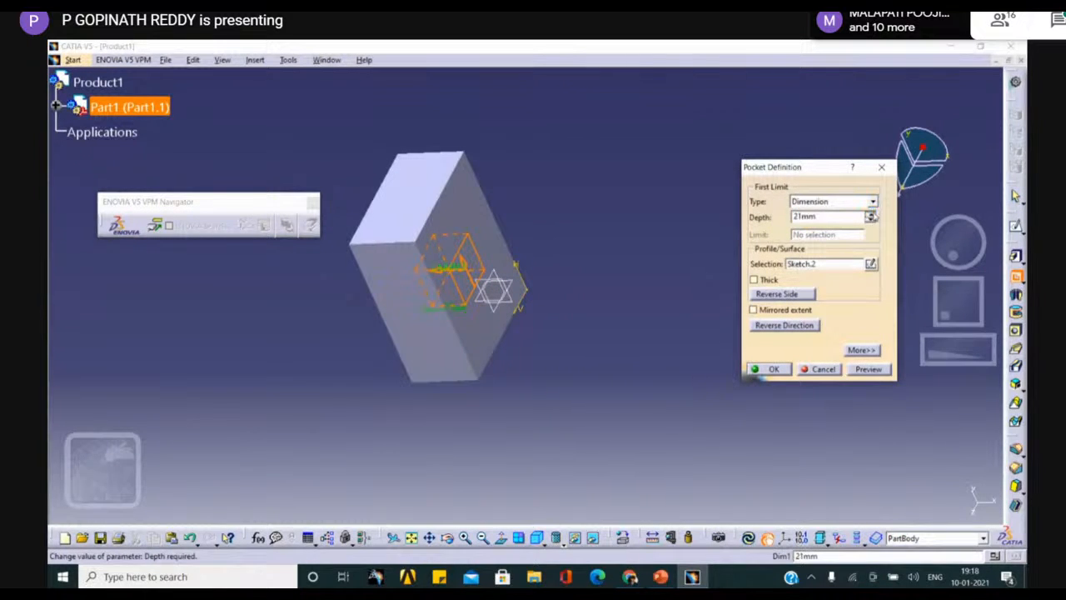
{"action": "left_click", "coordinate": [870, 213]}
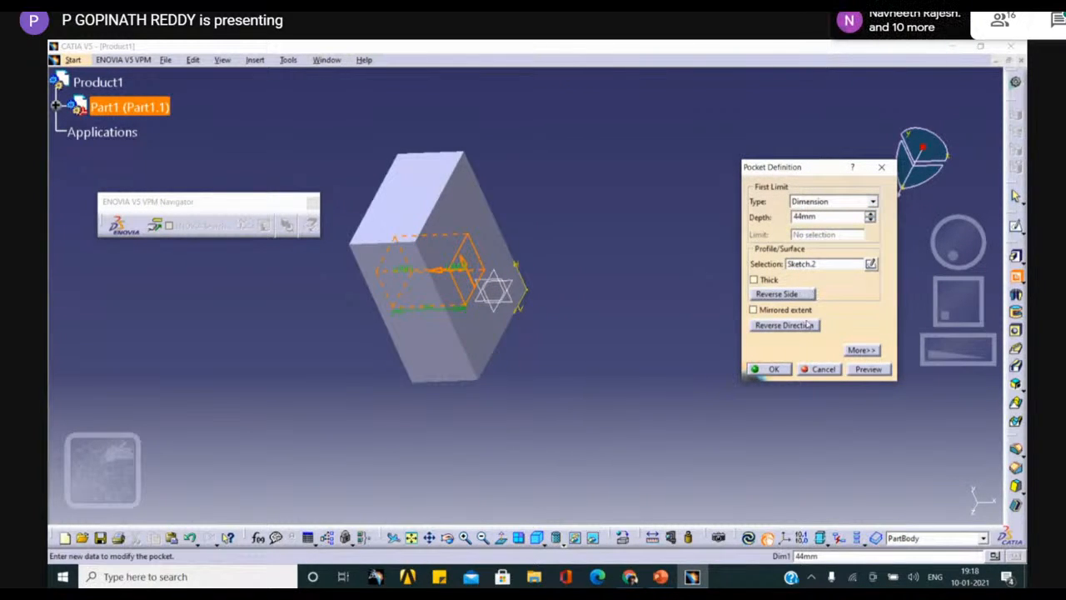
{"action": "left_click", "coordinate": [772, 368]}
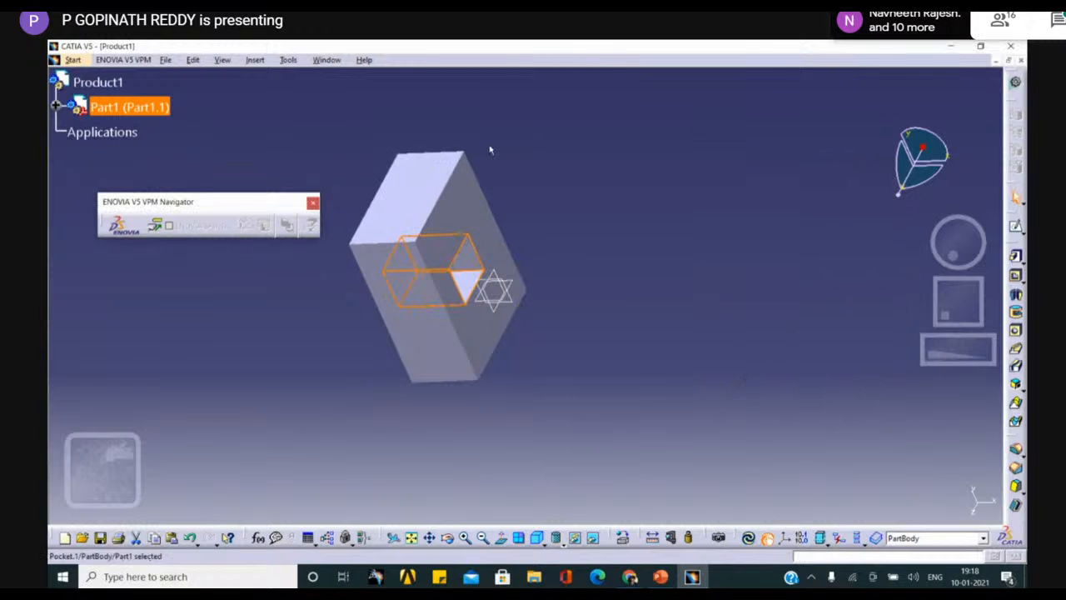
{"action": "middle_click_drag", "start_coordinate": [499, 154], "coordinate": [802, 245]}
{"action": "left_click", "coordinate": [797, 239]}
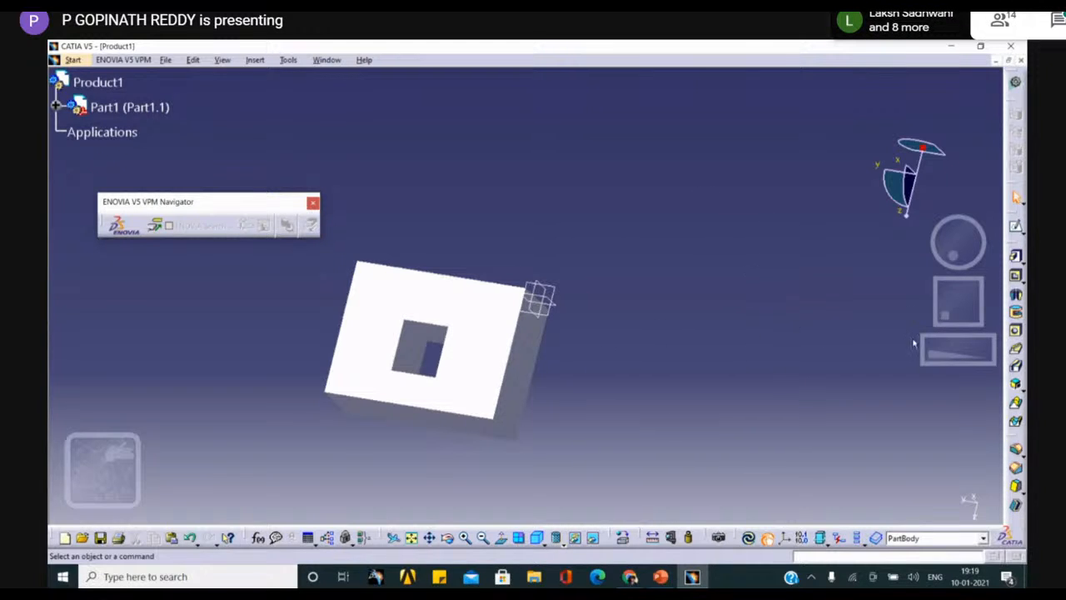
Step: Try to delete the block's side face next to the origin planes
{"action": "middle_click_drag", "start_coordinate": [864, 361], "coordinate": [635, 344]}
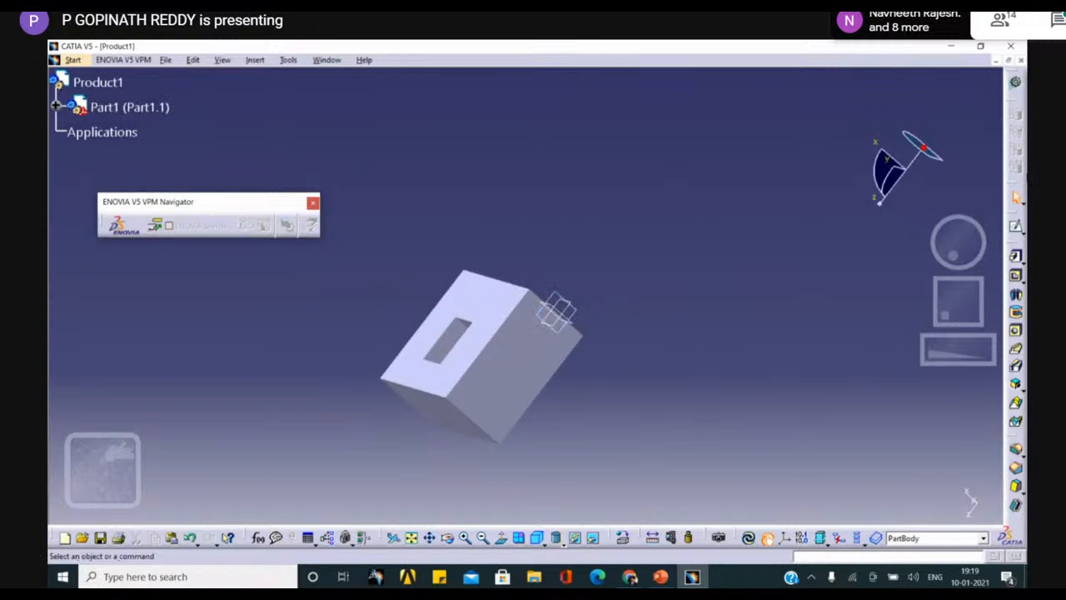
{"action": "left_click", "coordinate": [574, 332]}
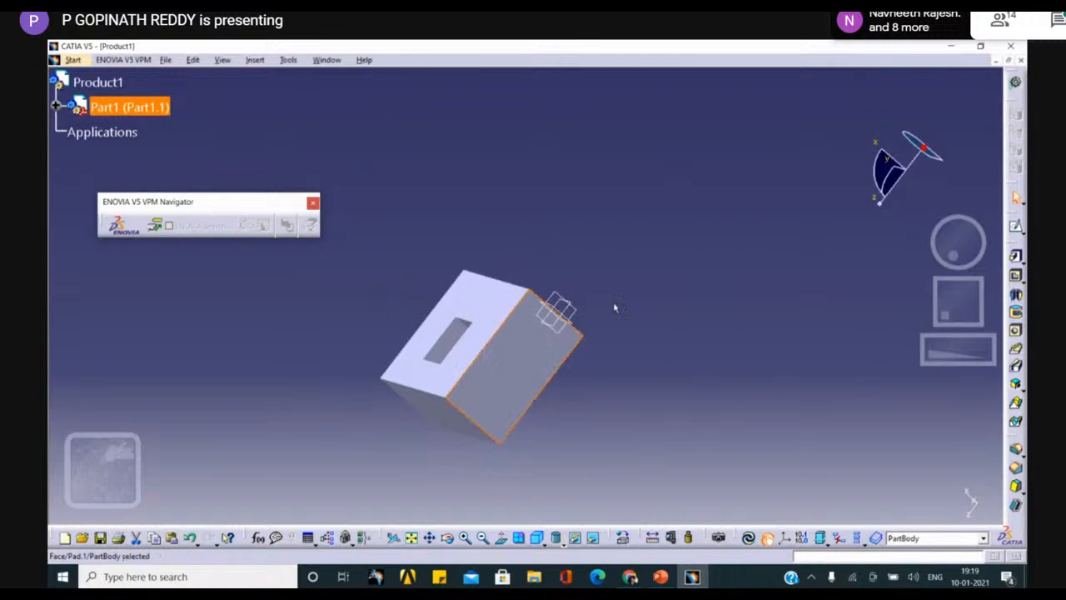
{"action": "key", "text": "Delete"}
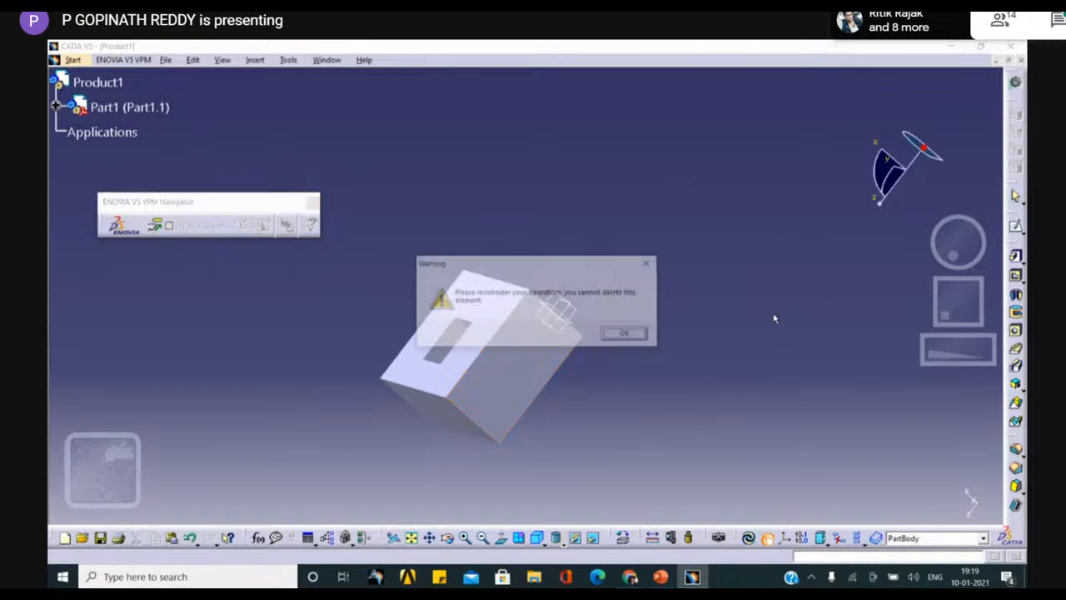
Step: Try to delete the block's face containing the pocket, dismiss the warning and check the delete option of Part1
{"action": "left_click", "coordinate": [623, 333]}
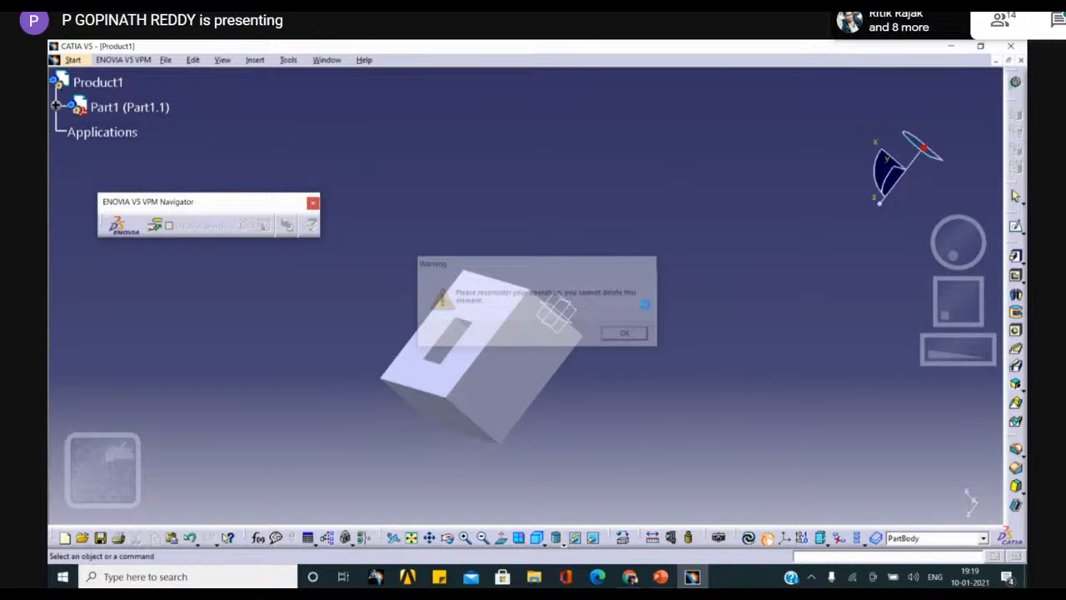
{"action": "left_click", "coordinate": [493, 320]}
{"action": "key", "text": "Delete"}
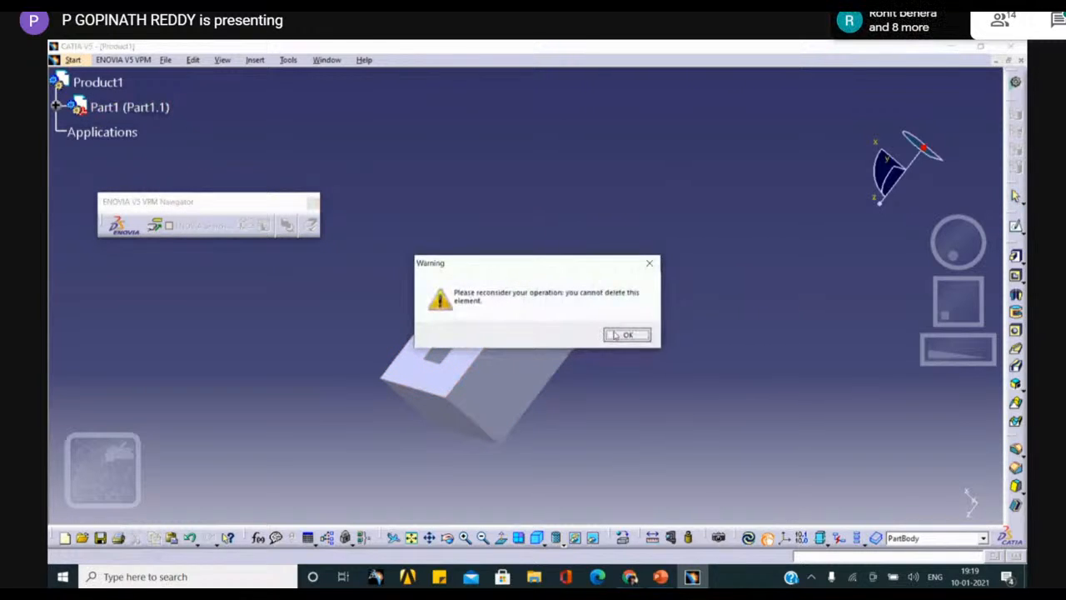
{"action": "left_click", "coordinate": [626, 333]}
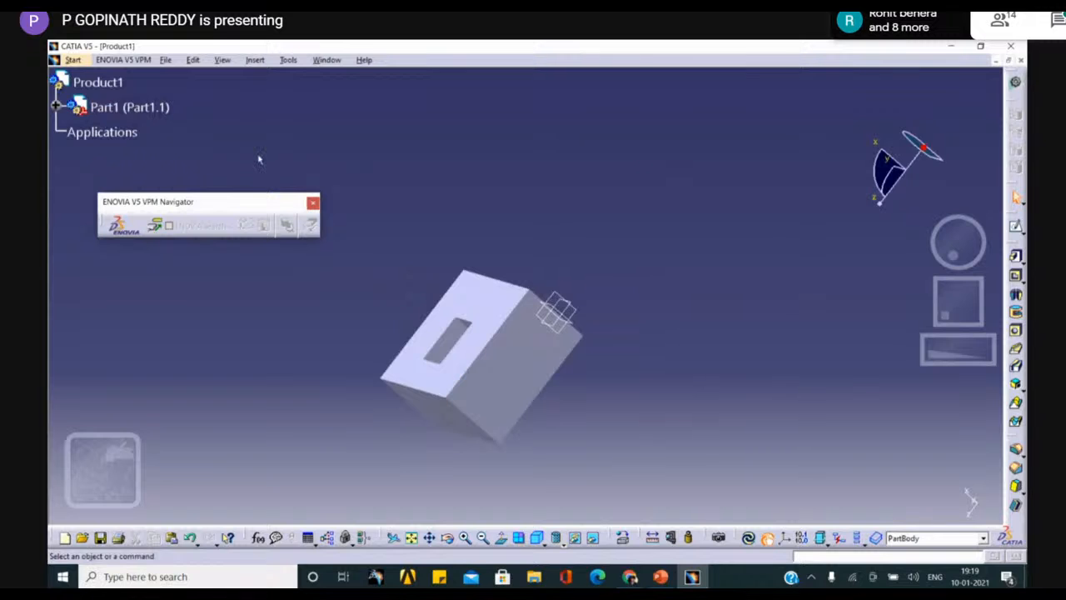
{"action": "right_click", "coordinate": [125, 106]}
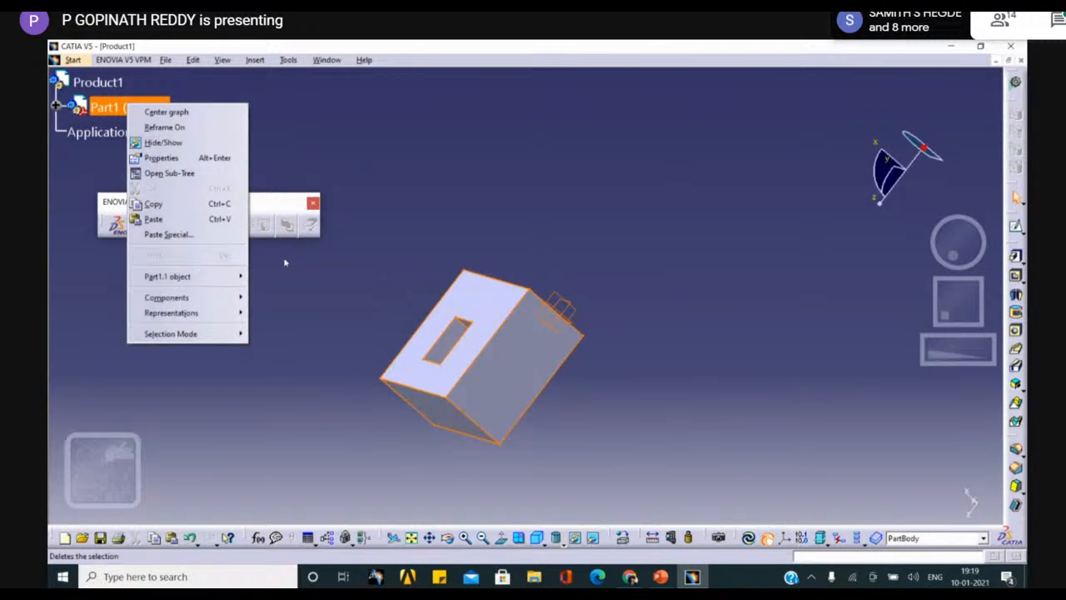
{"action": "left_click", "coordinate": [683, 213]}
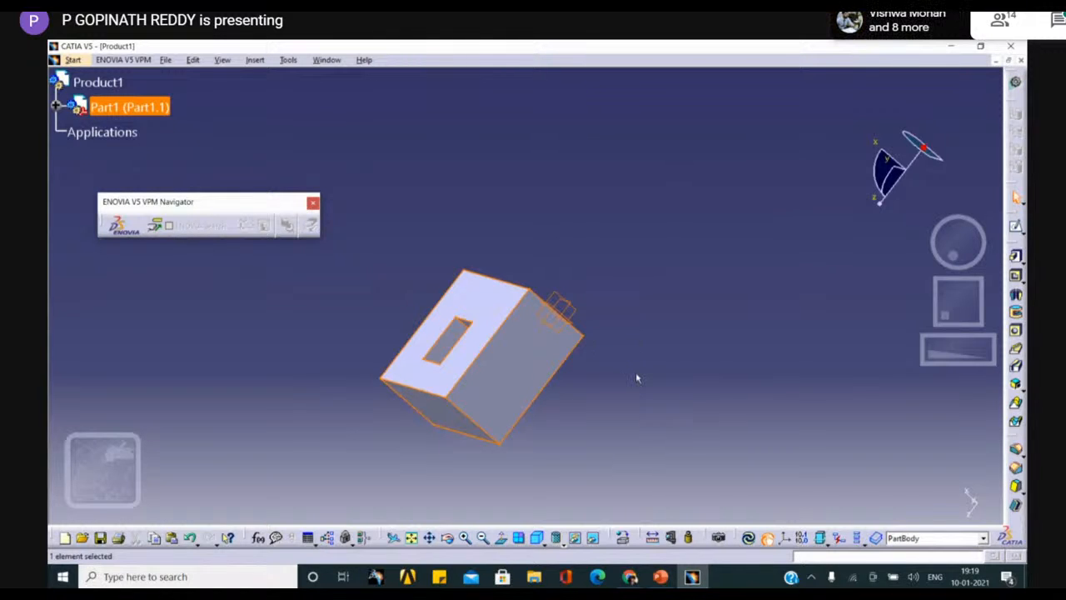
Step: Undo the pocket, the pad and their sketches until only the origin planes are left in the part
{"action": "left_click", "coordinate": [504, 377]}
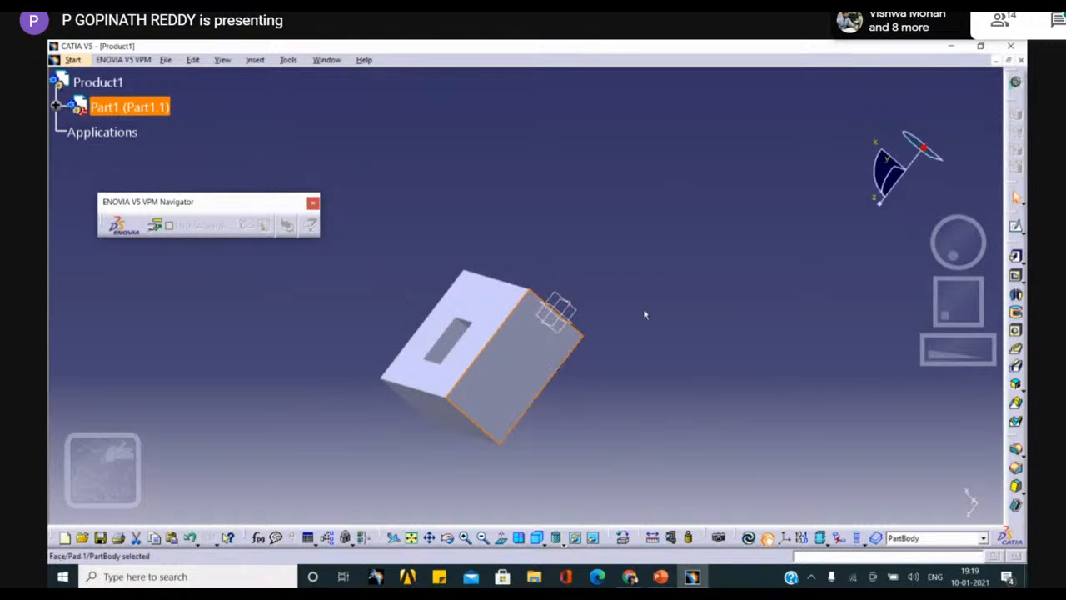
{"action": "key", "text": "ctrl+z"}
{"action": "key", "text": "ctrl+z"}
{"action": "key", "text": "ctrl+z"}
{"action": "key", "text": "ctrl+z"}
{"action": "key", "text": "ctrl+z"}
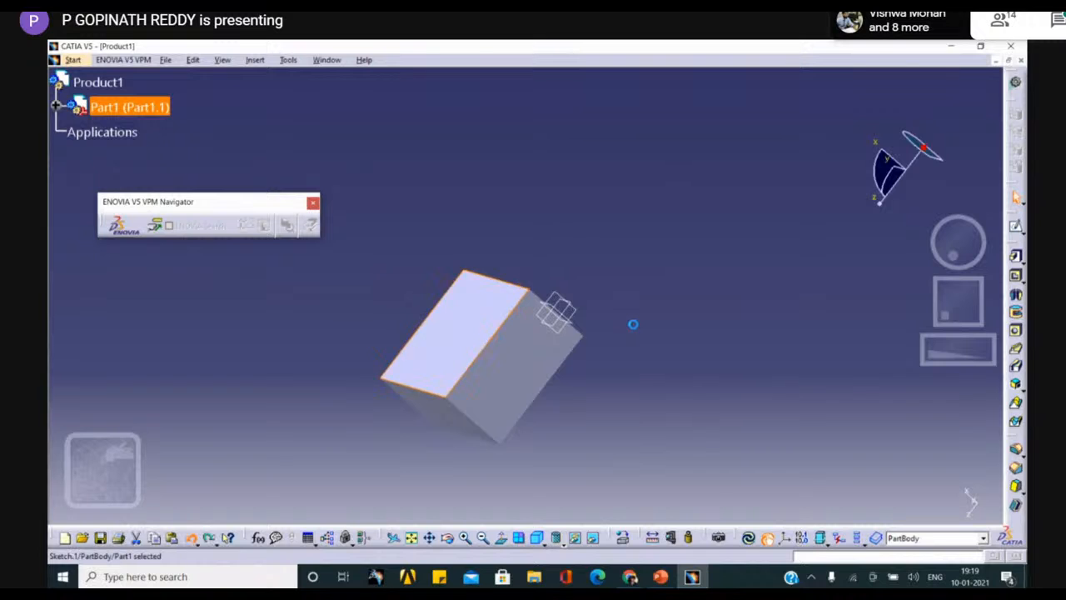
{"action": "middle_click_drag", "start_coordinate": [575, 310], "coordinate": [766, 202]}
{"action": "left_click", "coordinate": [871, 352]}
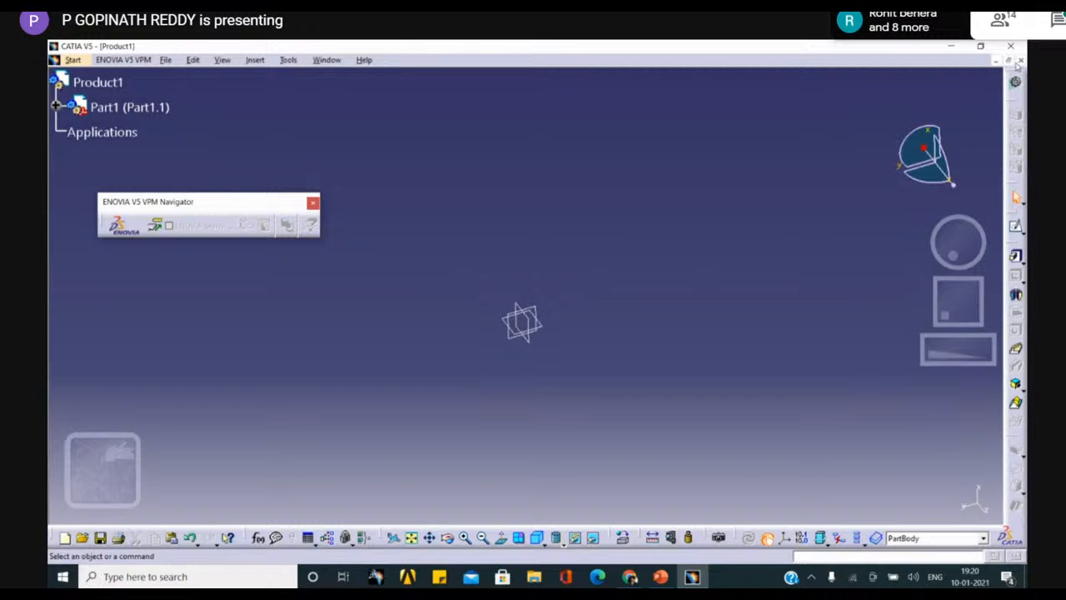
{"action": "left_click", "coordinate": [66, 61]}
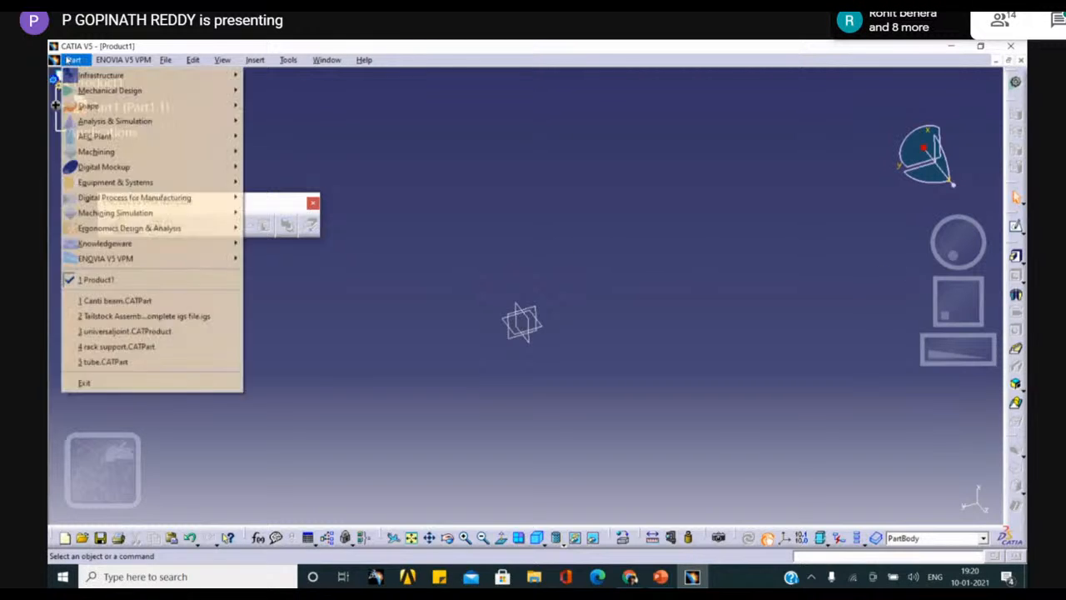
{"action": "left_click", "coordinate": [69, 62]}
{"action": "left_click", "coordinate": [70, 64]}
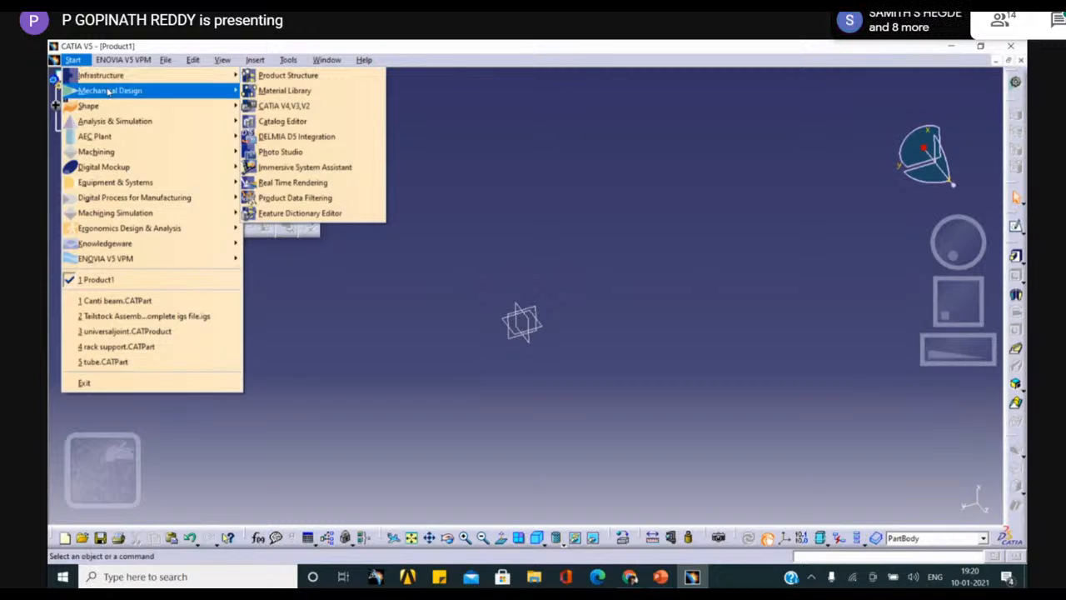
{"action": "mouse_move", "coordinate": [108, 90]}
{"action": "left_click", "coordinate": [837, 96]}
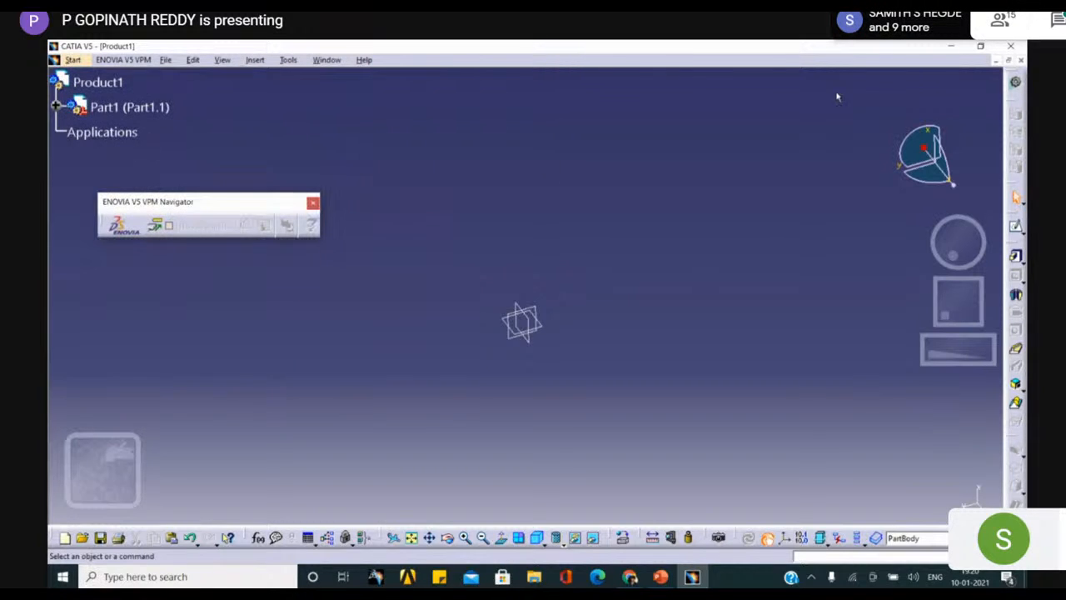
Step: Close Product1 without saving and start a new product in the Assembly Design workbench
{"action": "left_click", "coordinate": [1021, 60]}
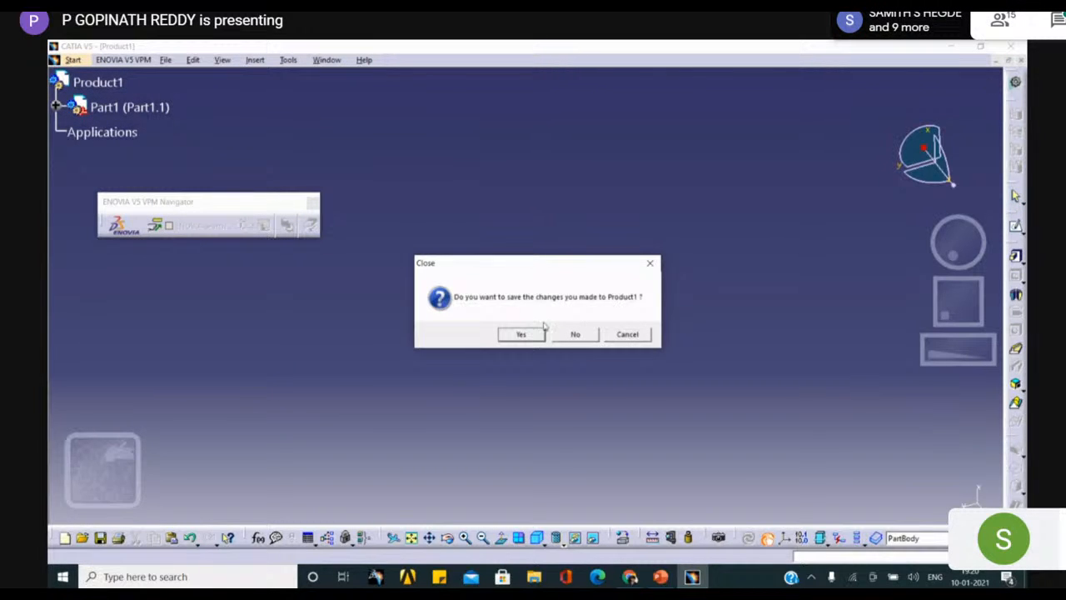
{"action": "left_click", "coordinate": [571, 334]}
{"action": "left_click", "coordinate": [60, 60]}
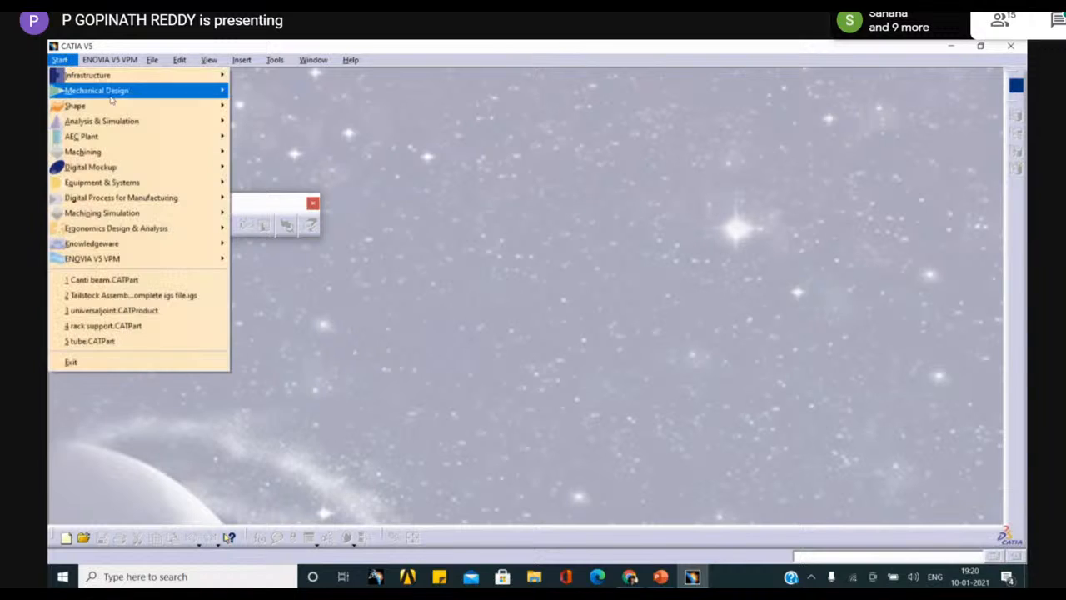
{"action": "mouse_move", "coordinate": [125, 91]}
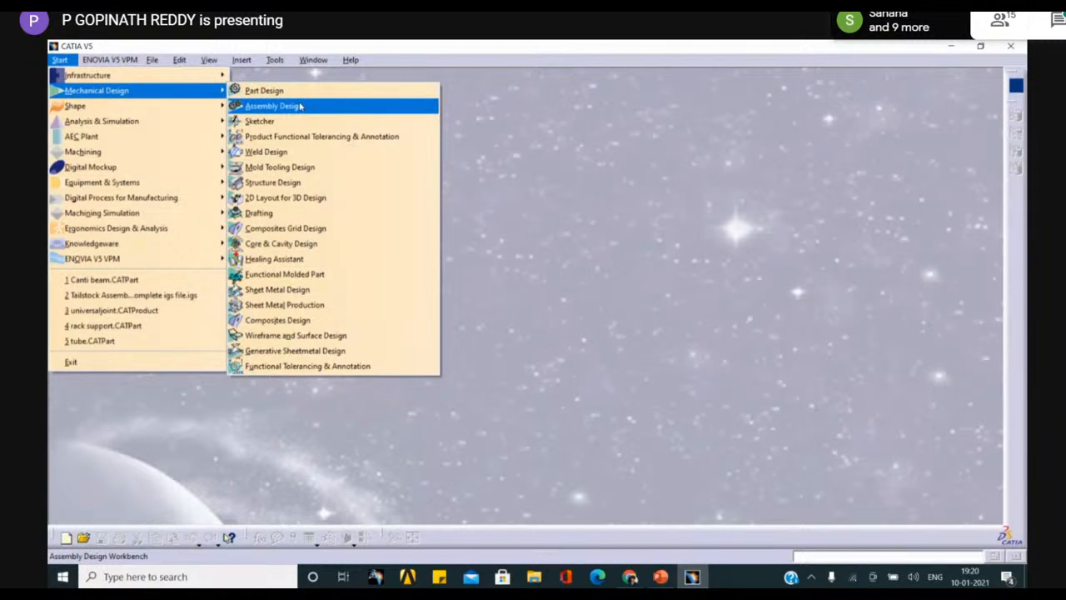
{"action": "left_click", "coordinate": [300, 107]}
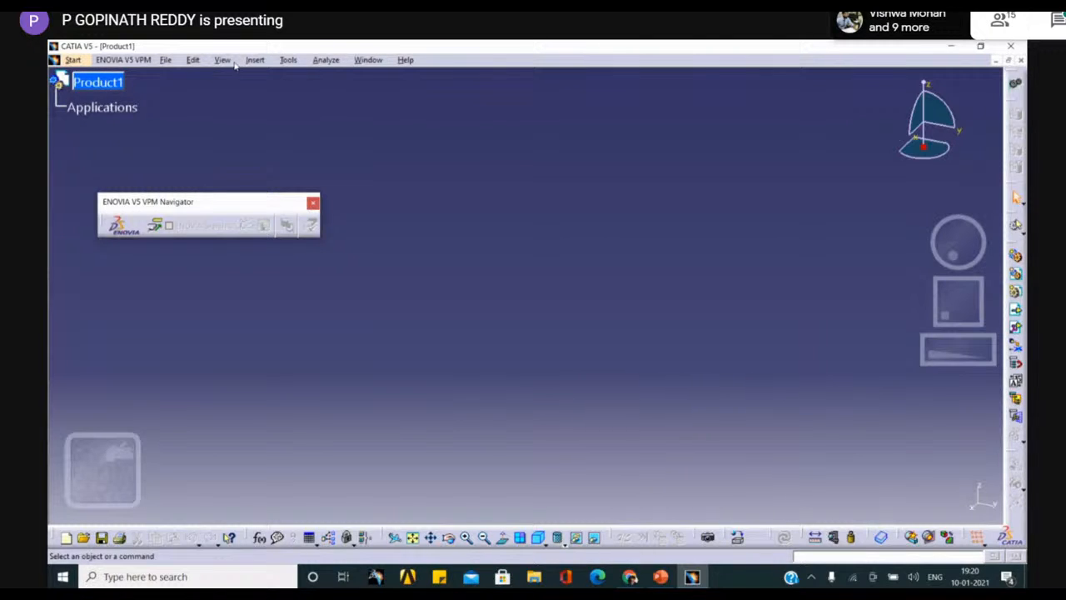
Step: Start opening an existing file and browse to the parts in the DMU kinematics folder on the Desktop
{"action": "left_click", "coordinate": [166, 61]}
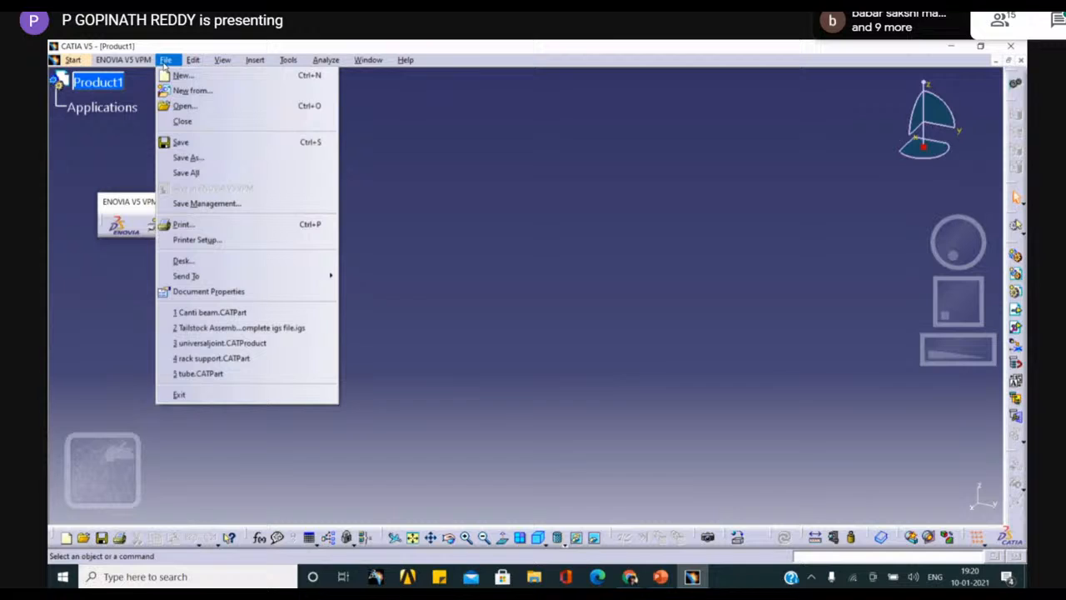
{"action": "left_click", "coordinate": [184, 105]}
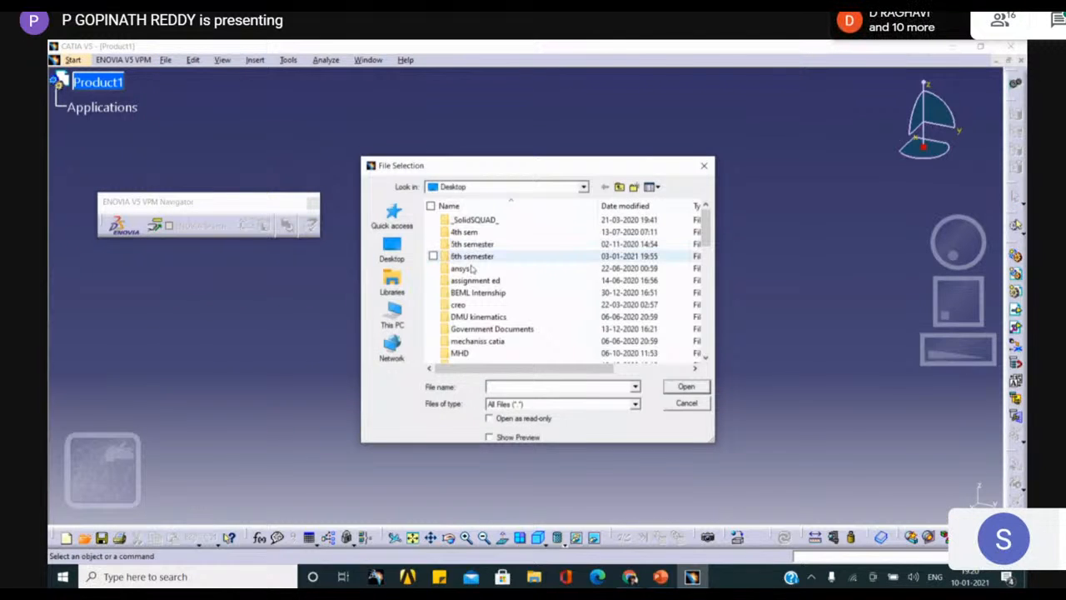
{"action": "scroll", "coordinate": [481, 323], "scroll_direction": "down", "scroll_amount": 3}
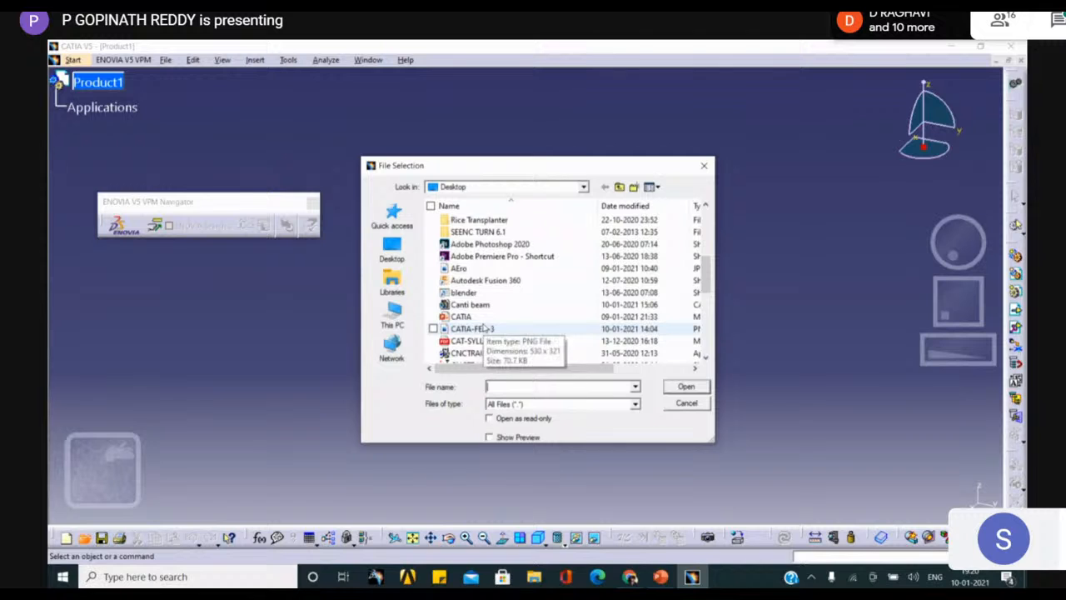
{"action": "scroll", "coordinate": [481, 324], "scroll_direction": "up", "scroll_amount": 3}
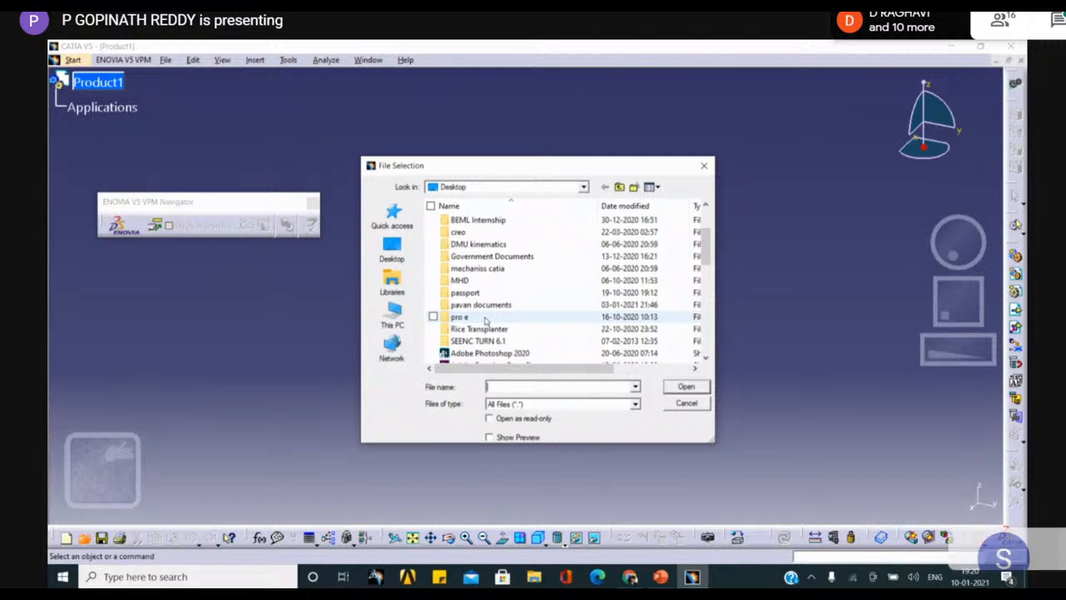
{"action": "double_click", "coordinate": [478, 244]}
{"action": "scroll", "coordinate": [613, 290], "scroll_direction": "down", "scroll_amount": 2}
{"action": "scroll", "coordinate": [616, 304], "scroll_direction": "down", "scroll_amount": 4}
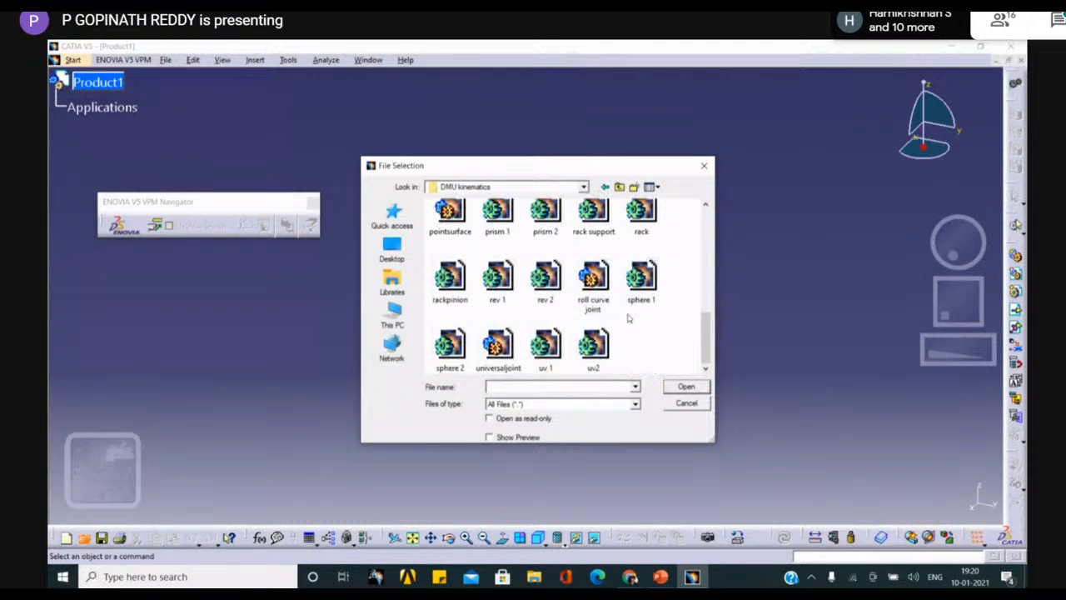
{"action": "scroll", "coordinate": [616, 308], "scroll_direction": "up", "scroll_amount": 3}
{"action": "scroll", "coordinate": [612, 324], "scroll_direction": "down", "scroll_amount": 2}
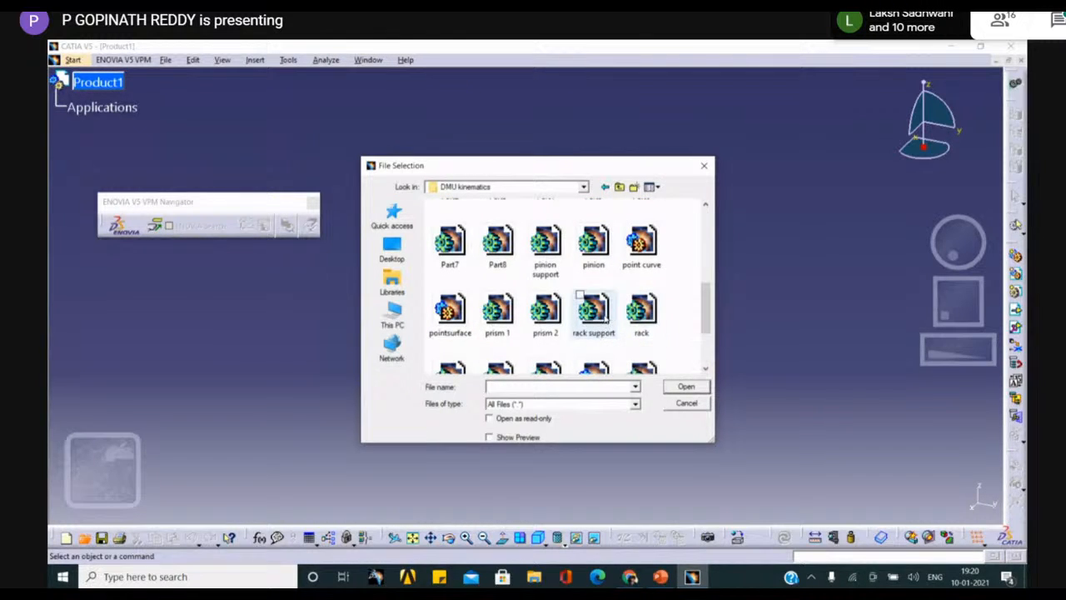
Step: Open the rack part from the DMU kinematics folder as a separate document and close it
{"action": "left_click", "coordinate": [642, 317]}
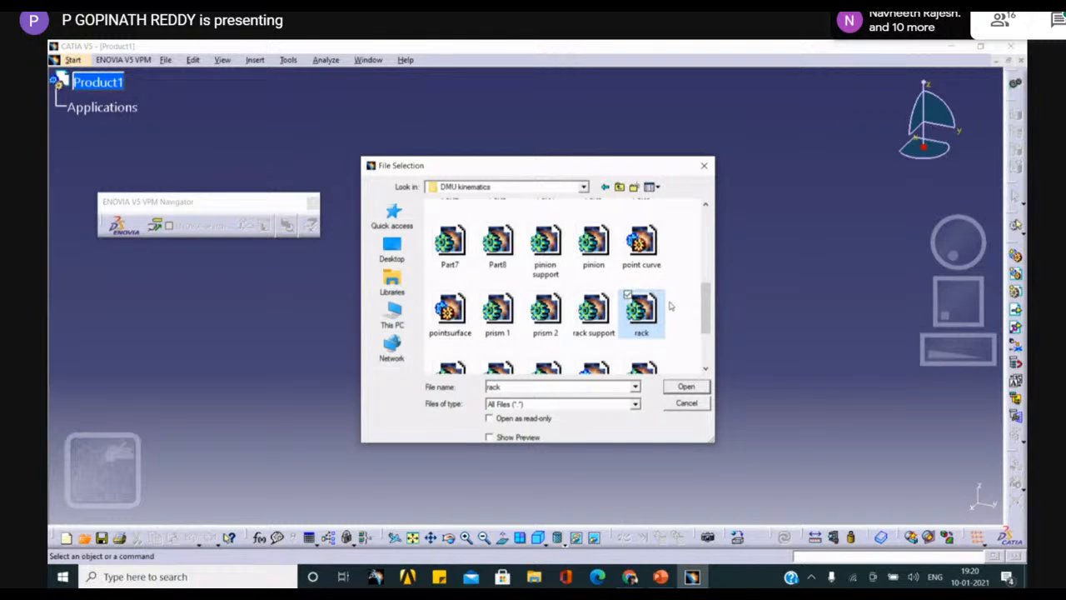
{"action": "left_click", "coordinate": [593, 312]}
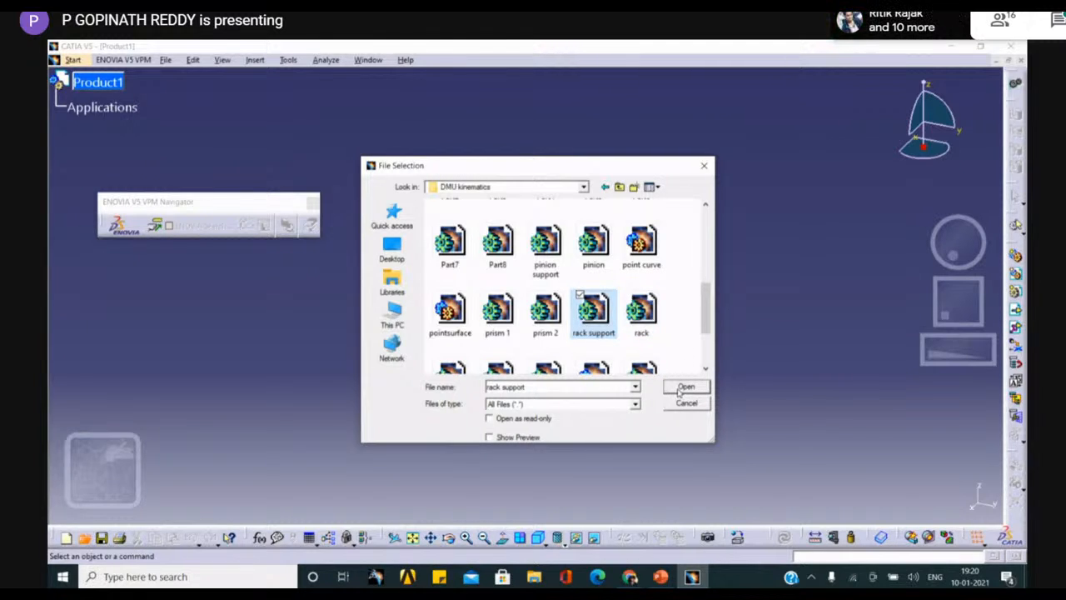
{"action": "scroll", "coordinate": [631, 358], "scroll_direction": "down", "scroll_amount": 1}
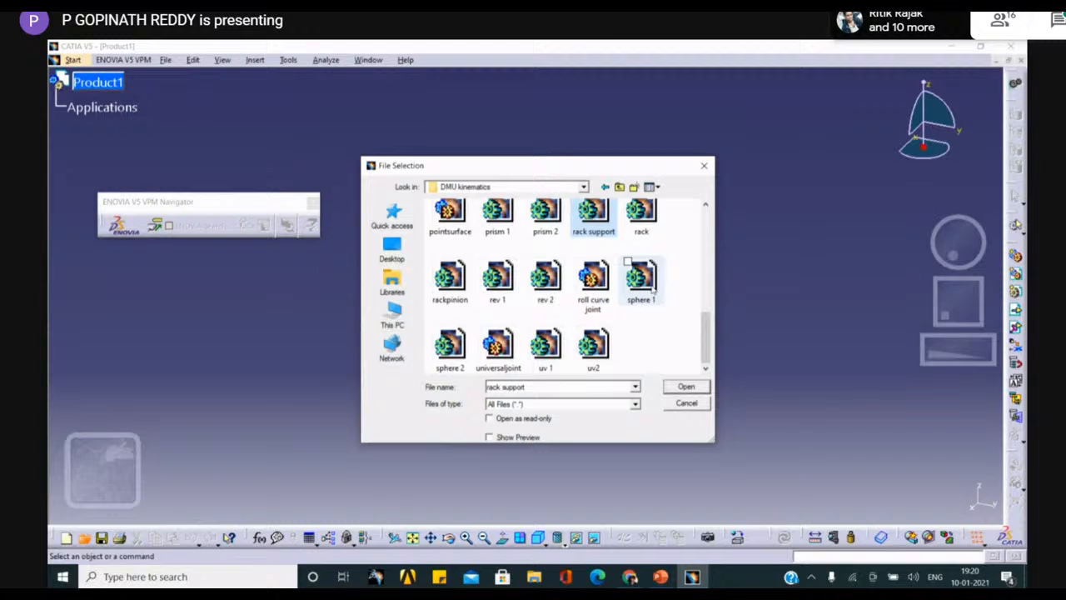
{"action": "left_click", "coordinate": [641, 223]}
{"action": "left_click", "coordinate": [699, 388]}
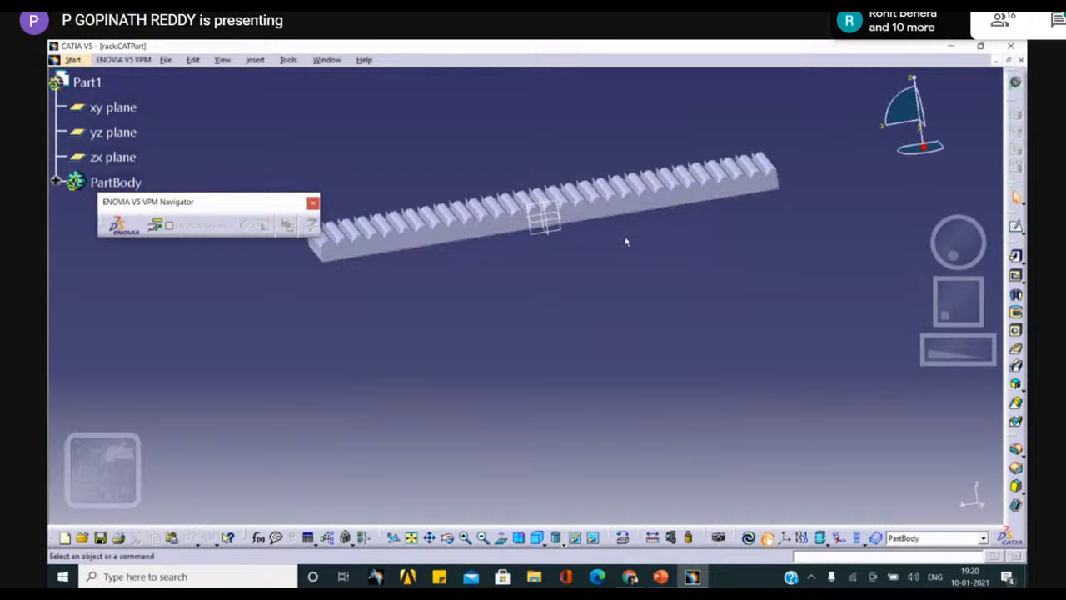
{"action": "left_click", "coordinate": [1020, 60]}
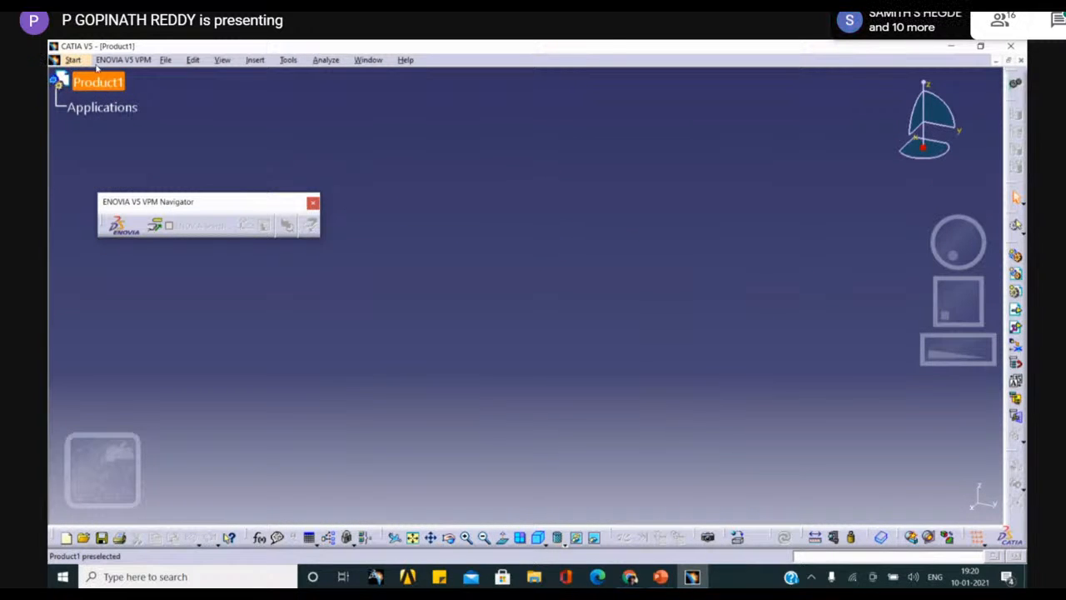
Step: Insert the rack part from the DMU kinematics folder into Product1 as an existing component
{"action": "left_click", "coordinate": [1015, 310]}
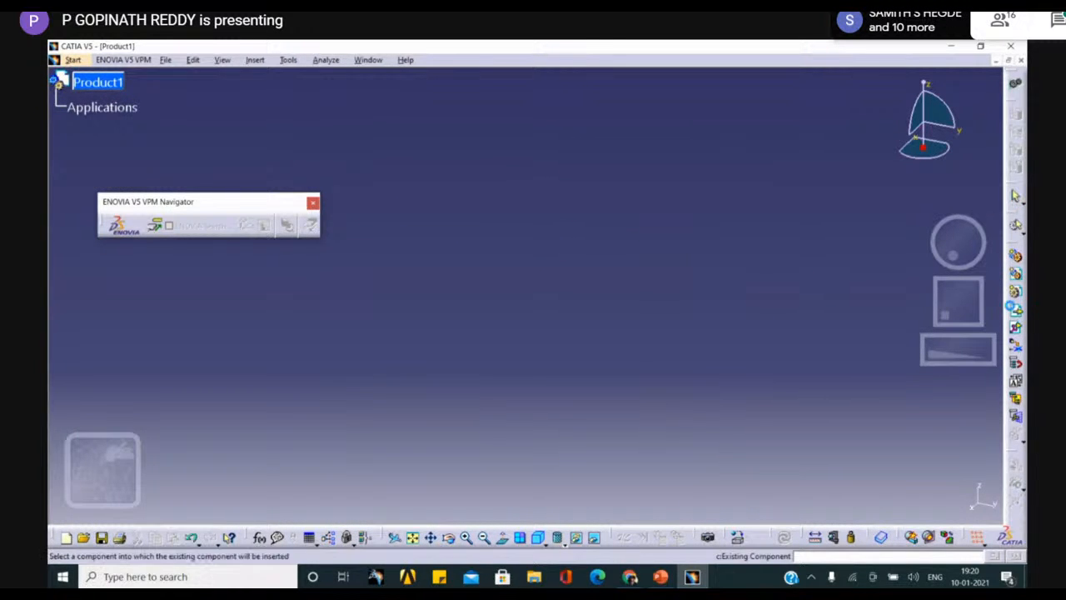
{"action": "left_click", "coordinate": [97, 81]}
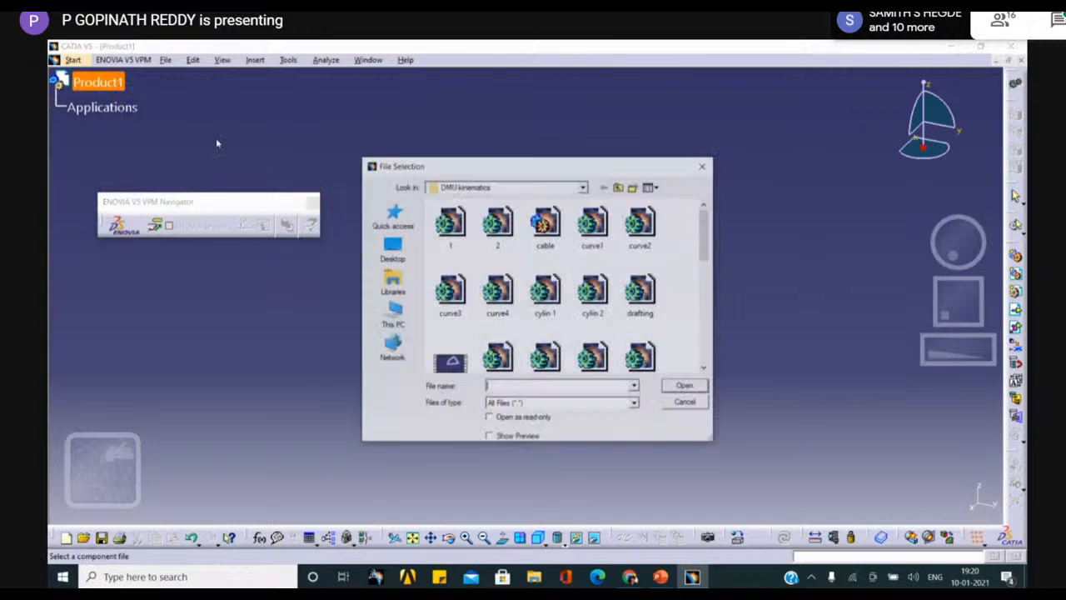
{"action": "scroll", "coordinate": [627, 333], "scroll_direction": "down", "scroll_amount": 10}
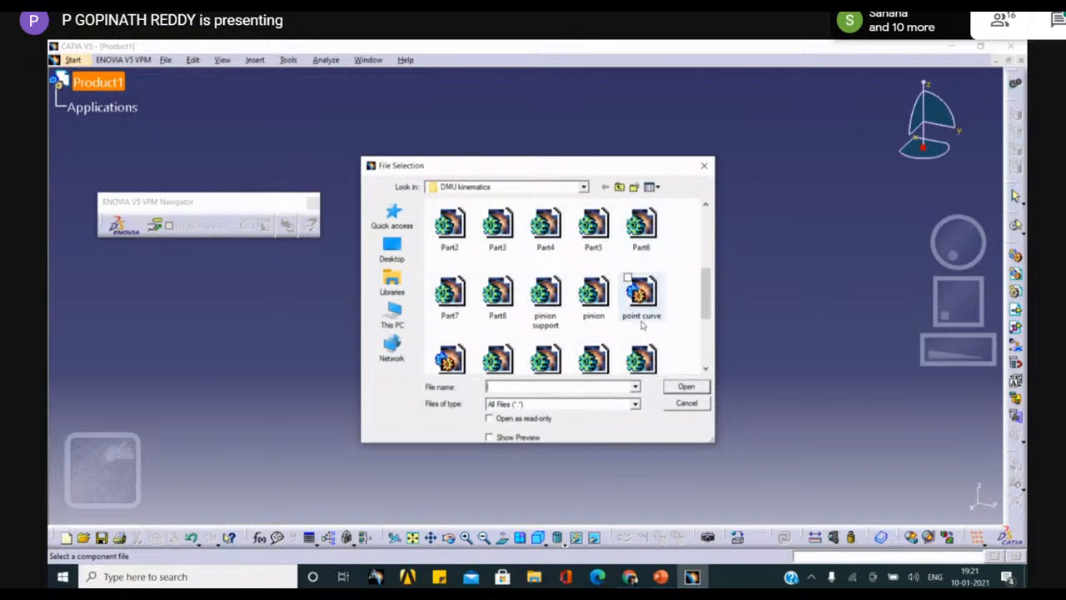
{"action": "left_click", "coordinate": [642, 260]}
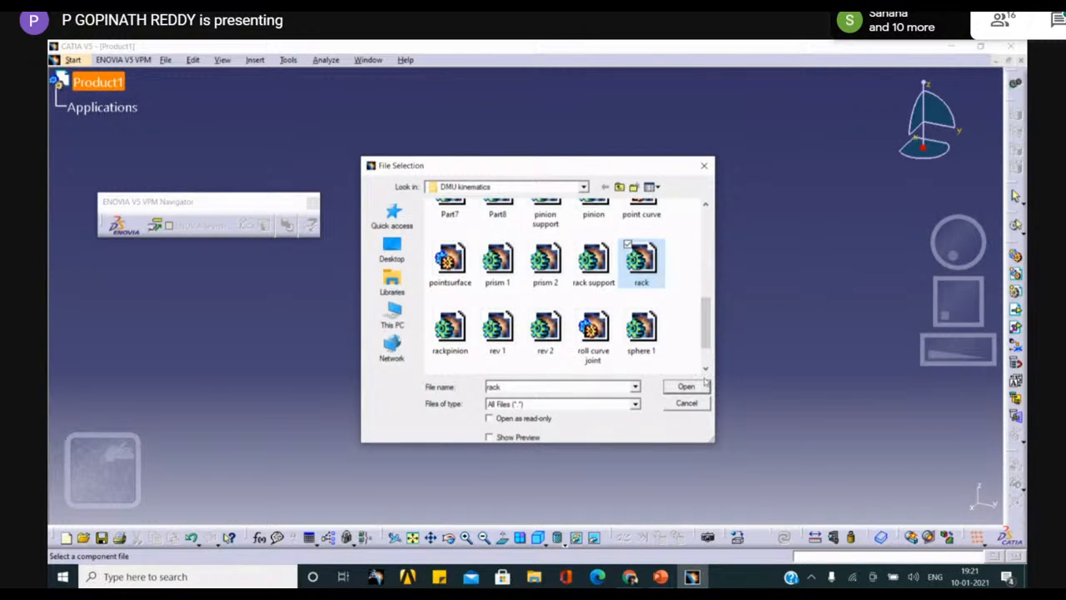
{"action": "left_click", "coordinate": [699, 386]}
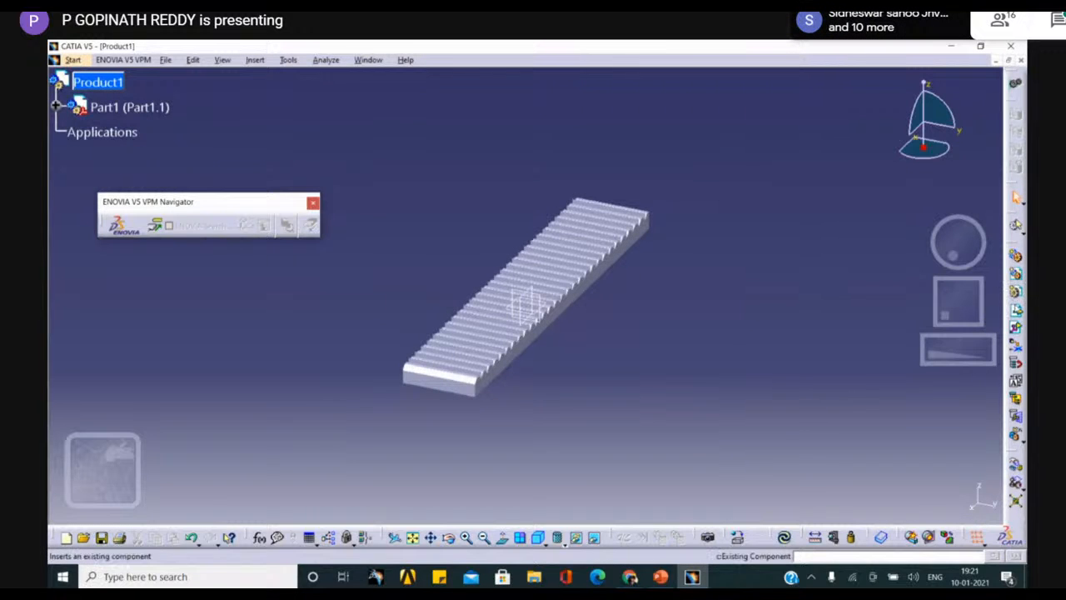
Step: Insert pinion support.CATPart from the DMU kinematics folder into Product1 as an existing component
{"action": "left_click", "coordinate": [1014, 309]}
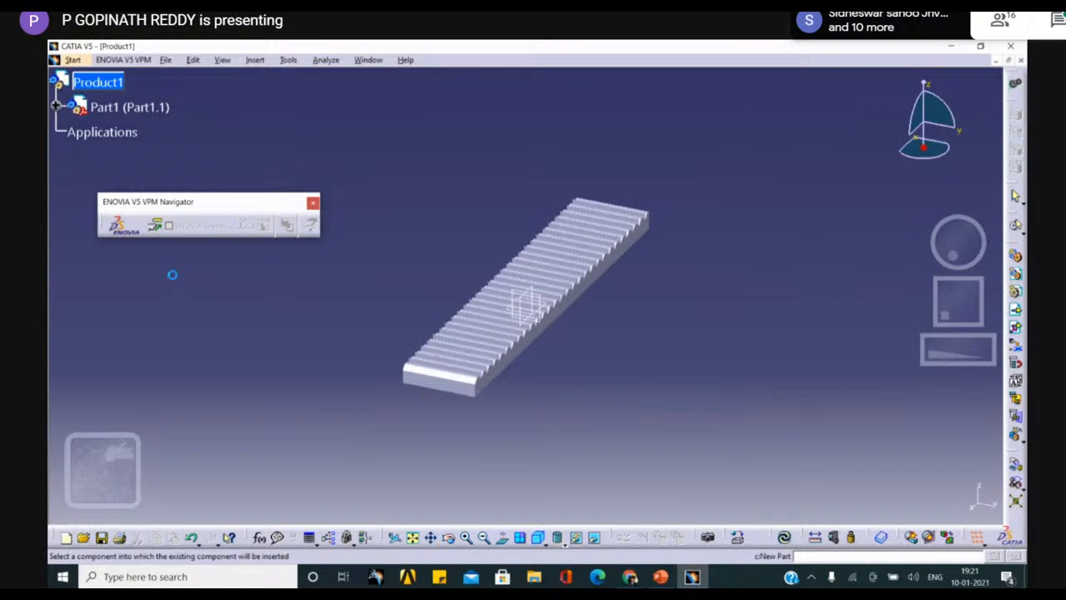
{"action": "left_click", "coordinate": [113, 90]}
{"action": "scroll", "coordinate": [596, 324], "scroll_direction": "down", "scroll_amount": 5}
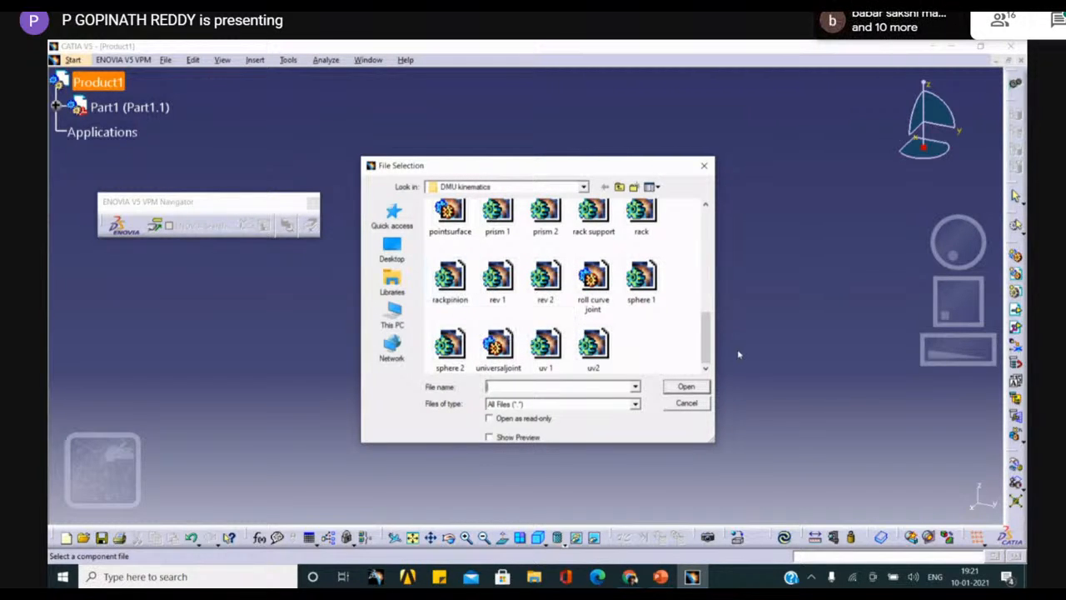
{"action": "type", "text": "pino"}
{"action": "key", "text": "BackSpace"}
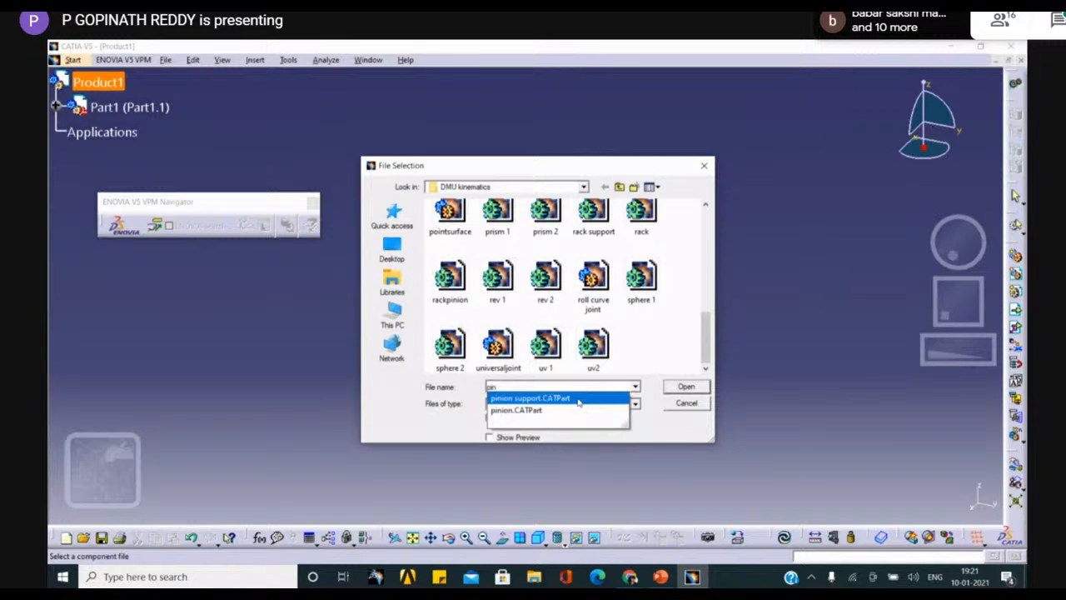
{"action": "left_click", "coordinate": [530, 398]}
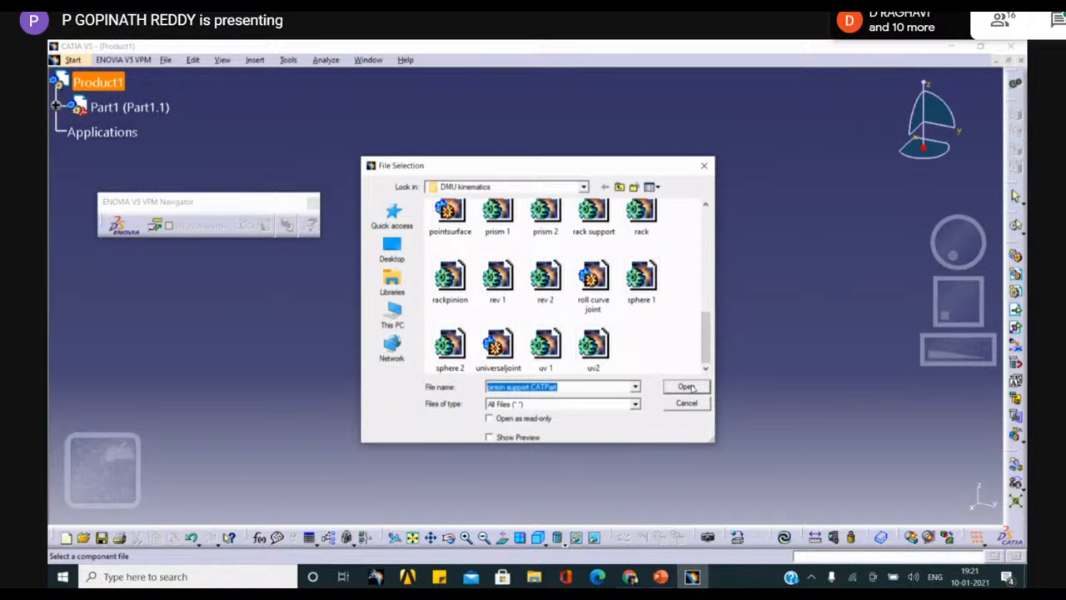
{"action": "left_click", "coordinate": [688, 387]}
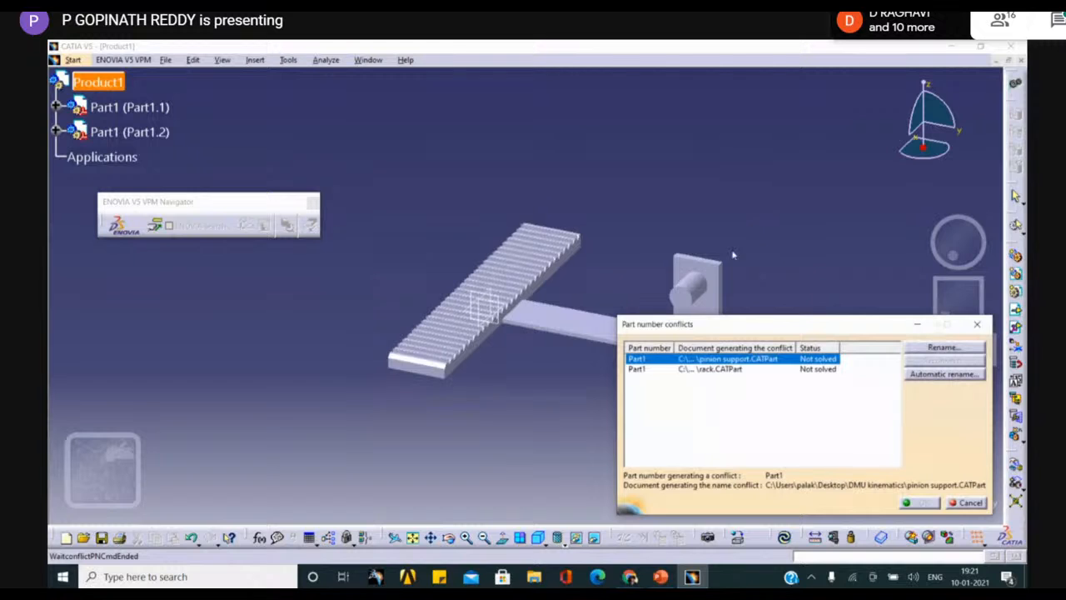
Step: Resolve the part number conflict by renaming the pinion support's part number to 1
{"action": "left_click", "coordinate": [941, 347]}
{"action": "type", "text": "1"}
{"action": "key", "text": "Return"}
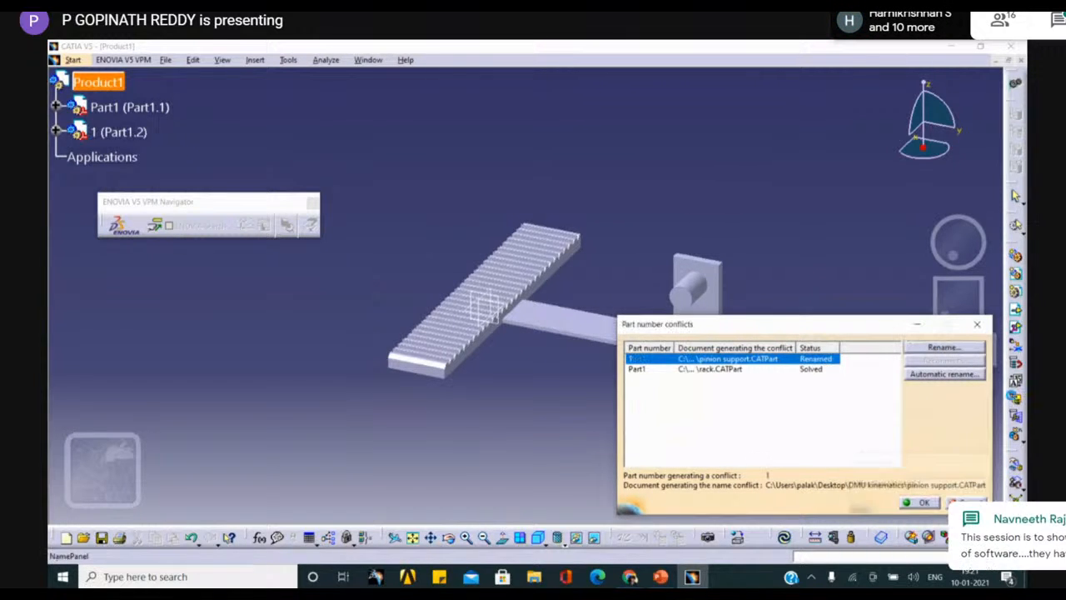
{"action": "left_click", "coordinate": [931, 502]}
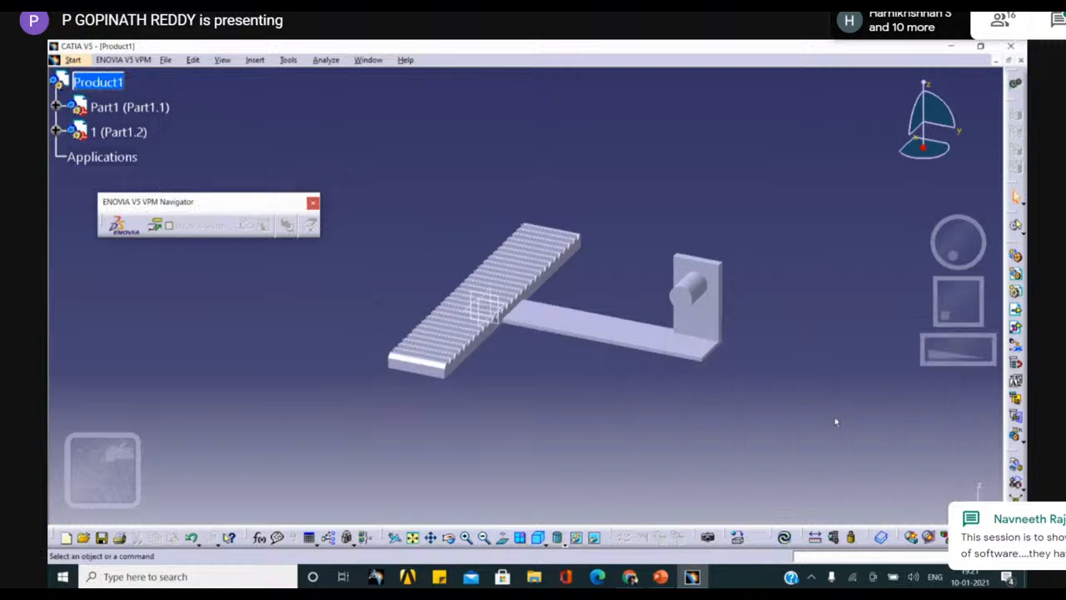
Step: Add a contact constraint between the rack's flat underside and the upper face of the pinion support's base
{"action": "middle_click_drag", "start_coordinate": [643, 355], "coordinate": [456, 319]}
{"action": "left_click", "coordinate": [456, 318]}
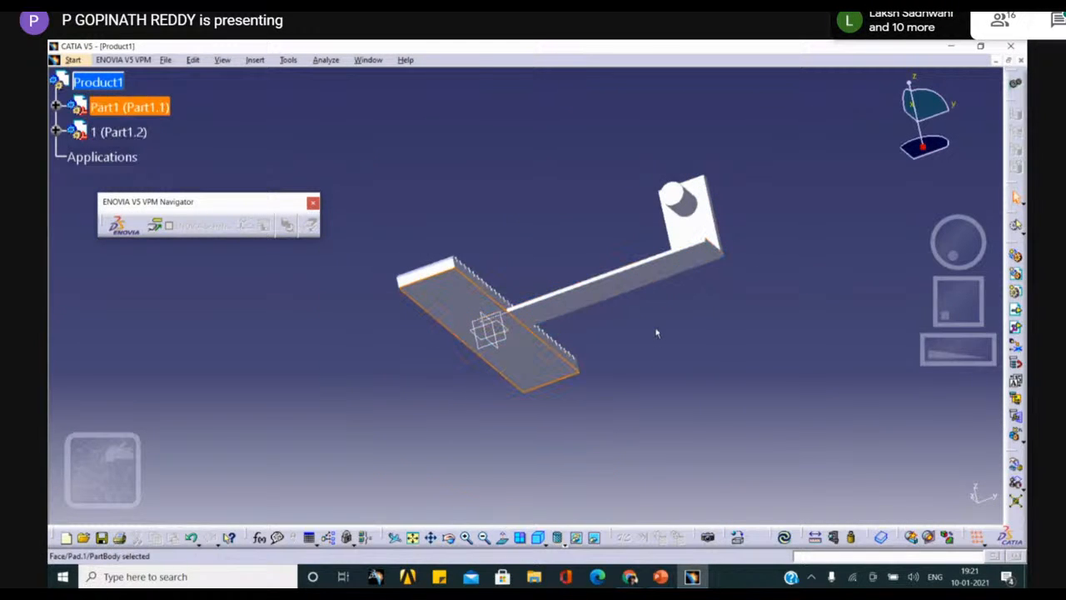
{"action": "middle_click_drag", "start_coordinate": [636, 329], "coordinate": [626, 352]}
{"action": "left_click", "coordinate": [638, 333]}
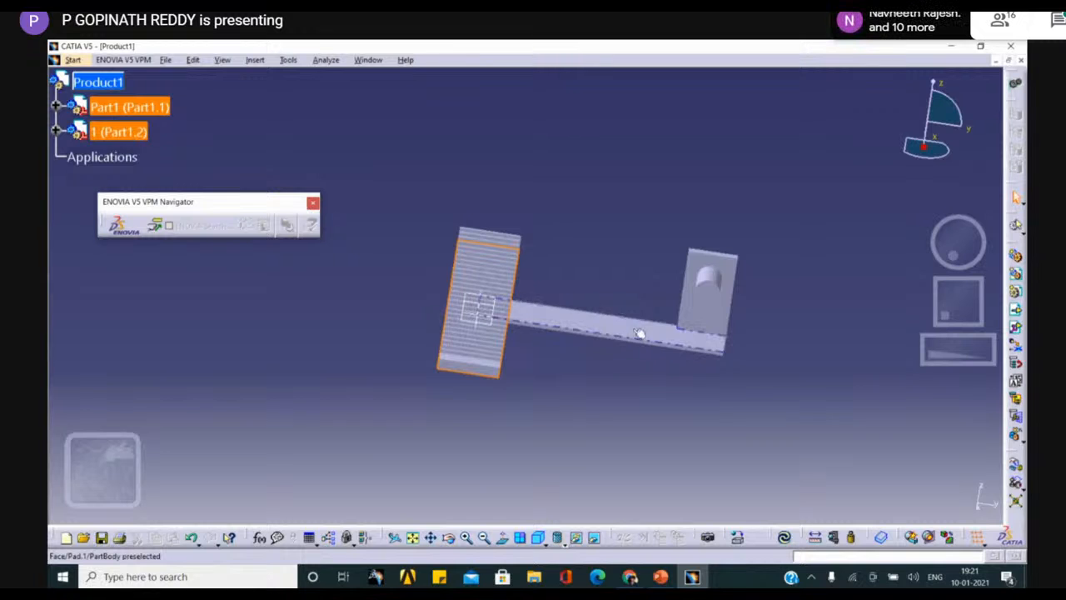
{"action": "left_click", "coordinate": [264, 63]}
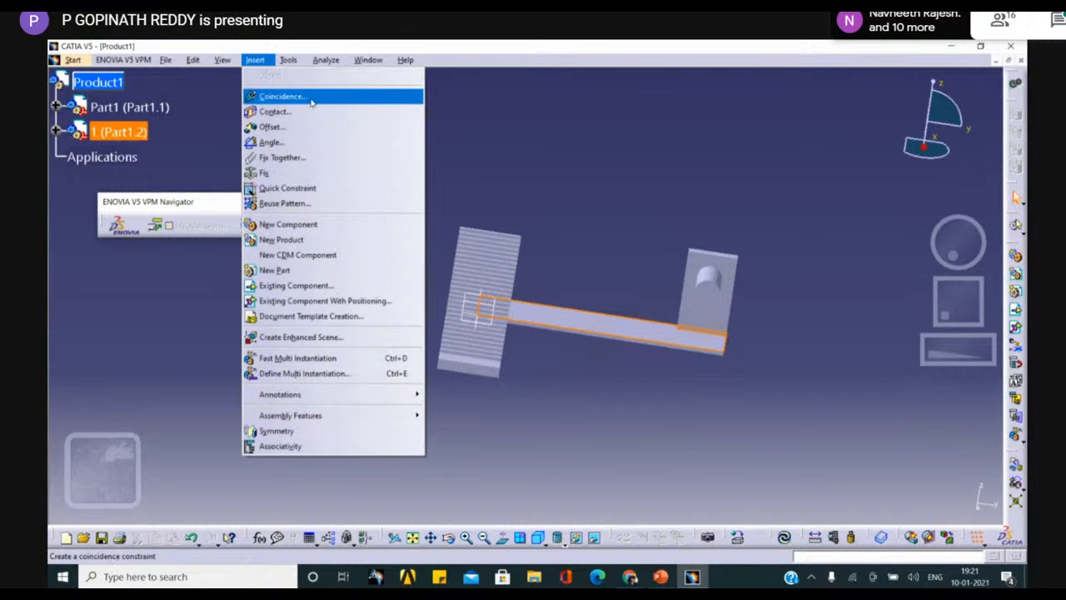
{"action": "left_click", "coordinate": [311, 112]}
{"action": "middle_click_drag", "start_coordinate": [495, 374], "coordinate": [519, 220]}
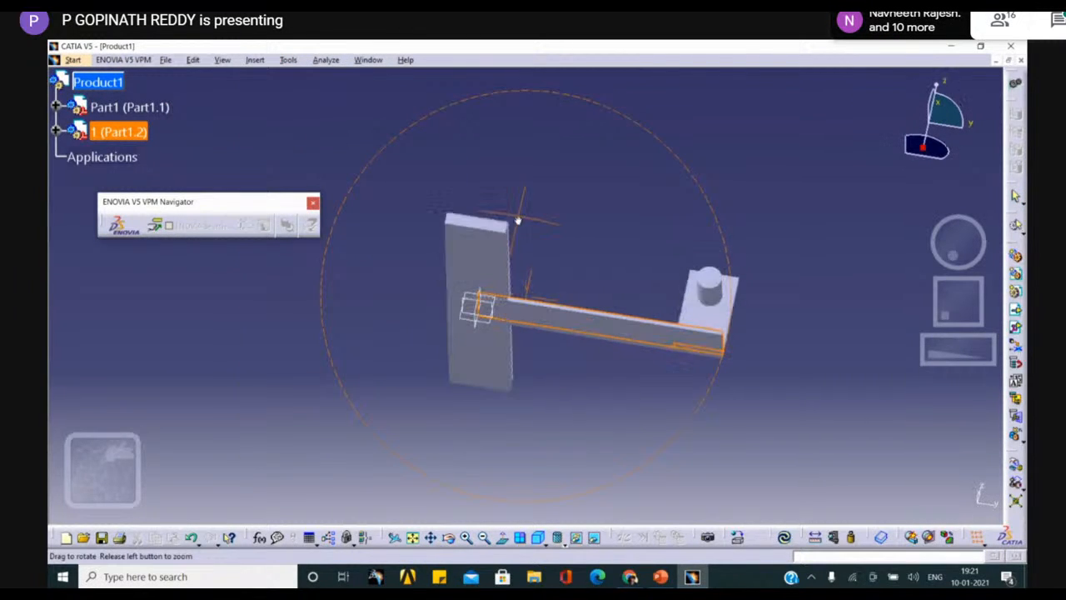
{"action": "left_click", "coordinate": [512, 257]}
{"action": "middle_click_drag", "start_coordinate": [621, 269], "coordinate": [603, 377]}
{"action": "left_click", "coordinate": [621, 363]}
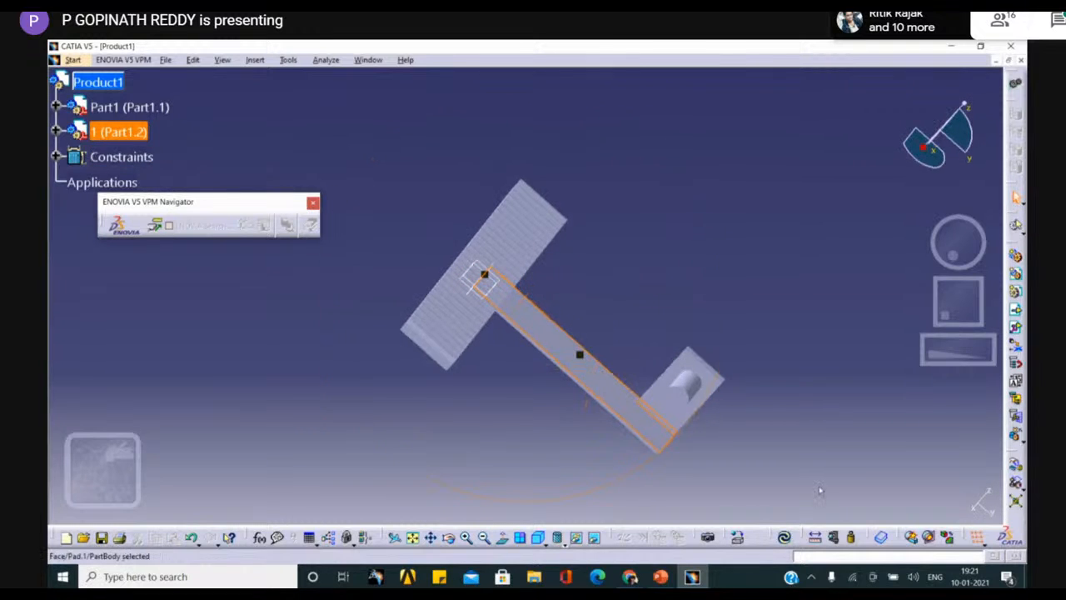
{"action": "middle_click_drag", "start_coordinate": [816, 392], "coordinate": [716, 218]}
{"action": "left_click", "coordinate": [295, 60]}
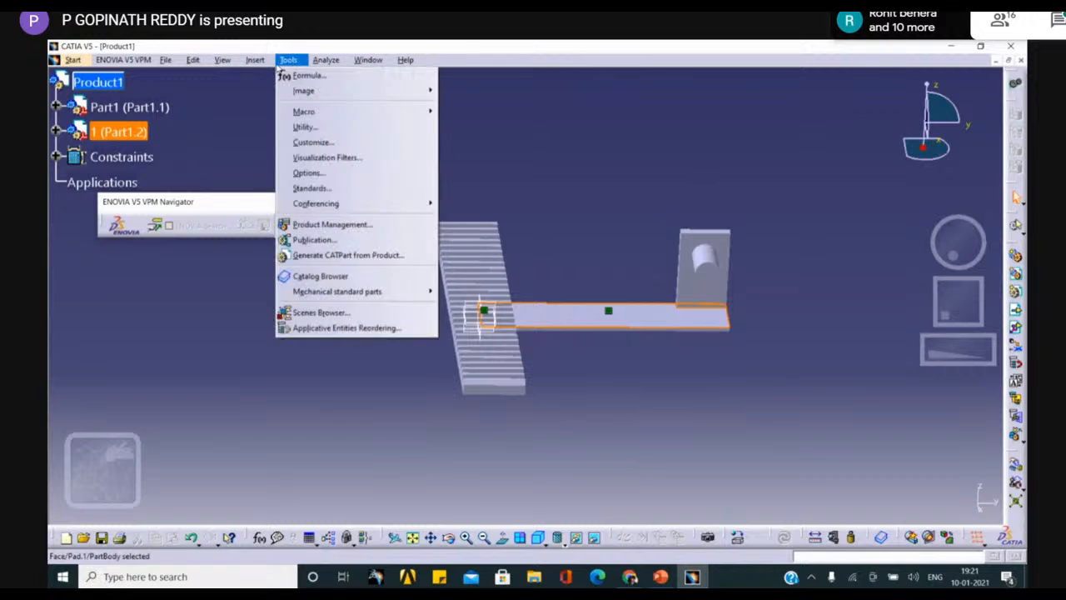
{"action": "left_click", "coordinate": [265, 63]}
{"action": "left_click", "coordinate": [265, 64]}
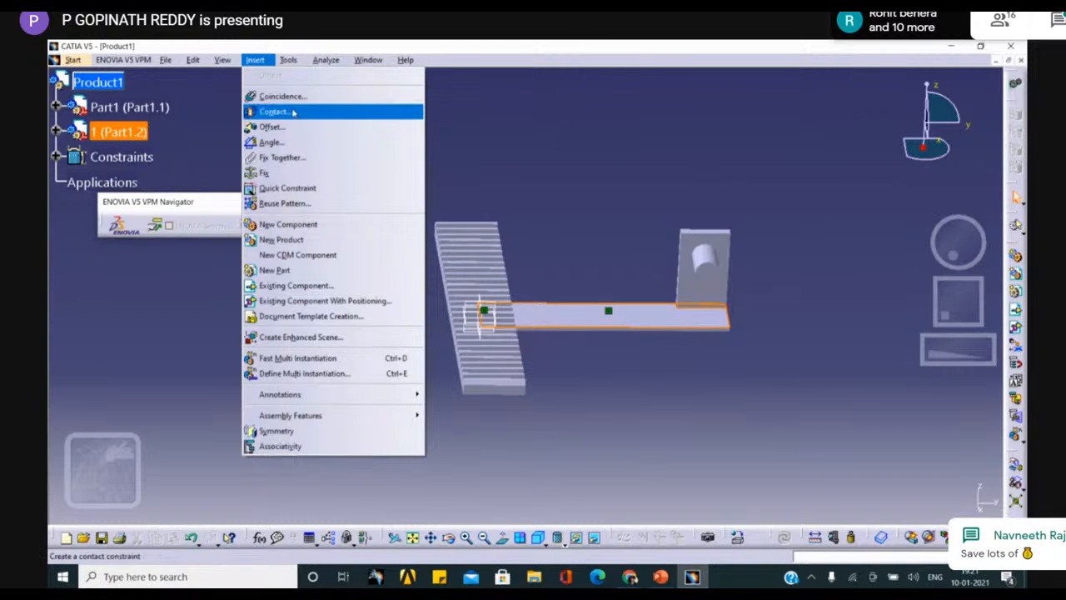
{"action": "left_click", "coordinate": [762, 254]}
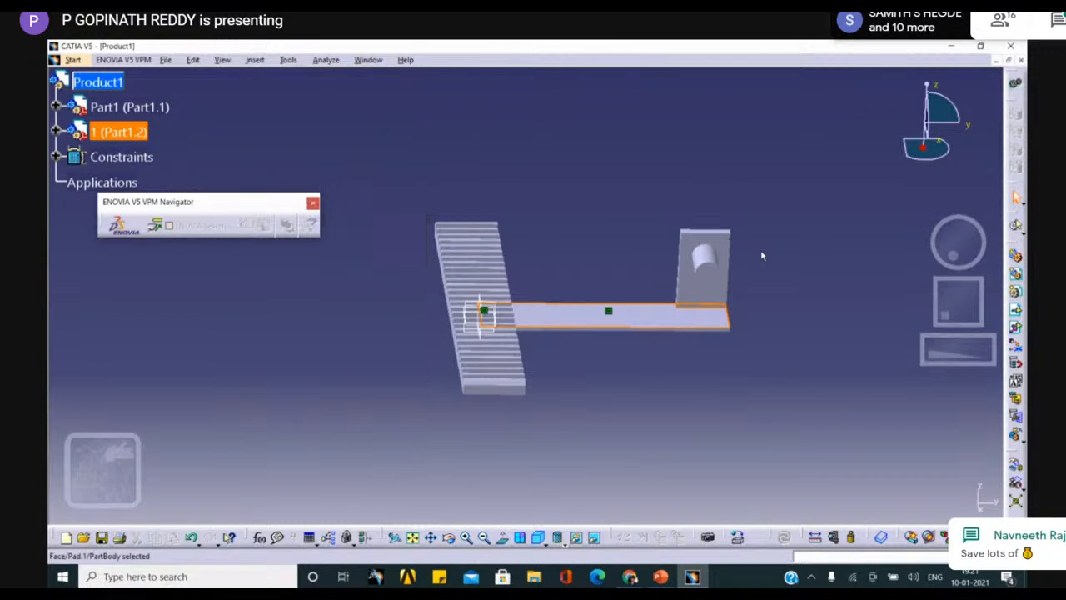
{"action": "left_click", "coordinate": [1013, 466]}
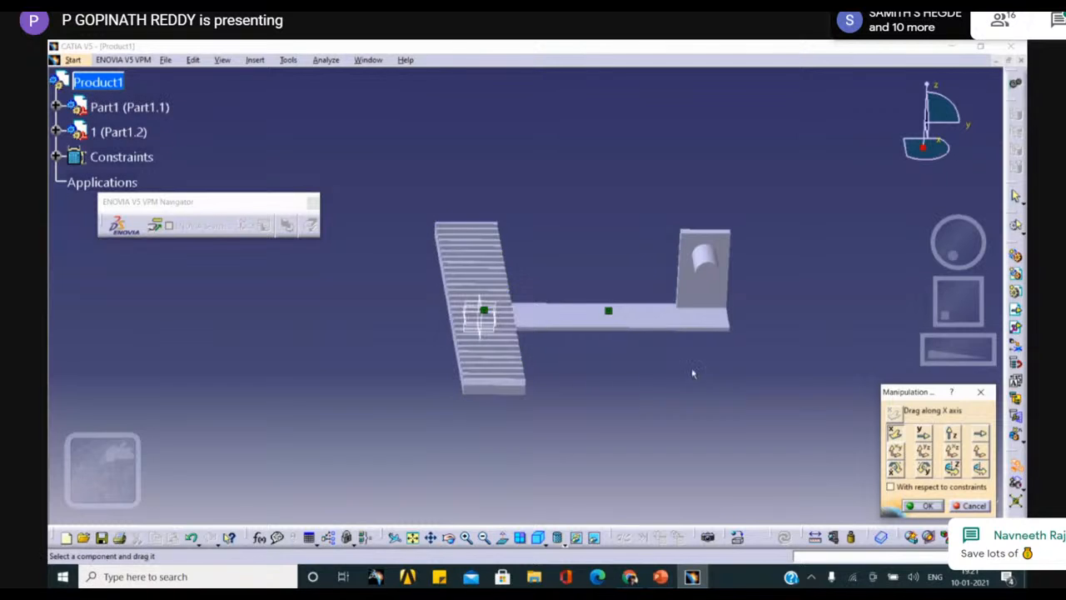
Step: Add a contact constraint between the rack's long side face and the pinion support base's side face, and update the assembly
{"action": "left_click", "coordinate": [255, 61]}
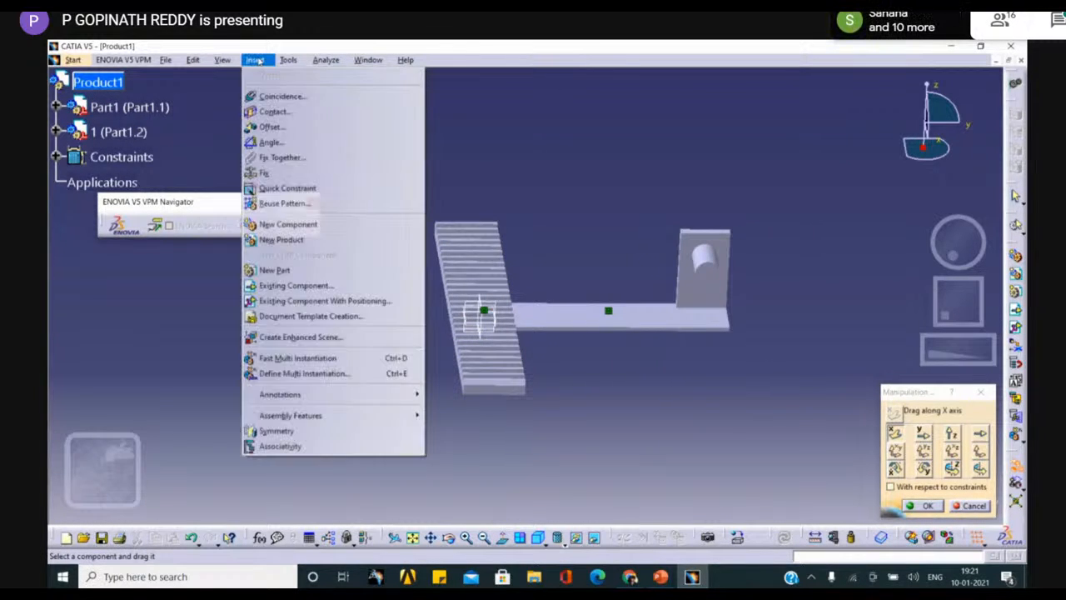
{"action": "left_click", "coordinate": [309, 113]}
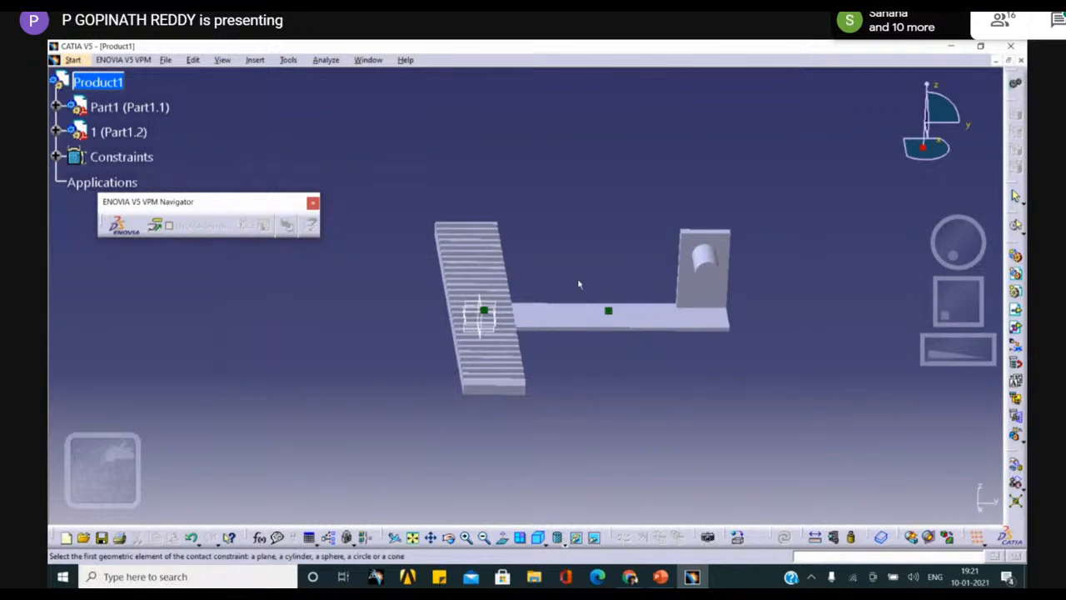
{"action": "middle_click_drag", "start_coordinate": [578, 284], "coordinate": [508, 246]}
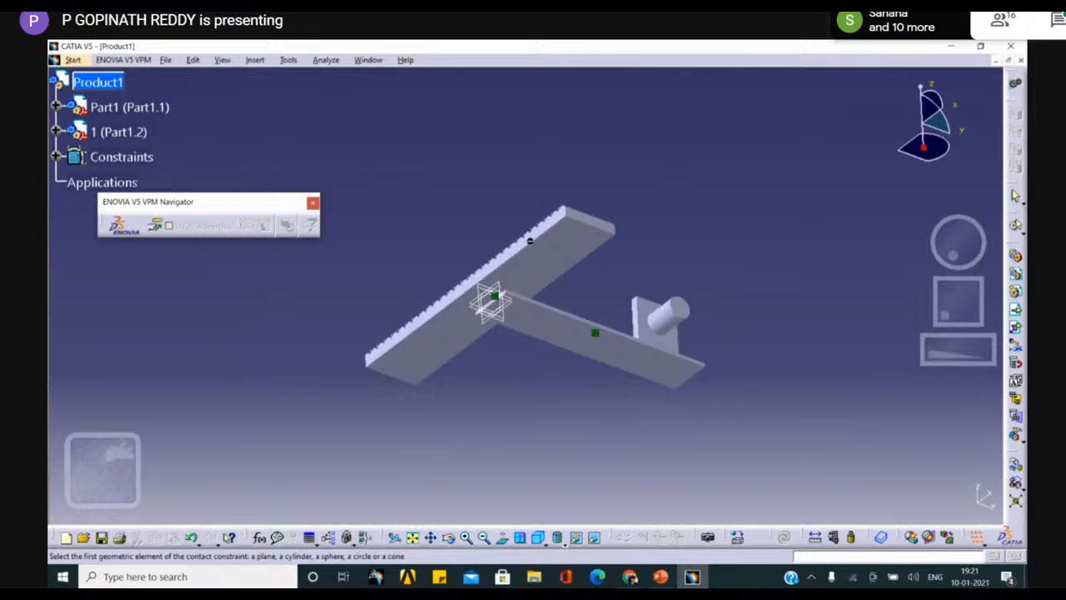
{"action": "left_click", "coordinate": [543, 237]}
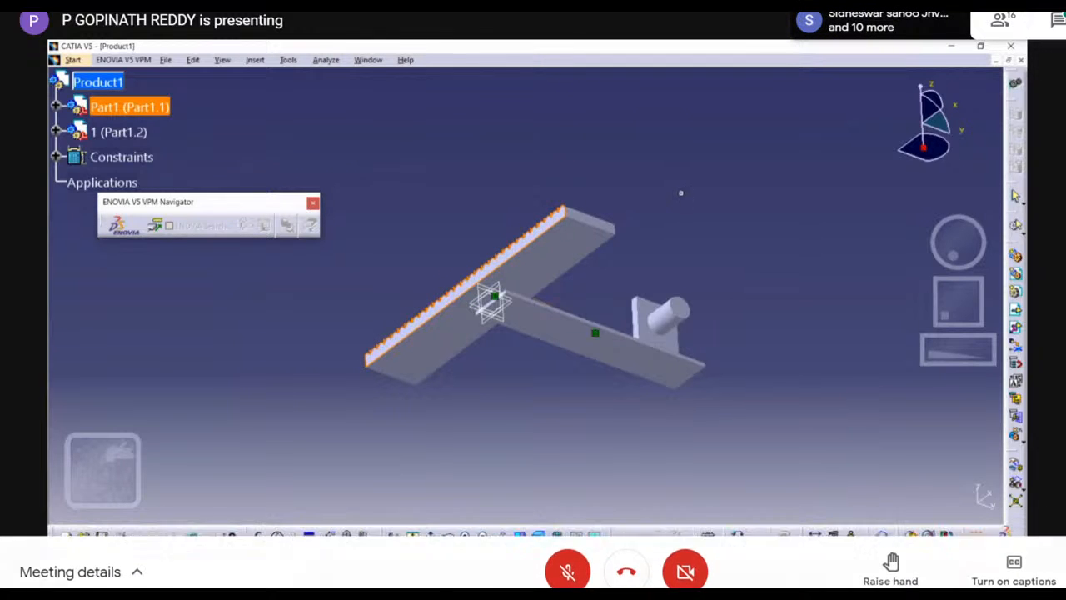
{"action": "middle_click_drag", "start_coordinate": [681, 192], "coordinate": [619, 231]}
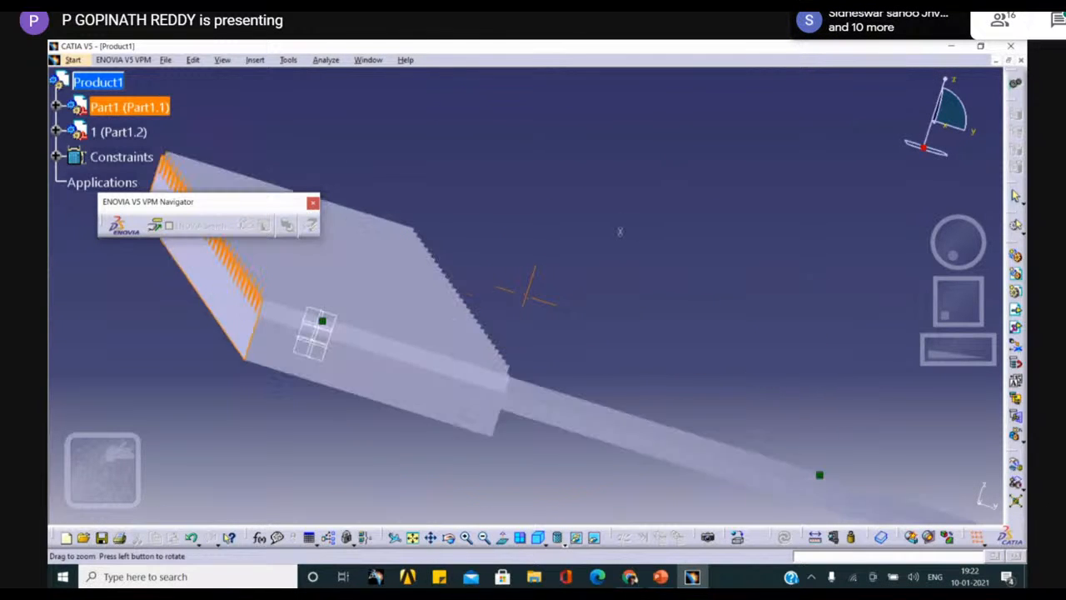
{"action": "left_click", "coordinate": [600, 431]}
{"action": "middle_click_drag", "start_coordinate": [740, 328], "coordinate": [612, 435]}
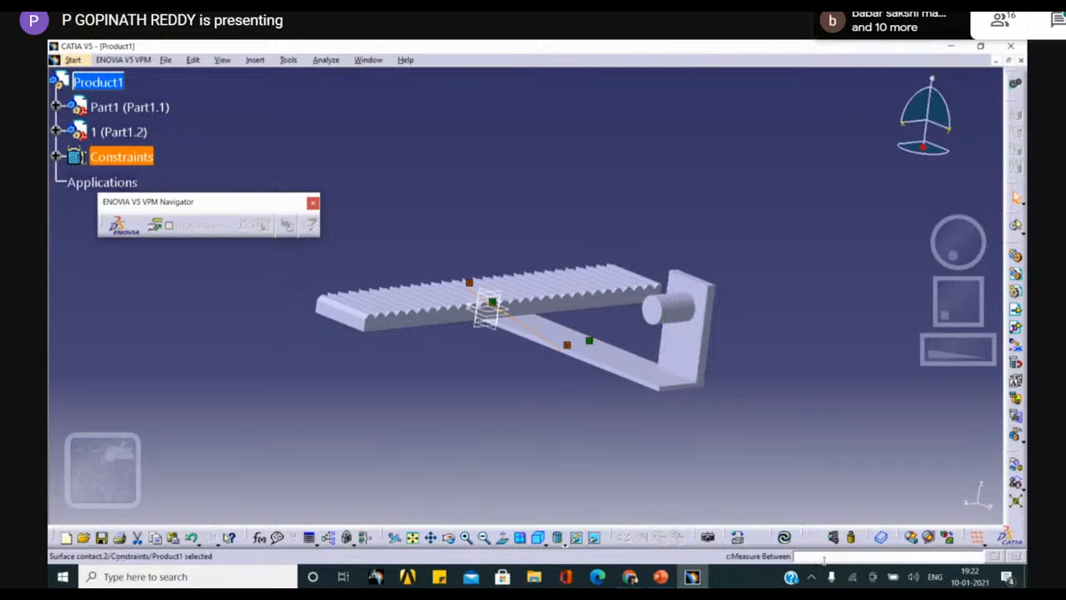
{"action": "left_click", "coordinate": [784, 537]}
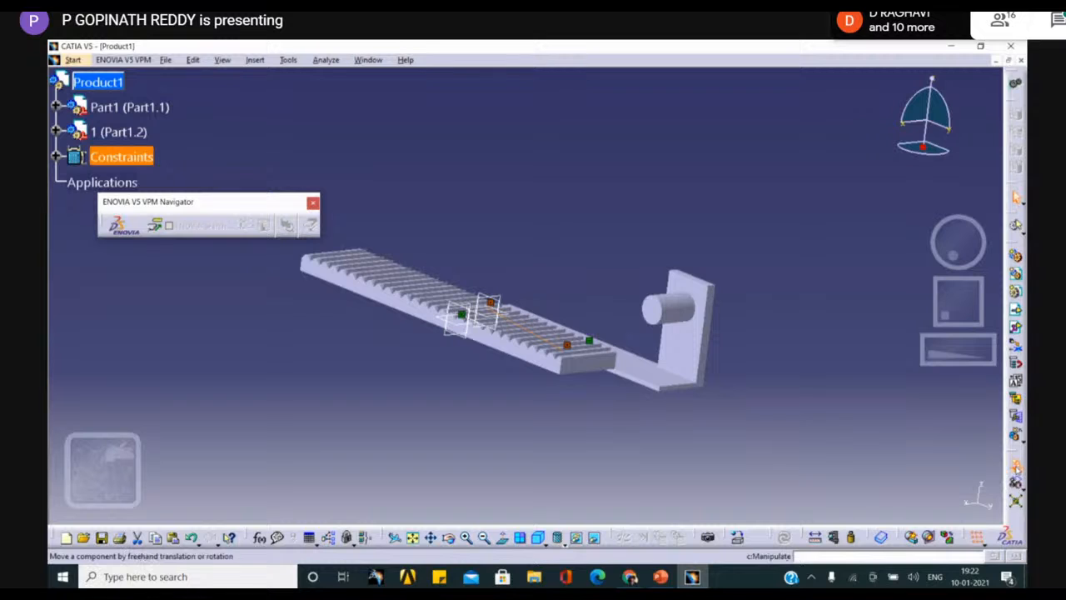
Step: Manipulate the rack along the Y axis and the X axis to place it over the support's base beneath the shaft
{"action": "left_click", "coordinate": [1015, 467]}
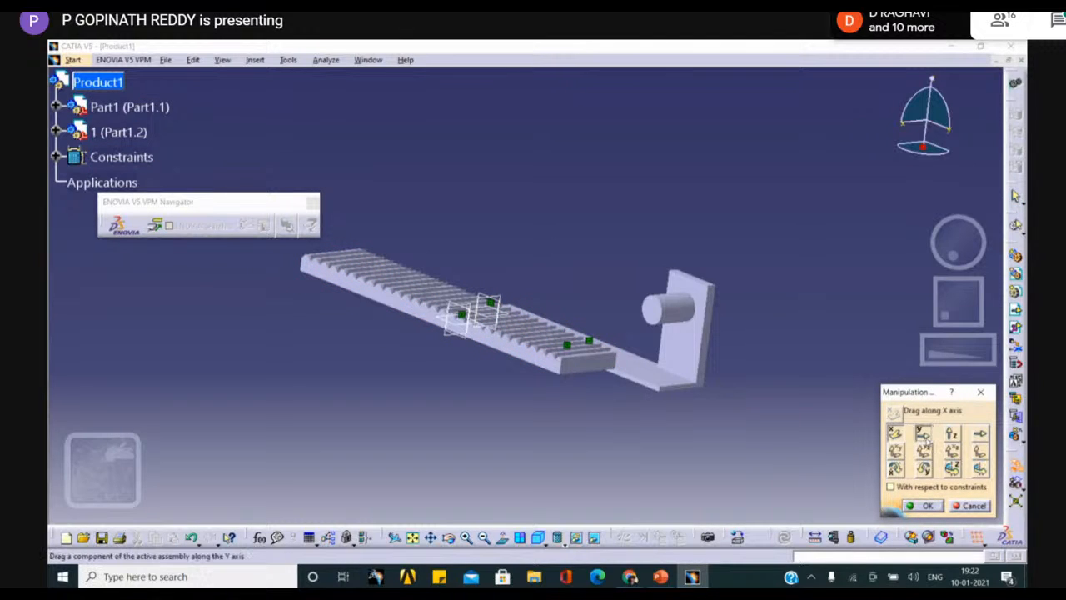
{"action": "left_click", "coordinate": [926, 439]}
{"action": "left_click_drag", "start_coordinate": [576, 348], "coordinate": [625, 387]}
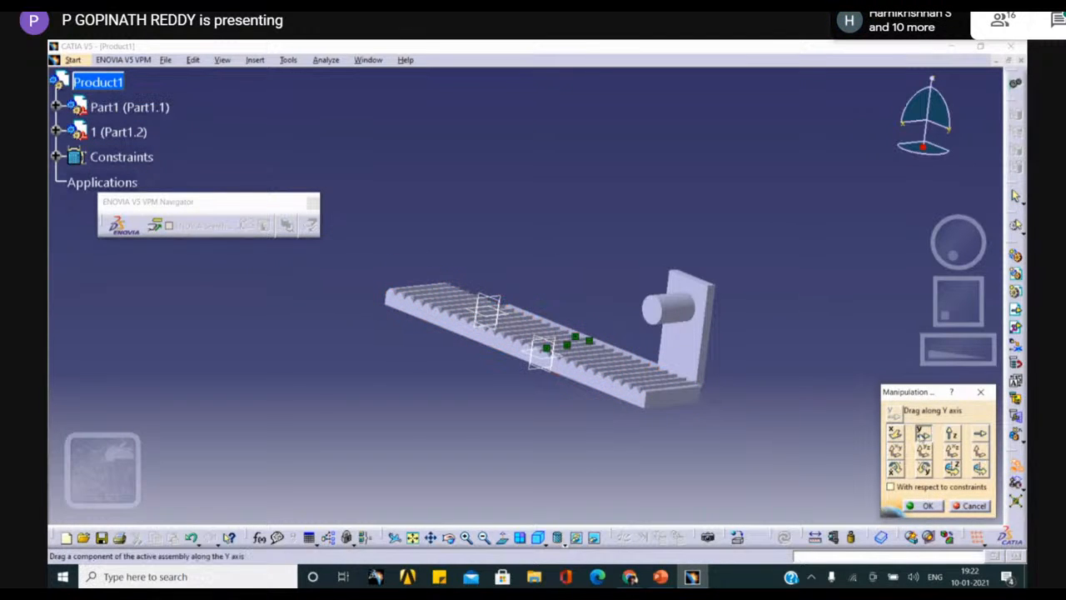
{"action": "left_click", "coordinate": [895, 432]}
{"action": "left_click_drag", "start_coordinate": [579, 354], "coordinate": [608, 347]}
{"action": "middle_click_drag", "start_coordinate": [784, 340], "coordinate": [663, 334]}
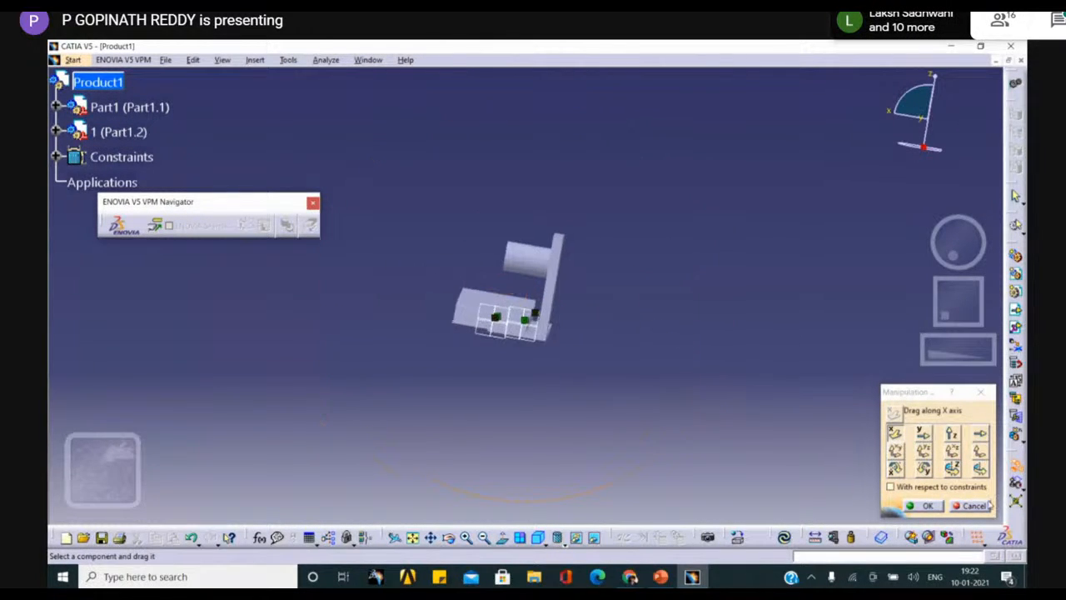
{"action": "left_click", "coordinate": [926, 506]}
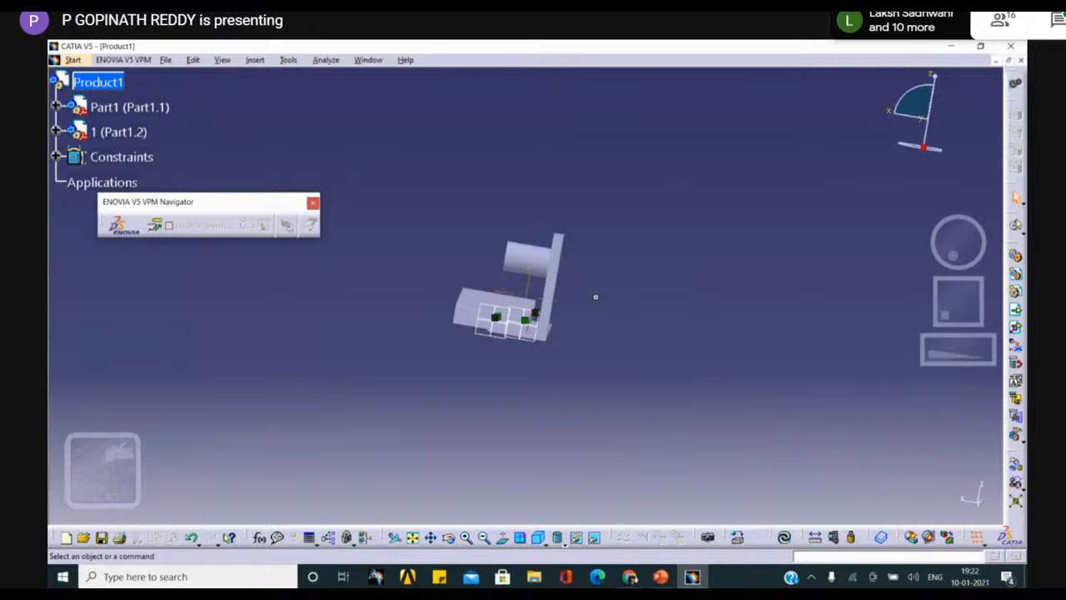
Step: Insert pinion.CATPart from the DMU kinematics folder into Product1 as an existing component
{"action": "middle_click_drag", "start_coordinate": [596, 298], "coordinate": [831, 309]}
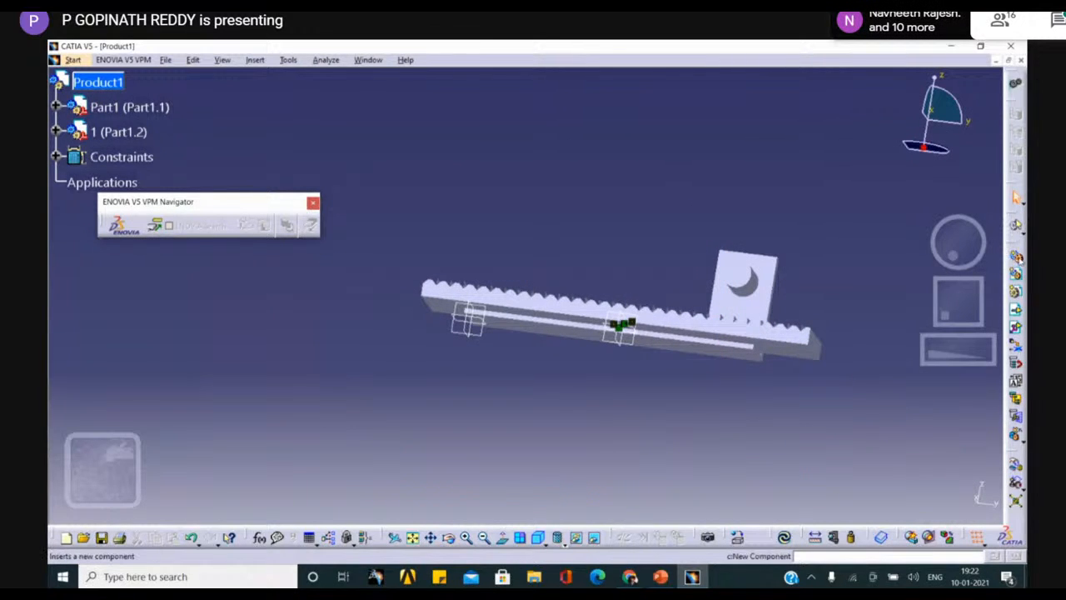
{"action": "left_click", "coordinate": [1015, 309]}
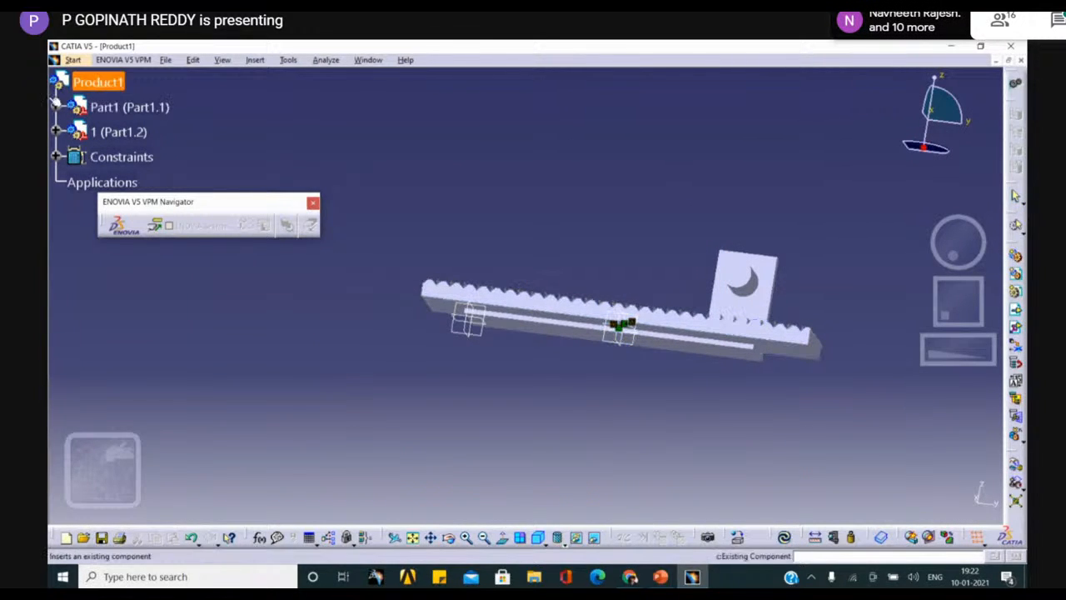
{"action": "scroll", "coordinate": [545, 284], "scroll_direction": "down", "scroll_amount": 5}
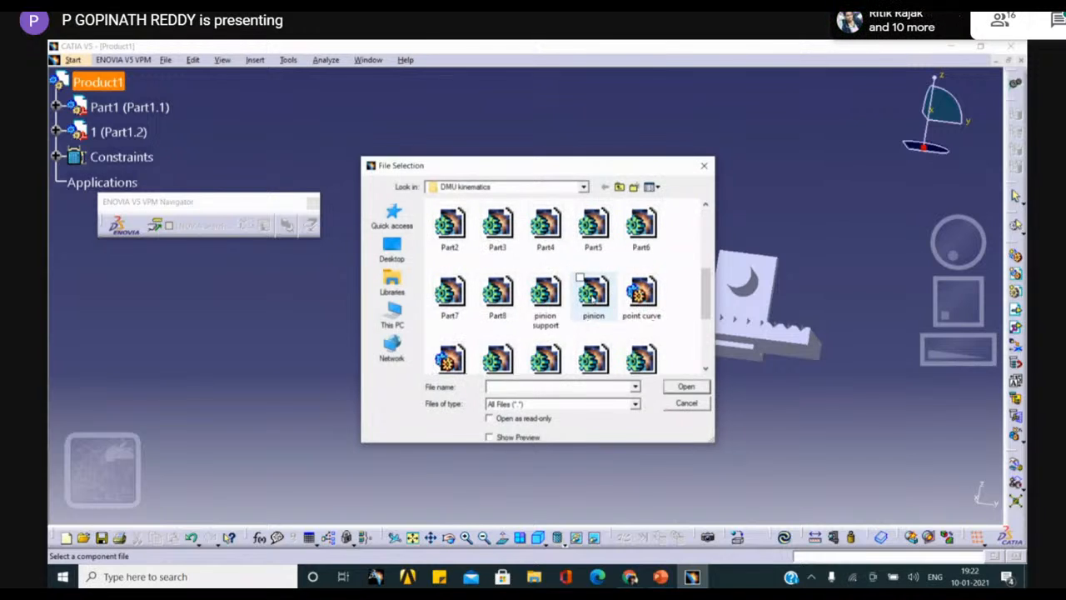
{"action": "type", "text": "pini"}
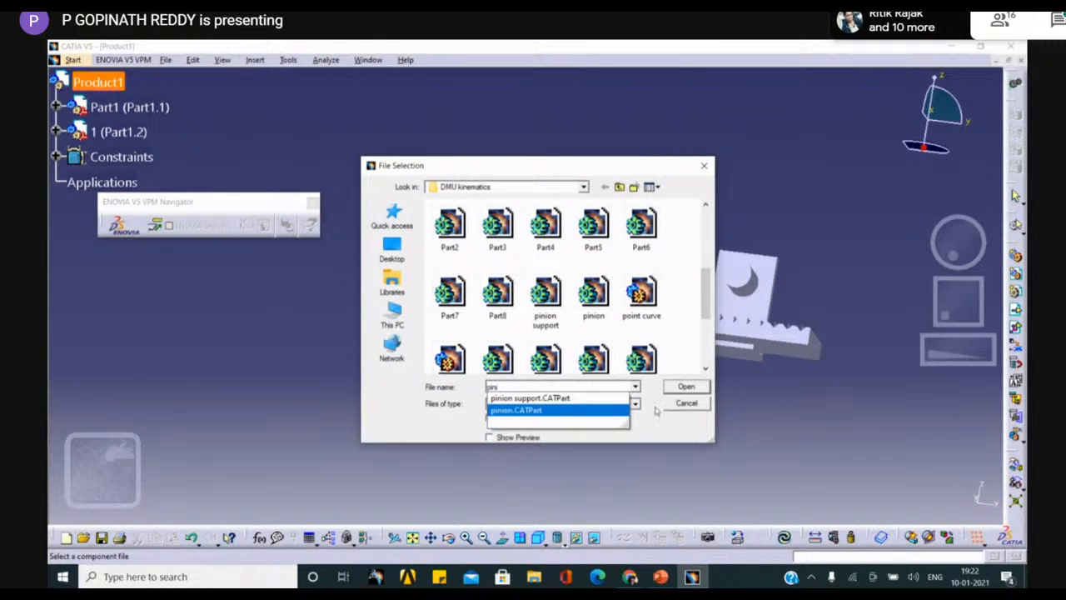
{"action": "left_click", "coordinate": [599, 411]}
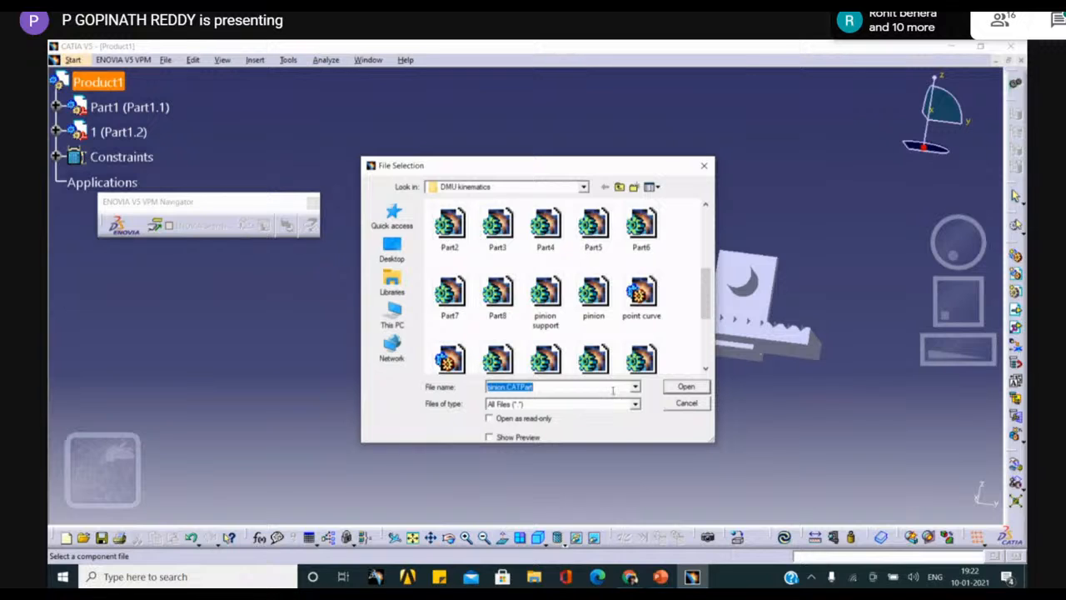
{"action": "left_click", "coordinate": [704, 386]}
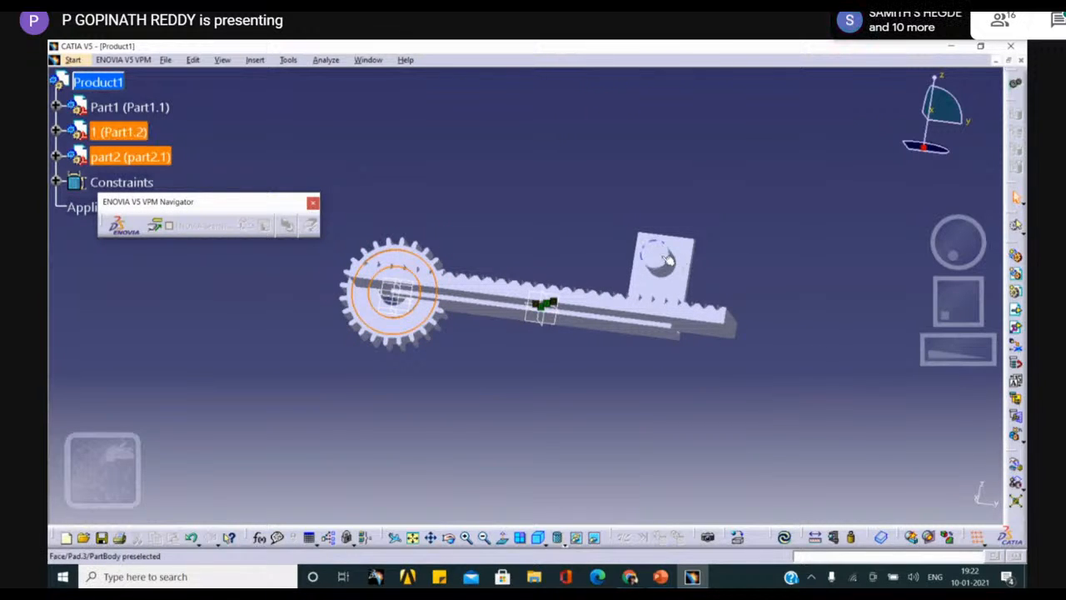
Step: Add a coincidence constraint between the support shaft's end face and the pinion, hiding the pinion and selecting its bore in the hidden space
{"action": "left_click", "coordinate": [254, 60]}
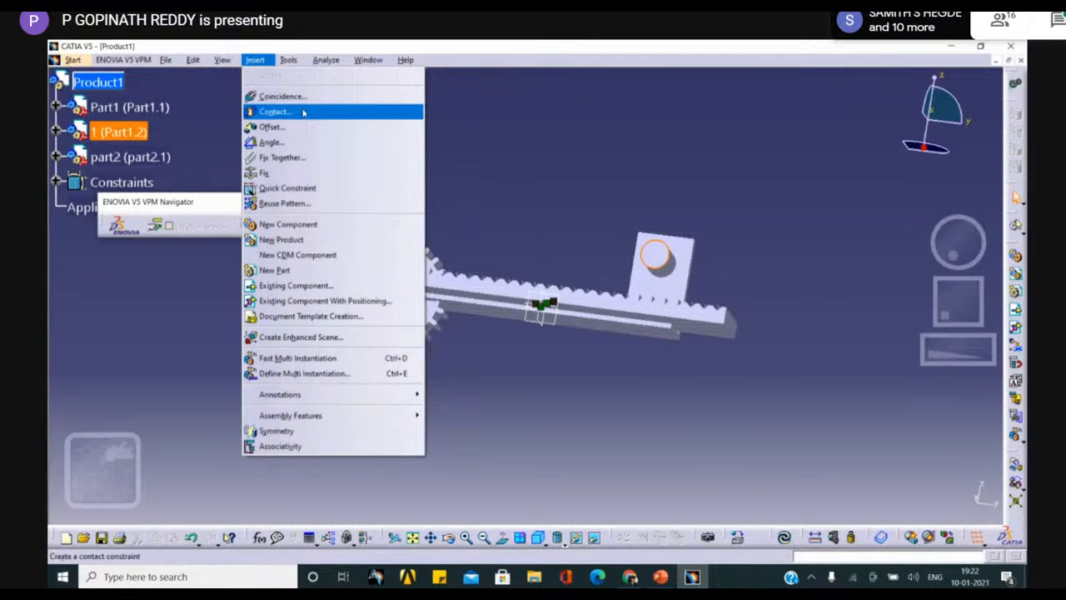
{"action": "left_click", "coordinate": [284, 96]}
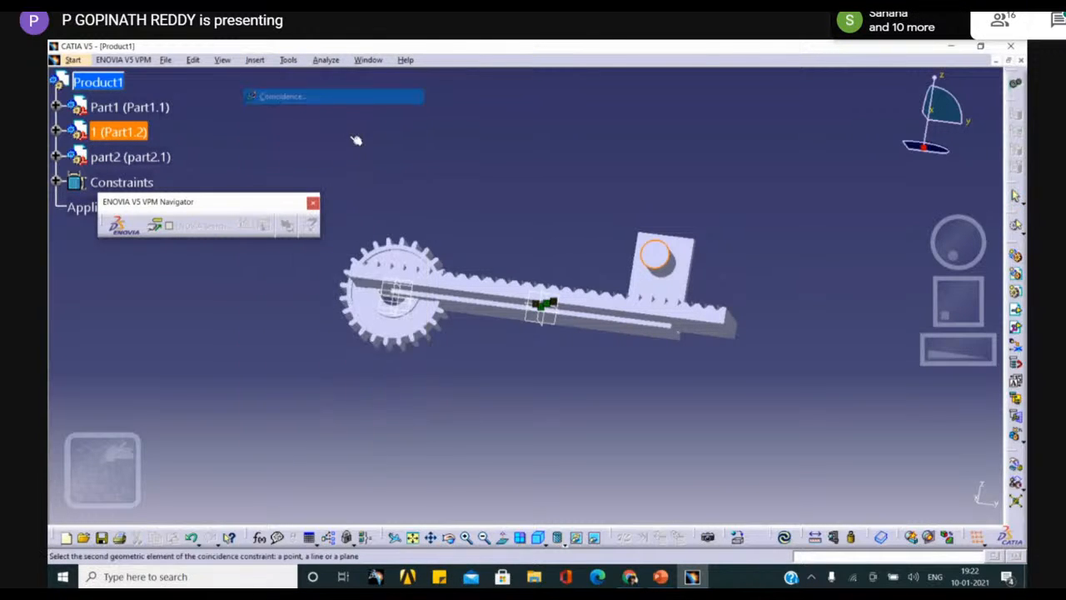
{"action": "middle_click_drag", "start_coordinate": [396, 293], "coordinate": [393, 200], "text": "ctrl"}
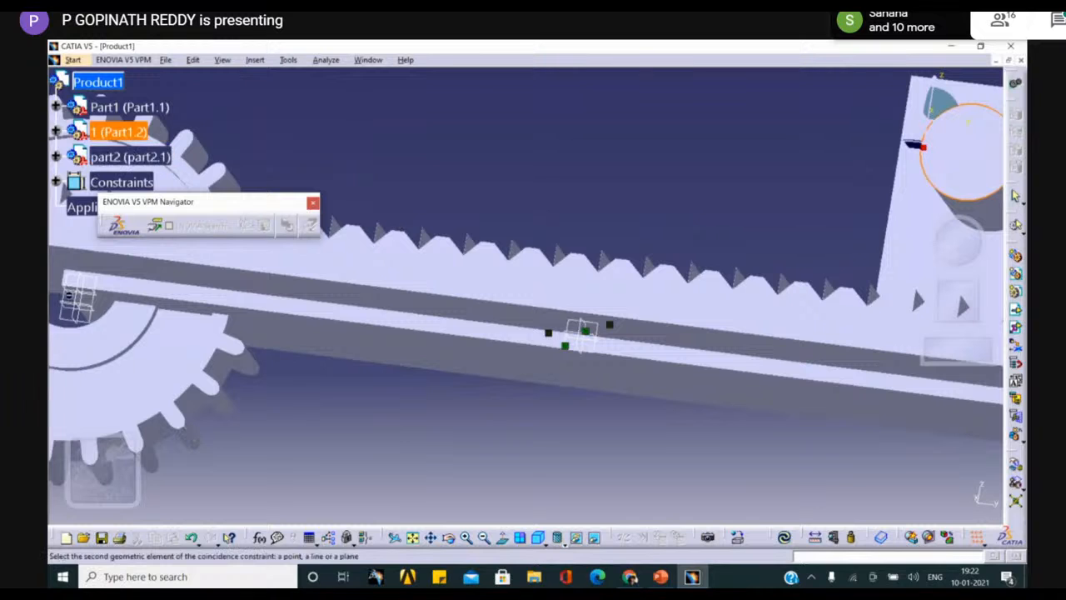
{"action": "middle_click_drag", "start_coordinate": [372, 160], "coordinate": [637, 198]}
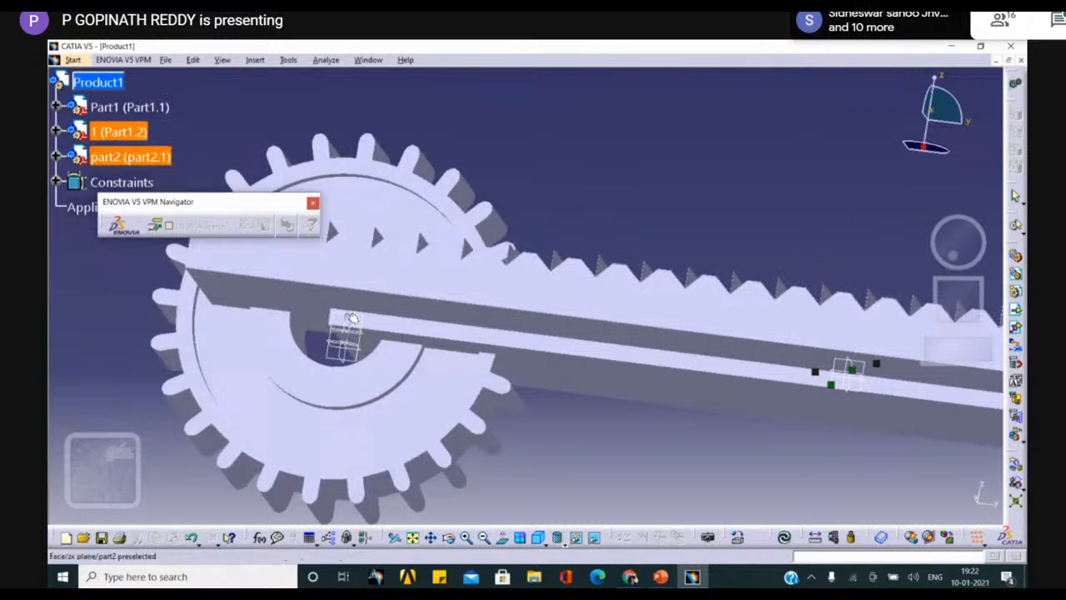
{"action": "middle_click_drag", "start_coordinate": [498, 195], "coordinate": [422, 316]}
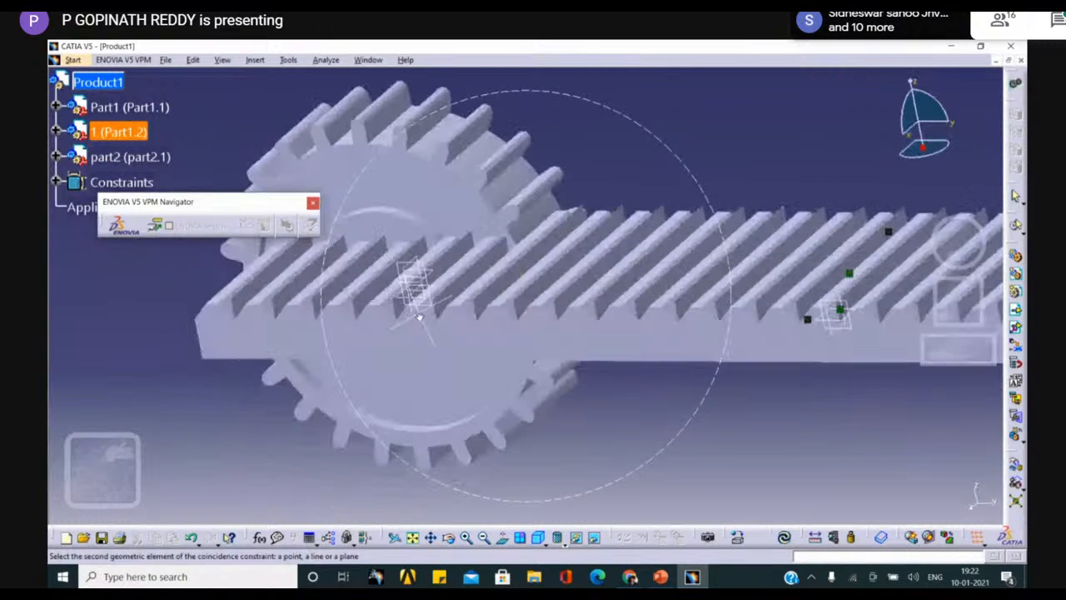
{"action": "right_click", "coordinate": [445, 204]}
{"action": "left_click", "coordinate": [480, 242]}
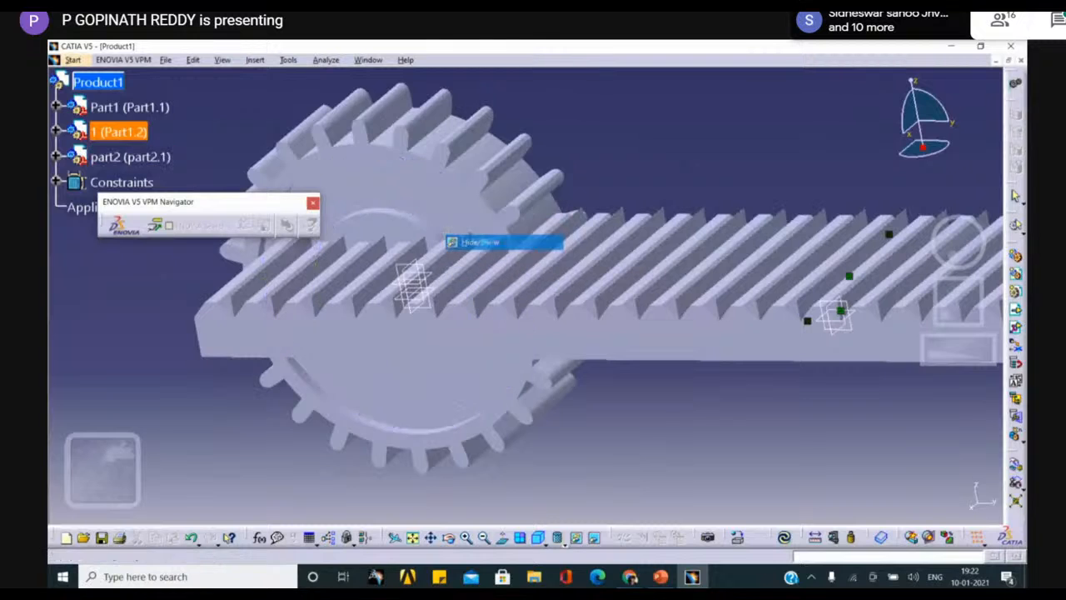
{"action": "left_click", "coordinate": [593, 537]}
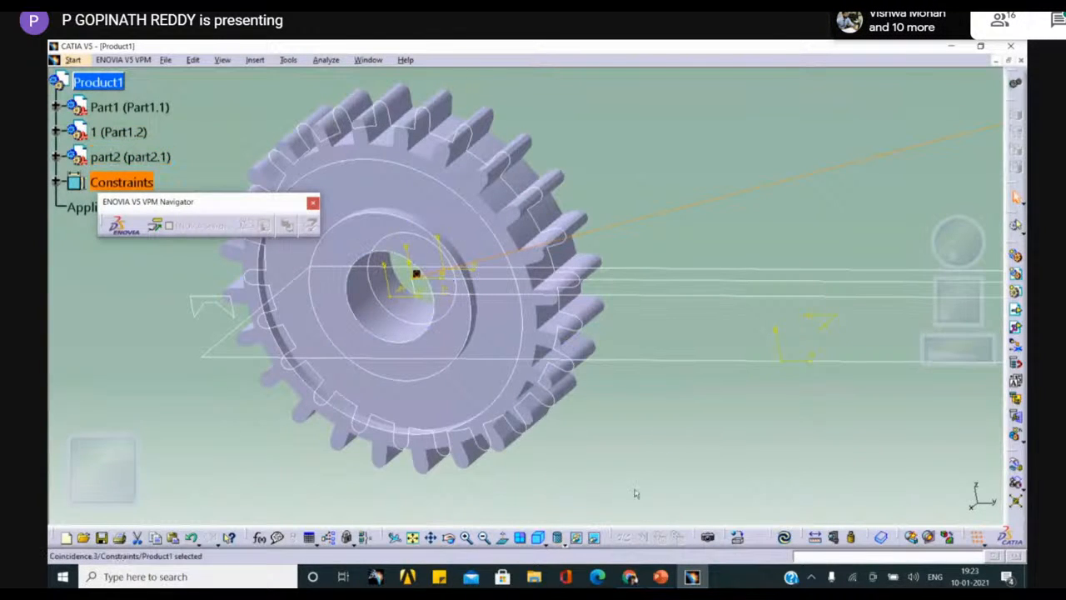
Step: Unhide the sketch lines and the pinion from the hidden space and return to the visible space
{"action": "left_click", "coordinate": [553, 241]}
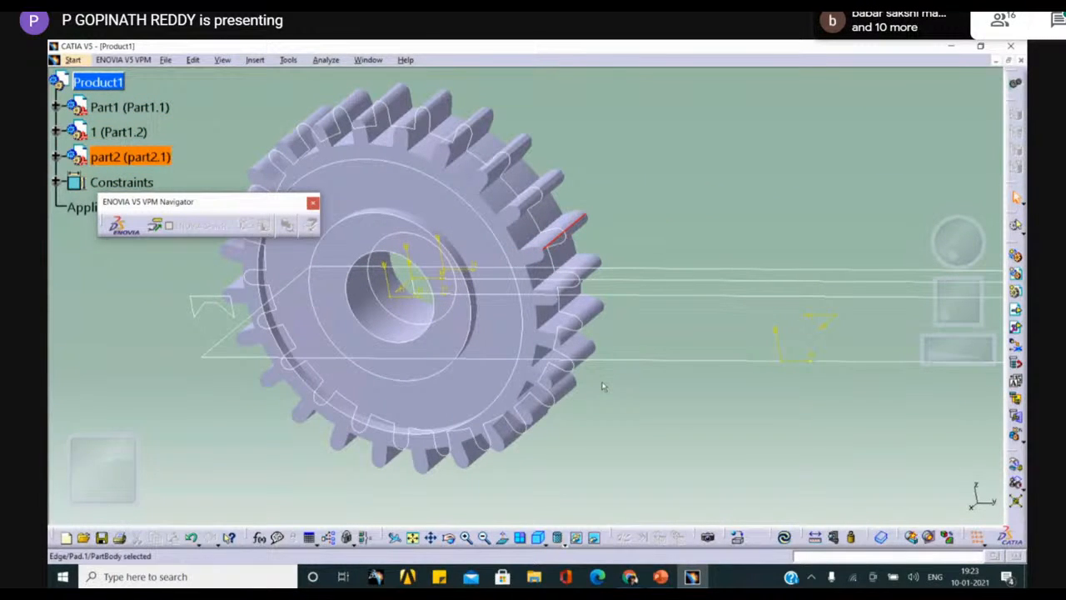
{"action": "right_click", "coordinate": [525, 297]}
{"action": "left_click", "coordinate": [560, 334]}
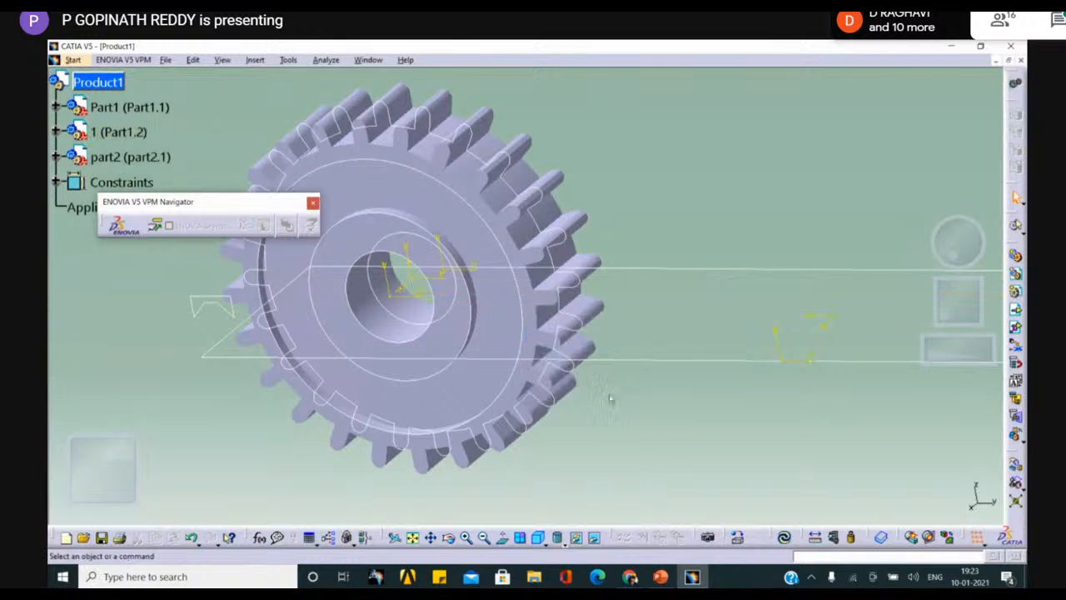
{"action": "right_click", "coordinate": [527, 317]}
{"action": "left_click", "coordinate": [557, 355]}
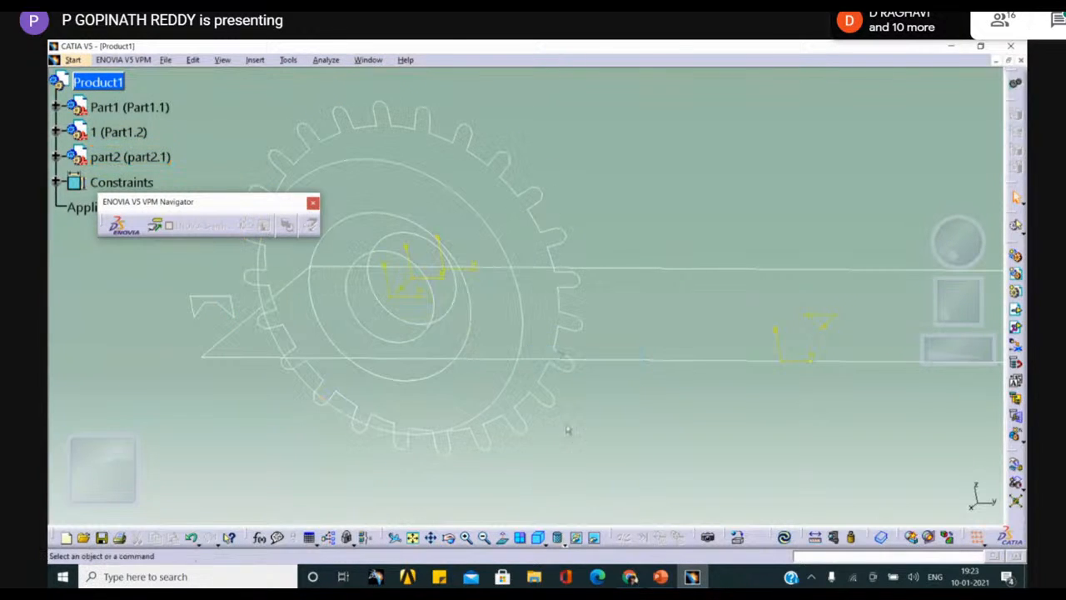
{"action": "left_click", "coordinate": [597, 537]}
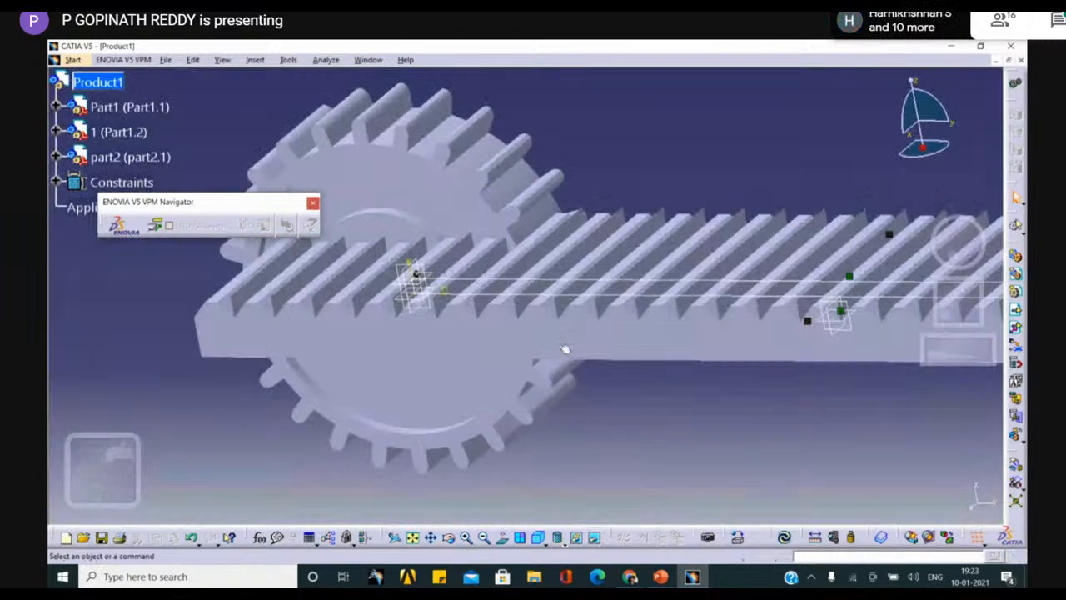
Step: Hide the pinion from the visible space
{"action": "left_click", "coordinate": [445, 405]}
{"action": "right_click", "coordinate": [452, 213]}
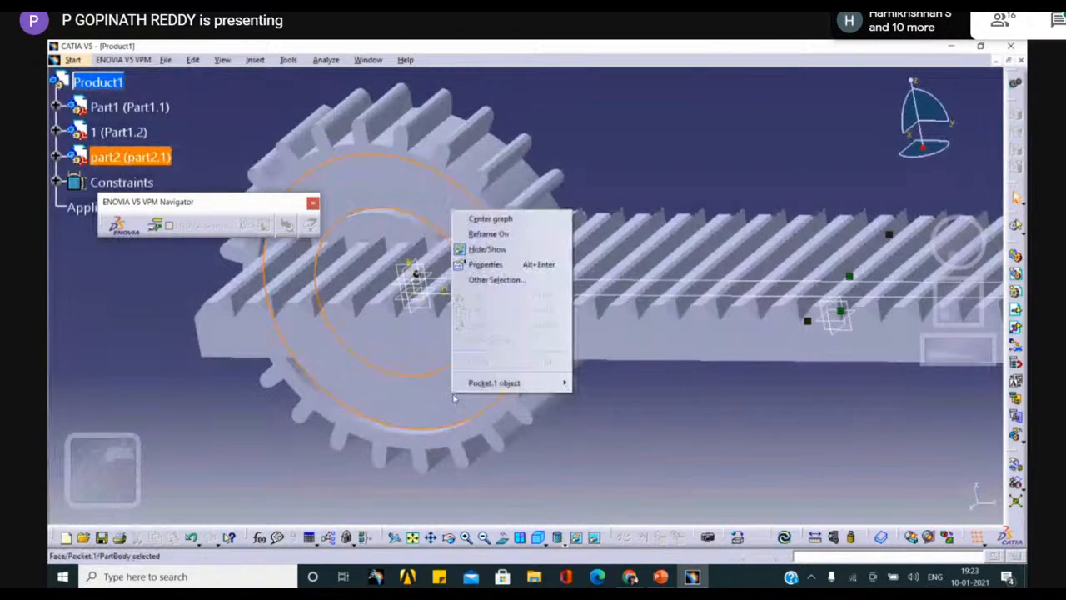
{"action": "left_click", "coordinate": [516, 247]}
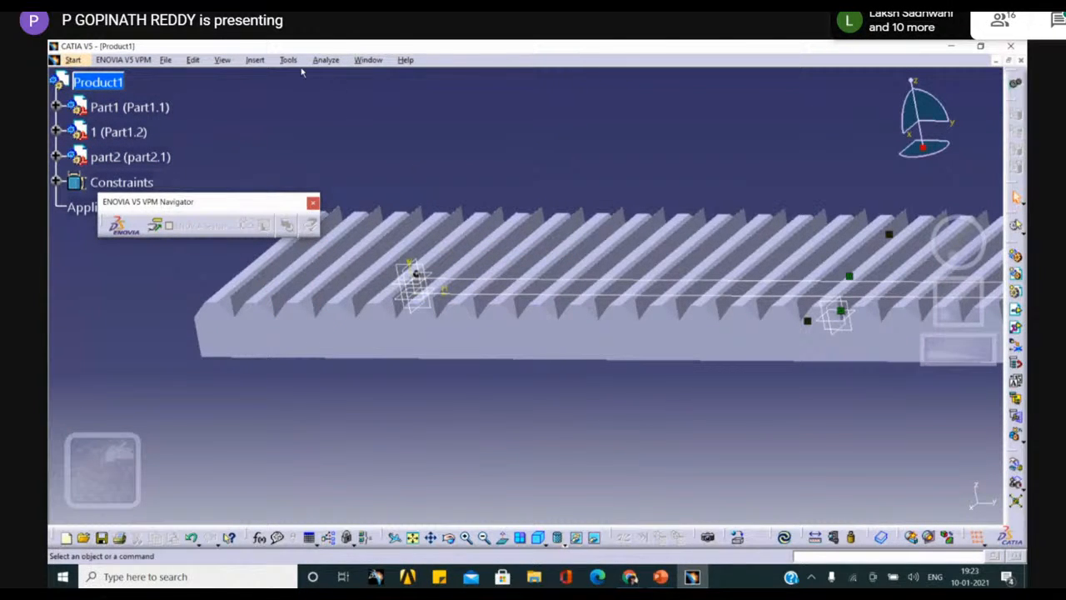
Step: Add a coincidence constraint between the hidden pinion's bore axis and the support shaft's axis, update the assembly, and close the update diagnosis
{"action": "left_click", "coordinate": [255, 60]}
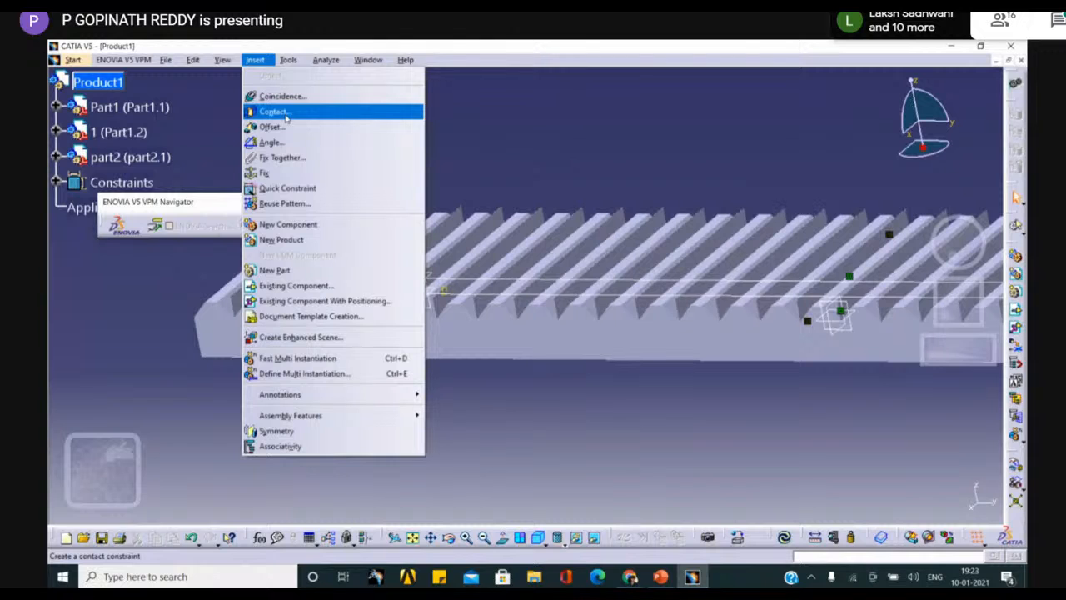
{"action": "left_click", "coordinate": [287, 97]}
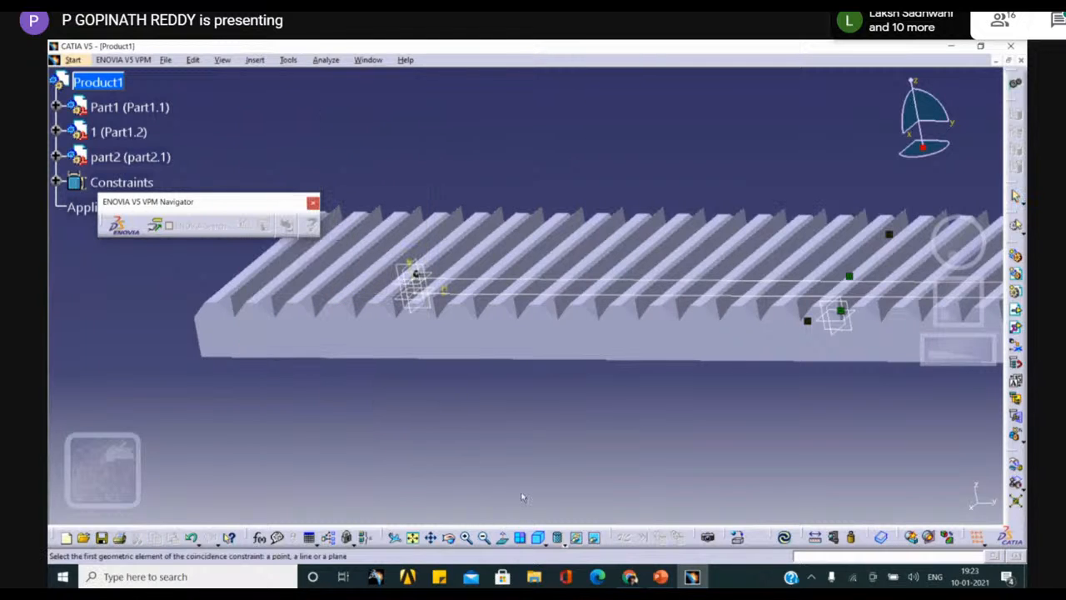
{"action": "left_click", "coordinate": [593, 537]}
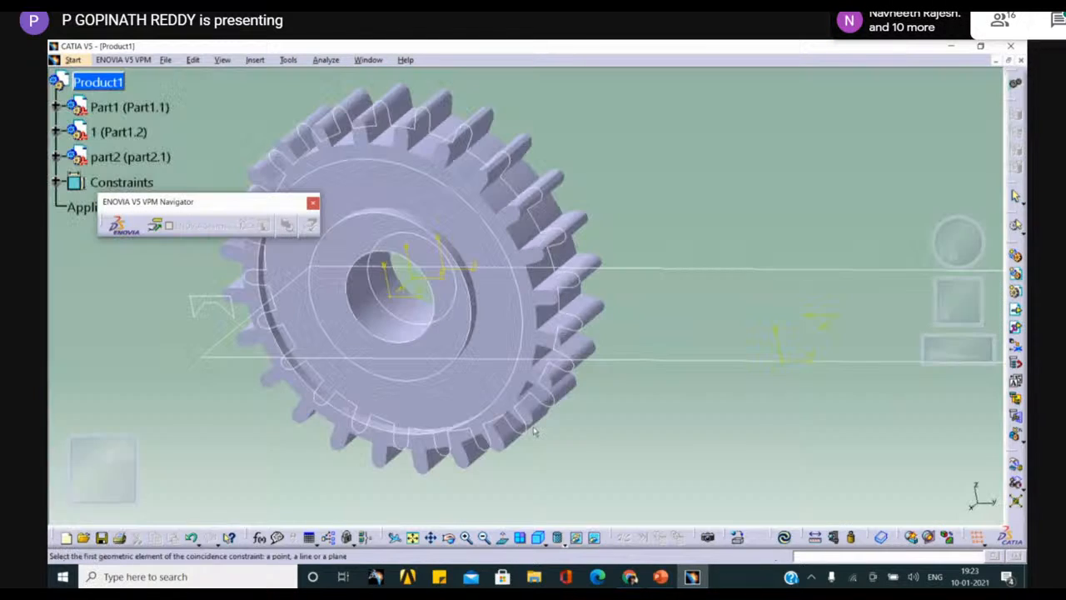
{"action": "left_click", "coordinate": [385, 305]}
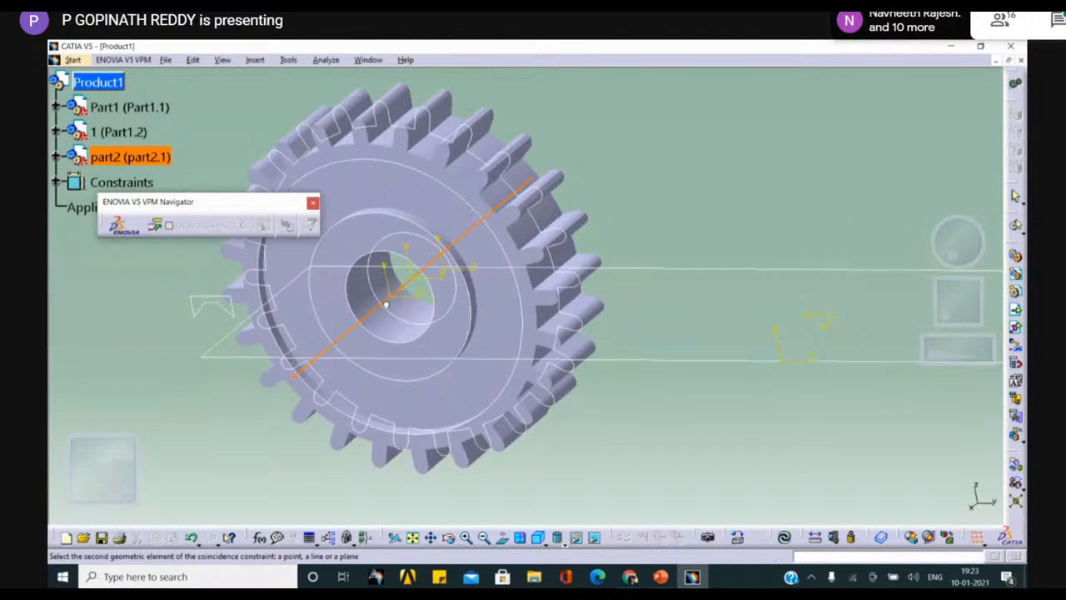
{"action": "left_click", "coordinate": [594, 537]}
{"action": "middle_click_drag", "start_coordinate": [488, 383], "coordinate": [175, 397]}
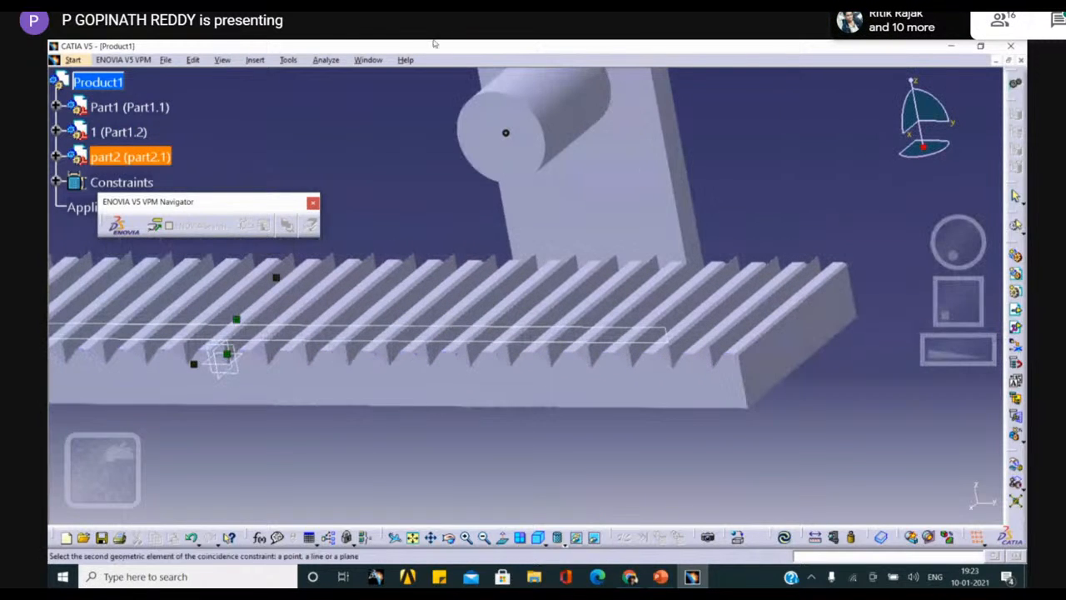
{"action": "left_click", "coordinate": [563, 103]}
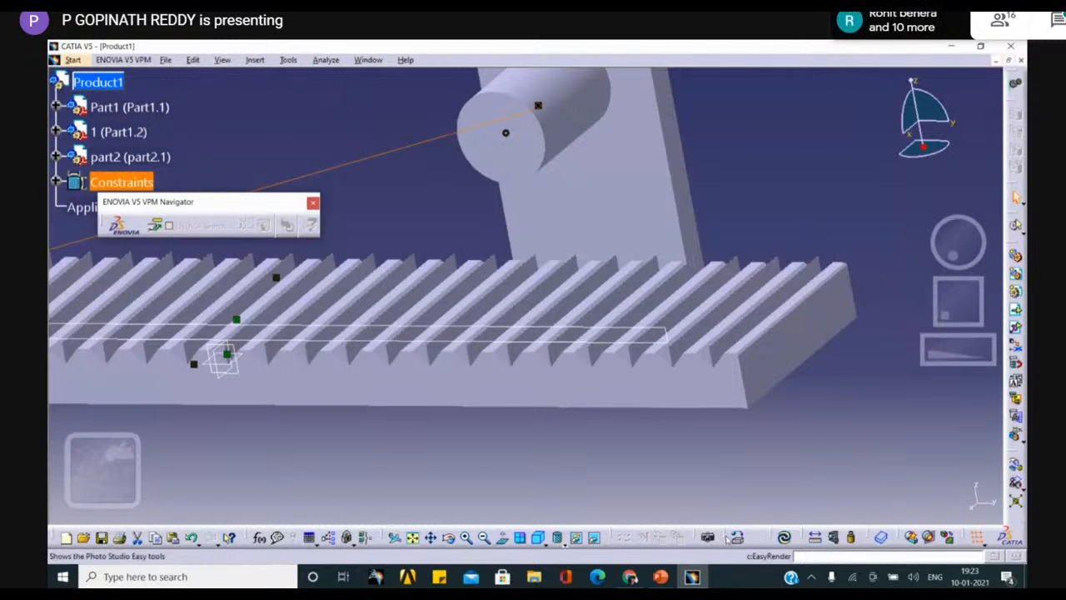
{"action": "key", "text": "ctrl+u"}
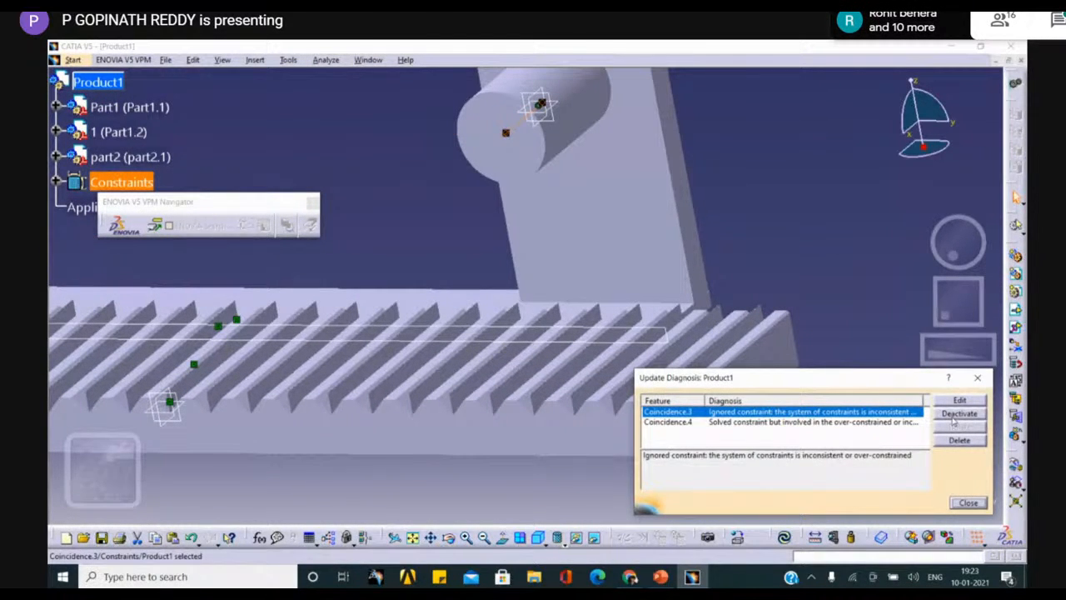
{"action": "left_click", "coordinate": [967, 502]}
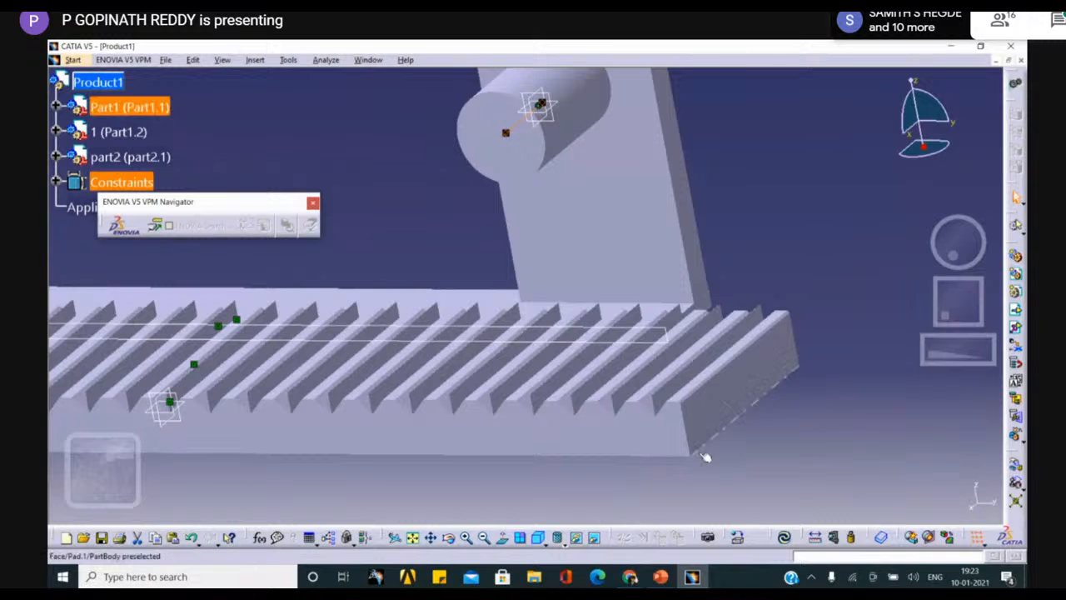
Step: Unhide the pinion from the hidden space and return to the visible space
{"action": "left_click", "coordinate": [594, 537]}
{"action": "right_click", "coordinate": [489, 209]}
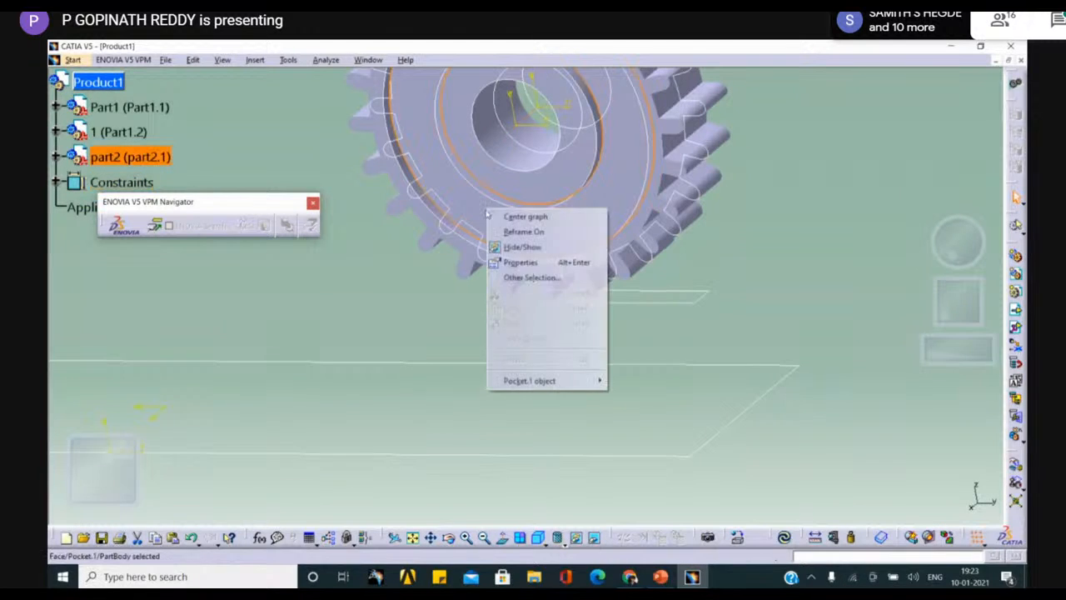
{"action": "left_click", "coordinate": [522, 247]}
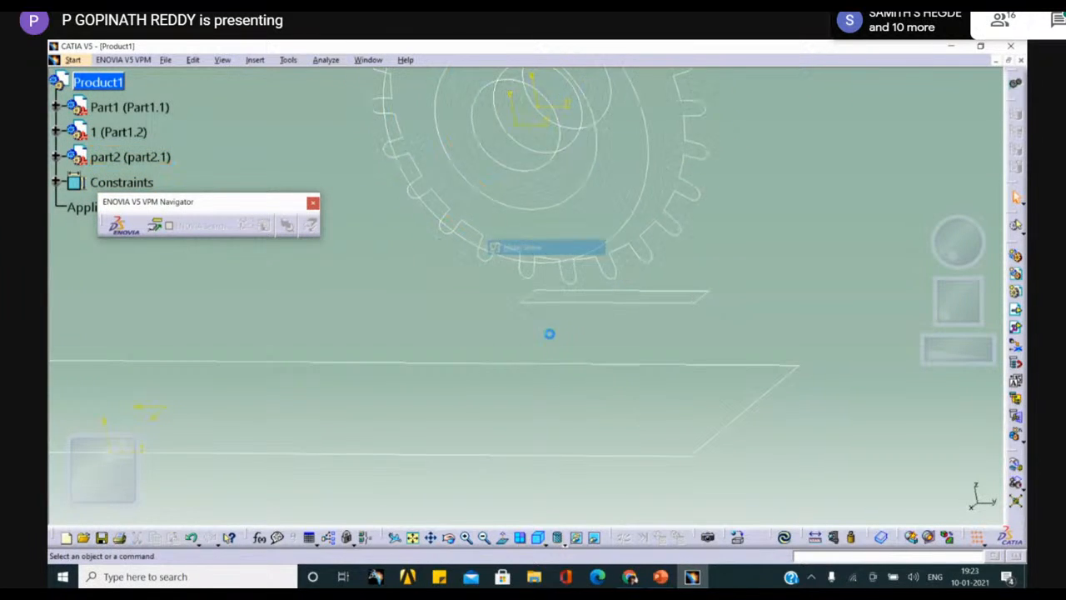
{"action": "left_click", "coordinate": [594, 538]}
{"action": "middle_click_drag", "start_coordinate": [780, 207], "coordinate": [776, 275], "text": "ctrl"}
{"action": "middle_click_drag", "start_coordinate": [682, 157], "coordinate": [616, 208]}
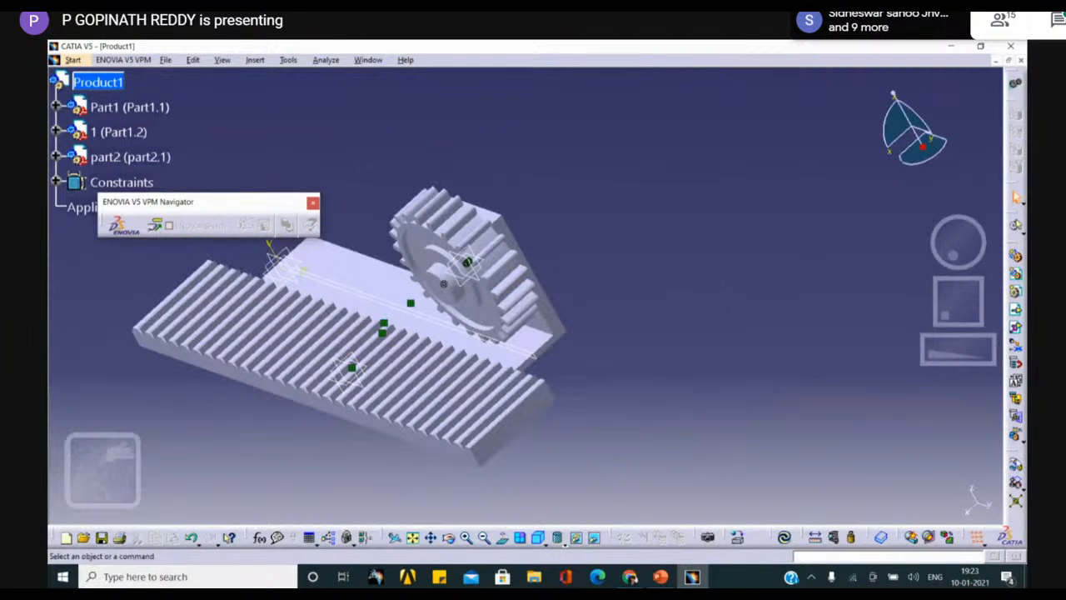
Step: Manipulate the pinion along the X axis to shift it slightly outward on the support's shaft
{"action": "left_click", "coordinate": [1015, 466]}
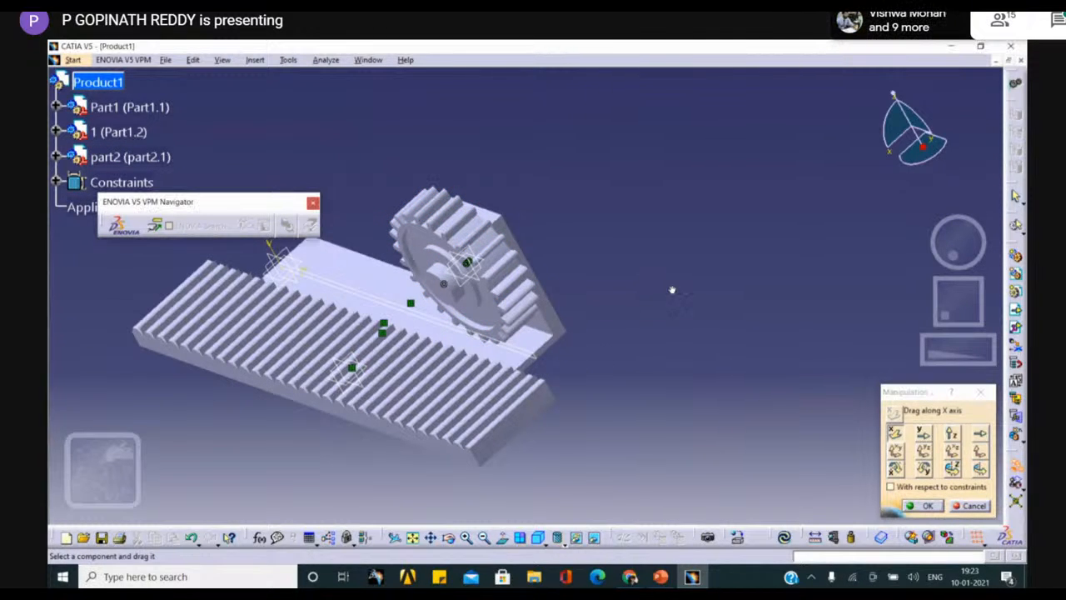
{"action": "middle_click_drag", "start_coordinate": [660, 291], "coordinate": [737, 375]}
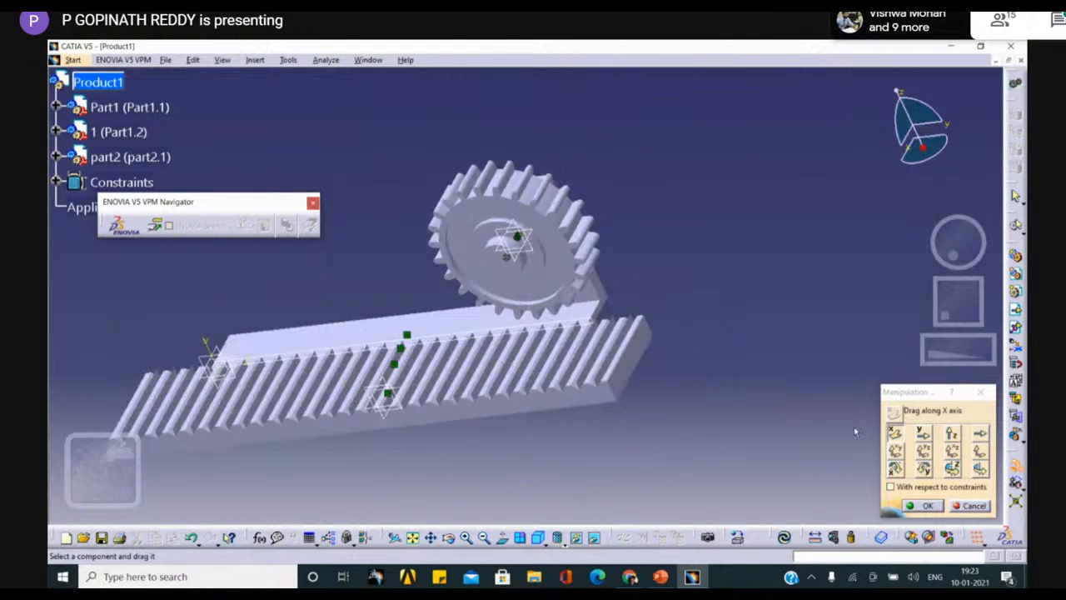
{"action": "left_click", "coordinate": [924, 433]}
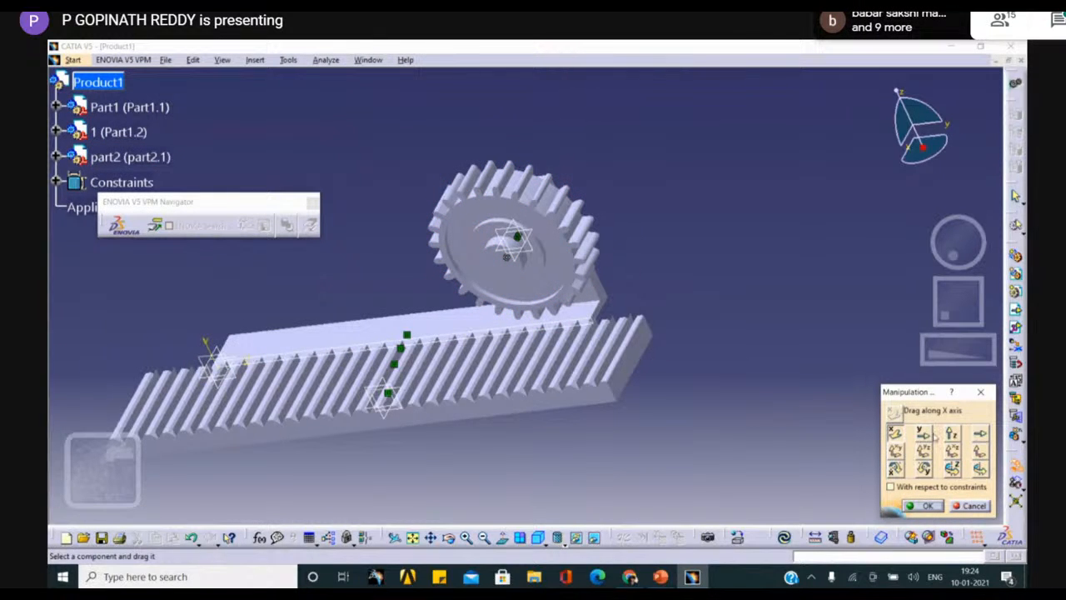
{"action": "left_click", "coordinate": [923, 433]}
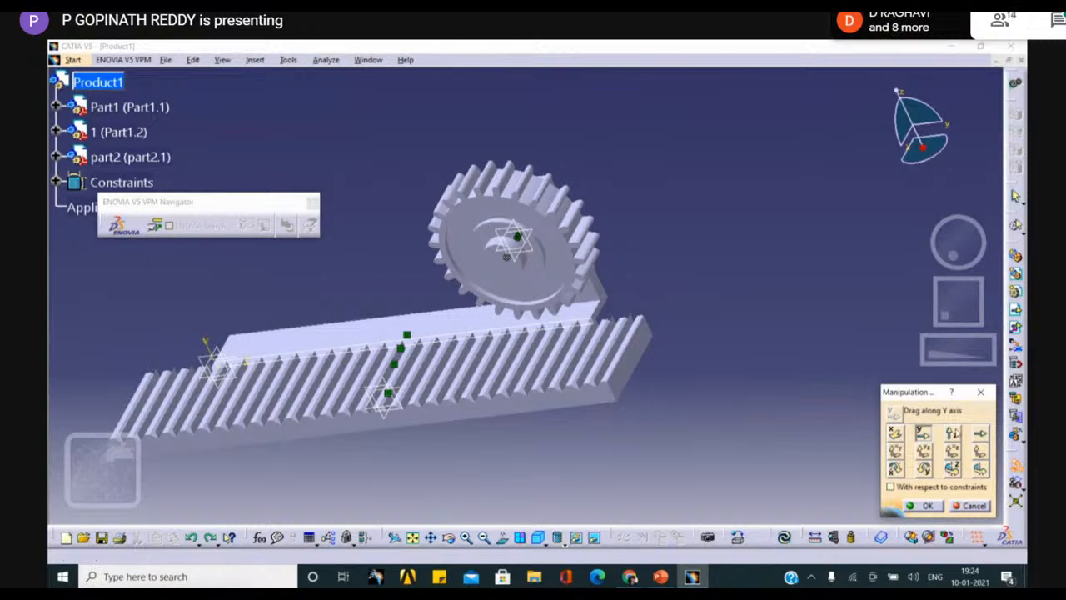
{"action": "left_click", "coordinate": [902, 434]}
{"action": "left_click_drag", "start_coordinate": [566, 257], "coordinate": [558, 268]}
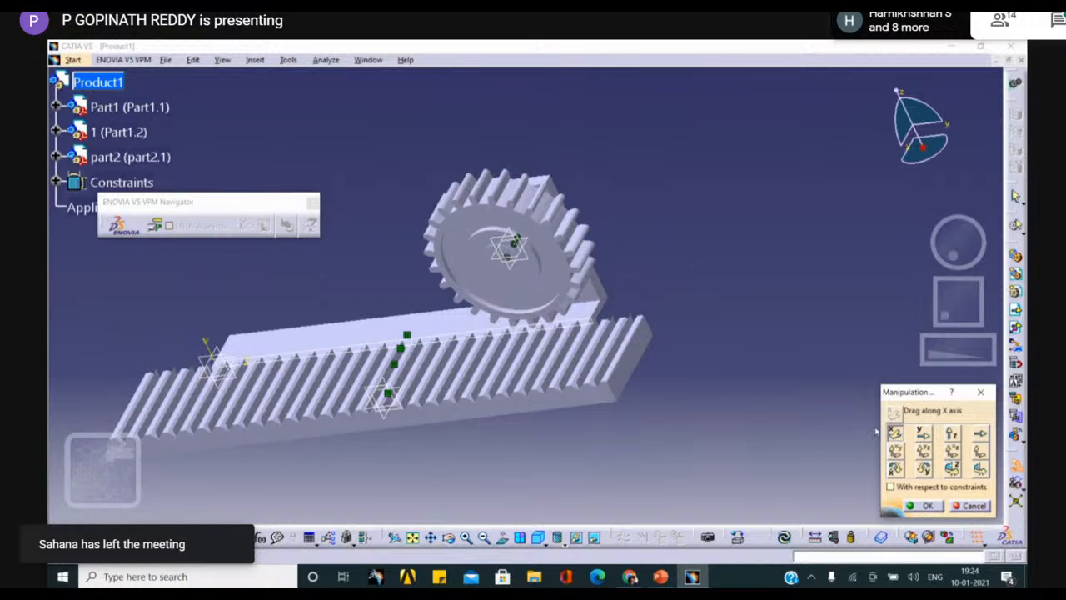
{"action": "left_click", "coordinate": [921, 506]}
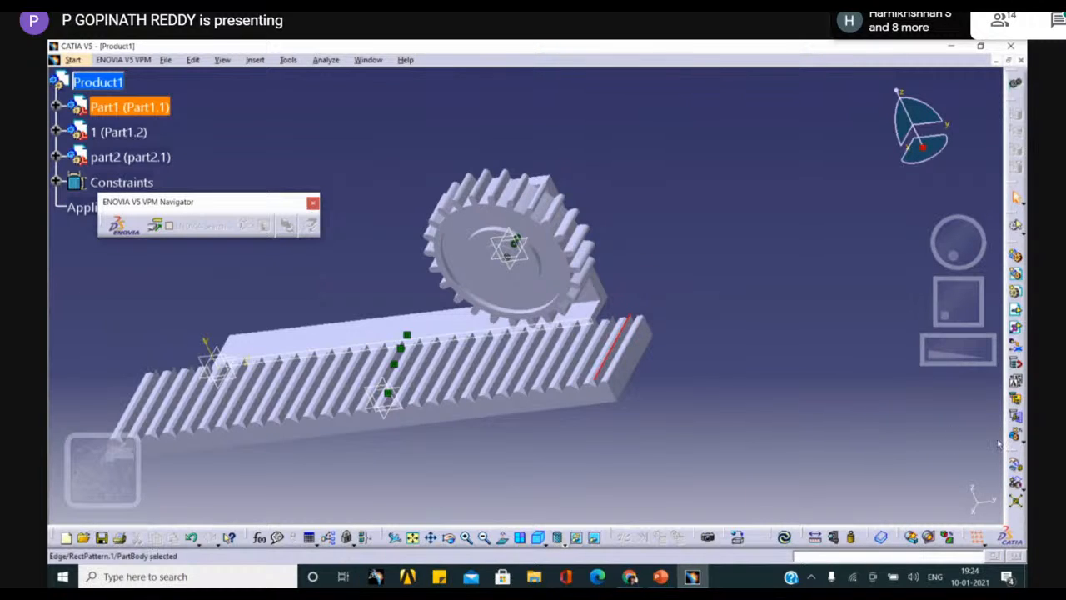
Step: Manipulate the rack along the X axis to place it under the pinion, and check the teeth alignment from the front
{"action": "left_click", "coordinate": [1015, 465]}
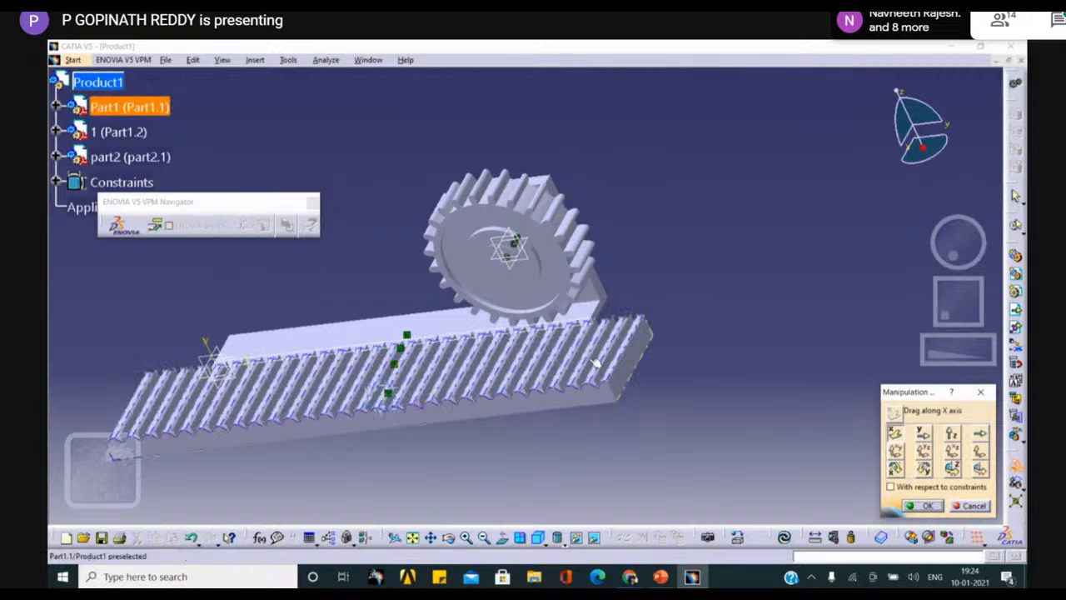
{"action": "left_click_drag", "start_coordinate": [564, 346], "coordinate": [574, 314]}
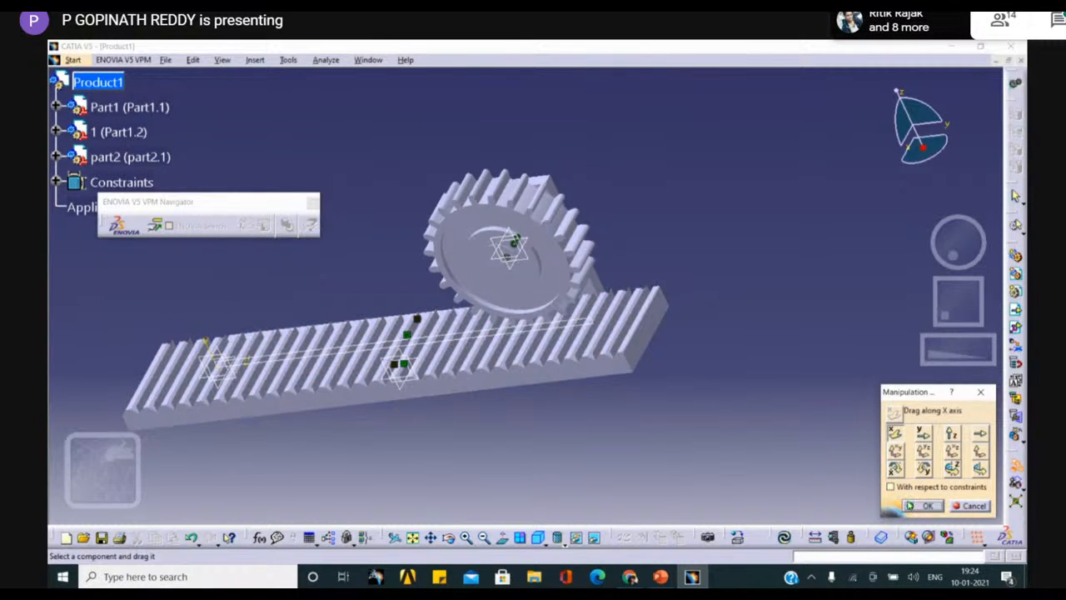
{"action": "left_click", "coordinate": [910, 505]}
{"action": "middle_click_drag", "start_coordinate": [458, 463], "coordinate": [663, 285]}
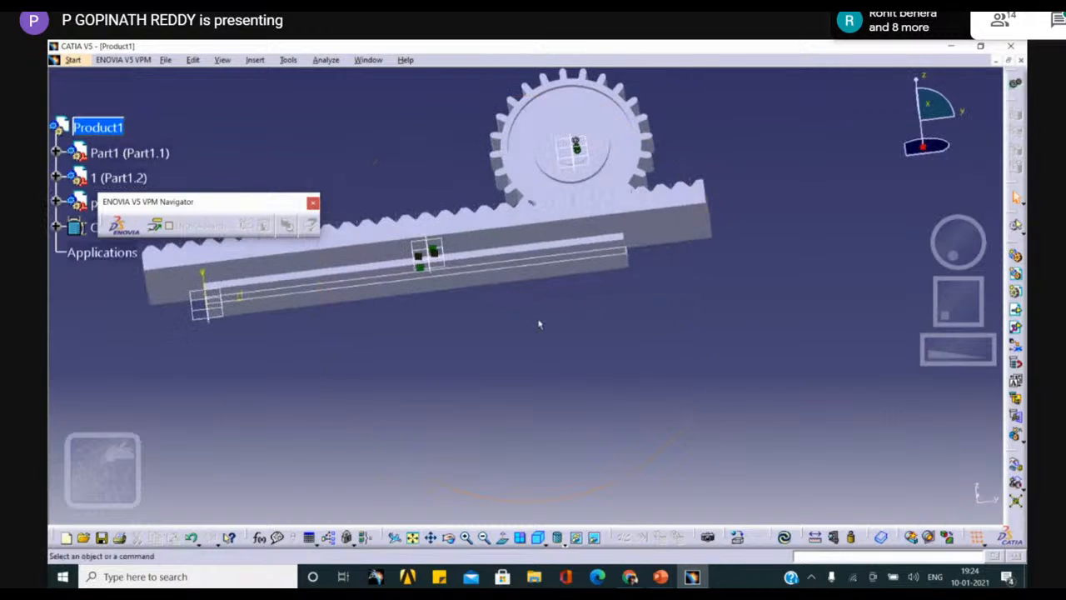
{"action": "middle_click_drag", "start_coordinate": [538, 324], "coordinate": [497, 377]}
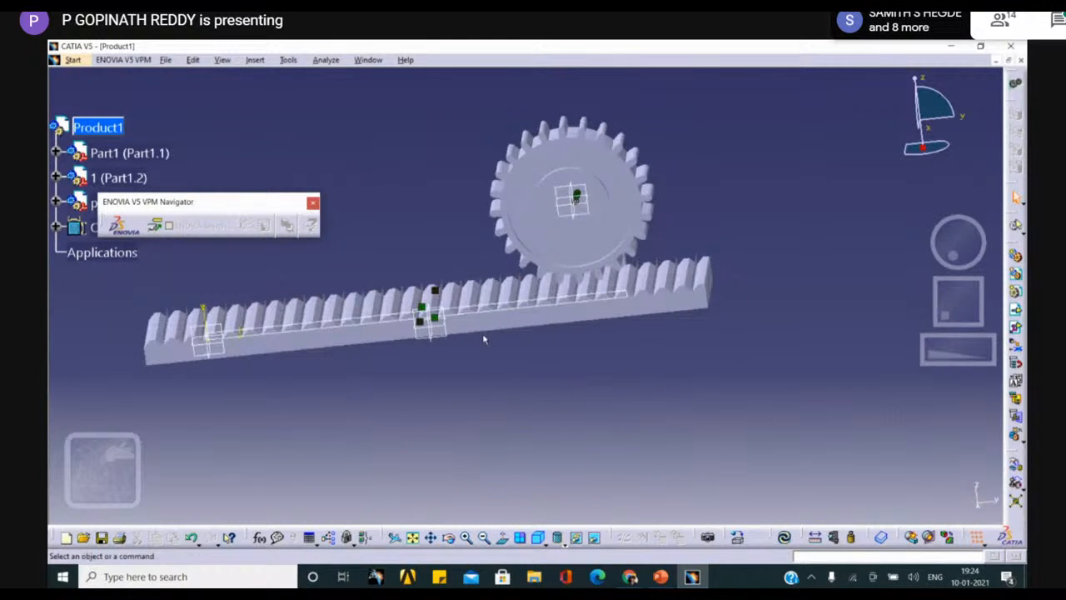
{"action": "scroll", "coordinate": [352, 206], "scroll_direction": "down", "scroll_amount": 2}
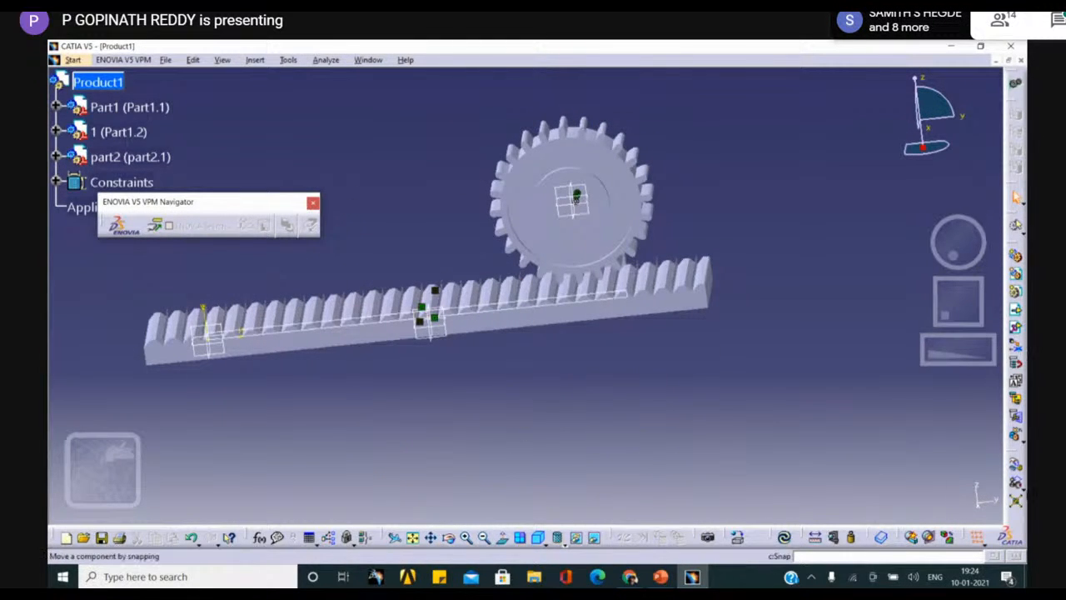
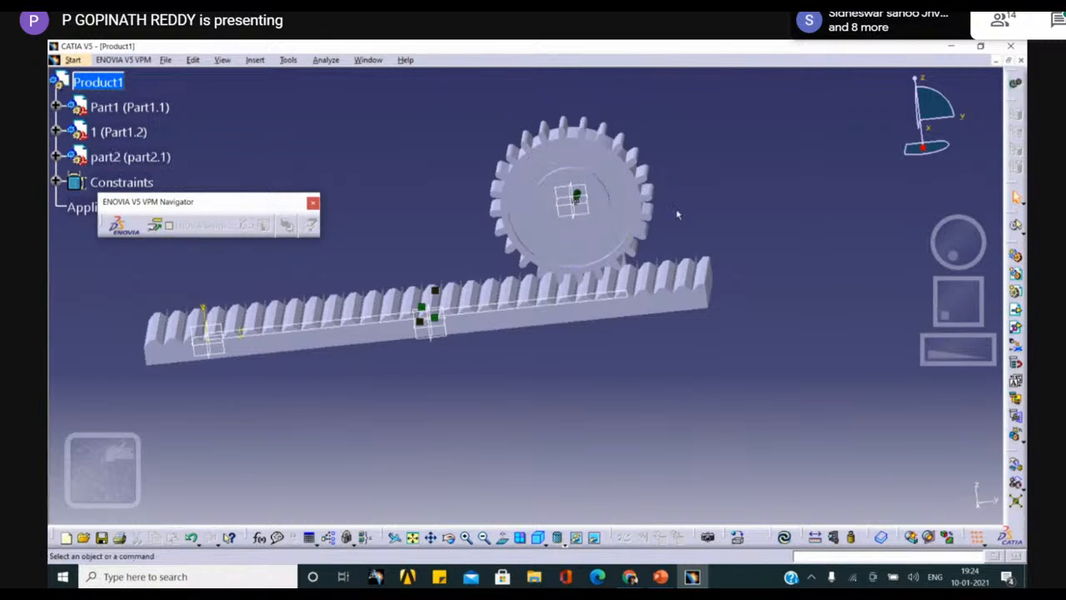
Step: Switch from Assembly Design to the DMU Kinematics workbench under Digital Mockup for the rack and pinion product
{"action": "left_click", "coordinate": [72, 60]}
{"action": "mouse_move", "coordinate": [208, 101]}
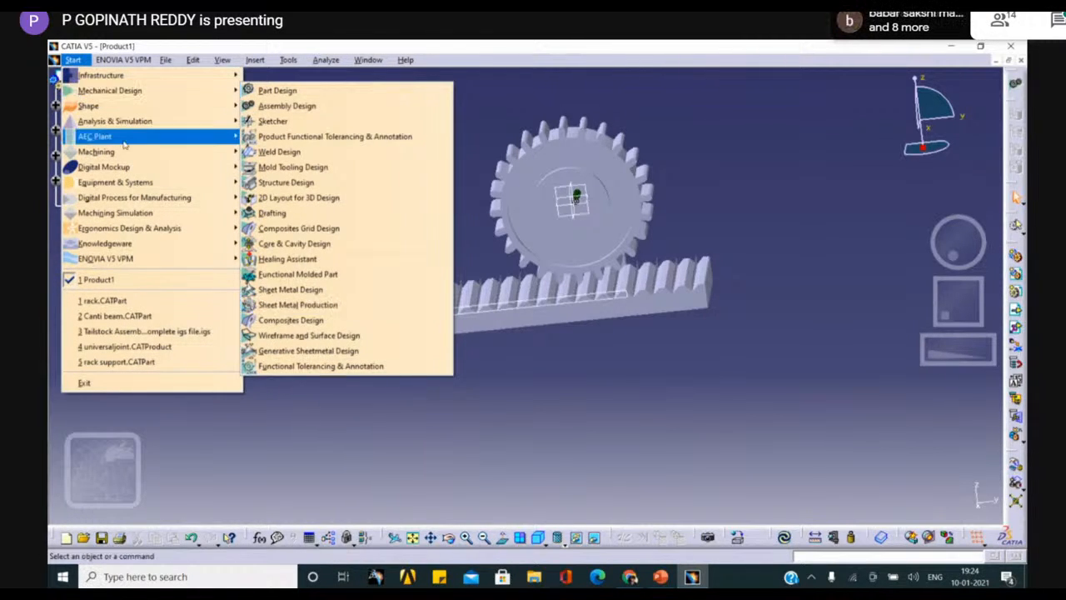
{"action": "mouse_move", "coordinate": [175, 121]}
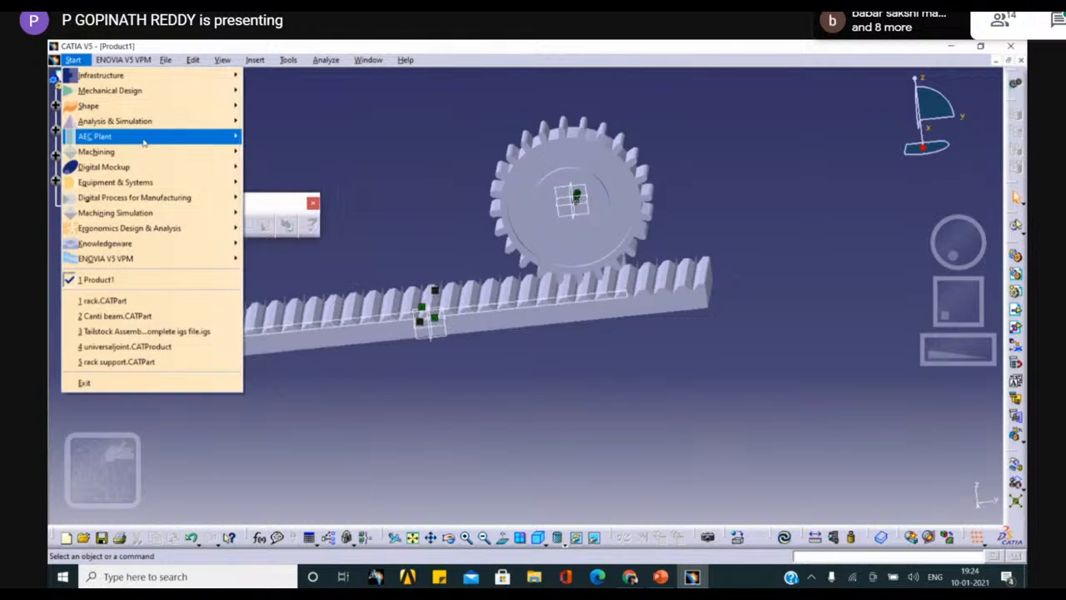
{"action": "mouse_move", "coordinate": [133, 167]}
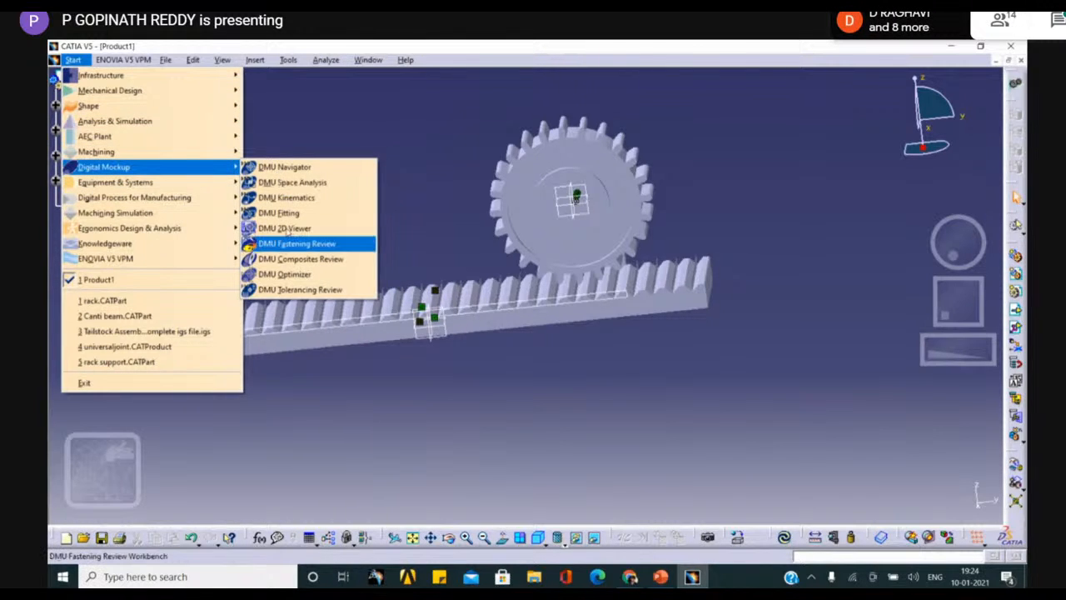
{"action": "left_click", "coordinate": [288, 199]}
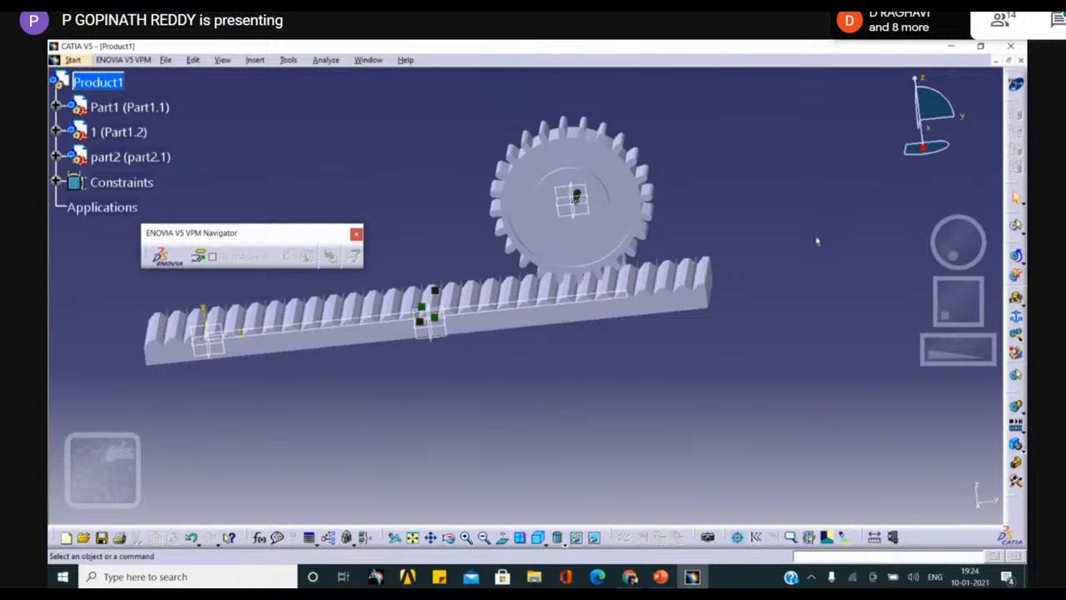
{"action": "middle_click_drag", "start_coordinate": [816, 240], "coordinate": [743, 304]}
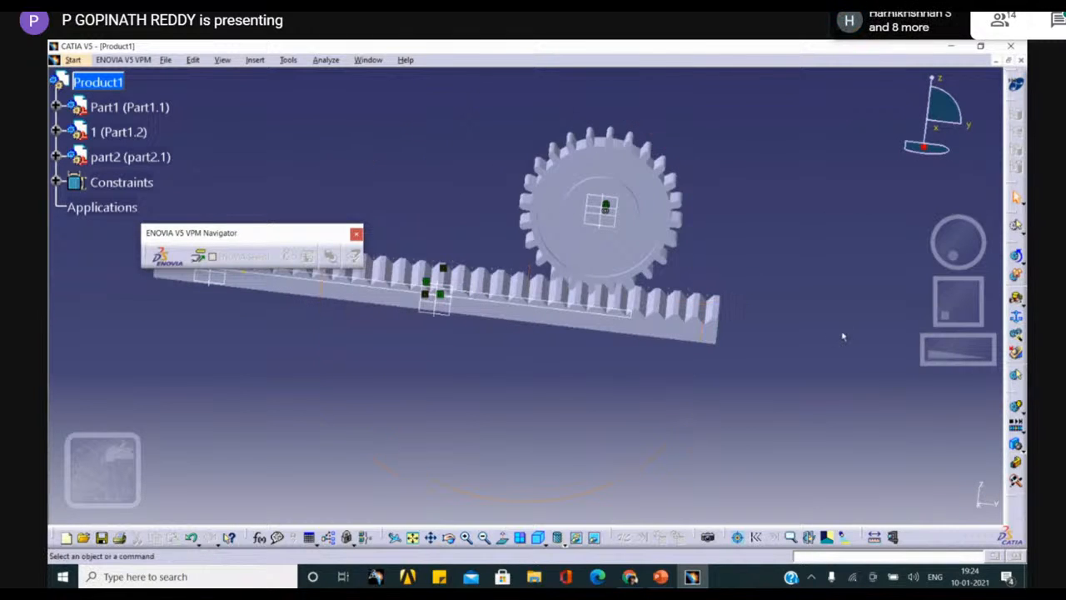
Step: Start a Rack joint and create a new mechanism for it, keeping the default name Mechanism.1
{"action": "left_click", "coordinate": [1016, 314]}
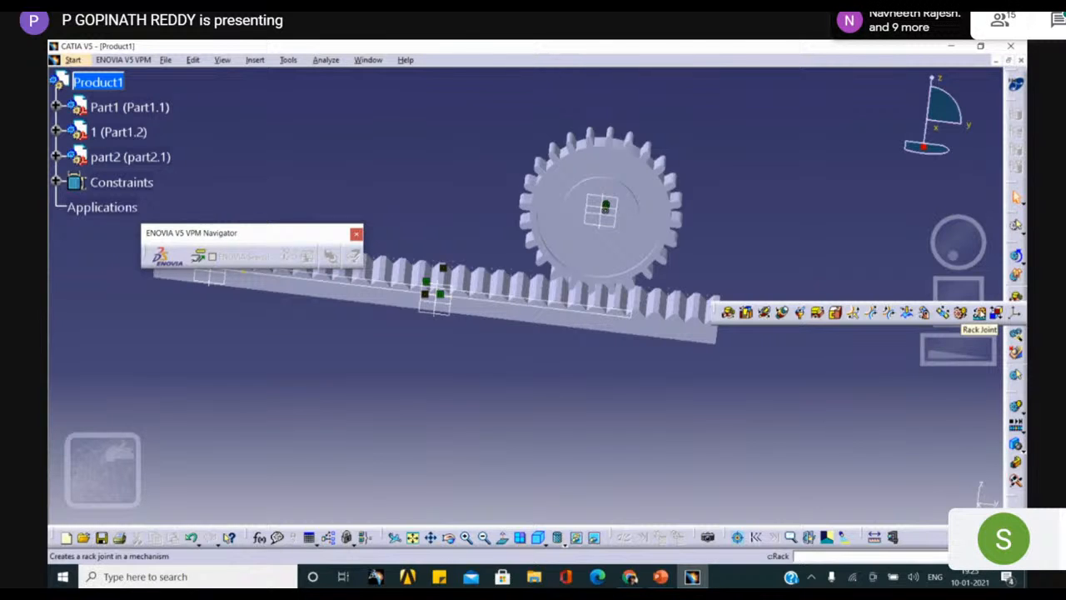
{"action": "left_click", "coordinate": [978, 312]}
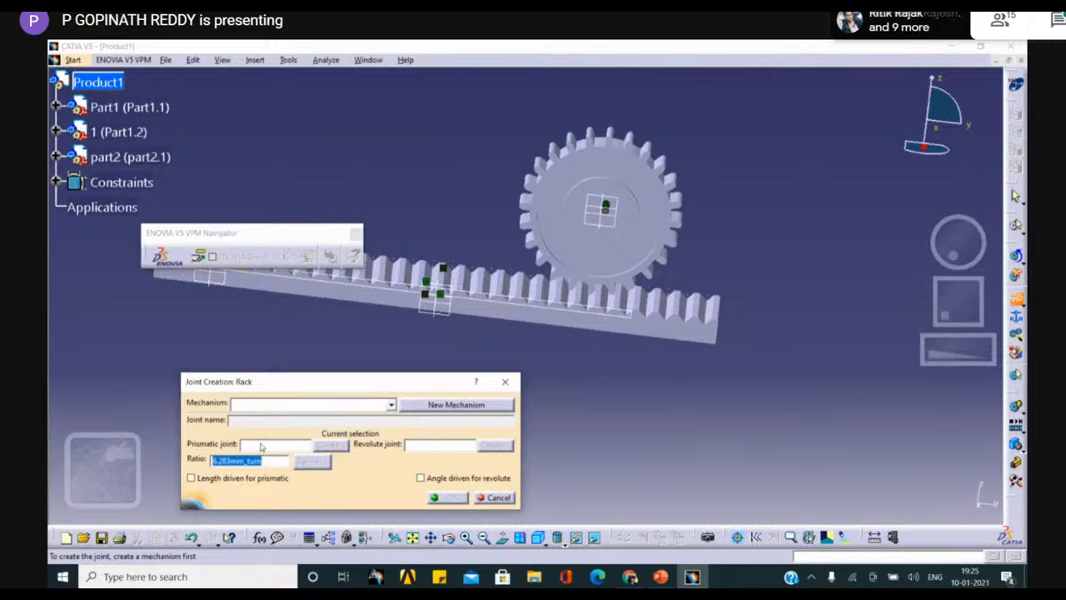
{"action": "left_click", "coordinate": [440, 403]}
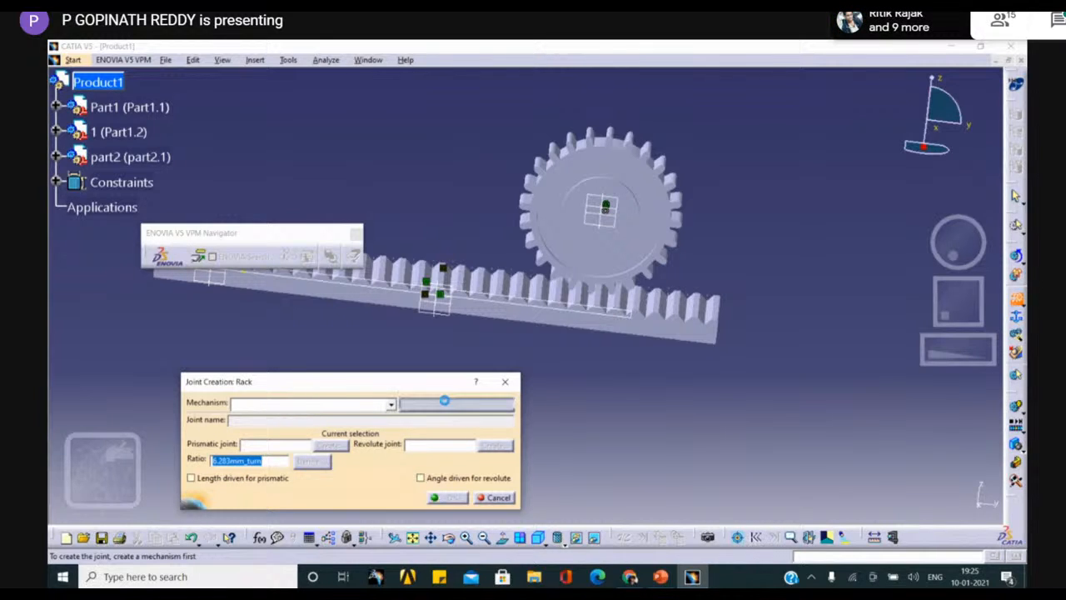
{"action": "left_click", "coordinate": [909, 502]}
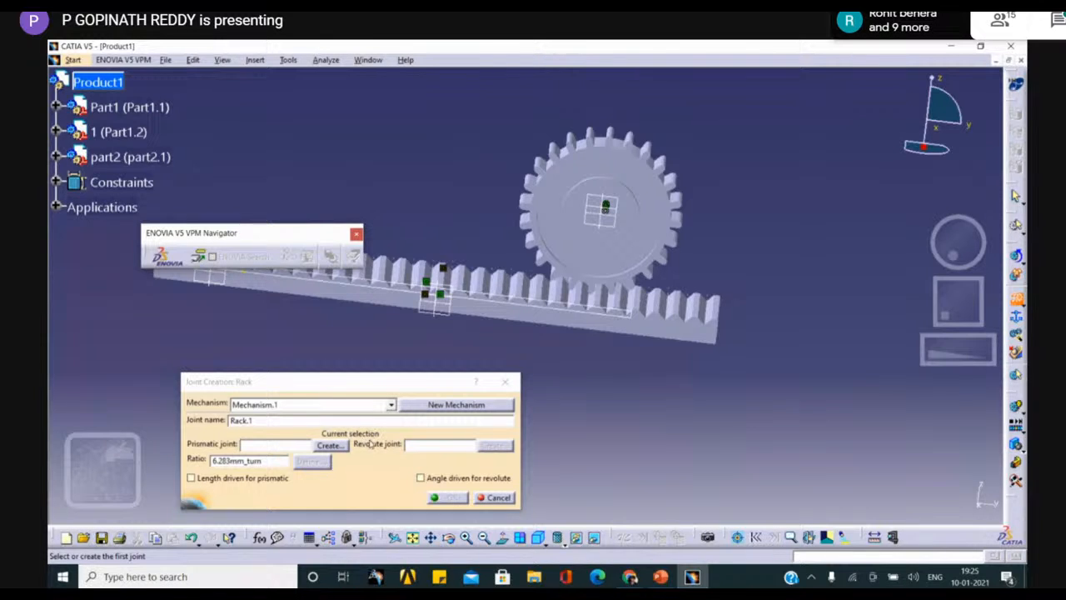
{"action": "left_click", "coordinate": [1020, 301]}
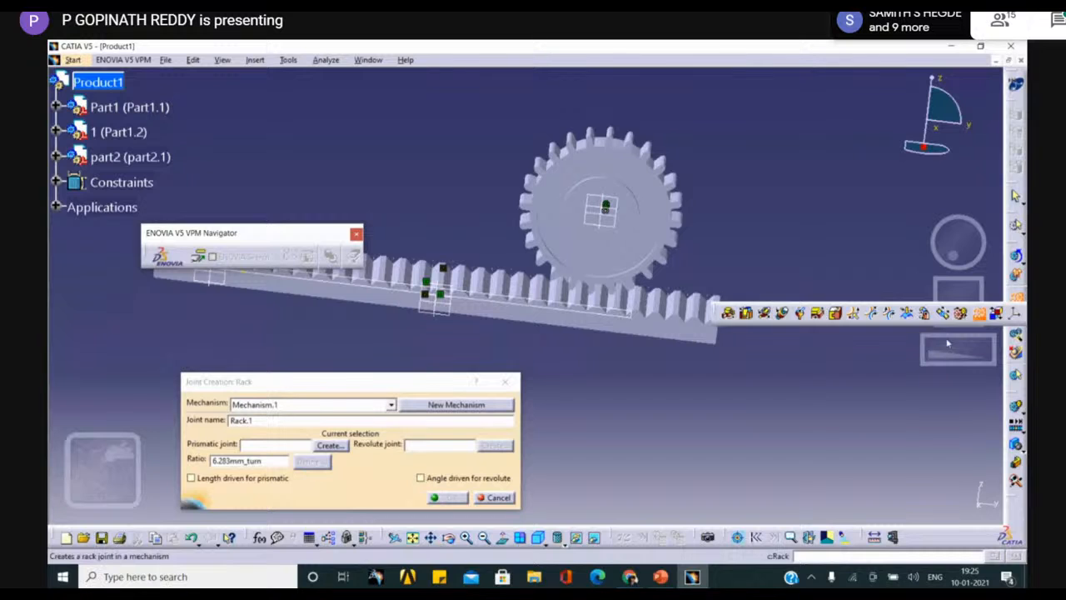
Step: Create the rack joint's prismatic joint from parallel lengthwise edges and matching planar faces of the rack and the pinion support
{"action": "left_click", "coordinate": [328, 445]}
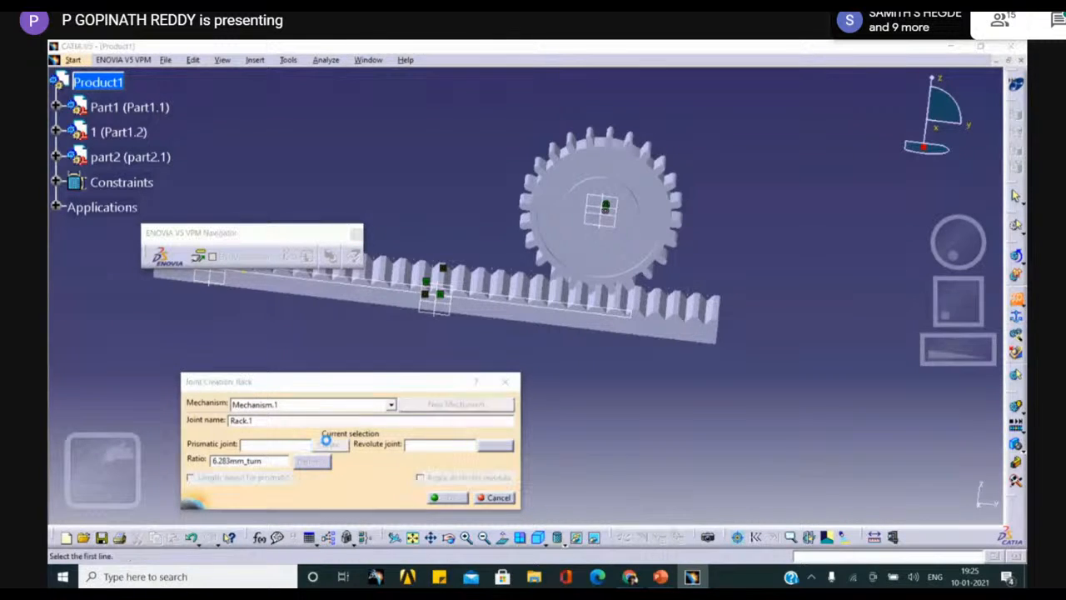
{"action": "middle_click_drag", "start_coordinate": [703, 258], "coordinate": [665, 208]}
{"action": "left_click", "coordinate": [663, 213]}
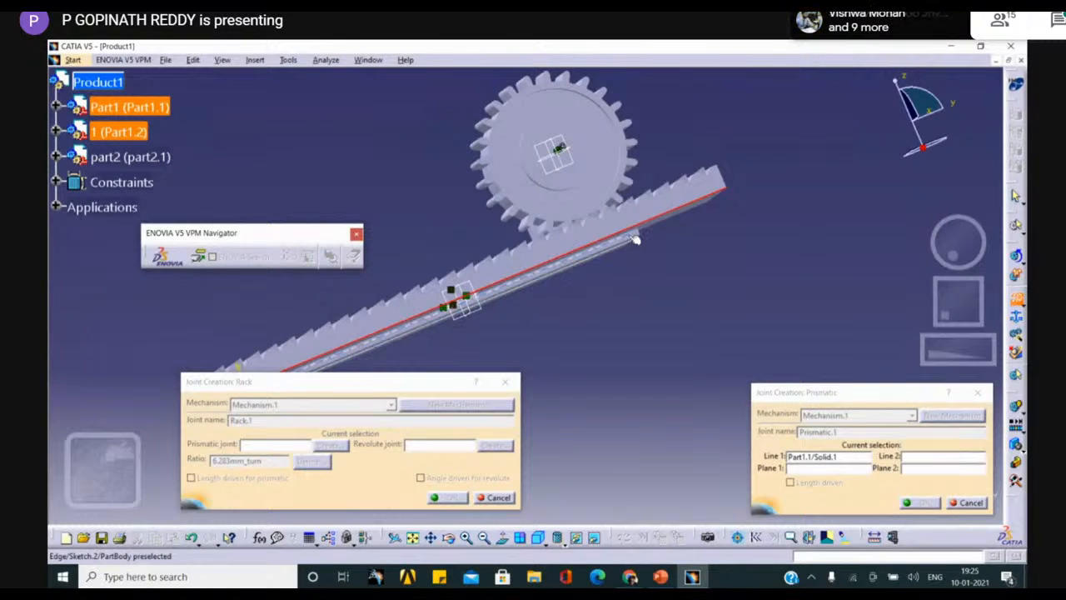
{"action": "middle_click_drag", "start_coordinate": [666, 257], "coordinate": [547, 321]}
{"action": "left_click", "coordinate": [612, 181]}
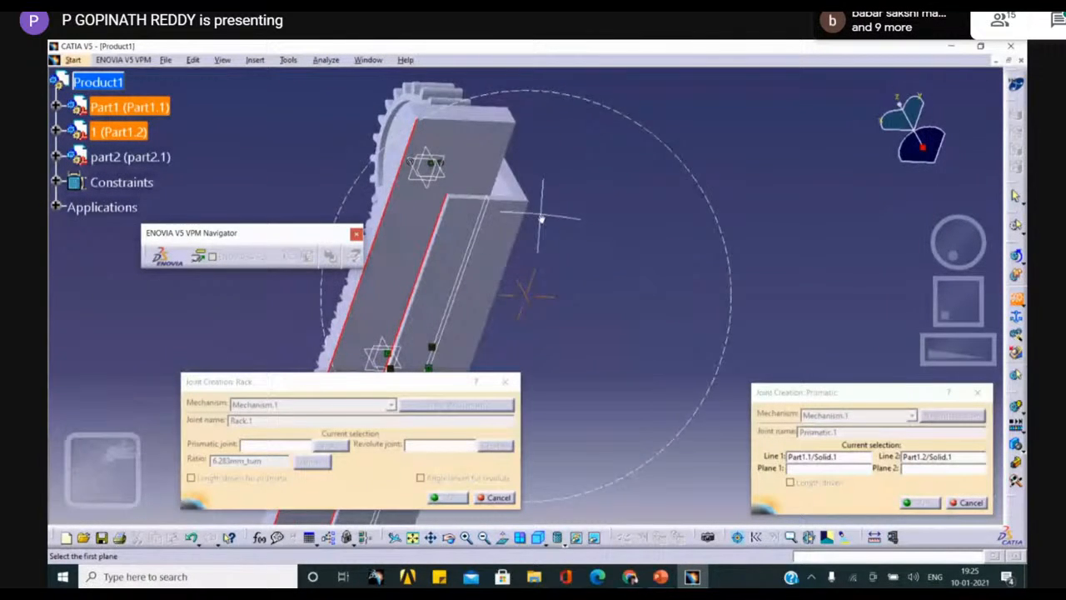
{"action": "left_click", "coordinate": [460, 163]}
{"action": "middle_click_drag", "start_coordinate": [578, 160], "coordinate": [477, 349]}
{"action": "left_click", "coordinate": [477, 348]}
{"action": "middle_click_drag", "start_coordinate": [547, 369], "coordinate": [752, 339]}
{"action": "left_click", "coordinate": [919, 502]}
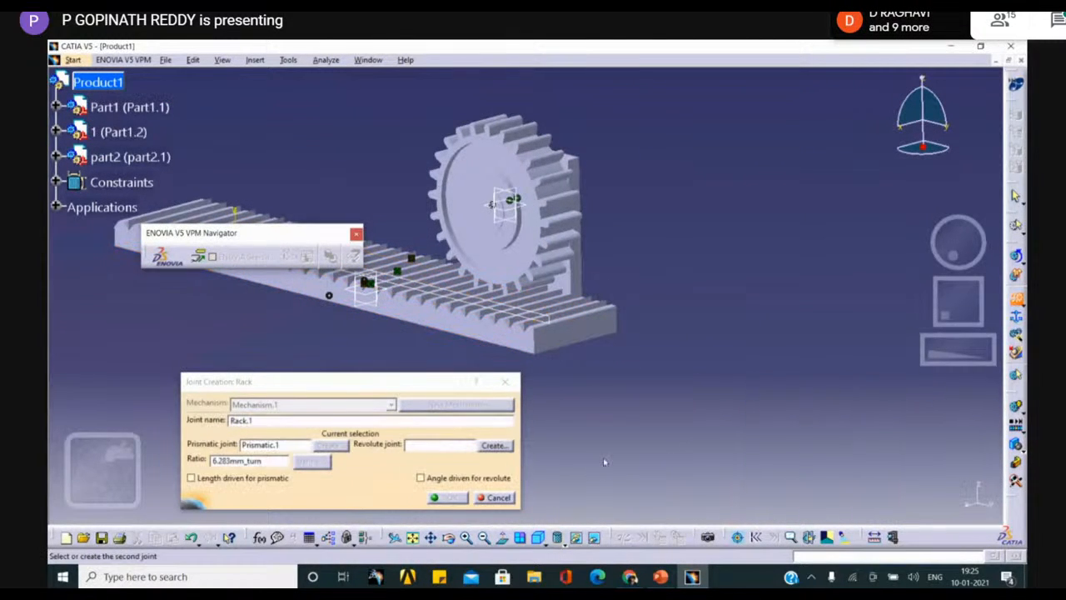
Step: Start the rack joint's revolute joint, hide the pinion, and pick the support shaft's axis and the pinion's bore axis as its lines
{"action": "left_click", "coordinate": [494, 445]}
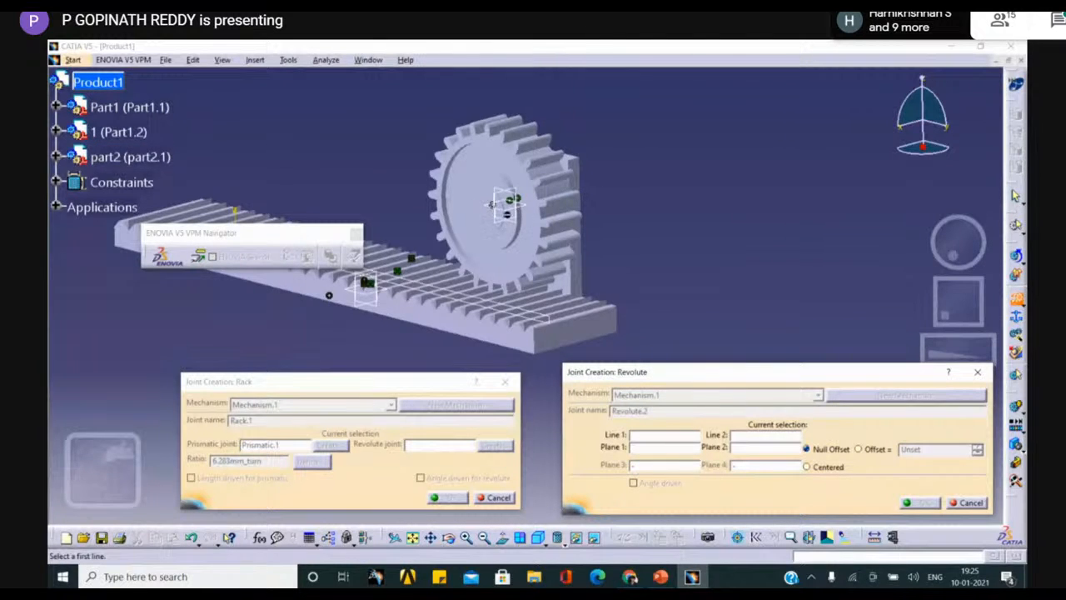
{"action": "right_click", "coordinate": [519, 168]}
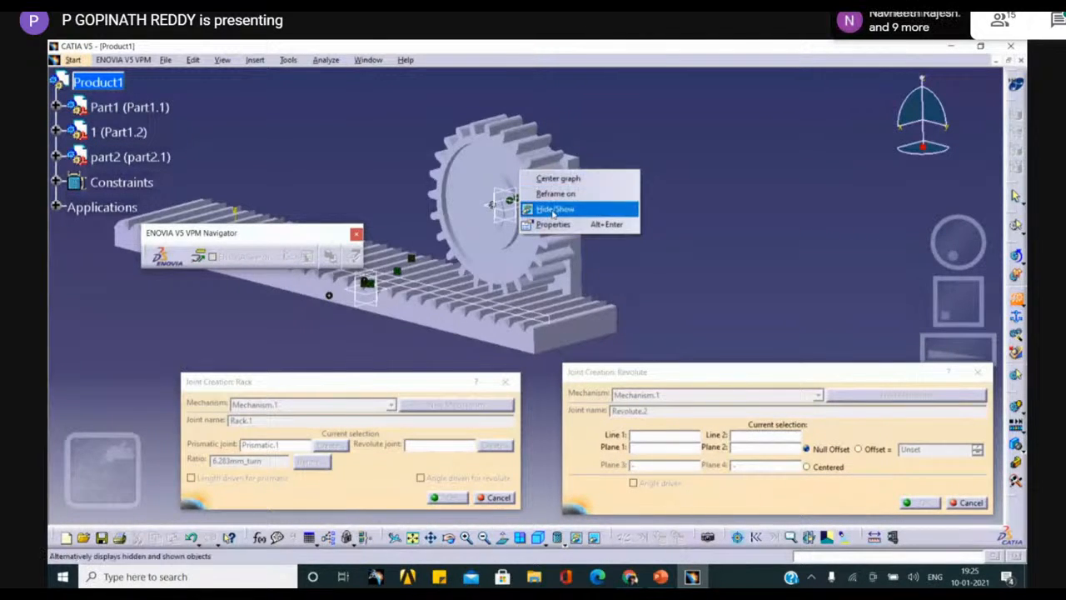
{"action": "left_click", "coordinate": [550, 208]}
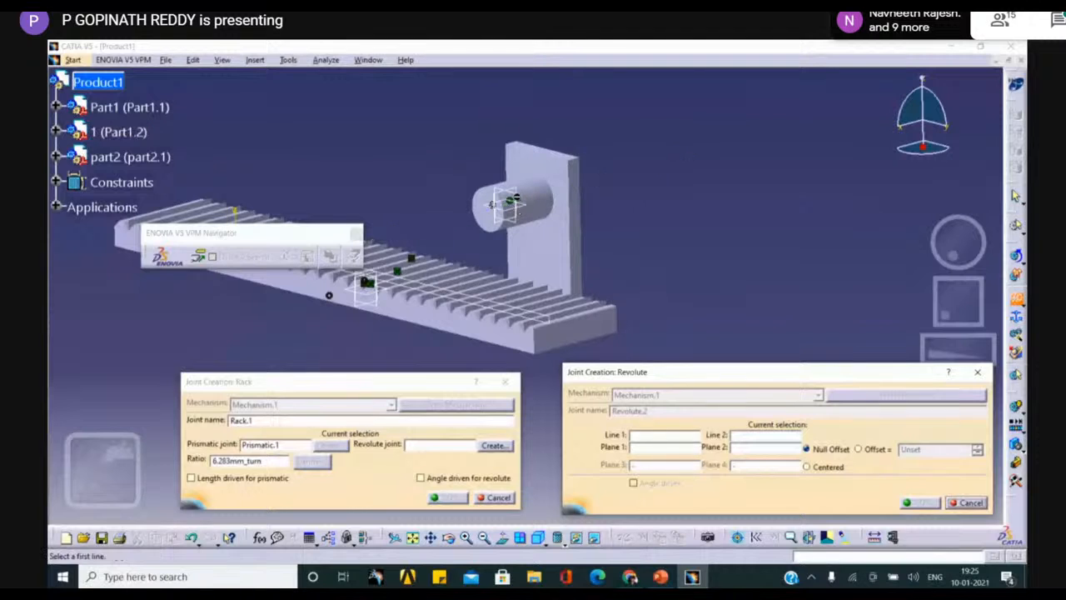
{"action": "left_click", "coordinate": [493, 204]}
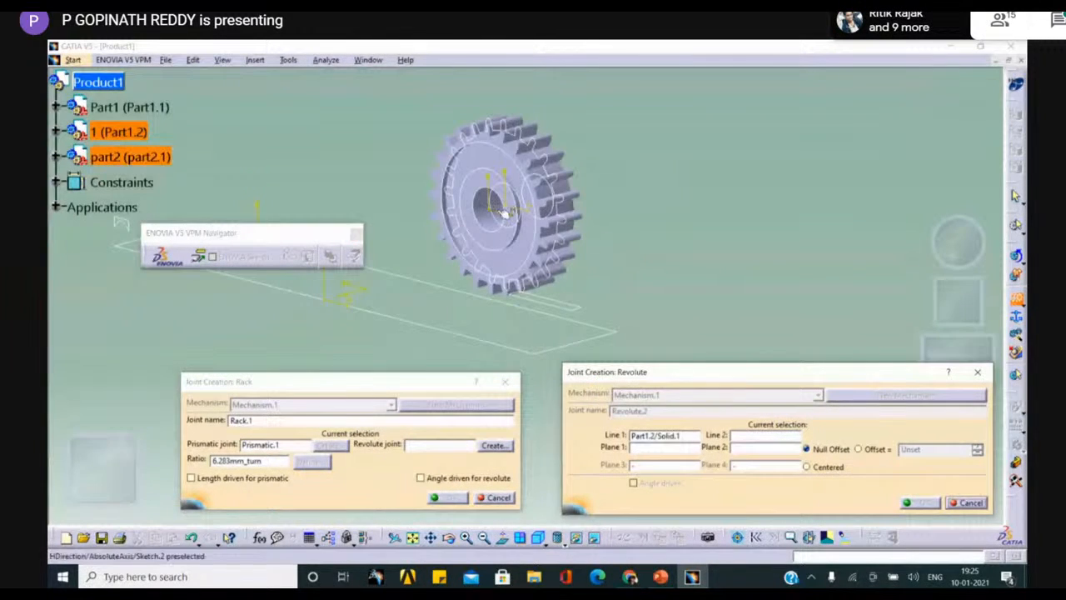
{"action": "left_click", "coordinate": [558, 278]}
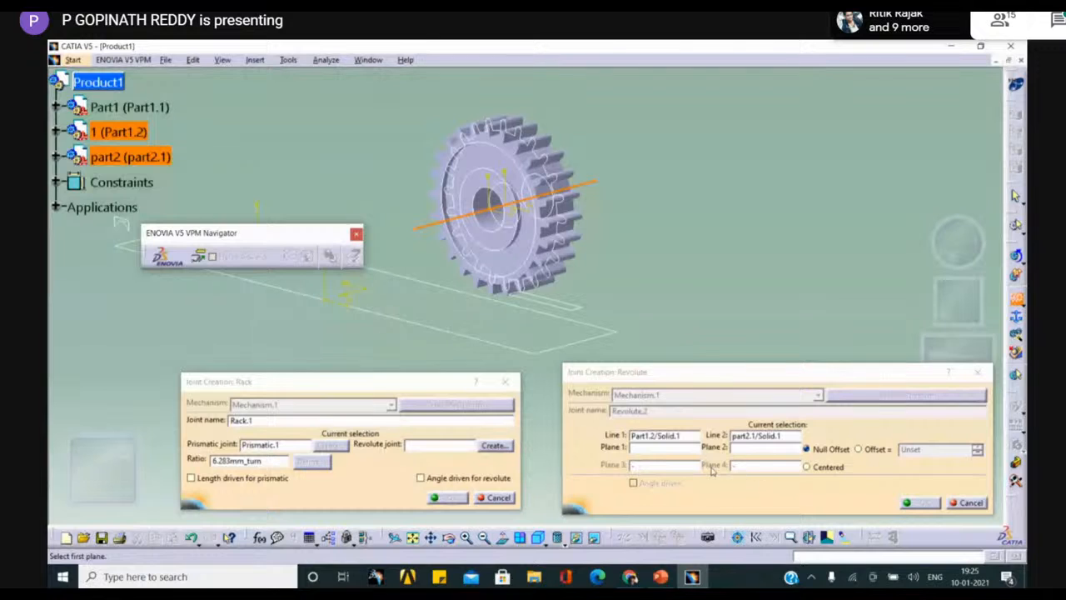
Step: Show the pinion again, pick facing planes on the support and pinion, and create the revolute joint with Null Offset
{"action": "right_click", "coordinate": [517, 185]}
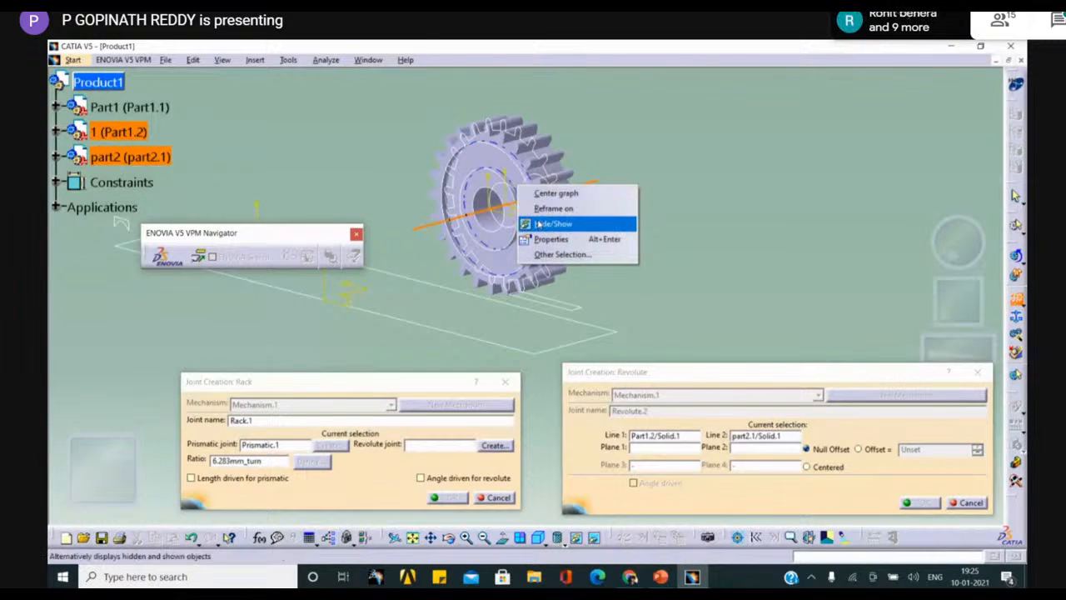
{"action": "left_click", "coordinate": [540, 223]}
{"action": "left_click", "coordinate": [593, 537]}
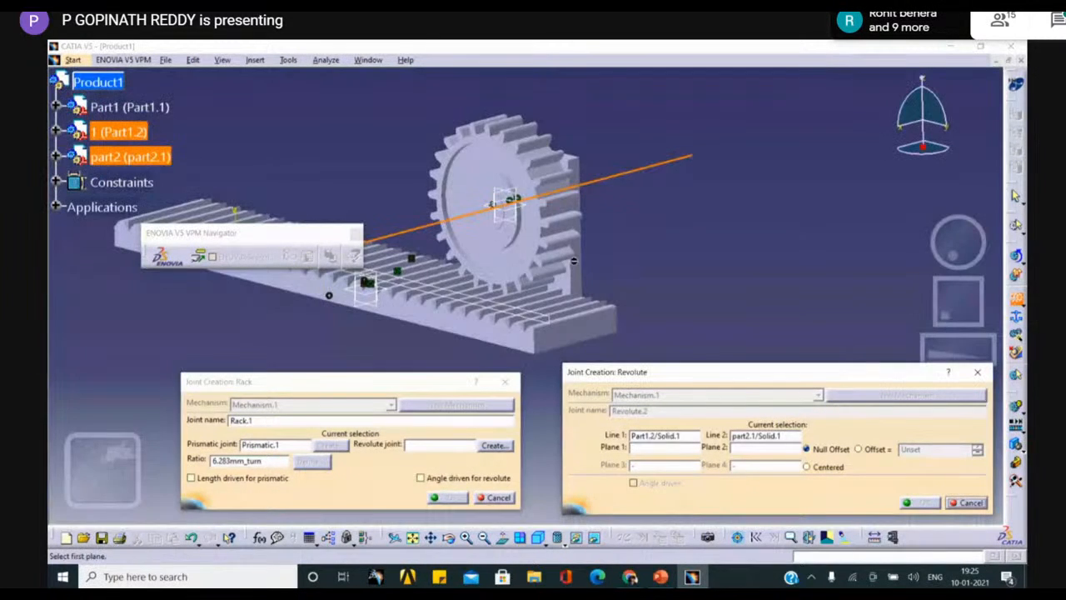
{"action": "left_click", "coordinate": [570, 287]}
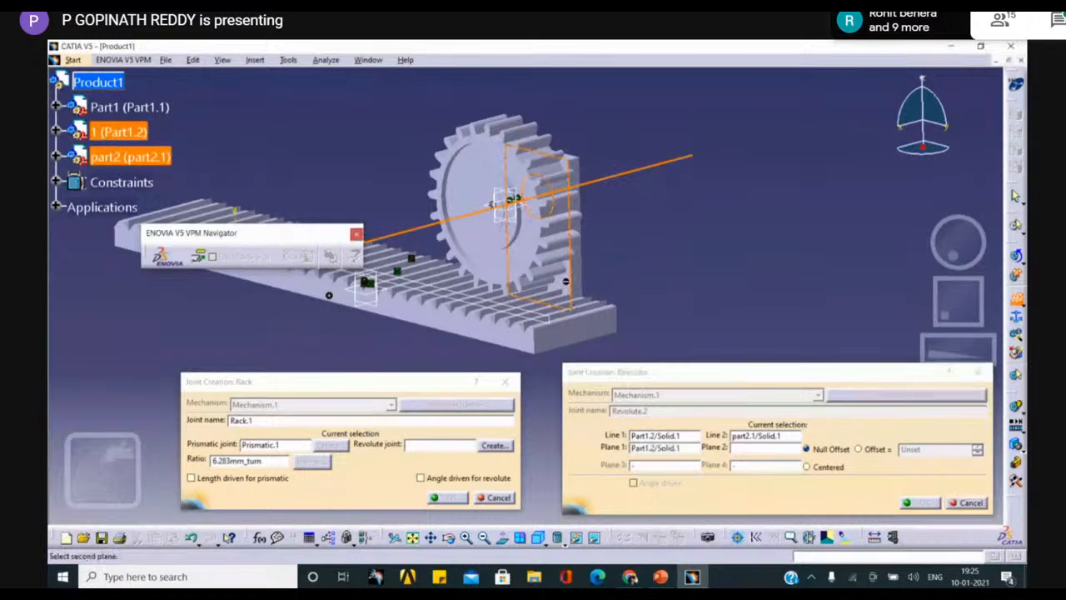
{"action": "middle_click_drag", "start_coordinate": [570, 287], "coordinate": [407, 320]}
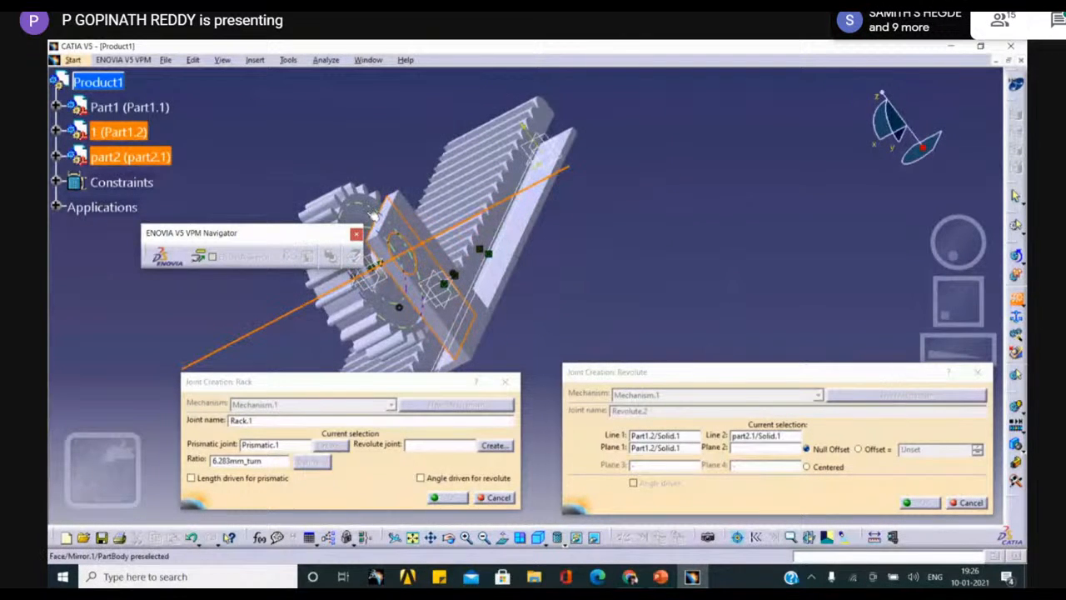
{"action": "left_click", "coordinate": [404, 316]}
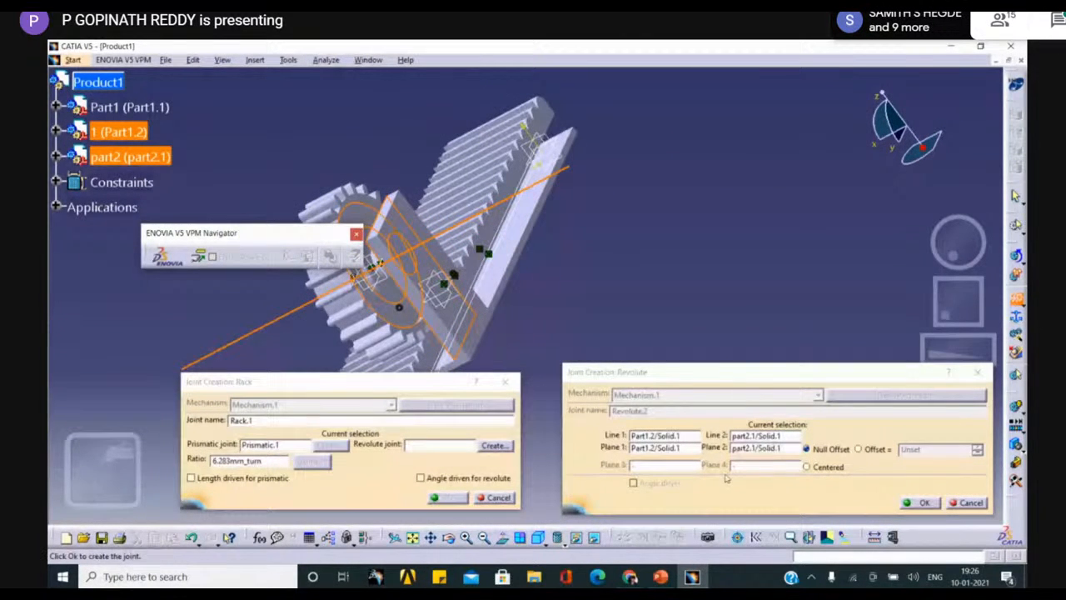
{"action": "left_click", "coordinate": [916, 502]}
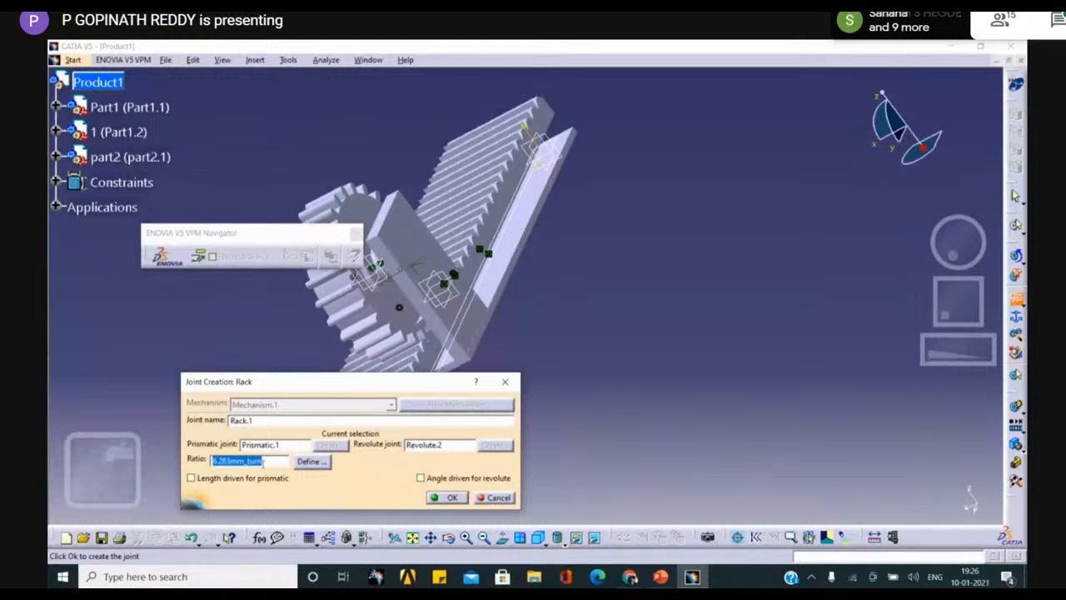
Step: Define the rack joint's ratio from a 50 mm radius circular edge on the pinion's teeth, giving 314.159 mm per turn
{"action": "left_click", "coordinate": [309, 461]}
{"action": "middle_click_drag", "start_coordinate": [517, 265], "coordinate": [727, 205]}
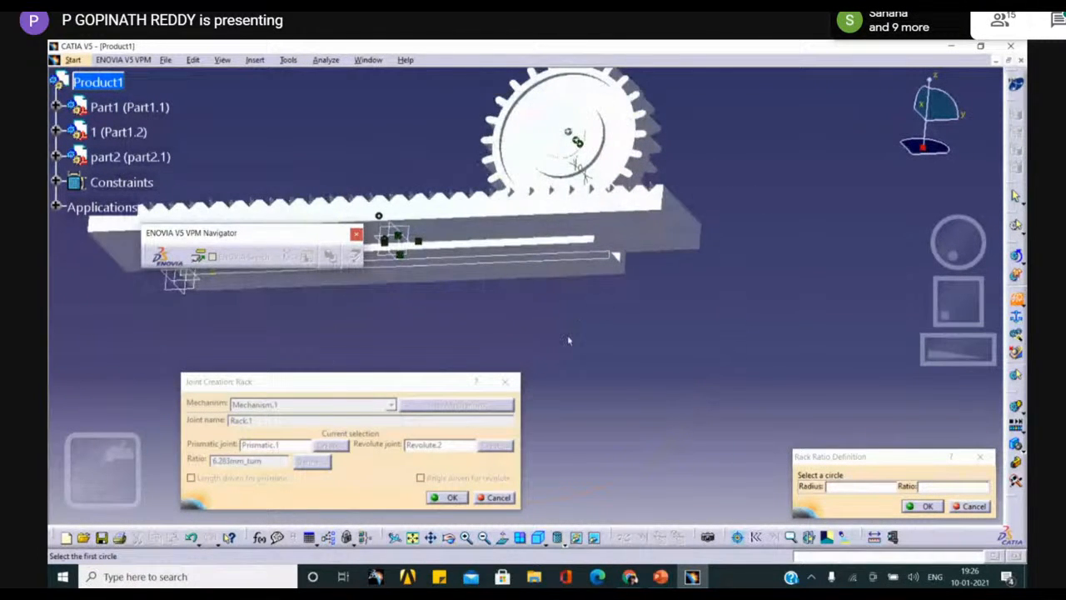
{"action": "middle_click_drag", "start_coordinate": [567, 335], "coordinate": [612, 279]}
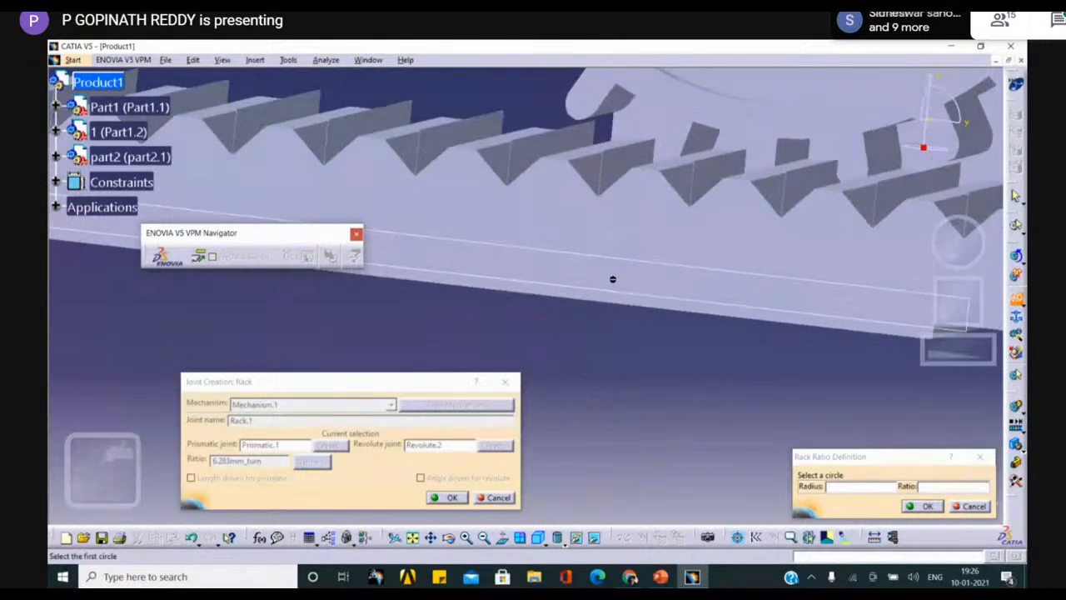
{"action": "left_click", "coordinate": [825, 141]}
{"action": "middle_click_drag", "start_coordinate": [763, 312], "coordinate": [777, 391]}
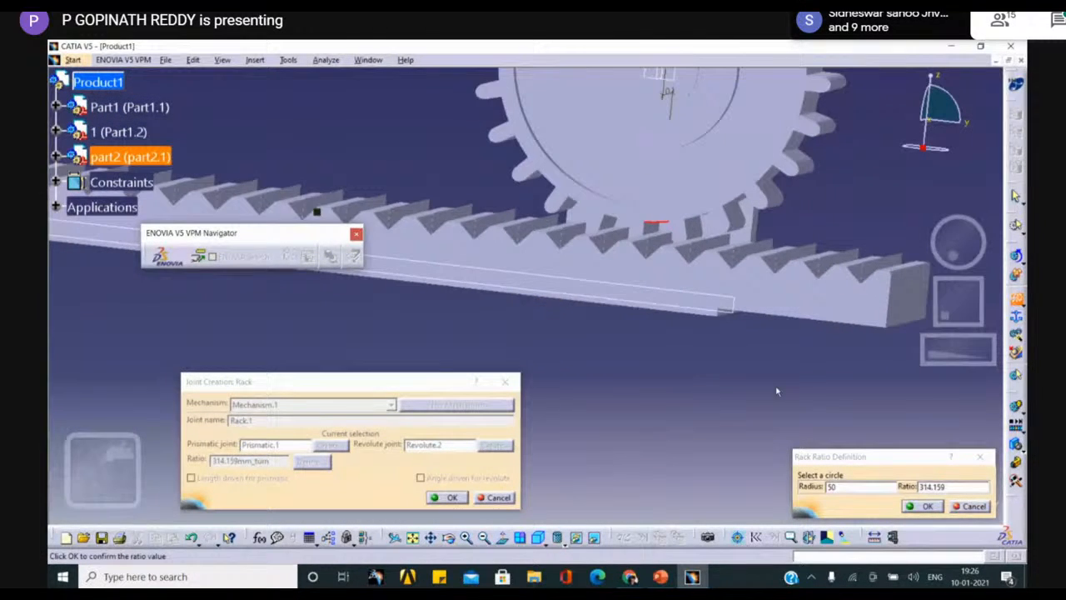
{"action": "left_click", "coordinate": [922, 506]}
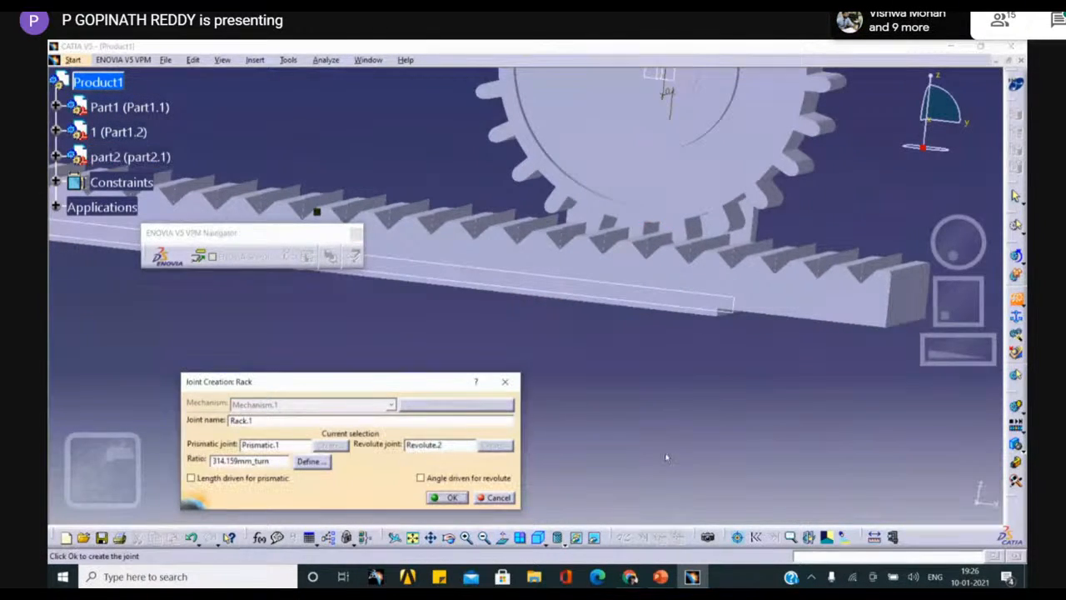
Step: Make the rack joint length driven for the prismatic joint and create it
{"action": "left_click", "coordinate": [190, 477]}
{"action": "left_click", "coordinate": [448, 497]}
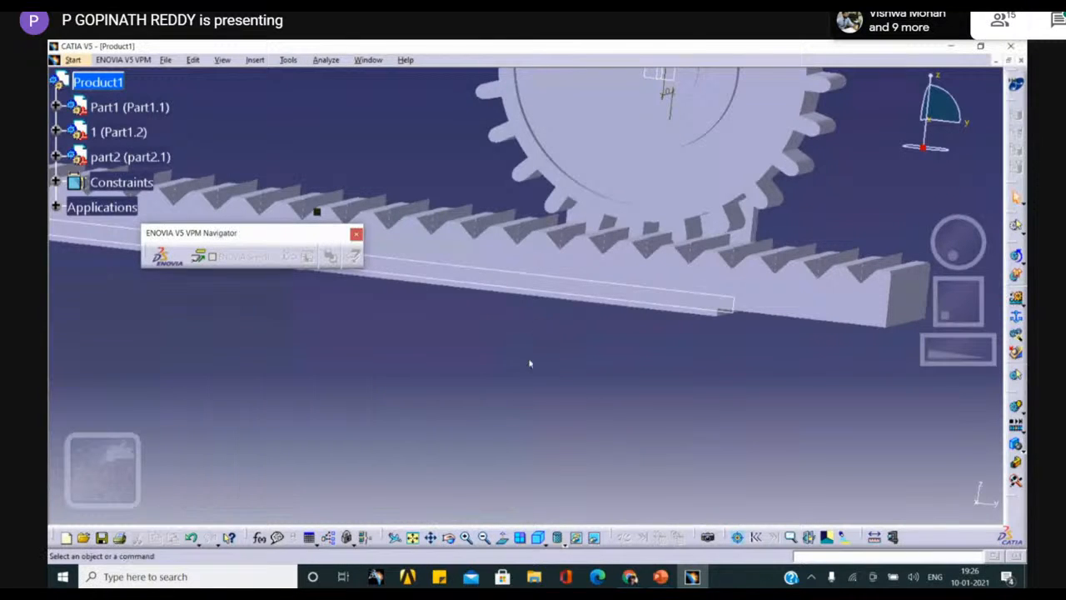
{"action": "middle_click_drag", "start_coordinate": [531, 361], "coordinate": [523, 447]}
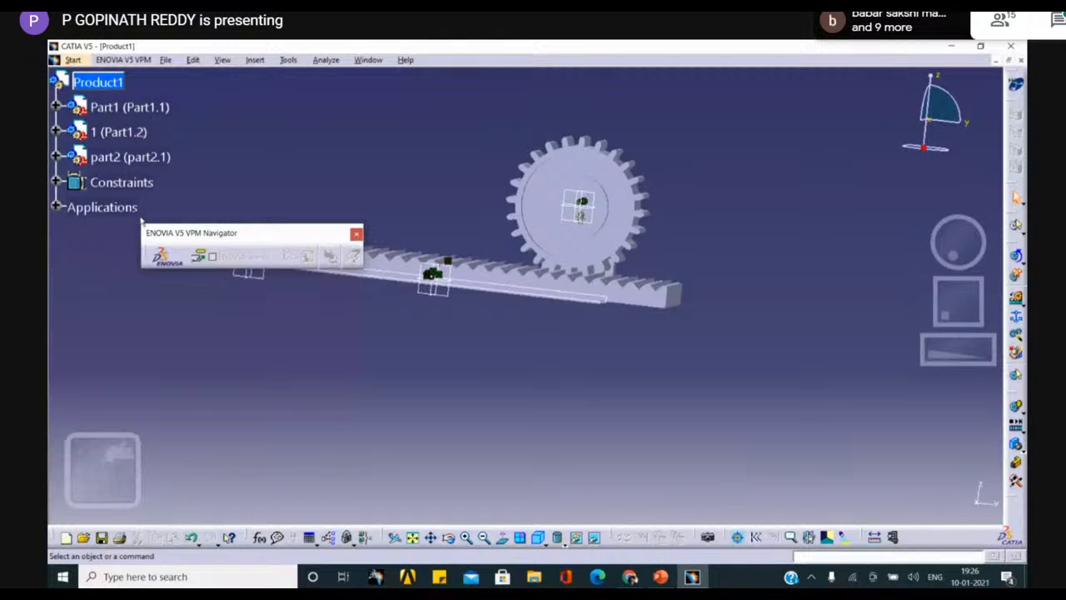
Step: Expand the mechanism in the specification tree and try to simulate Mechanism.1, updating its joint constraints first
{"action": "left_click", "coordinate": [56, 207]}
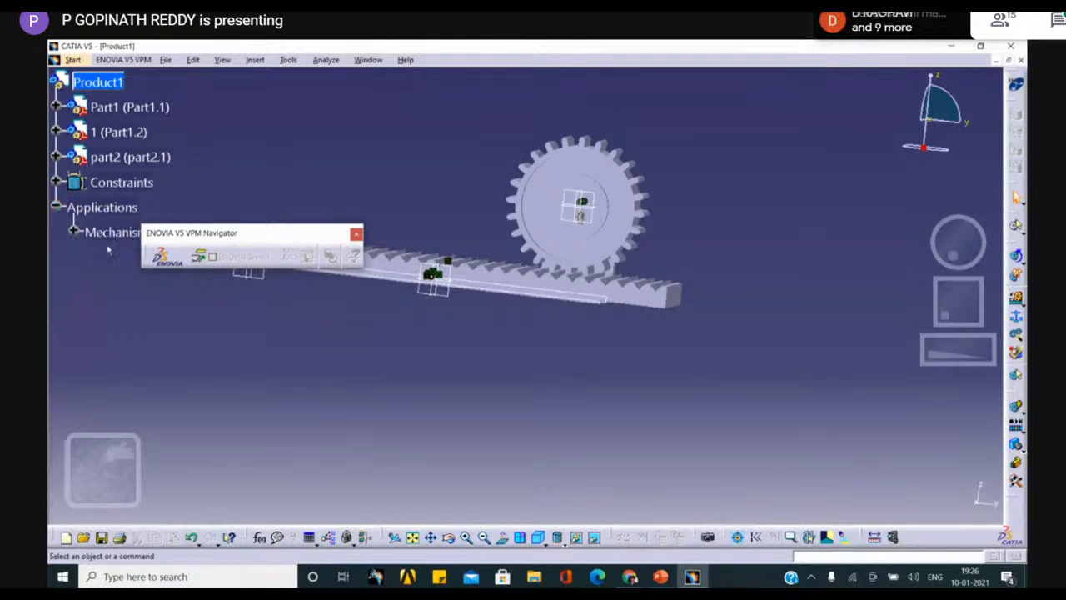
{"action": "left_click", "coordinate": [92, 256]}
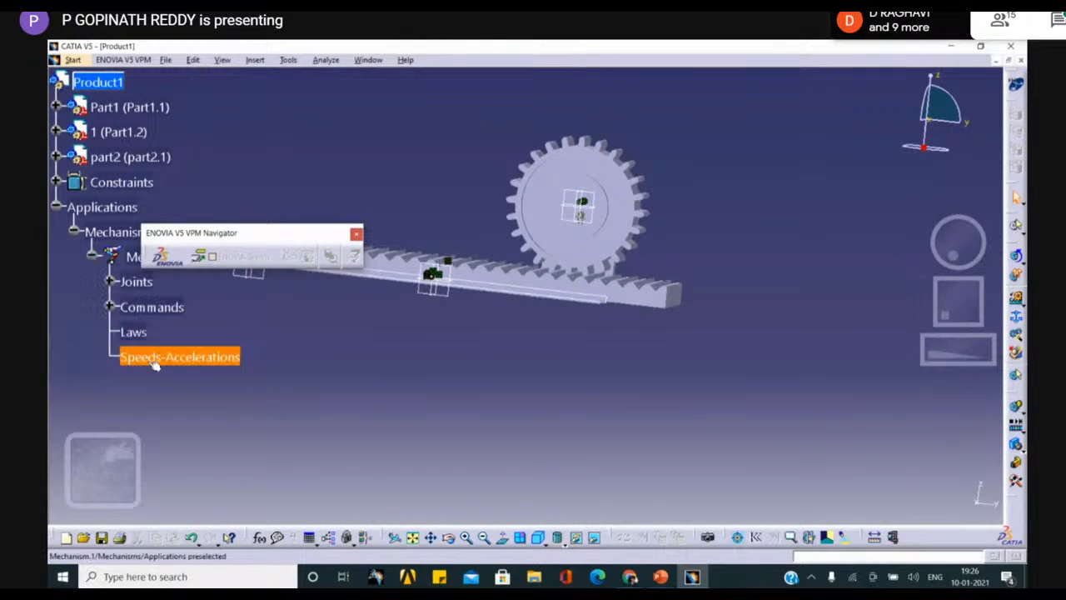
{"action": "double_click", "coordinate": [155, 364]}
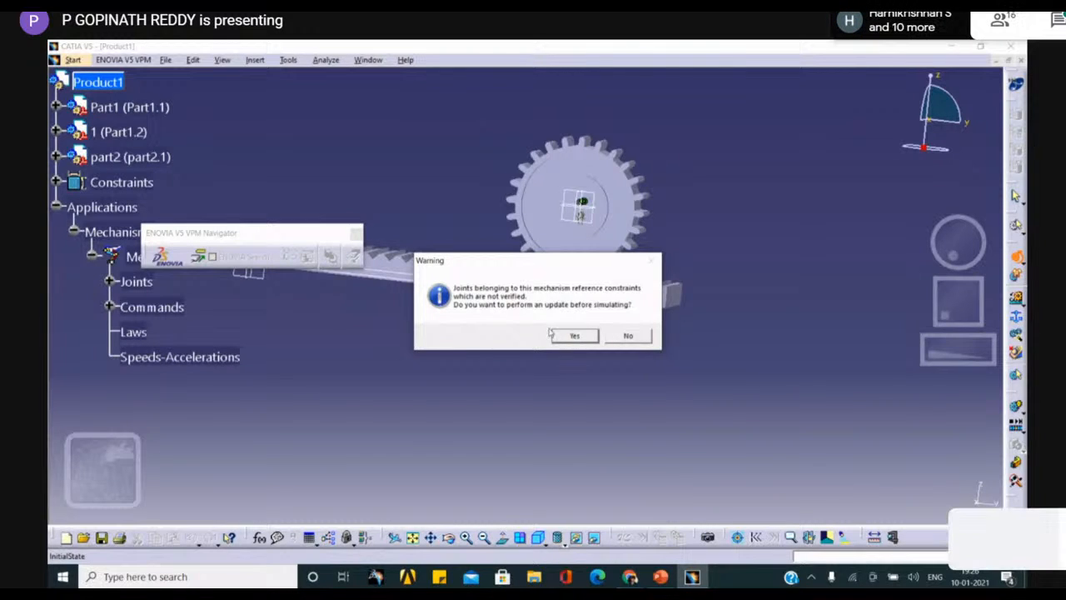
{"action": "left_click", "coordinate": [574, 335]}
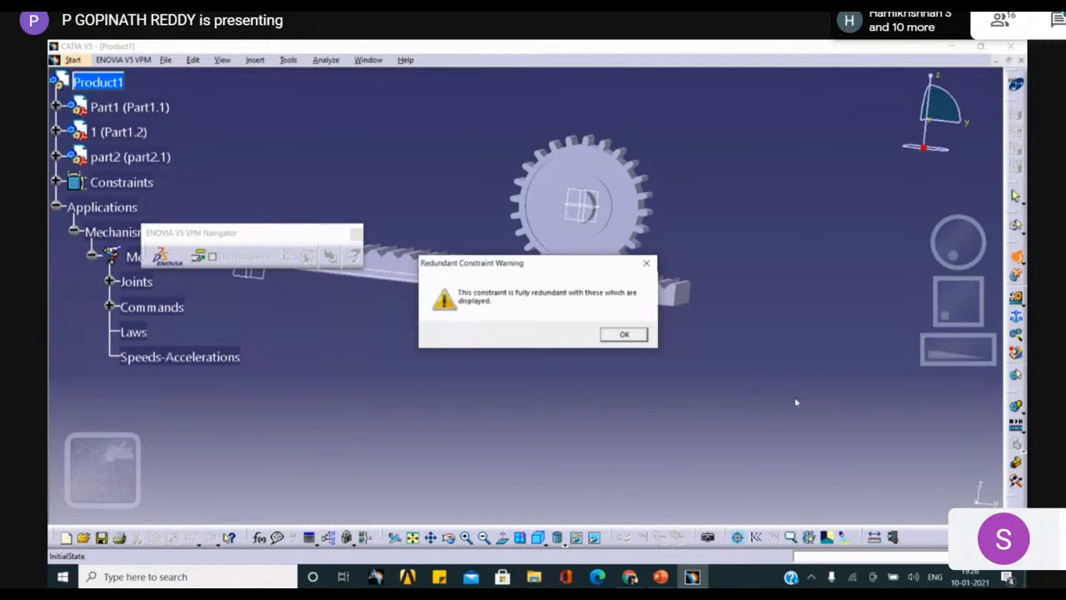
{"action": "left_click", "coordinate": [622, 335]}
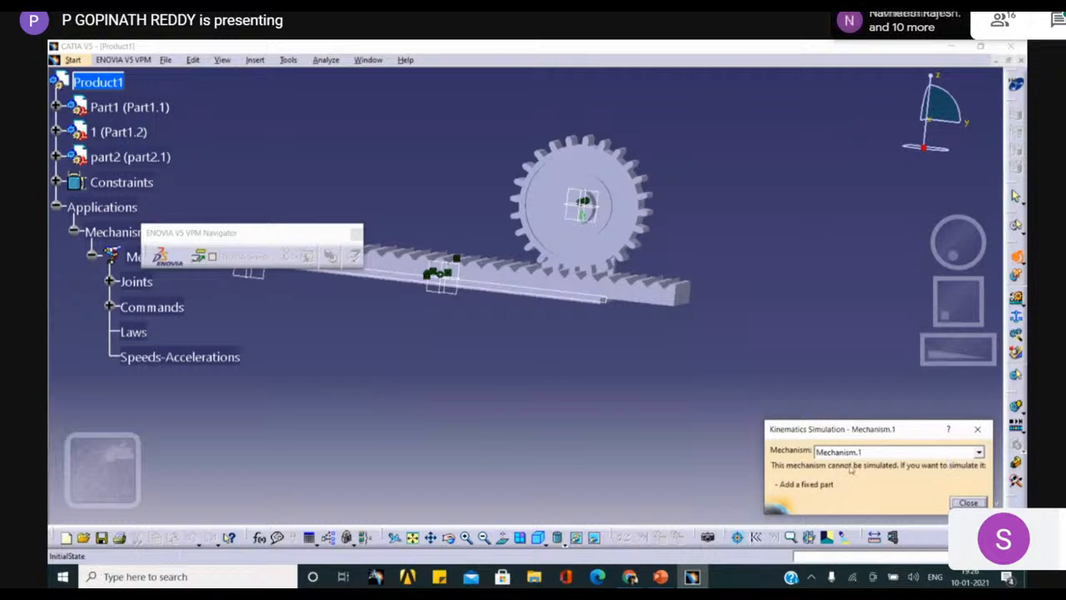
{"action": "left_click", "coordinate": [966, 502]}
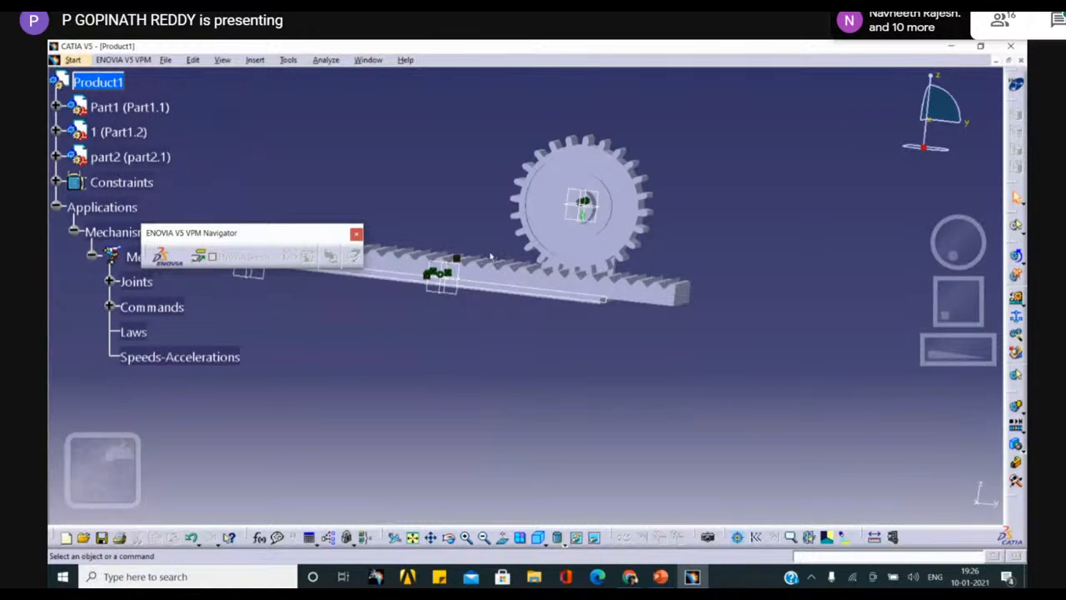
Step: Undo the rack joint and the preceding joint and constraint changes until the pinion is back off its support shaft
{"action": "key", "text": "ctrl+z"}
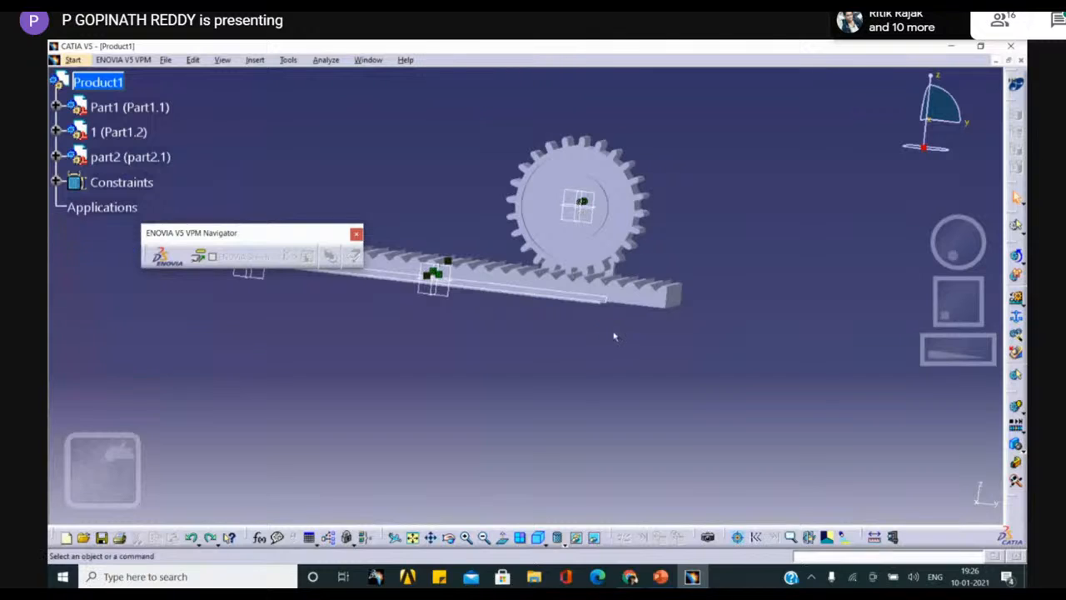
{"action": "key", "text": "ctrl+z"}
{"action": "key", "text": "ctrl+z"}
{"action": "key", "text": "ctrl+z"}
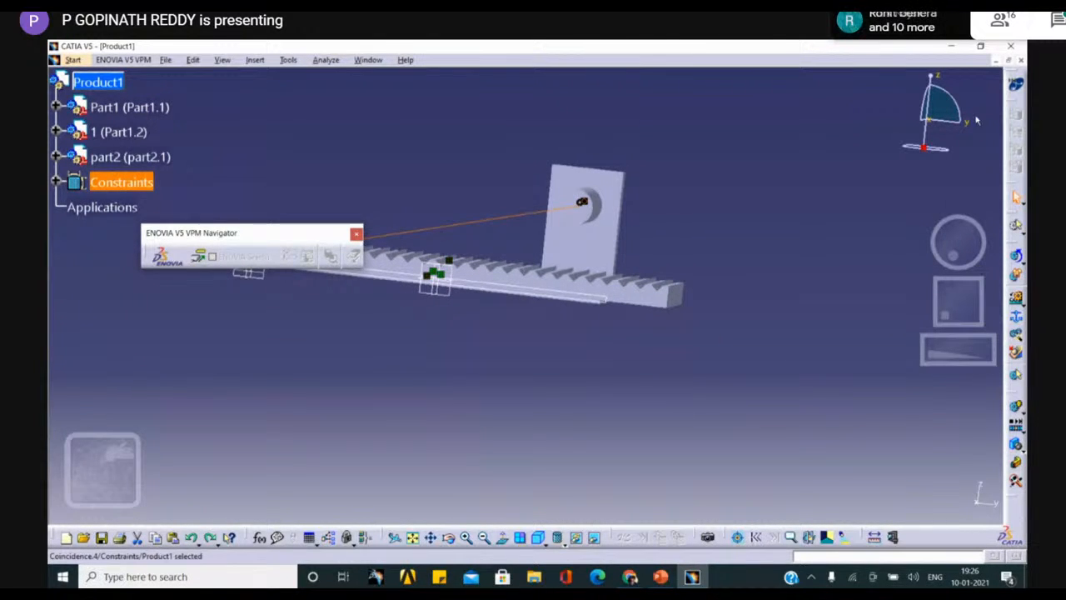
{"action": "key", "text": "ctrl+z"}
{"action": "key", "text": "ctrl+z"}
{"action": "key", "text": "ctrl+z"}
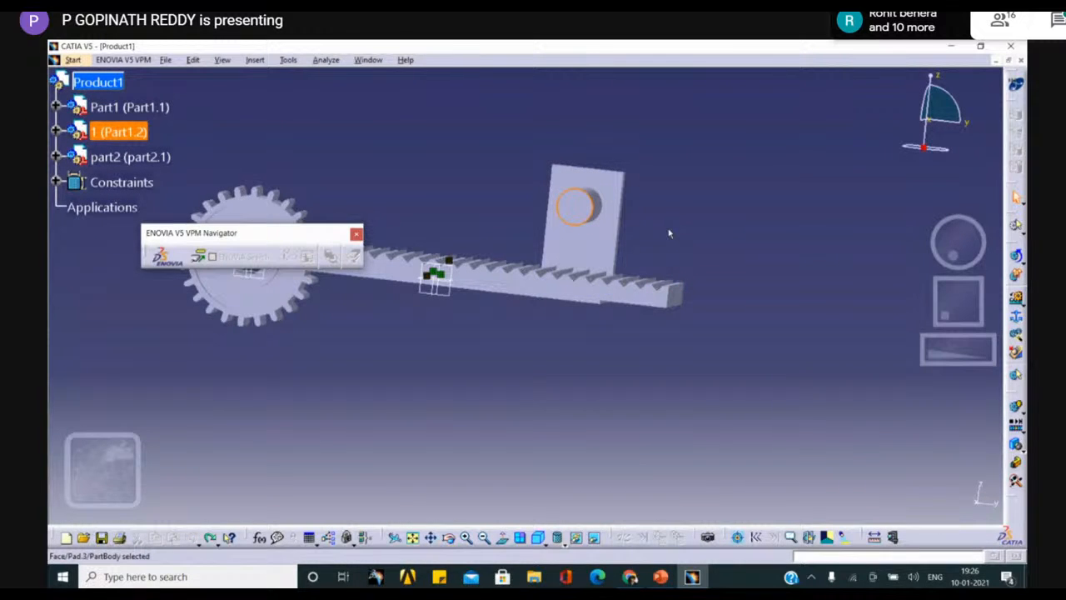
Step: Examine the rack, pinion and pinion support from several sides to check how they are arranged
{"action": "middle_click_drag", "start_coordinate": [466, 352], "coordinate": [573, 421]}
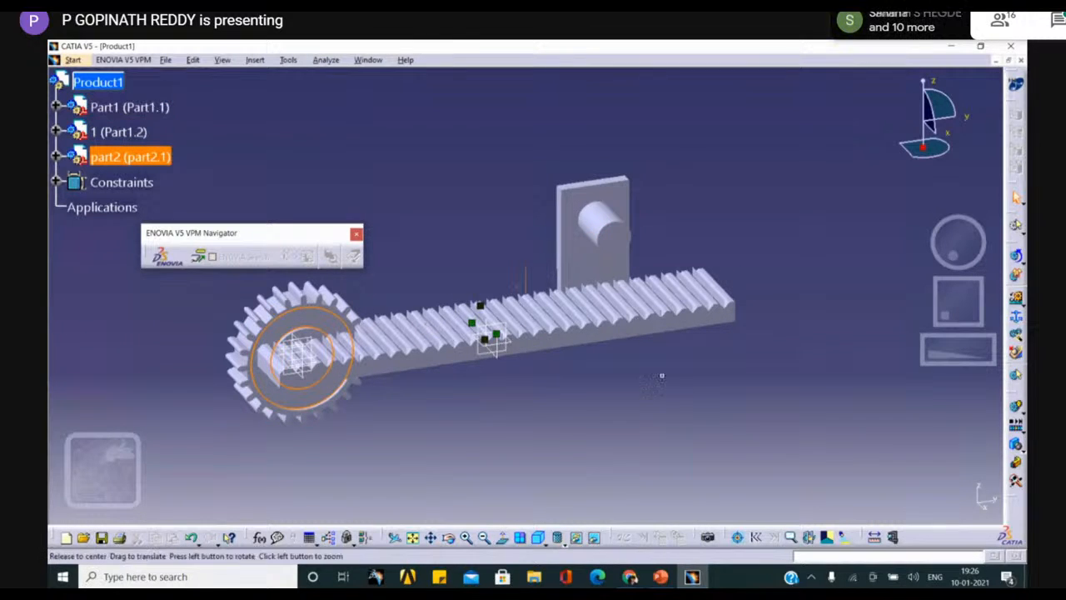
{"action": "middle_click_drag", "start_coordinate": [661, 376], "coordinate": [804, 214]}
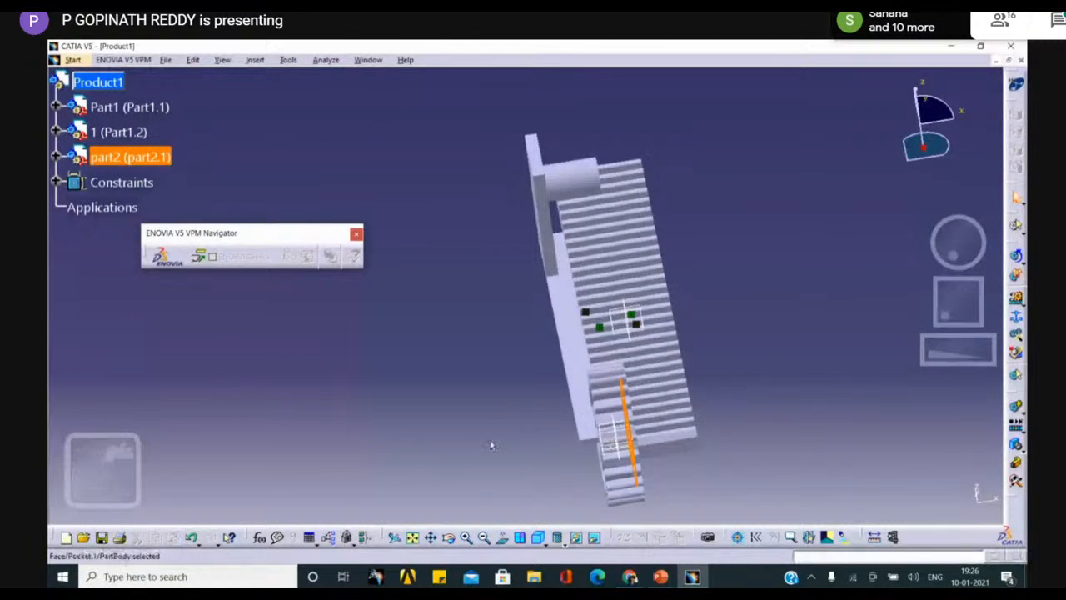
{"action": "middle_click_drag", "start_coordinate": [491, 446], "coordinate": [642, 285]}
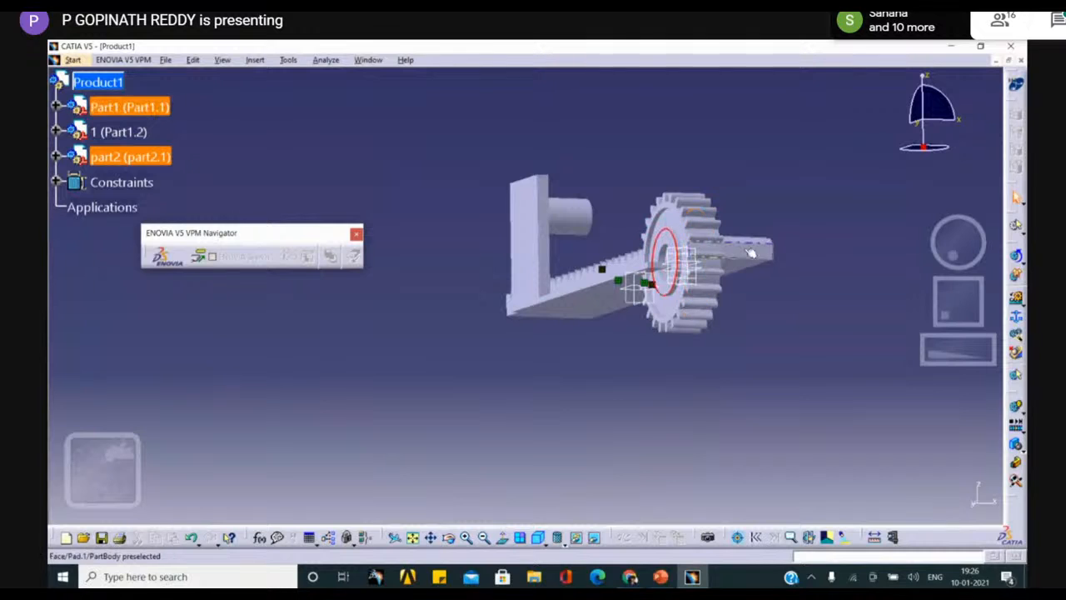
{"action": "middle_click_drag", "start_coordinate": [780, 280], "coordinate": [449, 388]}
{"action": "middle_click_drag", "start_coordinate": [450, 430], "coordinate": [466, 483]}
{"action": "middle_click_drag", "start_coordinate": [816, 448], "coordinate": [766, 289]}
{"action": "middle_click_drag", "start_coordinate": [672, 400], "coordinate": [596, 316]}
{"action": "middle_click_drag", "start_coordinate": [411, 420], "coordinate": [658, 352]}
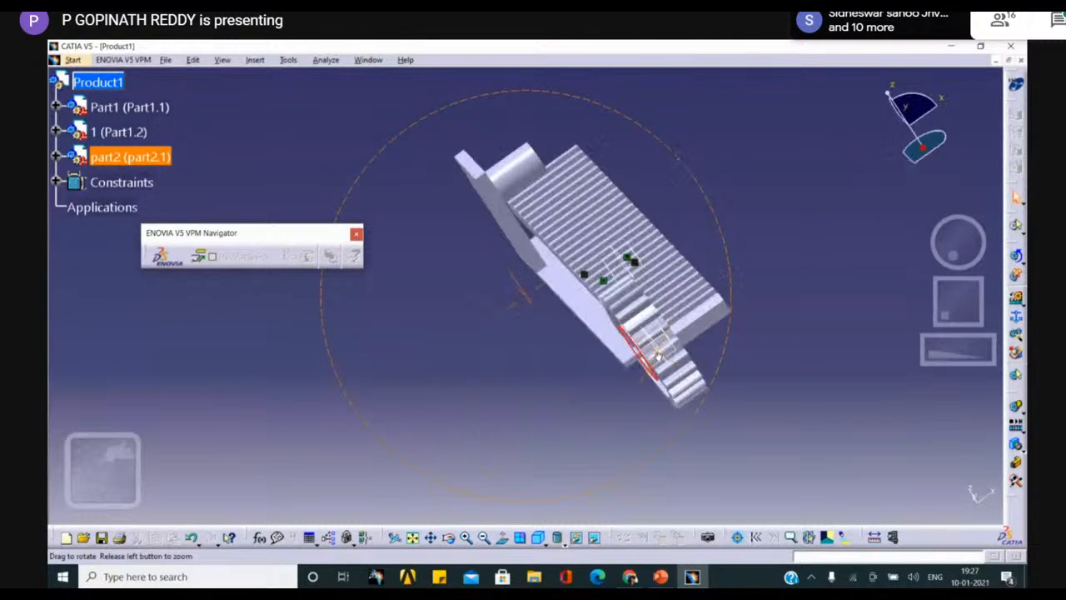
{"action": "middle_click_drag", "start_coordinate": [475, 302], "coordinate": [547, 214]}
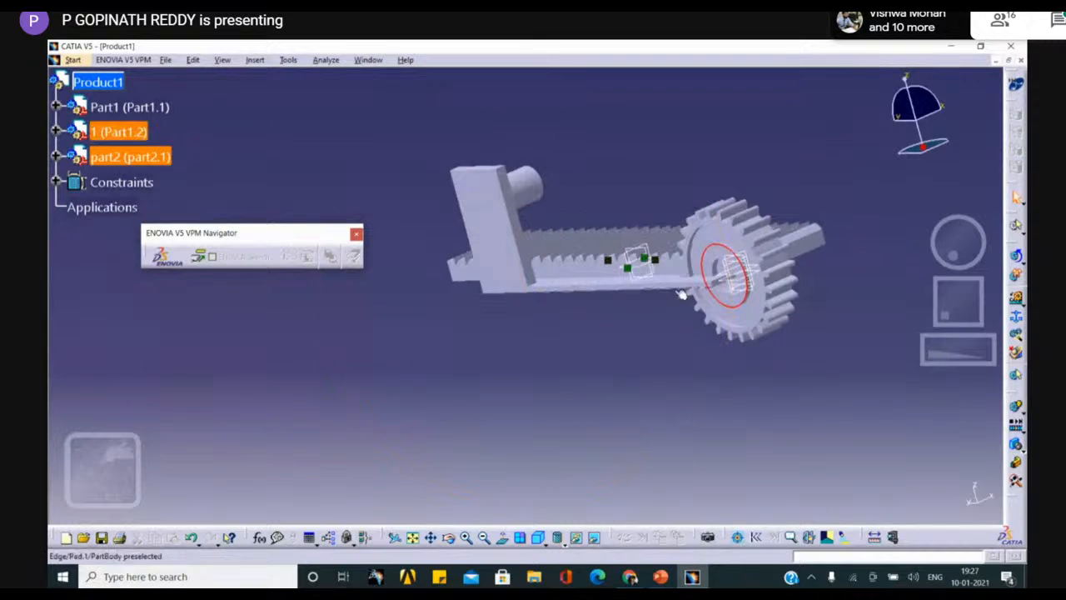
{"action": "middle_click_drag", "start_coordinate": [791, 331], "coordinate": [634, 432]}
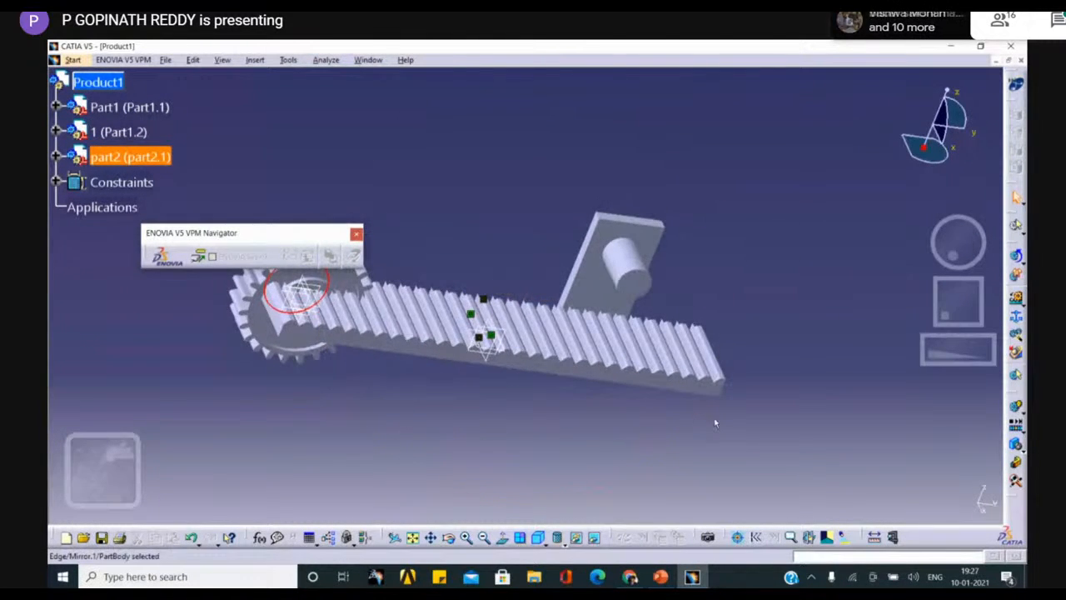
{"action": "middle_click_drag", "start_coordinate": [714, 423], "coordinate": [891, 360]}
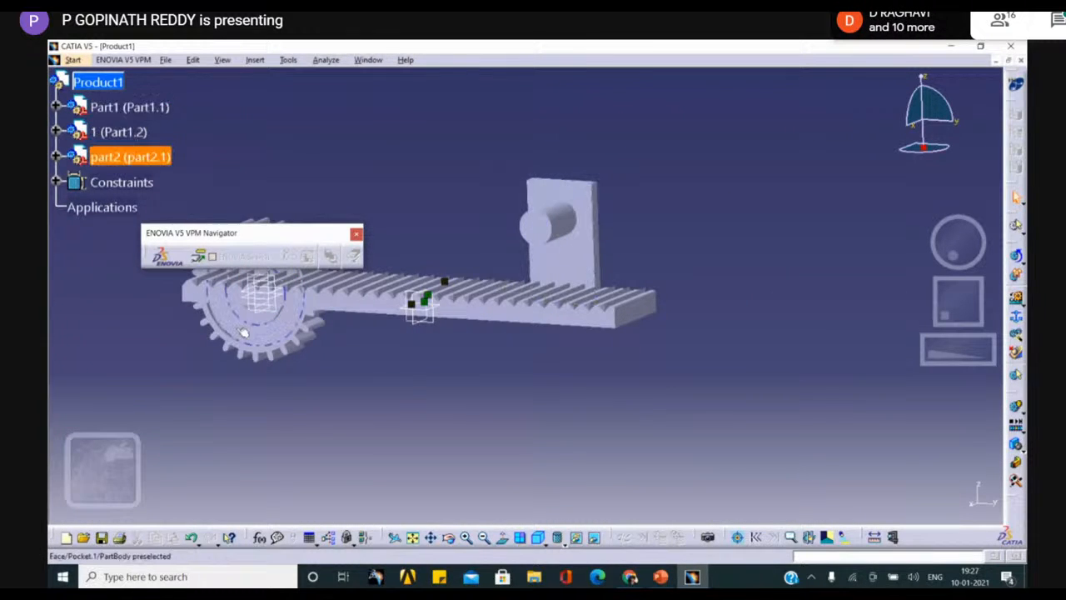
{"action": "middle_click_drag", "start_coordinate": [701, 300], "coordinate": [422, 341]}
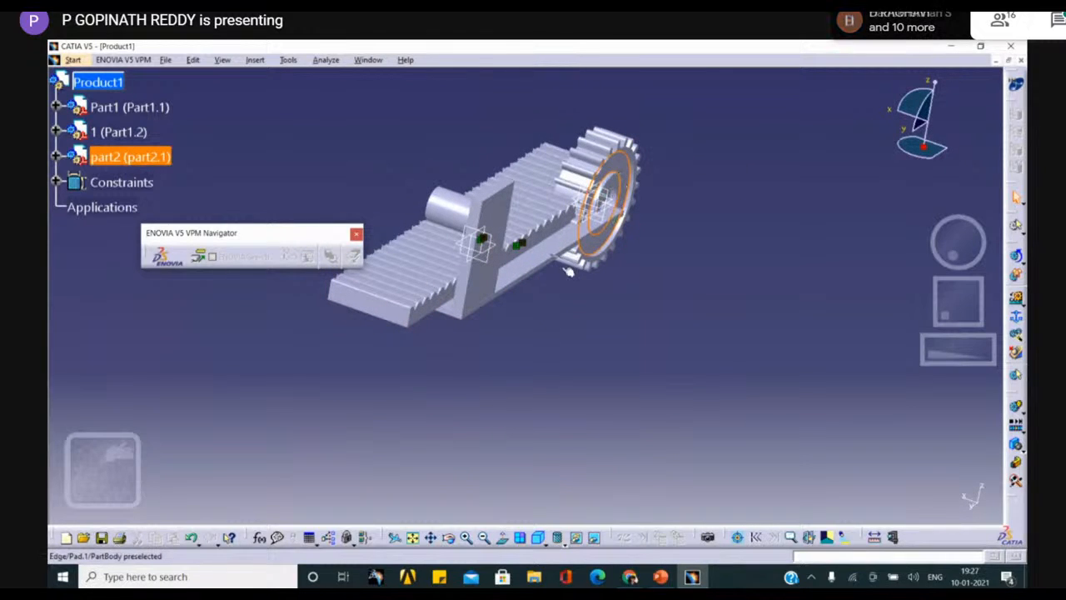
{"action": "middle_click_drag", "start_coordinate": [474, 369], "coordinate": [468, 312]}
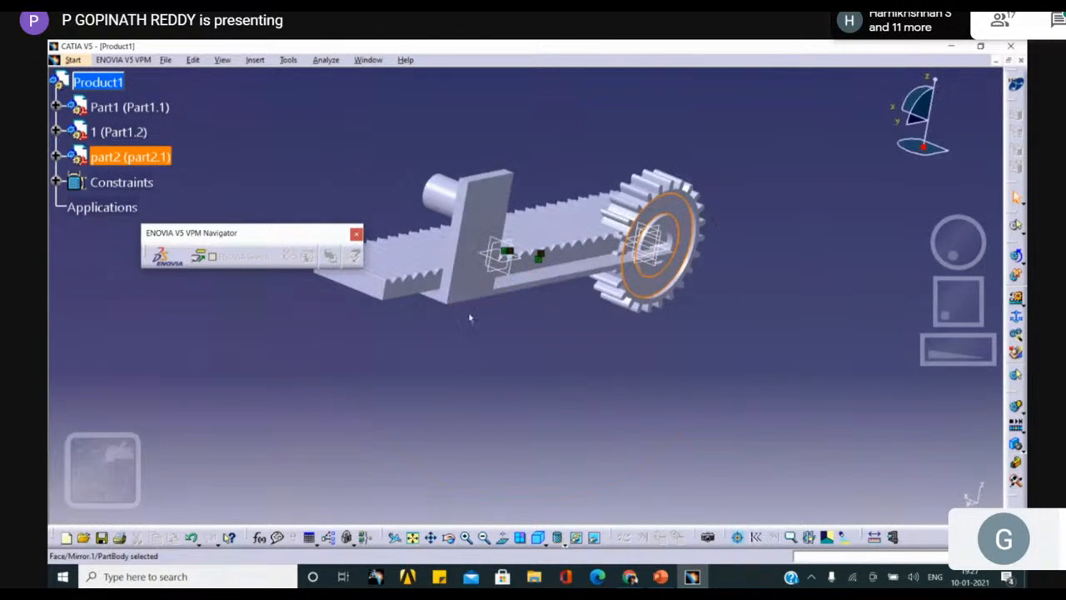
Step: Close Product1 without saving the changes and create a new product in the Assembly Design workbench
{"action": "left_click", "coordinate": [1020, 60]}
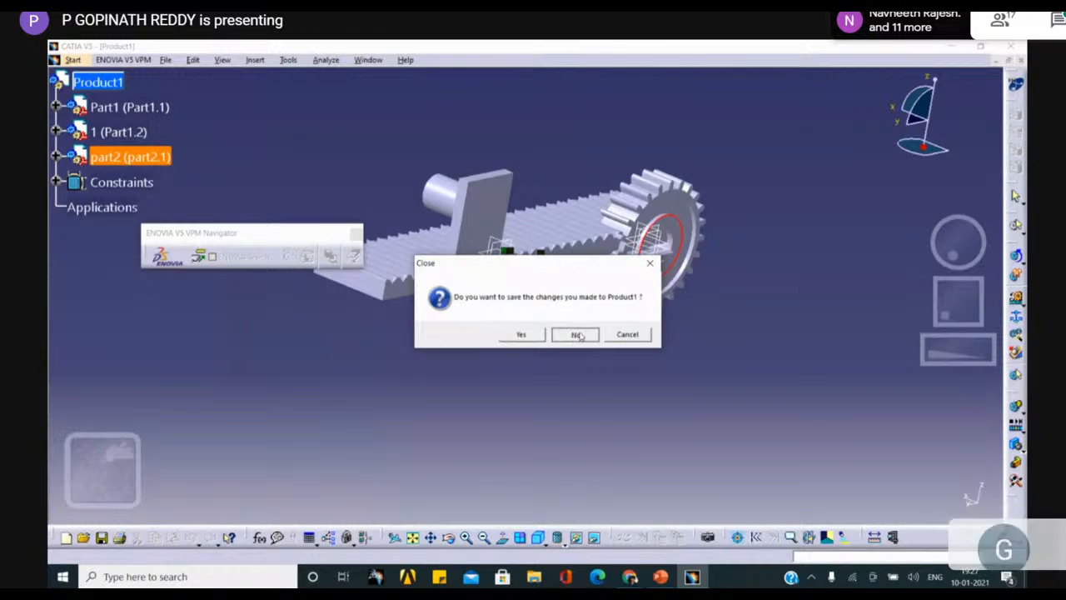
{"action": "left_click", "coordinate": [577, 334]}
{"action": "left_click", "coordinate": [70, 58]}
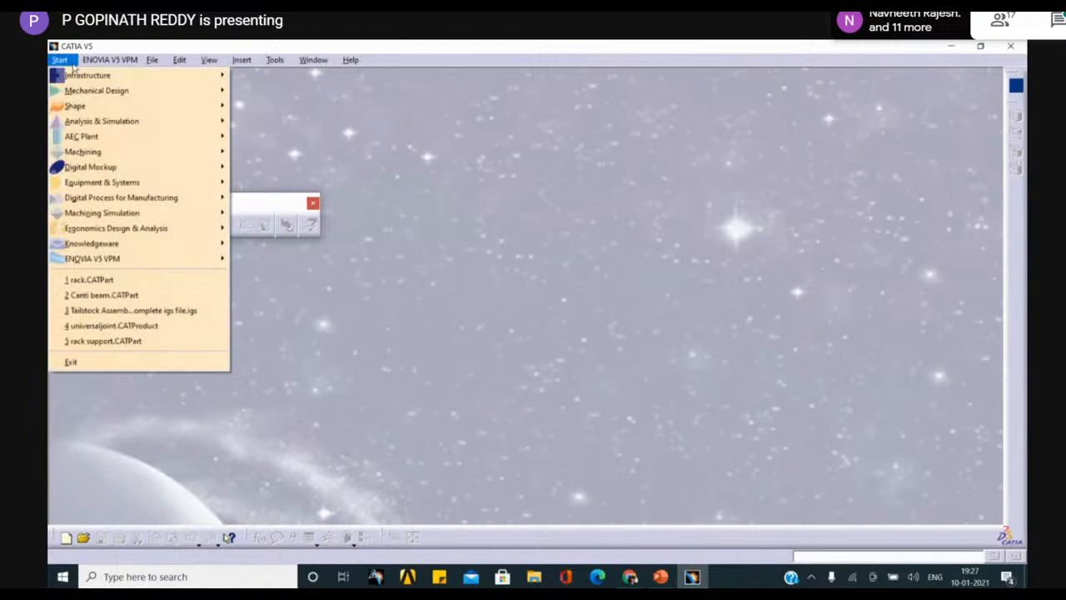
{"action": "mouse_move", "coordinate": [120, 91]}
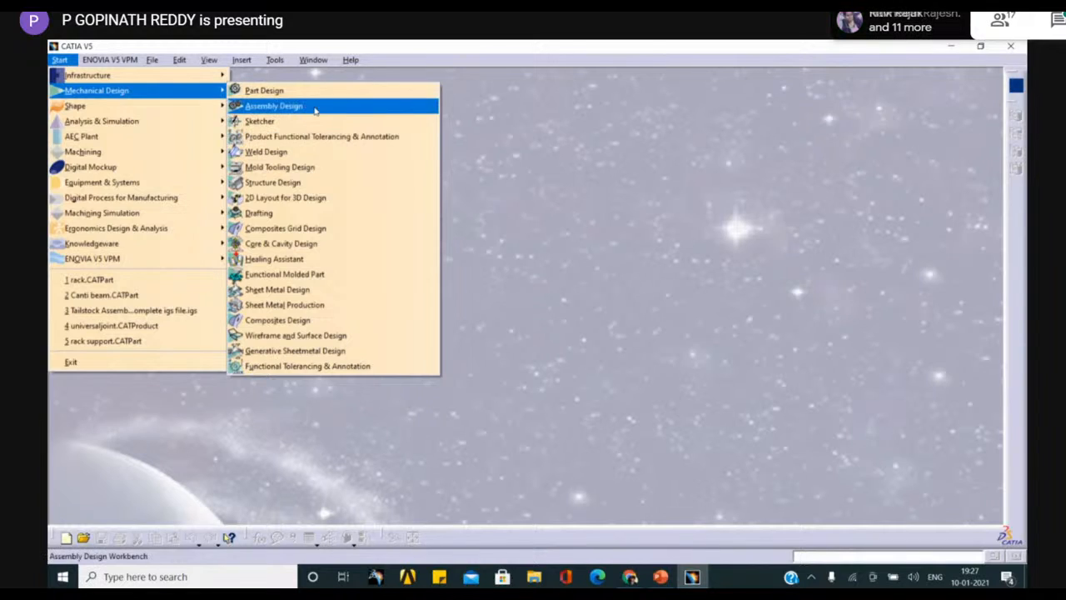
{"action": "left_click", "coordinate": [287, 106]}
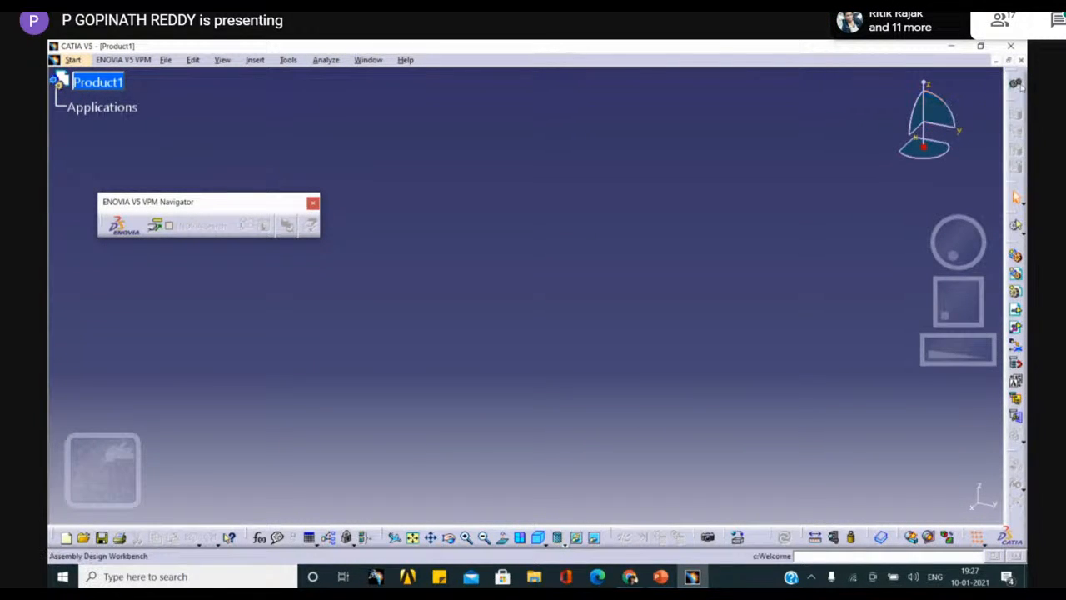
Step: Insert rack.CATPart from the DMU kinematics folder into Product1 as an existing component
{"action": "left_click", "coordinate": [1015, 308]}
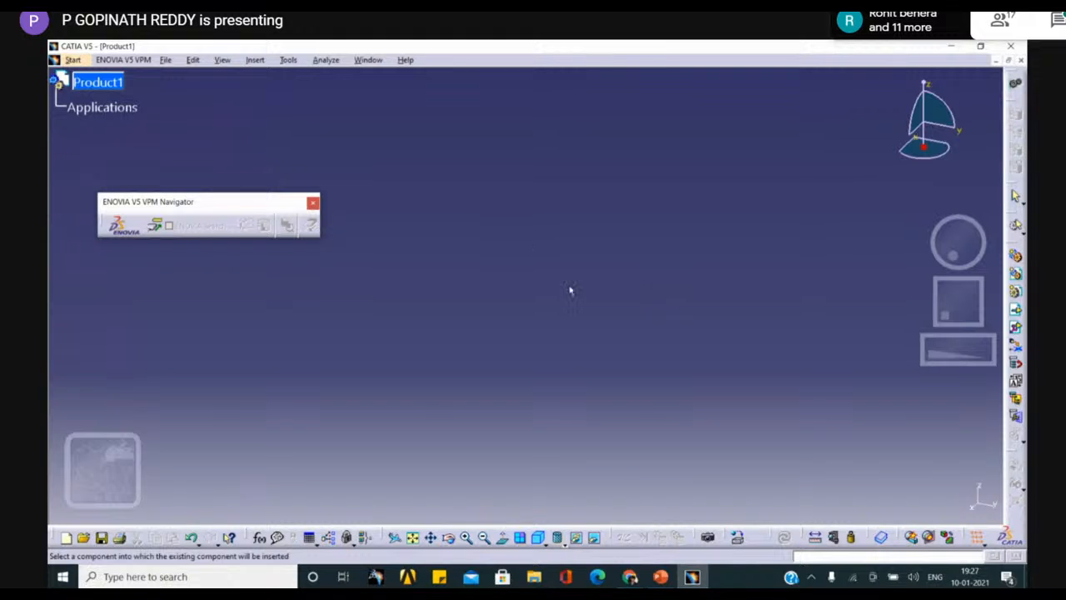
{"action": "left_click", "coordinate": [104, 84]}
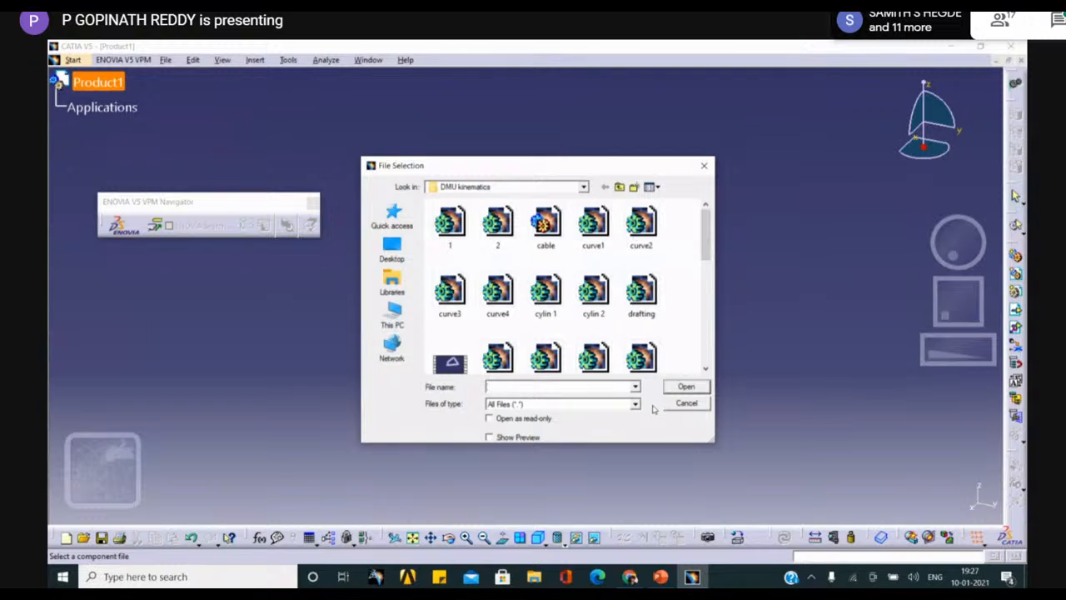
{"action": "type", "text": "pr"}
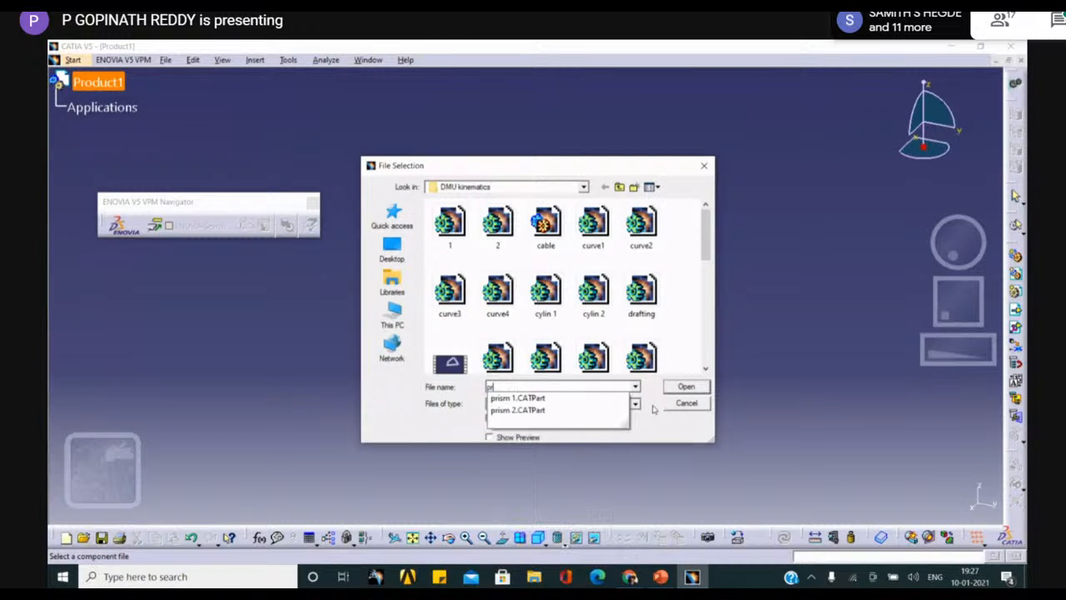
{"action": "key", "text": "BackSpace"}
{"action": "key", "text": "BackSpace"}
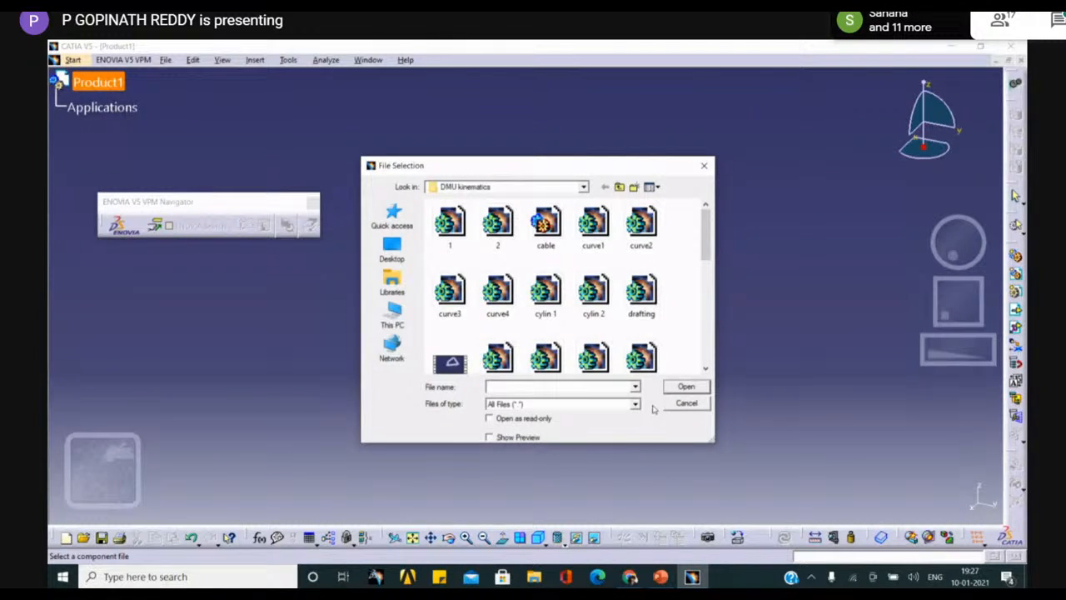
{"action": "type", "text": "rack"}
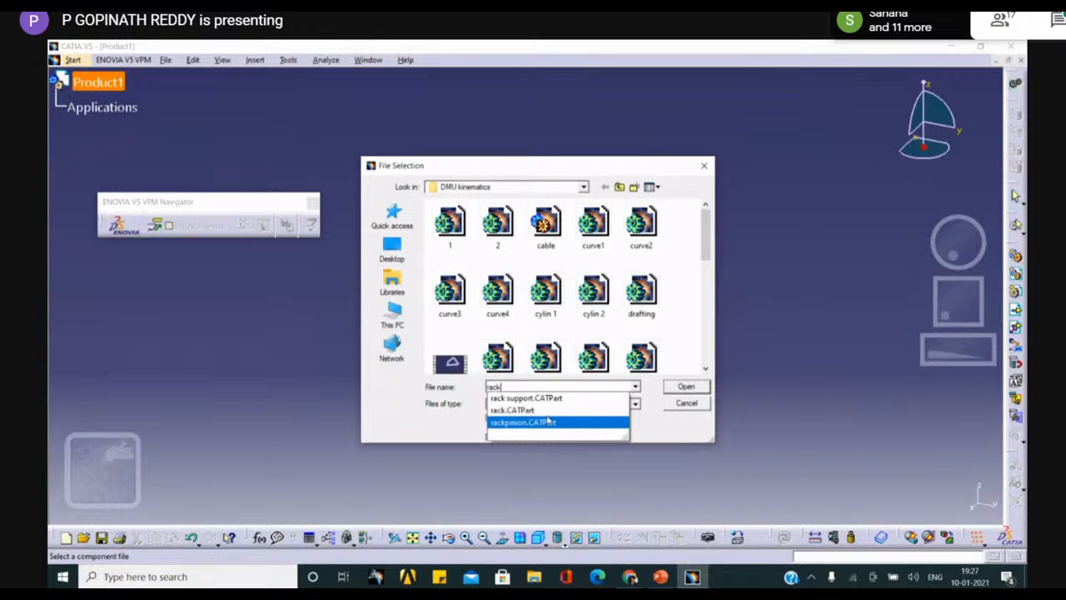
{"action": "left_click", "coordinate": [600, 410]}
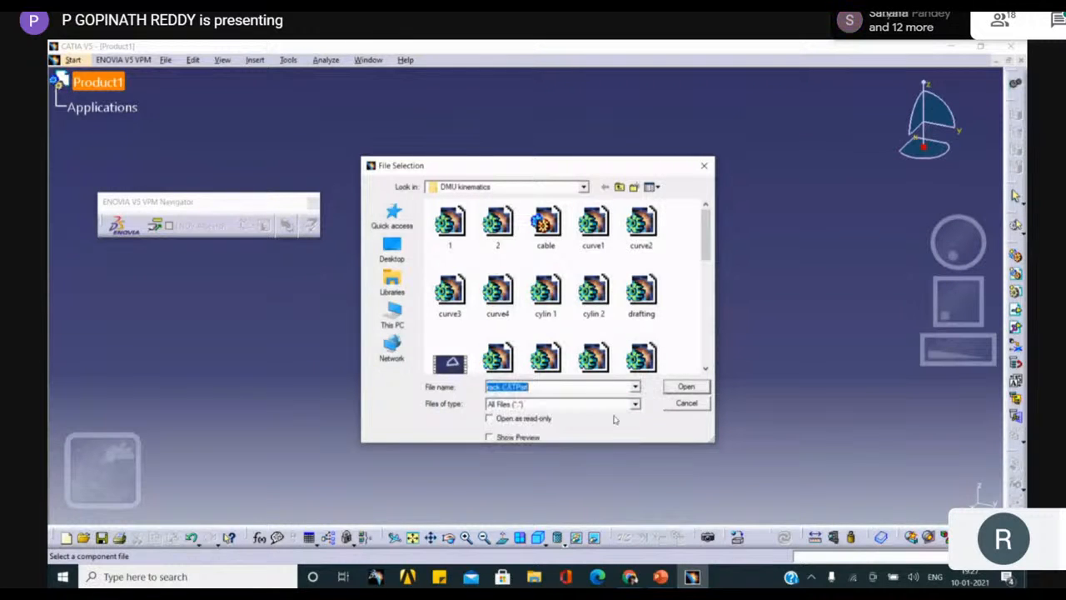
{"action": "left_click", "coordinate": [683, 388]}
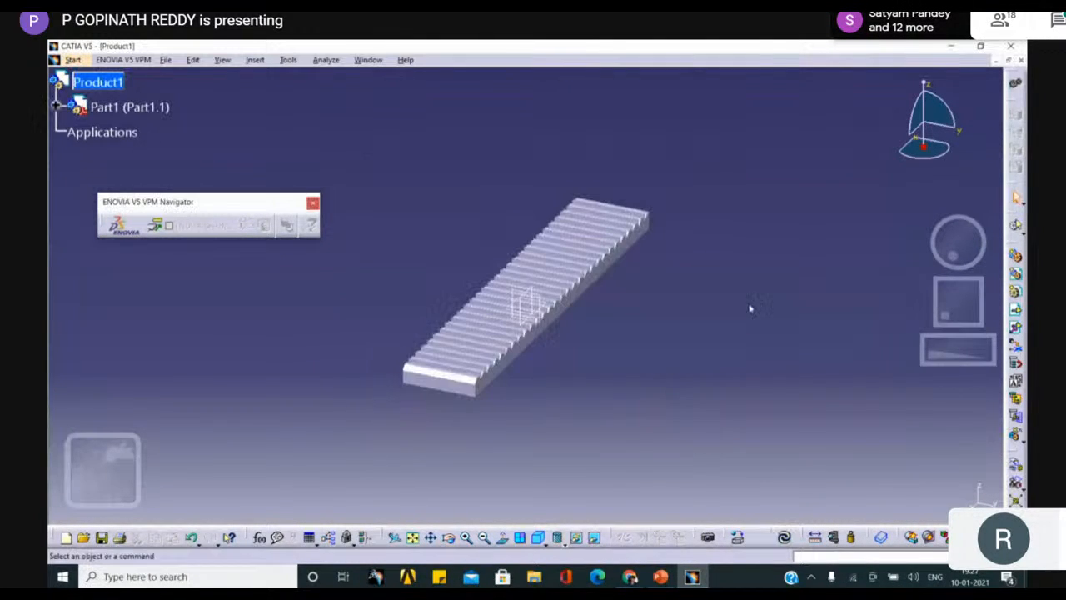
Step: Insert pinion.CATPart from the DMU kinematics folder into Product1 as an existing component
{"action": "left_click", "coordinate": [1016, 309]}
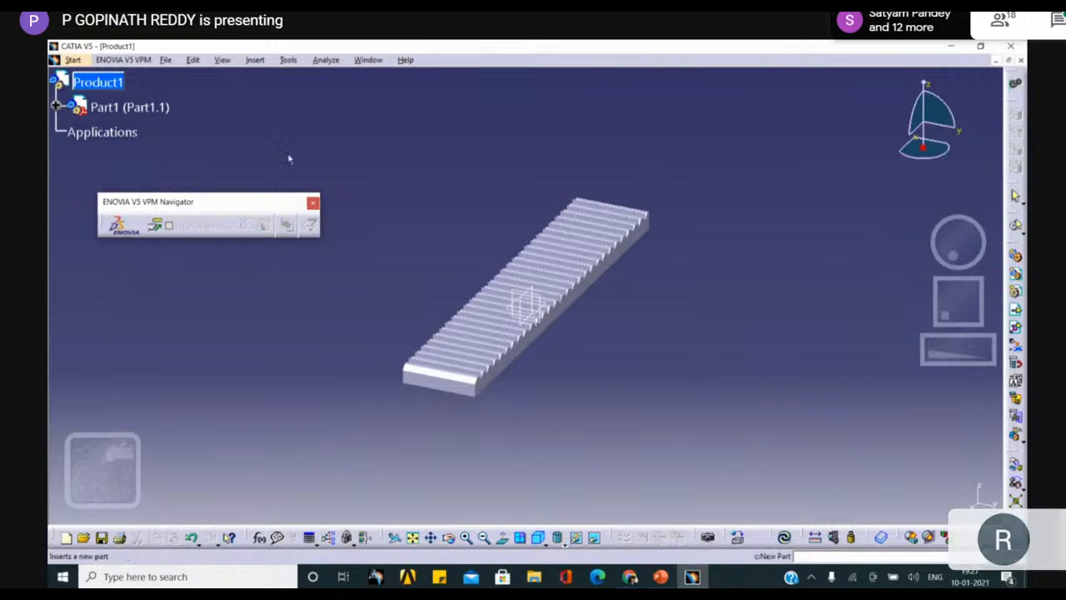
{"action": "left_click", "coordinate": [121, 80]}
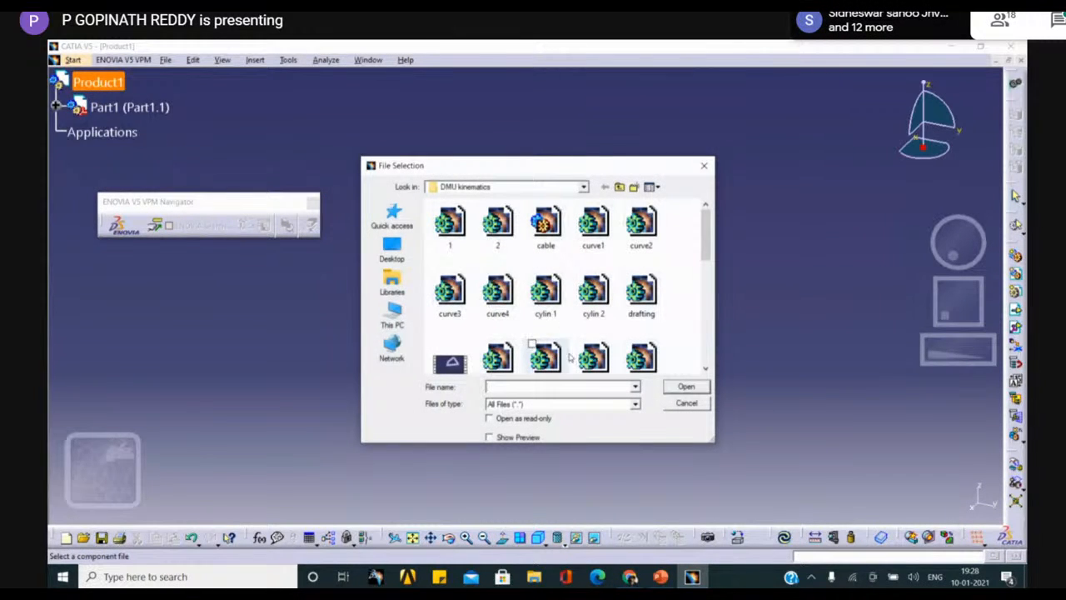
{"action": "type", "text": "pinio"}
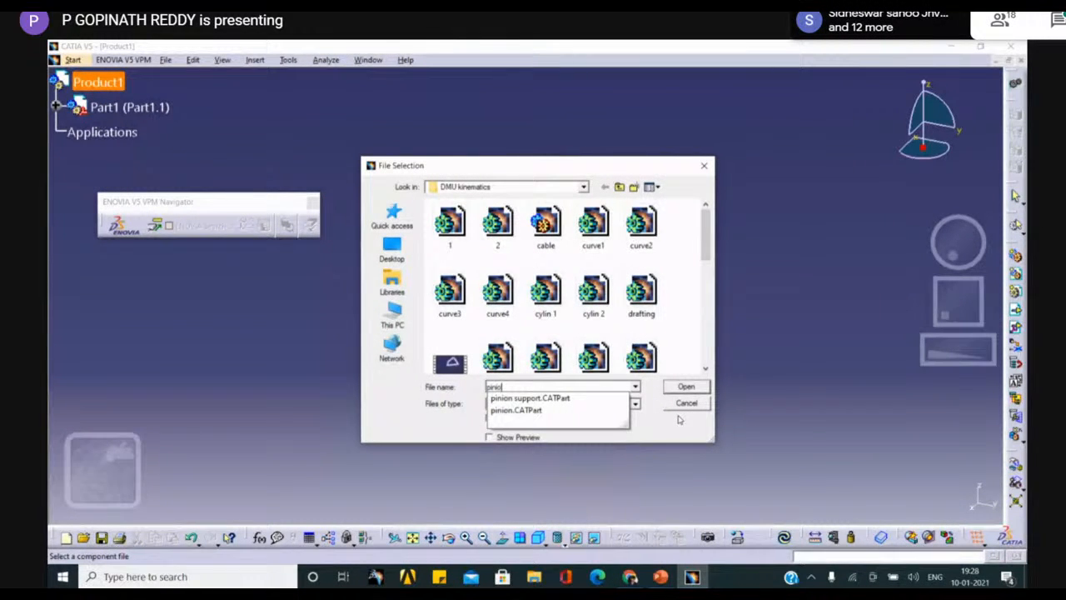
{"action": "type", "text": "n"}
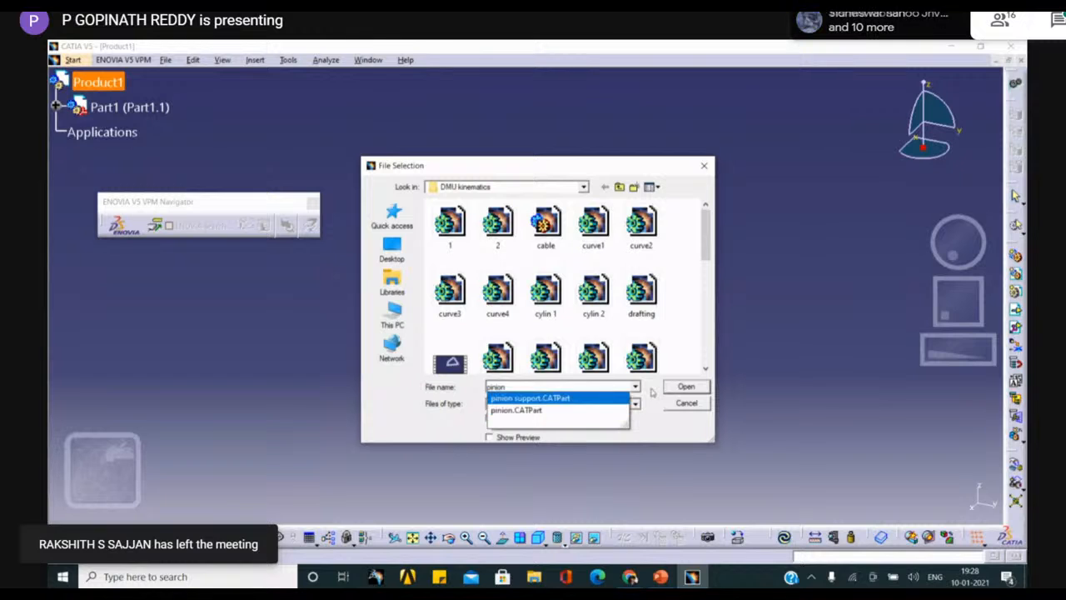
{"action": "left_click", "coordinate": [587, 410]}
{"action": "left_click", "coordinate": [687, 386]}
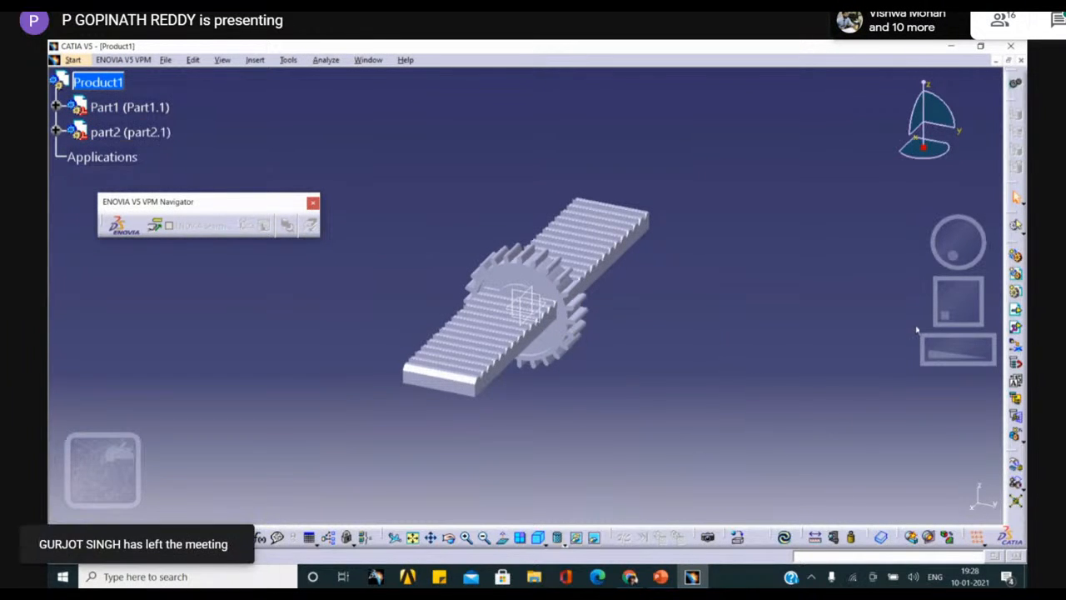
Step: Insert pinion support.CATPart into Product1 as an existing component and resolve its part number conflict by renaming it 12
{"action": "left_click", "coordinate": [98, 82]}
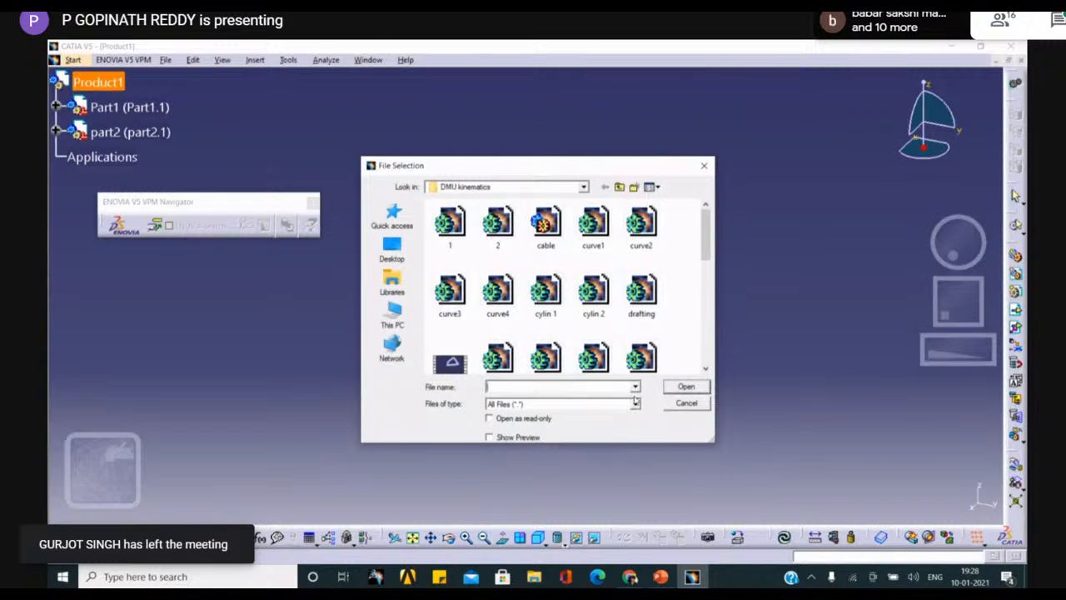
{"action": "type", "text": "pinion support.CATPart"}
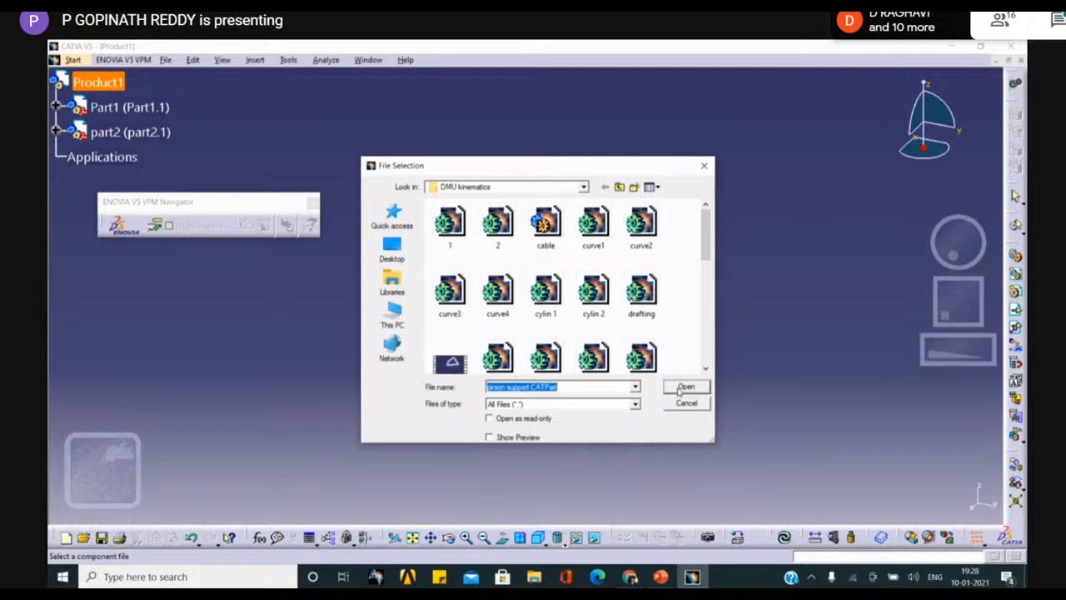
{"action": "left_click", "coordinate": [684, 386]}
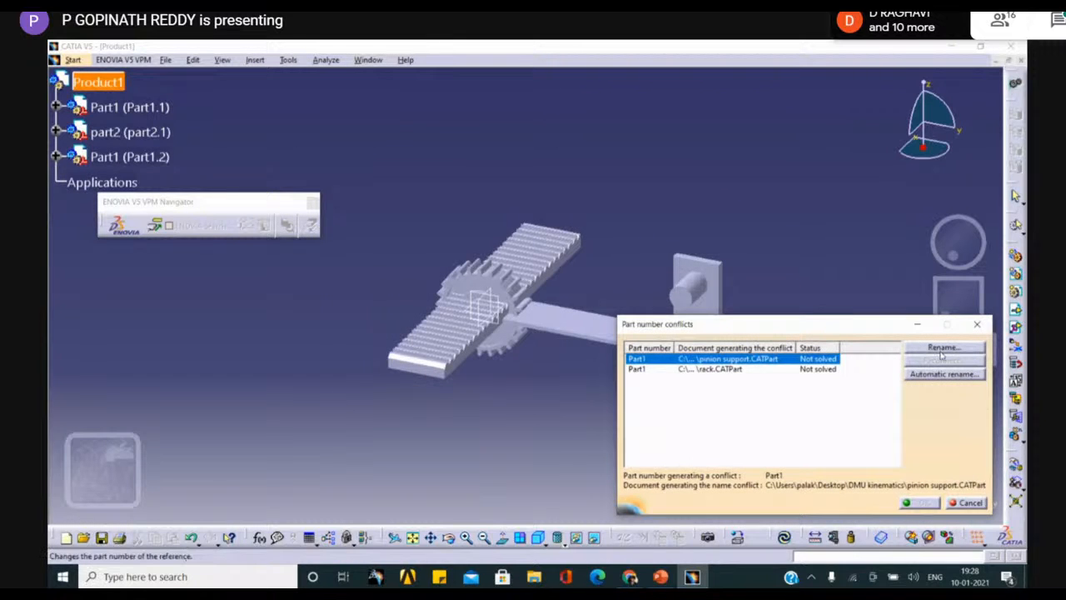
{"action": "left_click", "coordinate": [941, 351]}
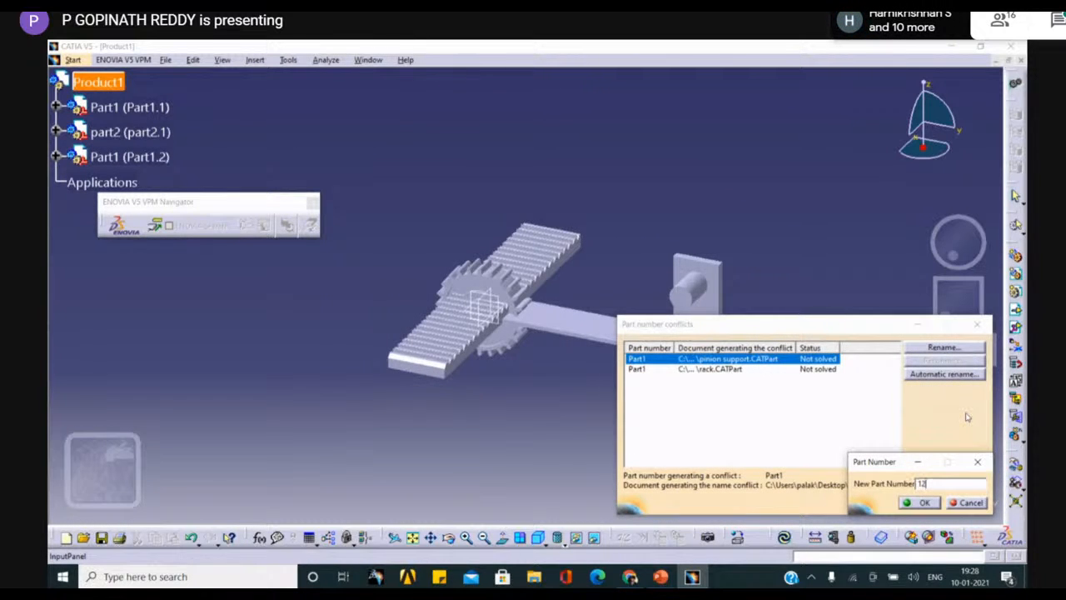
{"action": "key", "text": "Return"}
{"action": "left_click", "coordinate": [925, 503]}
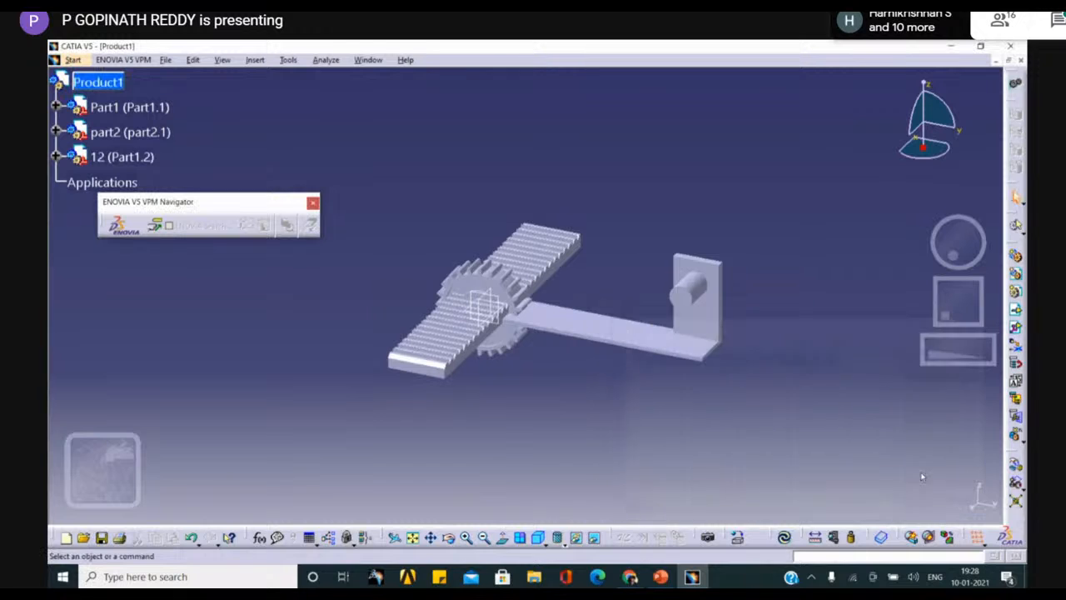
{"action": "left_click", "coordinate": [550, 273]}
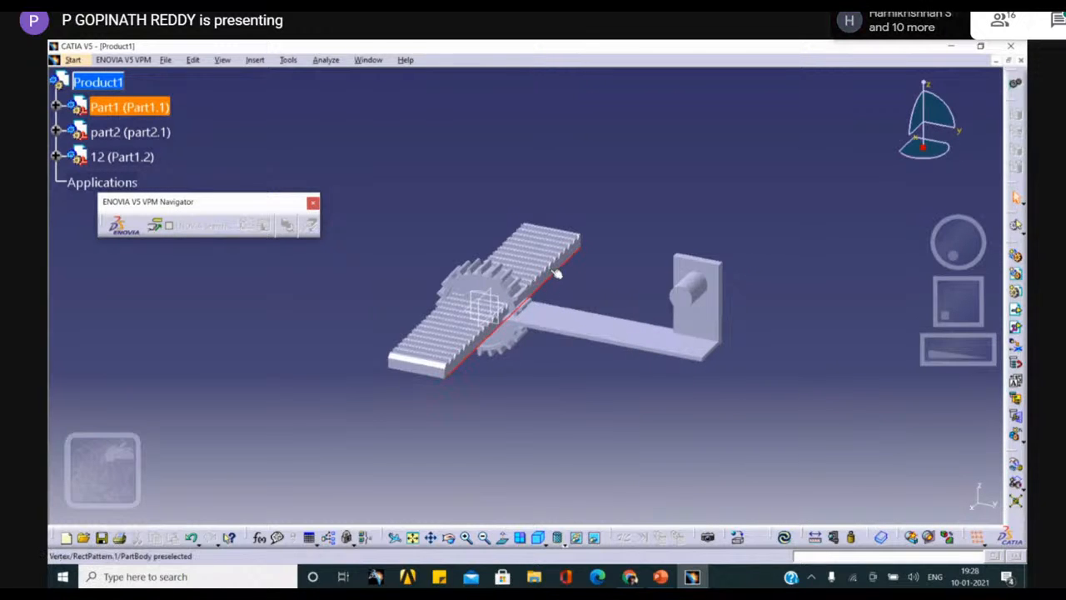
{"action": "left_click", "coordinate": [311, 91]}
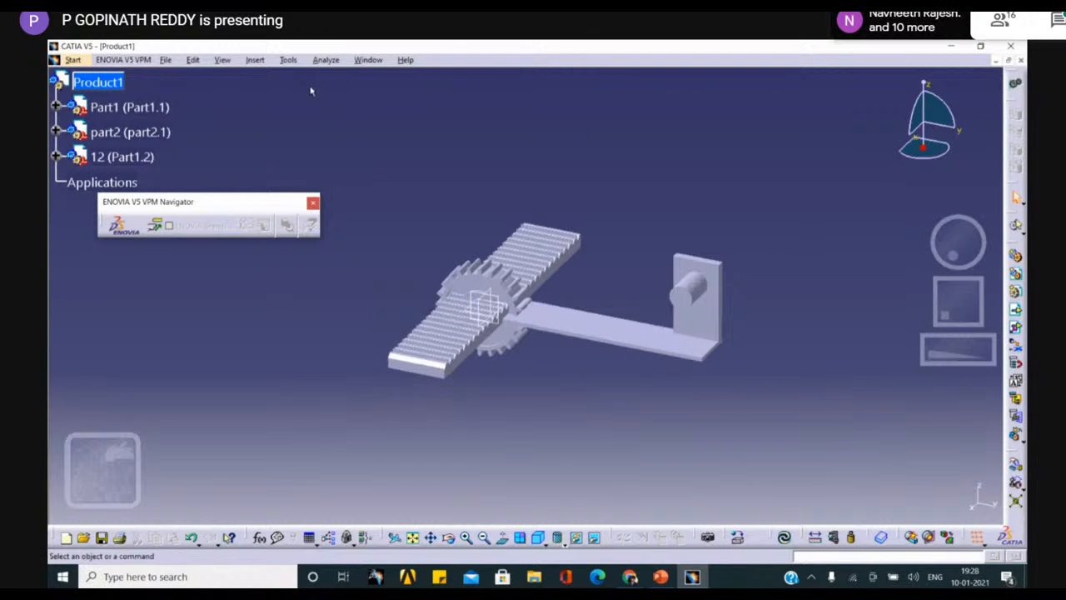
{"action": "left_click", "coordinate": [258, 62]}
{"action": "left_click", "coordinate": [828, 356]}
{"action": "left_click", "coordinate": [1015, 463]}
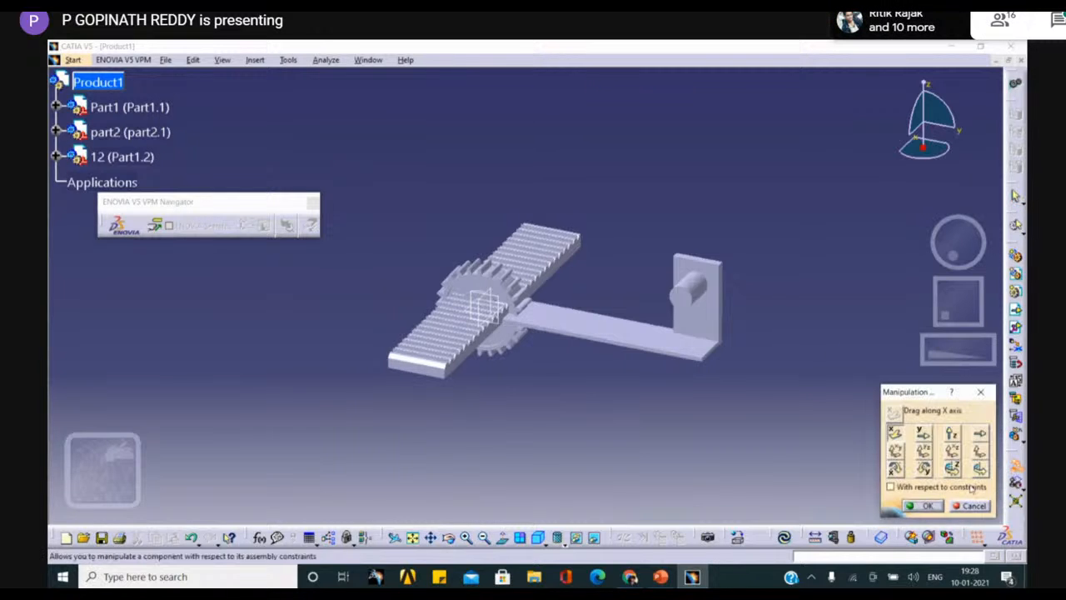
{"action": "left_click", "coordinate": [592, 297]}
Step: Add a contact constraint between the rack's underside and the flat bar of the pinion support, and update the assembly
{"action": "left_click", "coordinate": [254, 60]}
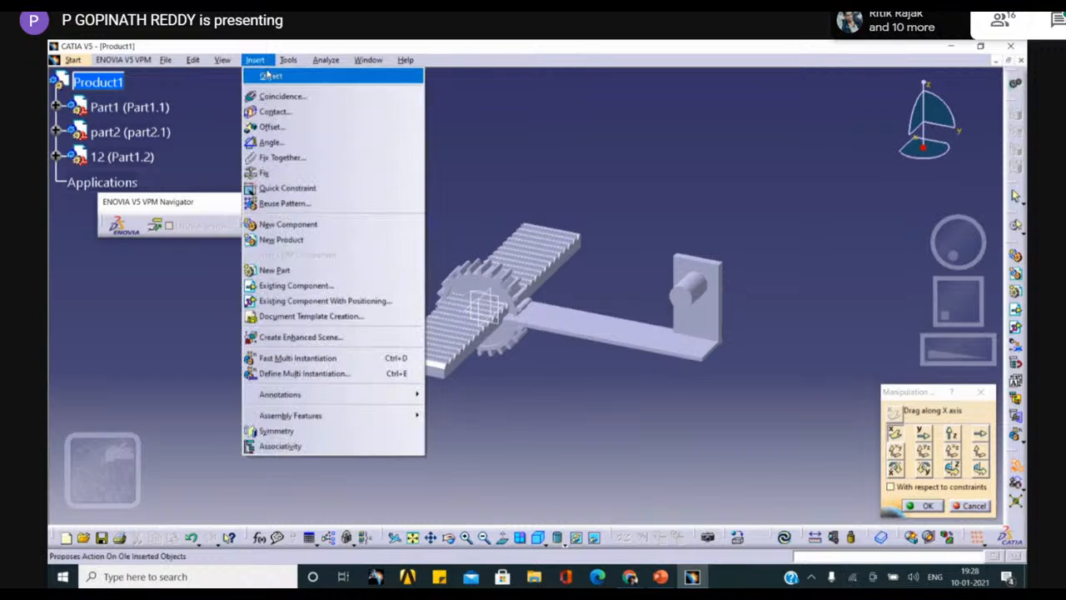
{"action": "left_click", "coordinate": [283, 111]}
{"action": "middle_click_drag", "start_coordinate": [285, 358], "coordinate": [483, 144]}
{"action": "middle_click_drag", "start_coordinate": [620, 222], "coordinate": [476, 305]}
{"action": "left_click", "coordinate": [538, 326]}
{"action": "middle_click_drag", "start_coordinate": [576, 312], "coordinate": [553, 200]}
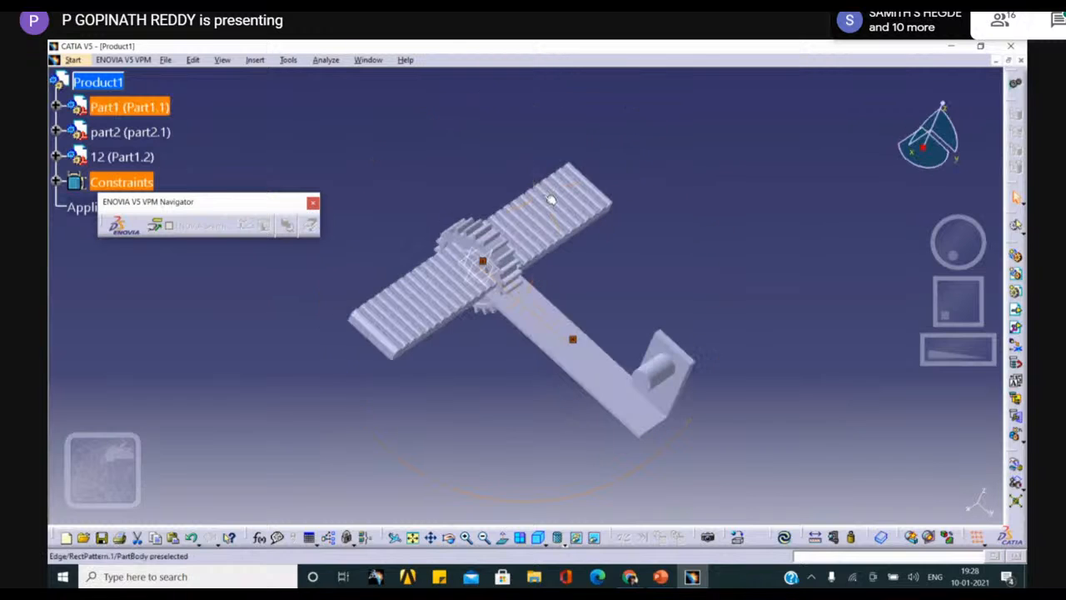
{"action": "left_click", "coordinate": [784, 538]}
{"action": "middle_click_drag", "start_coordinate": [736, 362], "coordinate": [709, 195]}
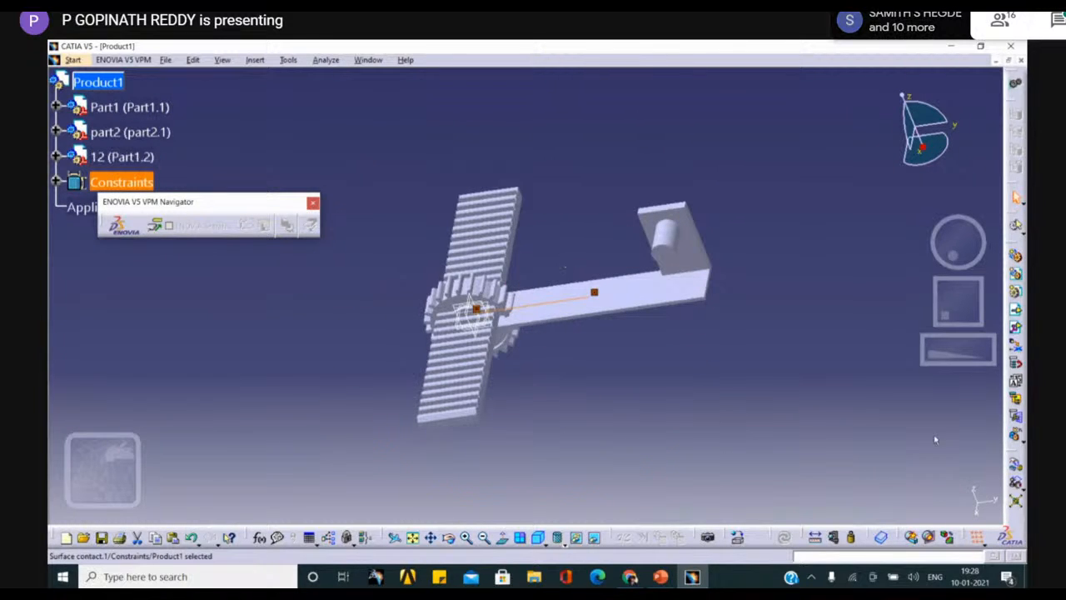
Step: Use Manipulation to shift the rack along the X axis, and move the rack and pinion support along Y clear of the pinion
{"action": "left_click", "coordinate": [1016, 466]}
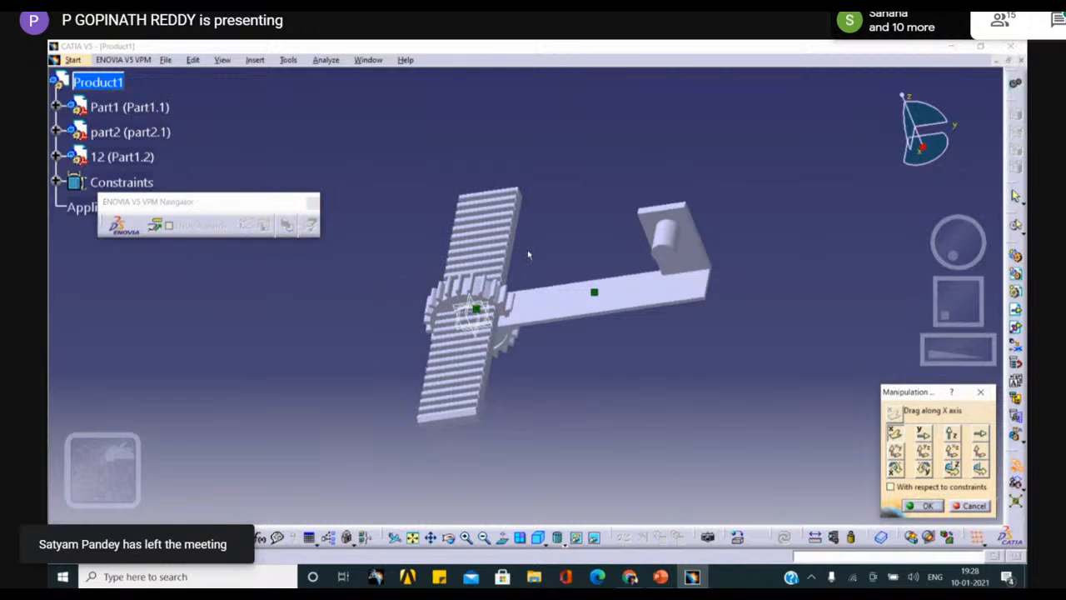
{"action": "left_click_drag", "start_coordinate": [504, 241], "coordinate": [529, 247]}
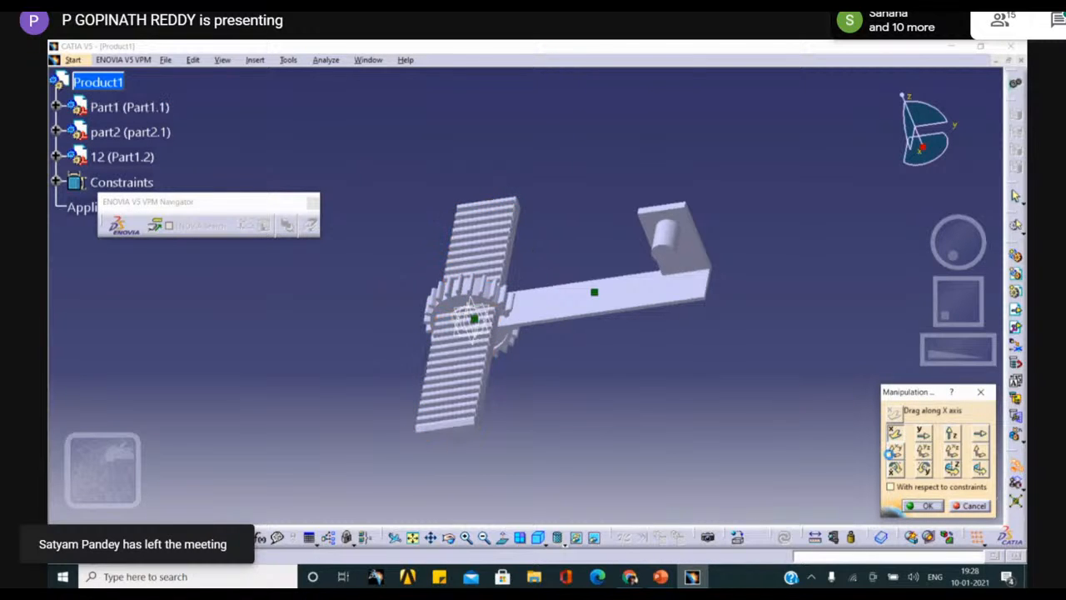
{"action": "left_click", "coordinate": [921, 433]}
{"action": "left_click_drag", "start_coordinate": [500, 324], "coordinate": [562, 331]}
{"action": "left_click_drag", "start_coordinate": [465, 356], "coordinate": [586, 335]}
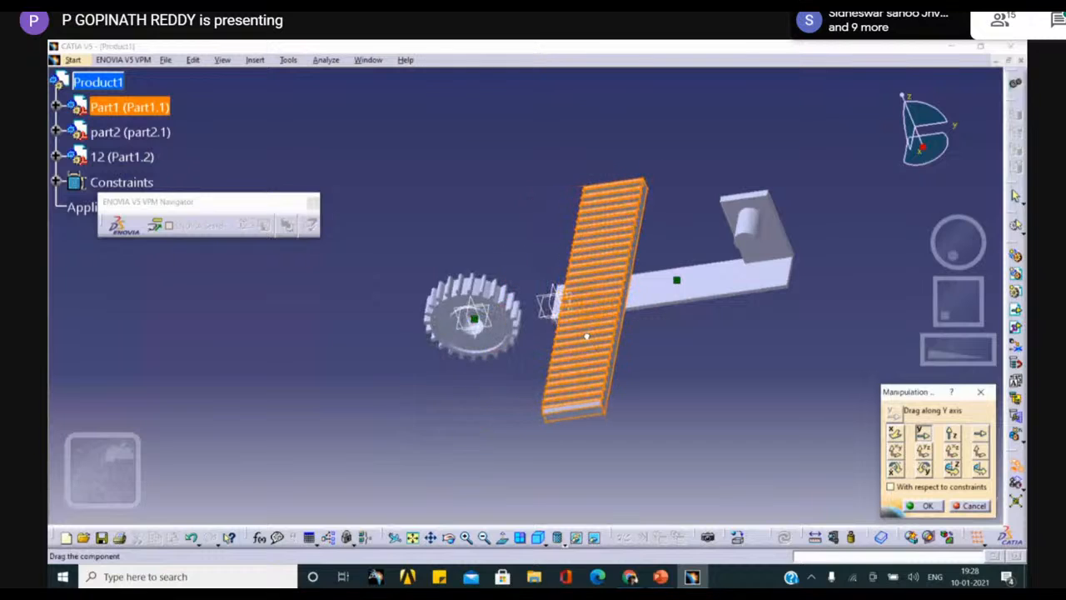
{"action": "left_click_drag", "start_coordinate": [510, 323], "coordinate": [507, 323]}
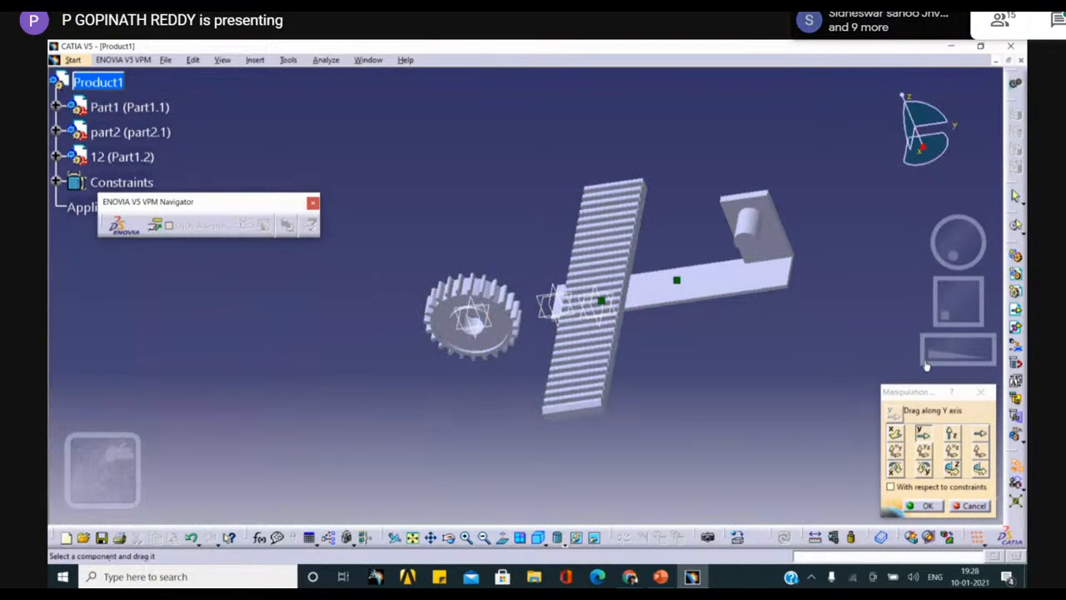
{"action": "left_click", "coordinate": [991, 393]}
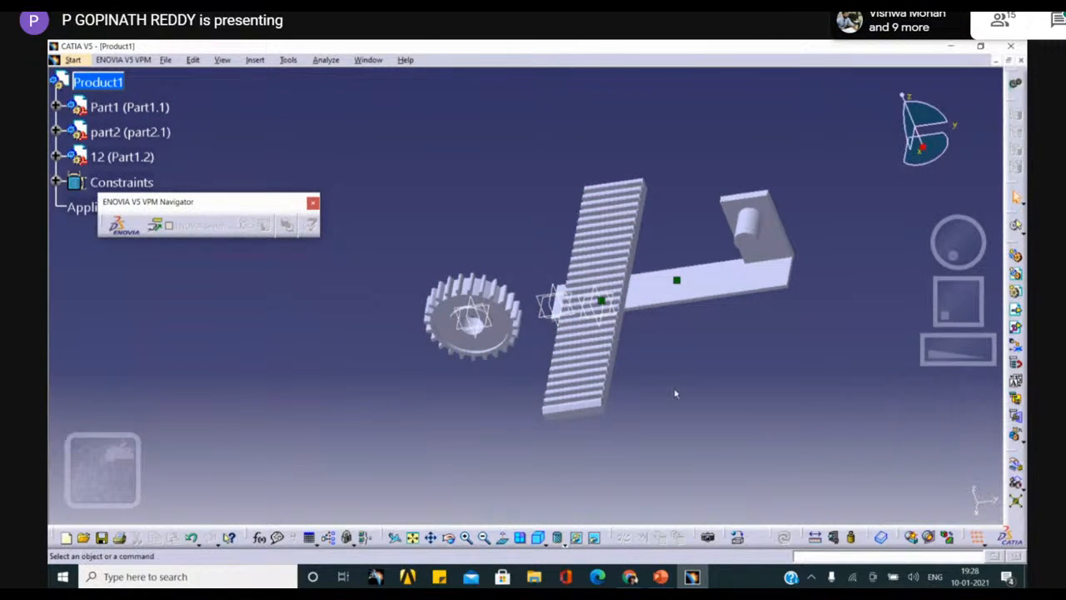
Step: Start another contact constraint in the assembly
{"action": "left_click", "coordinate": [254, 59]}
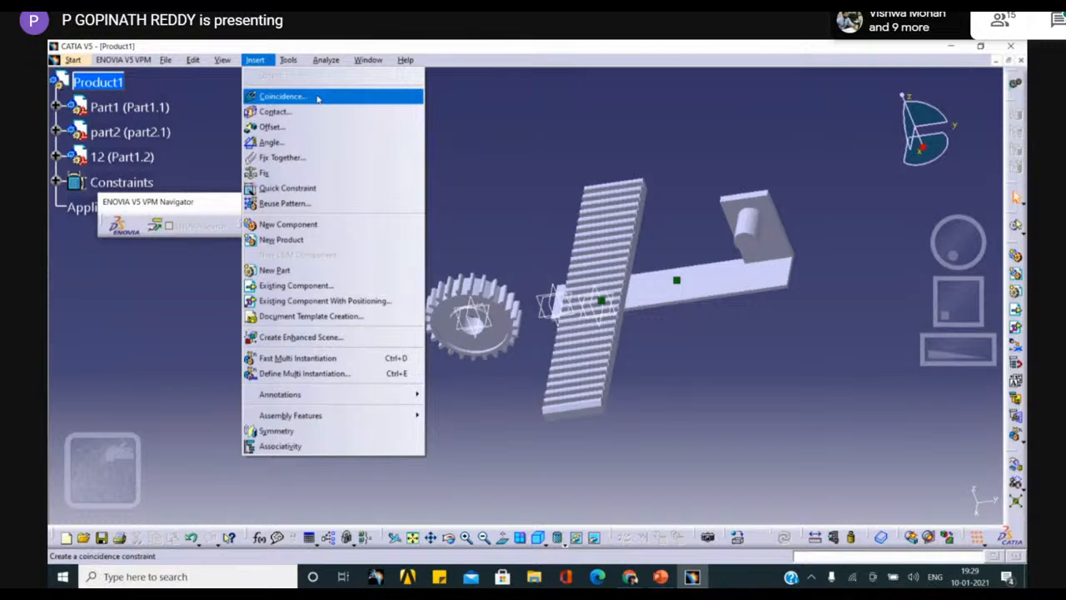
{"action": "left_click", "coordinate": [324, 111]}
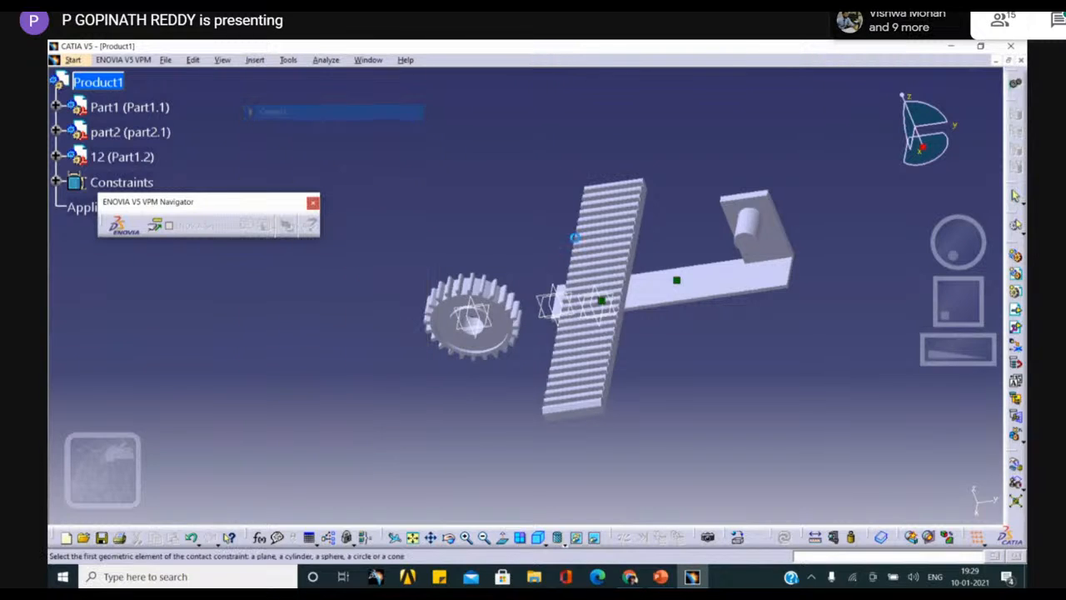
Step: Apply a contact constraint between the rack's toothed side face and the support bar's long narrow side face, and update the assembly
{"action": "left_click", "coordinate": [643, 240]}
{"action": "scroll", "coordinate": [704, 302], "scroll_direction": "up", "scroll_amount": 1}
{"action": "middle_click_drag", "start_coordinate": [704, 302], "coordinate": [732, 302]}
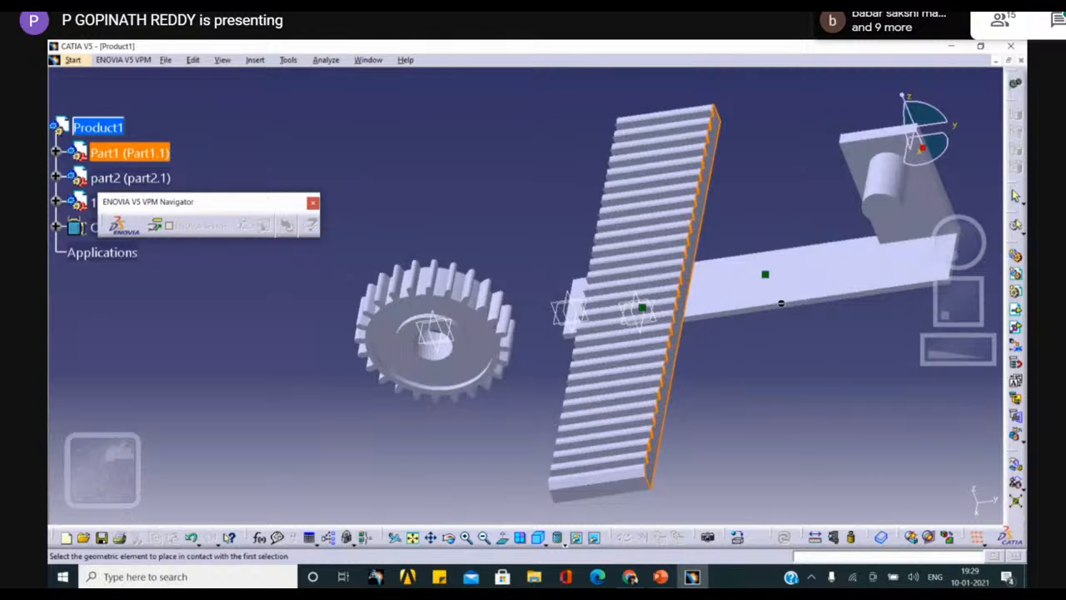
{"action": "left_click", "coordinate": [794, 304]}
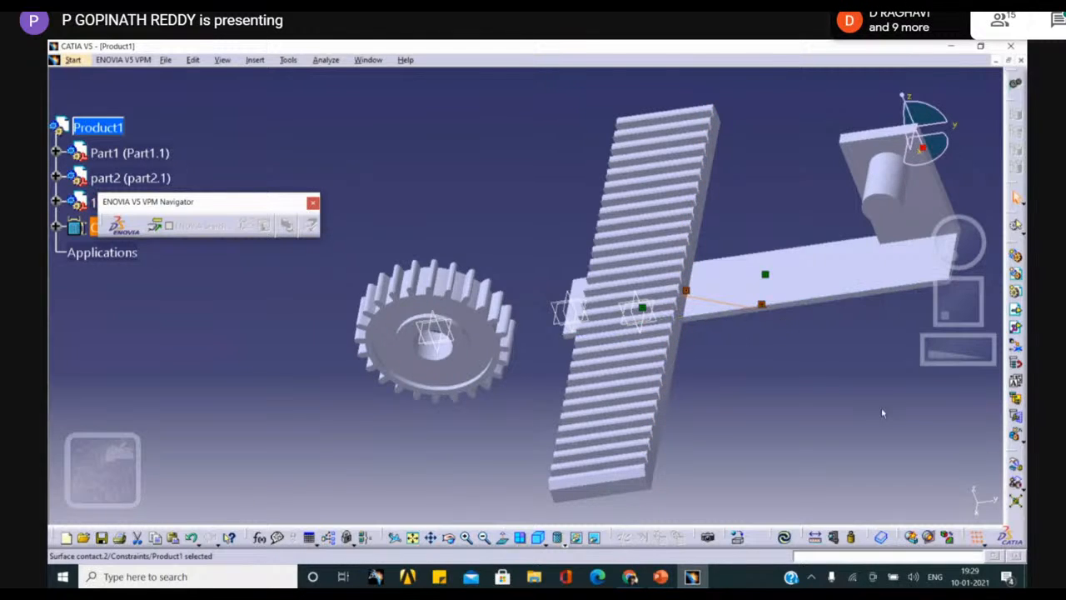
{"action": "left_click", "coordinate": [783, 538]}
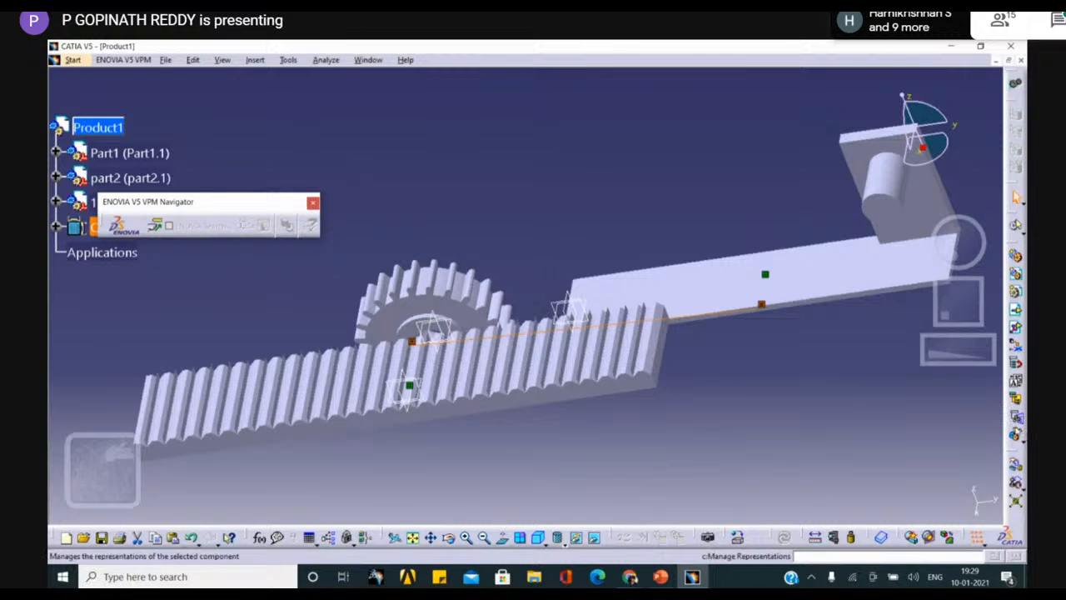
Step: Move the rack along the X axis and then the Y axis so it lies over the support bar
{"action": "left_click", "coordinate": [1016, 466]}
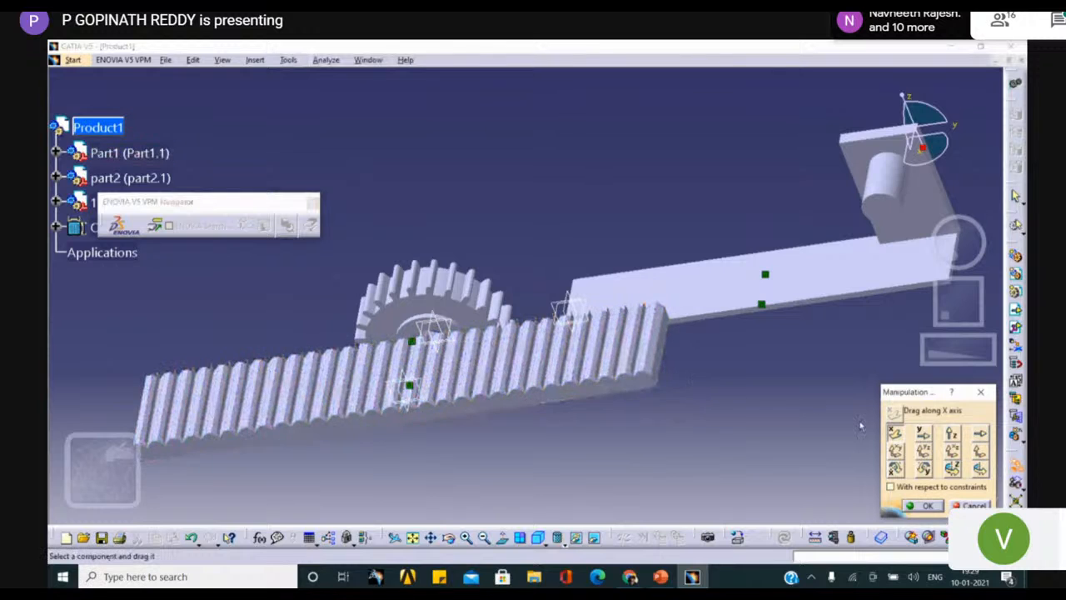
{"action": "left_click_drag", "start_coordinate": [636, 354], "coordinate": [823, 338]}
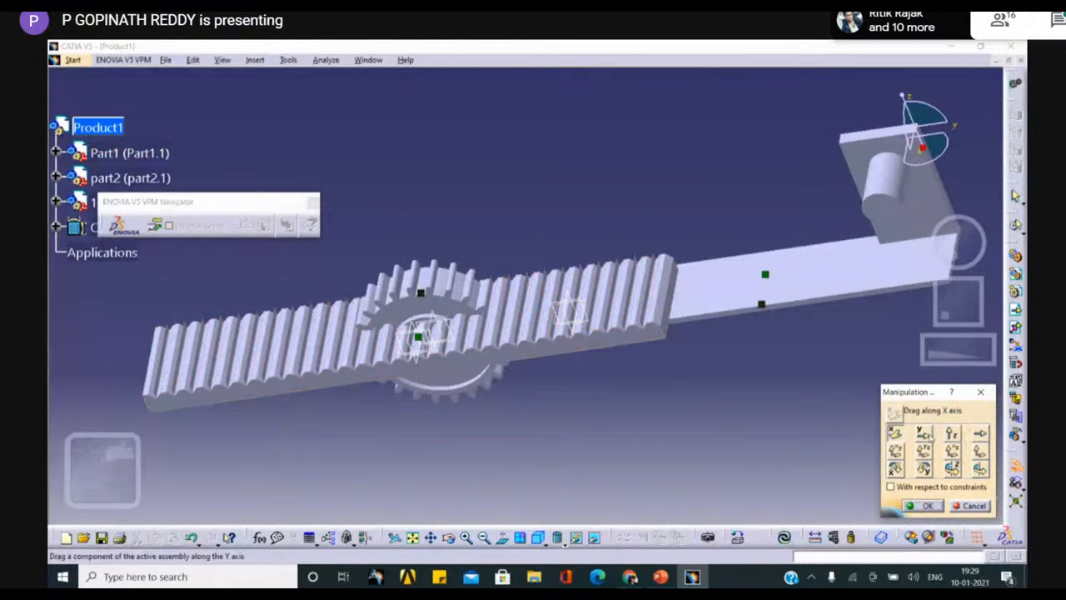
{"action": "left_click", "coordinate": [921, 431]}
{"action": "left_click_drag", "start_coordinate": [648, 310], "coordinate": [935, 294]}
Step: Move the gear away from the rack's far end to beside the support's shaft
{"action": "mouse_move", "coordinate": [676, 413]}
{"action": "middle_mouse_down"}
{"action": "mouse_move", "coordinate": [612, 388]}
{"action": "mouse_move", "coordinate": [690, 338]}
{"action": "mouse_move", "coordinate": [665, 418]}
{"action": "middle_mouse_up"}
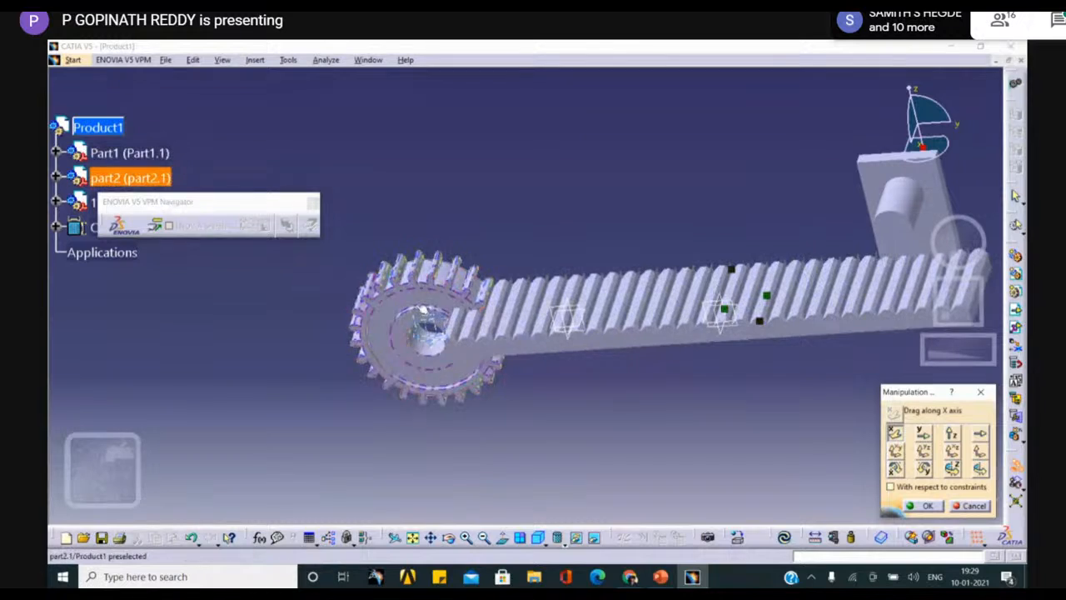
{"action": "left_click_drag", "start_coordinate": [425, 329], "coordinate": [822, 225]}
{"action": "left_click", "coordinate": [894, 434]}
Step: Add a coincidence constraint between the gear's bore and the support's cylindrical shaft
{"action": "middle_click_drag", "start_coordinate": [766, 371], "coordinate": [596, 391]}
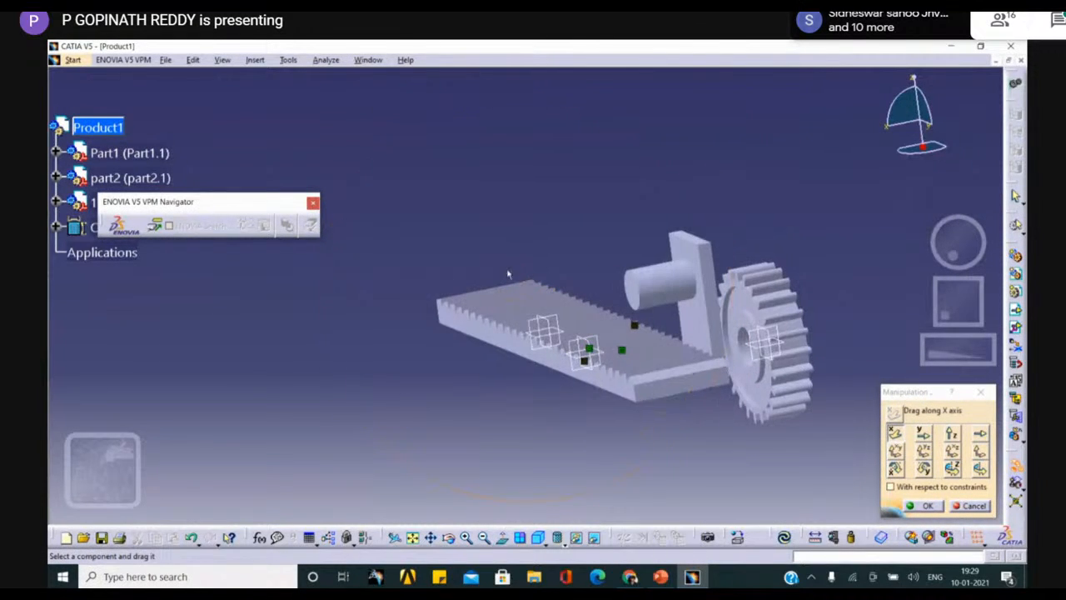
{"action": "left_click", "coordinate": [251, 62]}
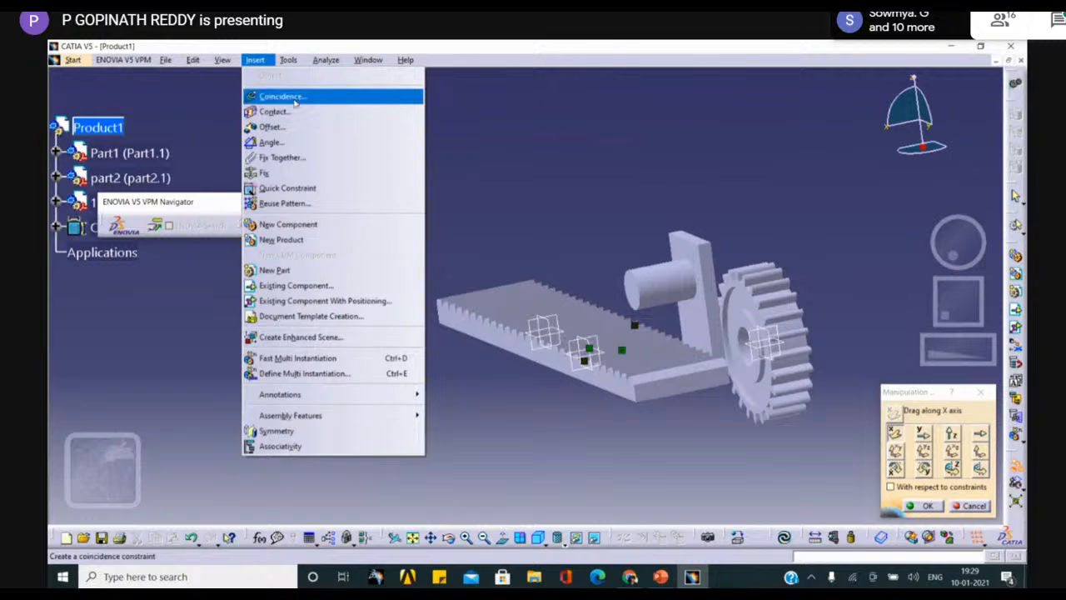
{"action": "left_click", "coordinate": [288, 98]}
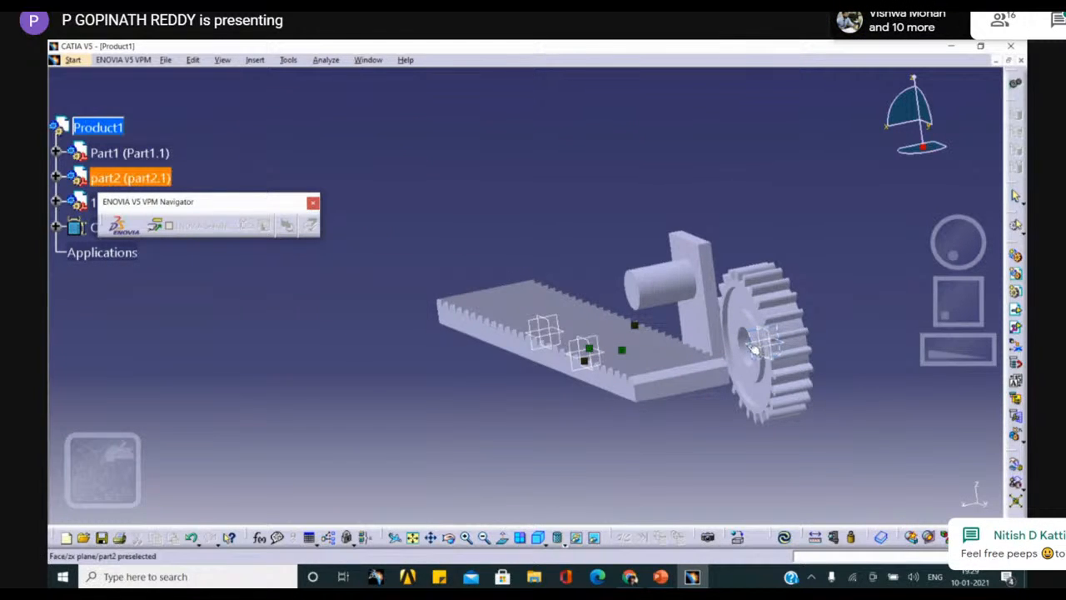
{"action": "left_click", "coordinate": [747, 350]}
{"action": "left_click", "coordinate": [666, 287]}
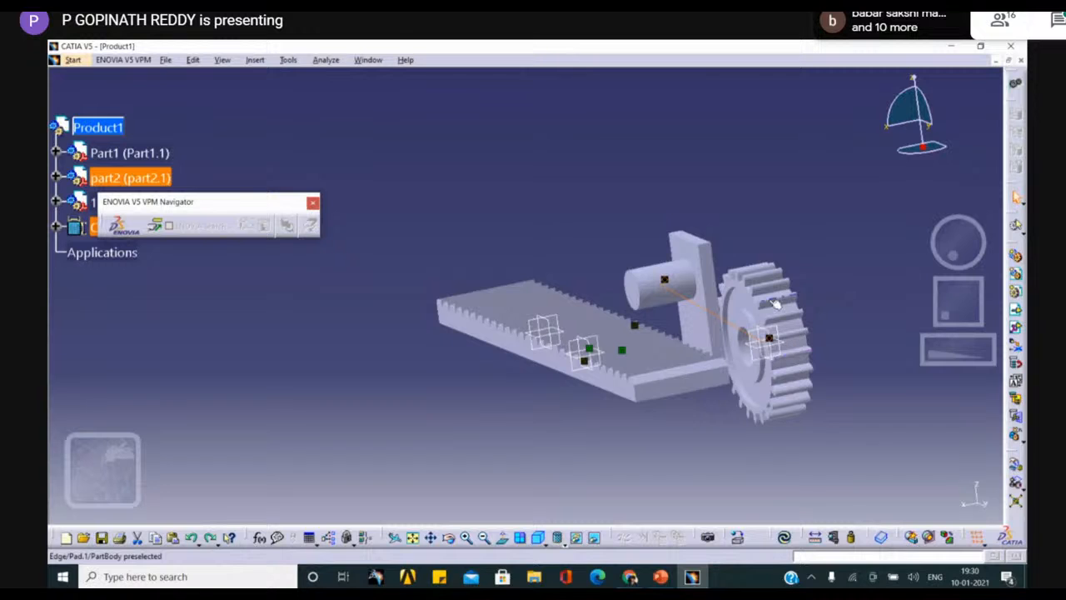
Step: Move the gear along the X axis away from the shaft and raise it along the Z axis beside the rack
{"action": "left_click", "coordinate": [1014, 469]}
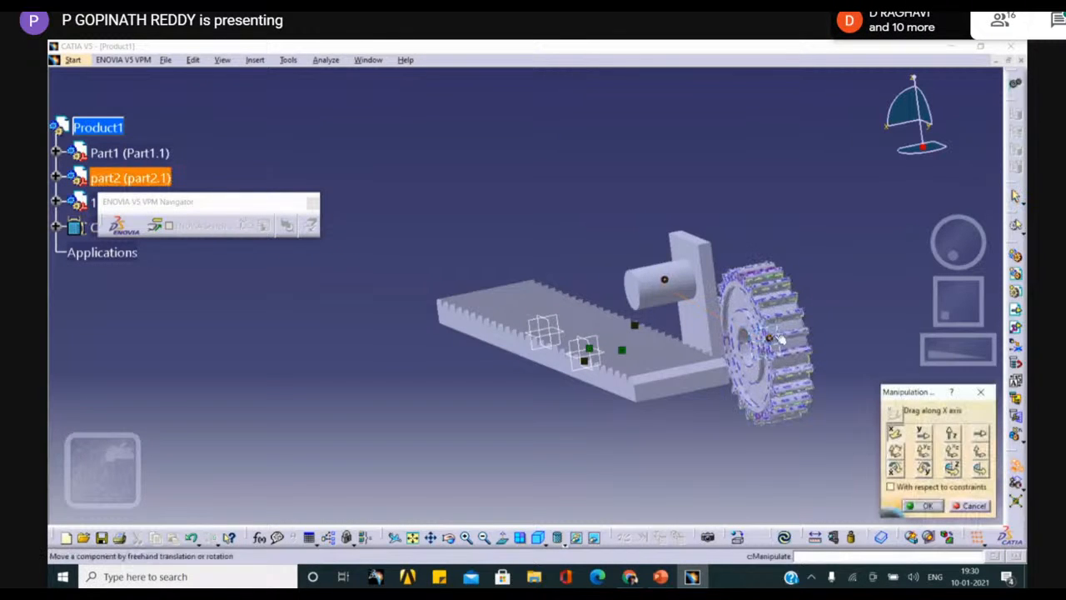
{"action": "left_click_drag", "start_coordinate": [762, 335], "coordinate": [537, 343]}
{"action": "left_click", "coordinate": [952, 432]}
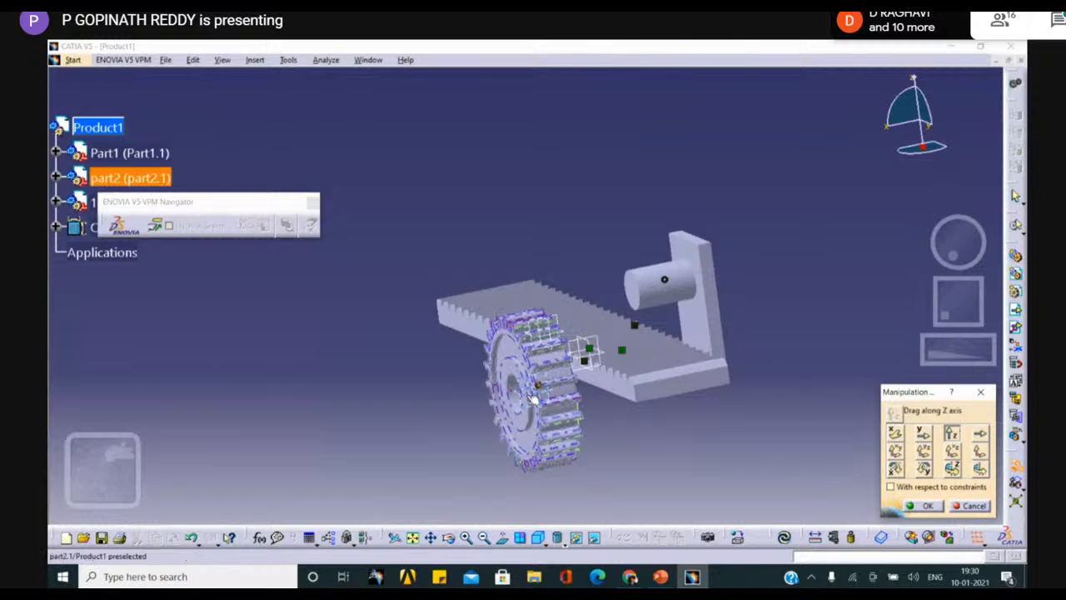
{"action": "left_click_drag", "start_coordinate": [571, 372], "coordinate": [576, 298]}
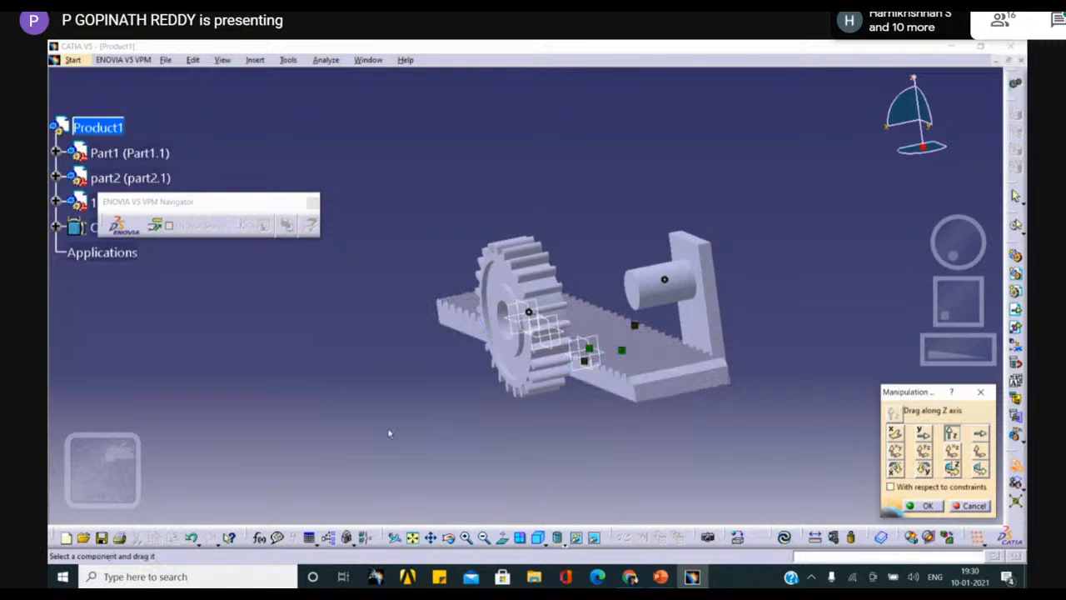
Step: Try making the gear's hub face coincident with the shaft's end face using Same orientation, and update the assembly
{"action": "left_click", "coordinate": [255, 60]}
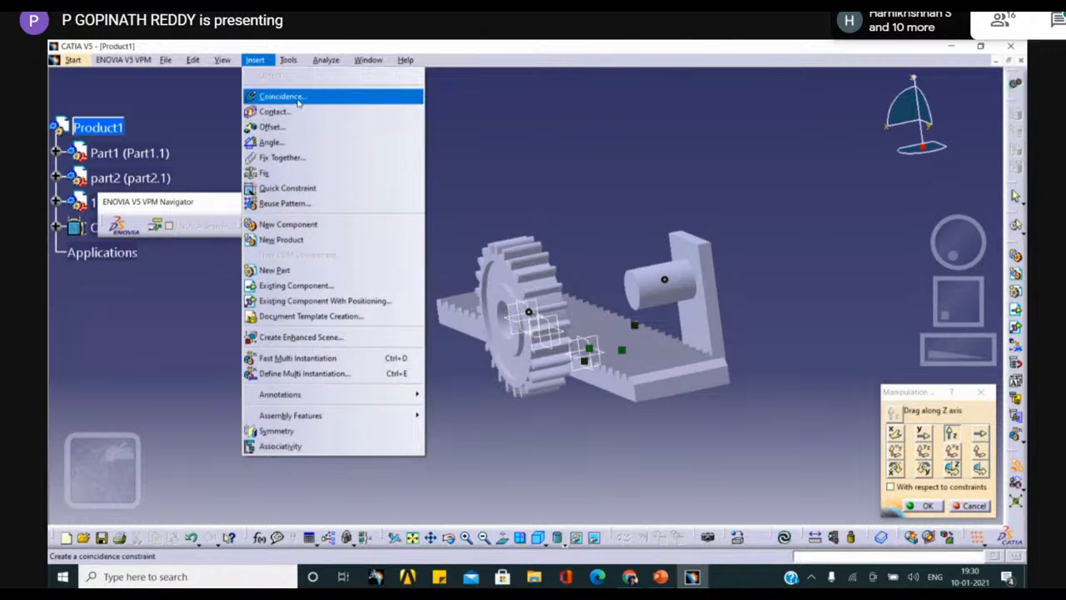
{"action": "left_click", "coordinate": [298, 98]}
{"action": "middle_click_drag", "start_coordinate": [430, 341], "coordinate": [461, 250]}
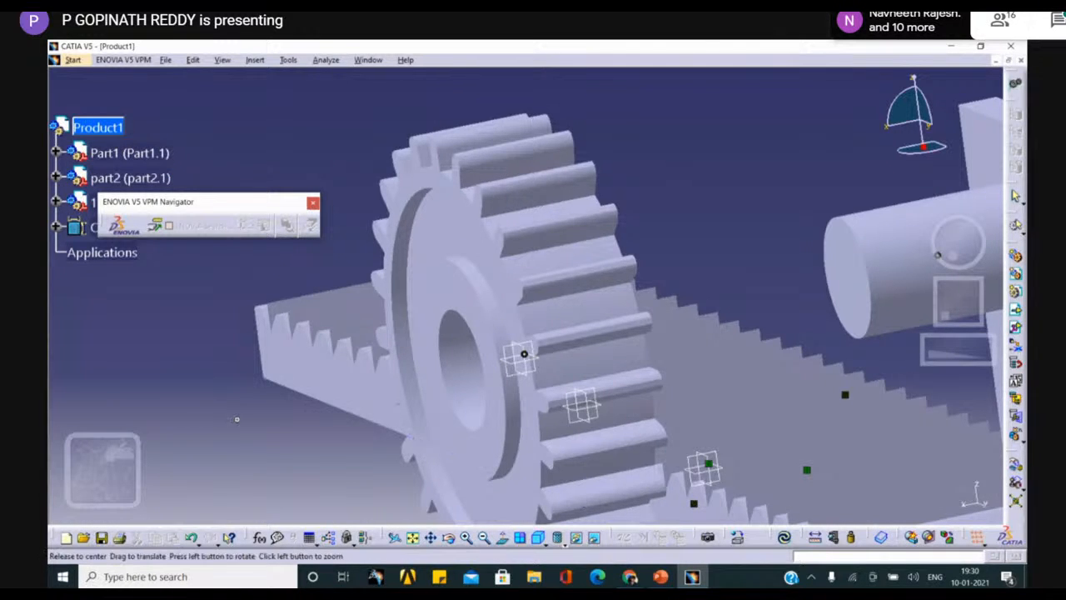
{"action": "middle_click_drag", "start_coordinate": [238, 419], "coordinate": [881, 138]}
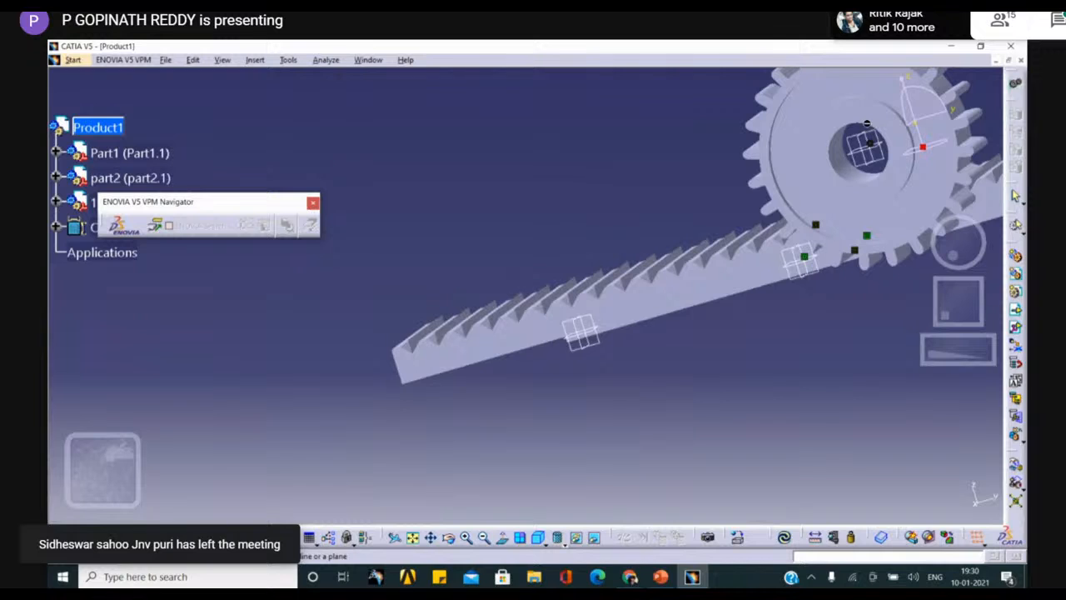
{"action": "middle_click_drag", "start_coordinate": [855, 311], "coordinate": [831, 367]}
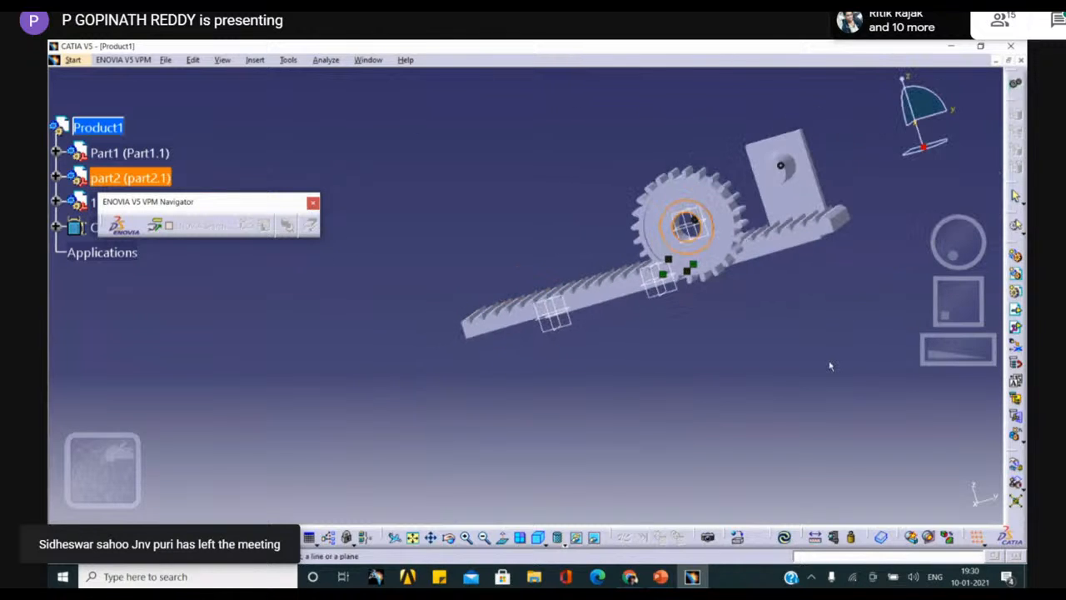
{"action": "left_click", "coordinate": [776, 166]}
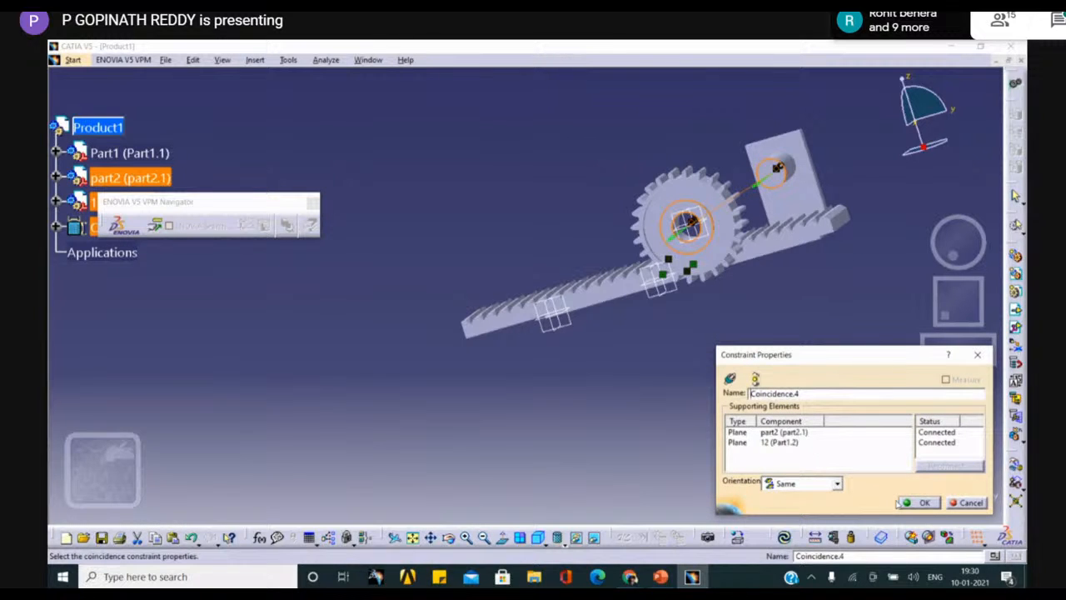
{"action": "left_click", "coordinate": [904, 501]}
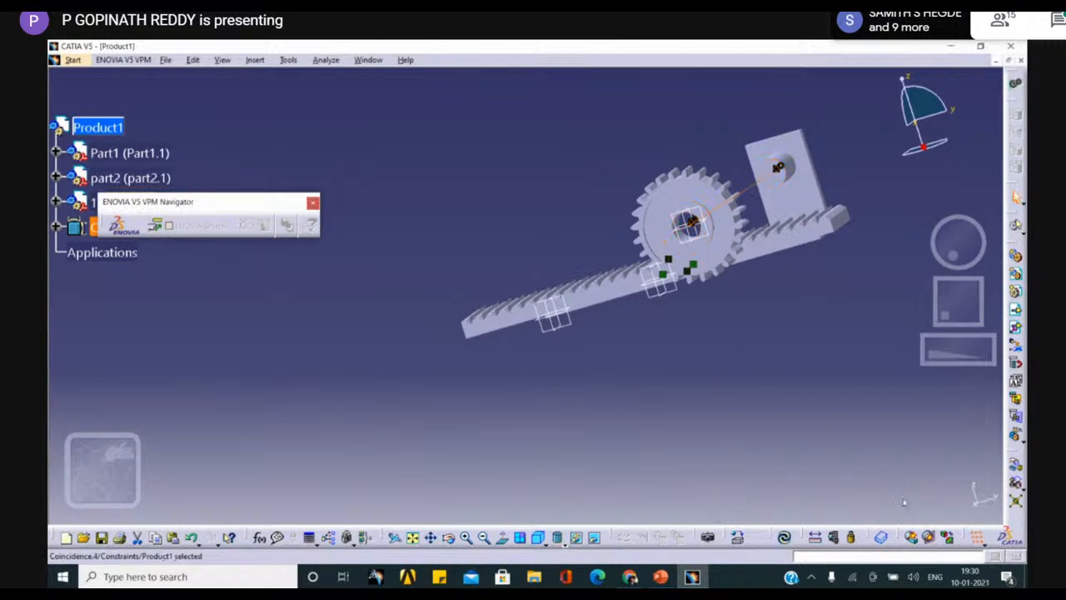
{"action": "left_click", "coordinate": [783, 537]}
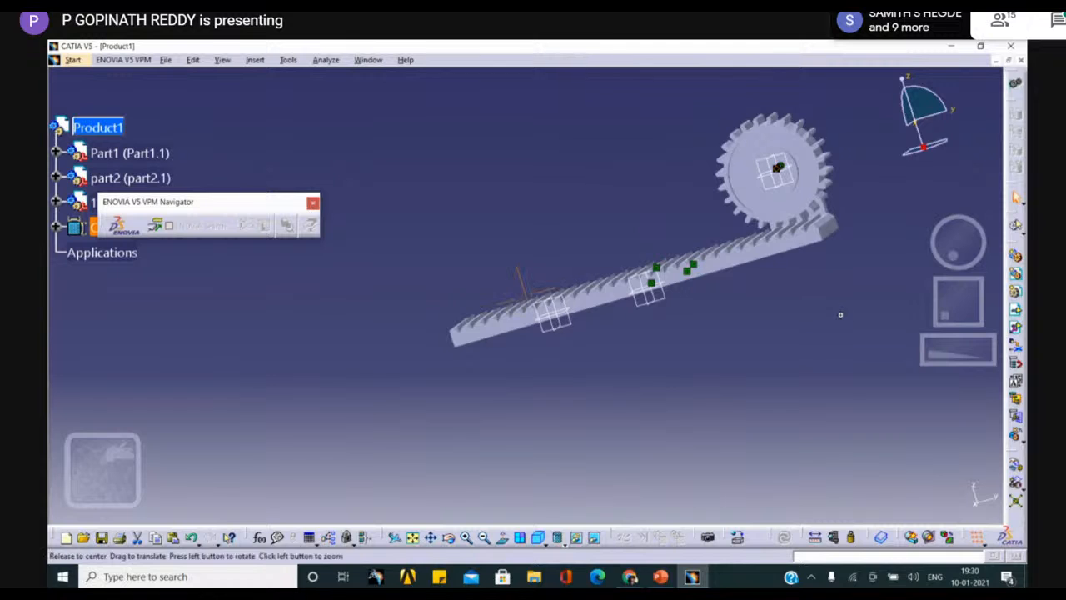
Step: Inspect the gear's position on the shaft and undo the face coincidence together with its update
{"action": "middle_click_drag", "start_coordinate": [840, 314], "coordinate": [584, 423]}
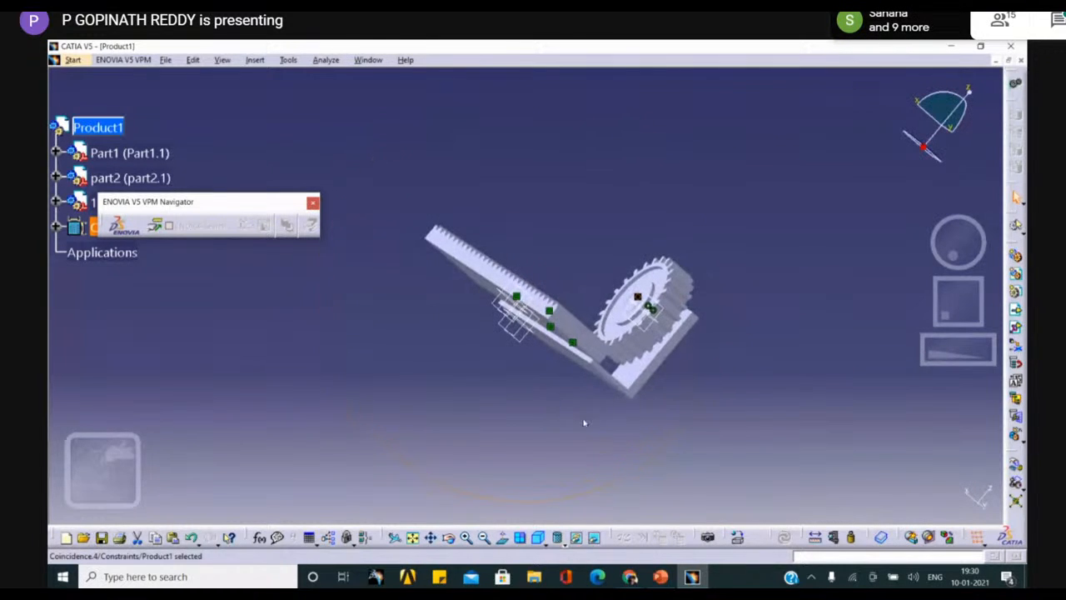
{"action": "middle_click_drag", "start_coordinate": [807, 331], "coordinate": [688, 266]}
{"action": "middle_click_drag", "start_coordinate": [480, 434], "coordinate": [668, 447]}
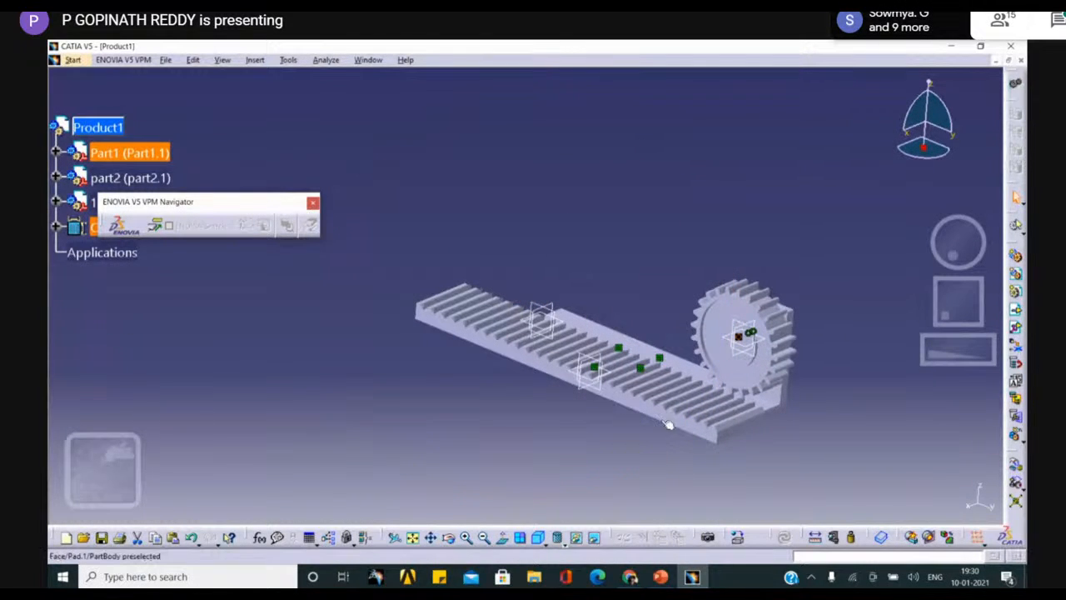
{"action": "key", "text": "ctrl+z"}
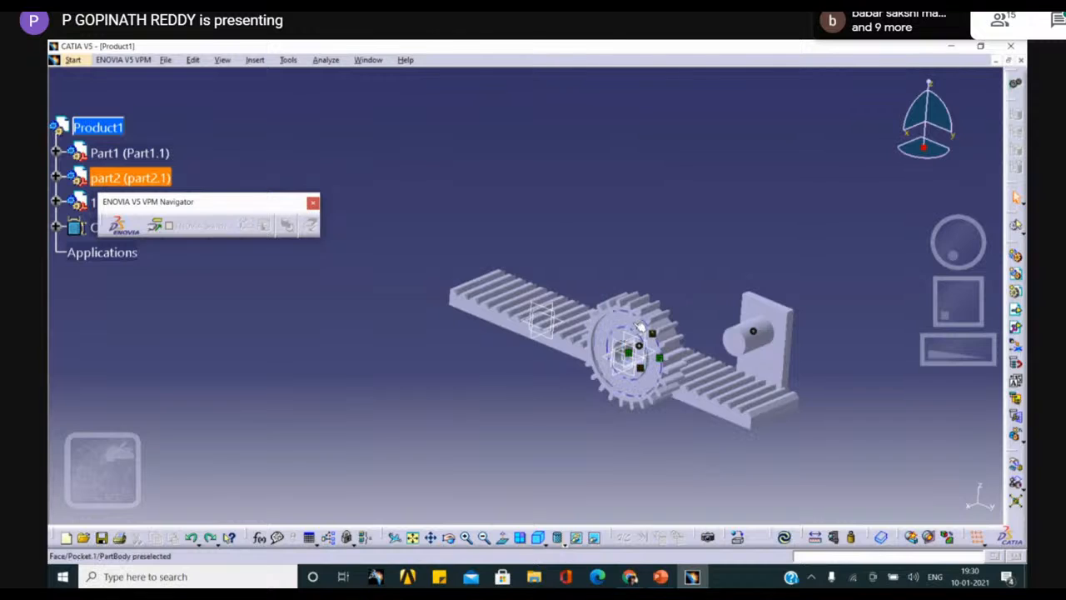
{"action": "left_click", "coordinate": [1019, 313]}
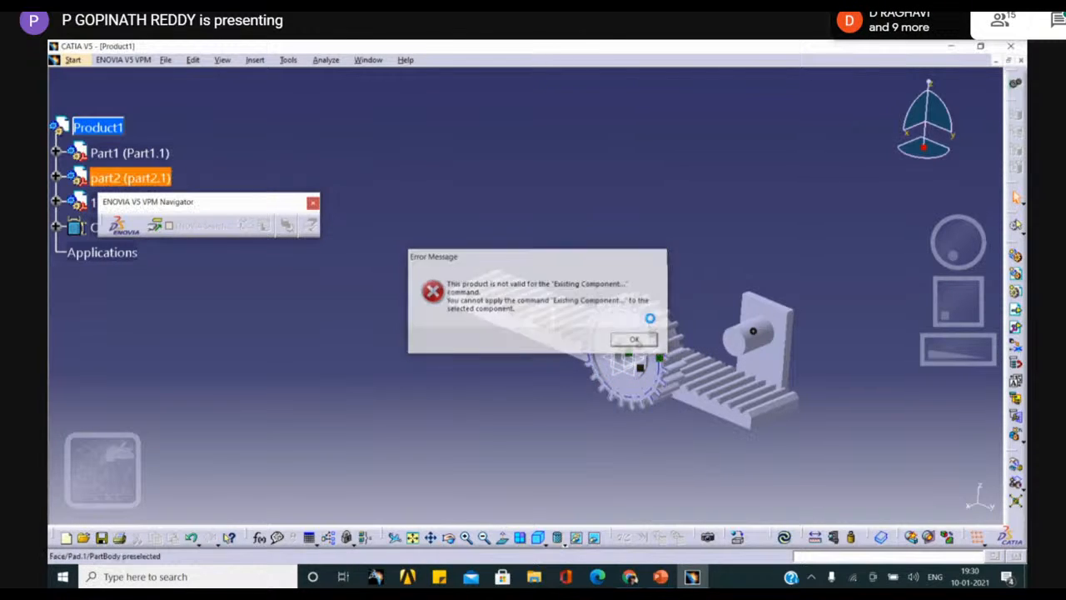
{"action": "left_click", "coordinate": [633, 339]}
{"action": "middle_click_drag", "start_coordinate": [650, 428], "coordinate": [632, 340]}
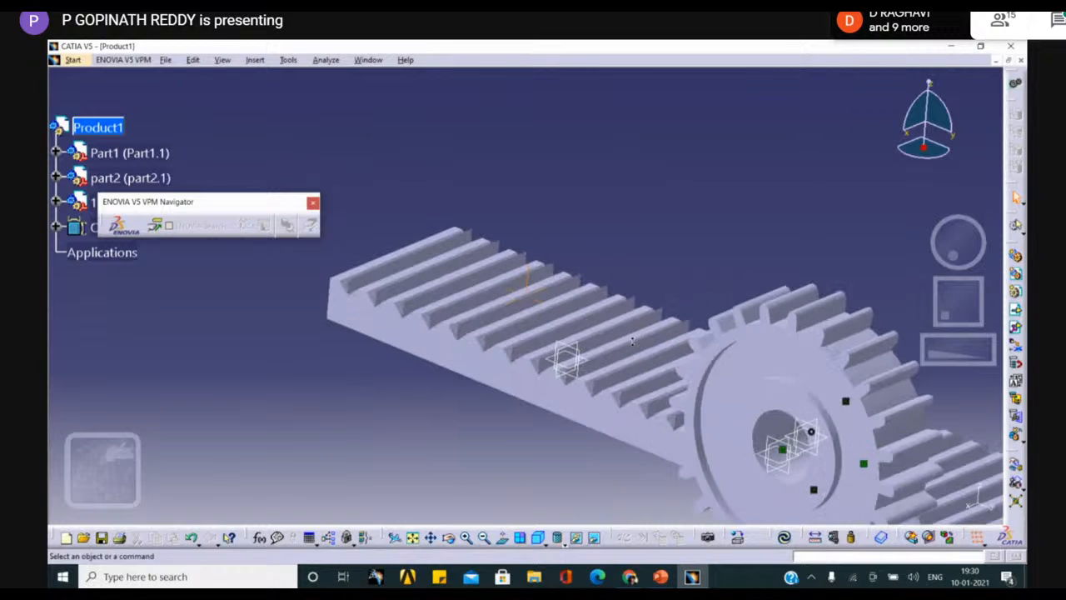
{"action": "middle_click_drag", "start_coordinate": [665, 479], "coordinate": [558, 408]}
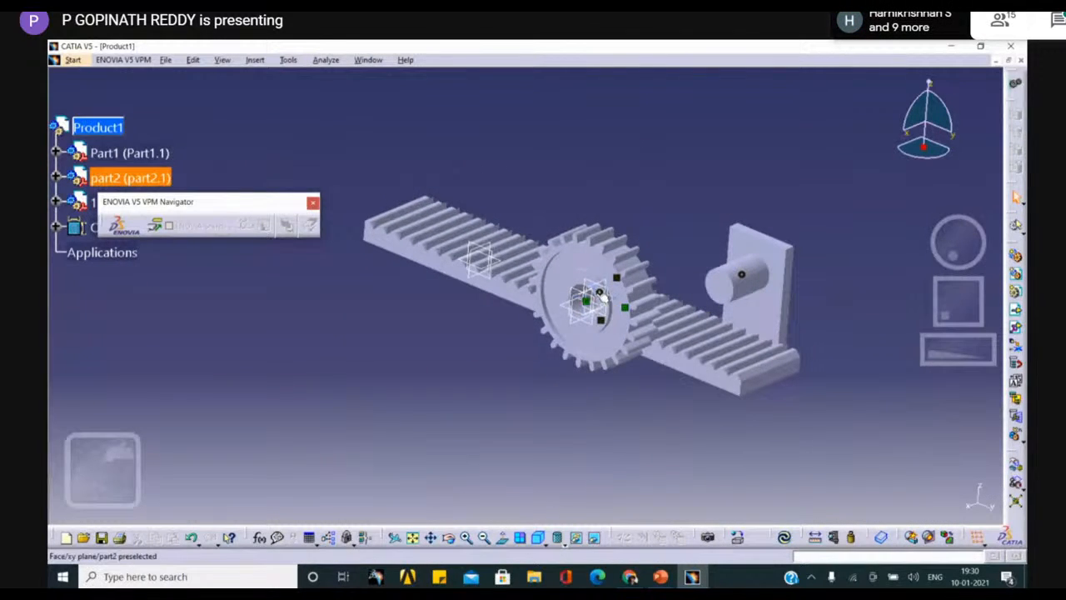
Step: Reposition the gear along the X, Y and Z axes so it sits on the support's shaft above the rack's end
{"action": "left_click", "coordinate": [601, 287]}
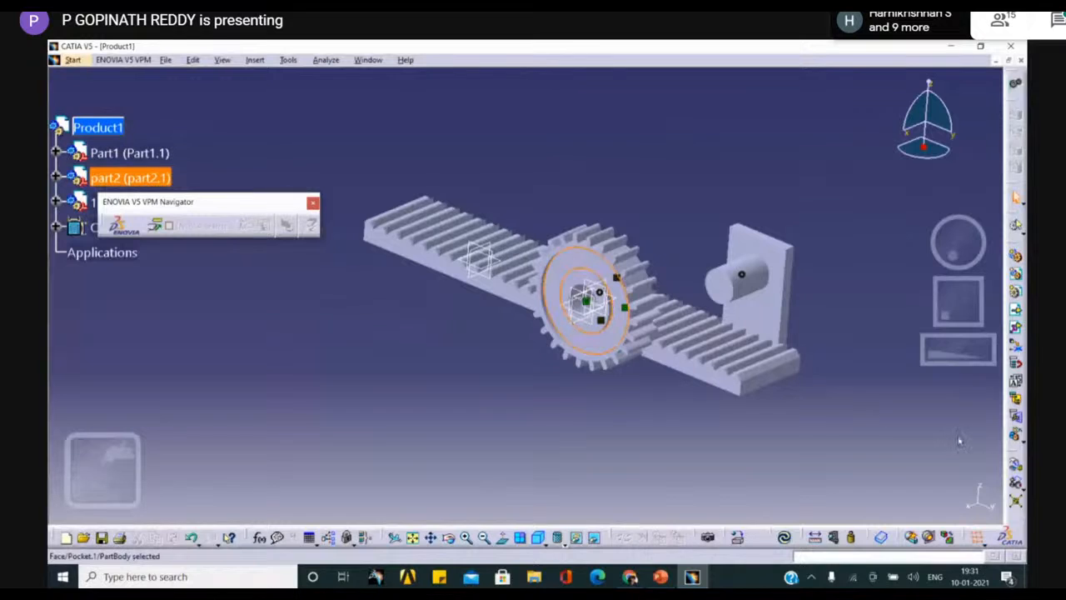
{"action": "left_click", "coordinate": [1015, 463]}
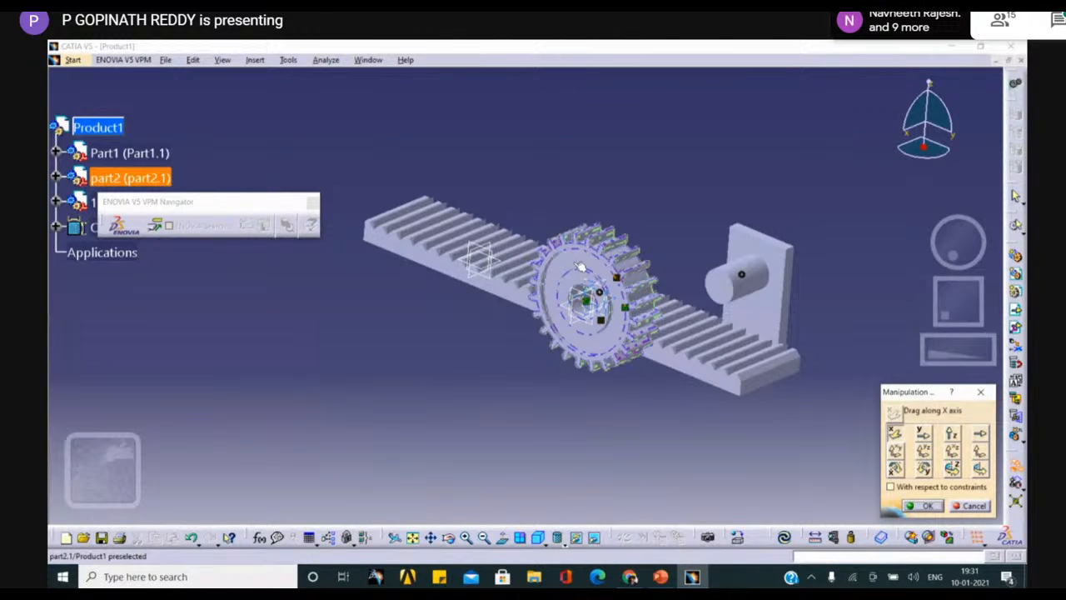
{"action": "left_click_drag", "start_coordinate": [580, 266], "coordinate": [742, 265]}
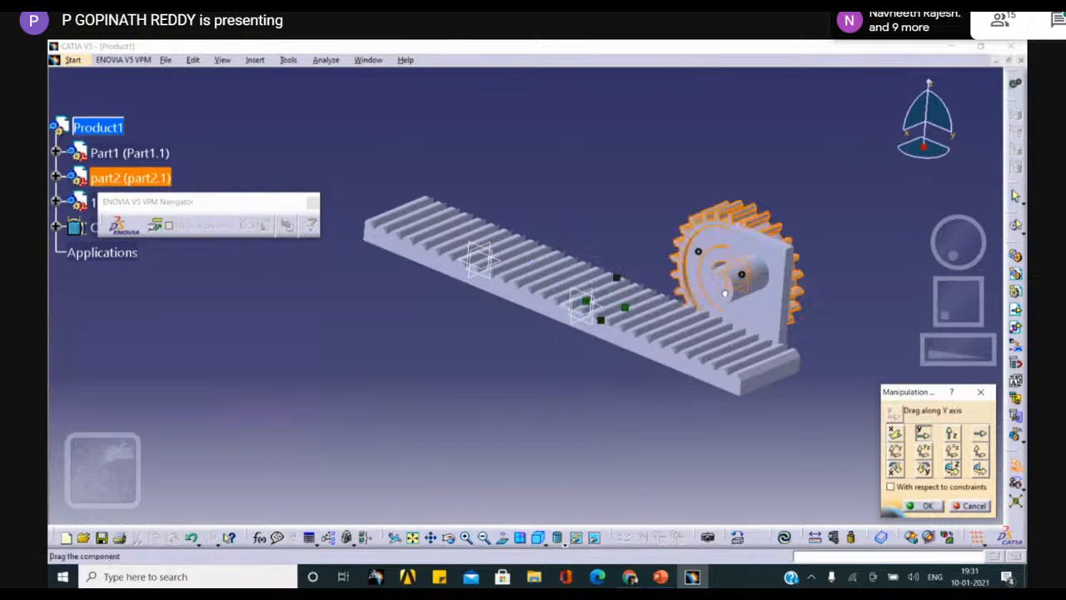
{"action": "left_click", "coordinate": [923, 433]}
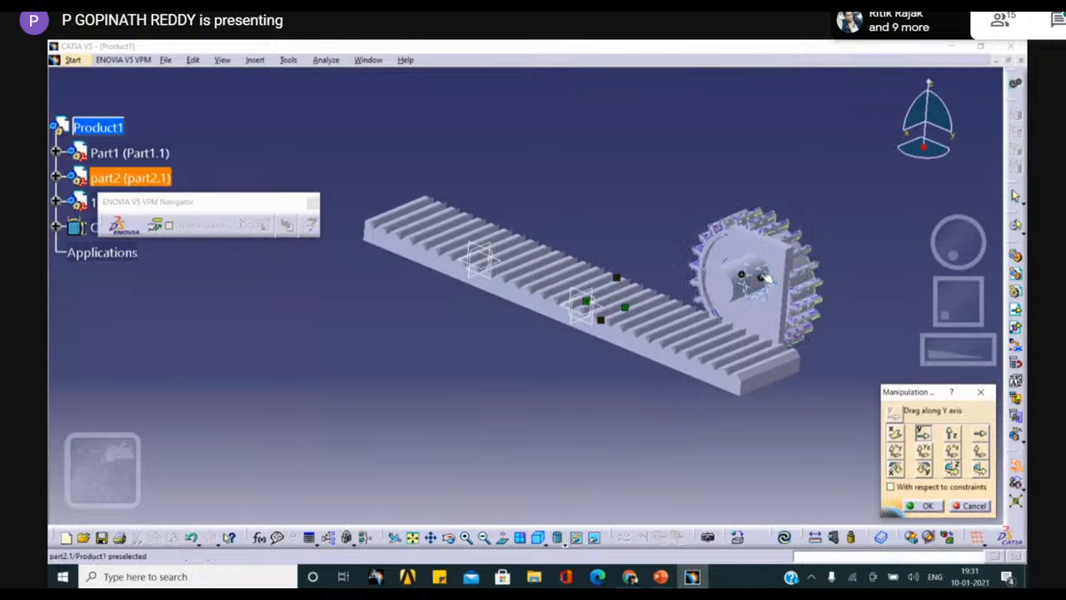
{"action": "left_click", "coordinate": [951, 433]}
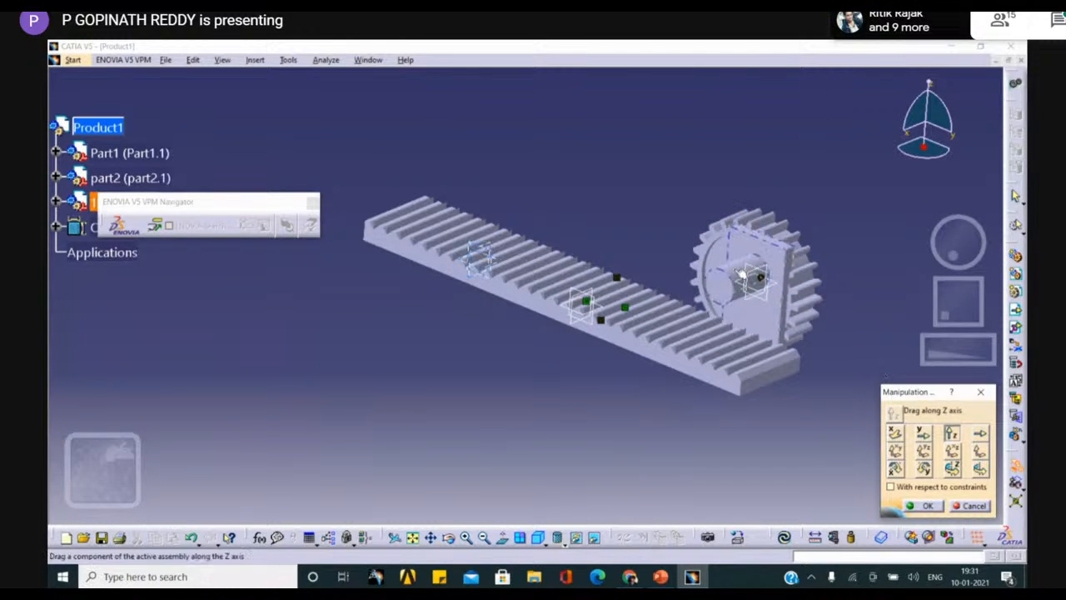
{"action": "left_click_drag", "start_coordinate": [710, 255], "coordinate": [709, 229]}
{"action": "left_click_drag", "start_coordinate": [815, 305], "coordinate": [793, 315]}
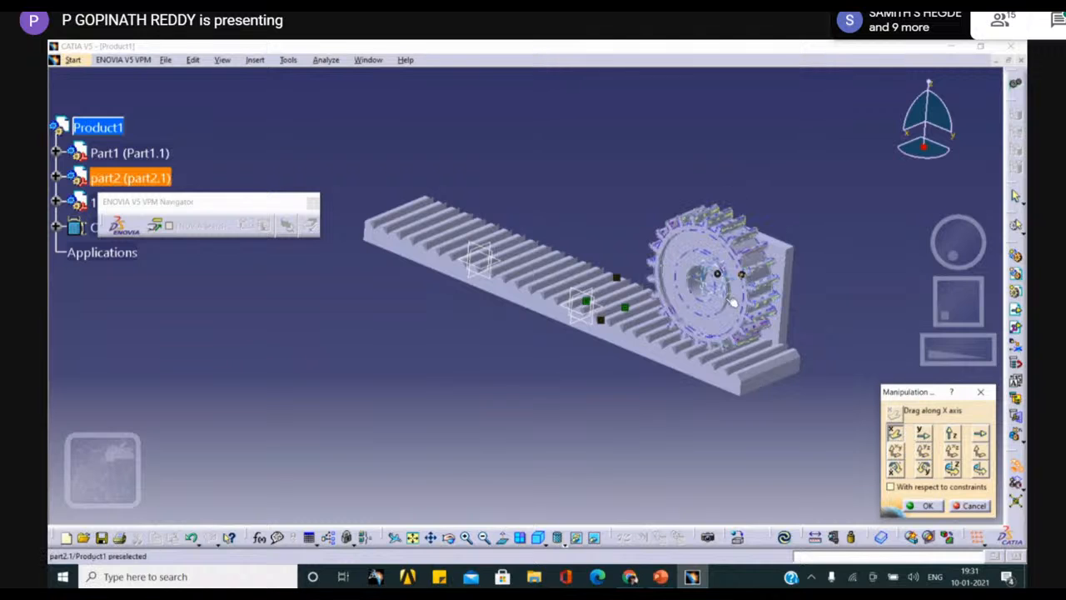
{"action": "left_click_drag", "start_coordinate": [732, 302], "coordinate": [754, 289]}
{"action": "left_click", "coordinate": [925, 435]}
{"action": "left_click", "coordinate": [931, 506]}
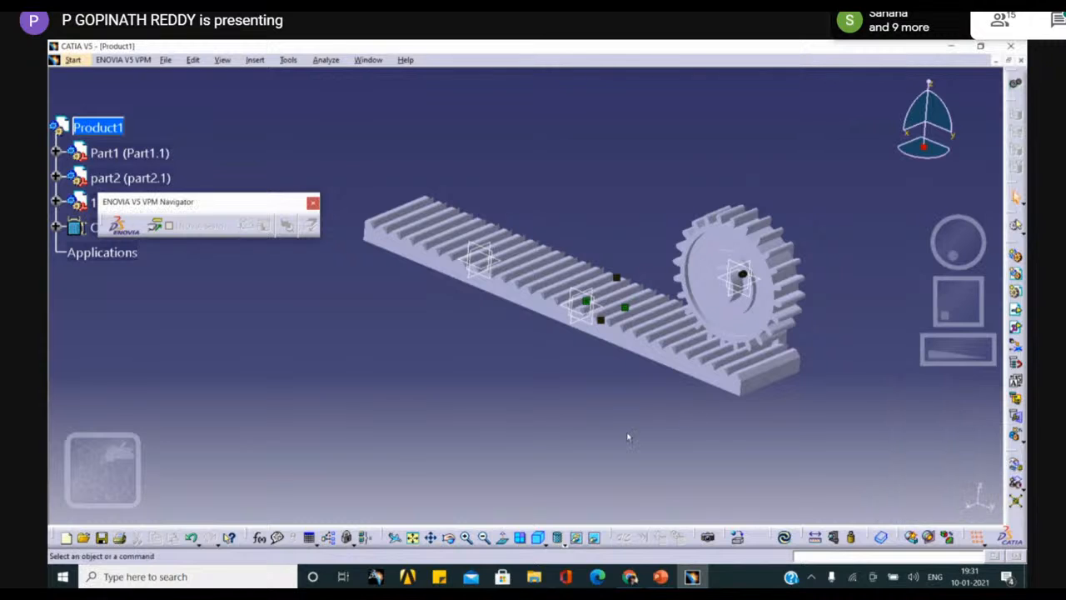
Step: Switch the rack, gear and support product to the DMU Kinematics workbench
{"action": "middle_click_drag", "start_coordinate": [808, 286], "coordinate": [593, 367]}
{"action": "left_click", "coordinate": [74, 62]}
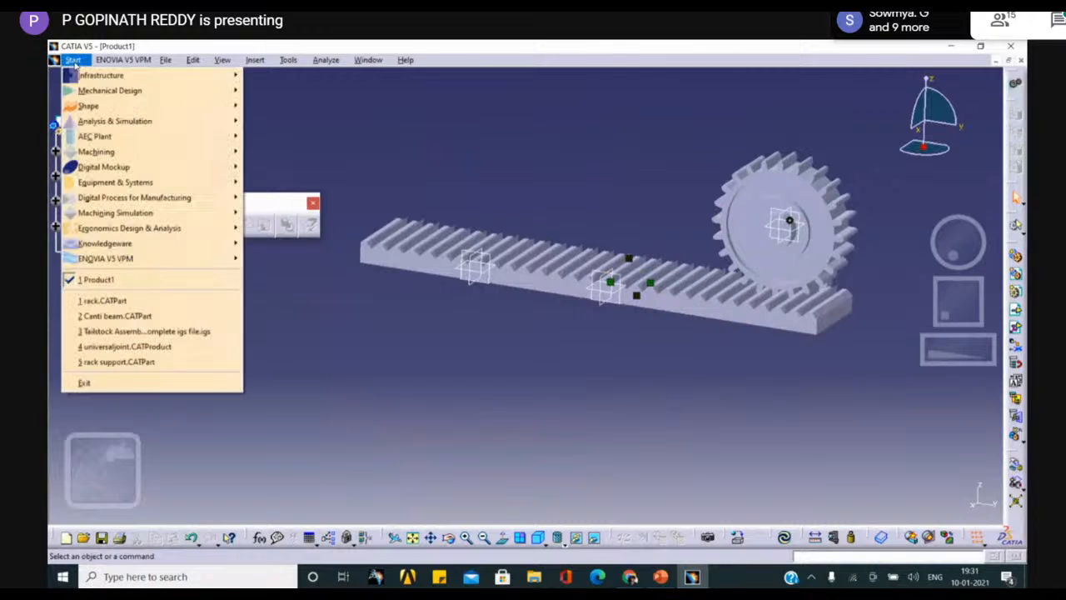
{"action": "mouse_move", "coordinate": [154, 91]}
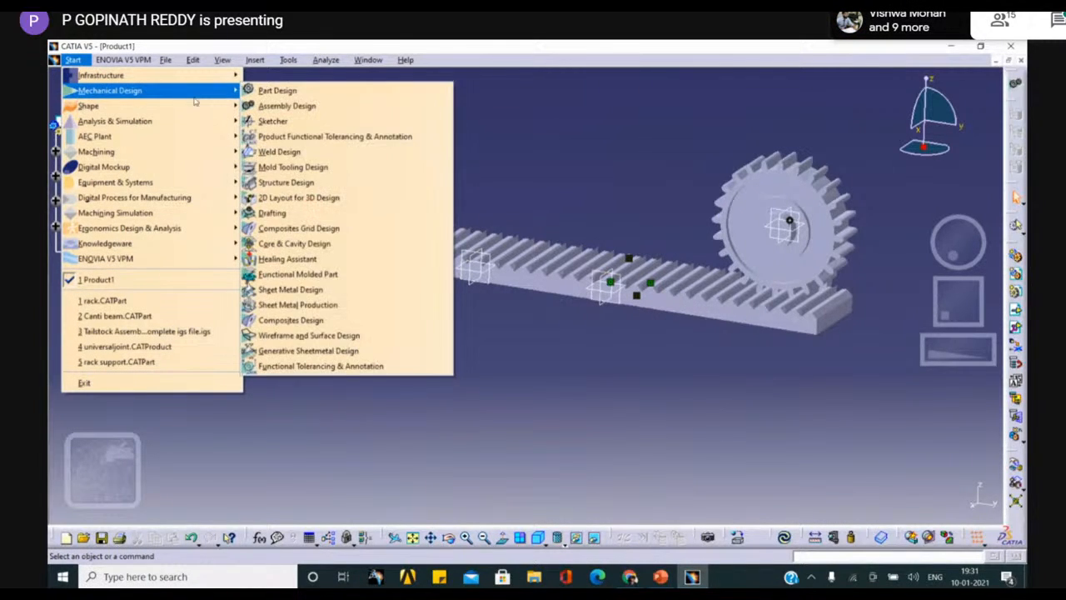
{"action": "mouse_move", "coordinate": [200, 104]}
{"action": "mouse_move", "coordinate": [191, 167]}
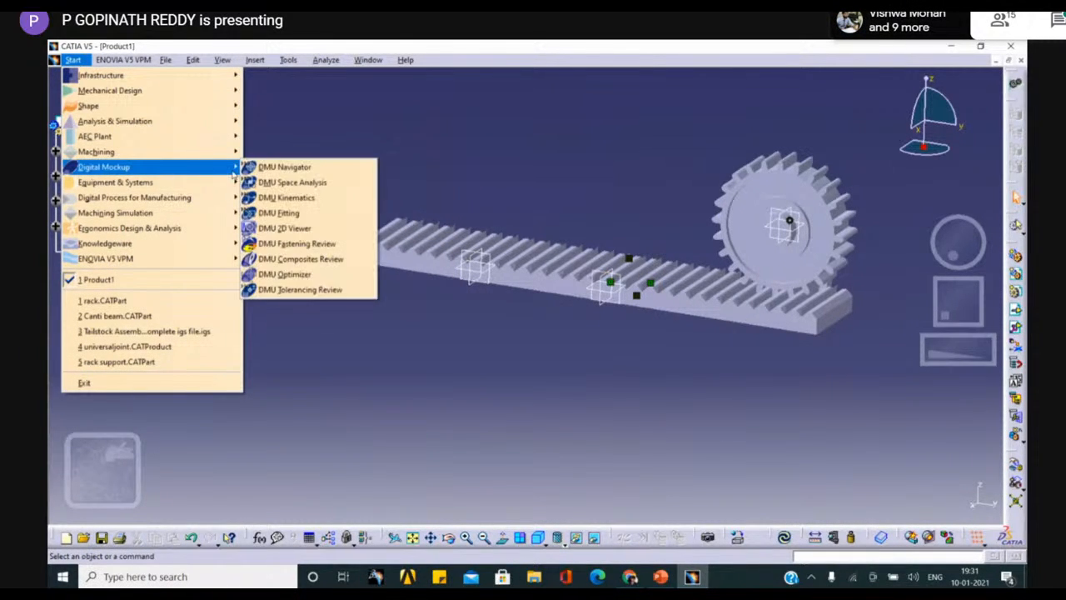
{"action": "left_click", "coordinate": [292, 183]}
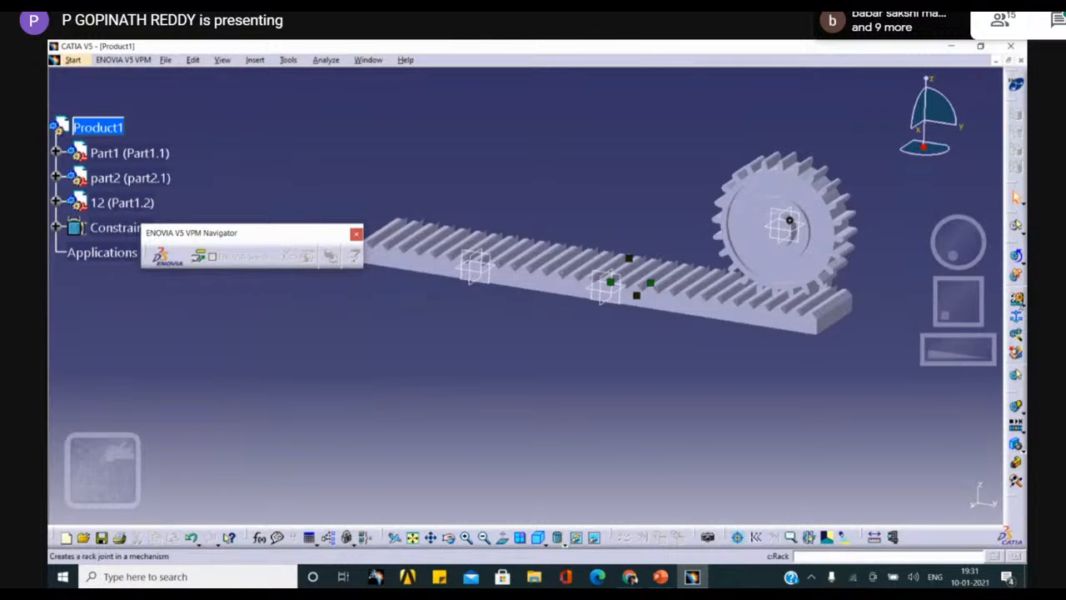
{"action": "left_click", "coordinate": [1016, 302]}
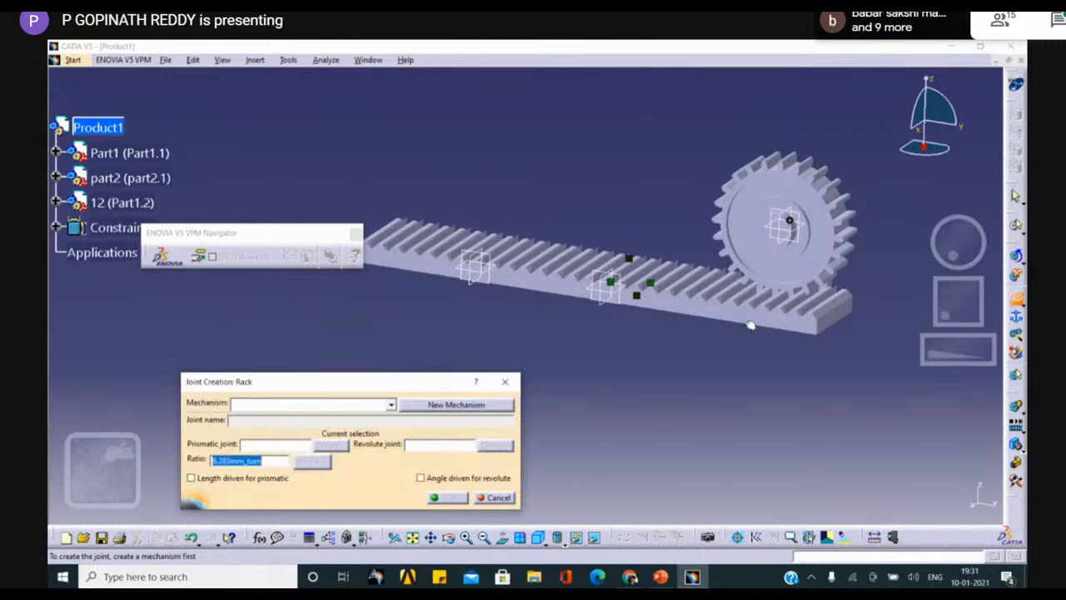
{"action": "left_click", "coordinate": [453, 405]}
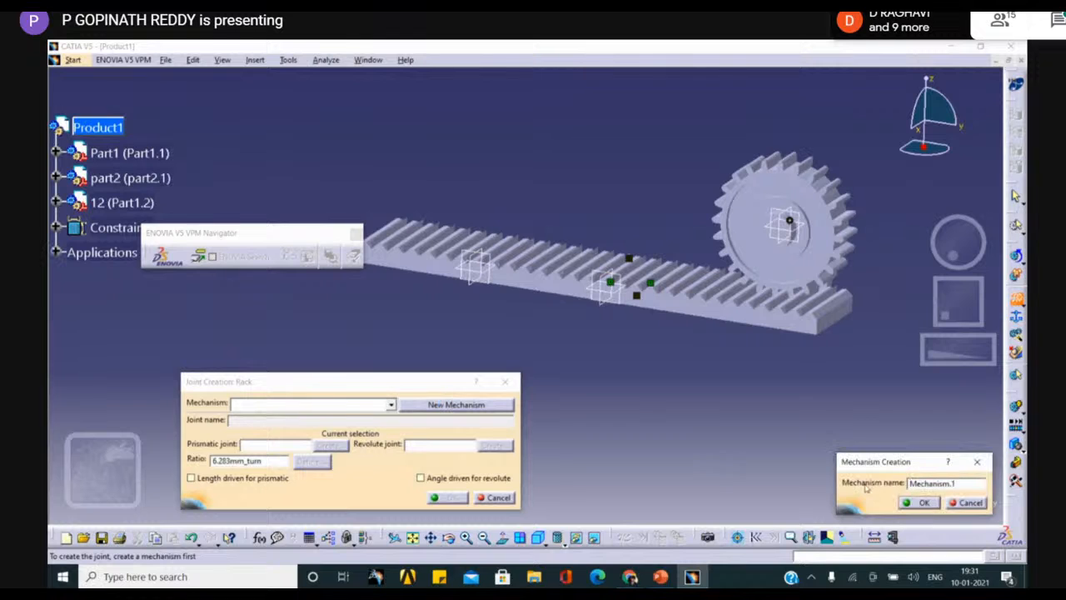
{"action": "left_click", "coordinate": [977, 461]}
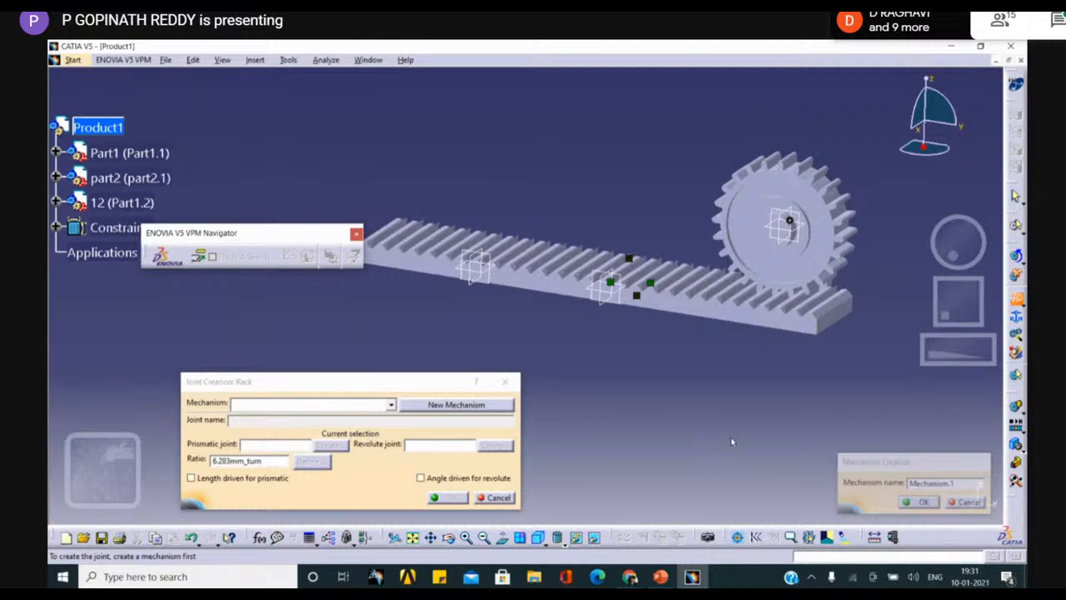
{"action": "left_click", "coordinate": [505, 382]}
Step: Create a new mechanism named Mechanism.1 and assign the support as its fixed part
{"action": "middle_click_drag", "start_coordinate": [814, 362], "coordinate": [650, 371]}
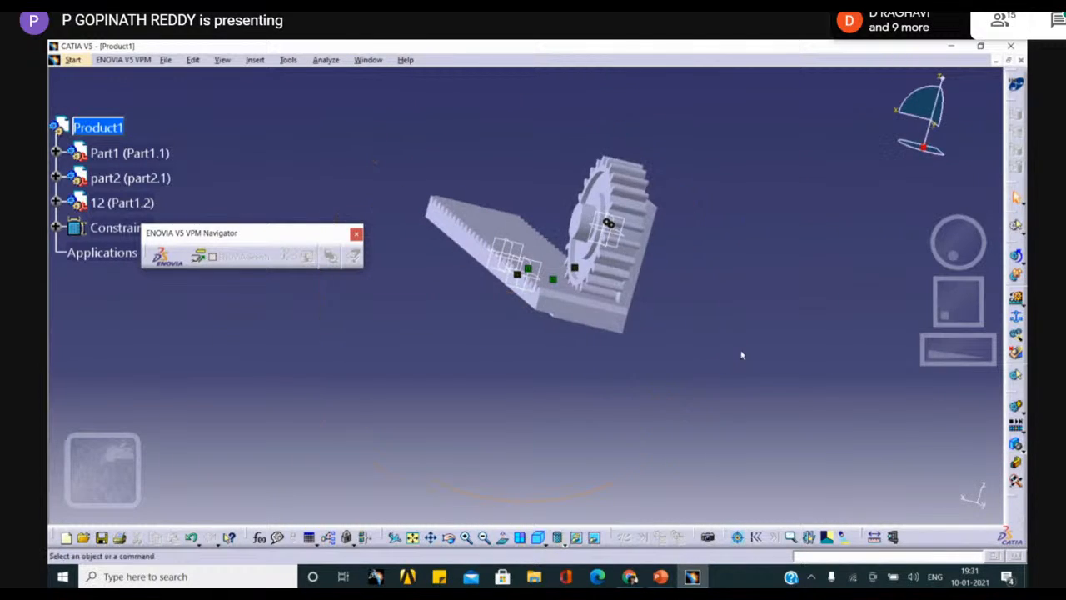
{"action": "left_click", "coordinate": [1015, 317]}
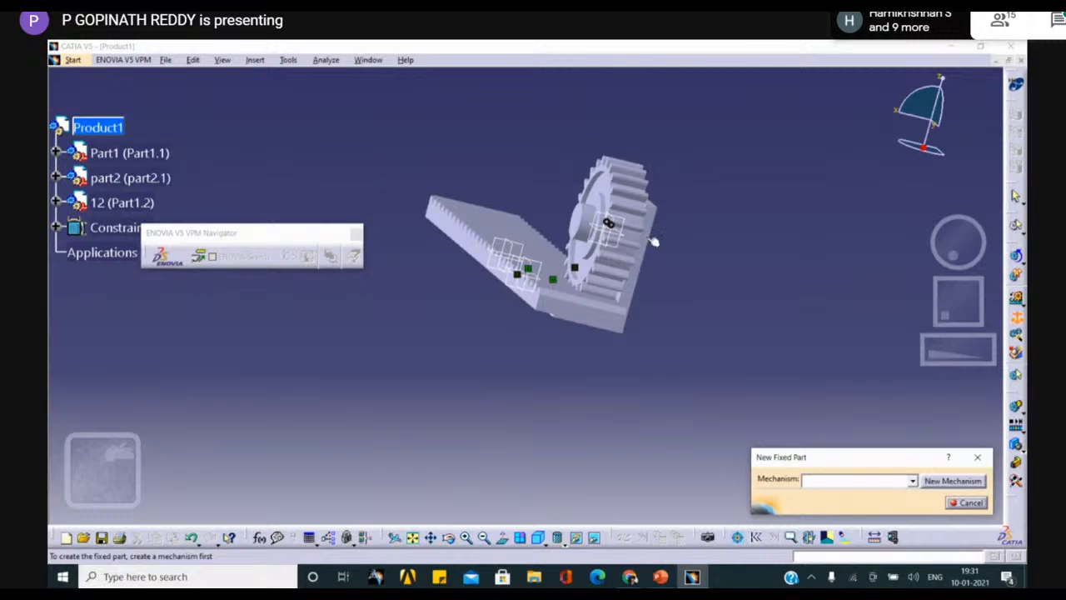
{"action": "left_click", "coordinate": [649, 240]}
{"action": "middle_click_drag", "start_coordinate": [677, 239], "coordinate": [583, 218]}
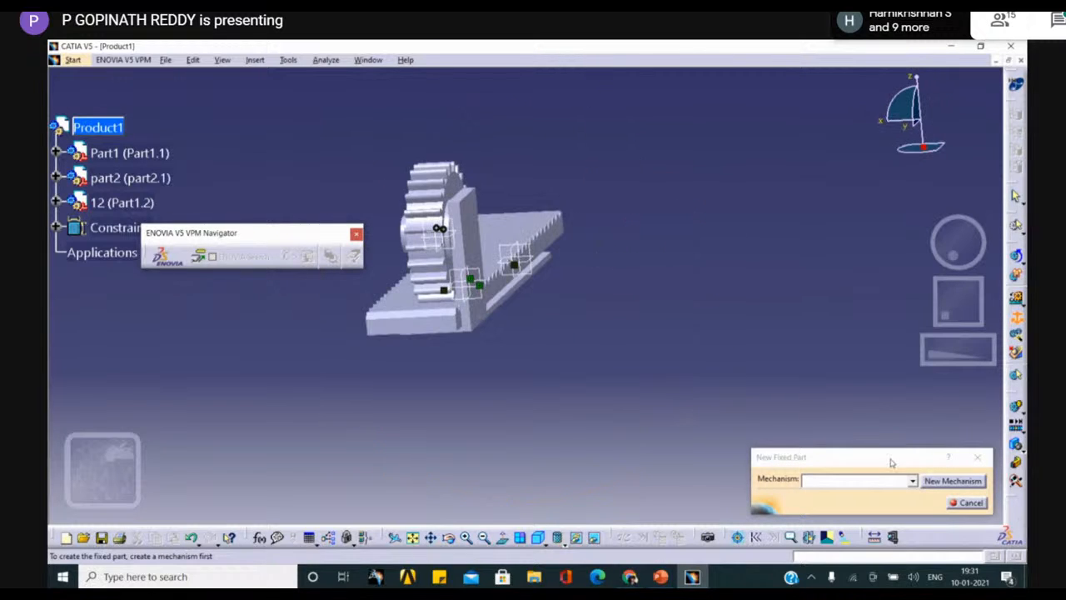
{"action": "left_click", "coordinate": [952, 480]}
{"action": "left_click", "coordinate": [923, 502]}
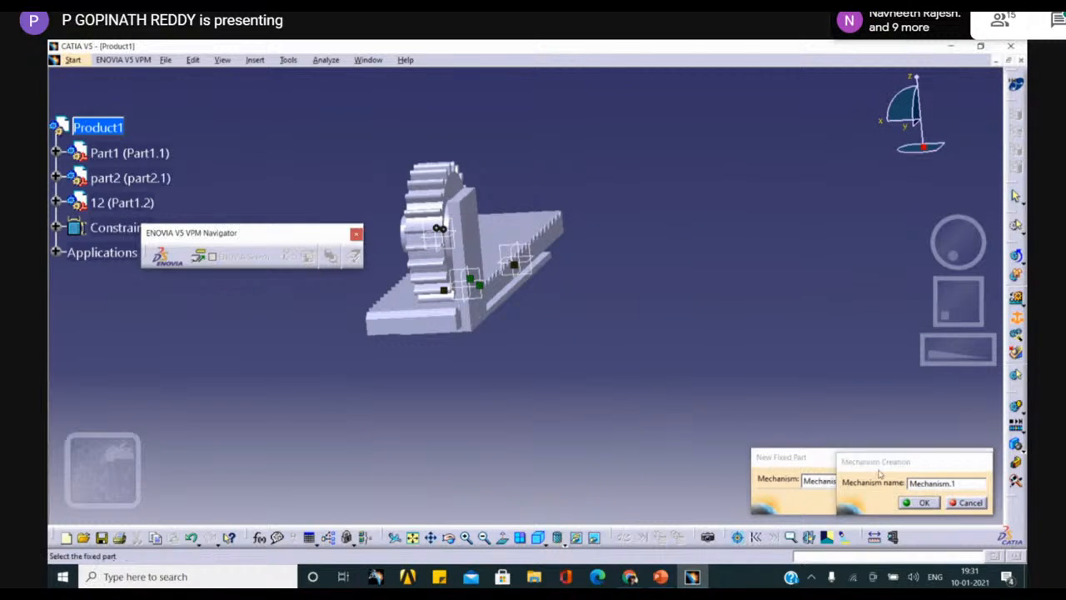
{"action": "left_click", "coordinate": [464, 248]}
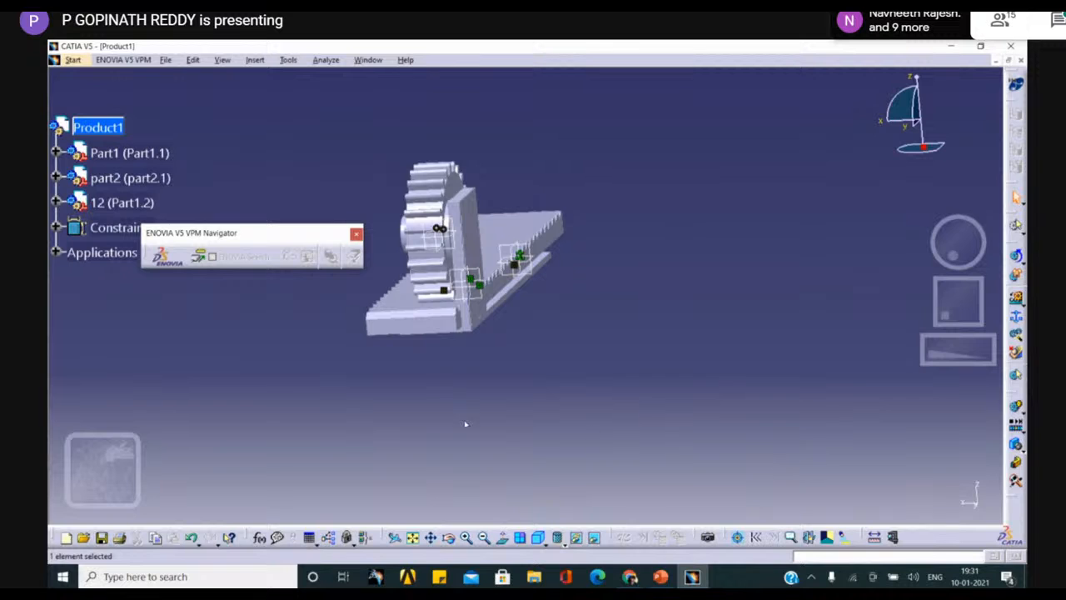
Step: Start a rack joint in Mechanism.1 and choose a long edge of the rack and of the support as its prismatic joint's lines
{"action": "middle_click_drag", "start_coordinate": [466, 424], "coordinate": [682, 388]}
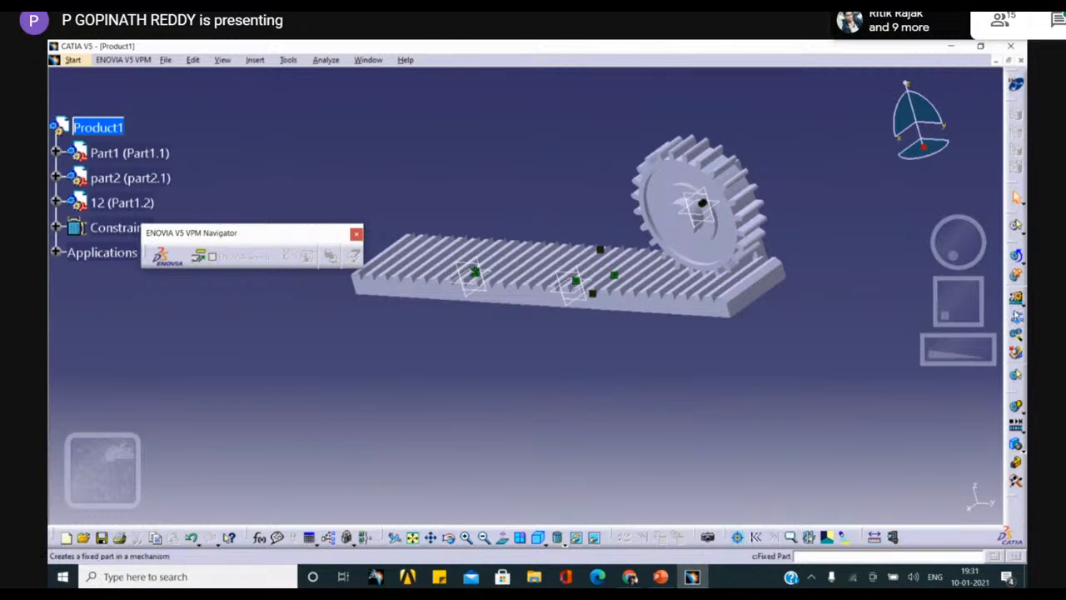
{"action": "left_click", "coordinate": [1016, 301]}
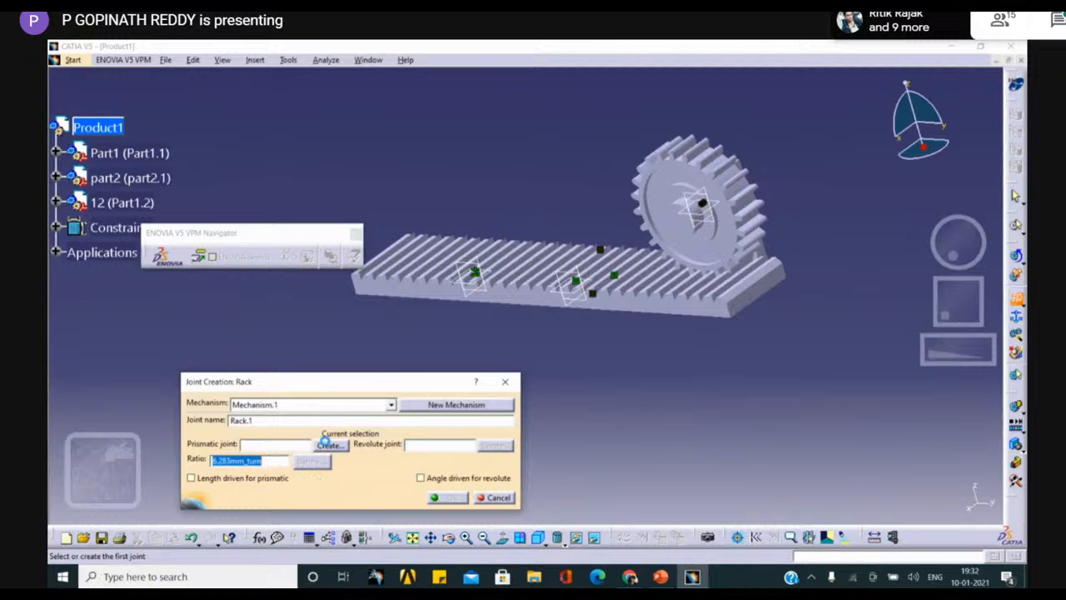
{"action": "left_click", "coordinate": [328, 444]}
{"action": "middle_click_drag", "start_coordinate": [643, 360], "coordinate": [617, 232]}
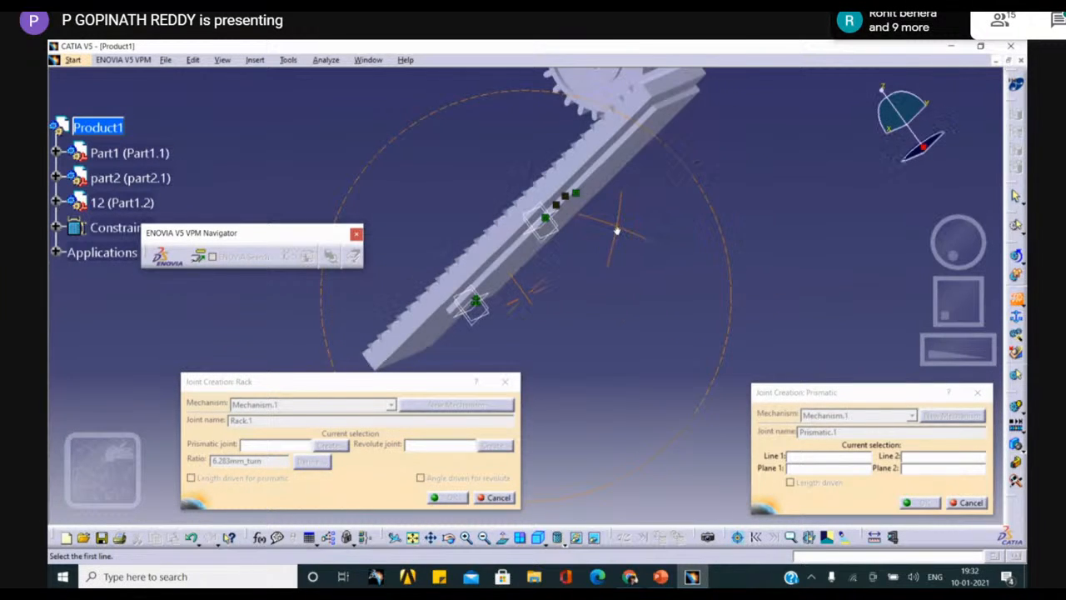
{"action": "left_click", "coordinate": [589, 170]}
{"action": "middle_click_drag", "start_coordinate": [597, 162], "coordinate": [552, 135]}
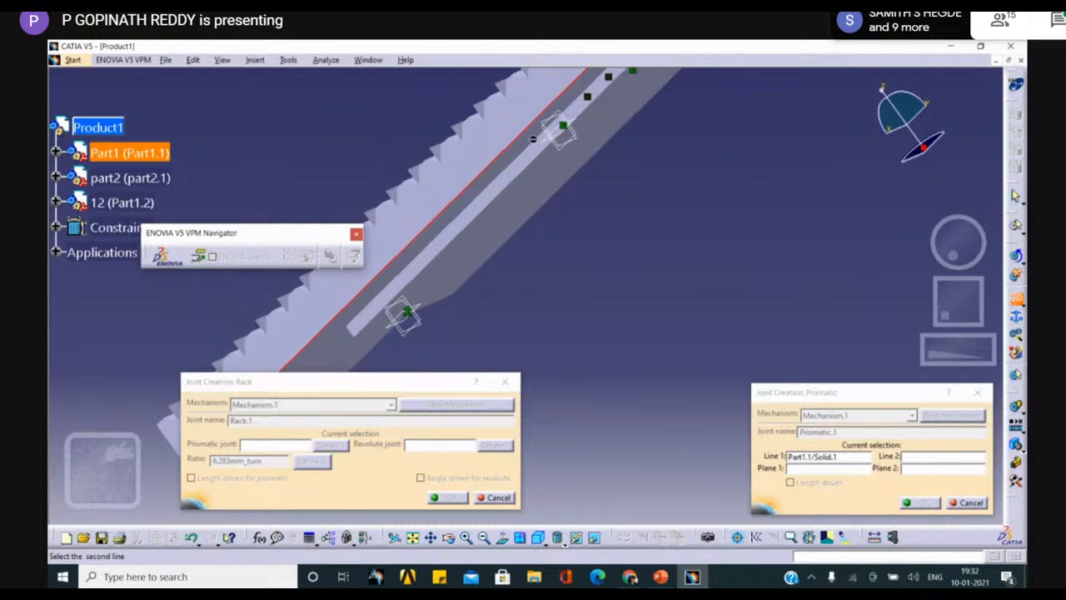
{"action": "left_click", "coordinate": [537, 140]}
Step: Choose a rack face and a support face as the prismatic joint's planes and create the joint
{"action": "middle_click_drag", "start_coordinate": [596, 173], "coordinate": [549, 153]}
{"action": "left_click", "coordinate": [478, 151]}
{"action": "middle_click_drag", "start_coordinate": [609, 186], "coordinate": [528, 310]}
{"action": "left_click", "coordinate": [528, 309]}
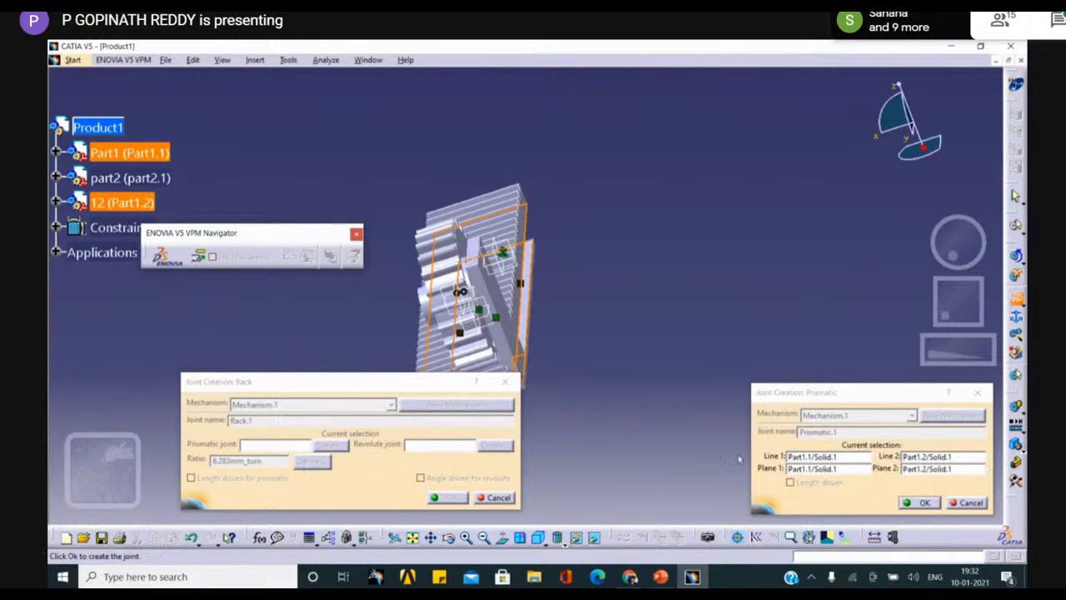
{"action": "left_click", "coordinate": [918, 502]}
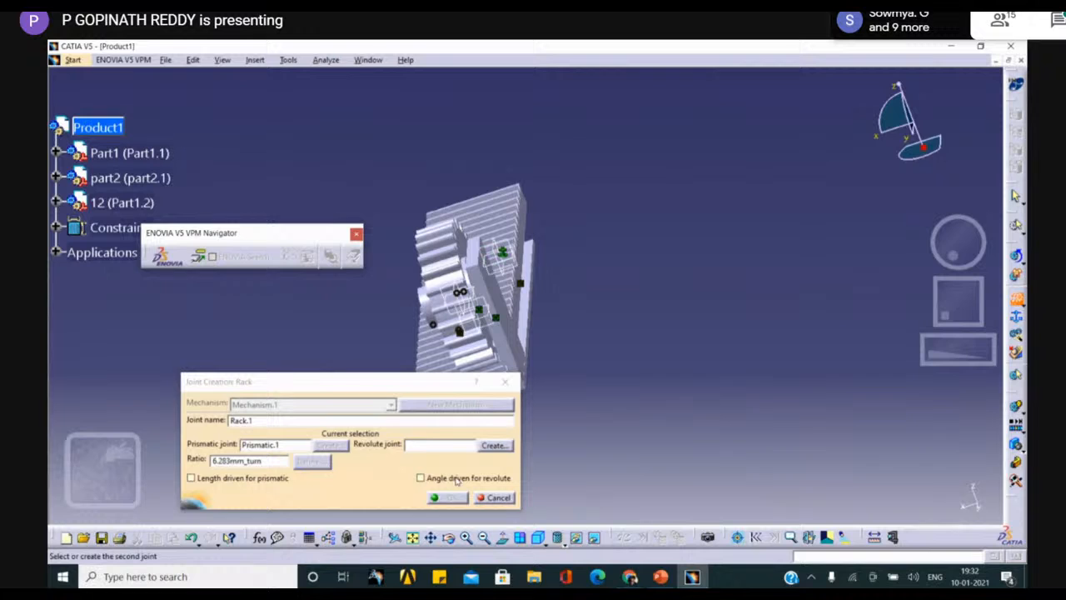
Step: Start the rack joint's revolute joint with the support's shaft axis as its first line
{"action": "left_click", "coordinate": [494, 446]}
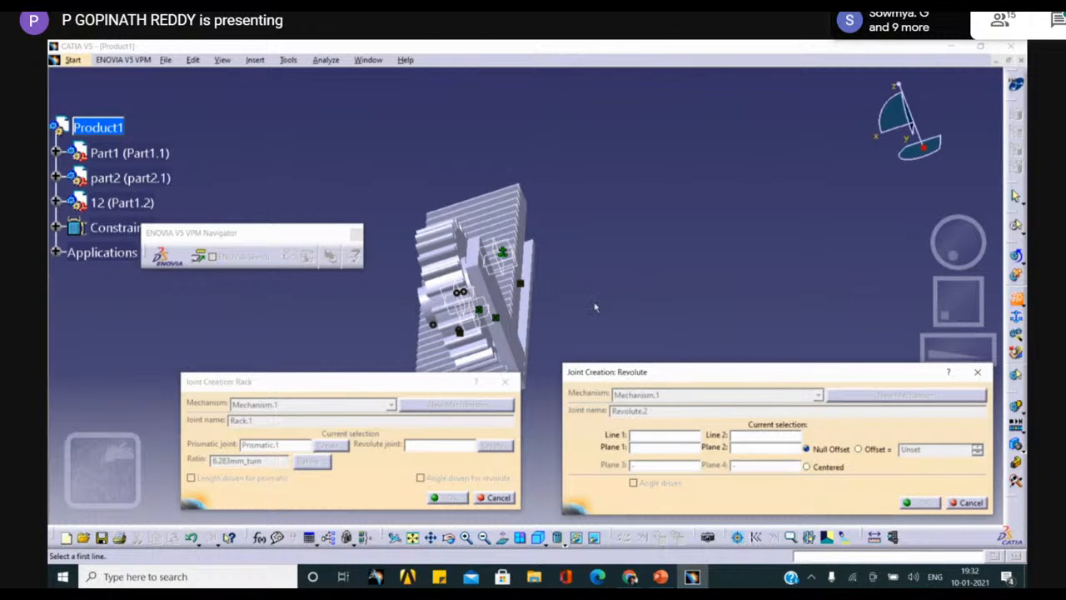
{"action": "middle_click_drag", "start_coordinate": [595, 307], "coordinate": [575, 250]}
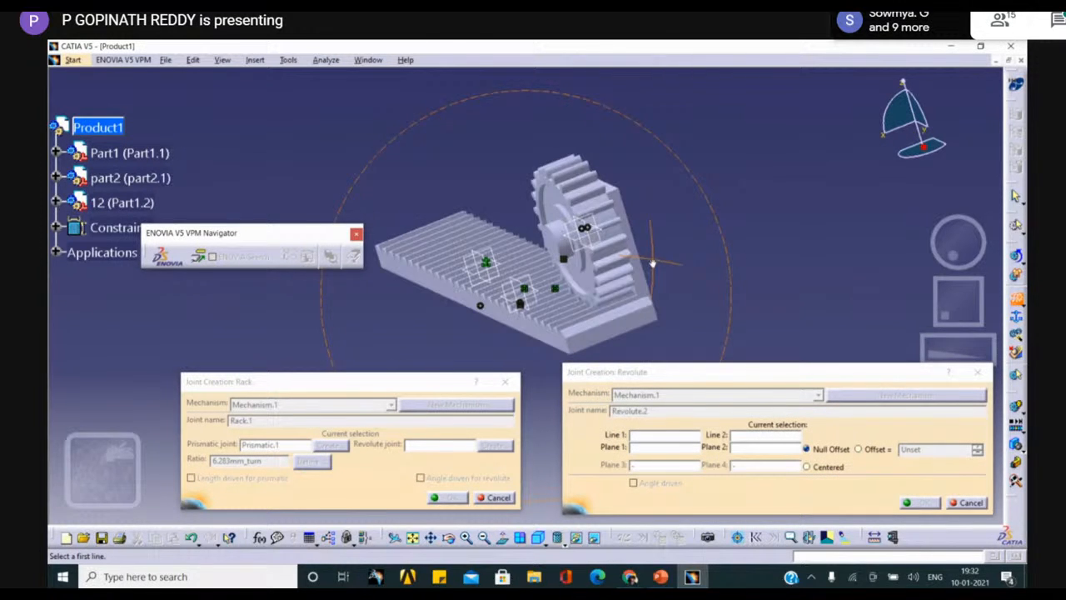
{"action": "left_click", "coordinate": [556, 243]}
Step: Hide the gear, switch to the hidden space and choose the gear's bore axis as the revolute joint's second line
{"action": "right_click", "coordinate": [588, 211]}
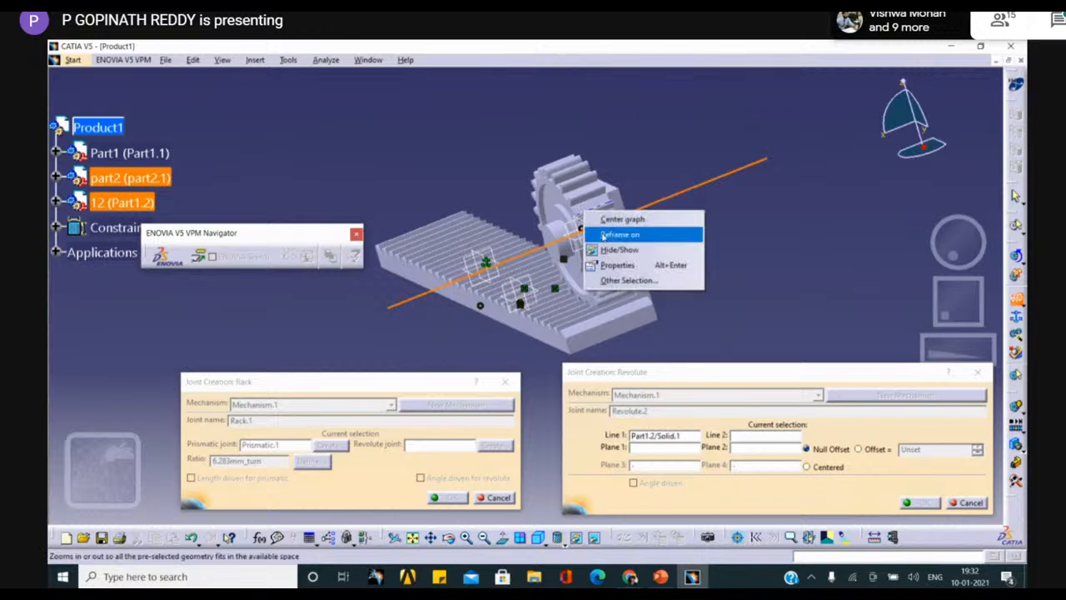
{"action": "left_click", "coordinate": [636, 247]}
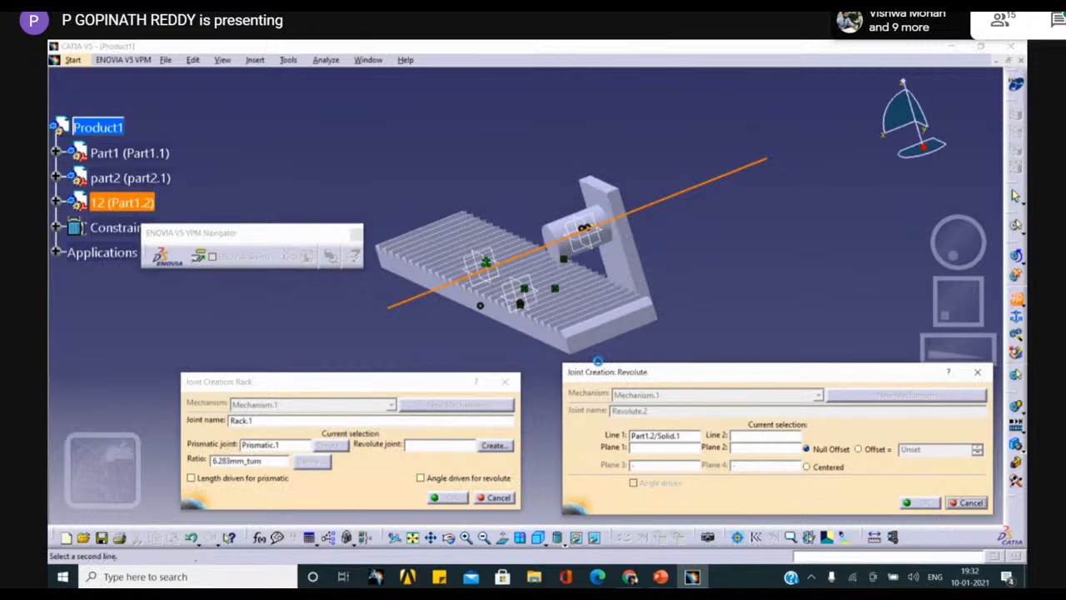
{"action": "left_click", "coordinate": [594, 537]}
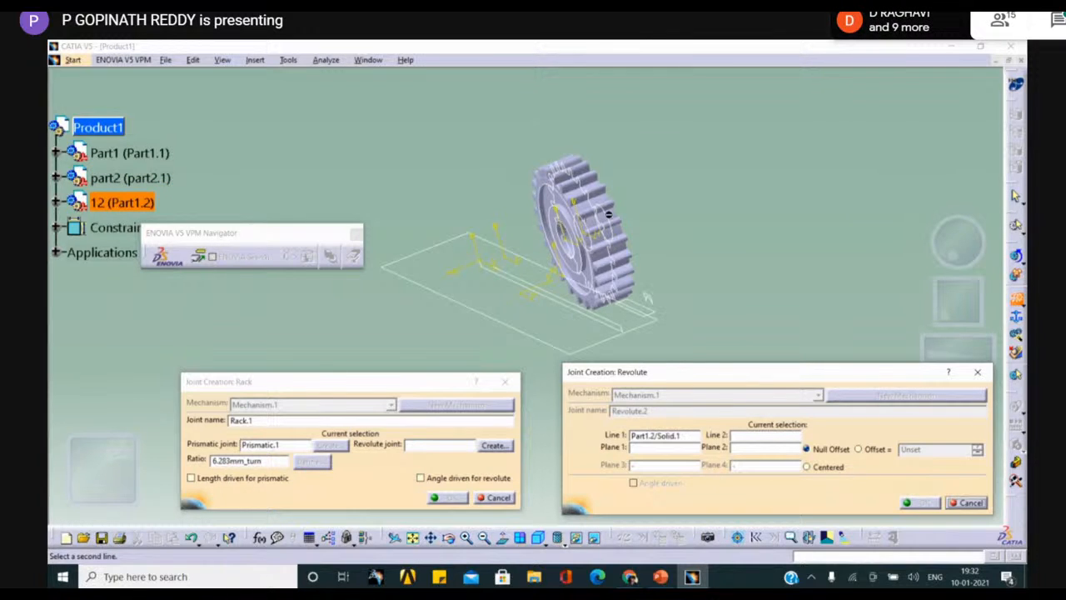
{"action": "left_click", "coordinate": [565, 246]}
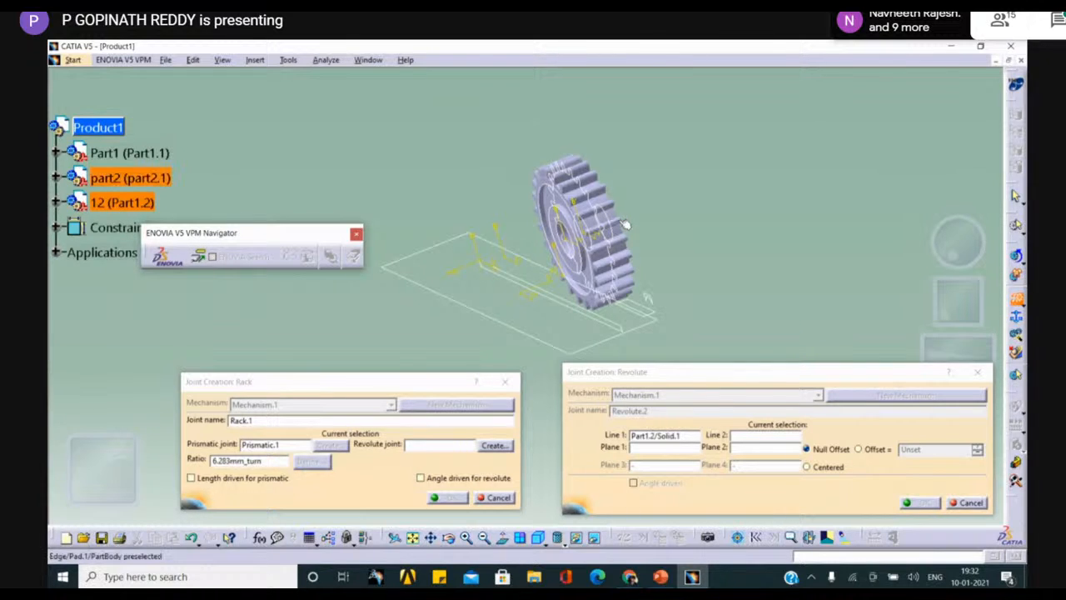
{"action": "middle_click_drag", "start_coordinate": [566, 252], "coordinate": [655, 147]}
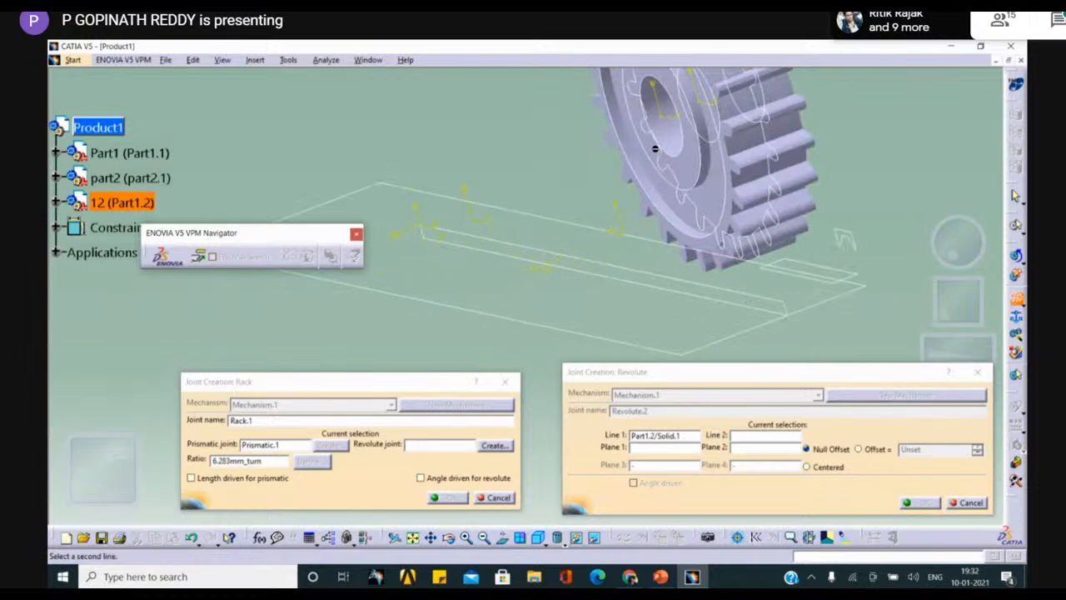
{"action": "left_click", "coordinate": [656, 121]}
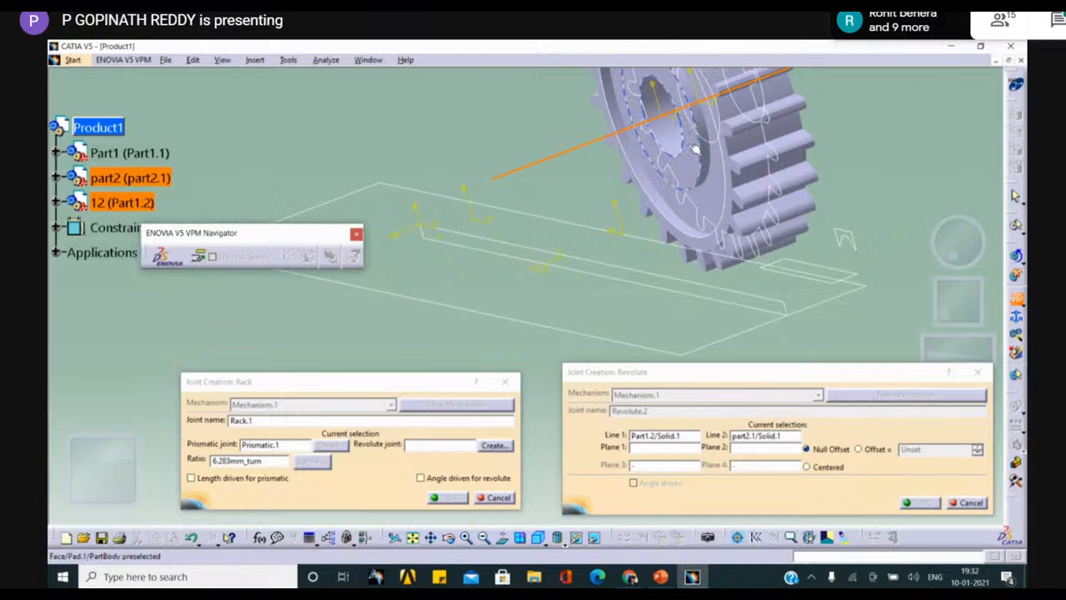
Step: Try to unhide the gear from the hidden space and switch back to the visible space
{"action": "middle_click_drag", "start_coordinate": [695, 150], "coordinate": [680, 214]}
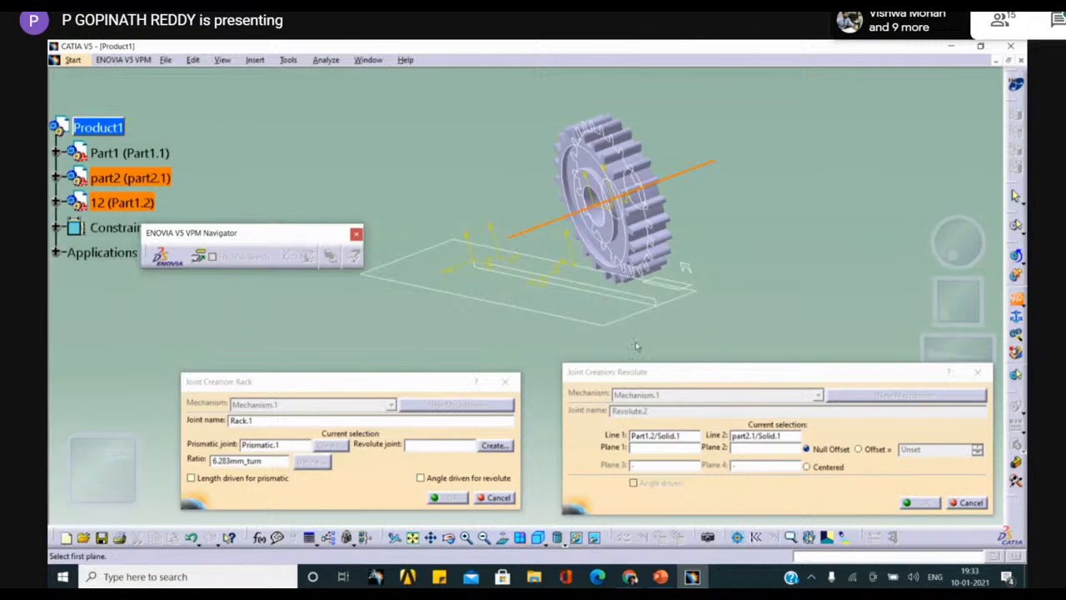
{"action": "right_click", "coordinate": [636, 206]}
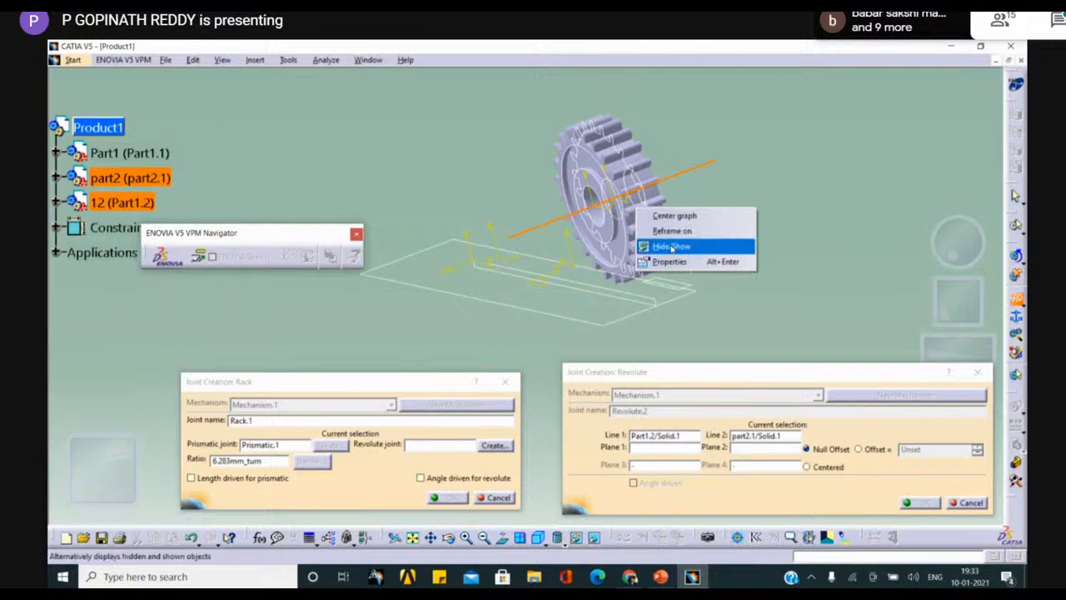
{"action": "left_click", "coordinate": [692, 244]}
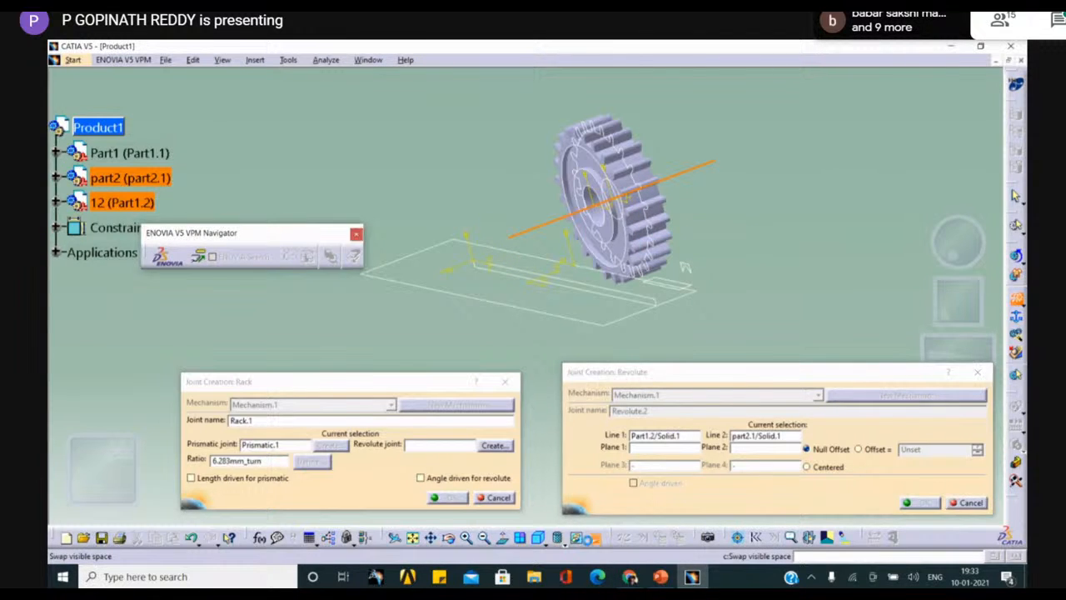
{"action": "left_click", "coordinate": [592, 538]}
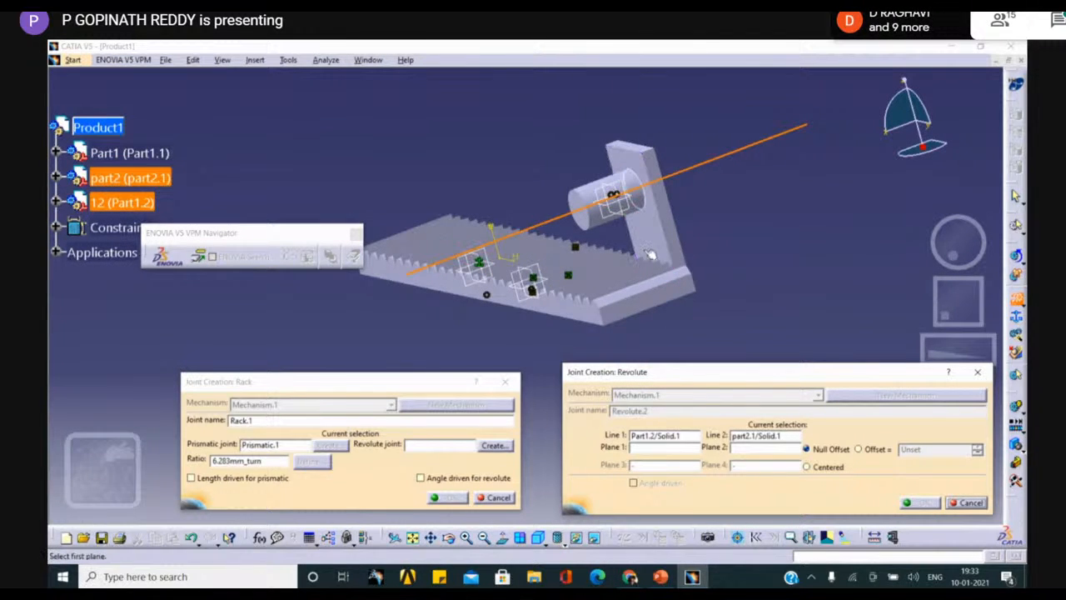
Step: Choose the support's upright face around the shaft as the revolute joint's first plane
{"action": "middle_click_drag", "start_coordinate": [690, 232], "coordinate": [712, 191]}
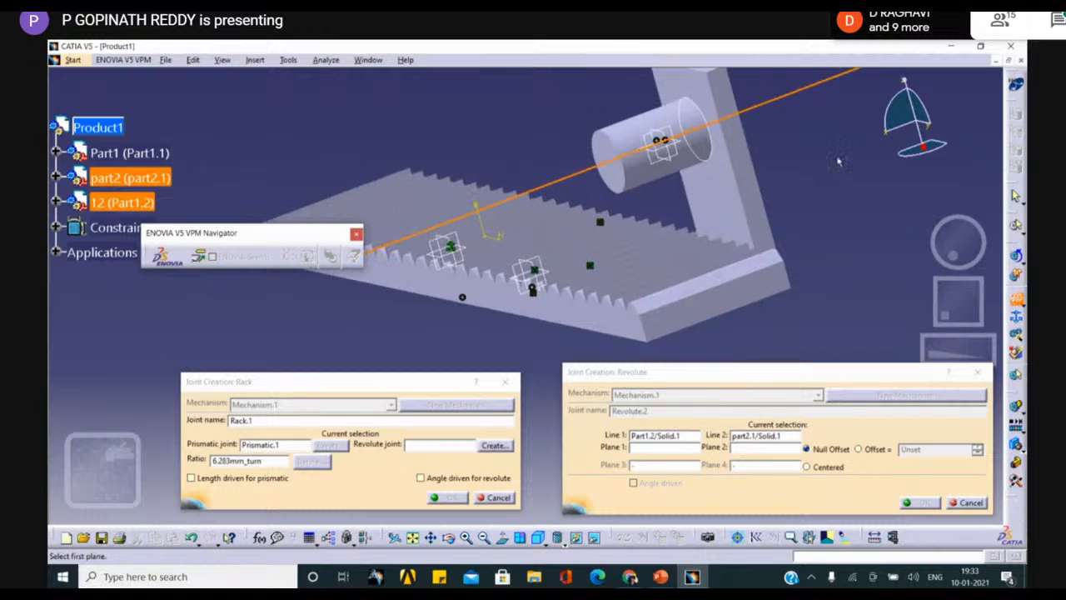
{"action": "middle_click_drag", "start_coordinate": [839, 173], "coordinate": [885, 212]}
{"action": "left_click", "coordinate": [742, 206]}
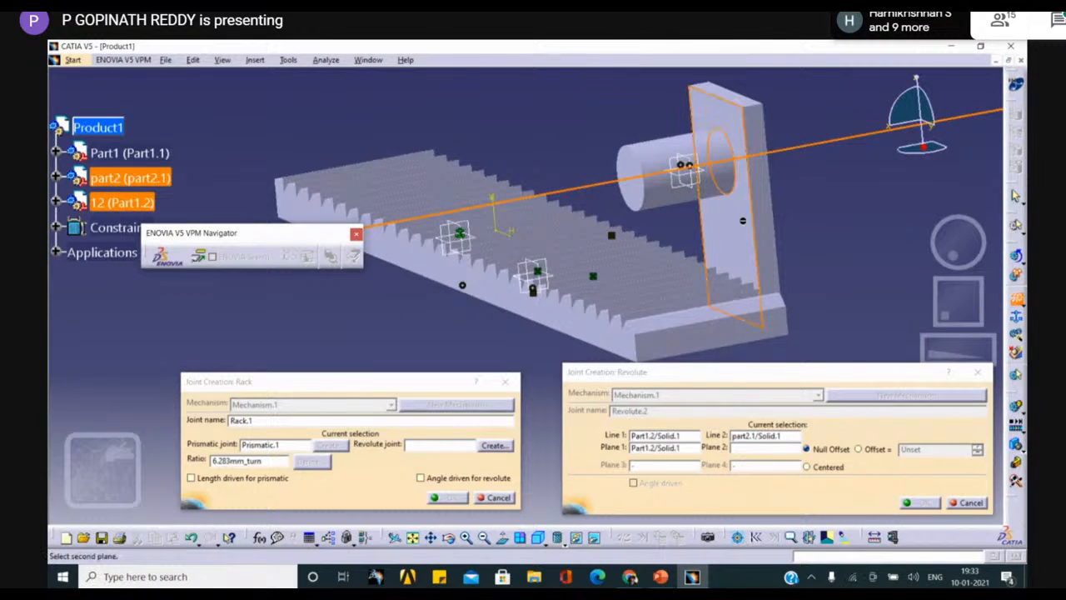
Step: Bring the gear from the hidden space back into the visible model
{"action": "left_click", "coordinate": [594, 537]}
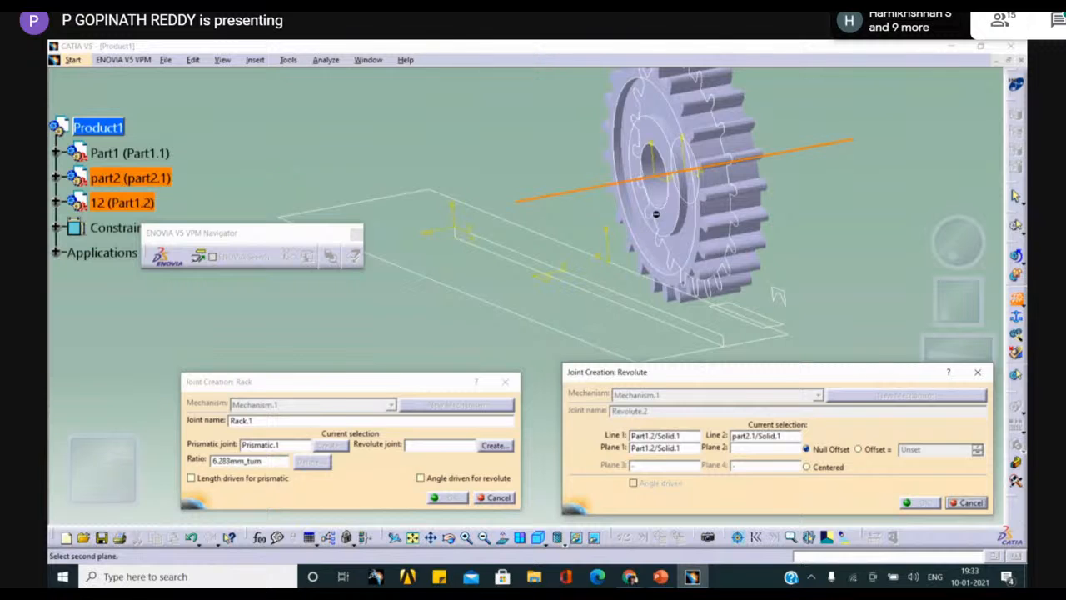
{"action": "right_click", "coordinate": [682, 234]}
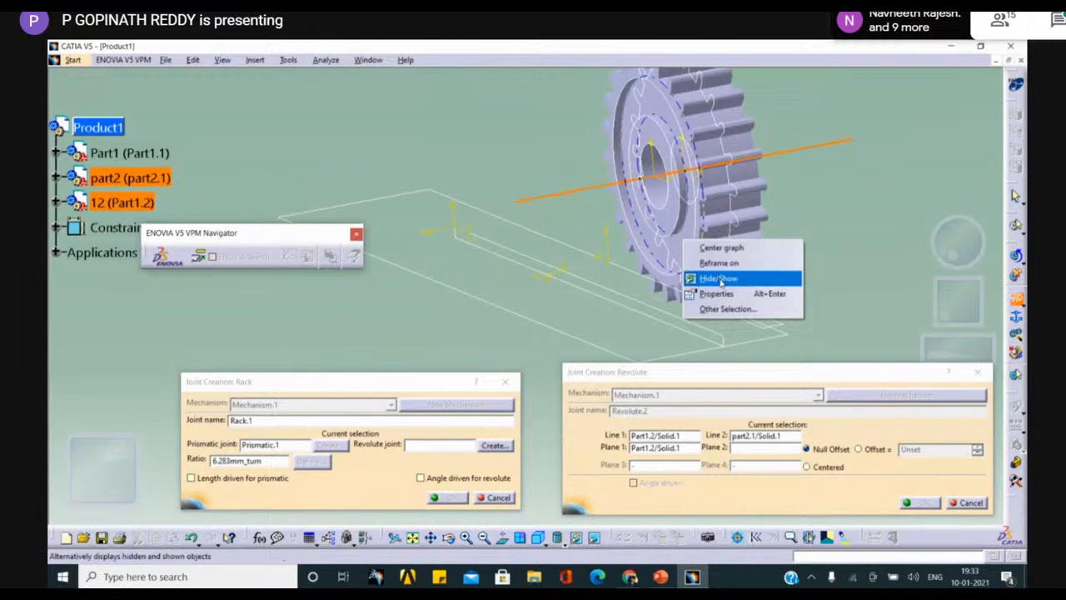
{"action": "left_click", "coordinate": [723, 278]}
{"action": "left_click", "coordinate": [593, 537]}
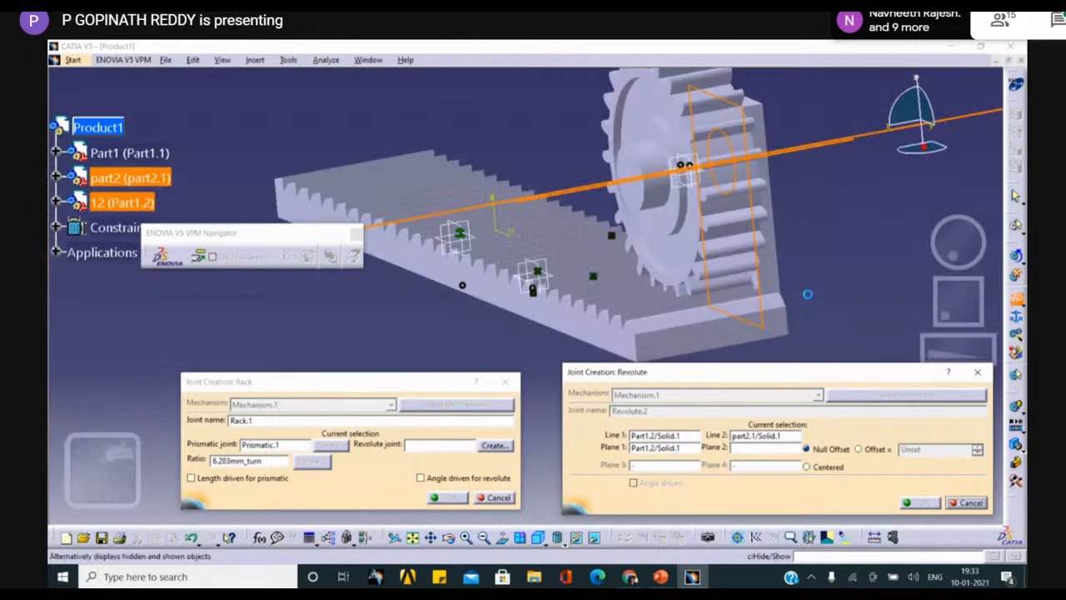
Step: Choose the gear's flat face as the revolute joint's second plane and create the joint with Null Offset
{"action": "middle_click_drag", "start_coordinate": [808, 294], "coordinate": [461, 256]}
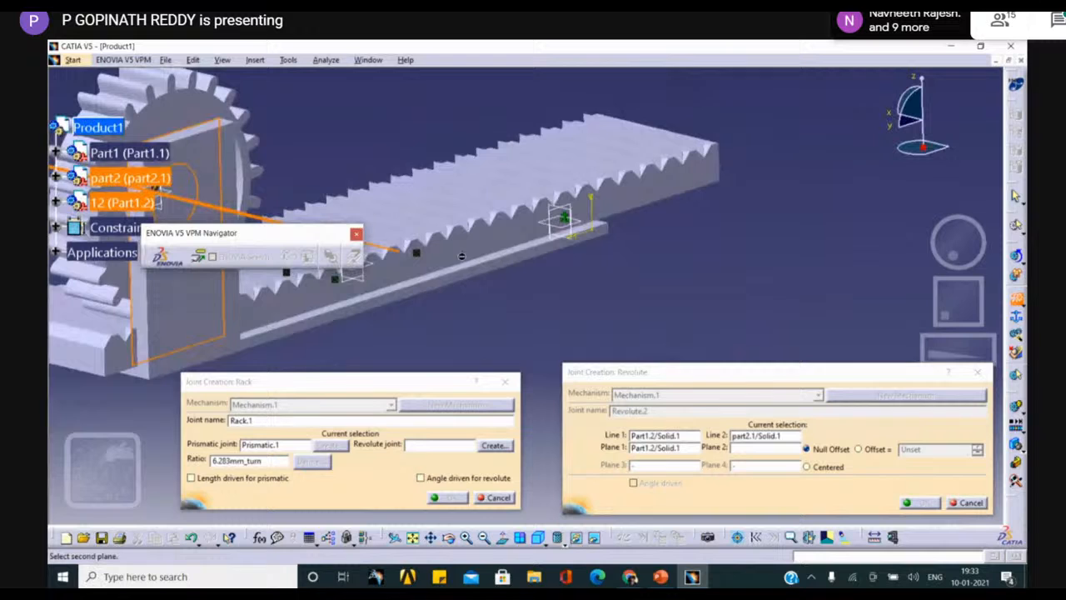
{"action": "left_click", "coordinate": [227, 124]}
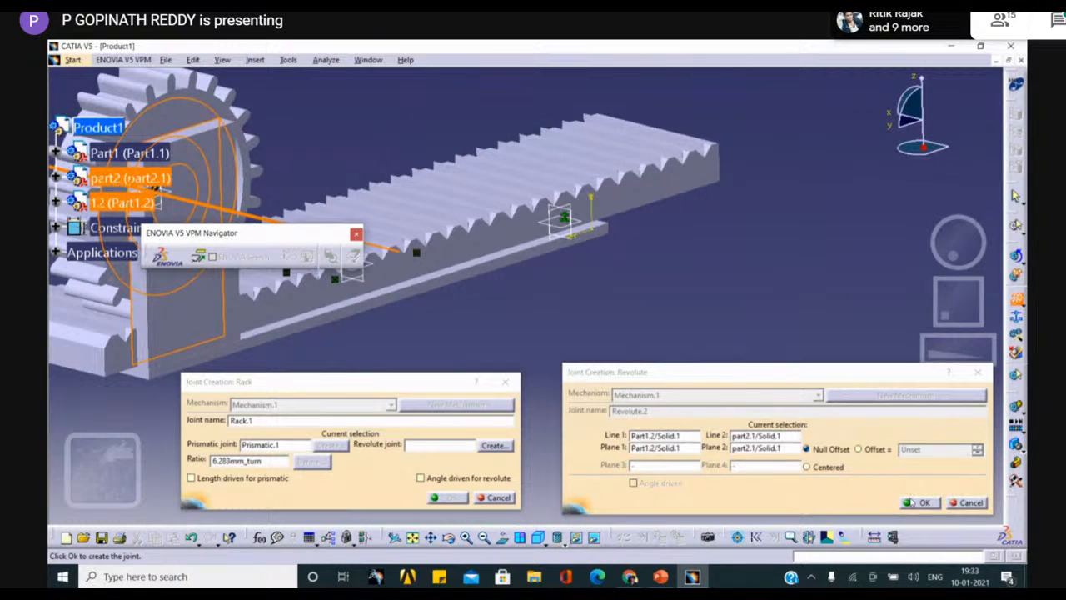
{"action": "left_click", "coordinate": [919, 502]}
Step: Define the rack joint's ratio from the 50 mm radius circular edge on the gear's teeth
{"action": "left_click", "coordinate": [304, 462]}
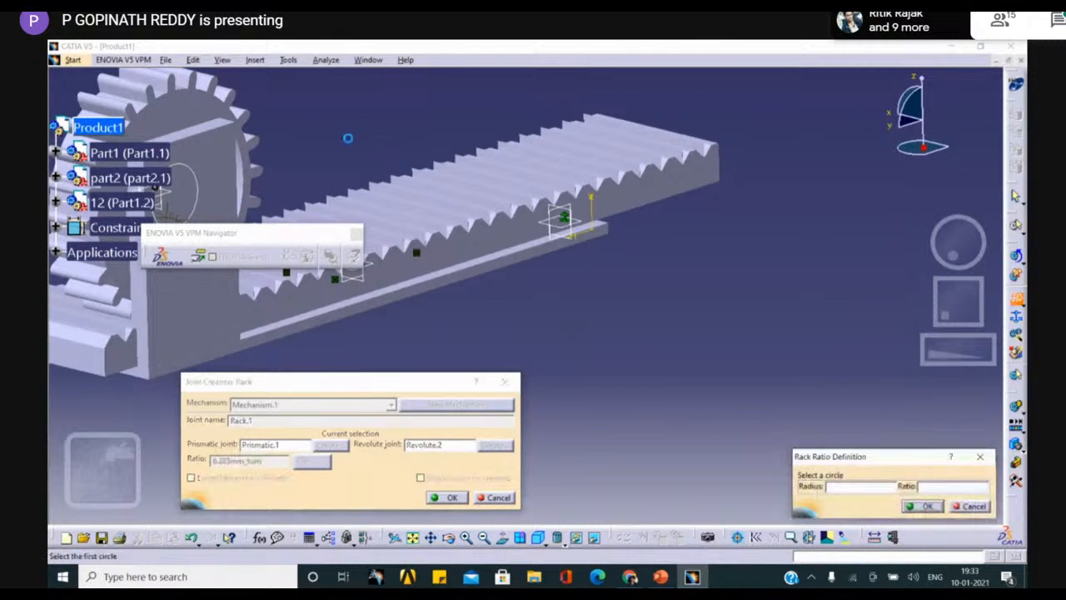
{"action": "middle_click_drag", "start_coordinate": [349, 136], "coordinate": [519, 186]}
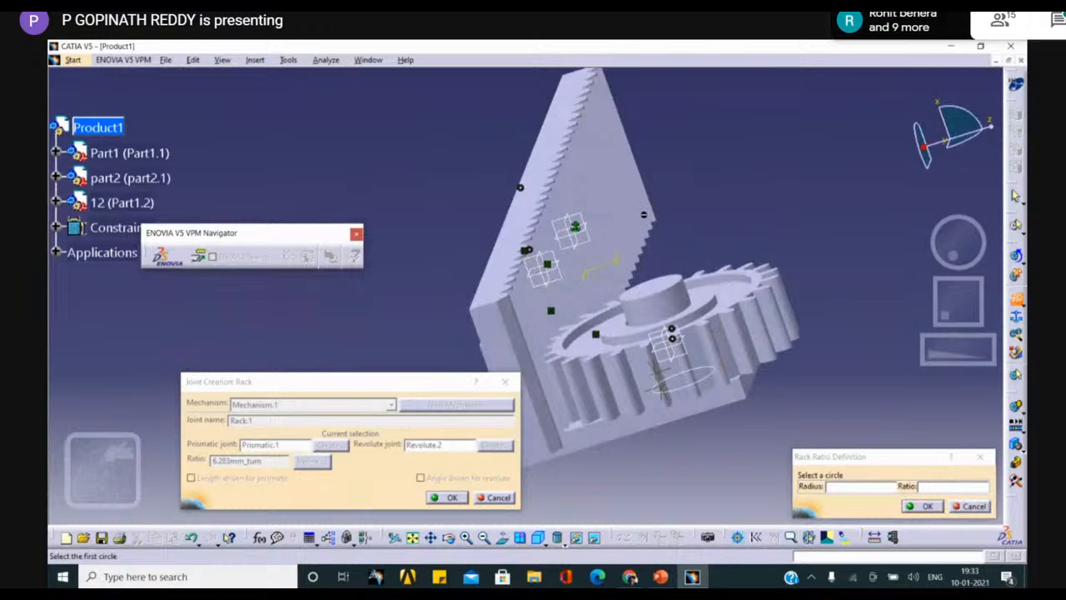
{"action": "middle_click_drag", "start_coordinate": [643, 215], "coordinate": [668, 277]}
{"action": "left_click", "coordinate": [645, 508]}
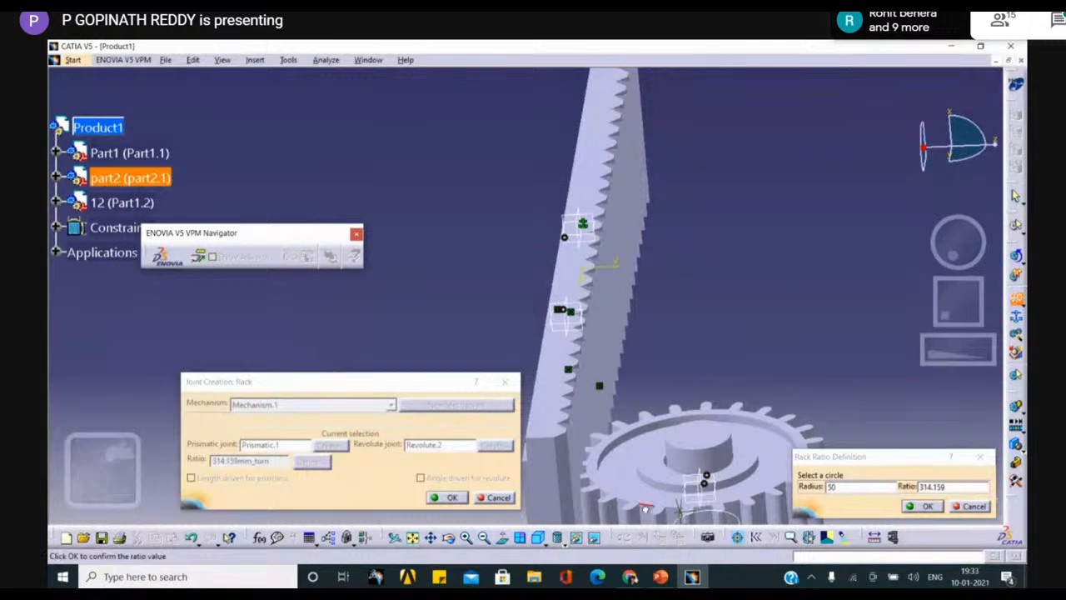
{"action": "left_click", "coordinate": [927, 505]}
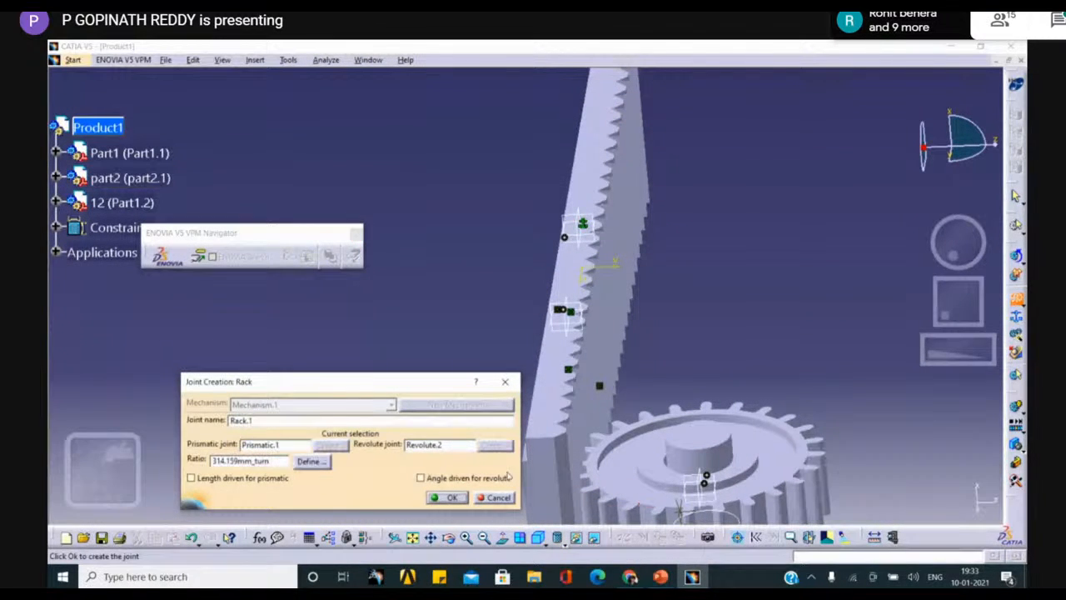
Step: Make the rack joint length driven for the prismatic joint and create it
{"action": "left_click", "coordinate": [190, 478]}
{"action": "left_click", "coordinate": [446, 497]}
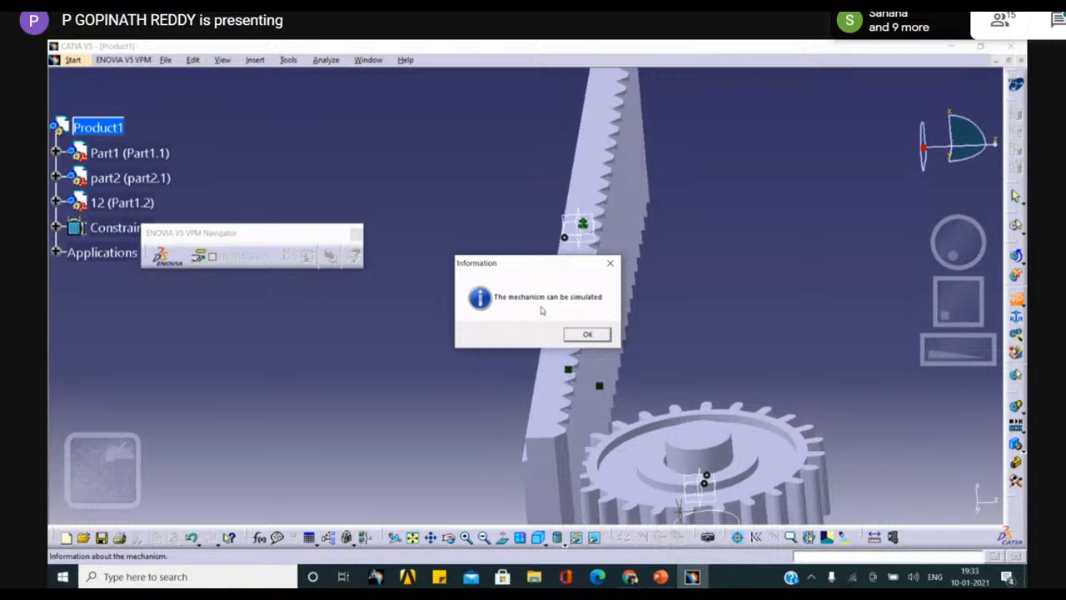
{"action": "left_click", "coordinate": [588, 335]}
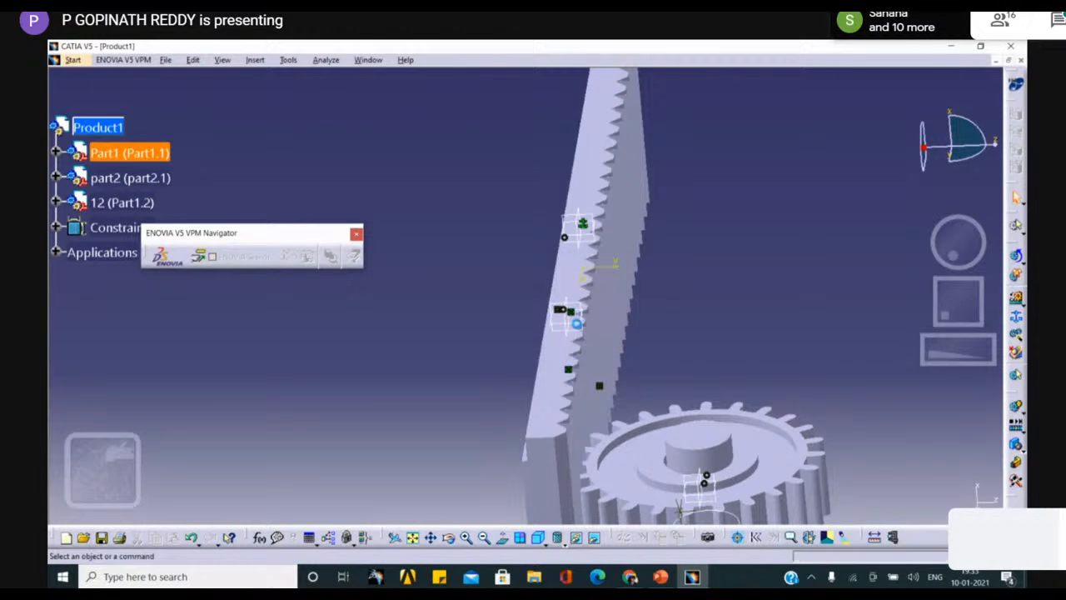
Step: Close the ENOVIA V5 VPM Navigator and expand the Applications branch down to the contents of Mechanism.1
{"action": "left_click", "coordinate": [354, 233]}
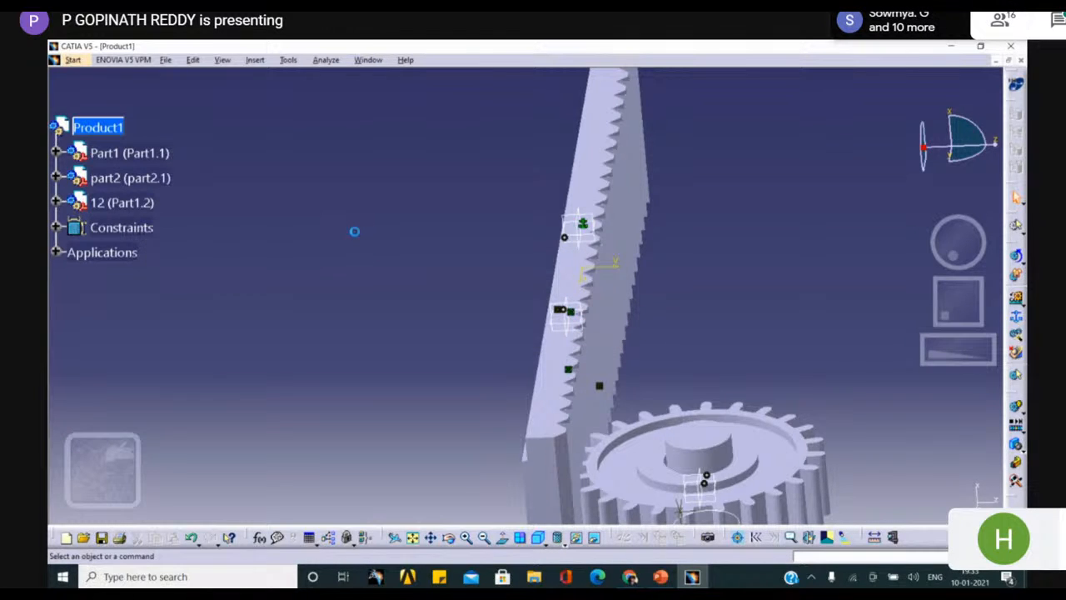
{"action": "left_click", "coordinate": [56, 252]}
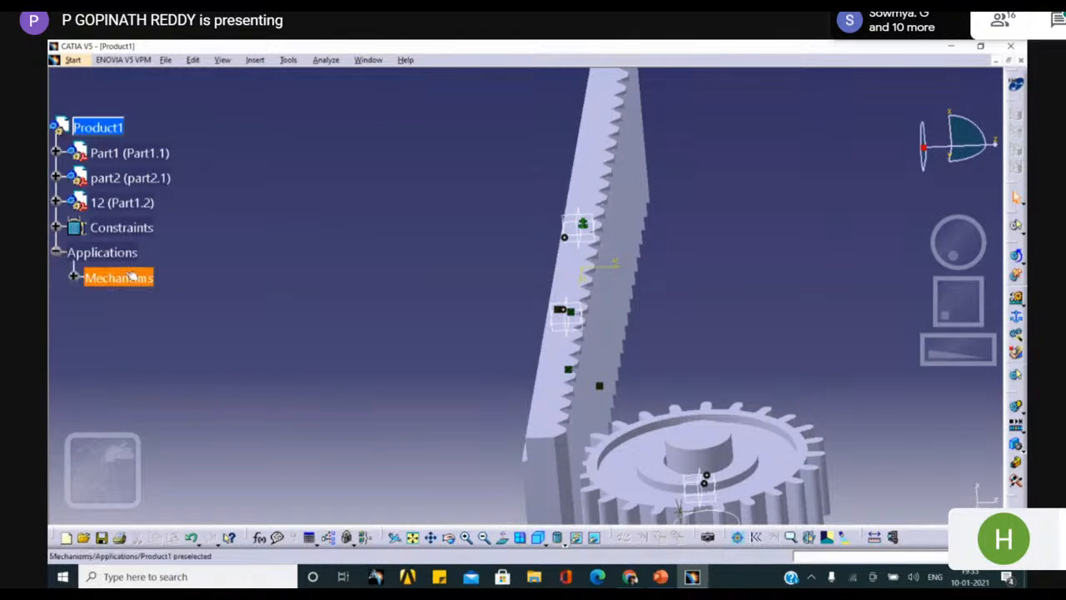
{"action": "left_click", "coordinate": [74, 278]}
{"action": "left_click", "coordinate": [92, 303]}
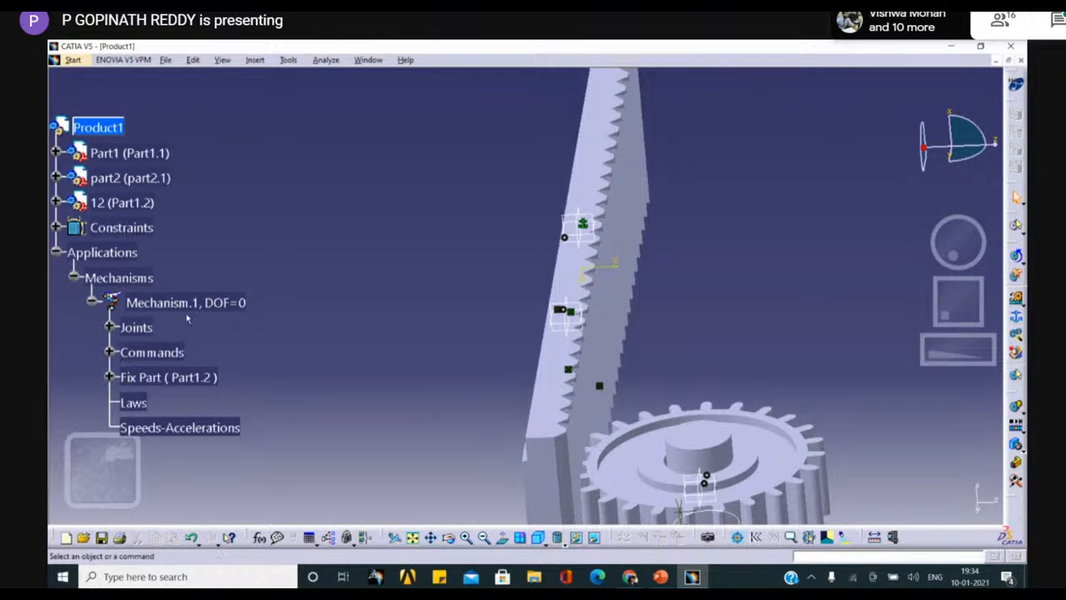
{"action": "scroll", "coordinate": [229, 378], "scroll_direction": "down", "scroll_amount": 1}
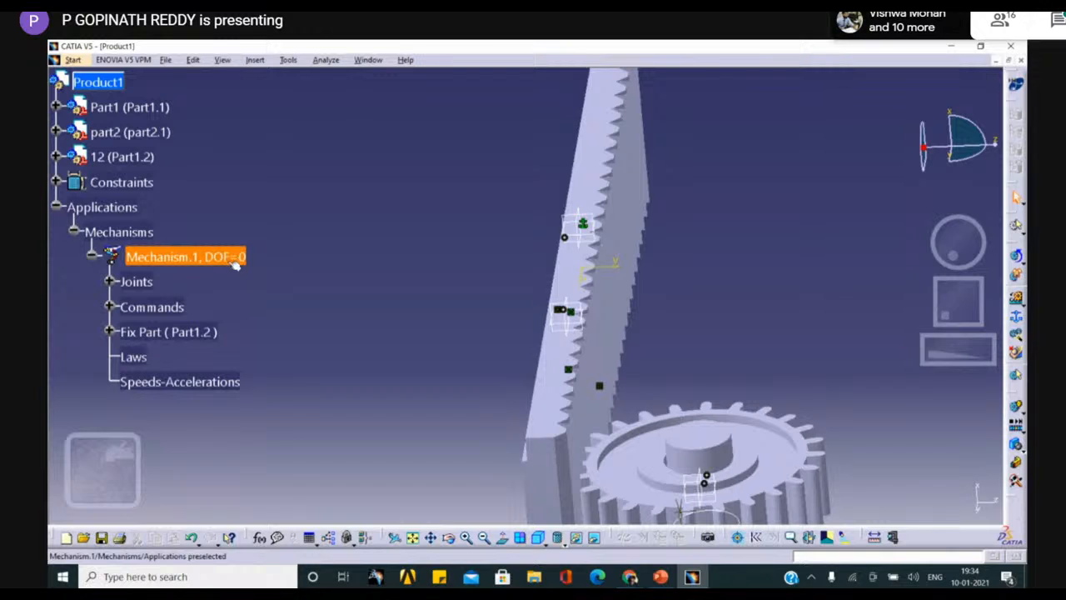
Step: Start the kinematics simulation of Mechanism.1 with a constraint update first, and drive Command.1 to 100
{"action": "double_click", "coordinate": [202, 385]}
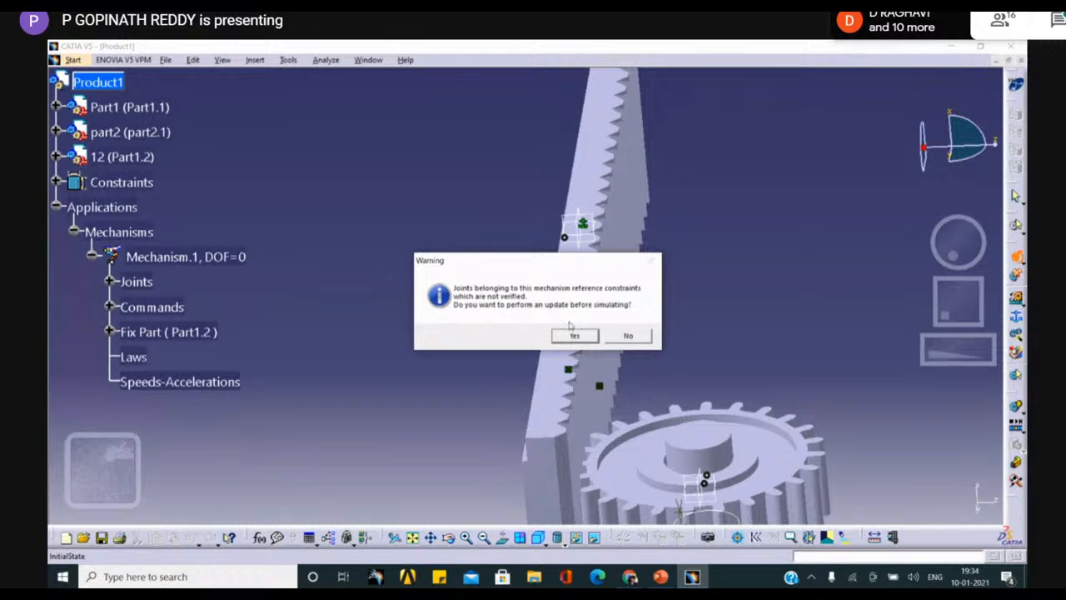
{"action": "left_click", "coordinate": [572, 334]}
{"action": "left_click", "coordinate": [616, 334]}
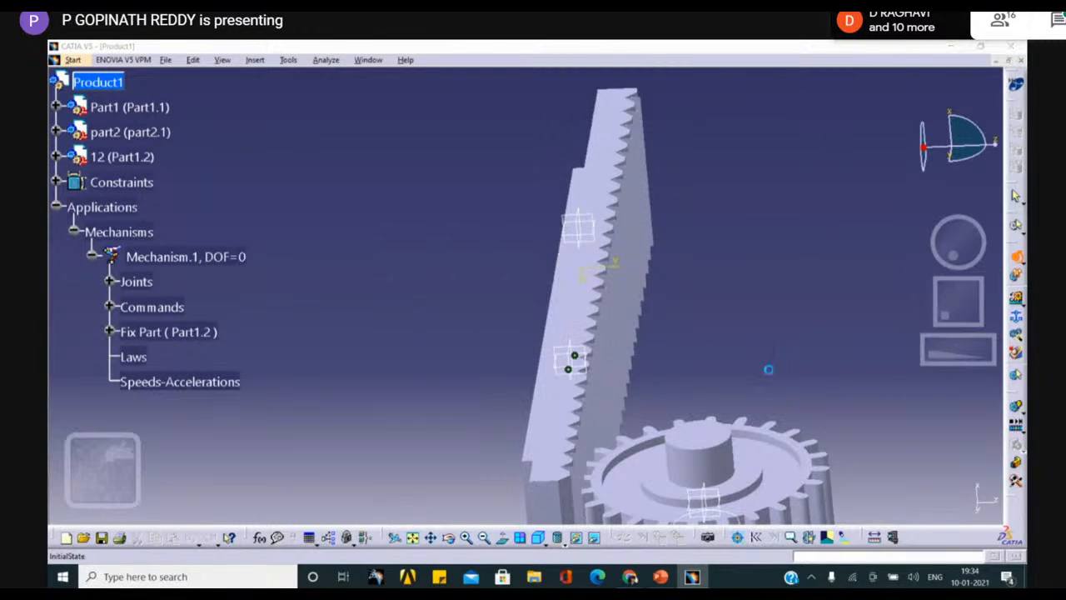
{"action": "left_click_drag", "start_coordinate": [856, 371], "coordinate": [889, 379]}
Step: Drive Command.1 of the rack and gear to -100 and end the kinematics simulation
{"action": "middle_click_drag", "start_coordinate": [481, 204], "coordinate": [400, 81]}
{"action": "middle_click_drag", "start_coordinate": [381, 333], "coordinate": [631, 506]}
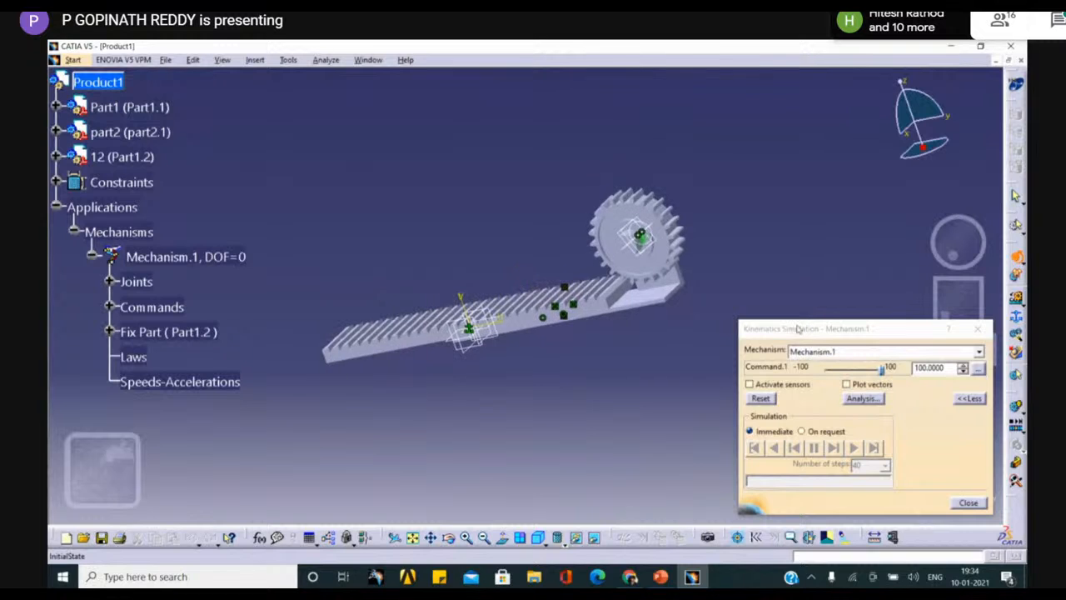
{"action": "left_click_drag", "start_coordinate": [881, 372], "coordinate": [821, 411]}
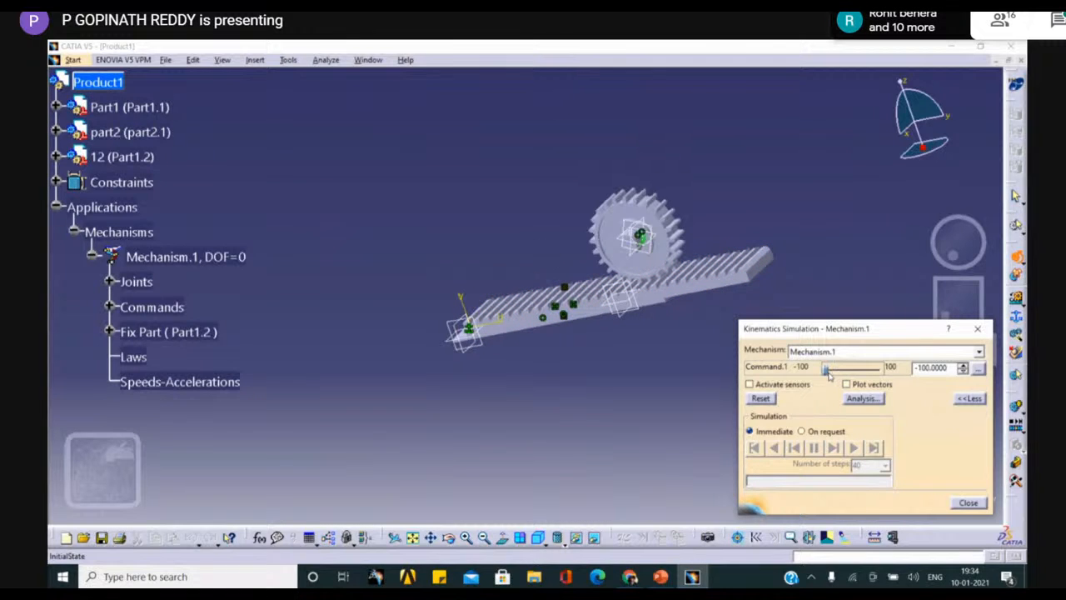
{"action": "mouse_move", "coordinate": [828, 372]}
{"action": "left_mouse_down"}
{"action": "mouse_move", "coordinate": [841, 373]}
{"action": "mouse_move", "coordinate": [828, 385]}
{"action": "mouse_move", "coordinate": [845, 383]}
{"action": "left_mouse_up"}
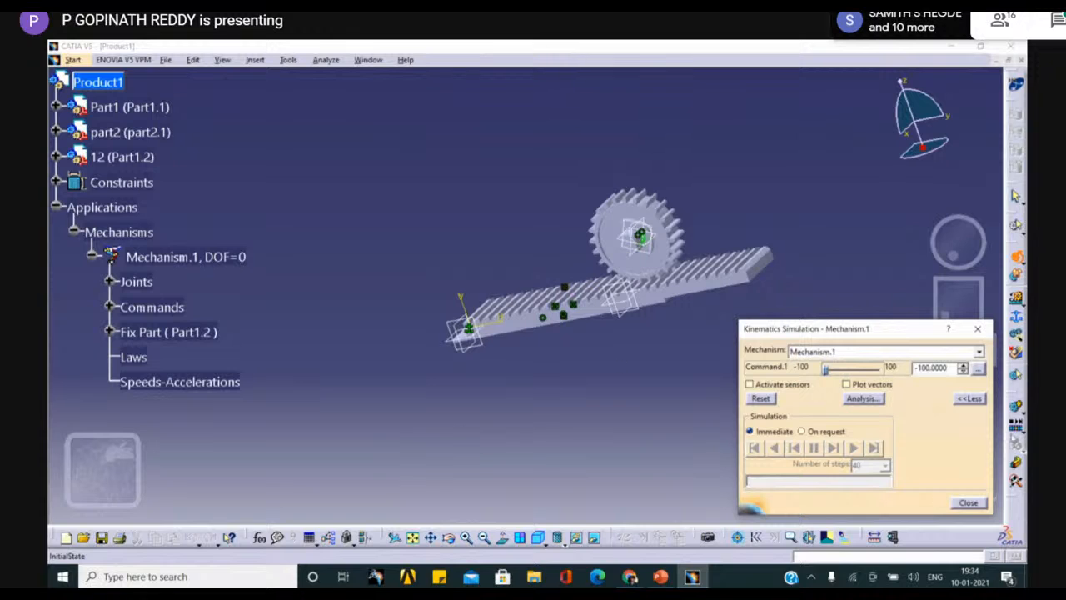
{"action": "left_click", "coordinate": [969, 502]}
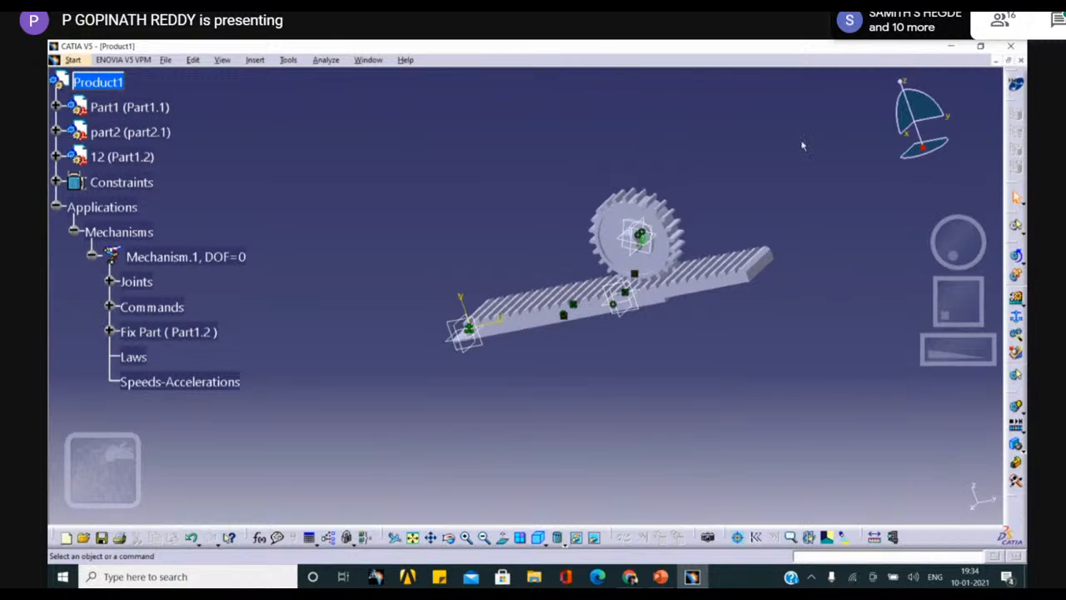
Step: Close Product1 without saving and create a new part in Generative Sheetmetal Design under the default name Part1
{"action": "left_click", "coordinate": [1020, 60]}
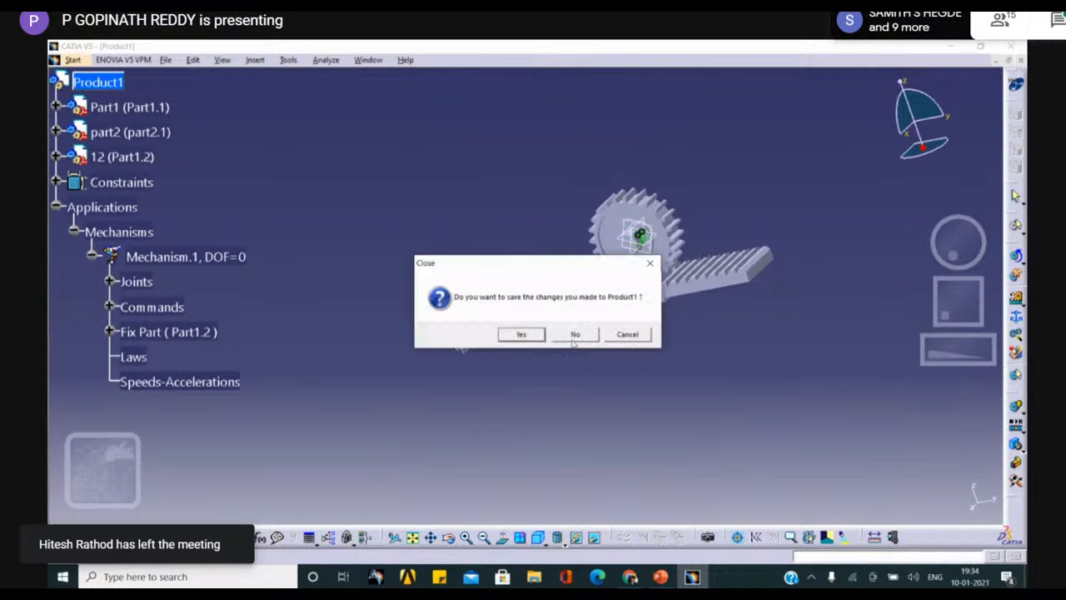
{"action": "left_click", "coordinate": [574, 335]}
{"action": "left_click", "coordinate": [62, 60]}
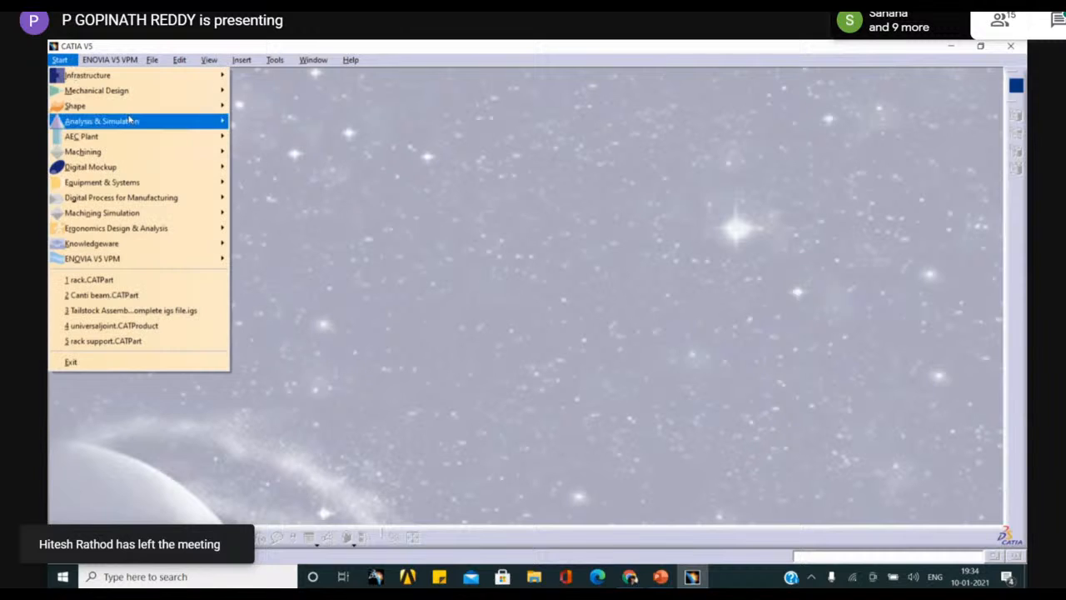
{"action": "mouse_move", "coordinate": [189, 97]}
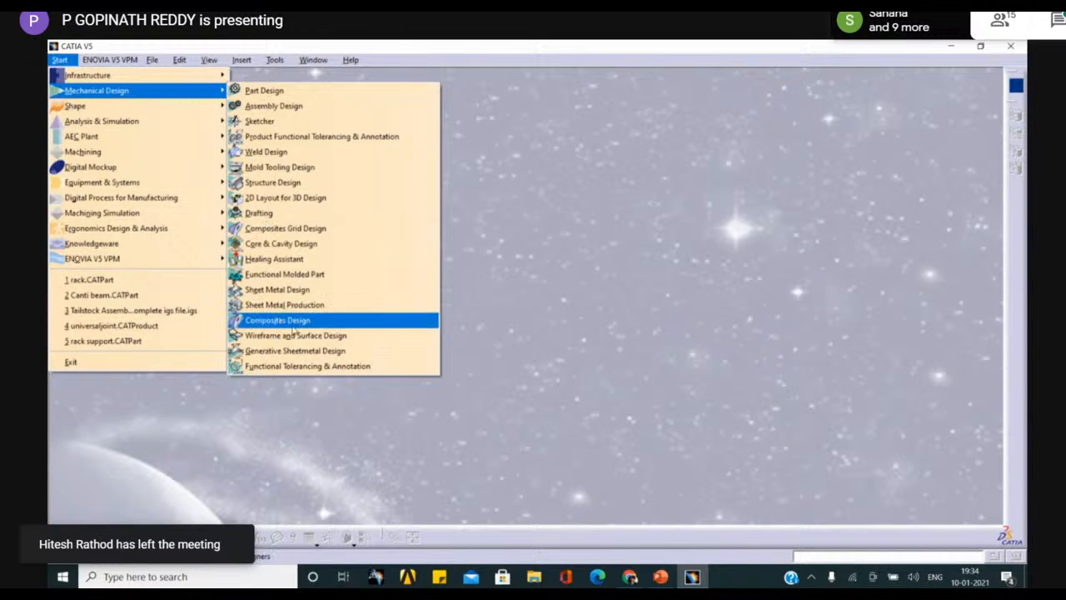
{"action": "left_click", "coordinate": [307, 350]}
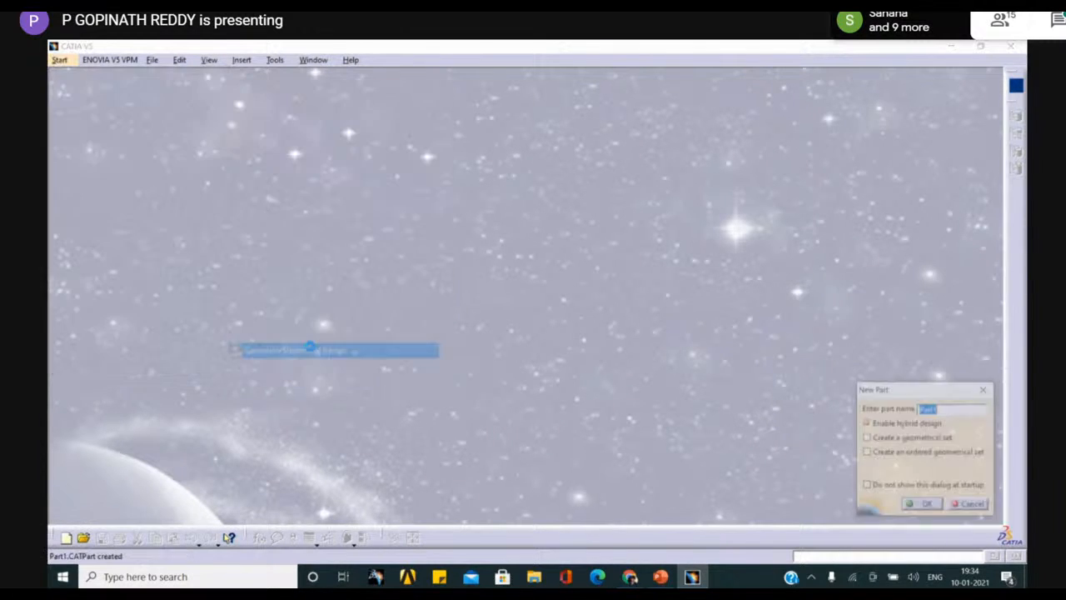
{"action": "left_click", "coordinate": [909, 505]}
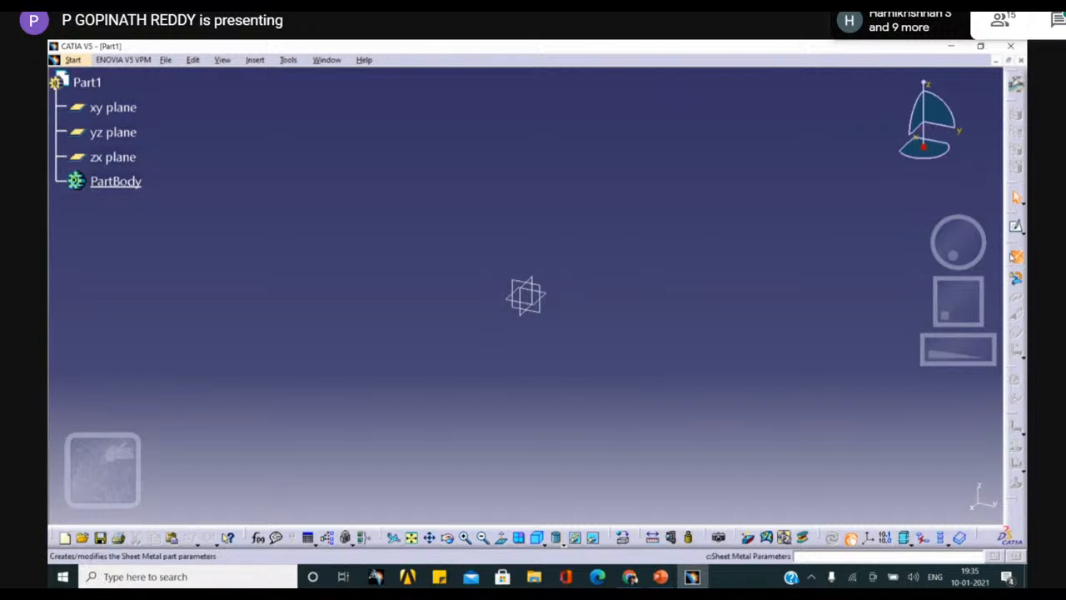
Step: Define the sheet metal parameters with a thickness of 2 mm and a default bend radius of 4 mm
{"action": "left_click", "coordinate": [1016, 255]}
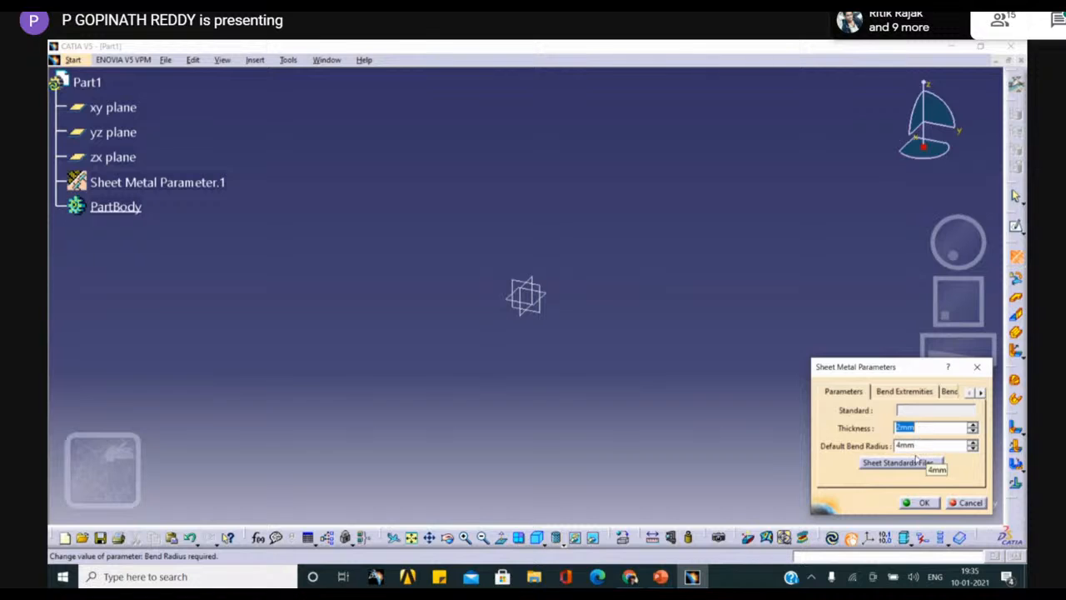
{"action": "left_click", "coordinate": [922, 503]}
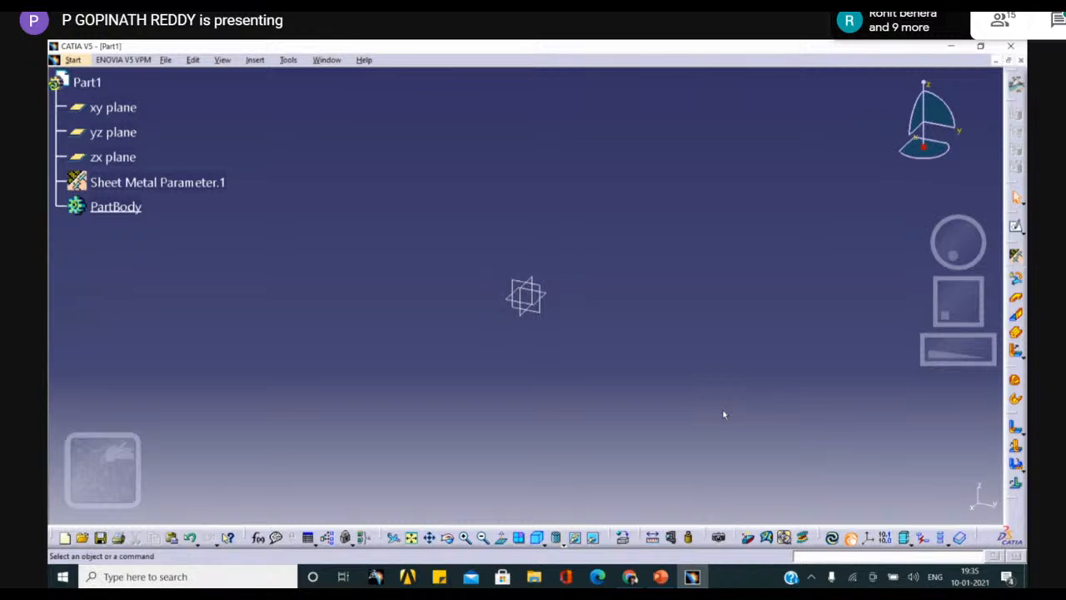
{"action": "left_click", "coordinate": [1015, 256]}
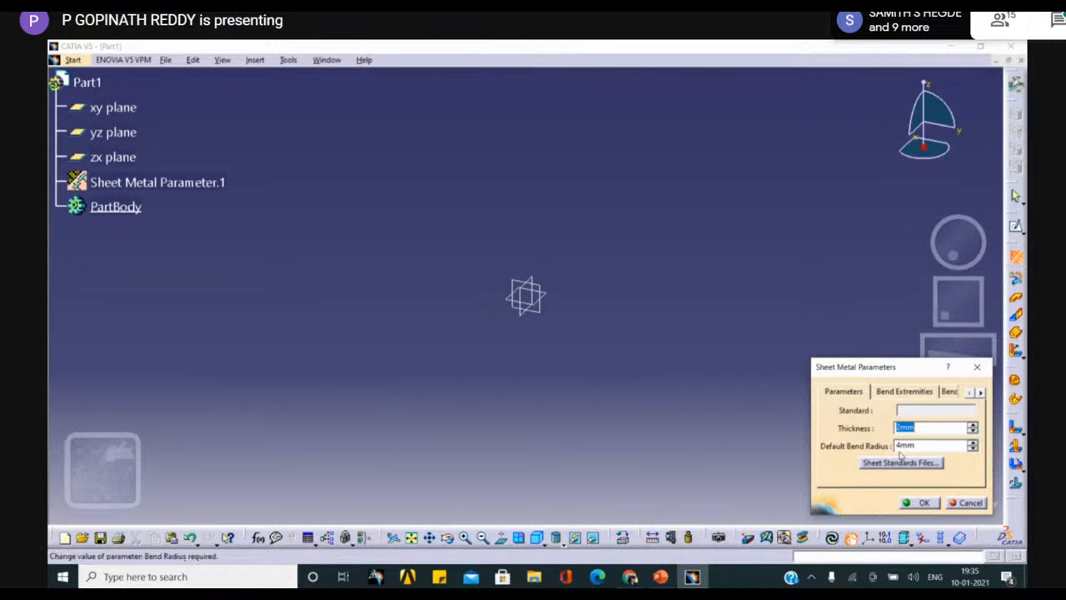
{"action": "left_click", "coordinate": [918, 503]}
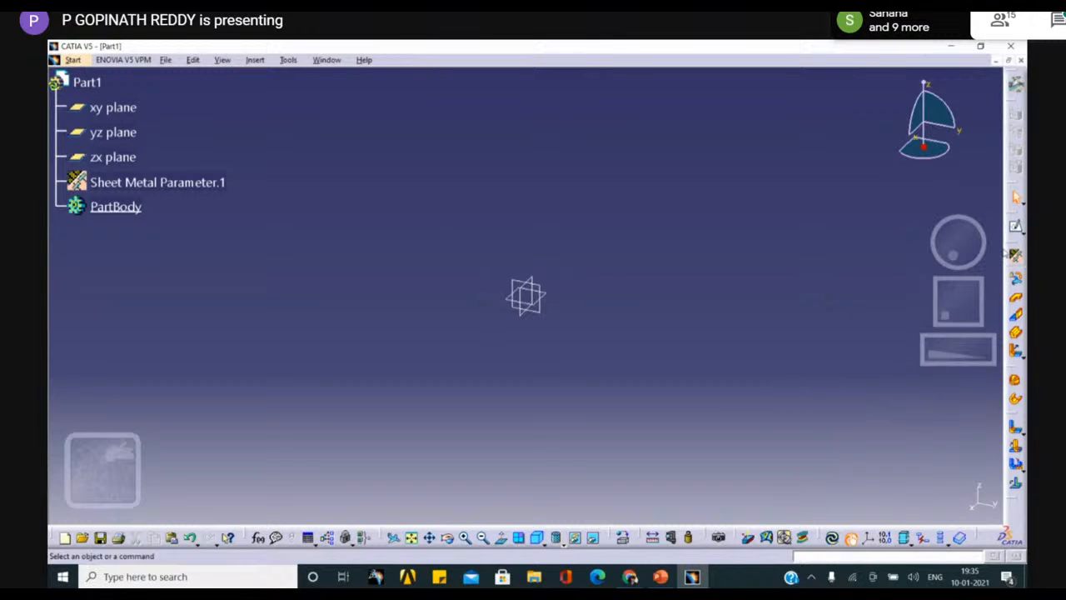
Step: Sketch a rectangle on the xy plane with one corner at the origin, extending up and right, and exit the sketch
{"action": "middle_click_drag", "start_coordinate": [546, 339], "coordinate": [561, 283]}
{"action": "middle_click_drag", "start_coordinate": [511, 331], "coordinate": [612, 318]}
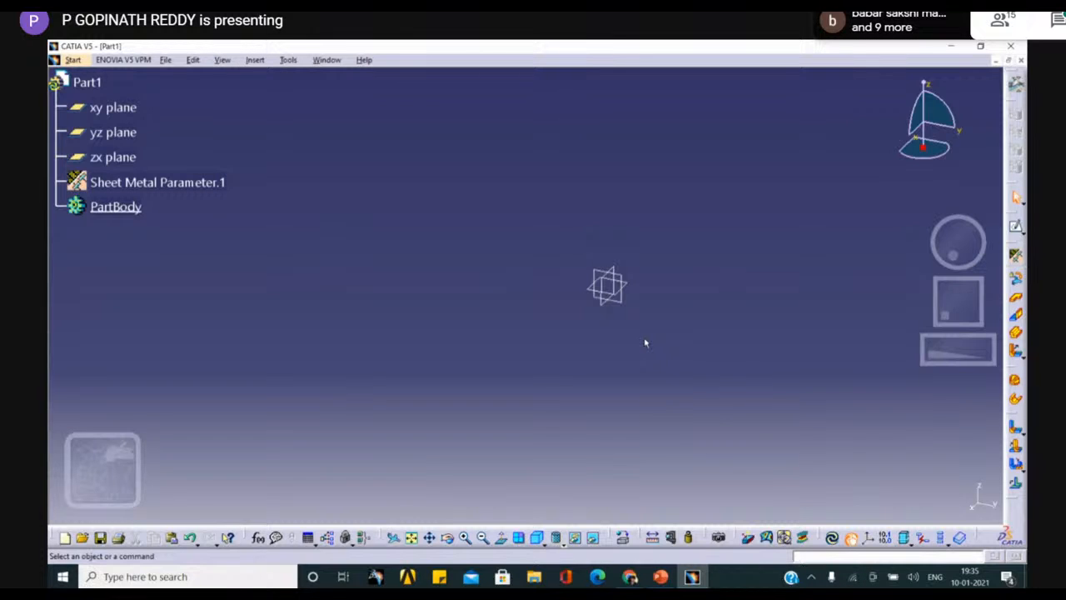
{"action": "left_click", "coordinate": [625, 285]}
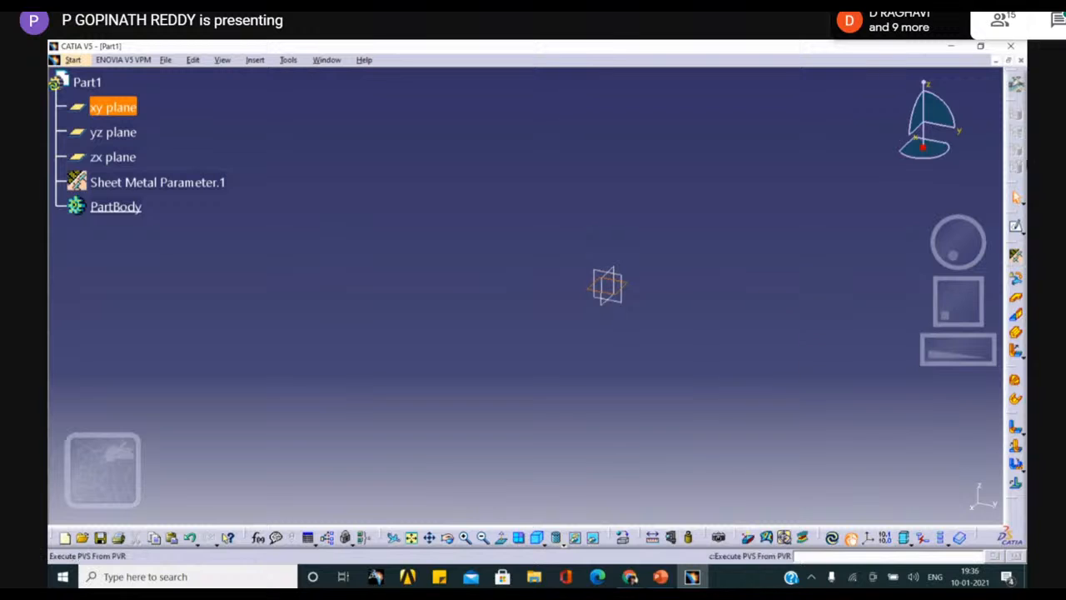
{"action": "left_click", "coordinate": [1015, 226]}
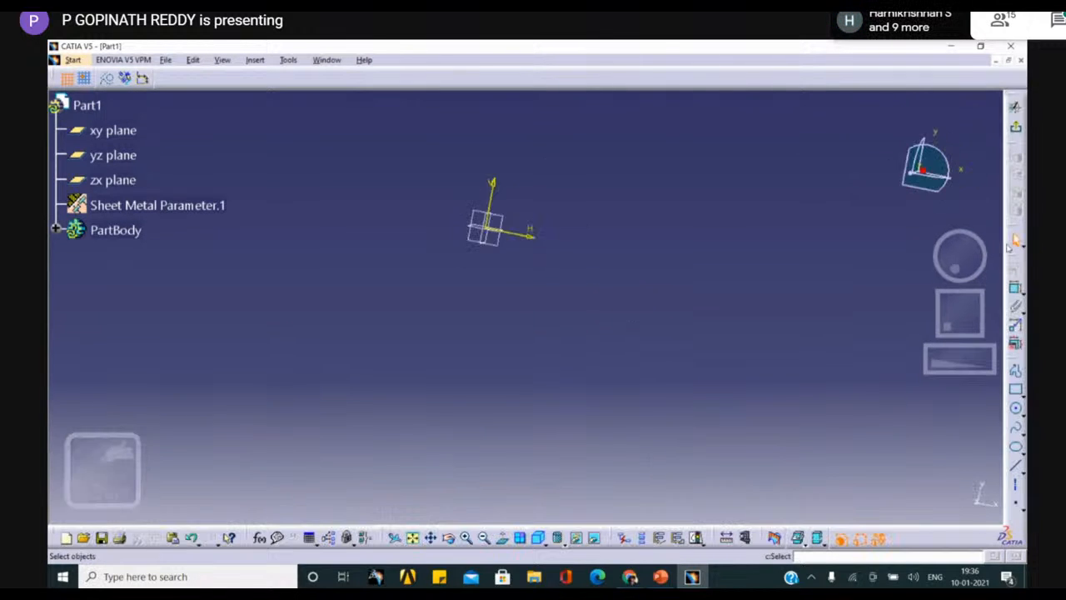
{"action": "left_click_drag", "start_coordinate": [508, 293], "coordinate": [669, 397]}
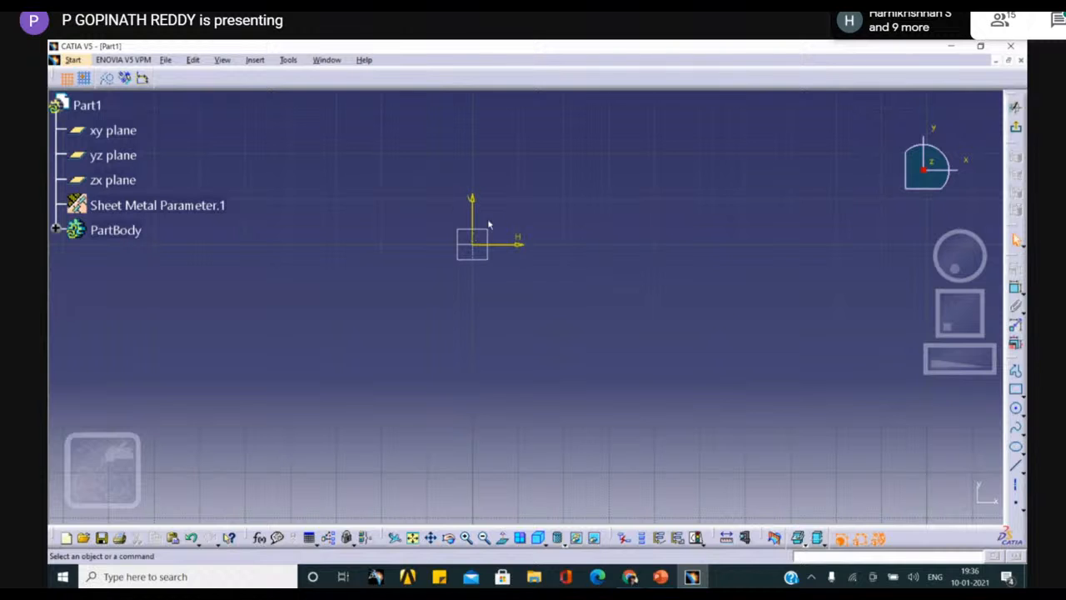
{"action": "mouse_move", "coordinate": [489, 225]}
{"action": "middle_mouse_down"}
{"action": "mouse_move", "coordinate": [525, 288]}
{"action": "mouse_move", "coordinate": [666, 291]}
{"action": "mouse_move", "coordinate": [606, 242]}
{"action": "mouse_move", "coordinate": [610, 280]}
{"action": "middle_mouse_up"}
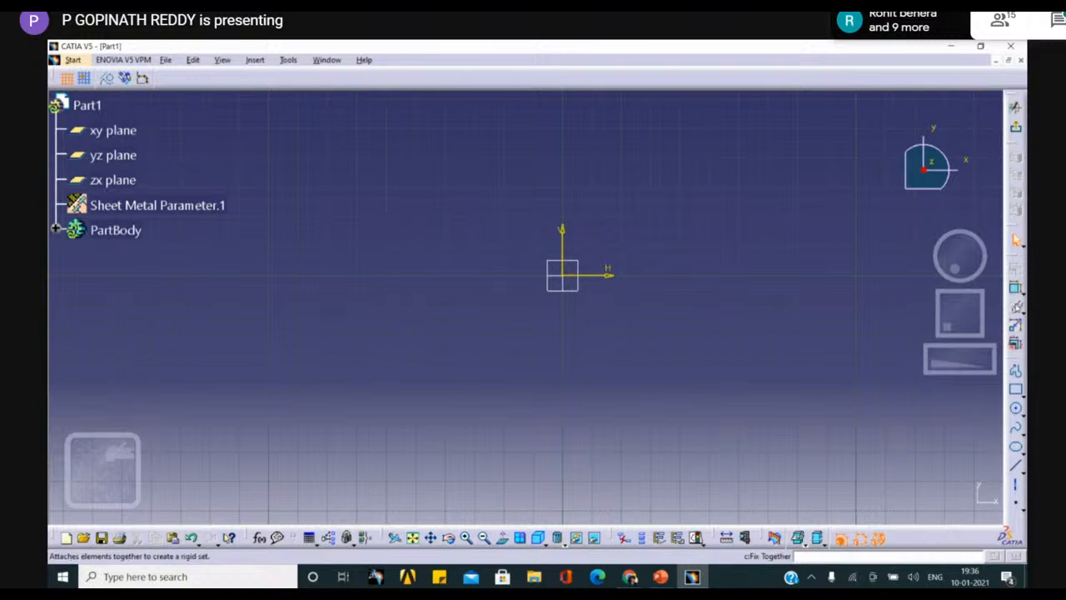
{"action": "left_click", "coordinate": [1016, 389]}
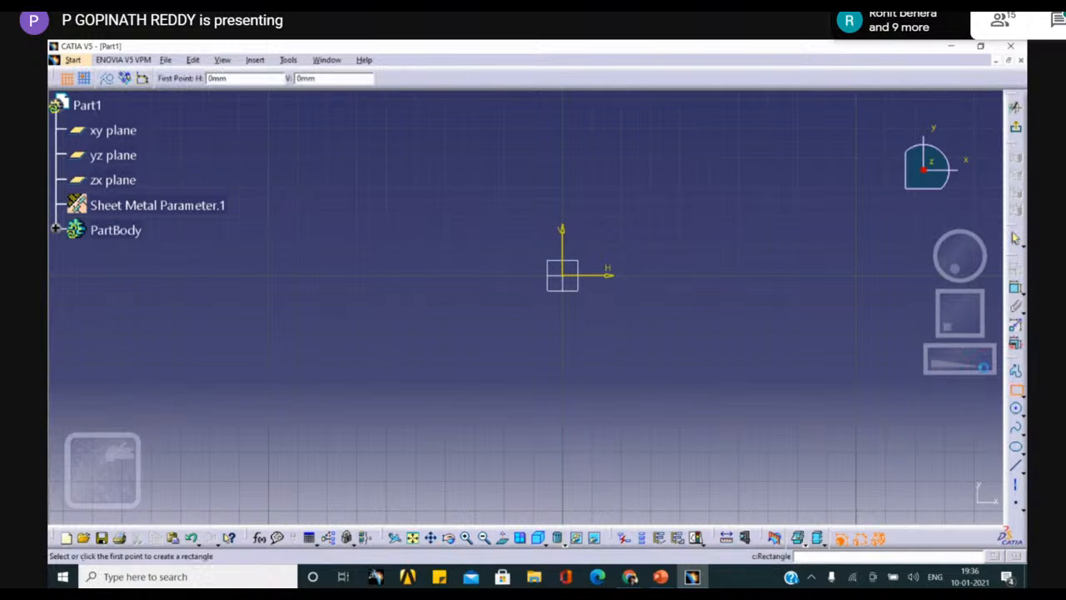
{"action": "left_click", "coordinate": [567, 276]}
{"action": "left_click", "coordinate": [754, 131]}
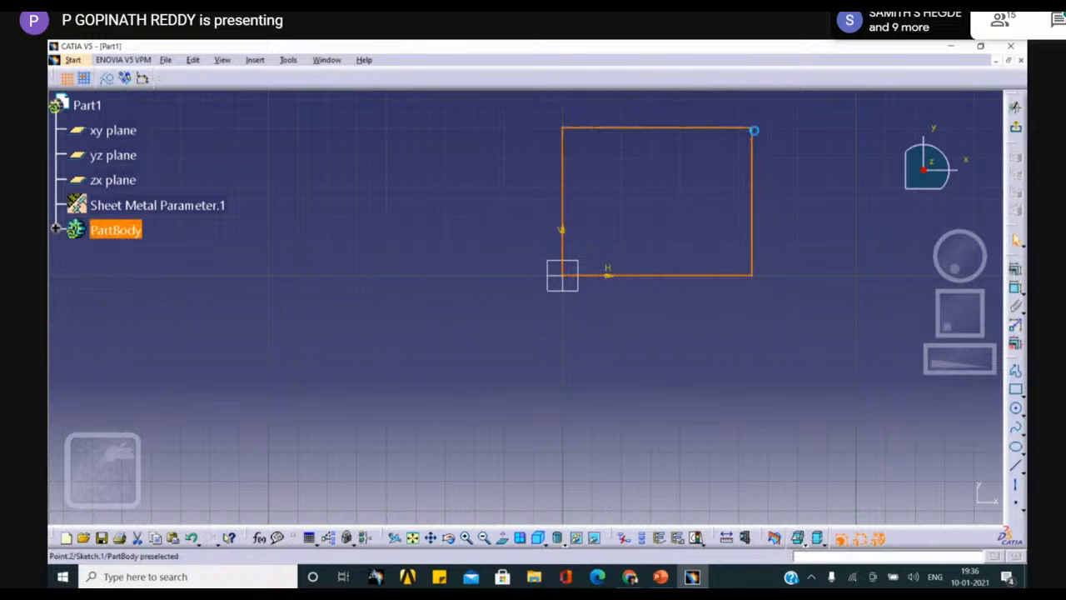
{"action": "left_click", "coordinate": [1015, 127]}
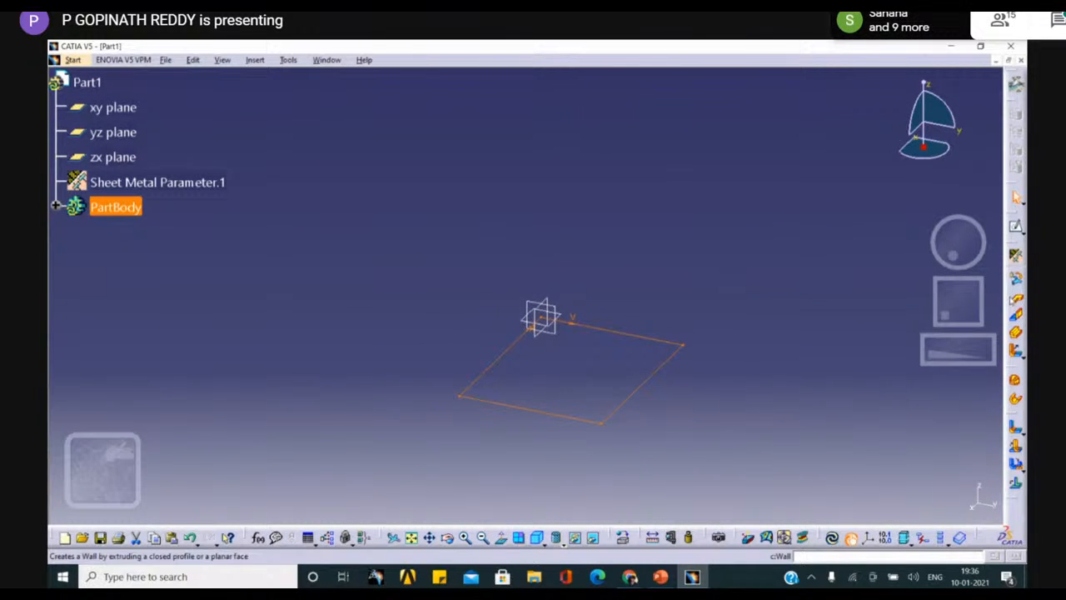
Step: Create a wall from the rectangle sketch and start a new sketch on the wall's flat face
{"action": "left_click", "coordinate": [1015, 298]}
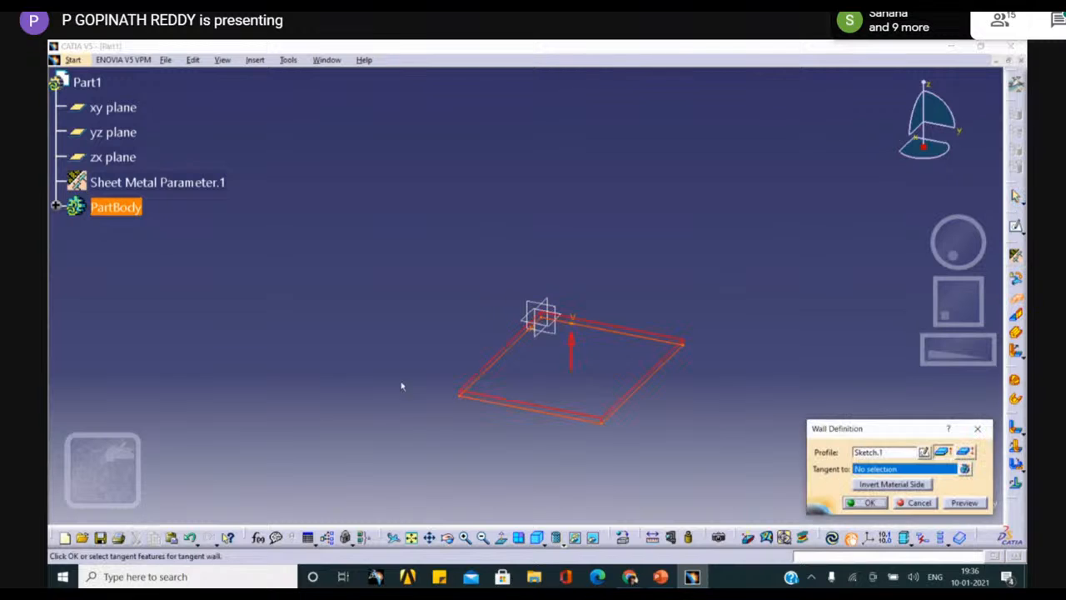
{"action": "left_click", "coordinate": [863, 504]}
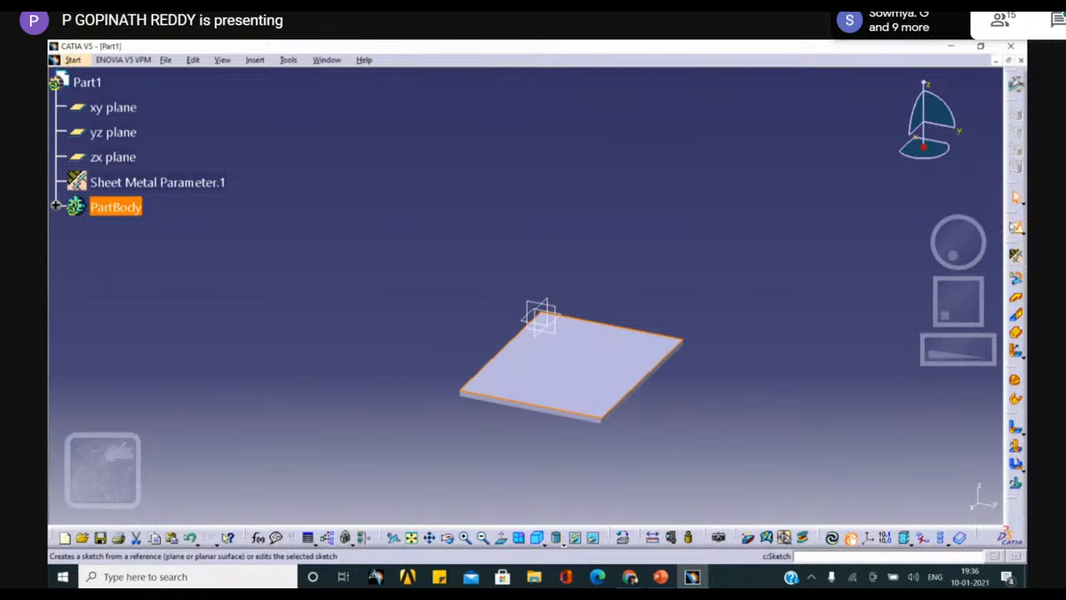
{"action": "left_click", "coordinate": [1015, 226]}
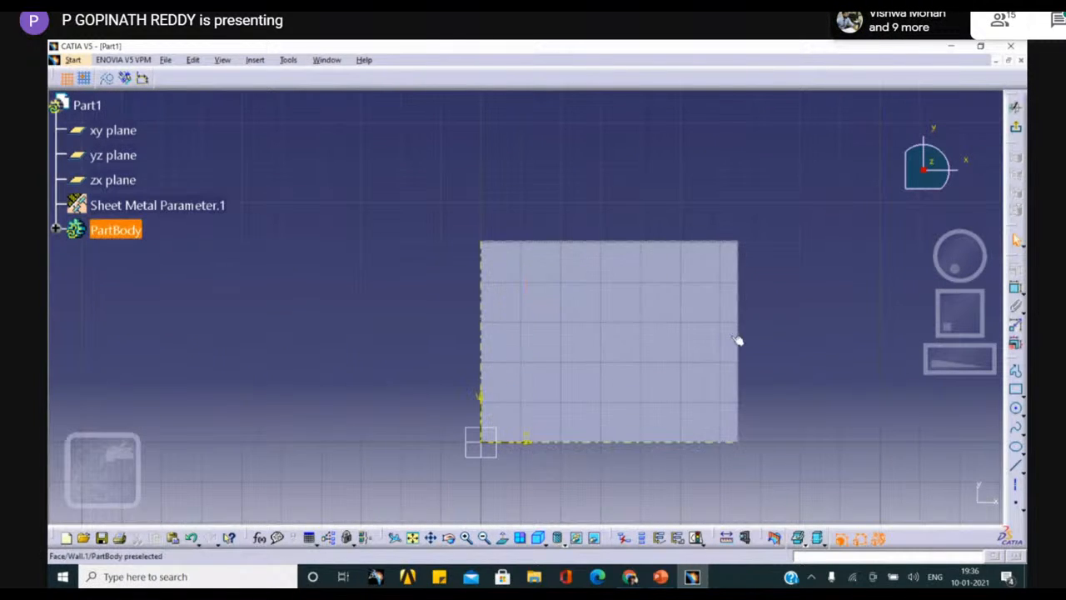
Step: Sketch two circles of about 7 mm radius side by side near the plate edge opposite the origin
{"action": "left_click", "coordinate": [1015, 408]}
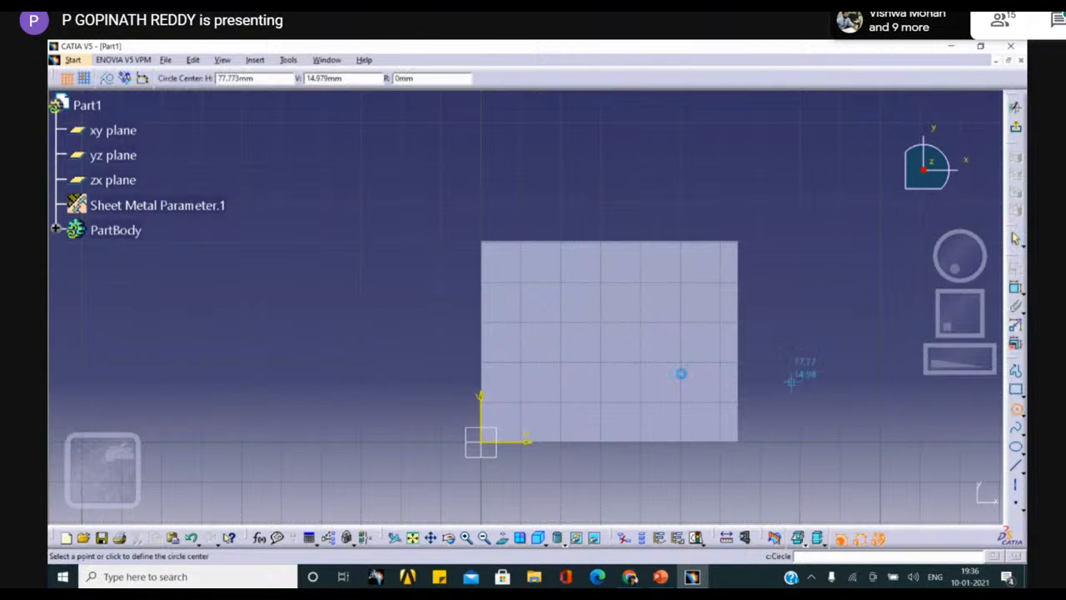
{"action": "left_click", "coordinate": [596, 286]}
{"action": "left_click", "coordinate": [613, 269]}
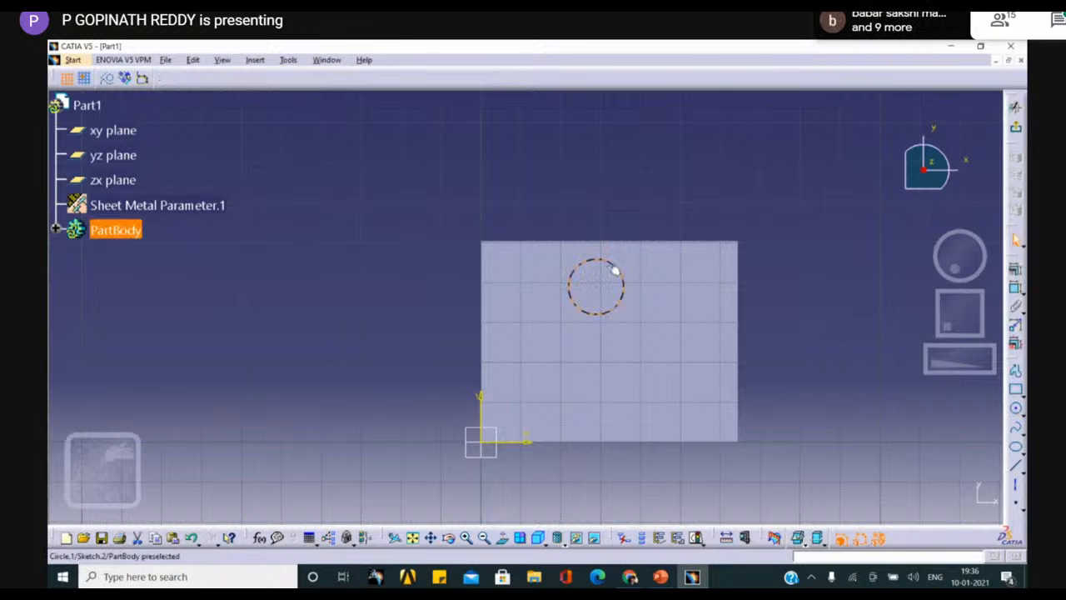
{"action": "left_click", "coordinate": [1015, 408]}
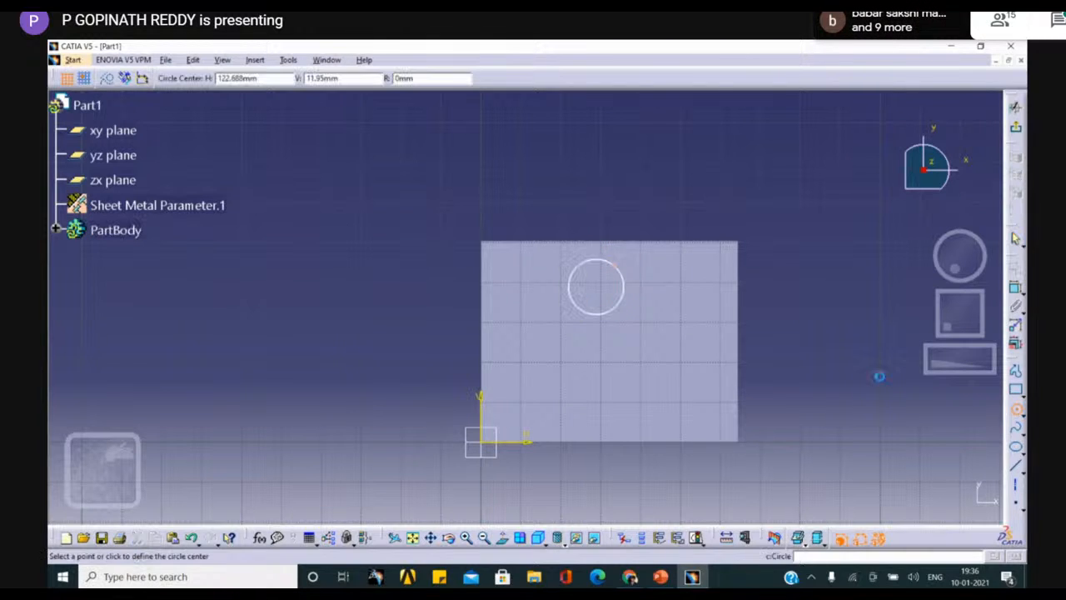
{"action": "left_click", "coordinate": [681, 295]}
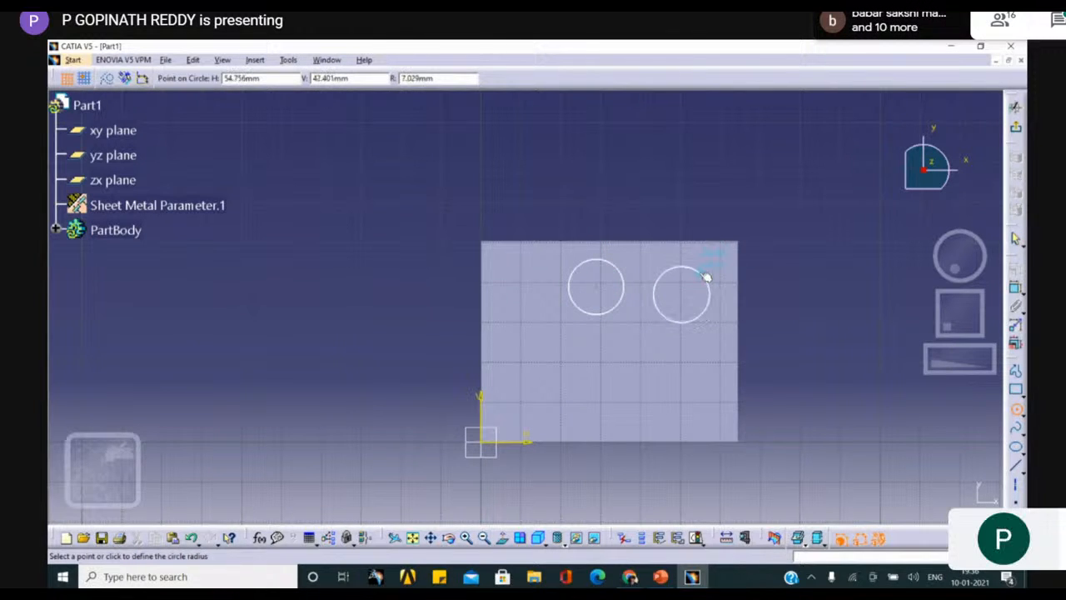
{"action": "left_click", "coordinate": [706, 276]}
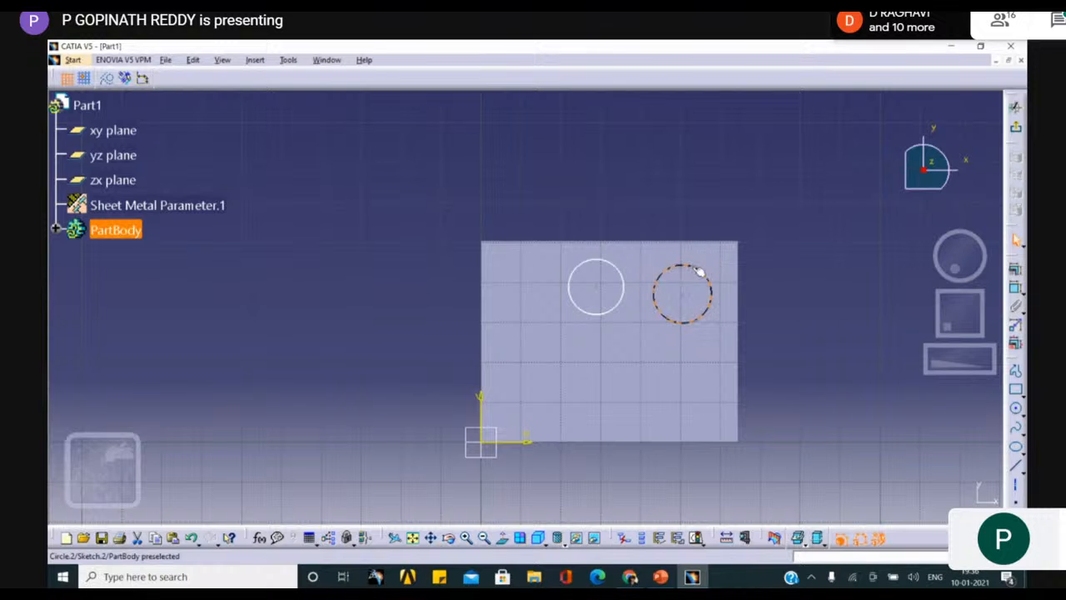
Step: Sketch two upright rectangles along the plate's left edge, a smaller upper one and a lower one about 10 by 20 mm
{"action": "left_click", "coordinate": [1015, 388]}
{"action": "left_click", "coordinate": [494, 264]}
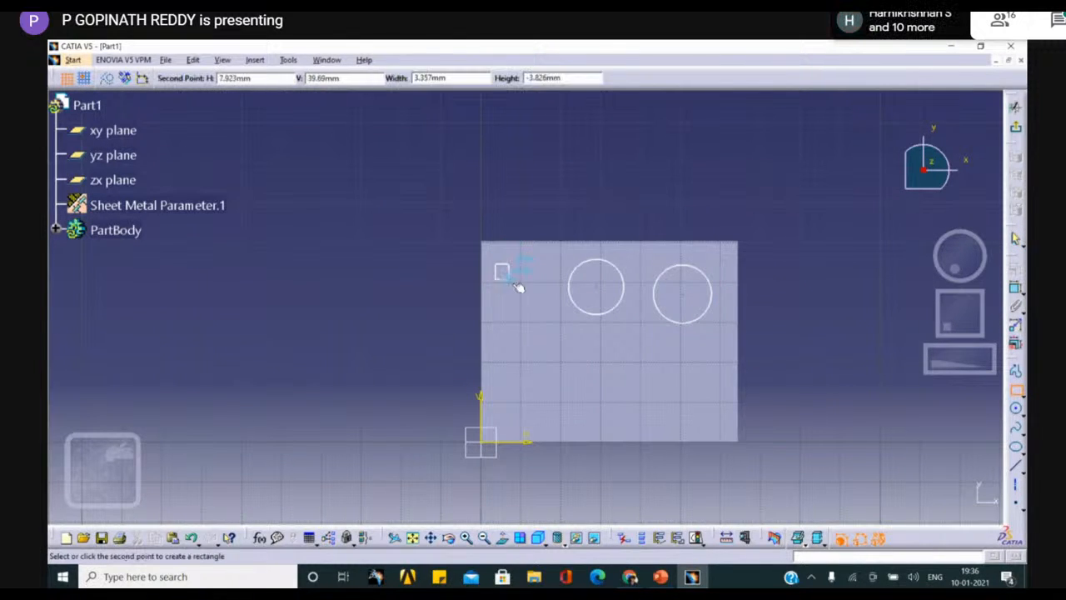
{"action": "left_click", "coordinate": [537, 326]}
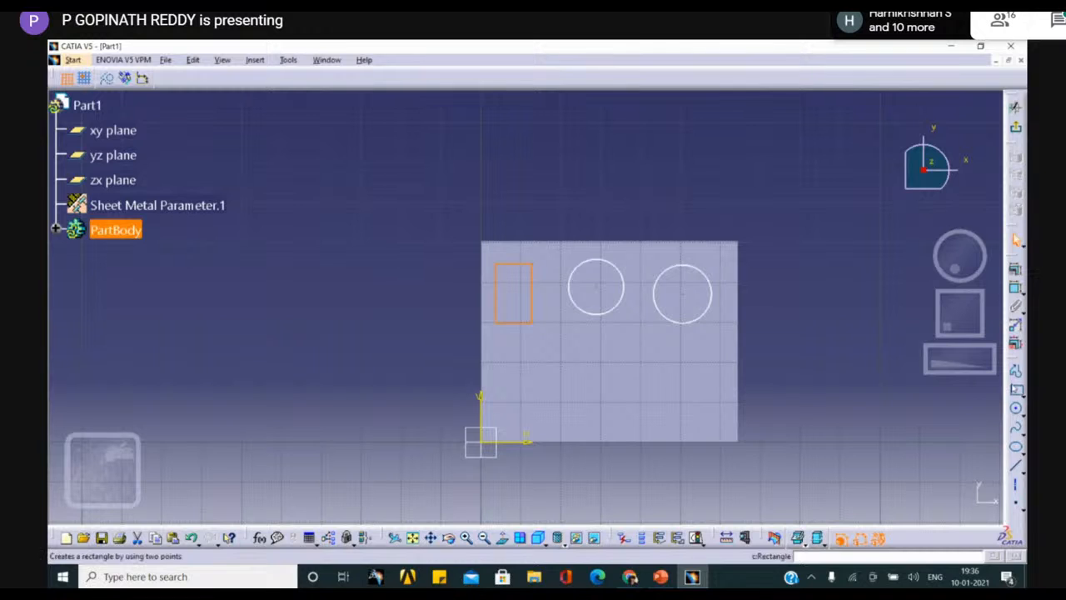
{"action": "left_click", "coordinate": [1015, 389]}
{"action": "left_click", "coordinate": [495, 343]}
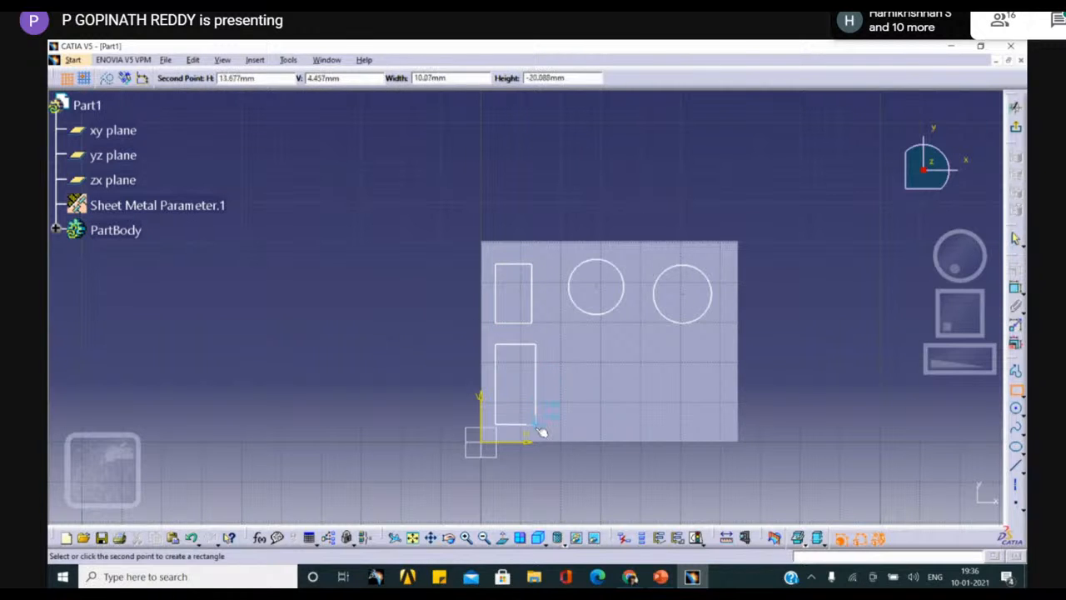
{"action": "left_click", "coordinate": [537, 427]}
Step: Sketch a wide rectangle below the two circles, to the right of the lower upright rectangle, and exit the sketch
{"action": "left_click", "coordinate": [1015, 395]}
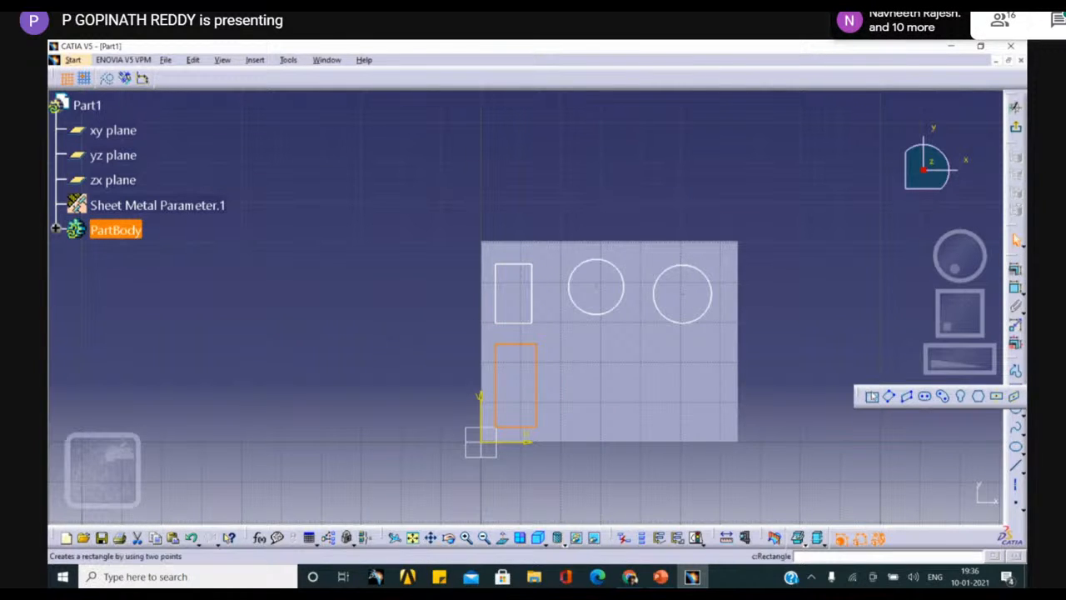
{"action": "left_click", "coordinate": [871, 396]}
{"action": "left_click", "coordinate": [571, 348]}
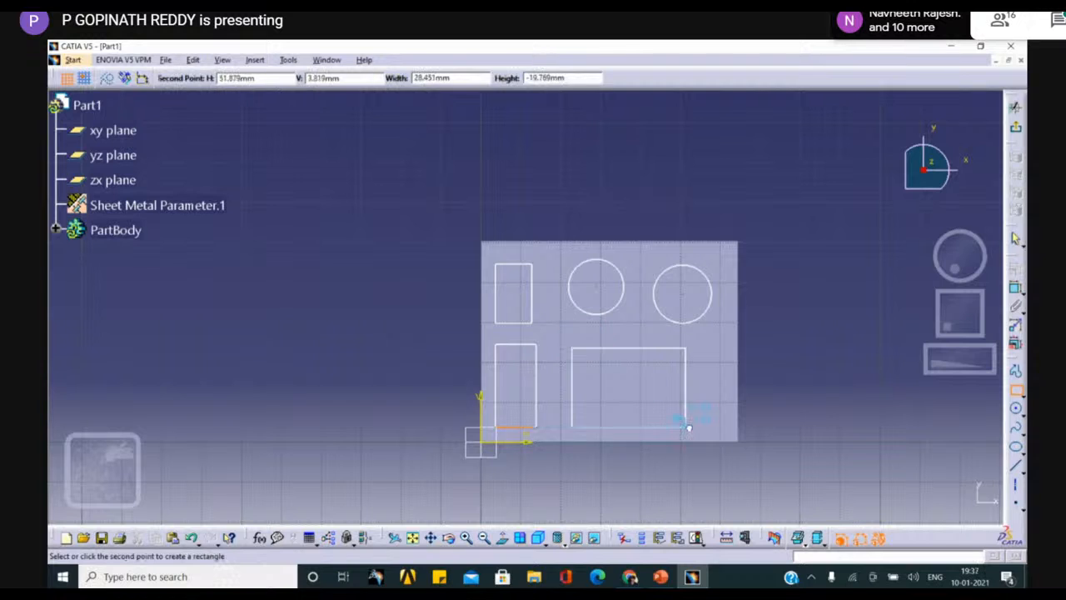
{"action": "left_click", "coordinate": [712, 419]}
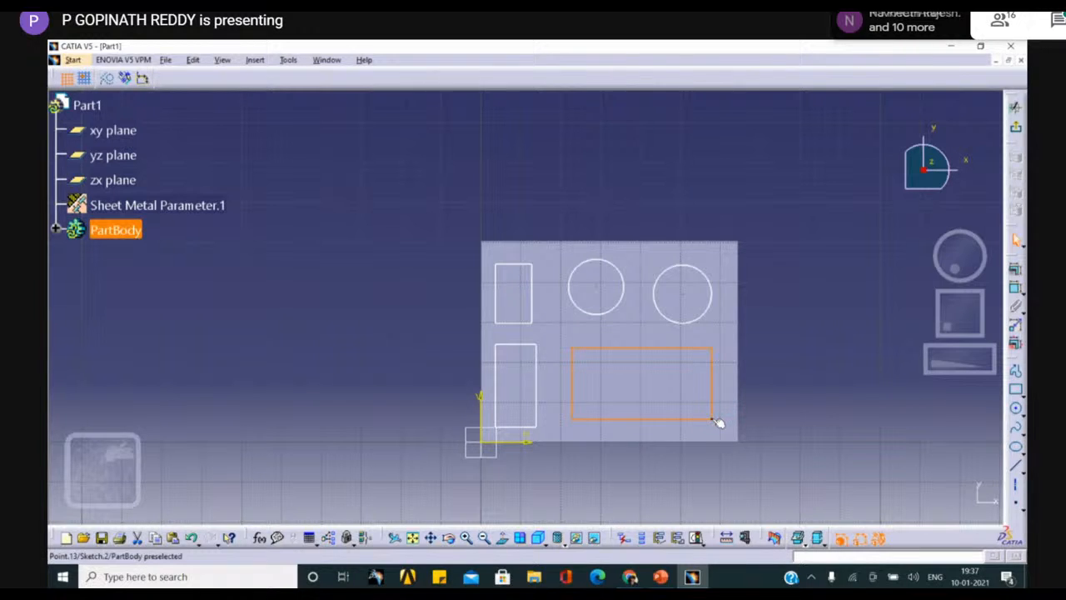
{"action": "left_click", "coordinate": [1015, 126]}
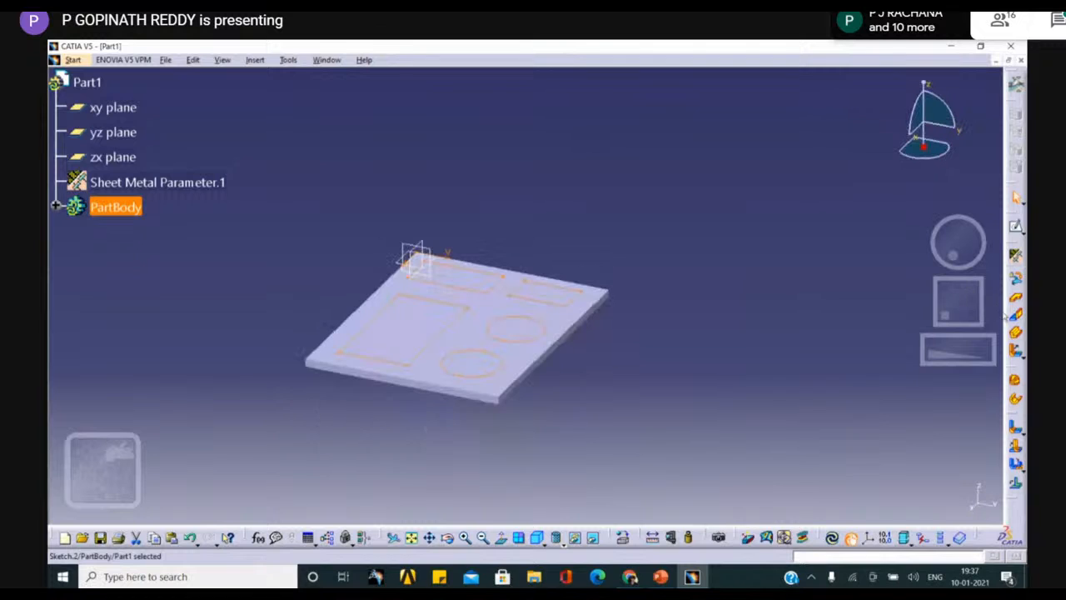
Step: Stamp the circles and rectangles of Sketch.2 with Surface Stamp, using angle 90deg, height 4mm, radius R1 0mm and radius R2 2mm
{"action": "key", "text": "alt+i"}
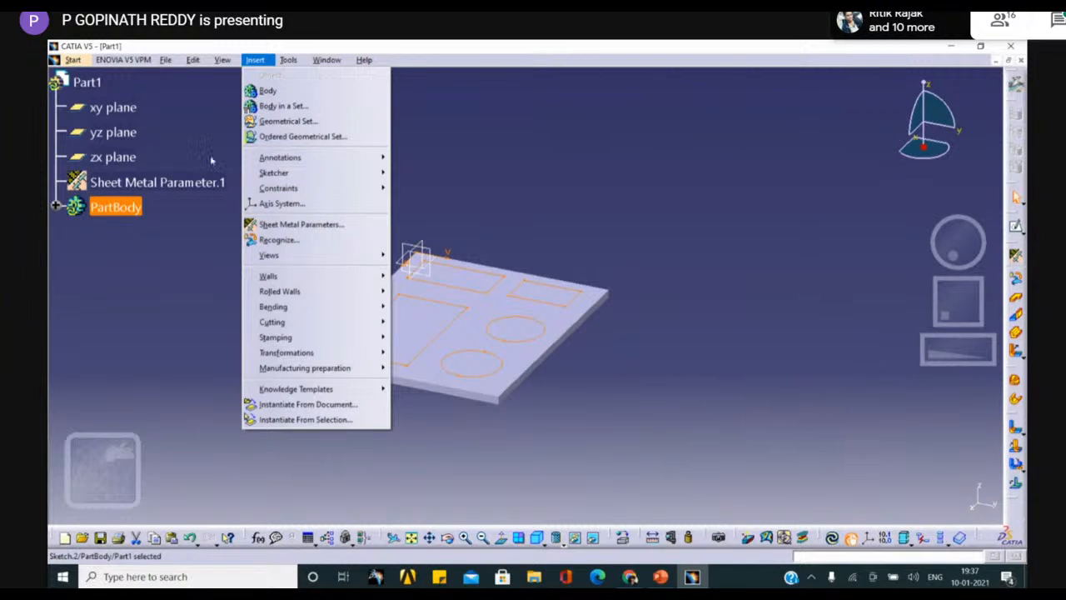
{"action": "mouse_move", "coordinate": [324, 310]}
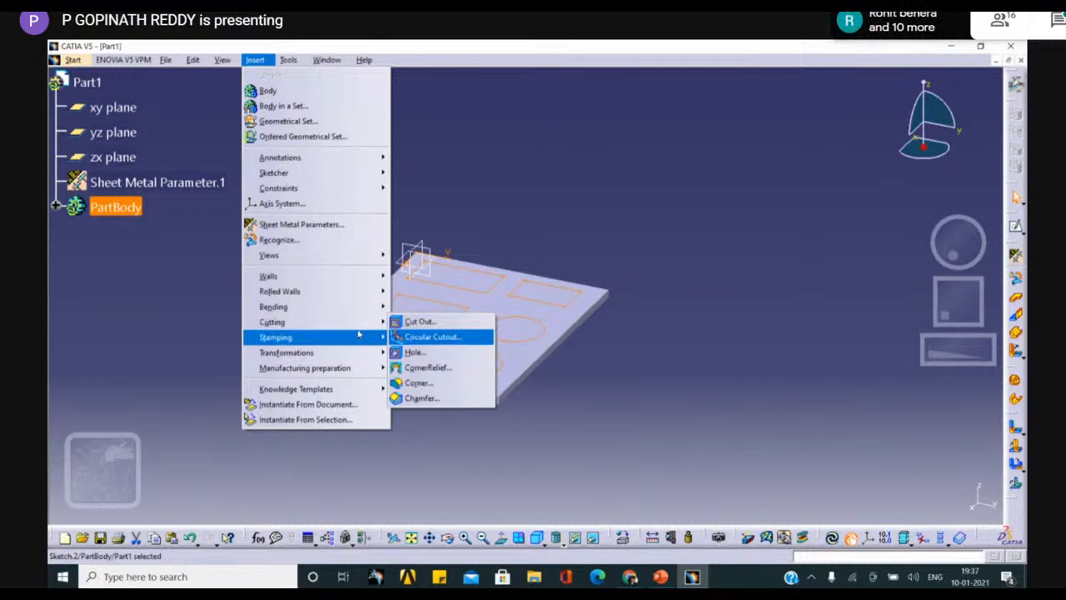
{"action": "mouse_move", "coordinate": [359, 337]}
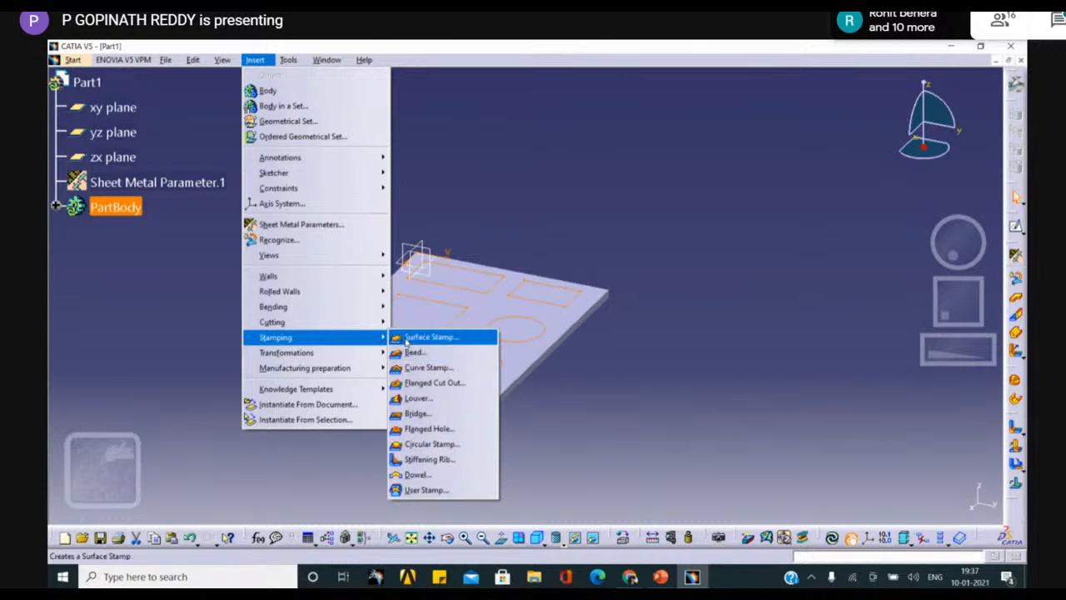
{"action": "left_click", "coordinate": [407, 341]}
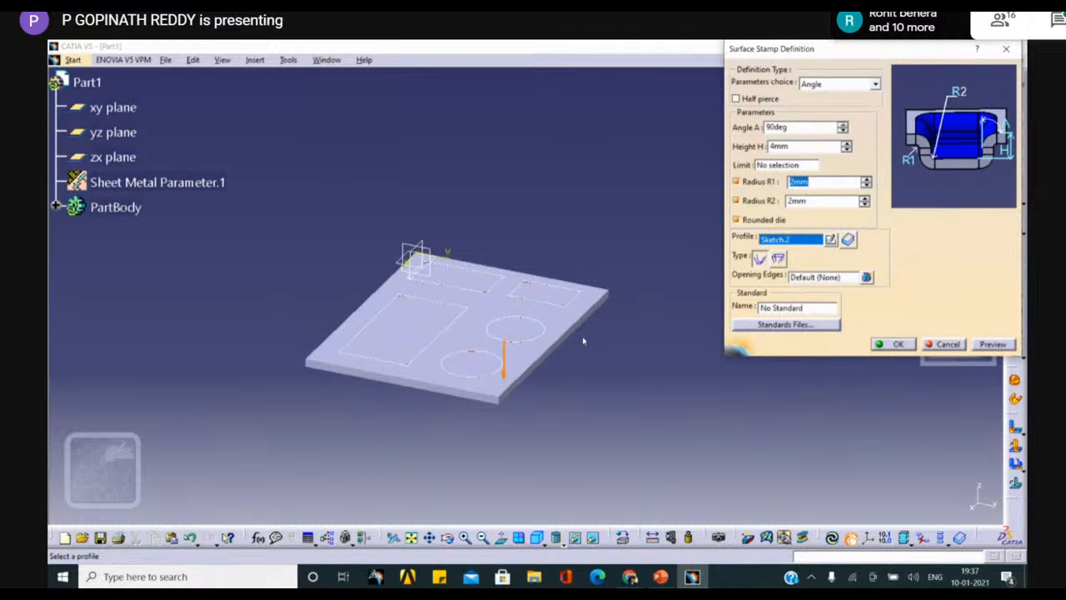
{"action": "left_click", "coordinate": [893, 344]}
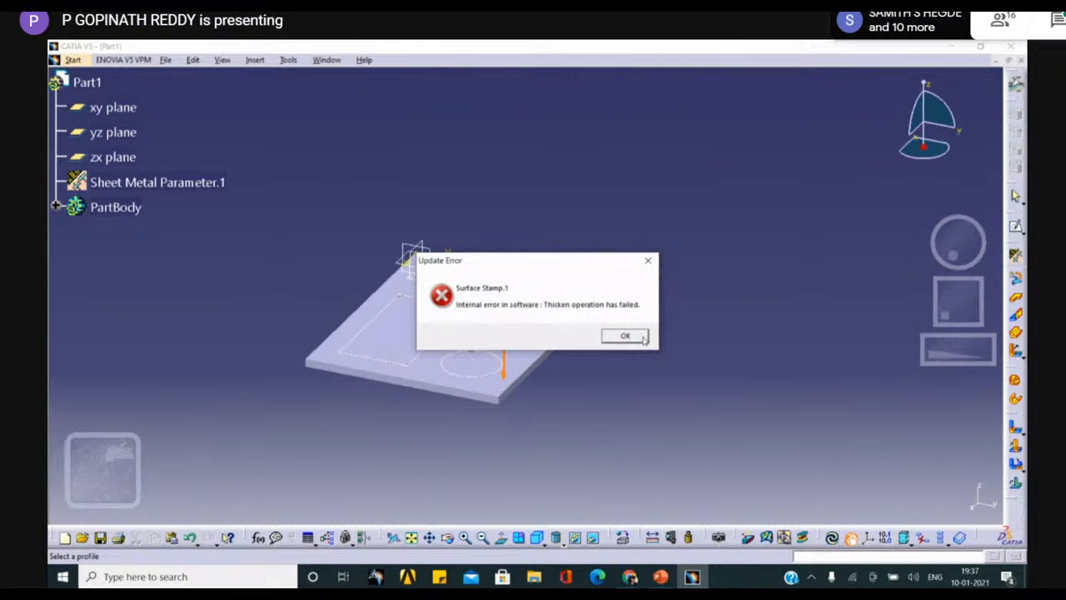
{"action": "left_click", "coordinate": [641, 336]}
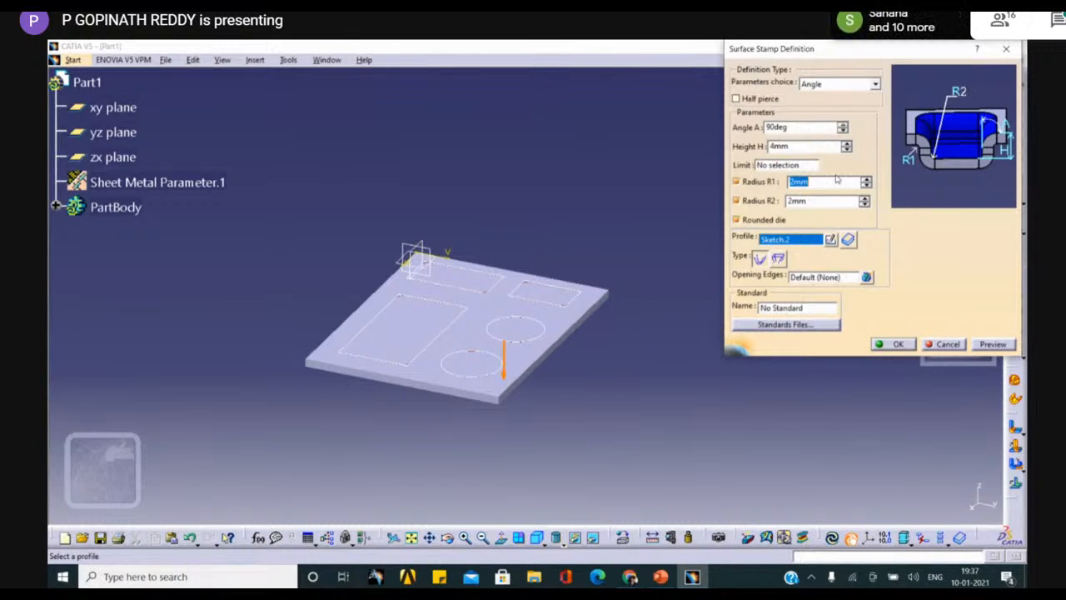
{"action": "type", "text": "0"}
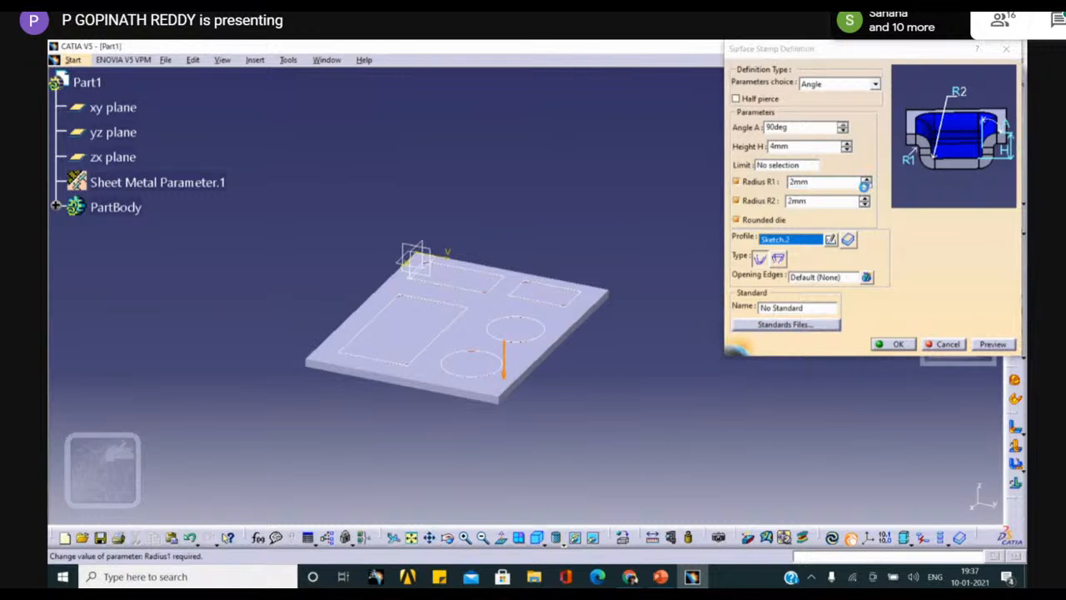
{"action": "key", "text": "Return"}
{"action": "left_click", "coordinate": [903, 348]}
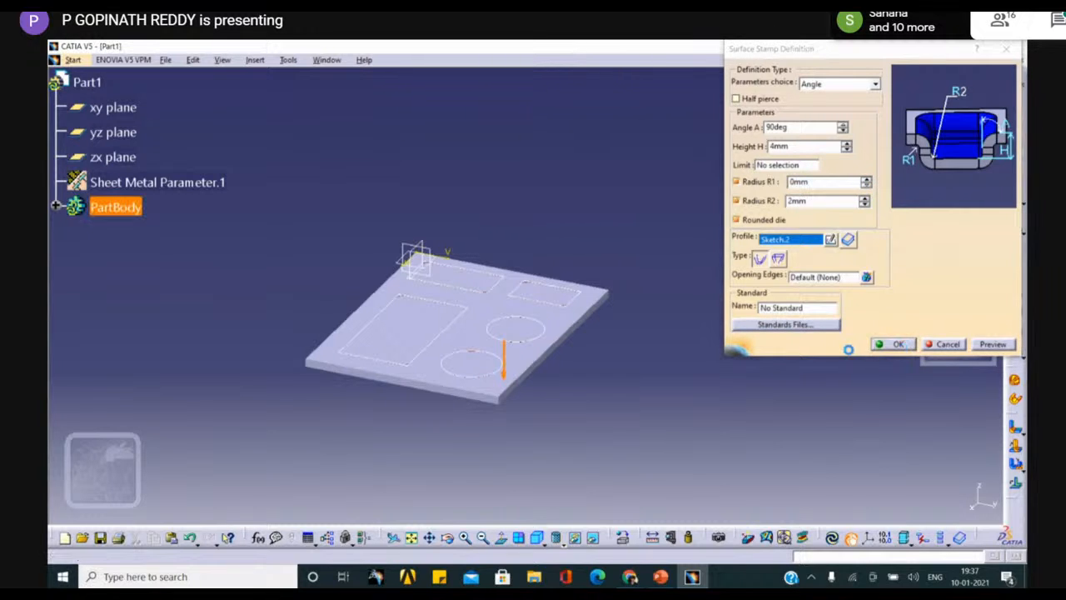
Step: Examine the stamped compartments from several angles and review the available rolled wall, bending and stamping commands
{"action": "middle_click_drag", "start_coordinate": [533, 218], "coordinate": [633, 374]}
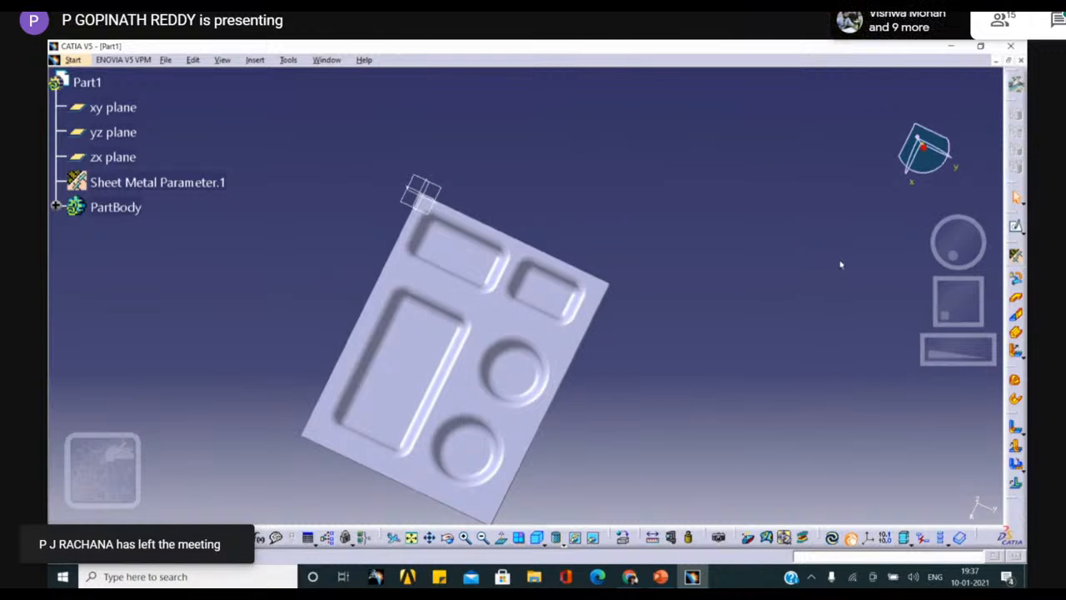
{"action": "middle_click_drag", "start_coordinate": [659, 368], "coordinate": [723, 185]}
{"action": "left_click", "coordinate": [252, 61]}
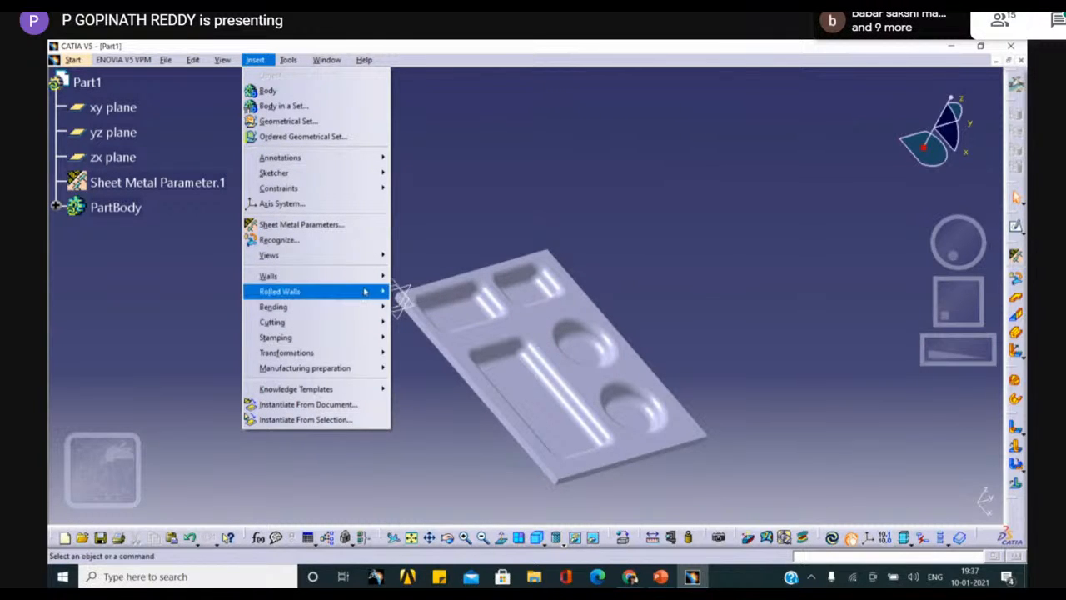
{"action": "mouse_move", "coordinate": [383, 291]}
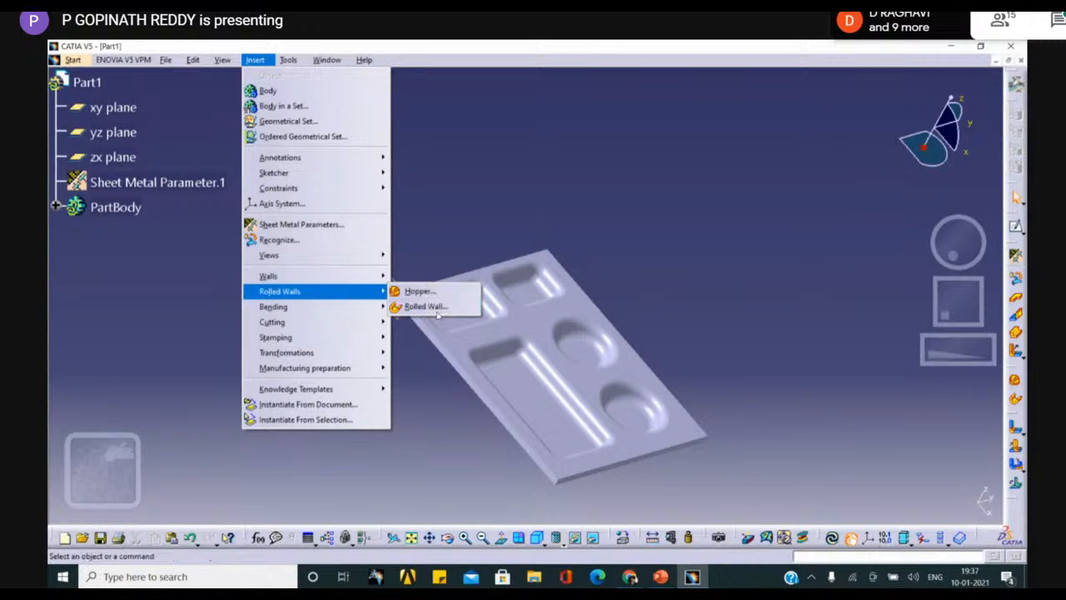
{"action": "mouse_move", "coordinate": [319, 278]}
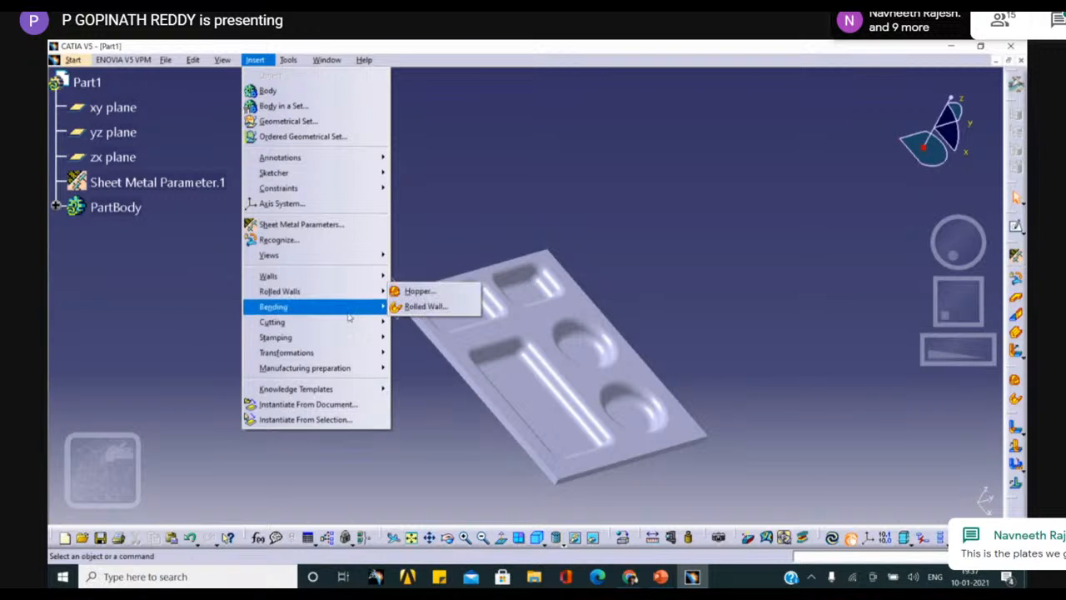
{"action": "mouse_move", "coordinate": [367, 306]}
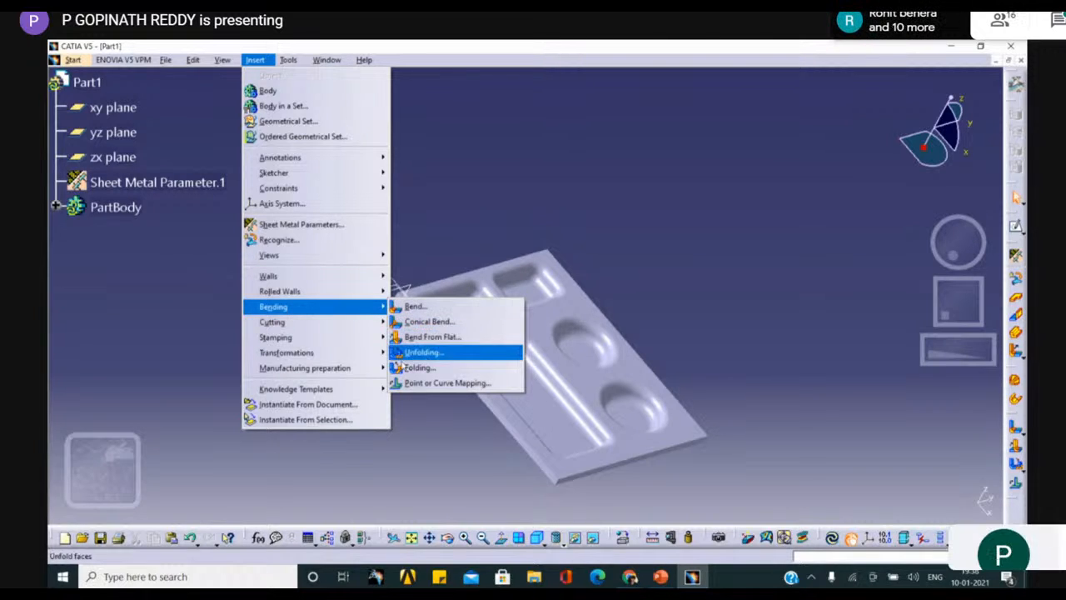
{"action": "mouse_move", "coordinate": [326, 326]}
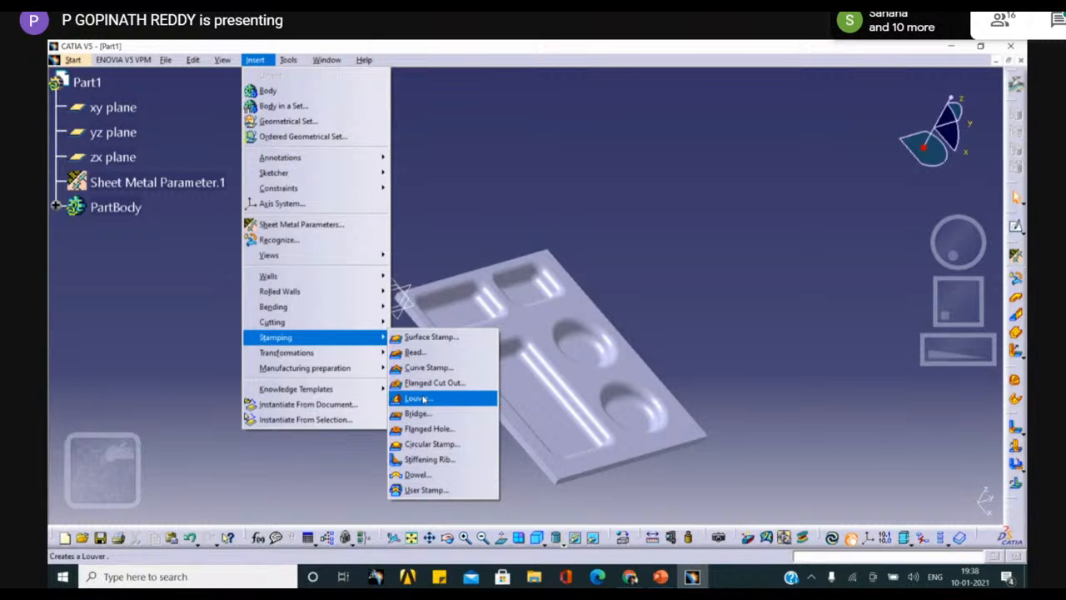
{"action": "left_click", "coordinate": [451, 232]}
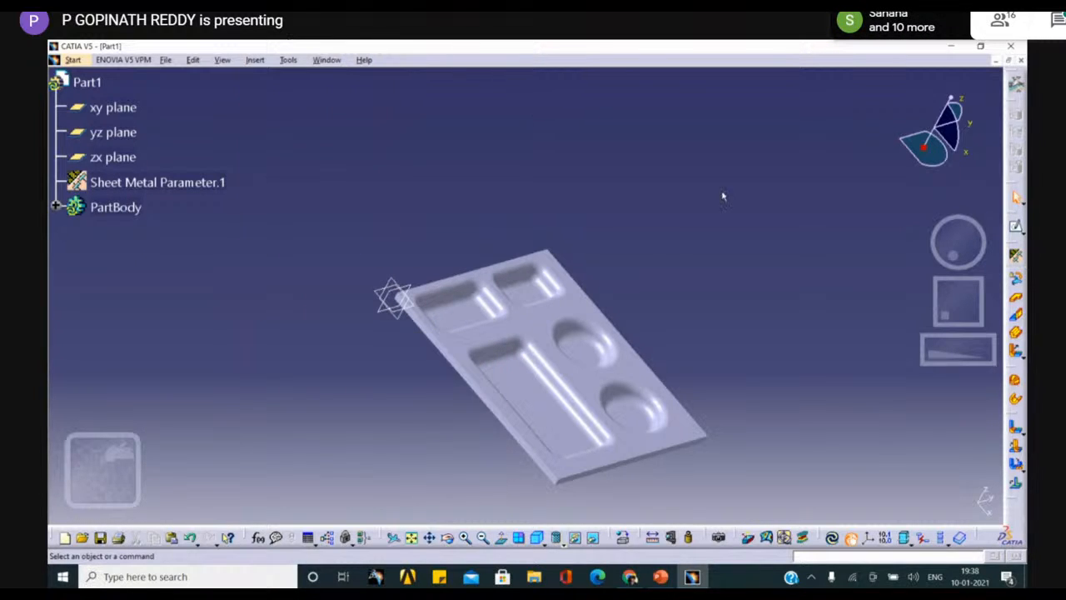
{"action": "middle_click_drag", "start_coordinate": [952, 448], "coordinate": [957, 319]}
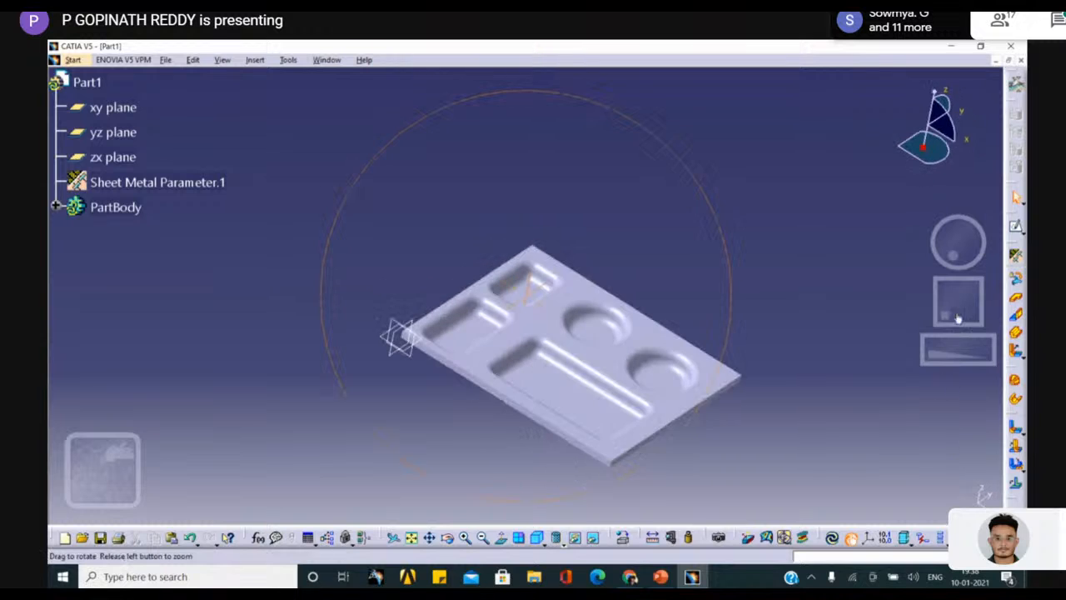
{"action": "middle_click_drag", "start_coordinate": [466, 441], "coordinate": [722, 458]}
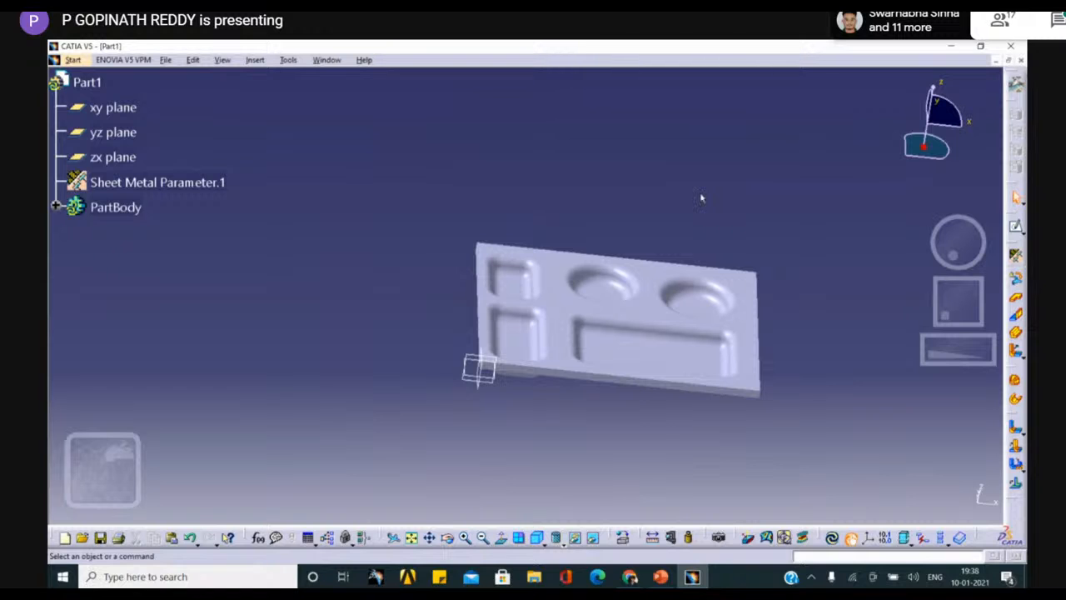
{"action": "middle_click_drag", "start_coordinate": [783, 247], "coordinate": [624, 288]}
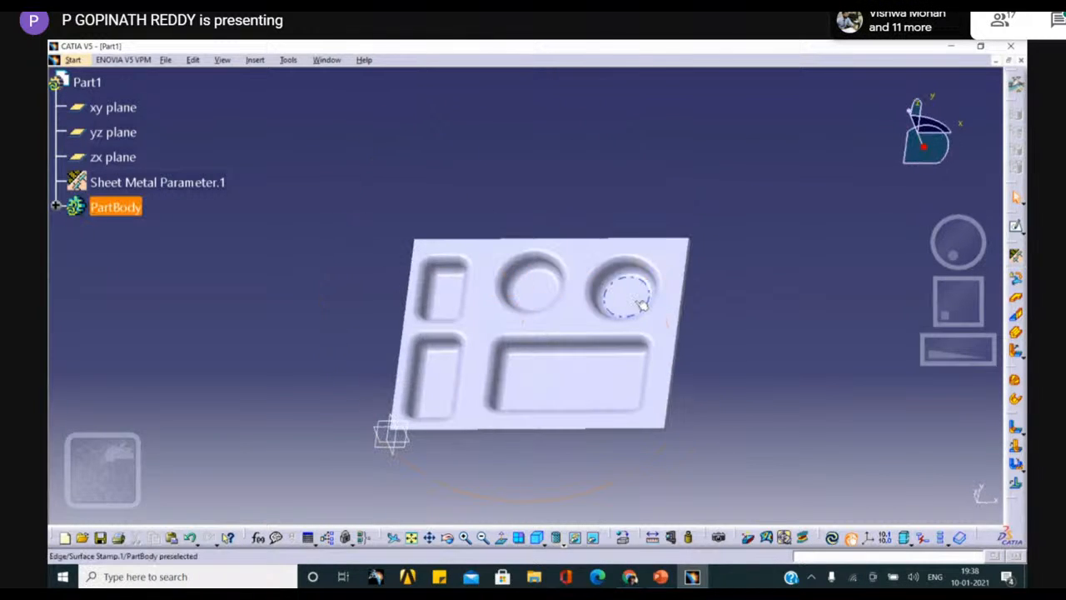
{"action": "middle_click_drag", "start_coordinate": [555, 159], "coordinate": [557, 147]}
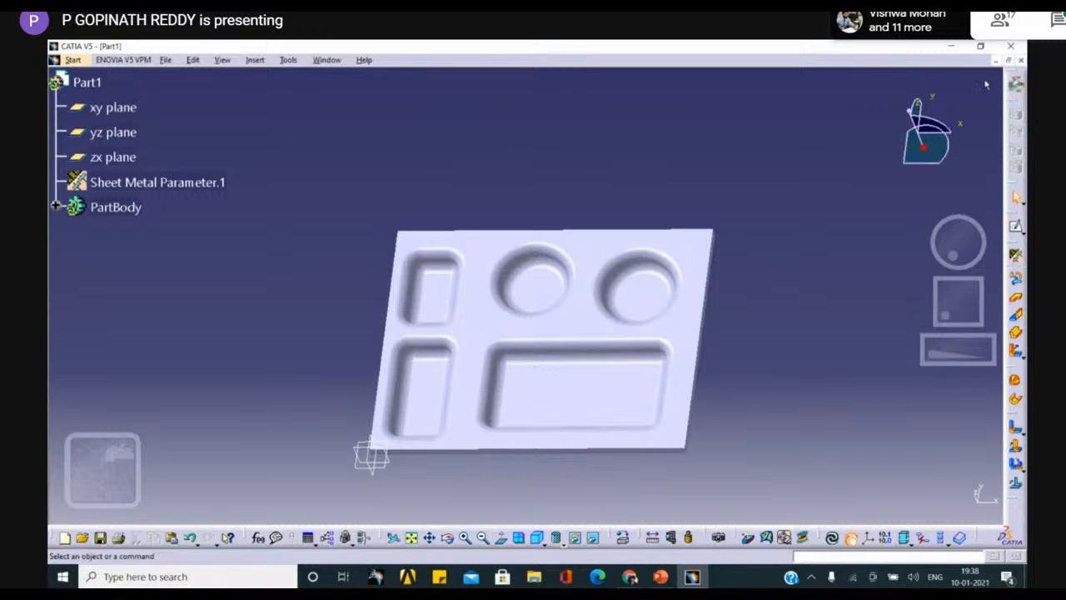
Step: Close Part1 without saving and create a new part in the Wireframe and Surface Design workbench with the default part settings
{"action": "left_click", "coordinate": [1021, 61]}
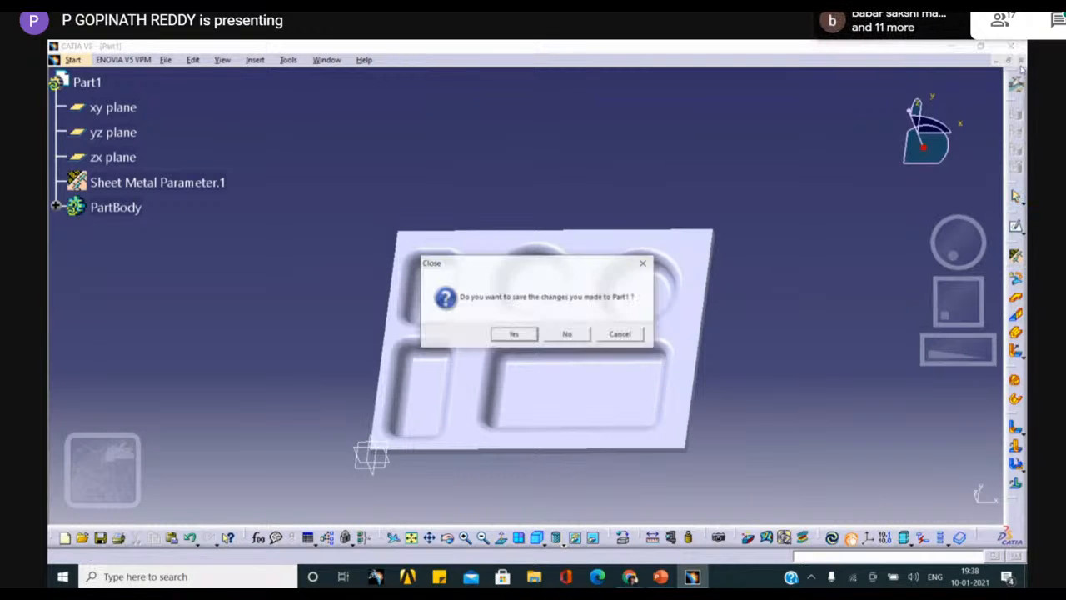
{"action": "left_click", "coordinate": [568, 335]}
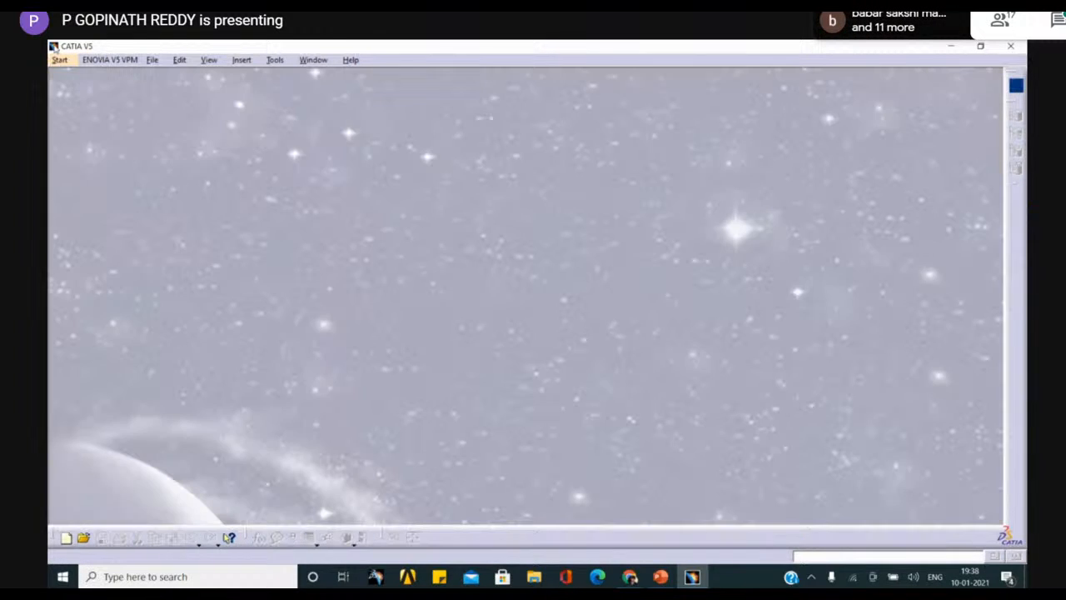
{"action": "left_click", "coordinate": [59, 60]}
{"action": "mouse_move", "coordinate": [125, 90]}
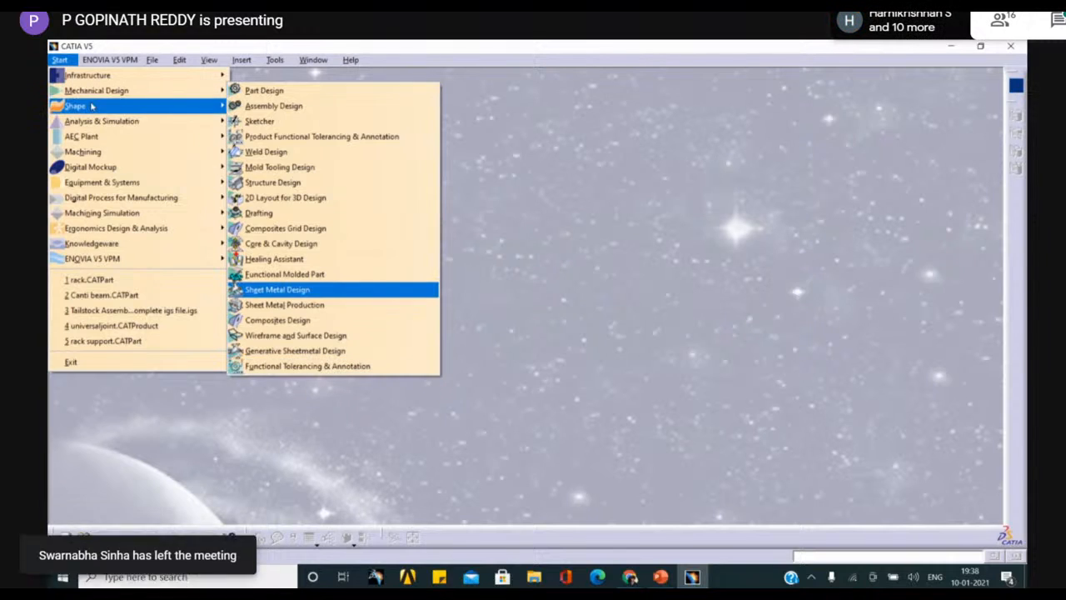
{"action": "mouse_move", "coordinate": [79, 106]}
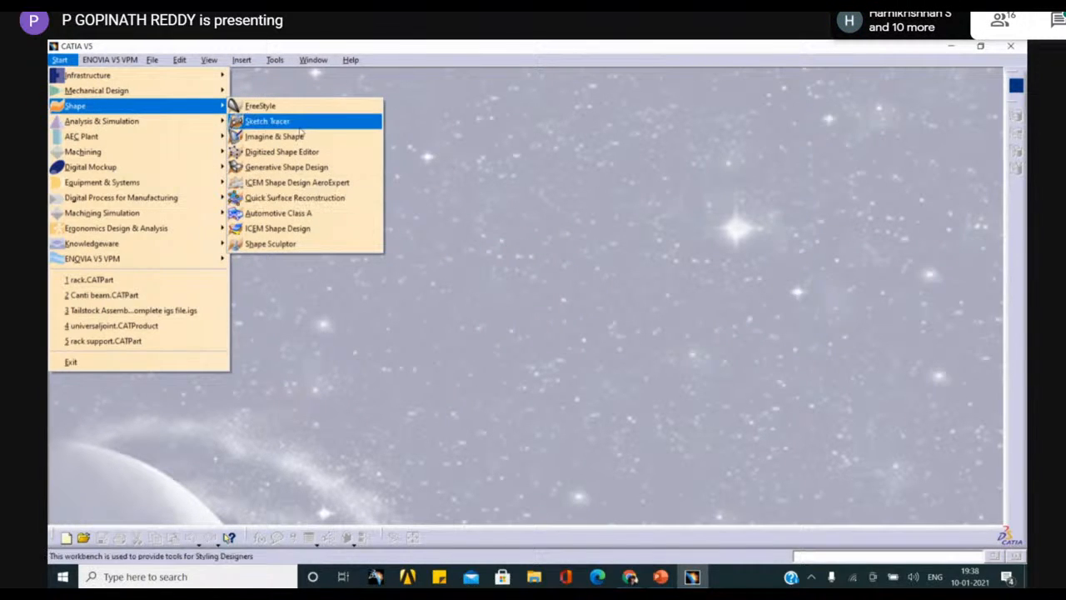
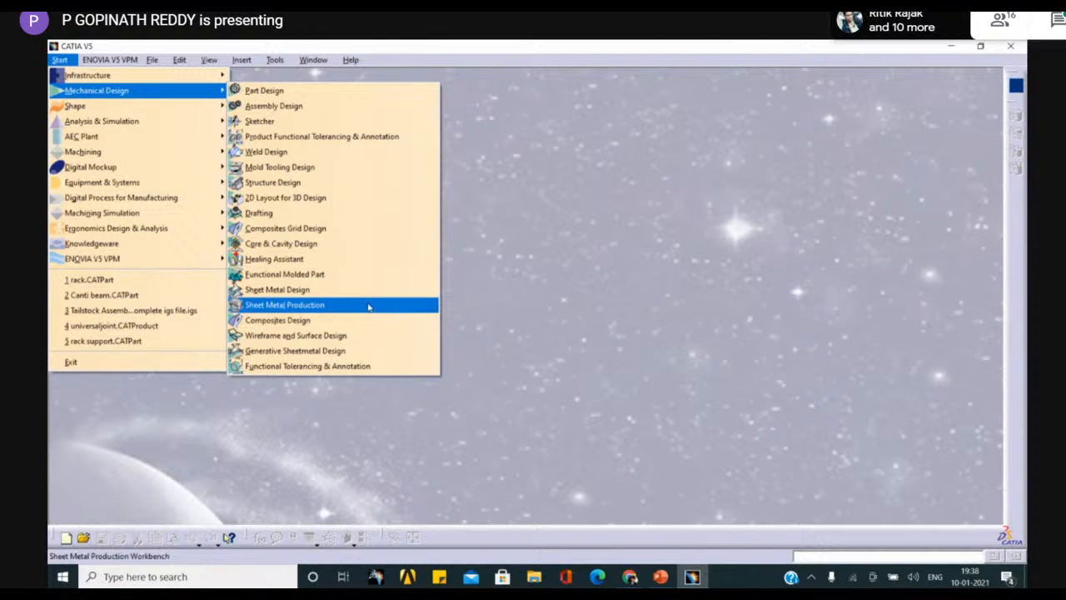
{"action": "left_click", "coordinate": [341, 350]}
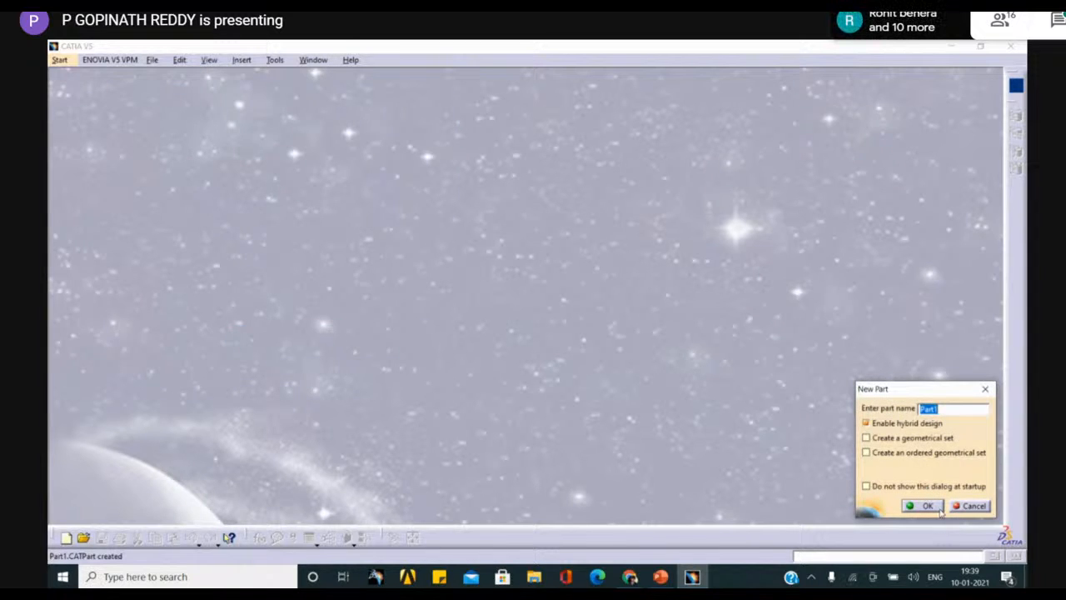
{"action": "left_click", "coordinate": [924, 506]}
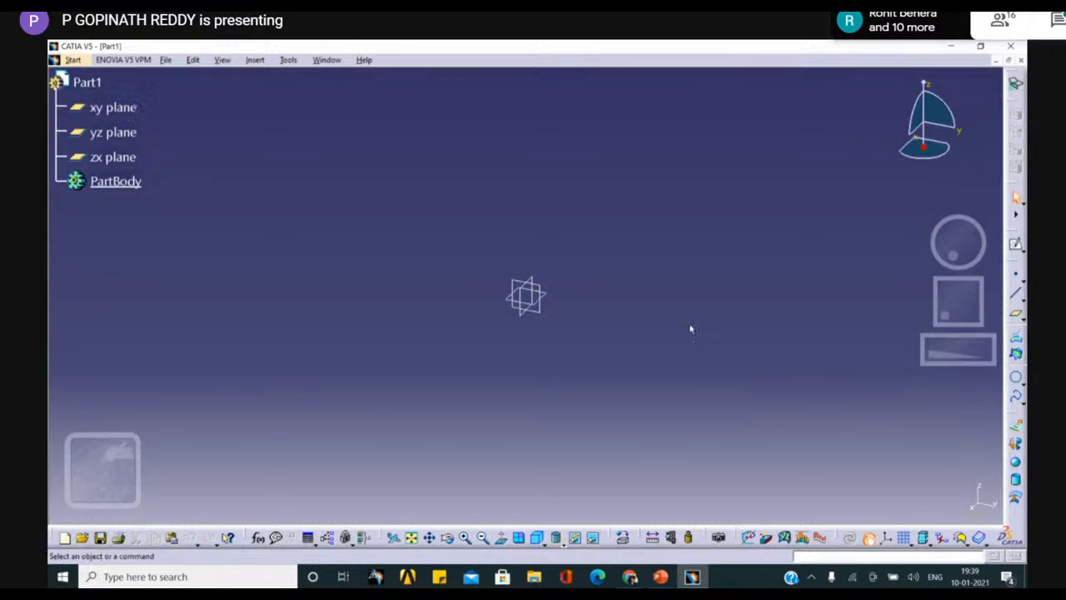
{"action": "left_click", "coordinate": [546, 291]}
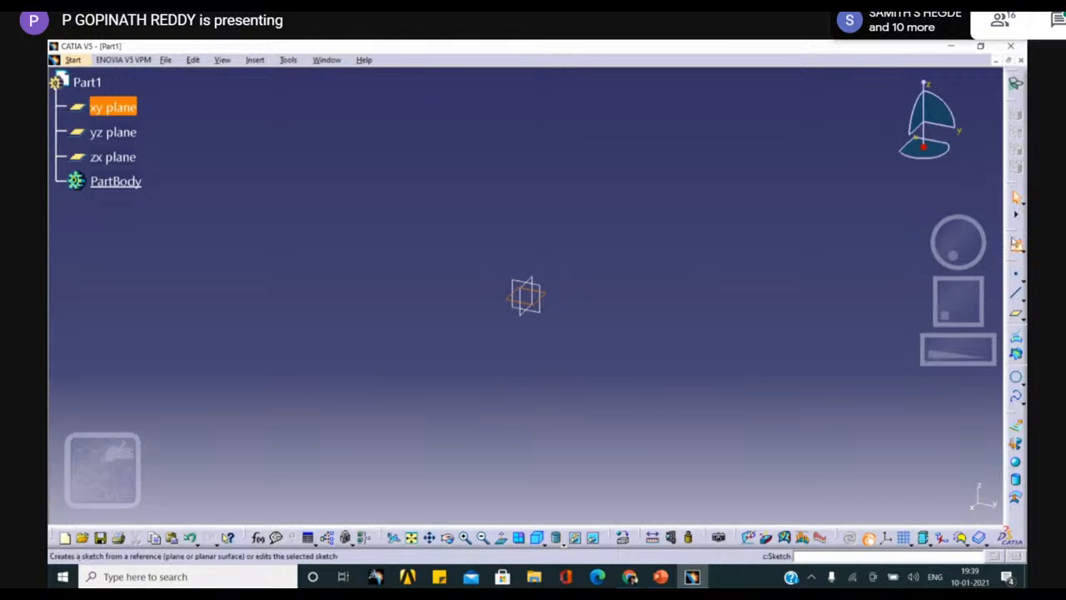
{"action": "left_click", "coordinate": [1015, 243]}
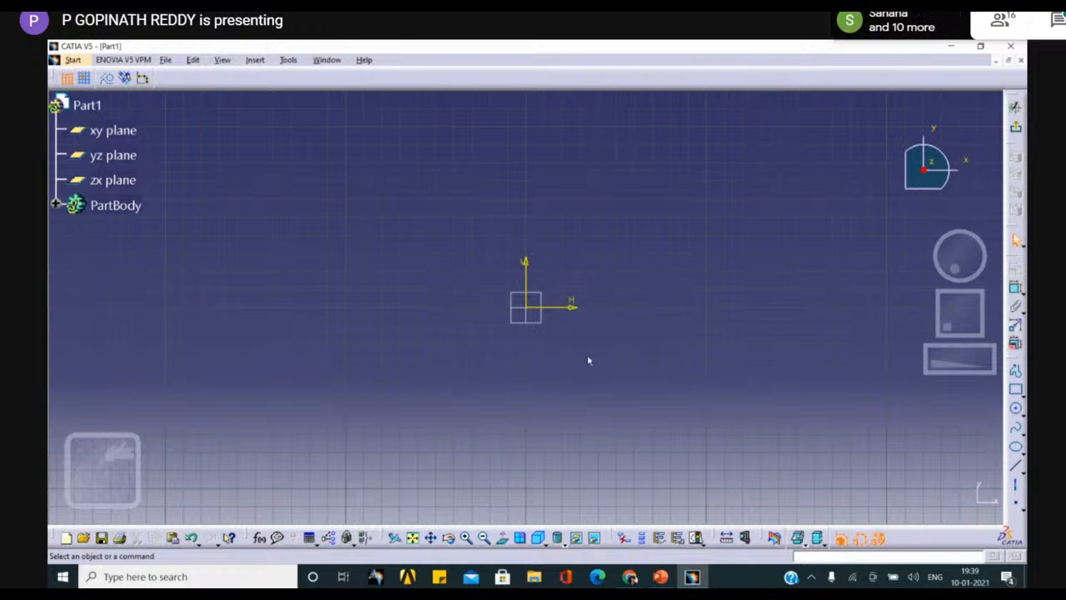
{"action": "mouse_move", "coordinate": [566, 346]}
{"action": "middle_mouse_down"}
{"action": "mouse_move", "coordinate": [564, 322]}
{"action": "mouse_move", "coordinate": [580, 305]}
{"action": "mouse_move", "coordinate": [531, 382]}
{"action": "middle_mouse_up"}
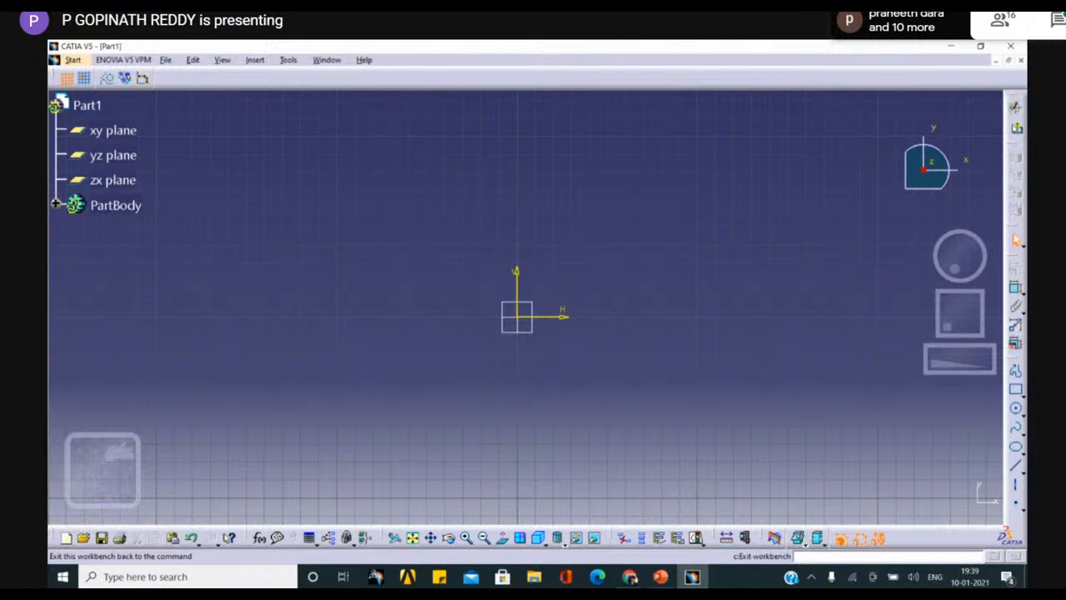
{"action": "left_click", "coordinate": [1015, 127]}
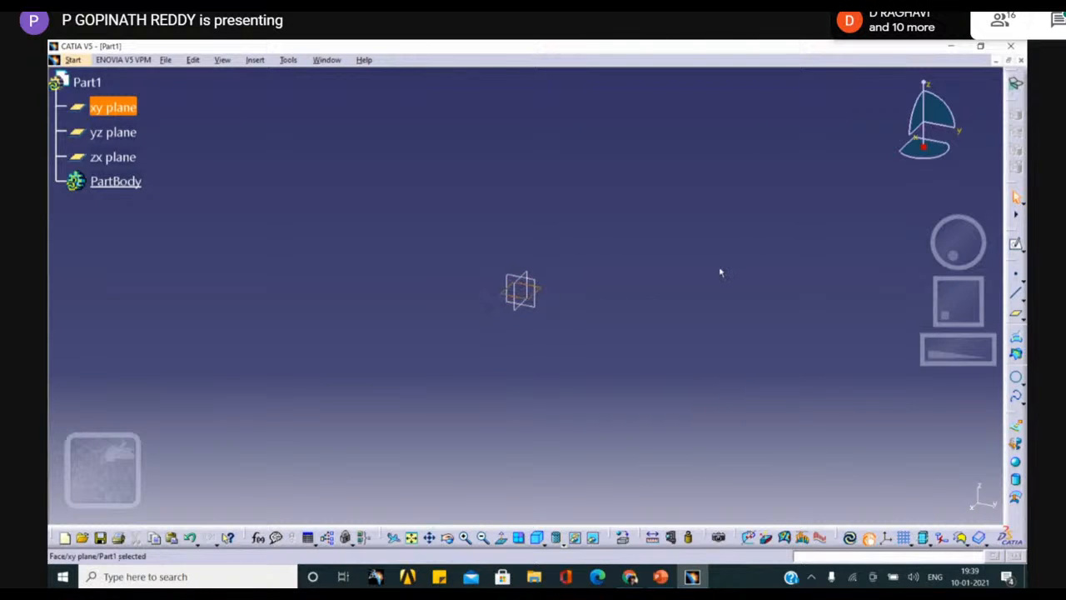
{"action": "middle_click_drag", "start_coordinate": [718, 266], "coordinate": [646, 297]}
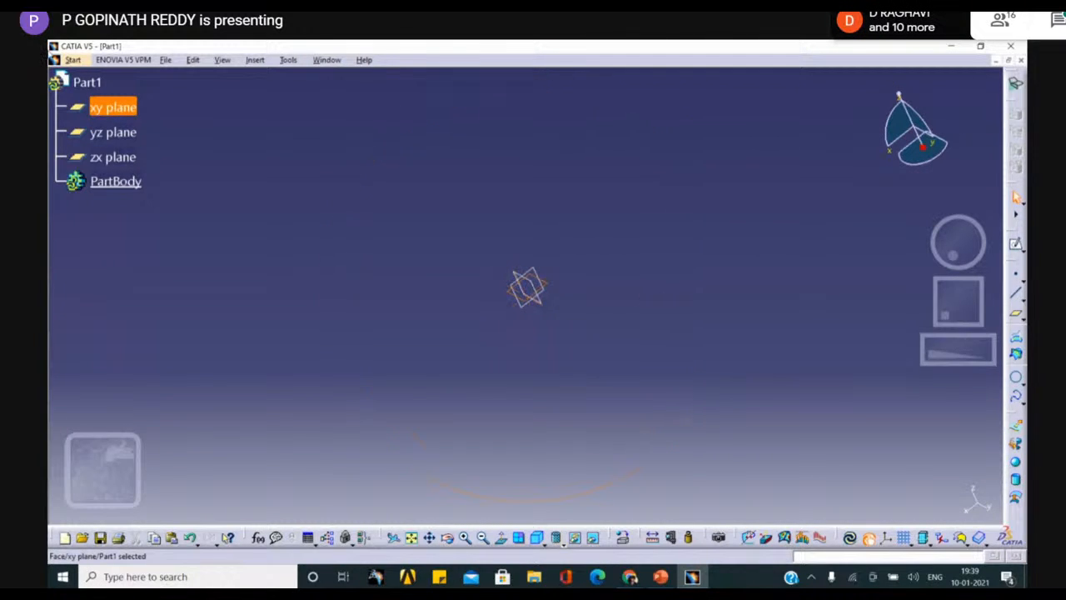
{"action": "left_click", "coordinate": [1021, 60]}
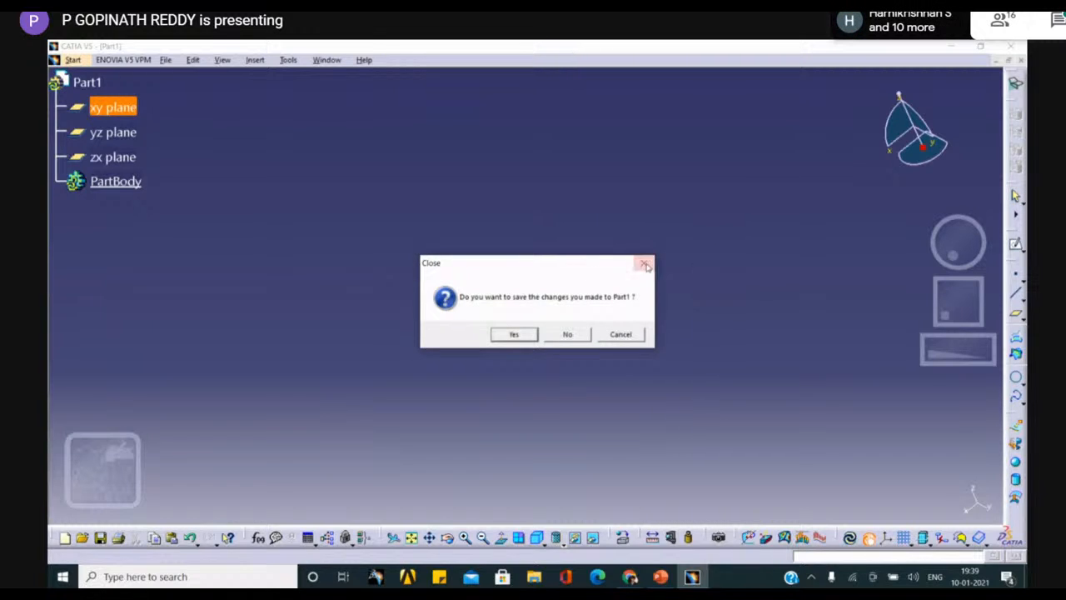
{"action": "left_click", "coordinate": [645, 265]}
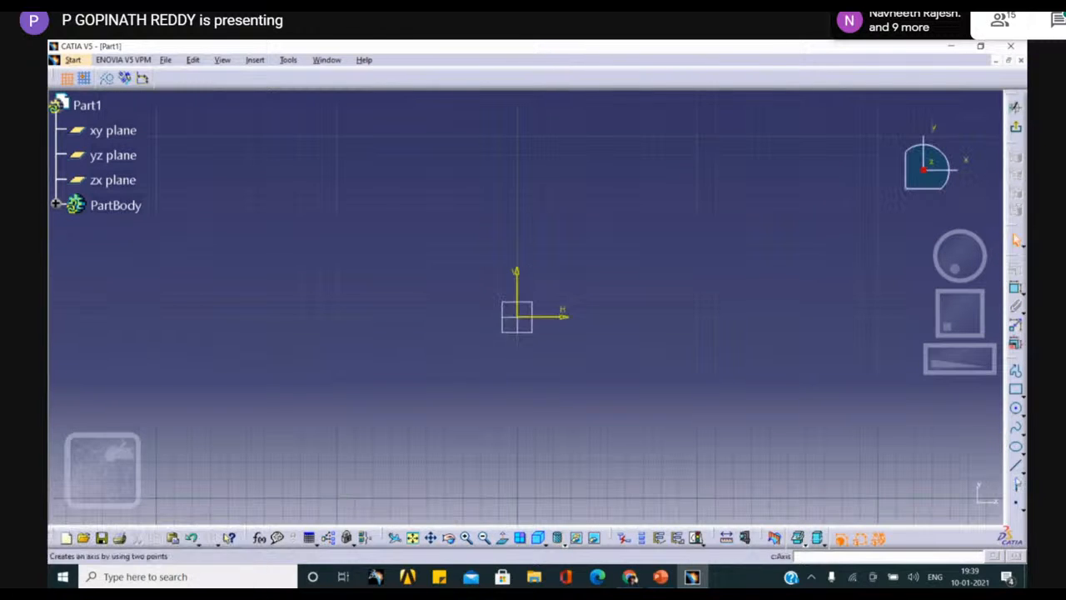
Step: Place a point at the origin in a sketch on the xy plane and exit the sketch
{"action": "left_click", "coordinate": [1015, 506]}
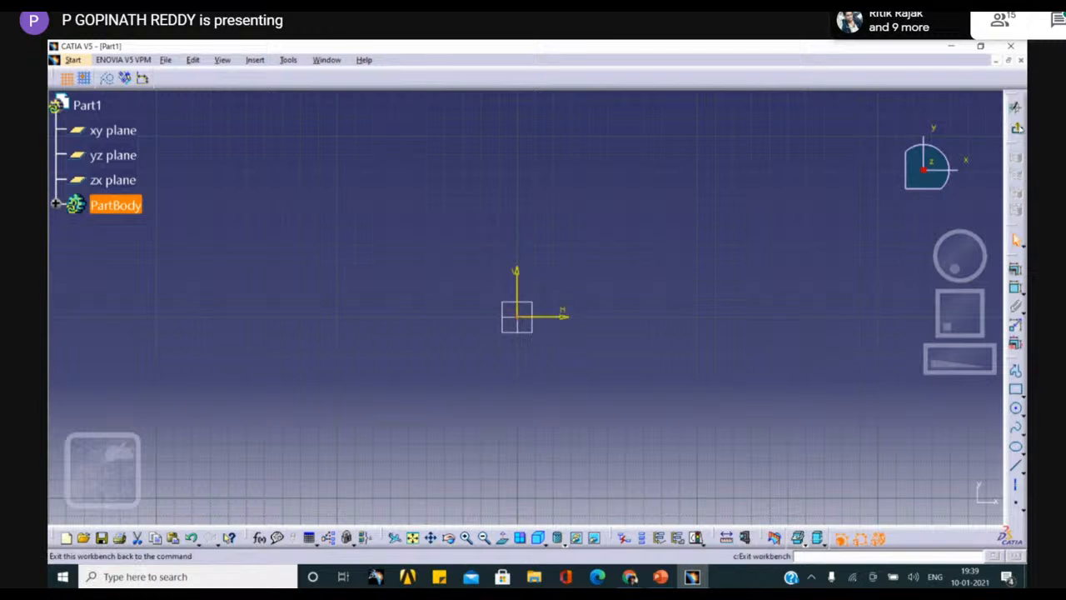
{"action": "left_click", "coordinate": [1015, 107]}
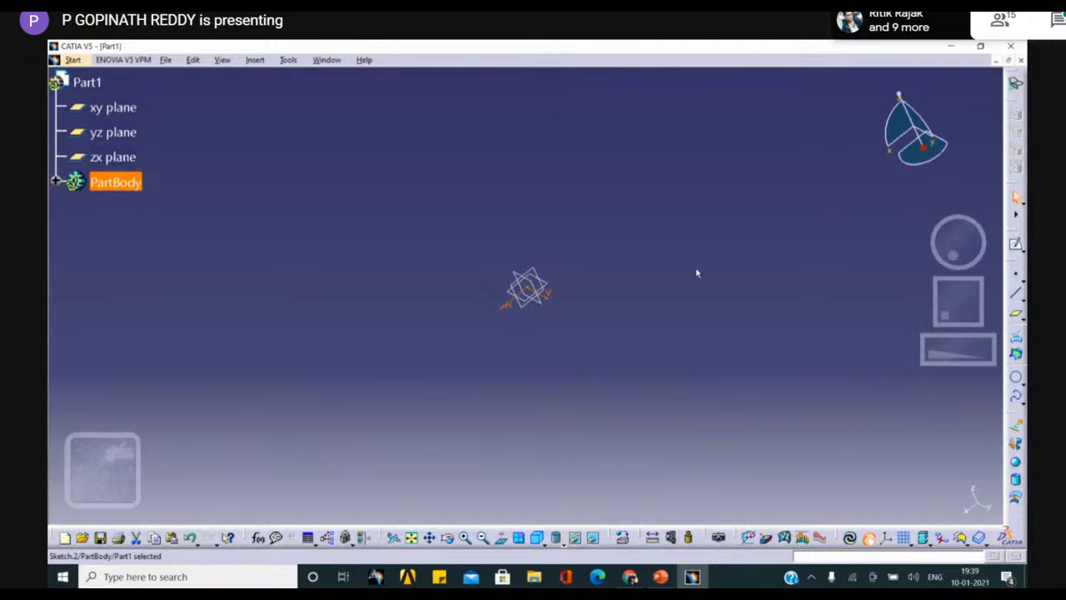
{"action": "middle_click_drag", "start_coordinate": [697, 273], "coordinate": [581, 462]}
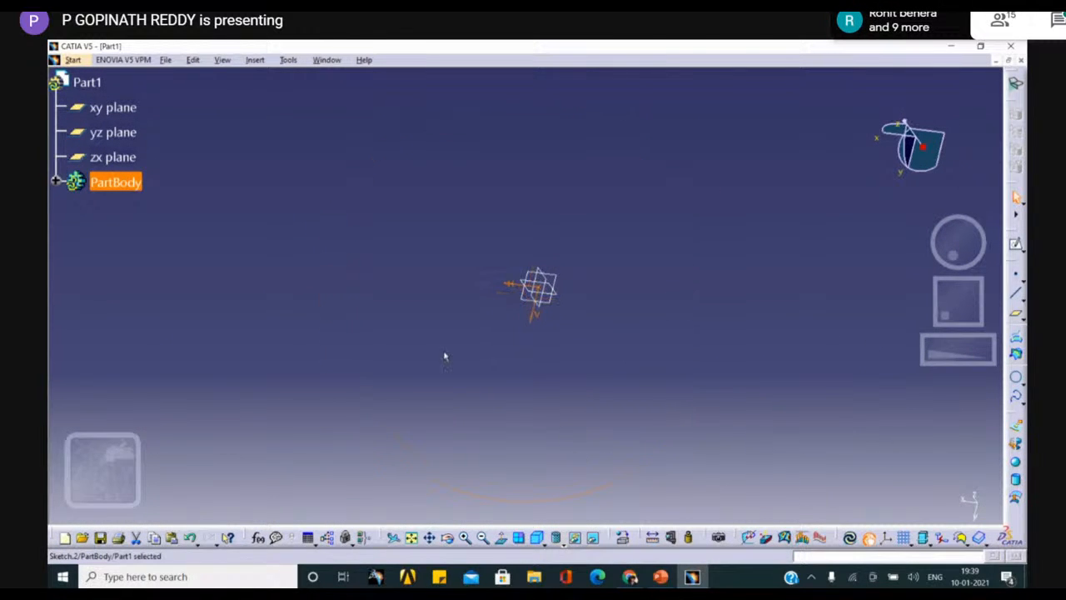
{"action": "middle_click_drag", "start_coordinate": [444, 356], "coordinate": [468, 195]}
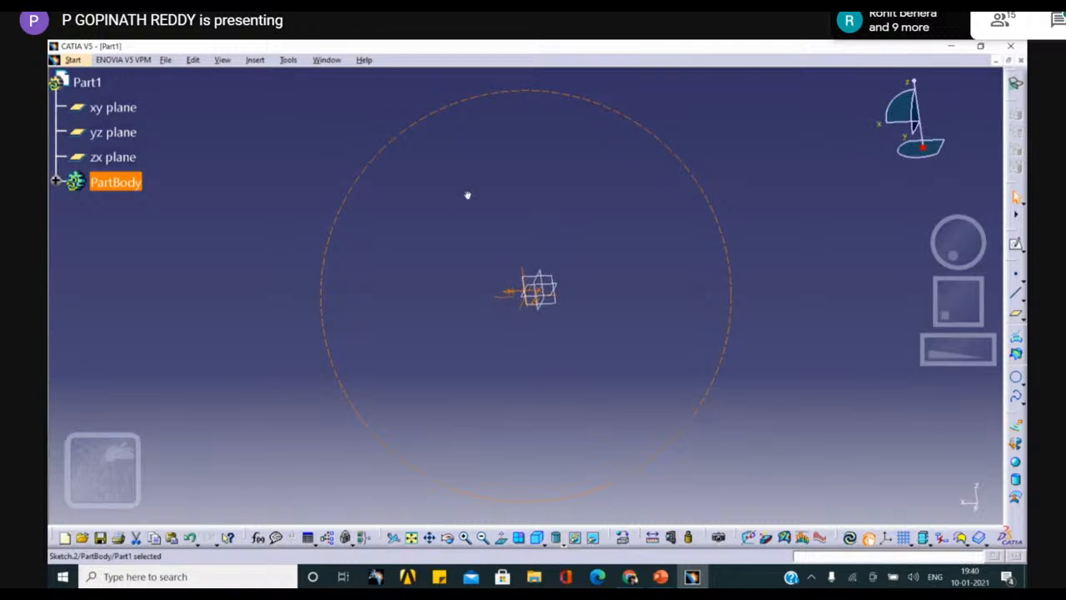
{"action": "middle_click_drag", "start_coordinate": [671, 412], "coordinate": [647, 323]}
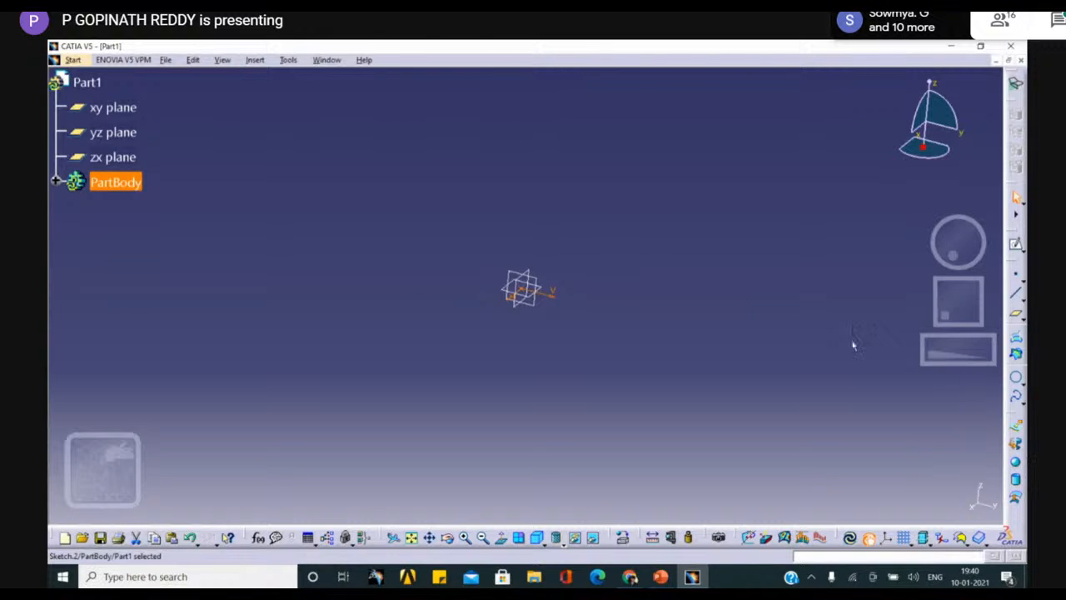
{"action": "left_click", "coordinate": [255, 60]}
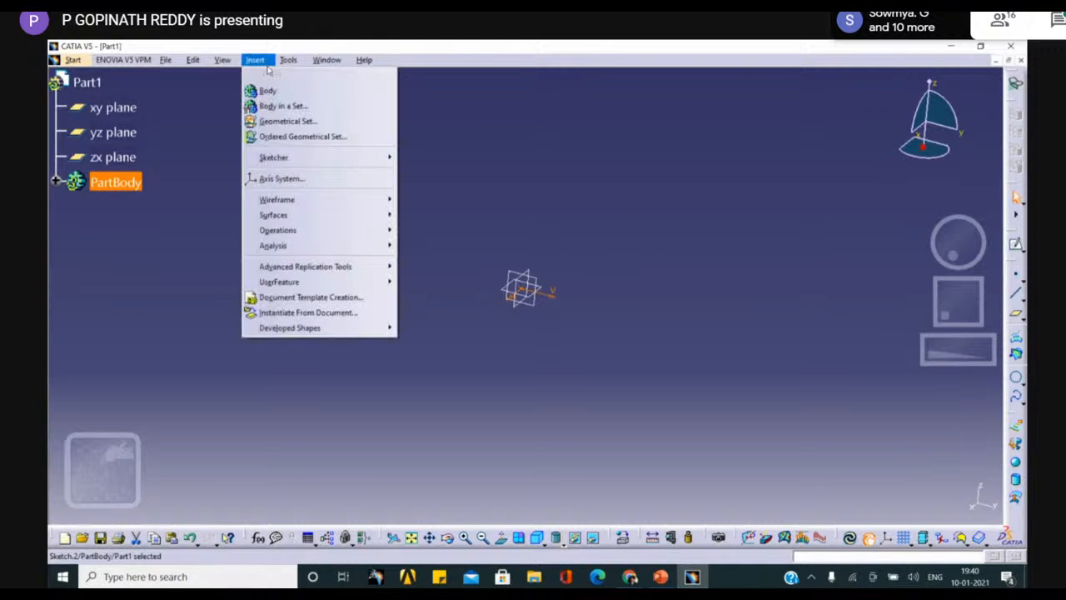
{"action": "mouse_move", "coordinate": [333, 200]}
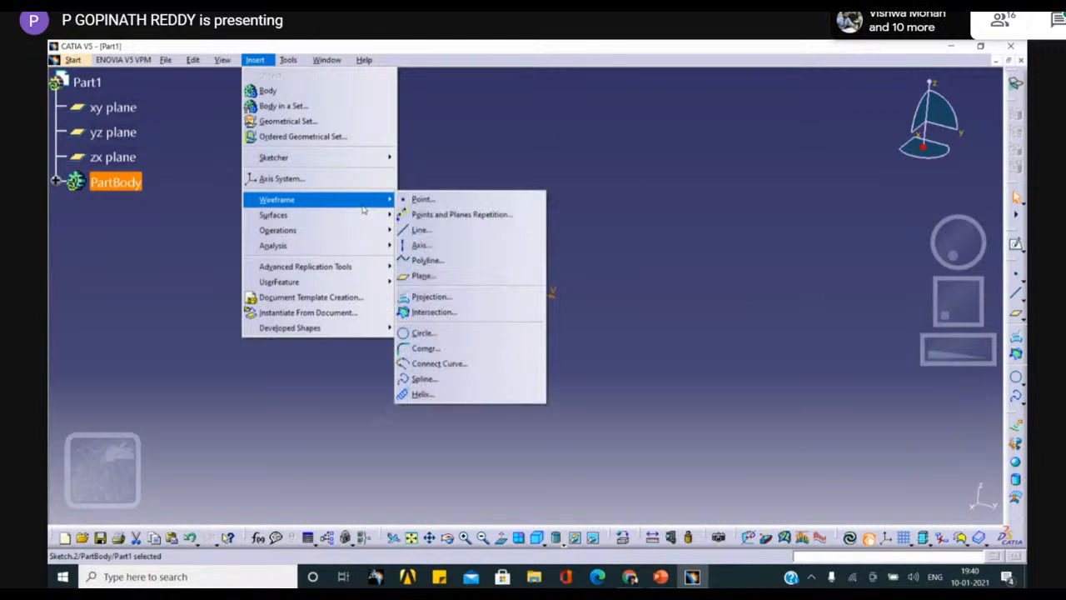
{"action": "left_click", "coordinate": [459, 395]}
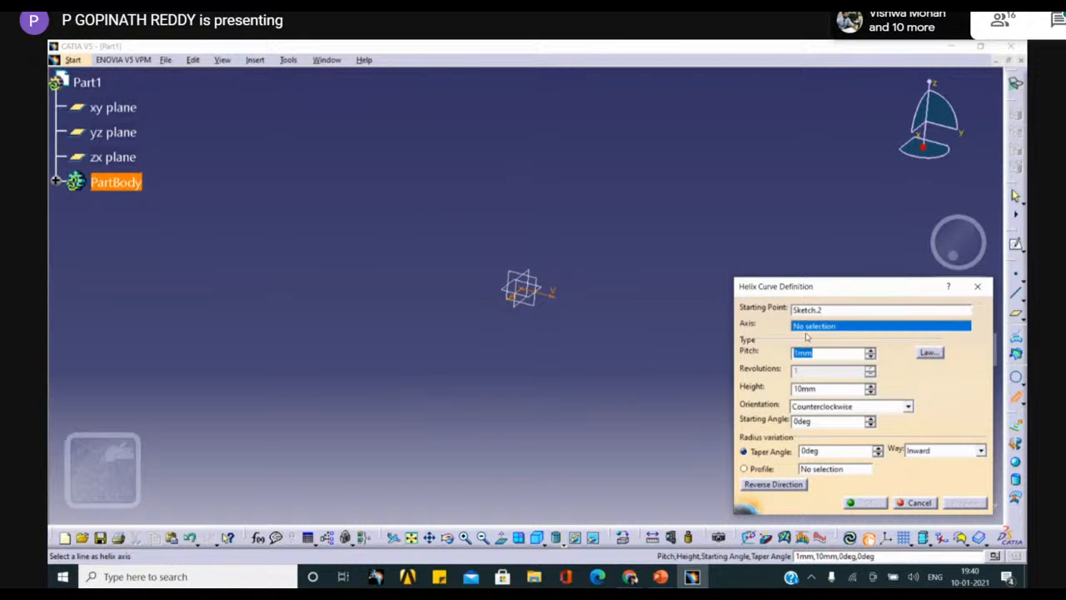
{"action": "left_click", "coordinate": [977, 286]}
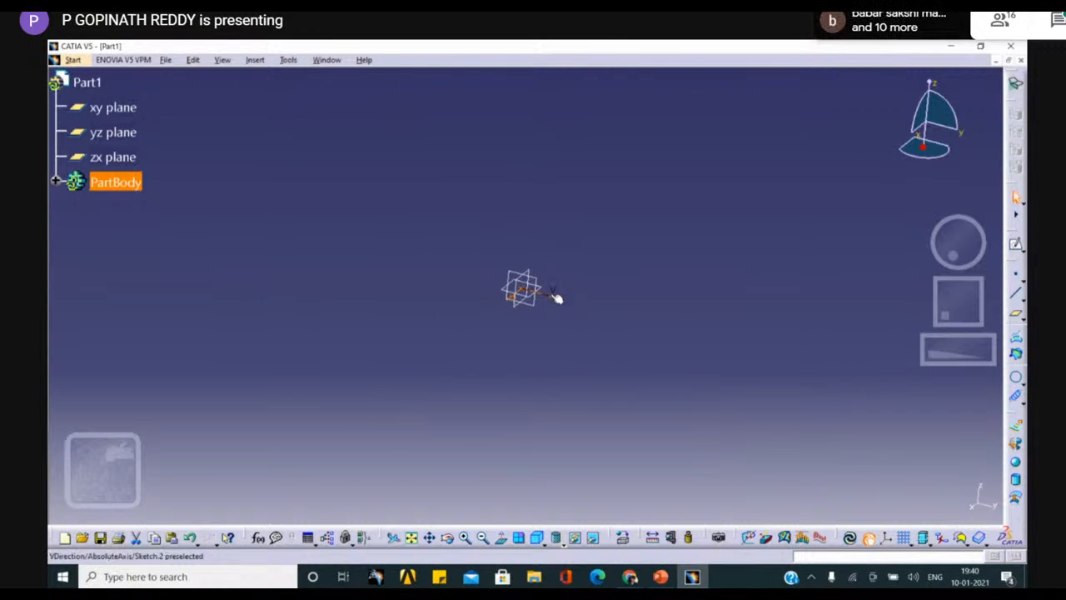
Step: Sketch a vertical line on the yz plane, on the positive H side with its lower end on the horizontal axis, and exit the sketch
{"action": "left_click", "coordinate": [583, 267]}
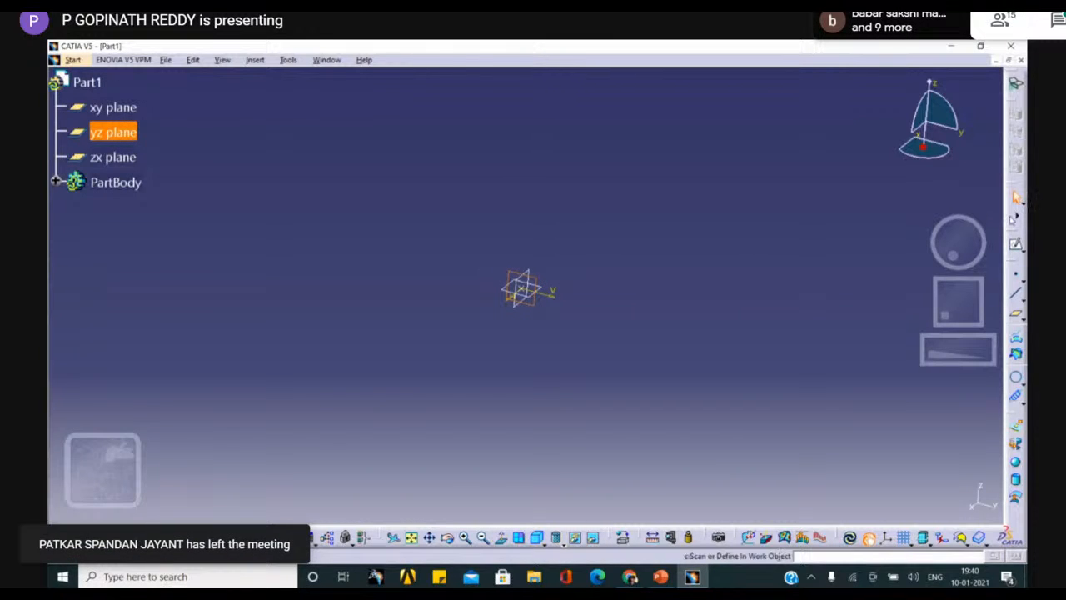
{"action": "left_click", "coordinate": [1014, 242]}
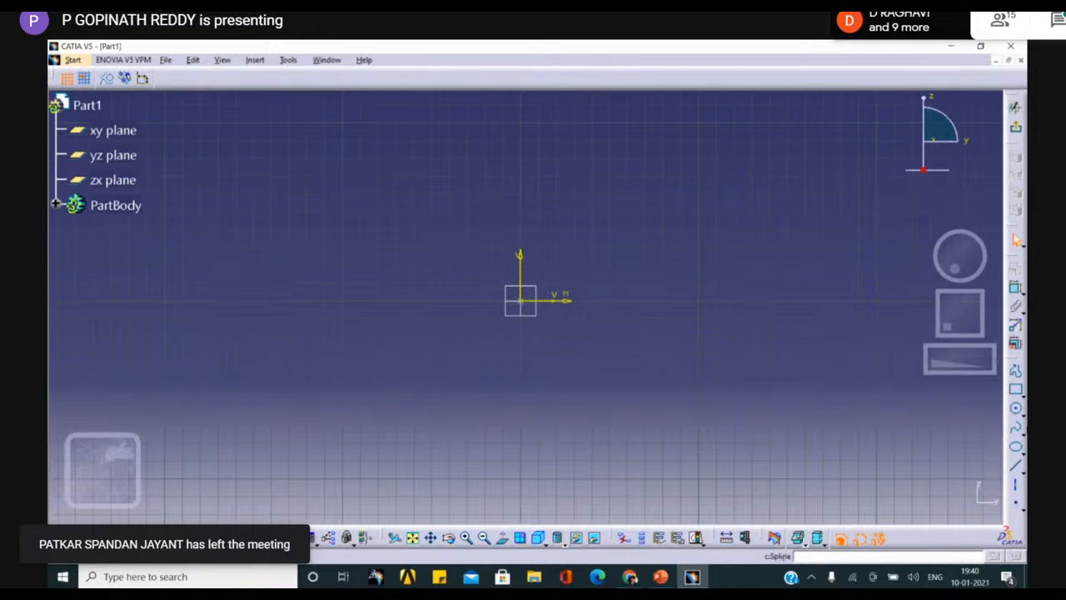
{"action": "left_click", "coordinate": [1014, 471]}
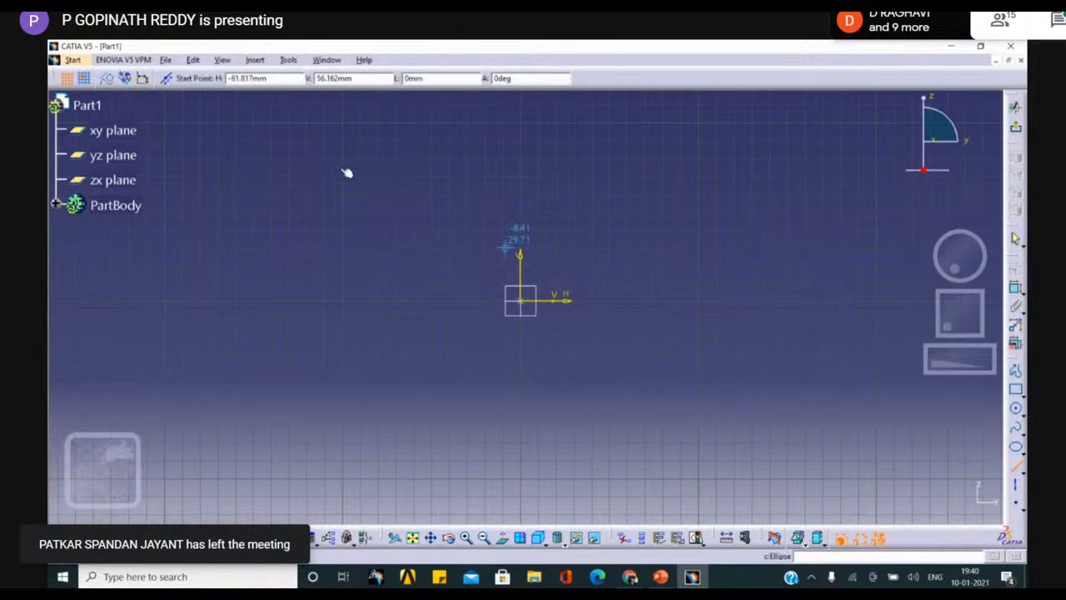
{"action": "left_click", "coordinate": [572, 229]}
{"action": "left_click", "coordinate": [573, 301]}
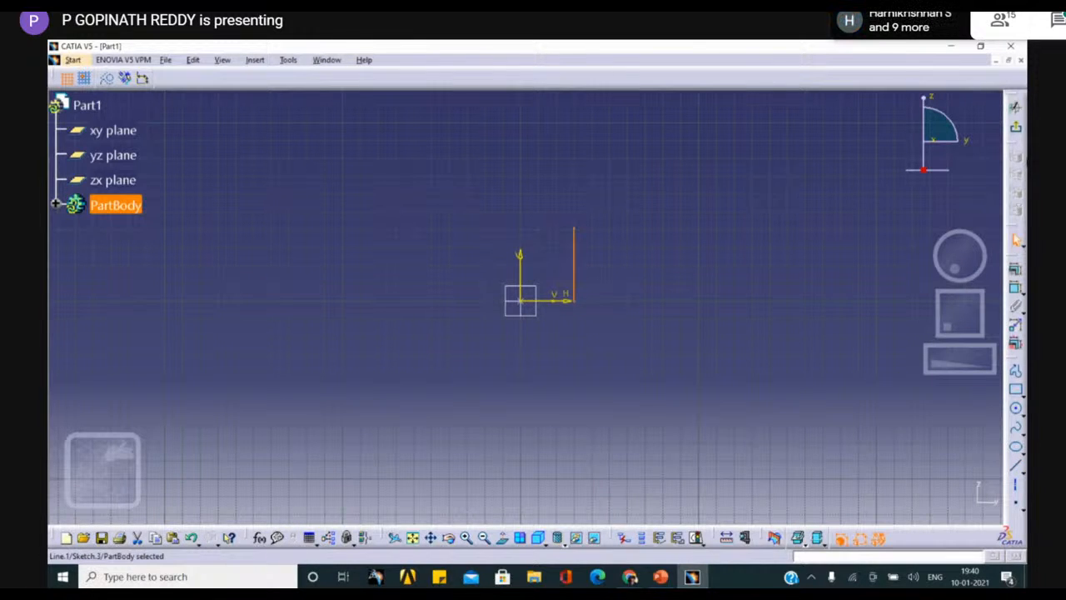
{"action": "left_click", "coordinate": [1016, 127]}
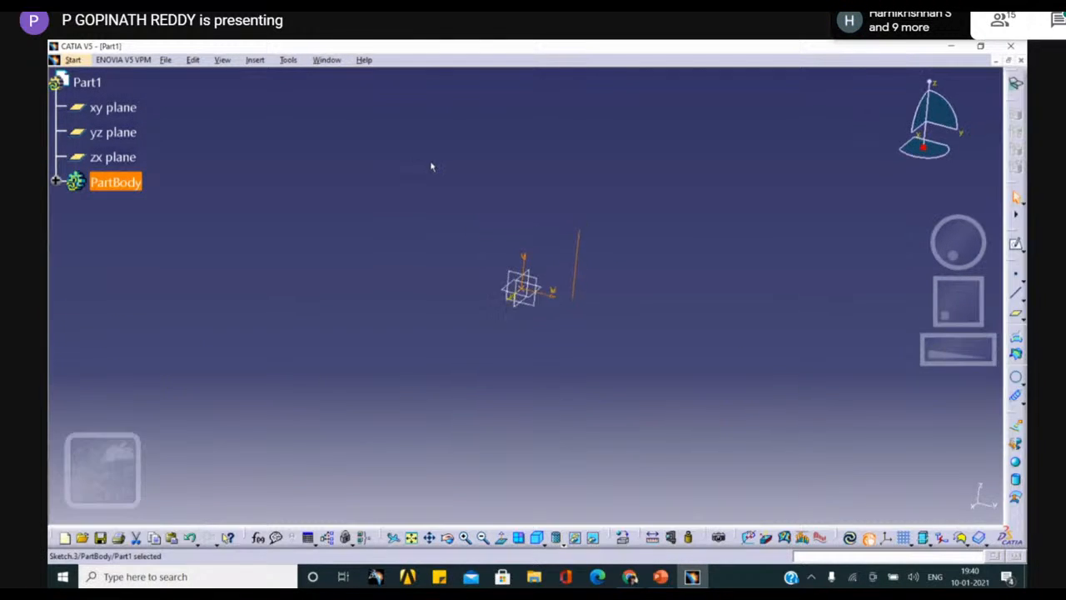
Step: Start a helix curve with the origin point sketch as starting point and the vertical line sketch as axis, reversing its direction upward
{"action": "left_click", "coordinate": [253, 60]}
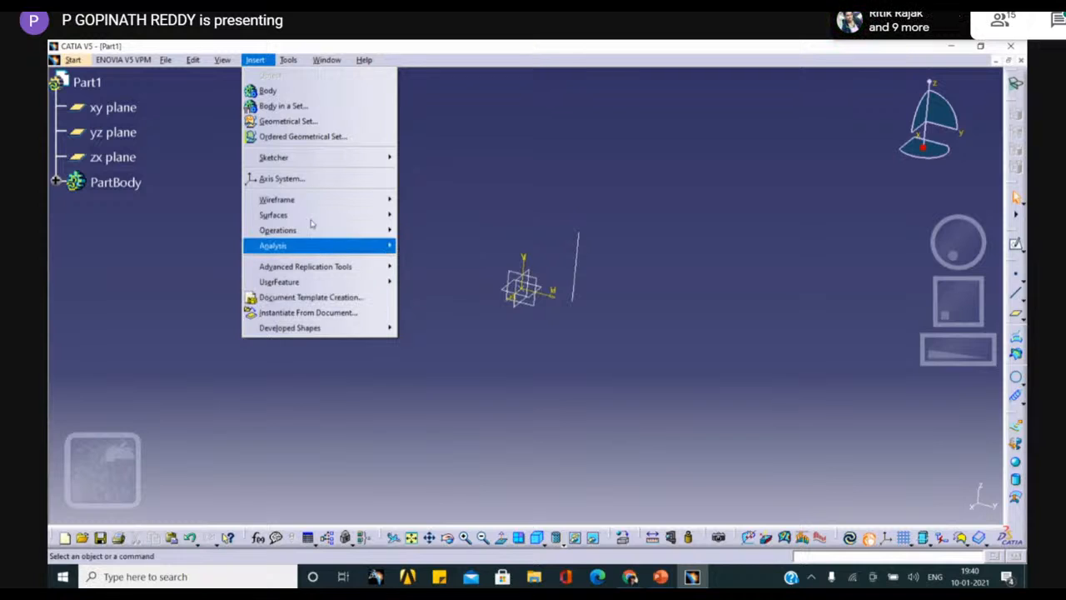
{"action": "mouse_move", "coordinate": [338, 200]}
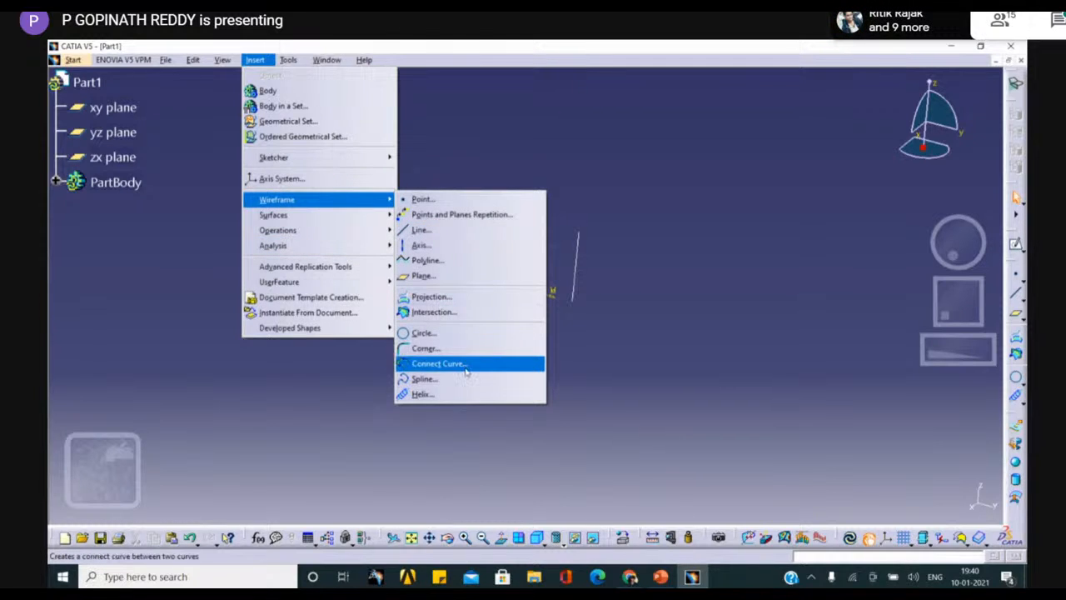
{"action": "left_click", "coordinate": [450, 394]}
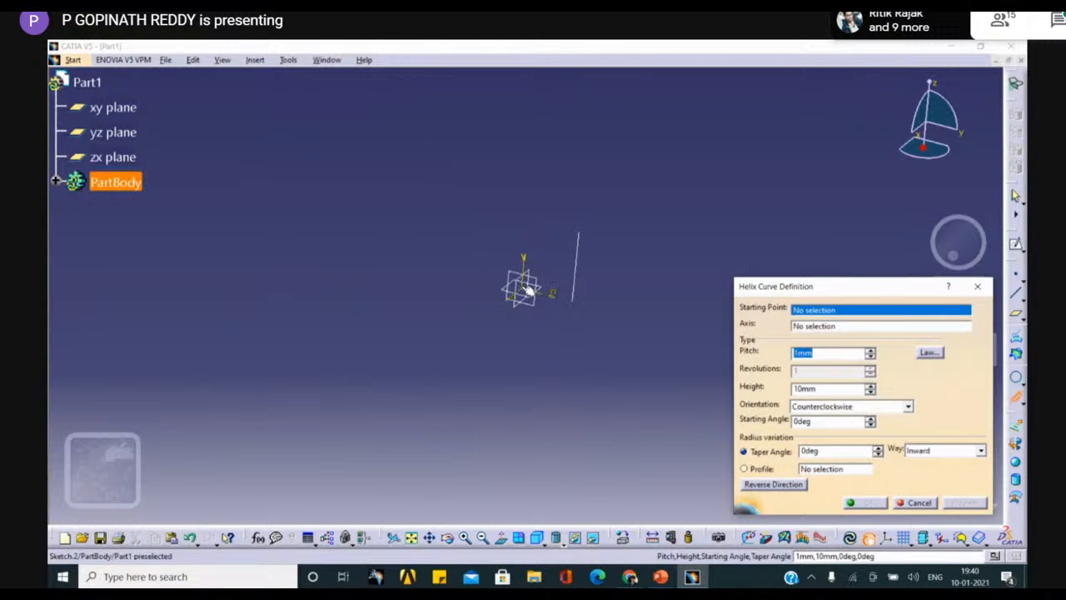
{"action": "left_click", "coordinate": [523, 290]}
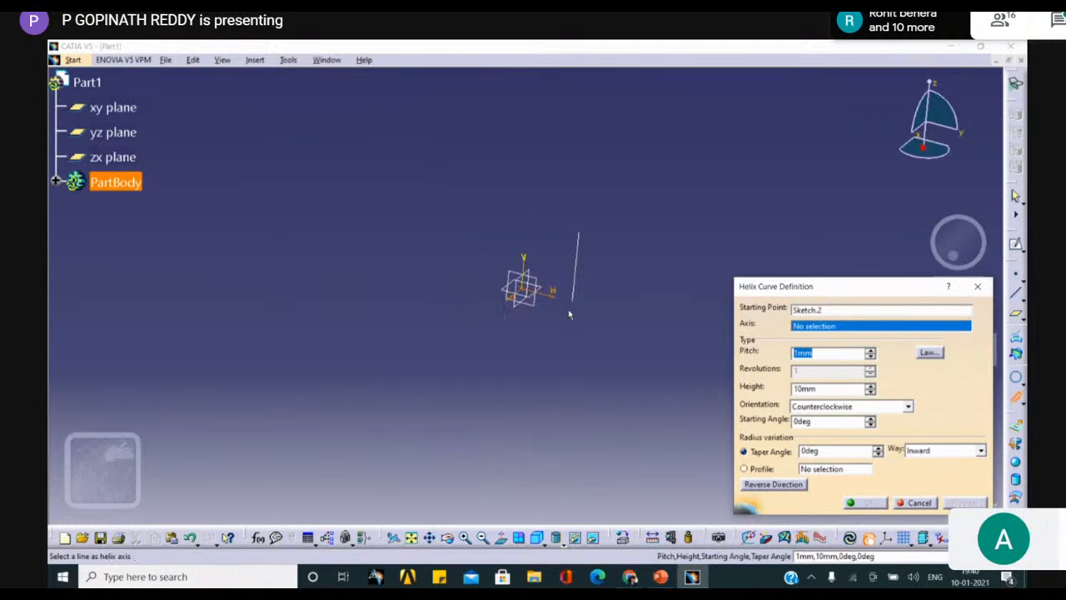
{"action": "left_click", "coordinate": [580, 269]}
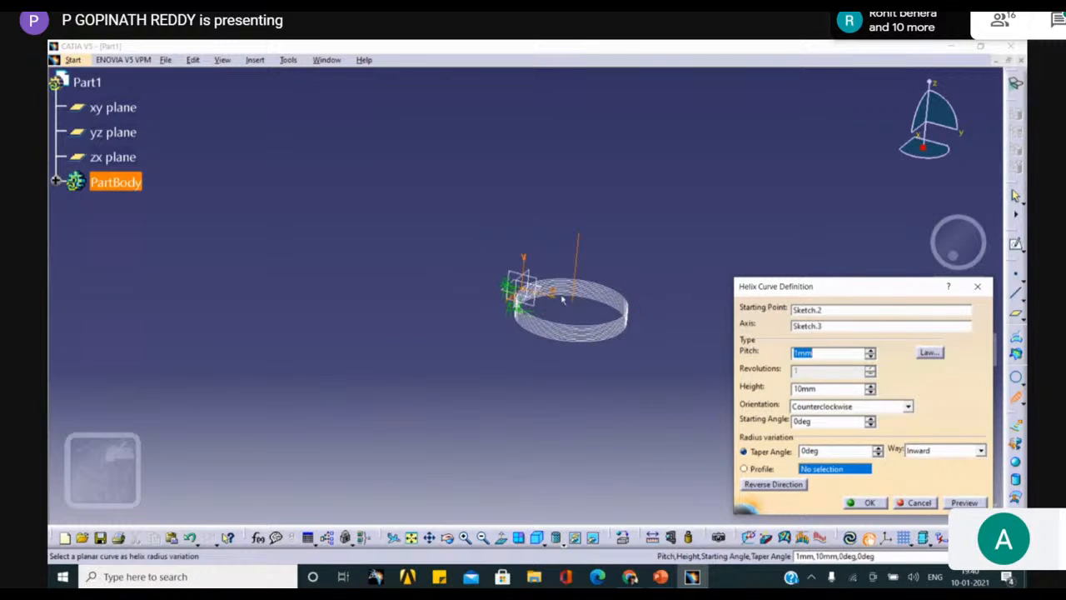
{"action": "left_click", "coordinate": [791, 484]}
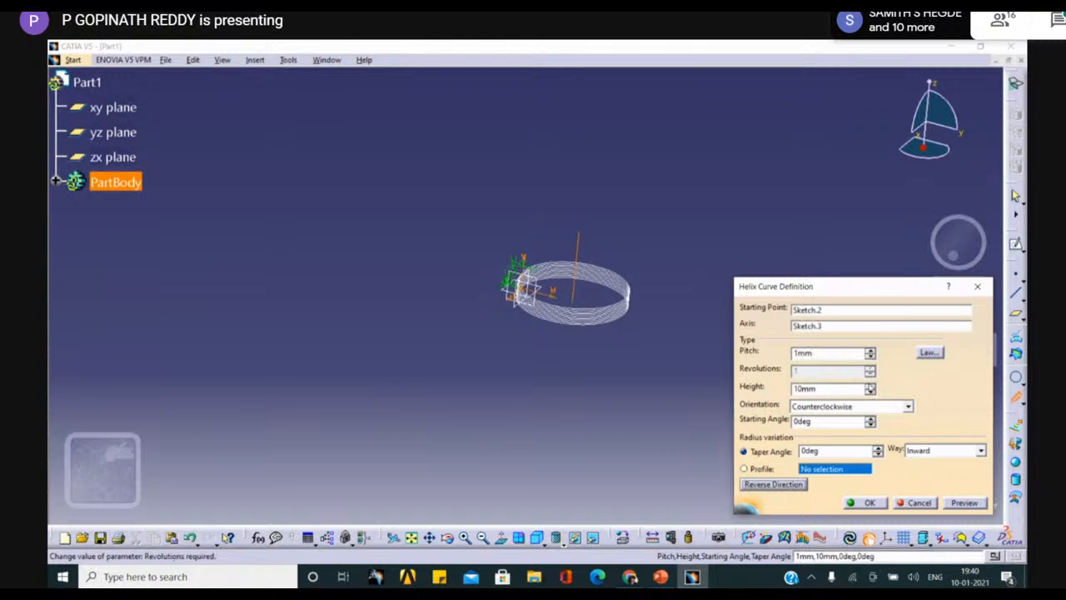
Step: Set the helix pitch to 11 mm and its height to 83 mm, and create the curve
{"action": "left_click", "coordinate": [870, 386]}
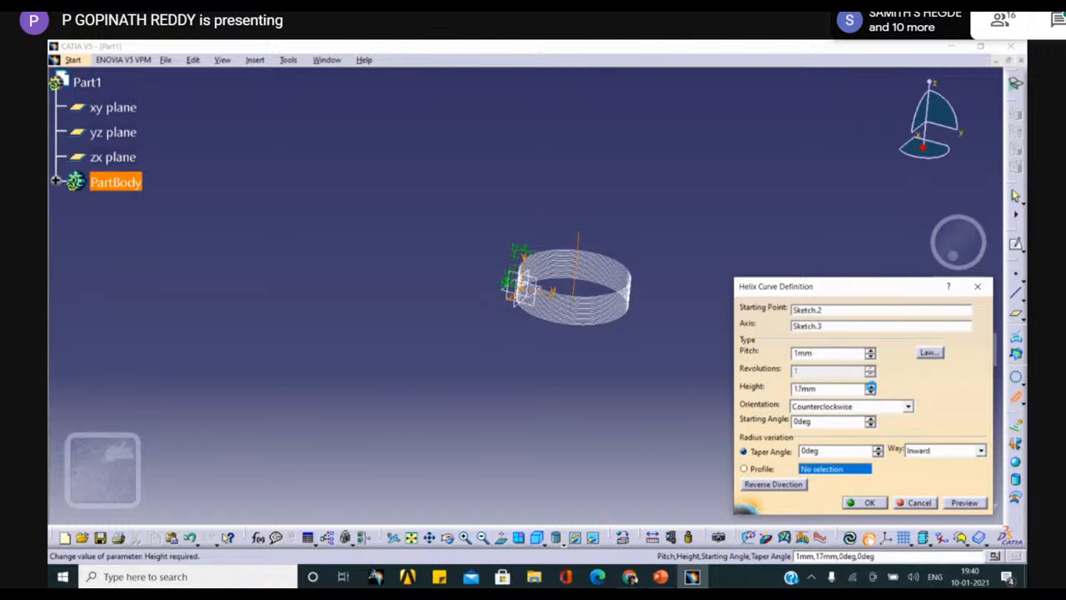
{"action": "left_click", "coordinate": [870, 350]}
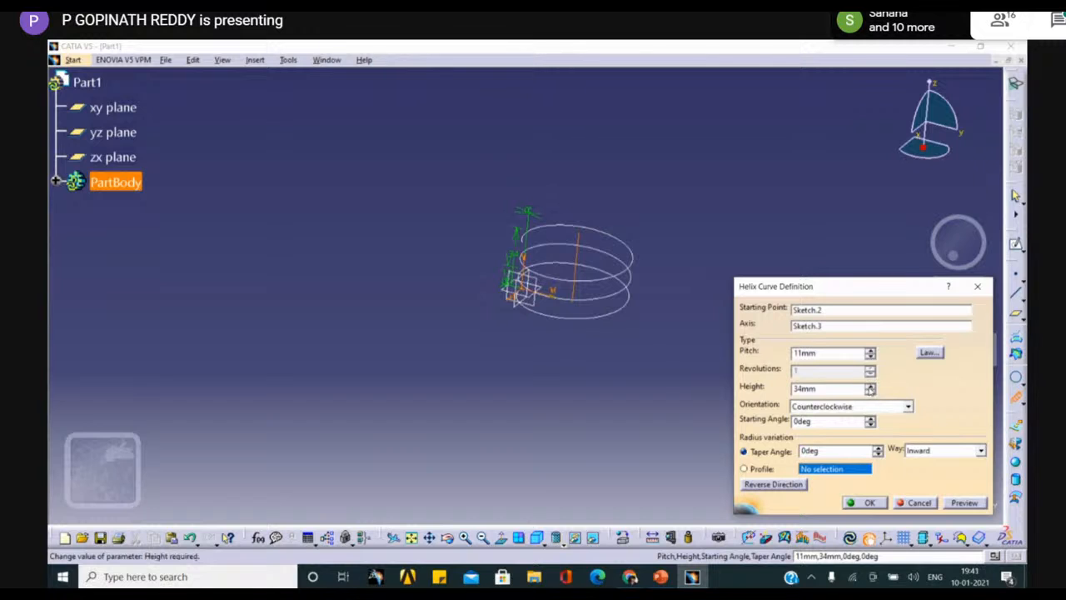
{"action": "left_click", "coordinate": [871, 387]}
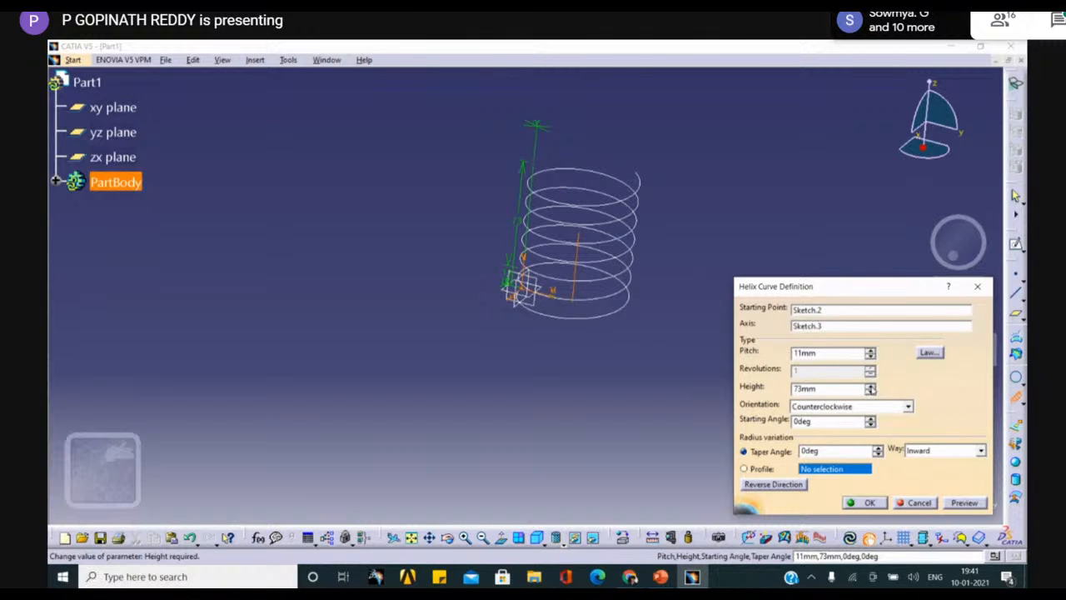
{"action": "left_click", "coordinate": [870, 386]}
{"action": "left_click", "coordinate": [870, 386]}
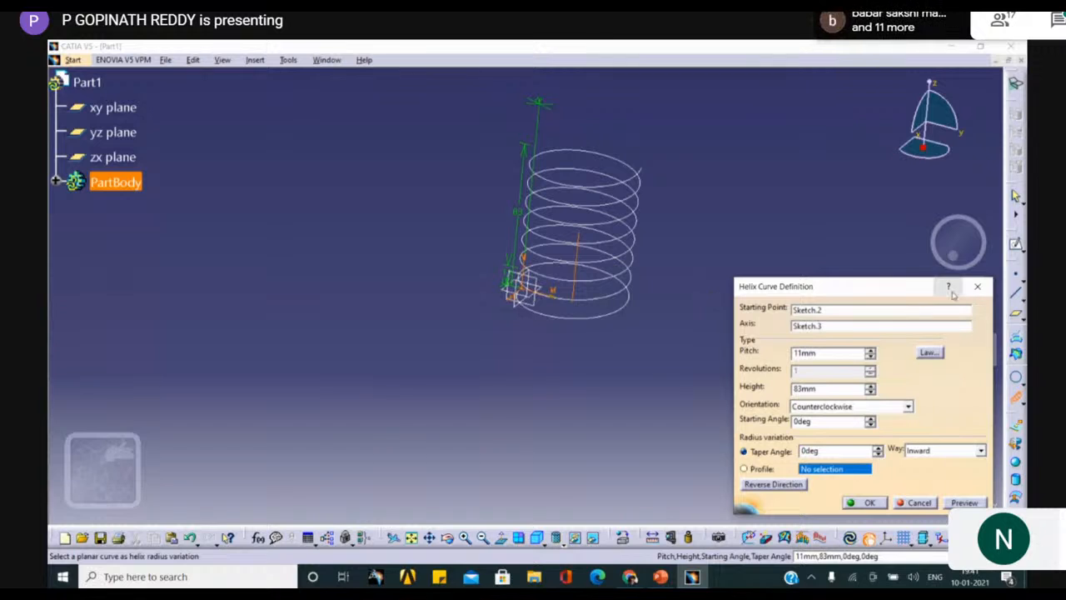
{"action": "left_click", "coordinate": [871, 503]}
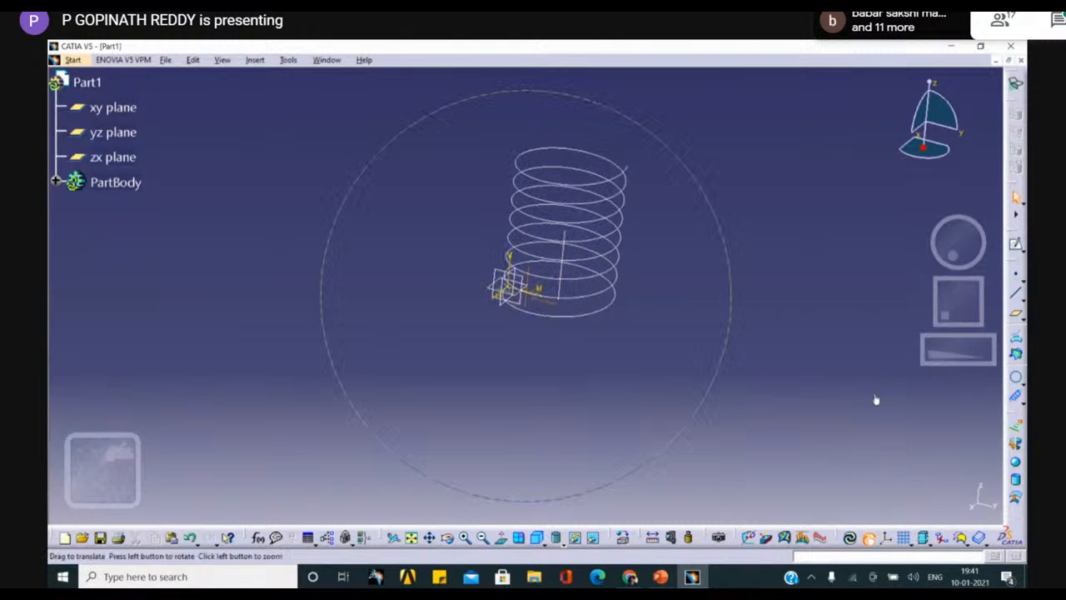
Step: Sketch a small rectangle around the helix's starting point on the yz plane and exit the sketch
{"action": "middle_click_drag", "start_coordinate": [876, 399], "coordinate": [505, 307]}
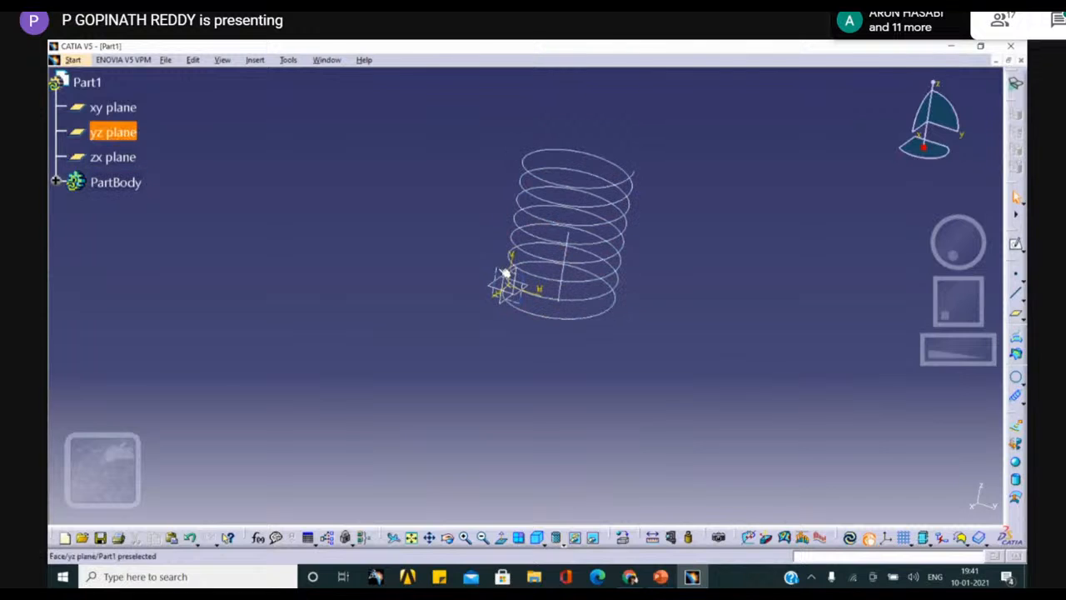
{"action": "left_click", "coordinate": [1016, 244]}
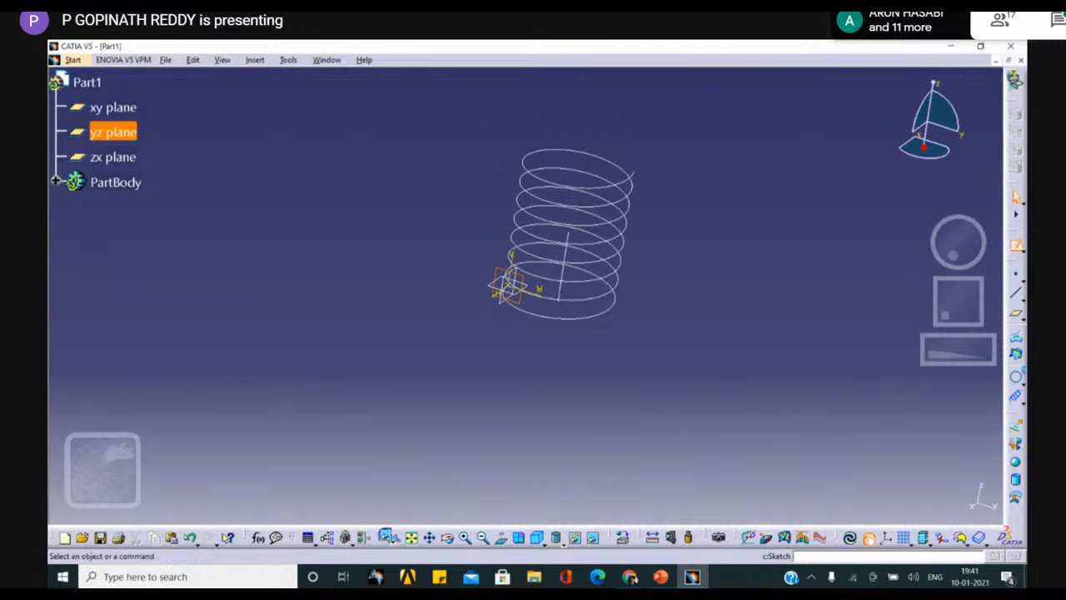
{"action": "left_click", "coordinate": [1015, 391]}
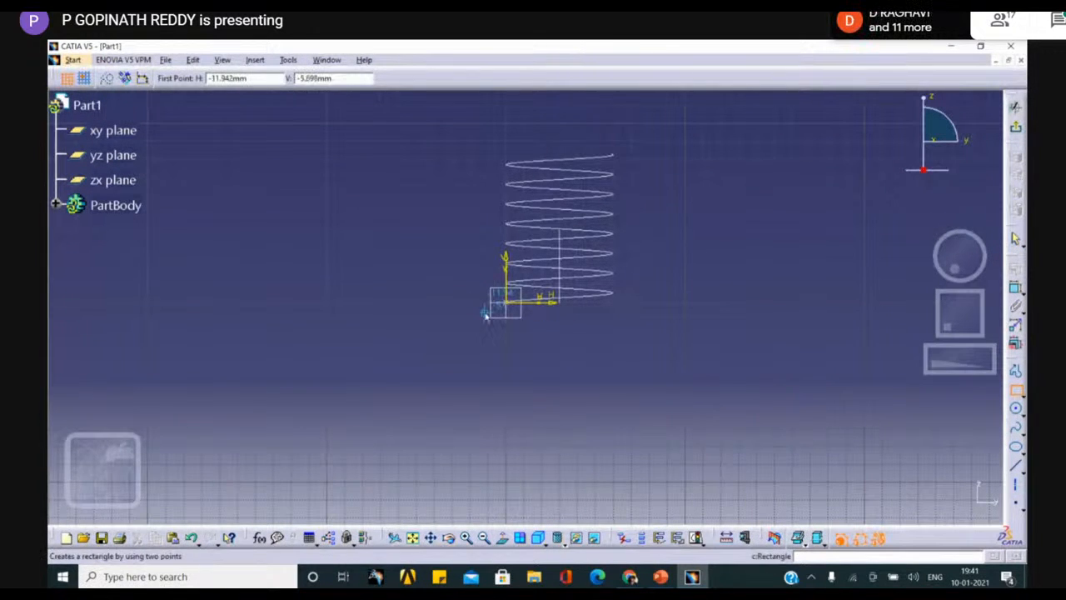
{"action": "scroll", "coordinate": [491, 301], "scroll_direction": "up", "scroll_amount": 3}
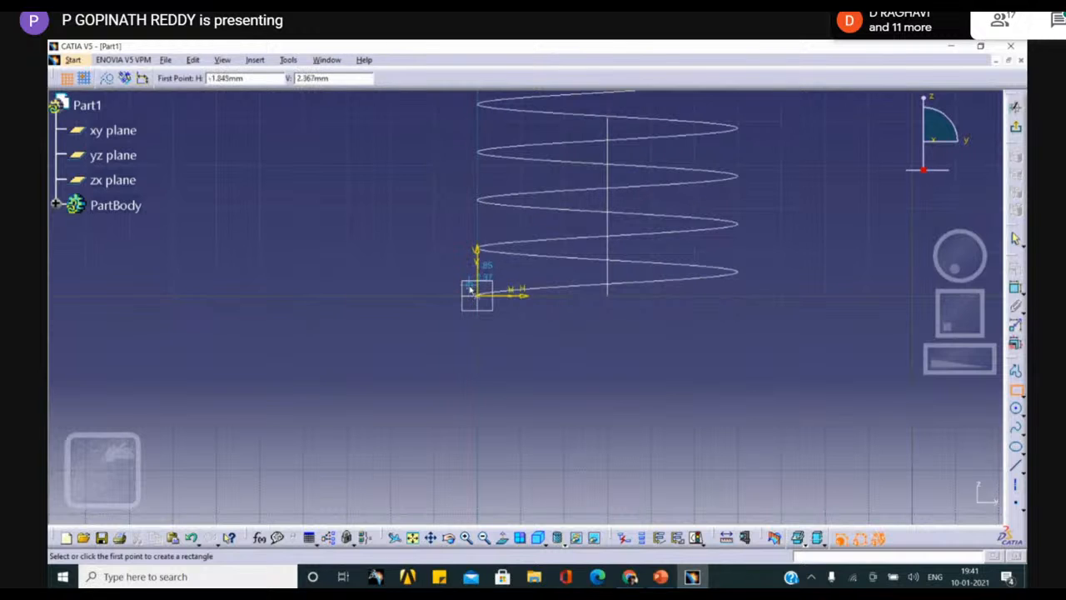
{"action": "left_click", "coordinate": [475, 292]}
{"action": "left_click", "coordinate": [486, 307]}
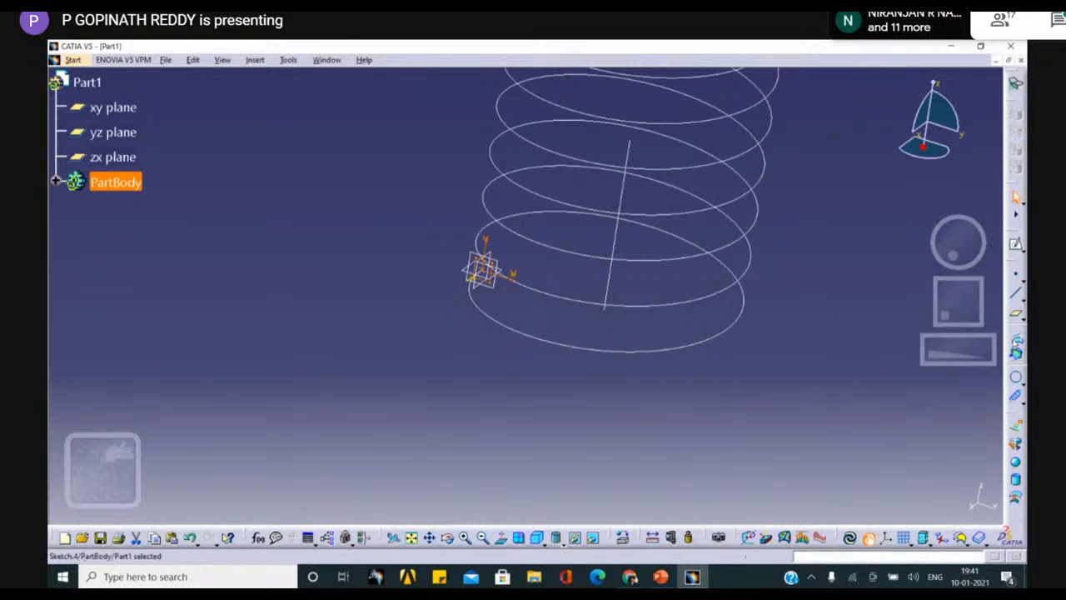
{"action": "left_click", "coordinate": [263, 60]}
{"action": "mouse_move", "coordinate": [388, 214]}
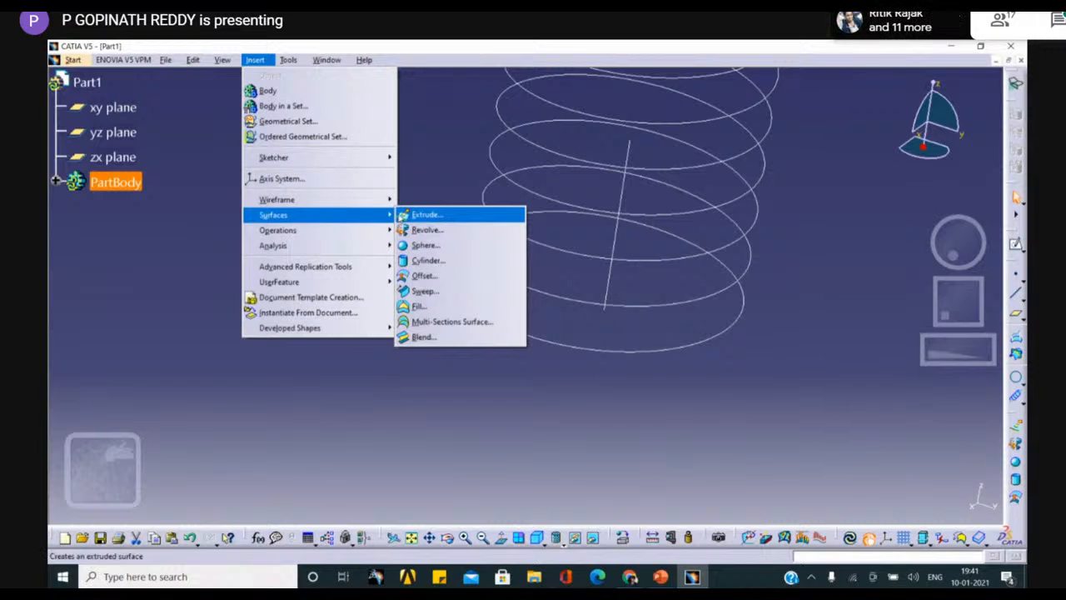
{"action": "left_click", "coordinate": [427, 215]}
{"action": "left_click", "coordinate": [475, 264]}
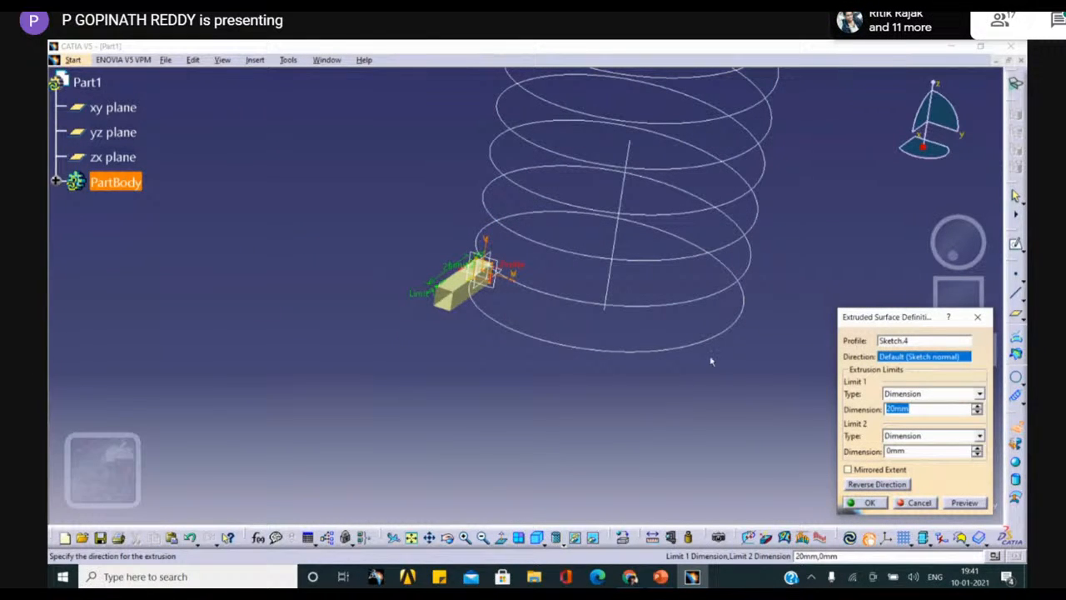
{"action": "left_click", "coordinate": [976, 316]}
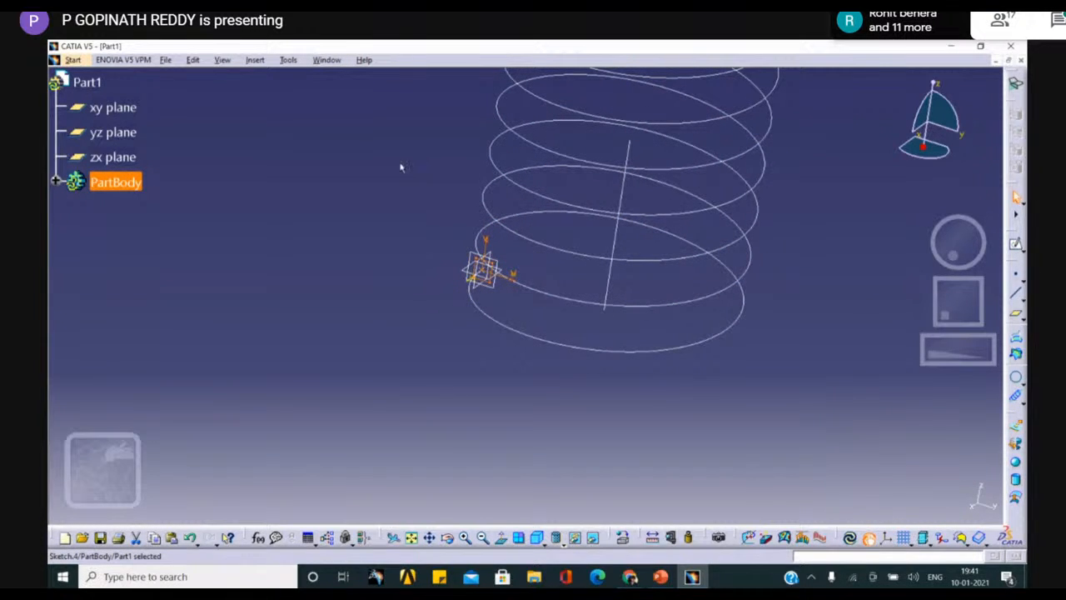
Step: Create a swept surface with reference surface, using the rectangle sketch as profile and the helix as guide curve
{"action": "left_click", "coordinate": [256, 60]}
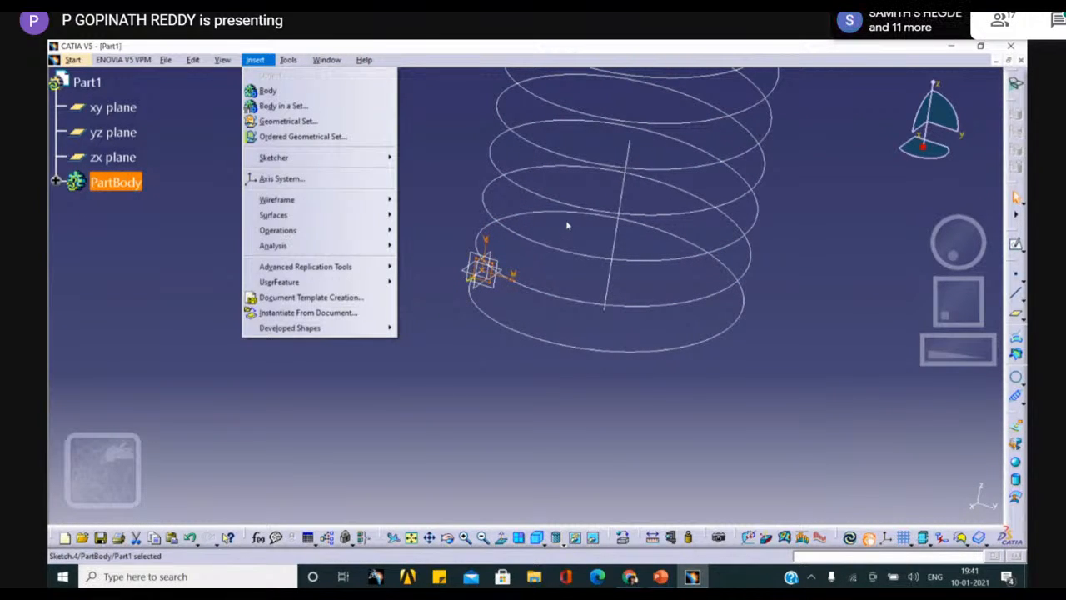
{"action": "mouse_move", "coordinate": [361, 230]}
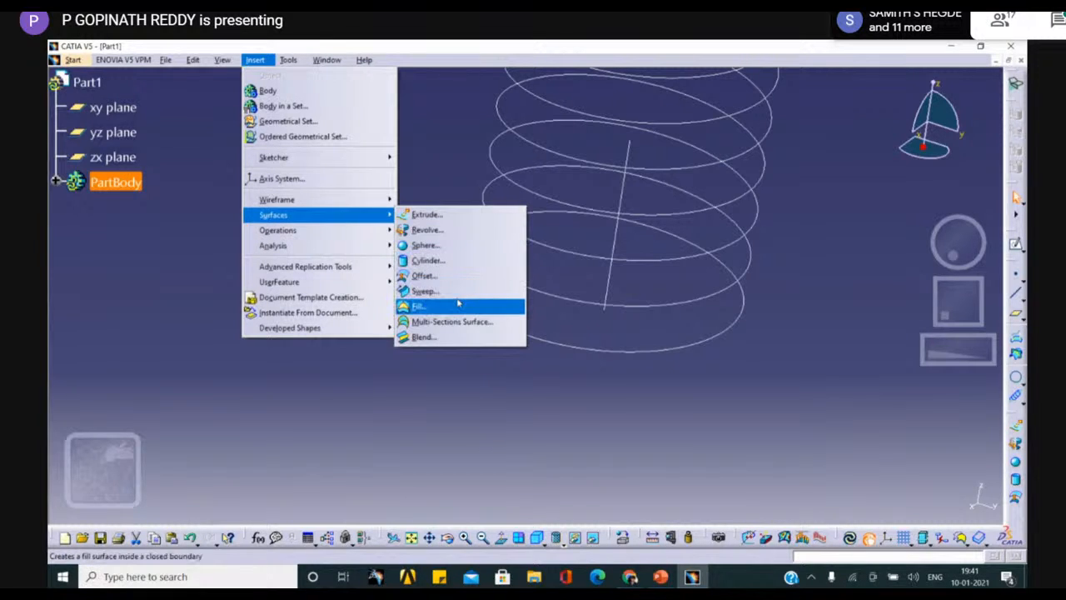
{"action": "left_click", "coordinate": [457, 297]}
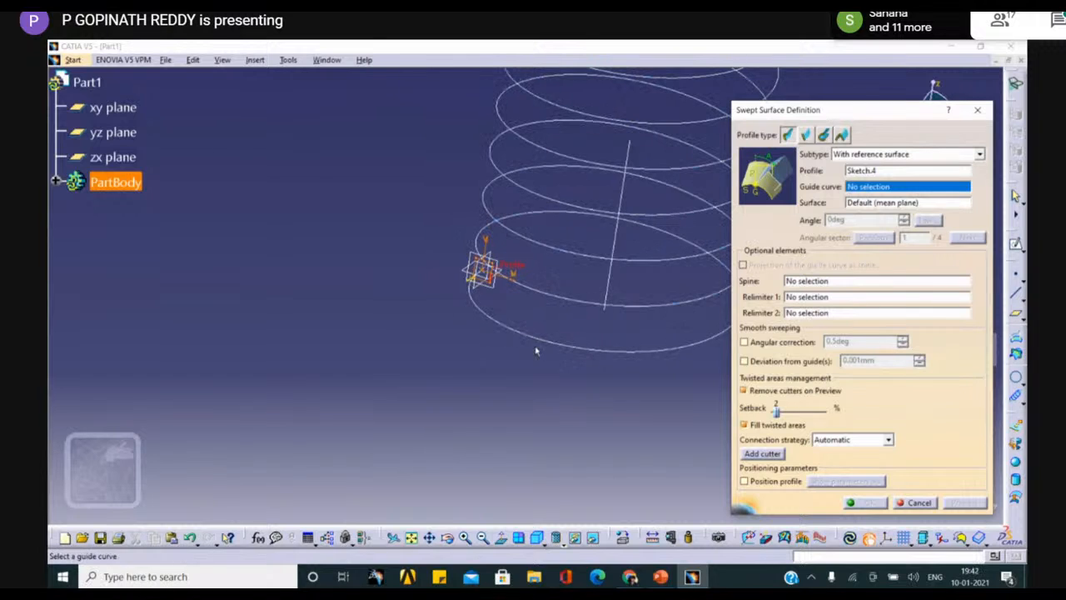
{"action": "left_click", "coordinate": [539, 345]}
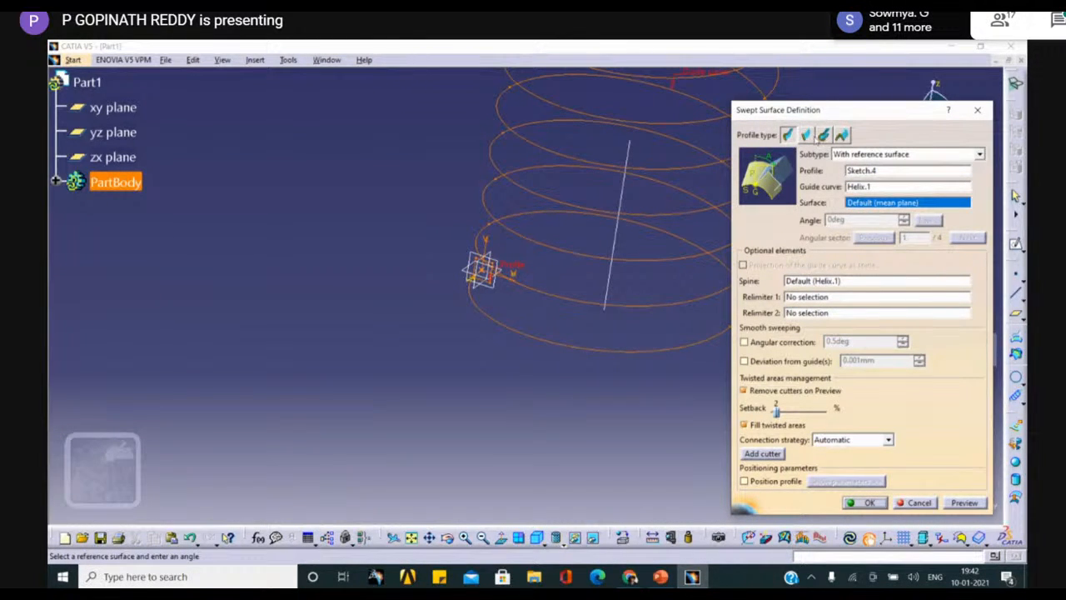
{"action": "left_click_drag", "start_coordinate": [860, 117], "coordinate": [867, 76]}
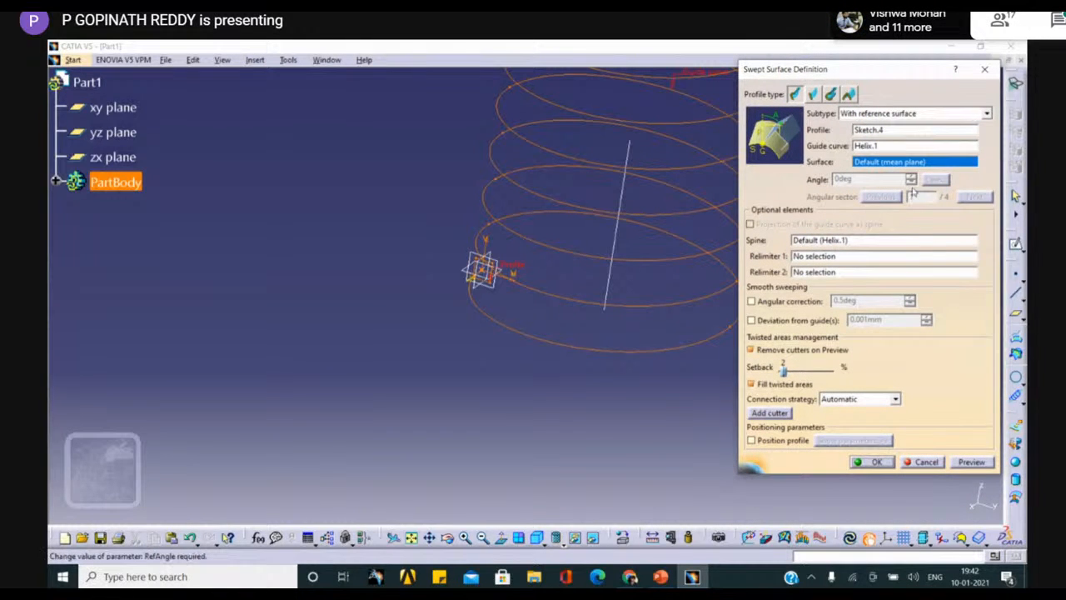
{"action": "left_click", "coordinate": [878, 462]}
Step: Close the open upper end of the swept coil with a Fill surface bounded by its four end edges
{"action": "middle_click_drag", "start_coordinate": [800, 291], "coordinate": [403, 403]}
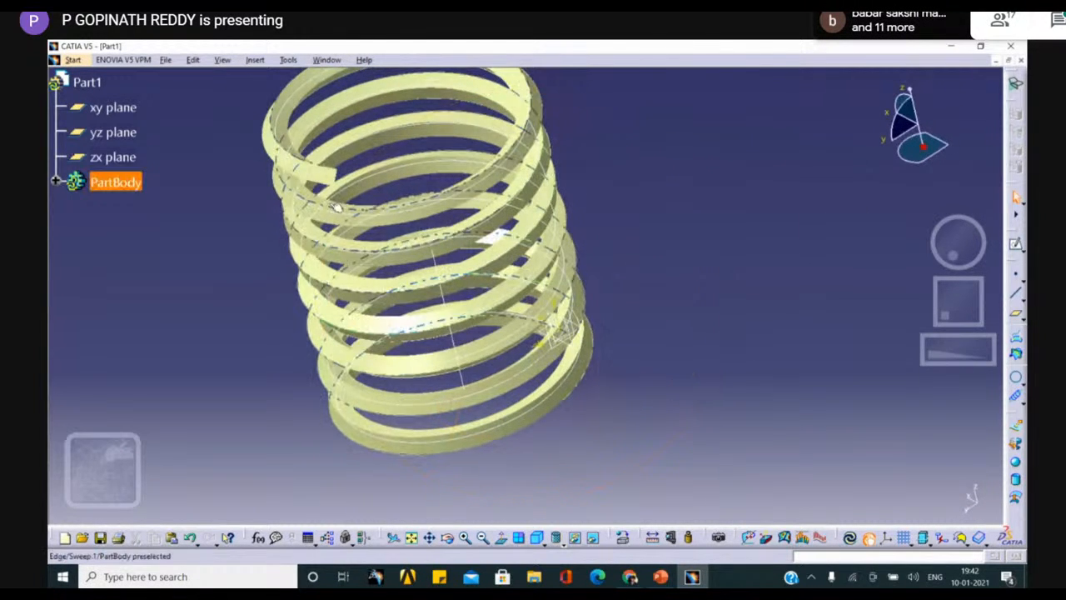
{"action": "middle_click_drag", "start_coordinate": [254, 157], "coordinate": [260, 87]}
{"action": "middle_click_drag", "start_coordinate": [527, 295], "coordinate": [338, 150]}
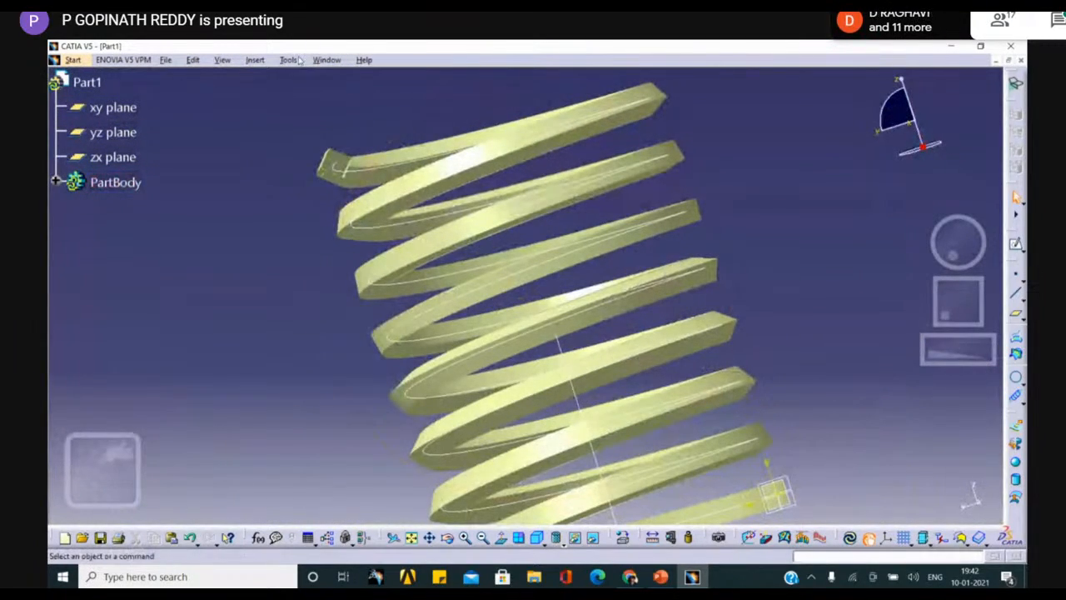
{"action": "left_click", "coordinate": [254, 61]}
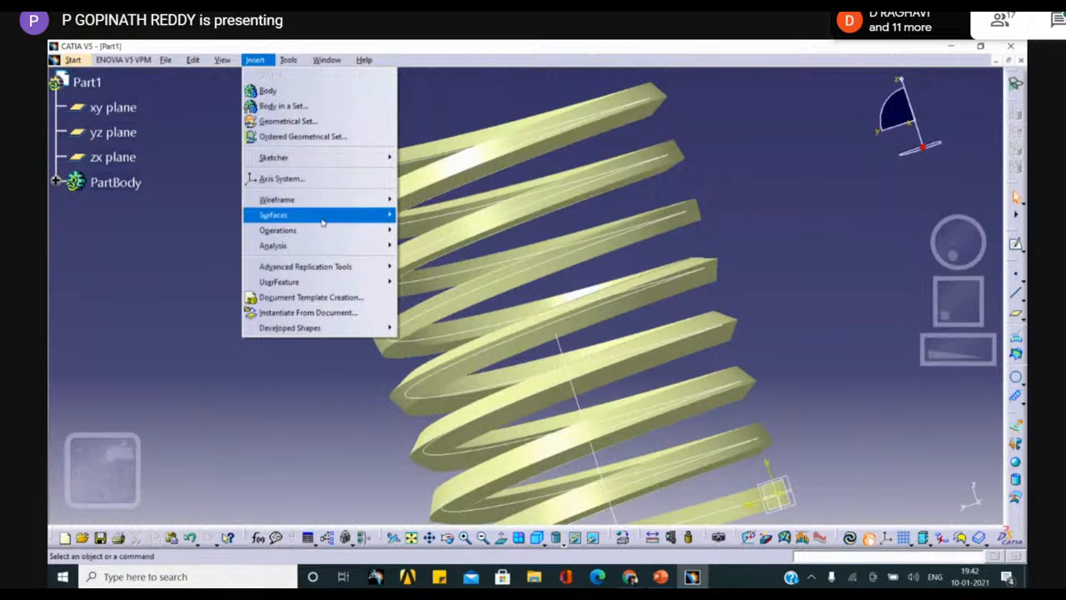
{"action": "mouse_move", "coordinate": [356, 231]}
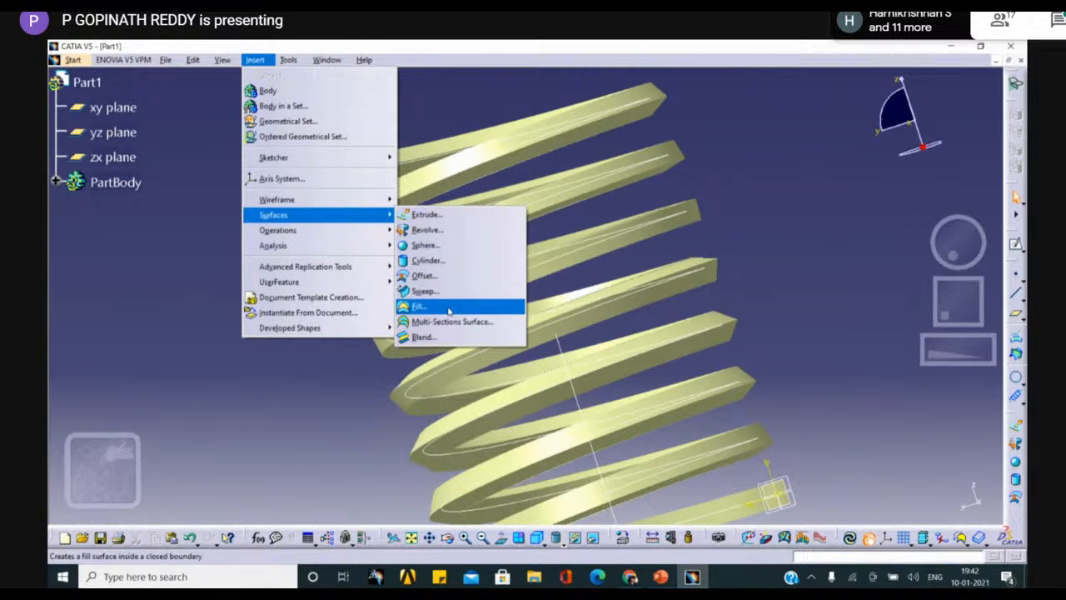
{"action": "left_click", "coordinate": [449, 308]}
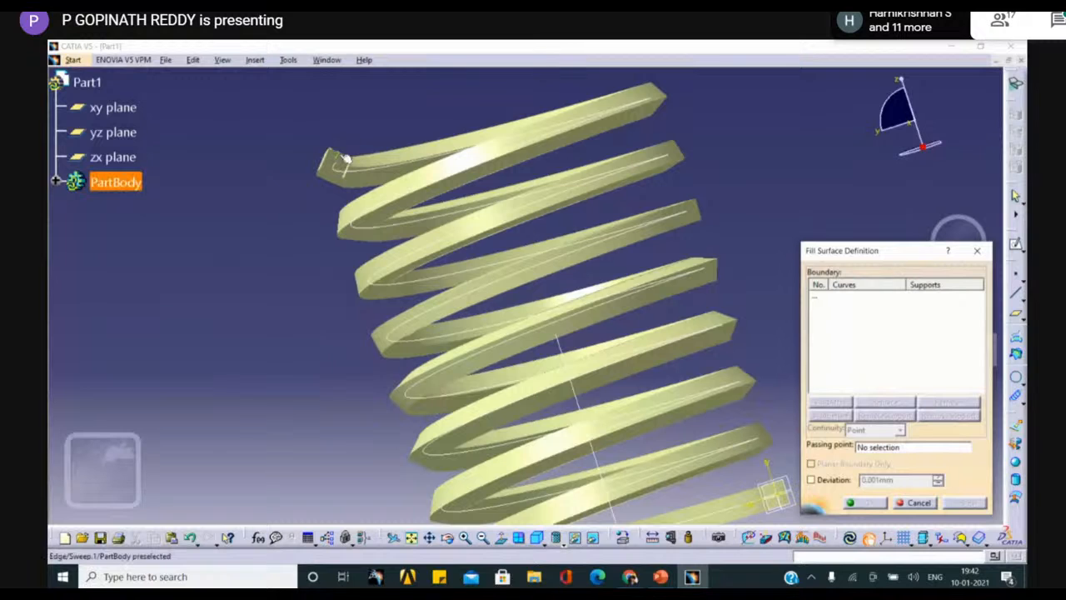
{"action": "middle_click_drag", "start_coordinate": [295, 150], "coordinate": [298, 75]}
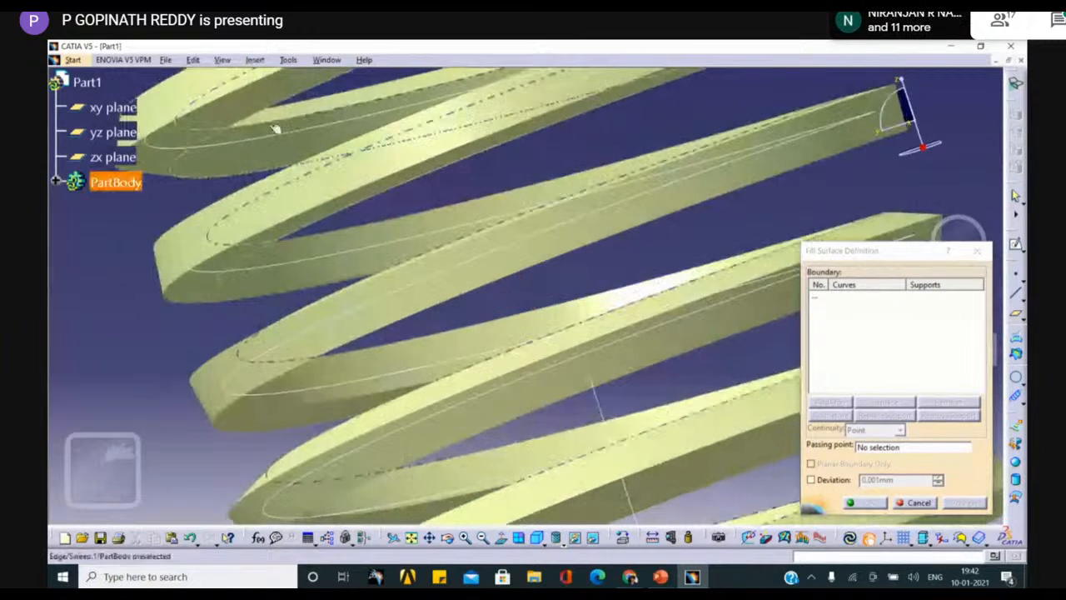
{"action": "middle_click_drag", "start_coordinate": [276, 128], "coordinate": [430, 391]}
{"action": "left_click", "coordinate": [331, 307]}
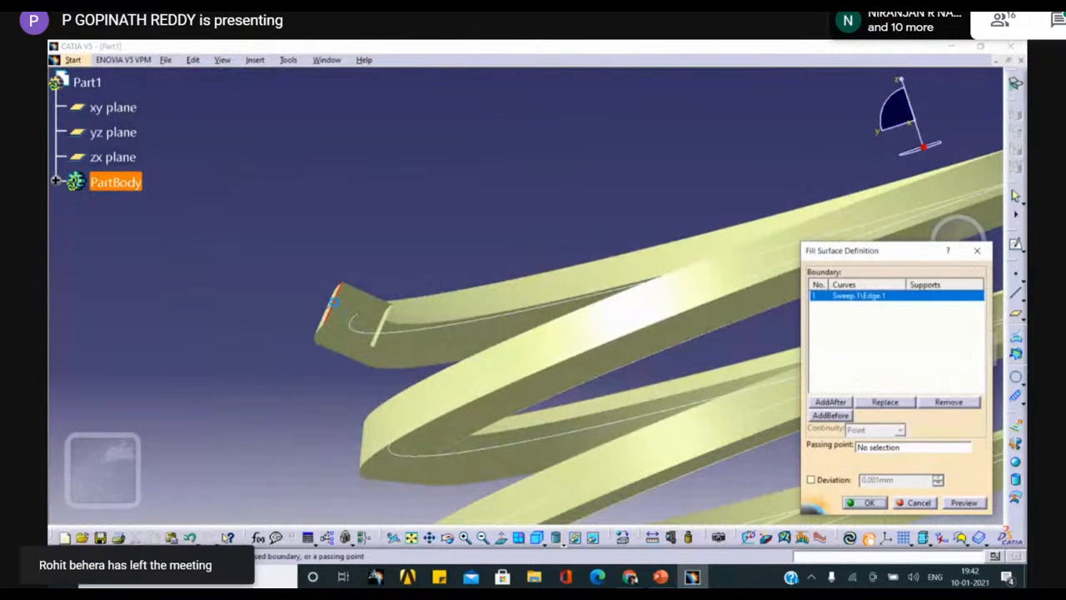
{"action": "left_click", "coordinate": [366, 293]}
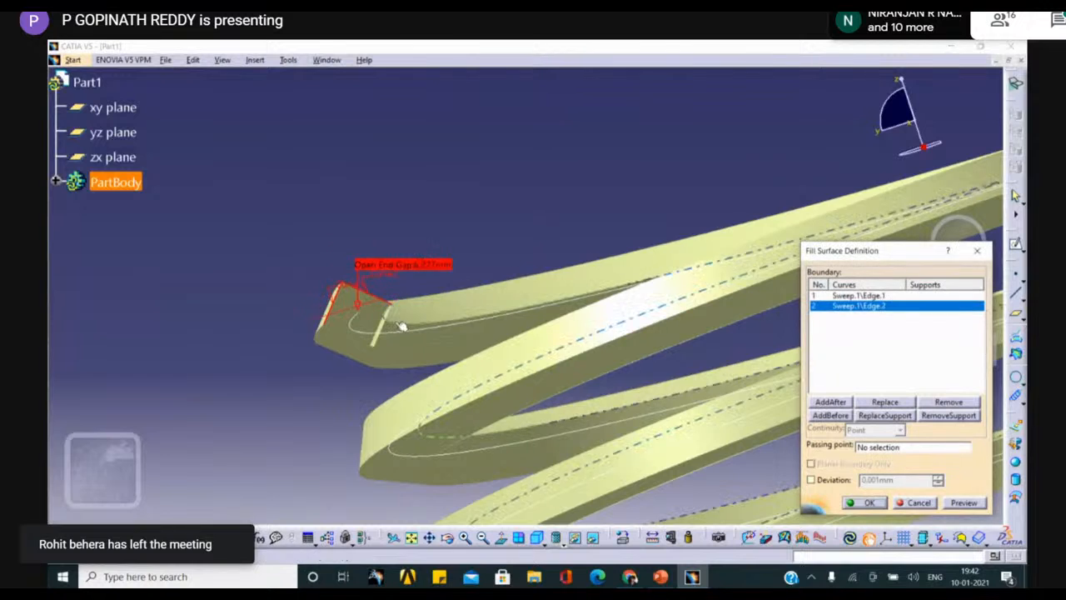
{"action": "left_click", "coordinate": [384, 321]}
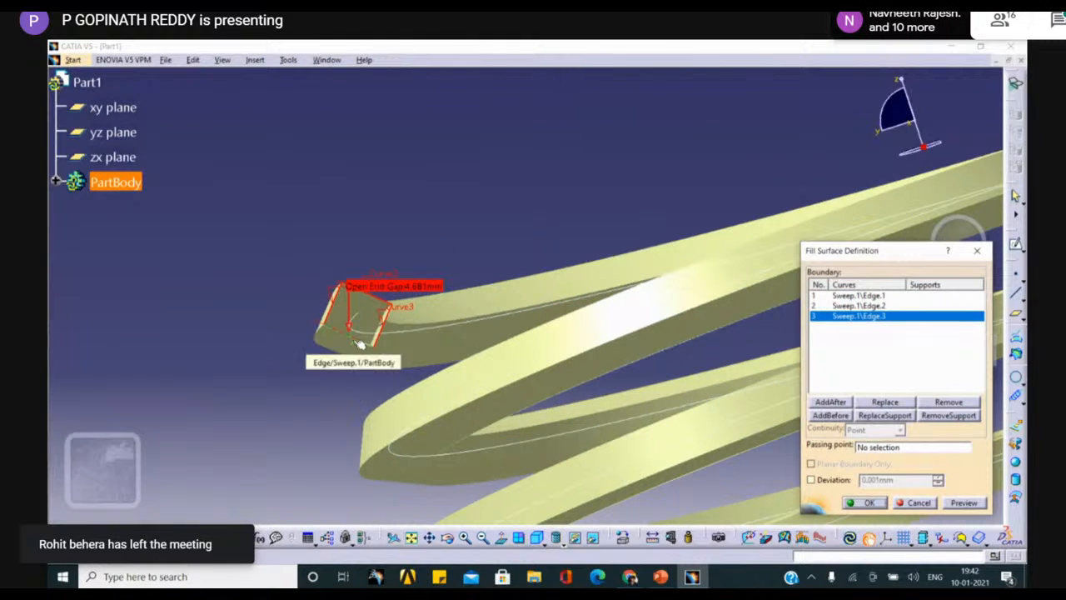
{"action": "left_click", "coordinate": [360, 343]}
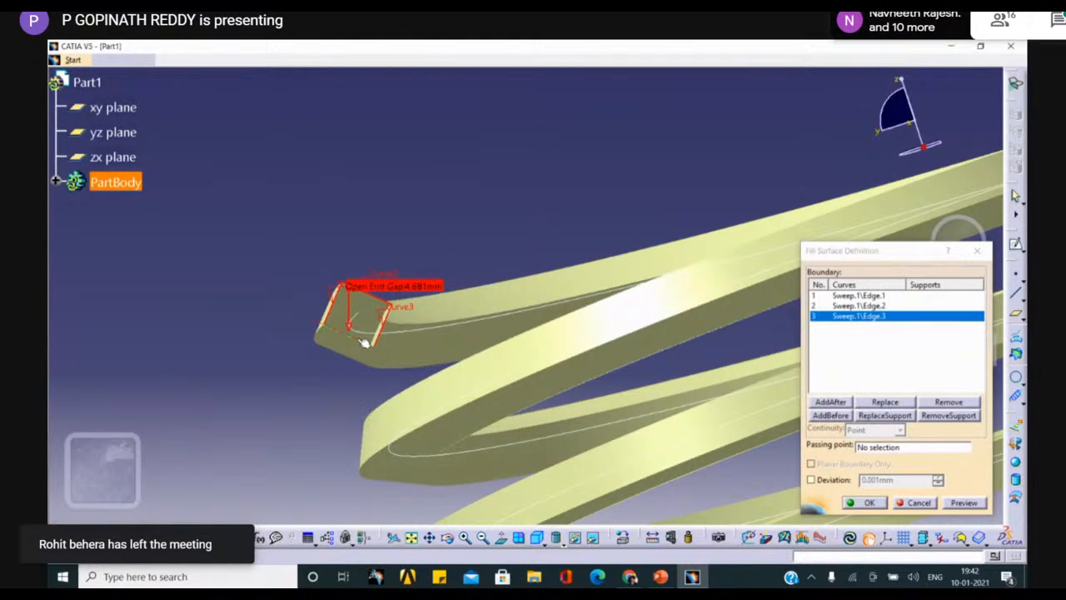
{"action": "left_click", "coordinate": [865, 502]}
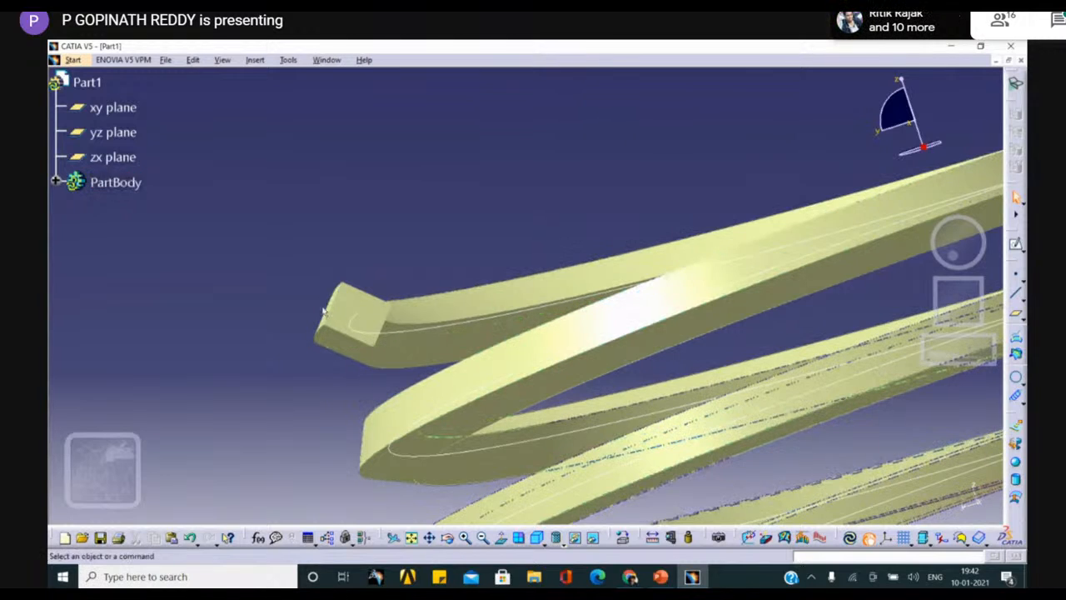
Step: Examine the filled end face and the swept coil from several sides
{"action": "left_click", "coordinate": [379, 316]}
{"action": "middle_click_drag", "start_coordinate": [466, 228], "coordinate": [500, 310]}
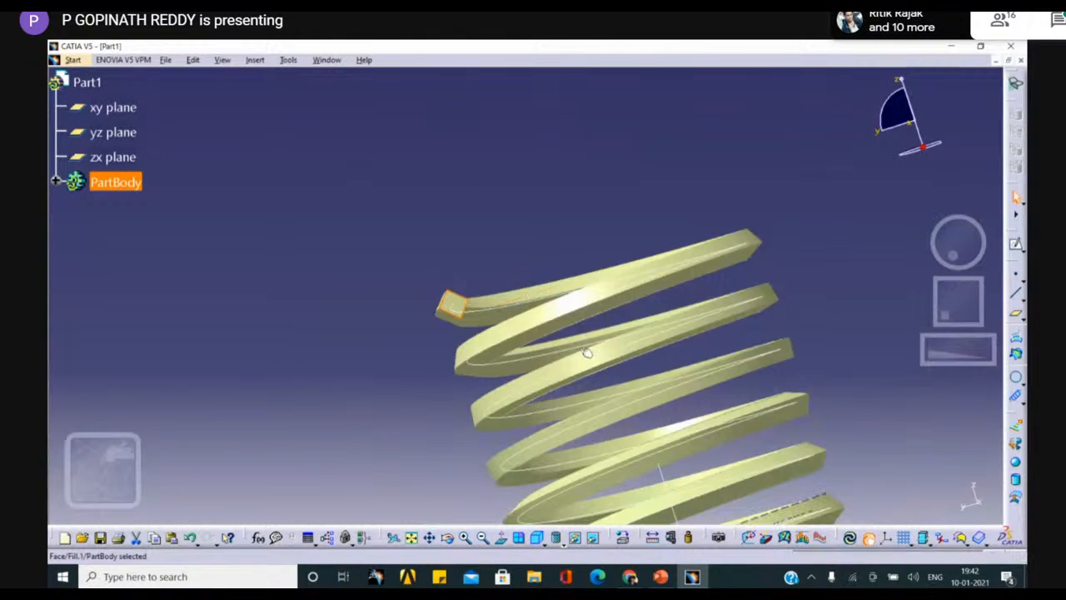
{"action": "middle_click_drag", "start_coordinate": [840, 273], "coordinate": [832, 295]}
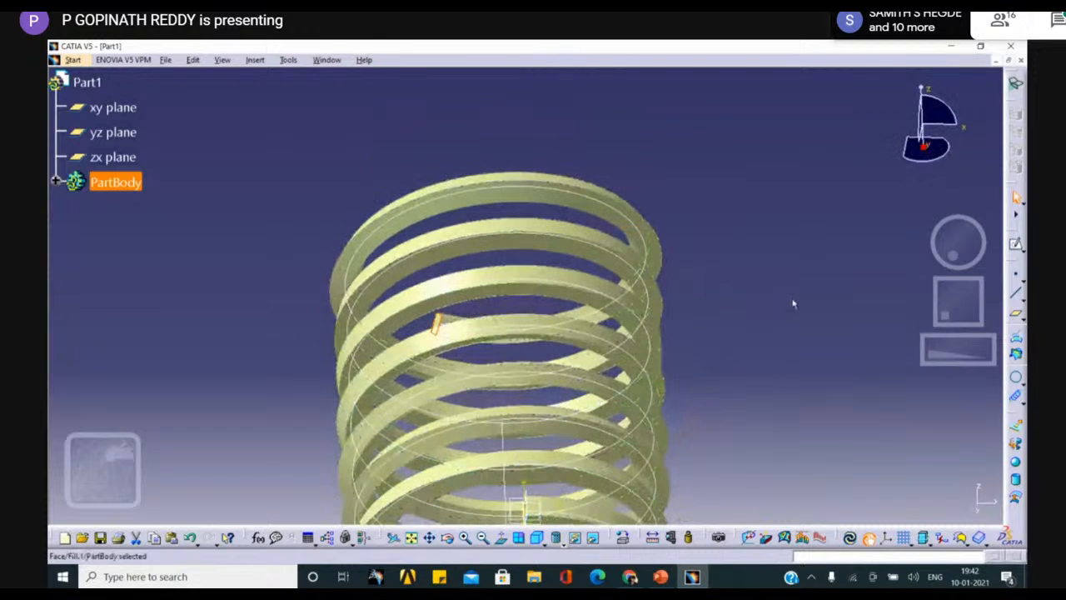
{"action": "left_click", "coordinate": [1015, 83]}
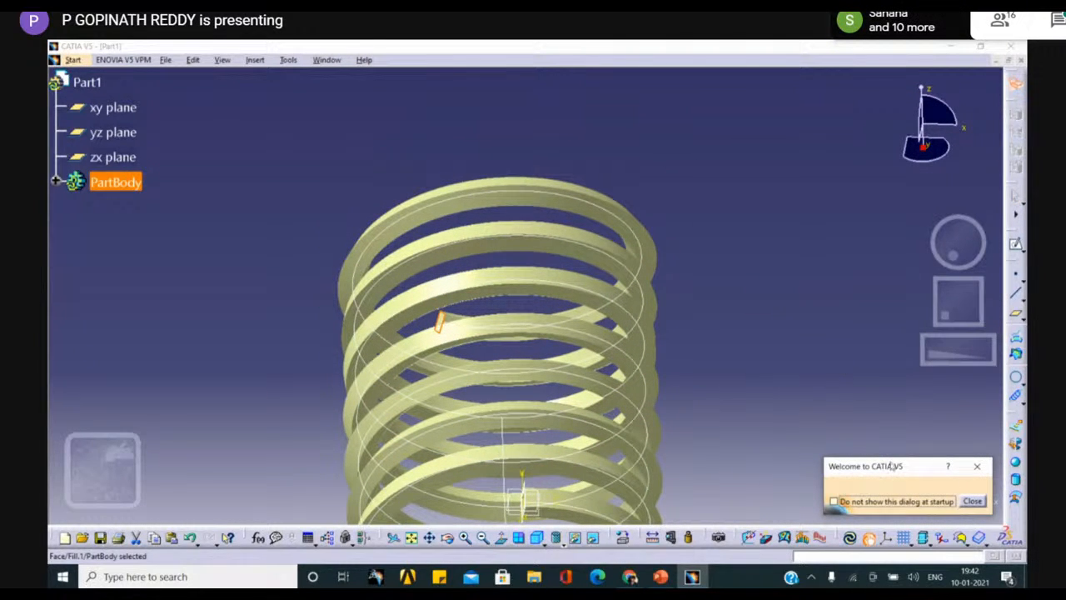
{"action": "left_click", "coordinate": [976, 465]}
{"action": "middle_click_drag", "start_coordinate": [714, 298], "coordinate": [802, 153]}
{"action": "middle_click_drag", "start_coordinate": [860, 190], "coordinate": [870, 399]}
{"action": "left_click", "coordinate": [1017, 84]}
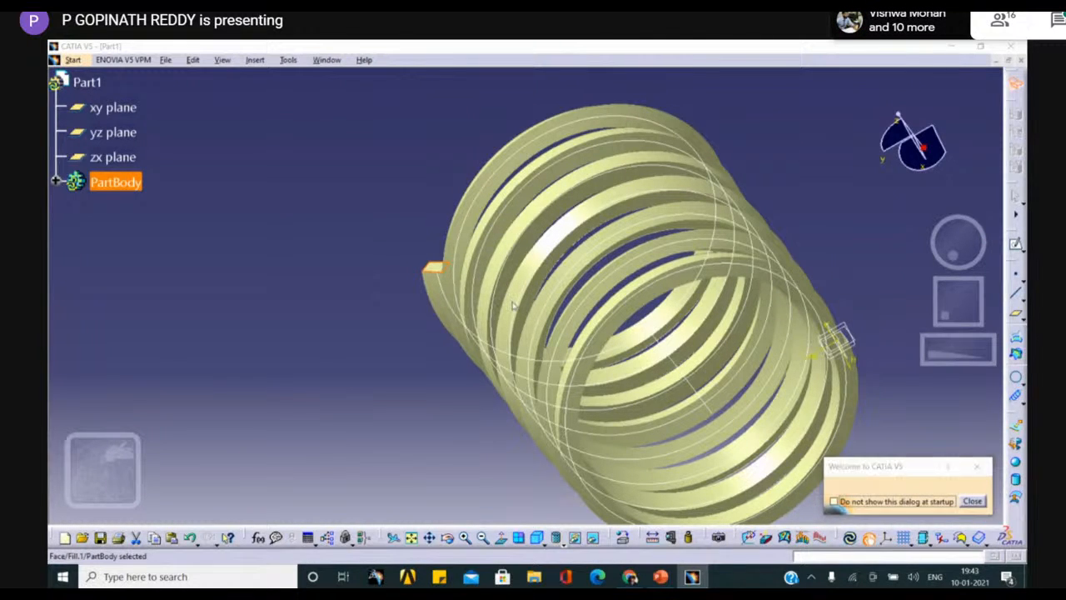
{"action": "left_click", "coordinate": [973, 501]}
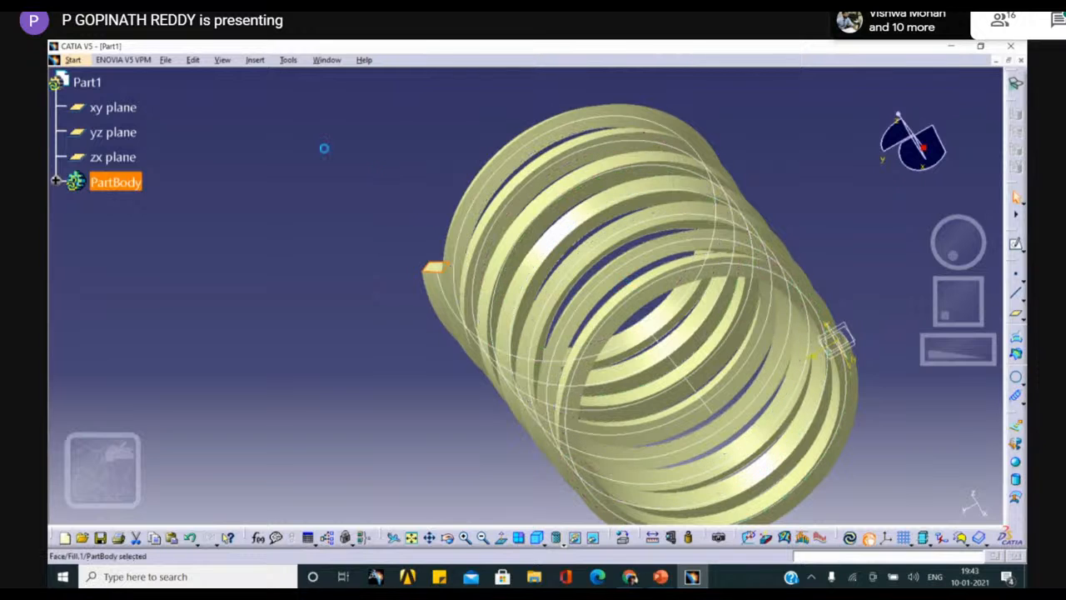
{"action": "middle_click_drag", "start_coordinate": [341, 162], "coordinate": [723, 240]}
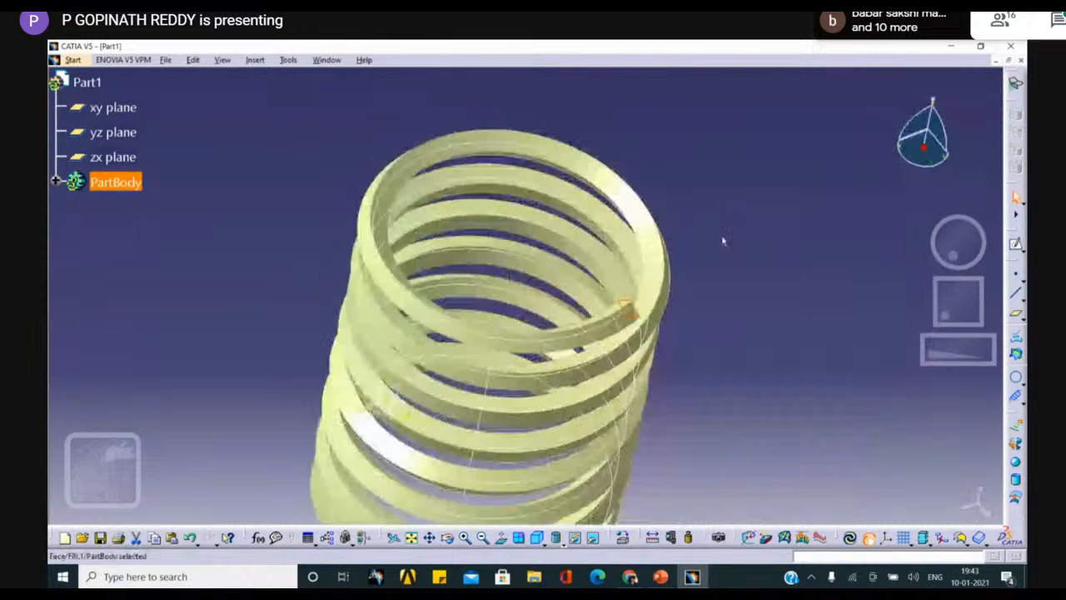
{"action": "middle_click_drag", "start_coordinate": [771, 277], "coordinate": [1003, 423]}
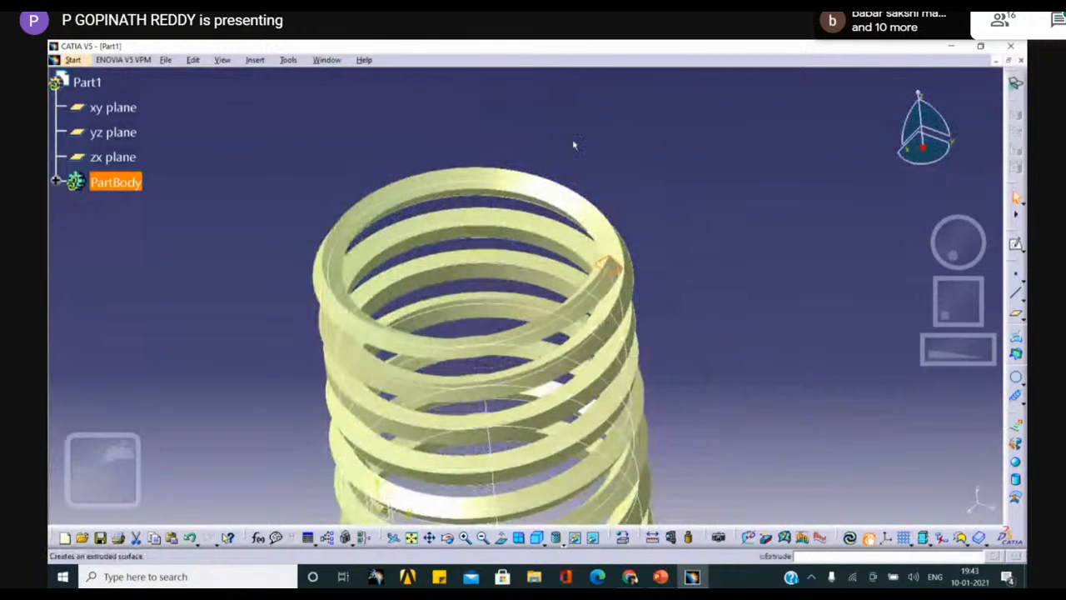
Step: Look through the available Wireframe, Surfaces, Operations and Analysis commands without starting any of them
{"action": "left_click", "coordinate": [253, 61]}
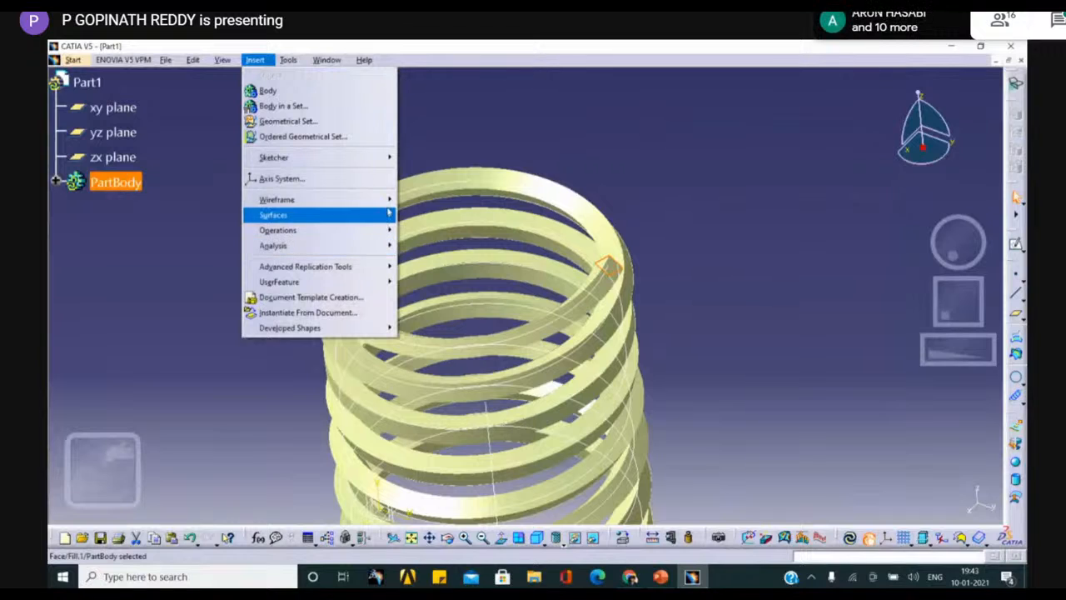
{"action": "mouse_move", "coordinate": [386, 208]}
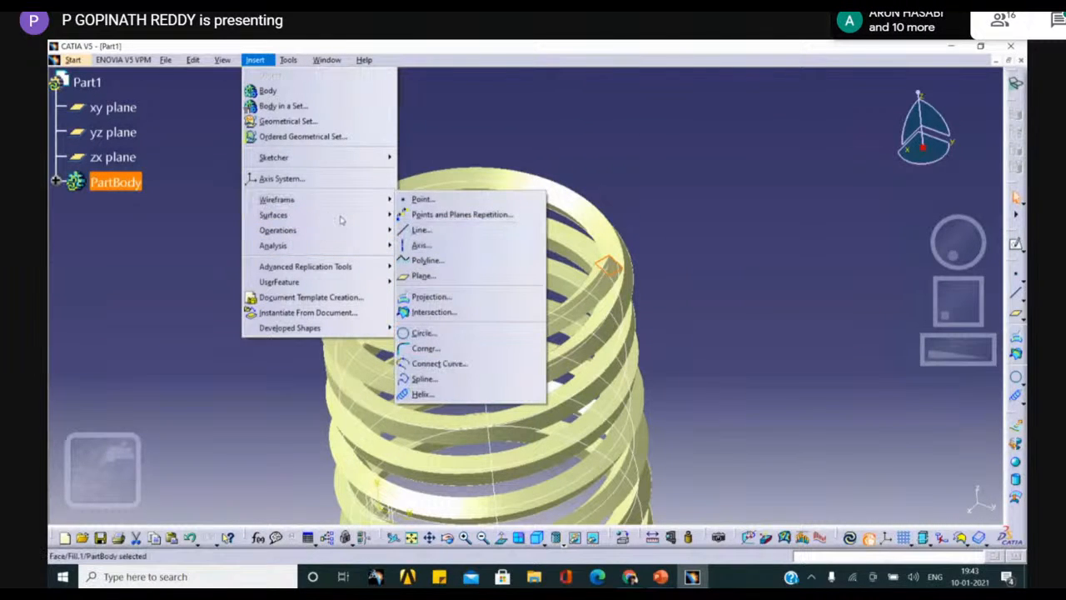
{"action": "mouse_move", "coordinate": [300, 214]}
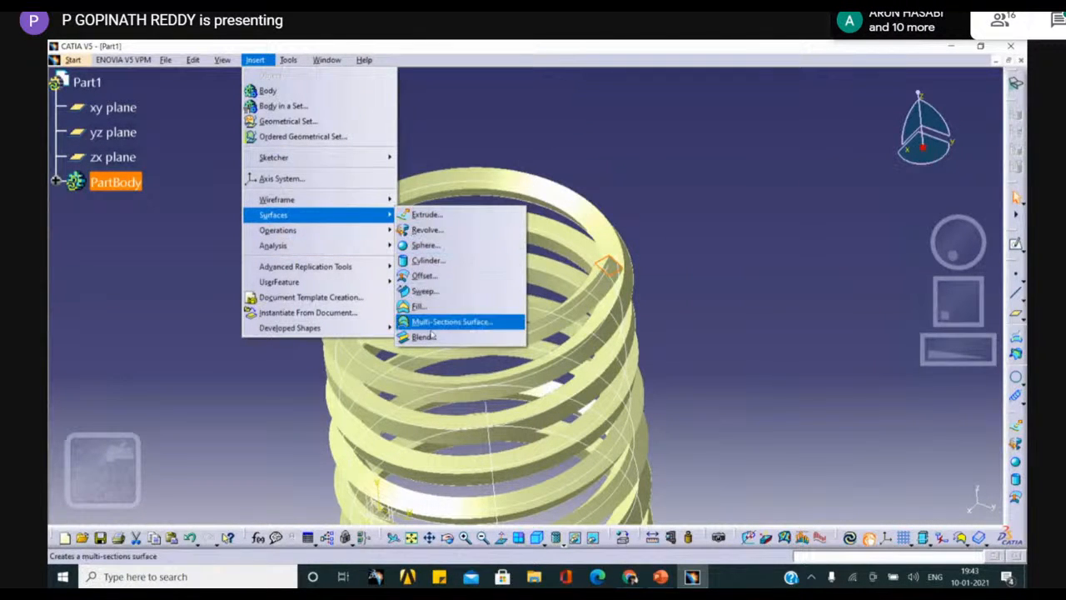
{"action": "mouse_move", "coordinate": [319, 229]}
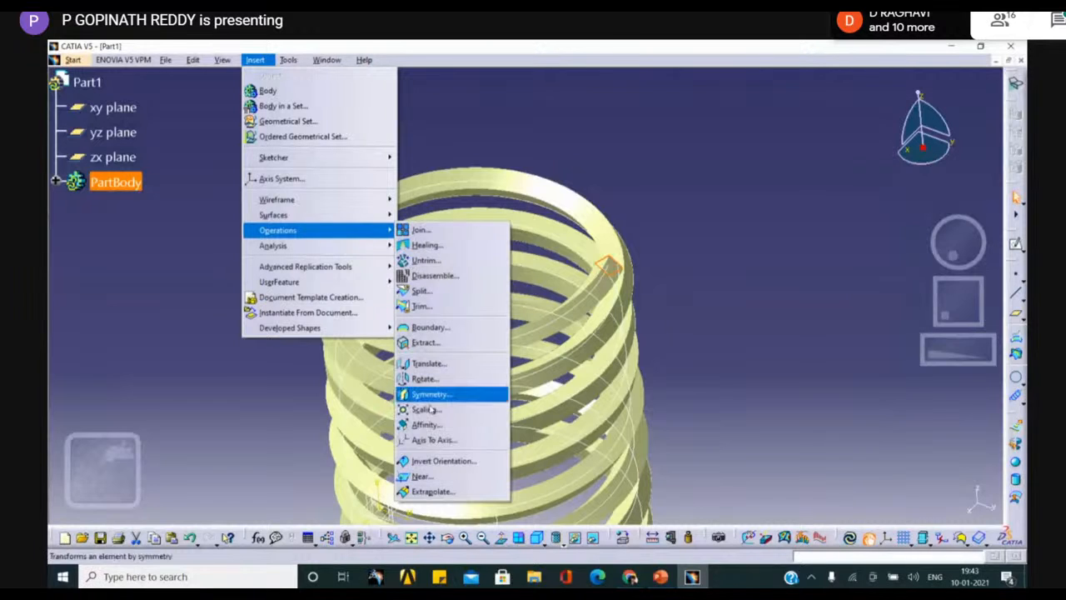
{"action": "mouse_move", "coordinate": [384, 247]}
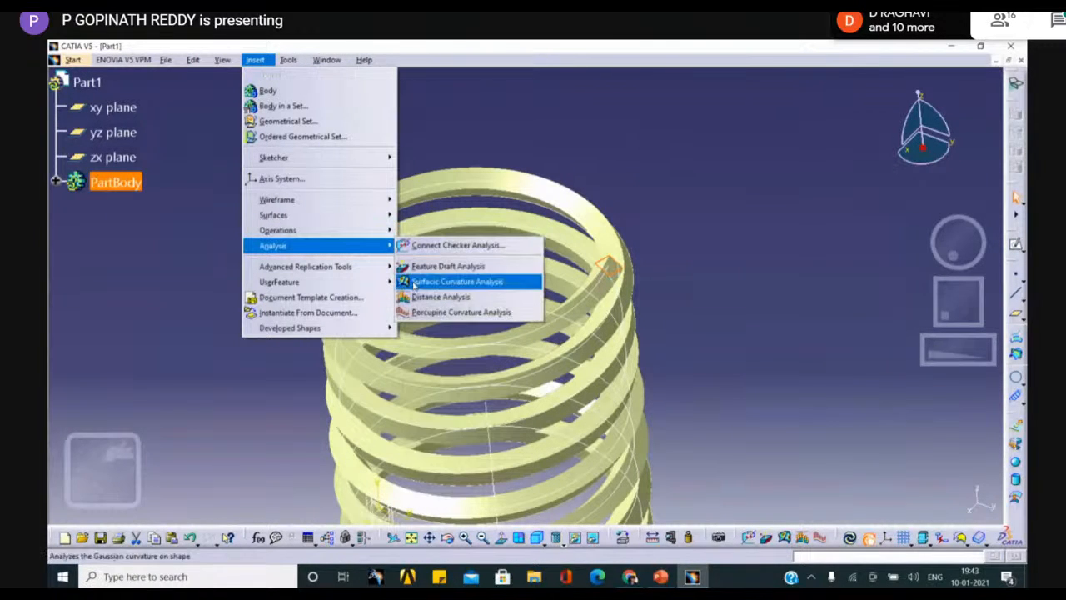
{"action": "left_click", "coordinate": [618, 136]}
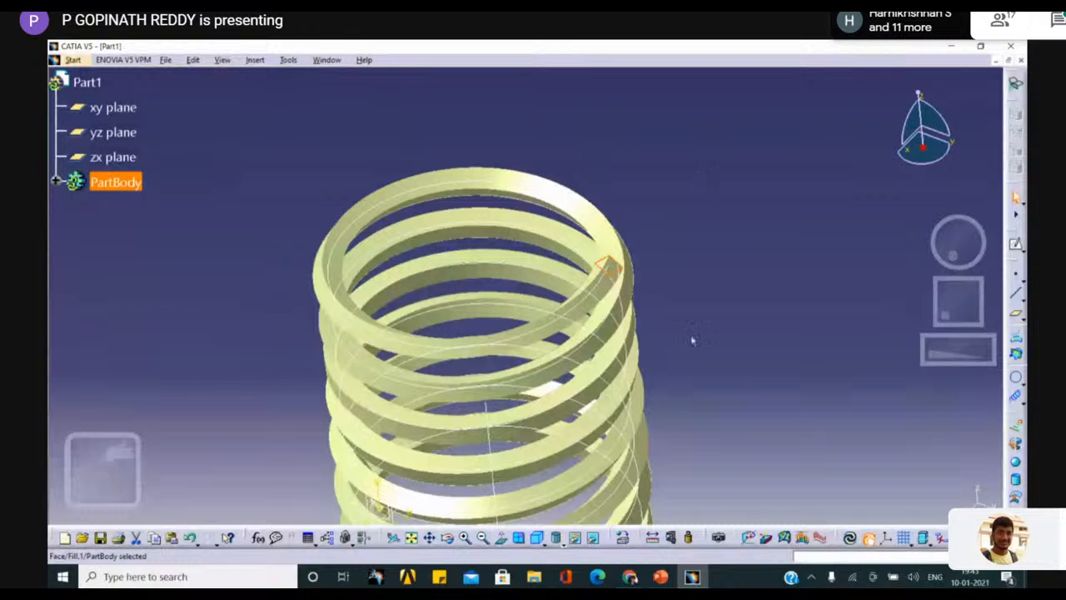
Step: Examine the complete spring, bringing its full height from the upper end to the lower end into view
{"action": "middle_click_drag", "start_coordinate": [691, 339], "coordinate": [277, 219]}
{"action": "middle_click_drag", "start_coordinate": [330, 118], "coordinate": [330, 119]}
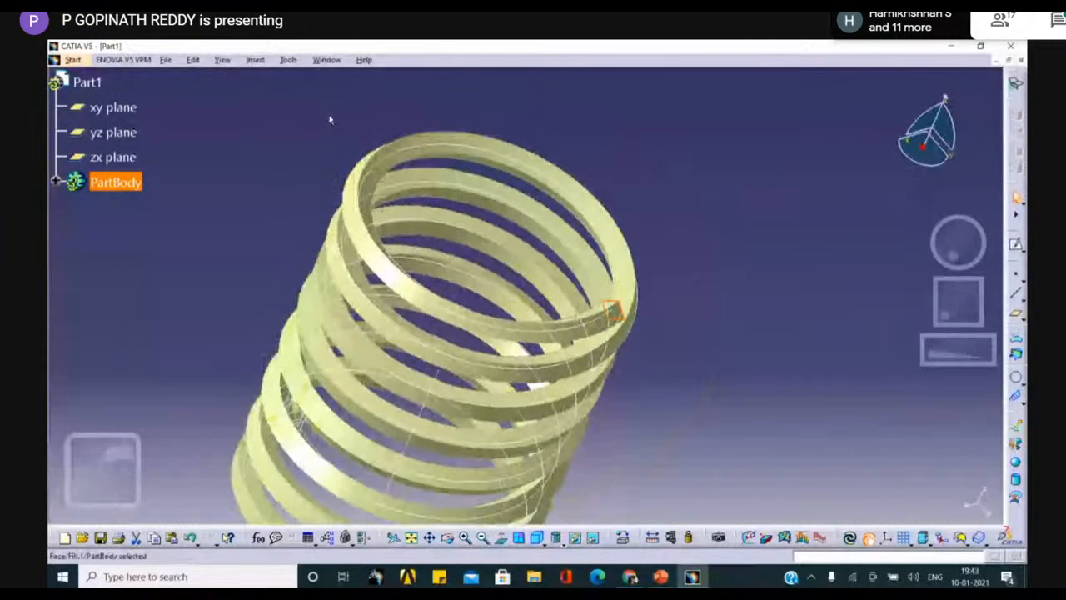
{"action": "middle_click_drag", "start_coordinate": [686, 302], "coordinate": [712, 269]}
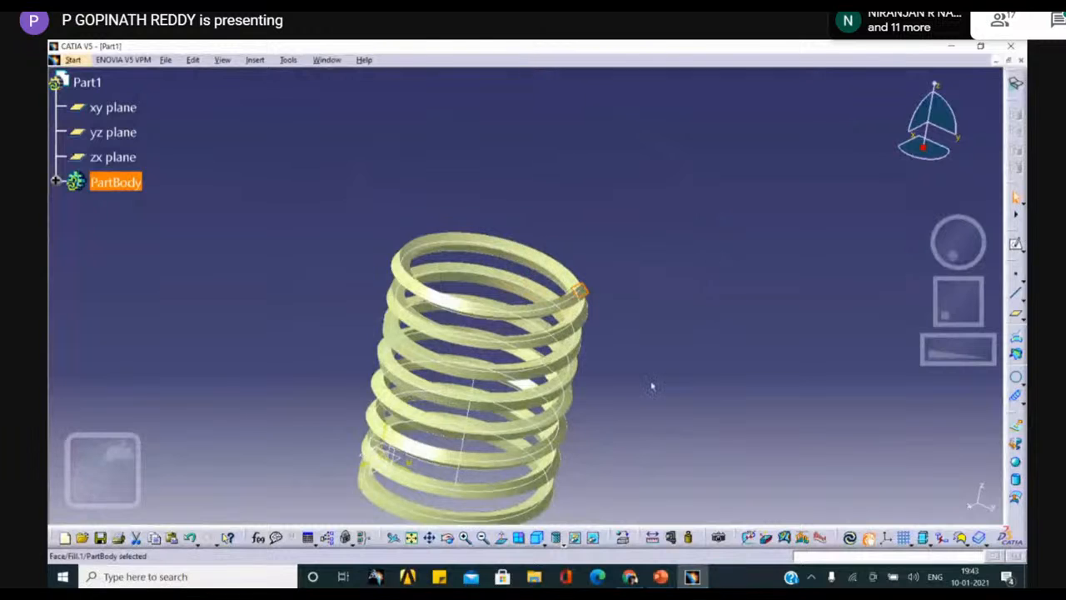
{"action": "middle_click_drag", "start_coordinate": [652, 385], "coordinate": [707, 204]}
{"action": "middle_click_drag", "start_coordinate": [692, 241], "coordinate": [673, 321]}
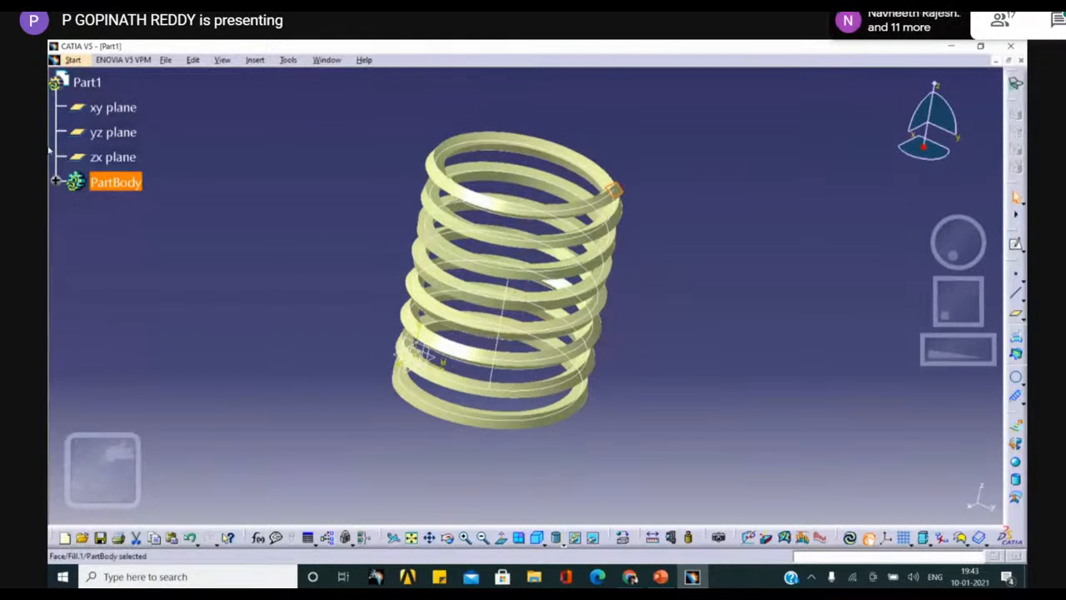
{"action": "left_click", "coordinate": [72, 59]}
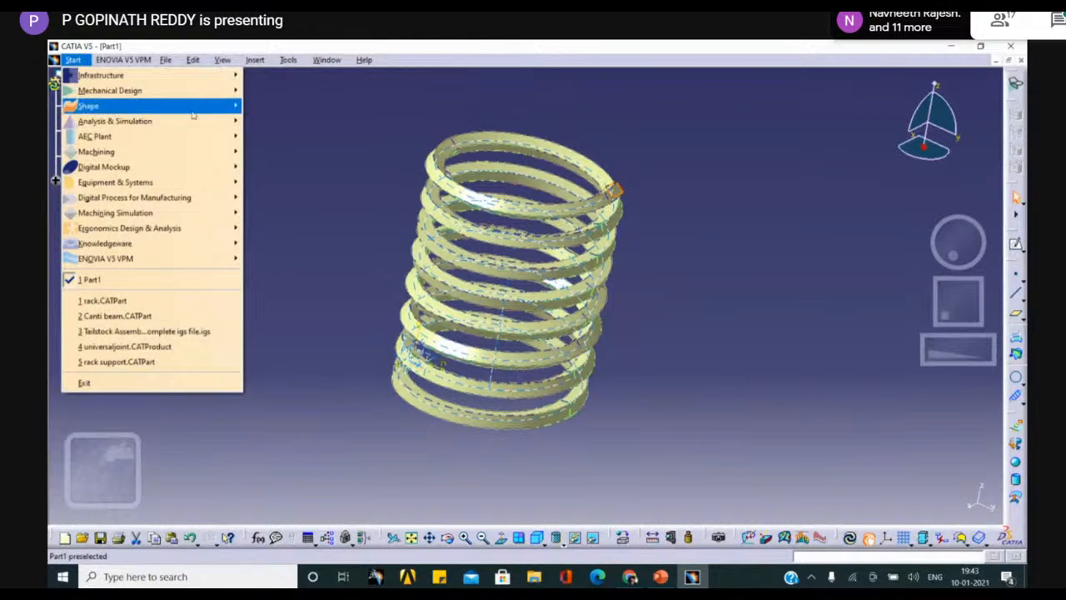
{"action": "mouse_move", "coordinate": [89, 106]}
{"action": "left_click", "coordinate": [942, 116]}
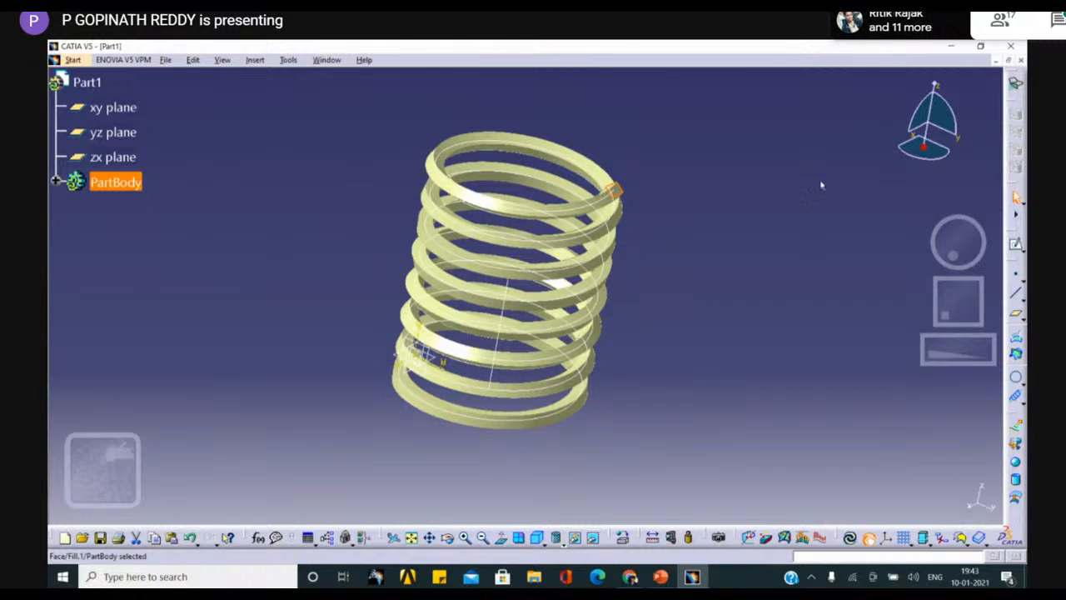
{"action": "left_click", "coordinate": [1020, 63]}
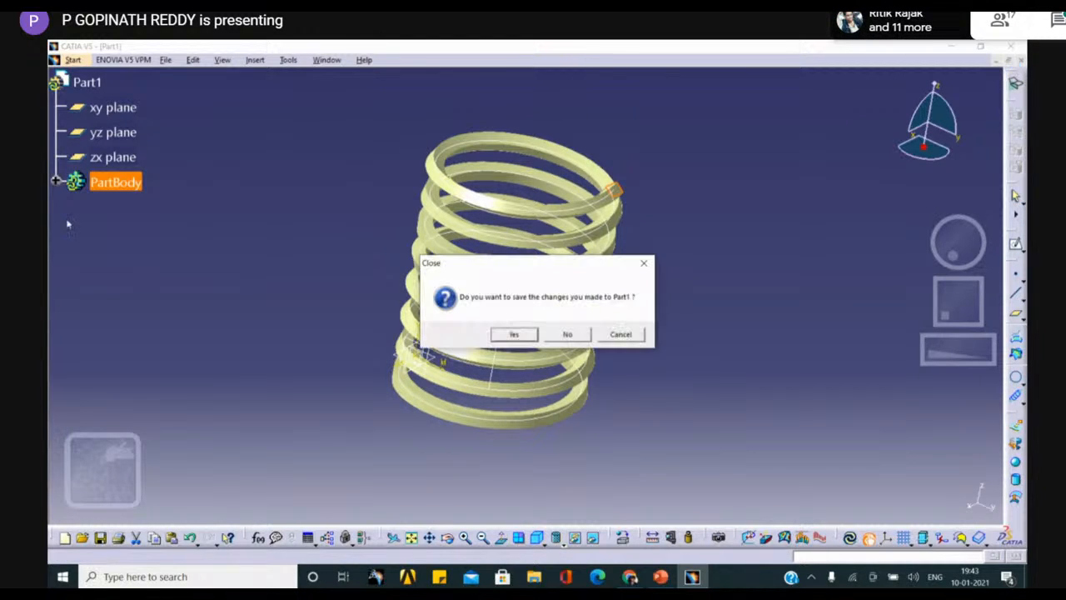
{"action": "left_click", "coordinate": [651, 265]}
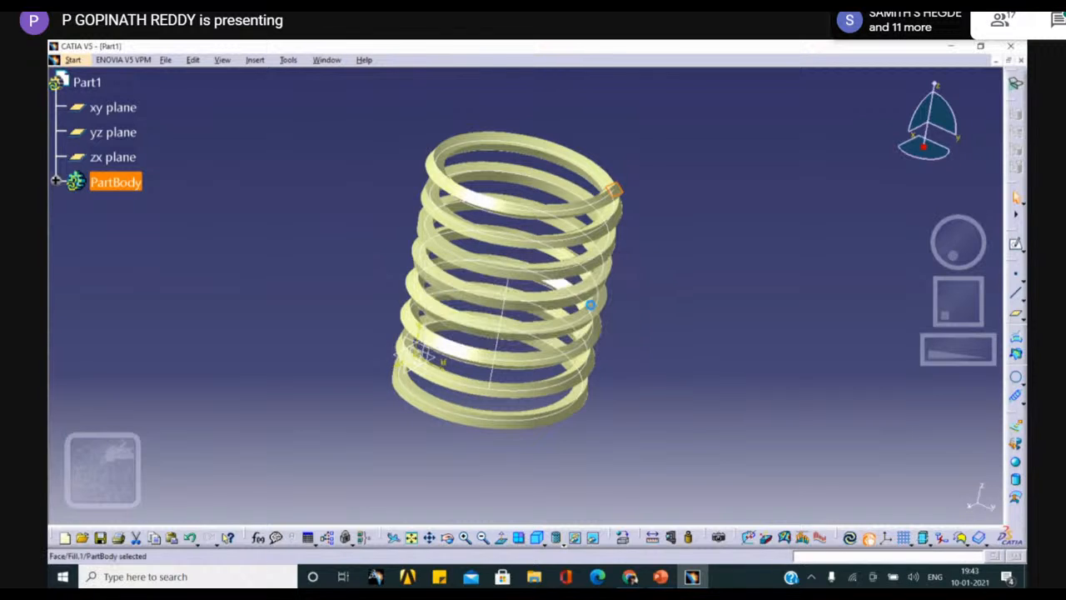
Step: Close the Part1 spring document without saving its changes
{"action": "left_click", "coordinate": [72, 60]}
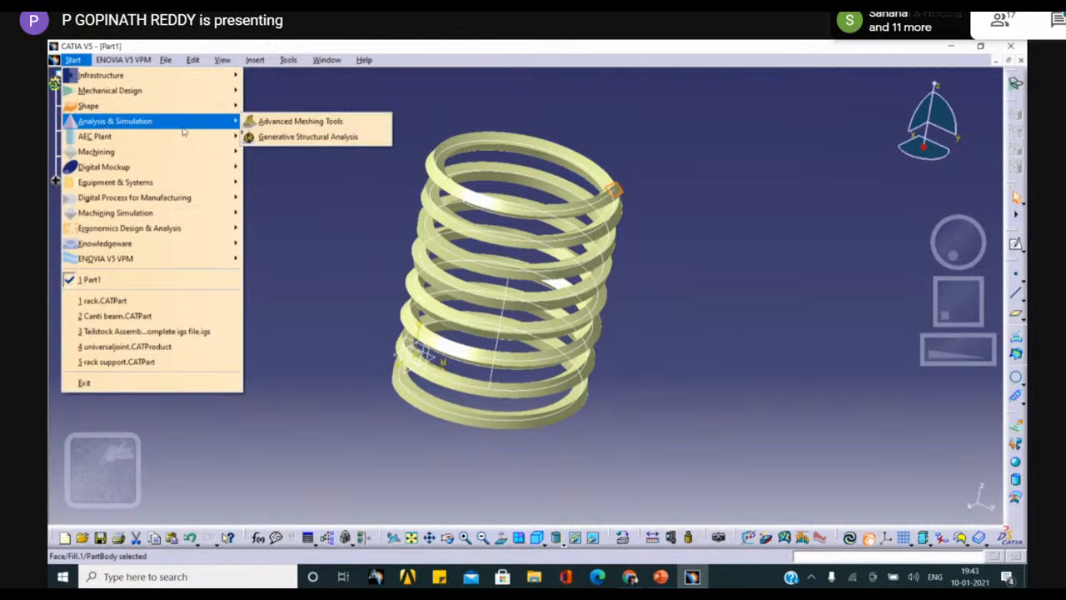
{"action": "left_click", "coordinate": [1021, 65]}
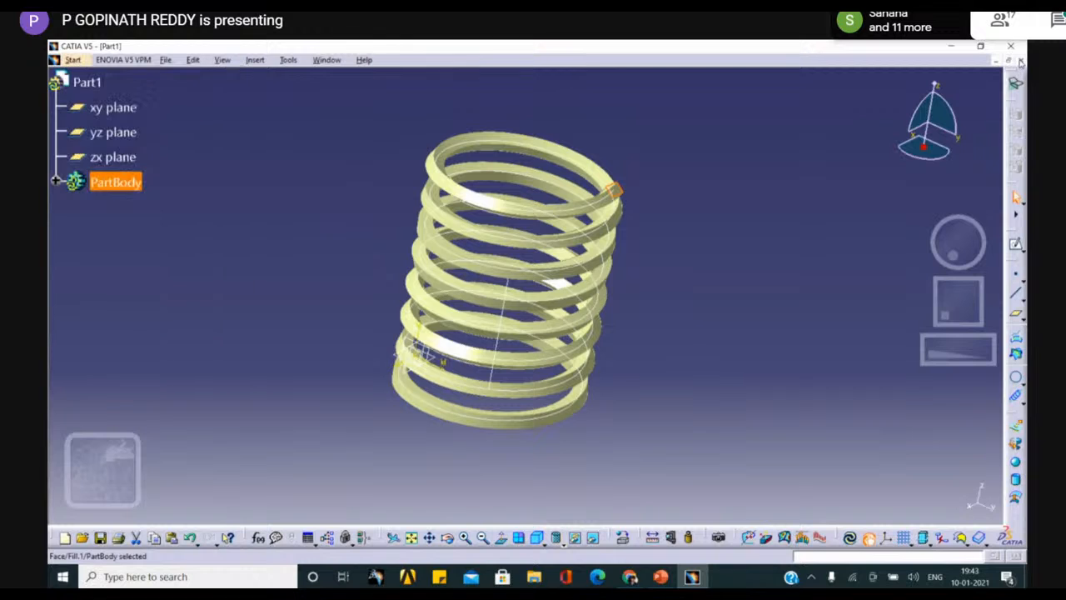
{"action": "left_click", "coordinate": [1021, 60]}
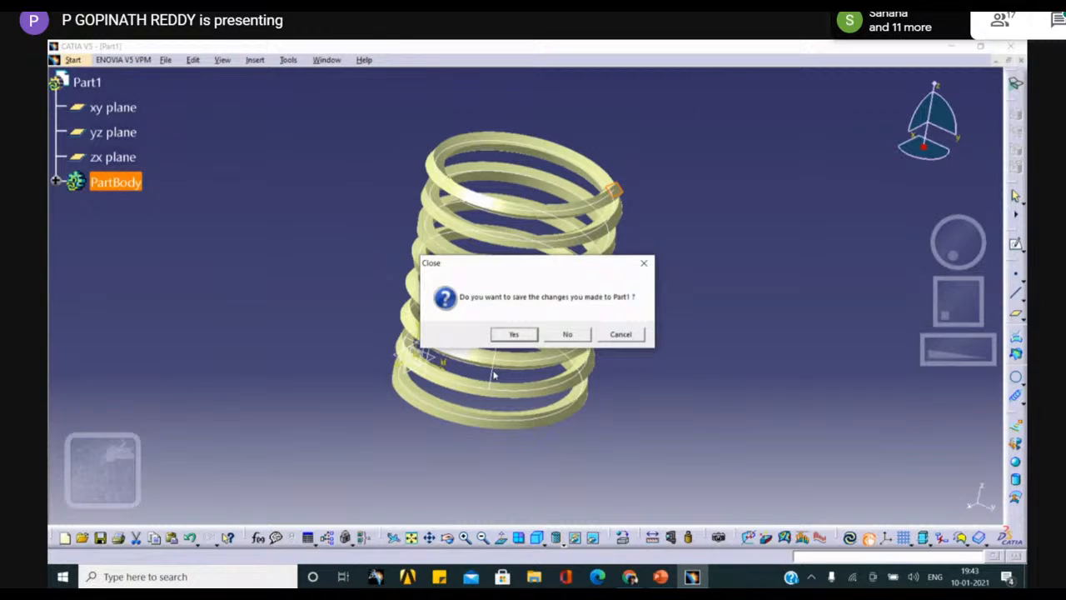
{"action": "left_click", "coordinate": [569, 335]}
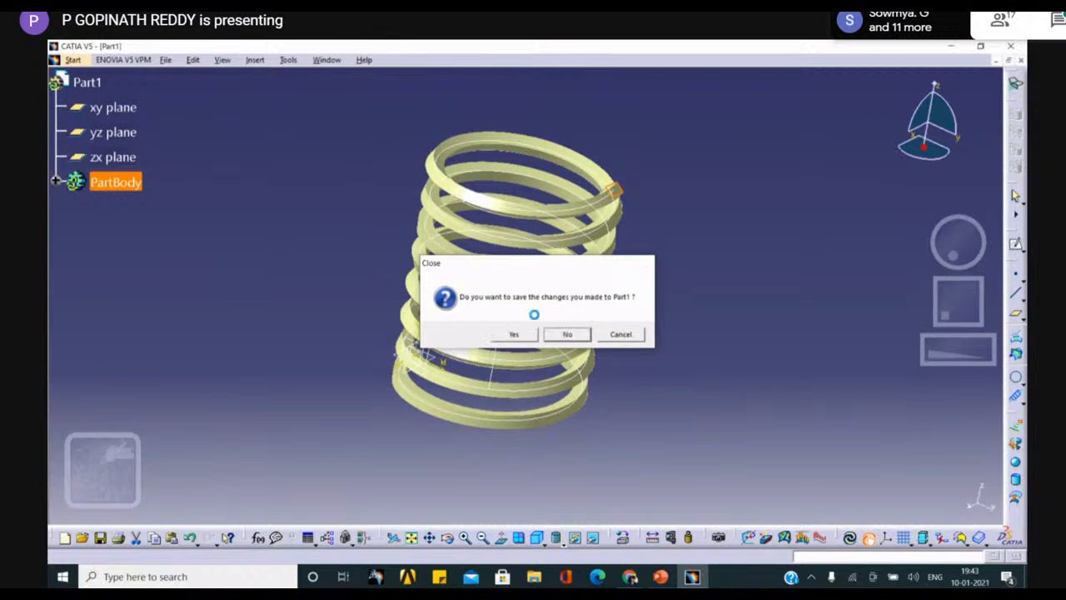
Step: Open the existing part Canti beam.CATPart from the Desktop
{"action": "left_click", "coordinate": [58, 61]}
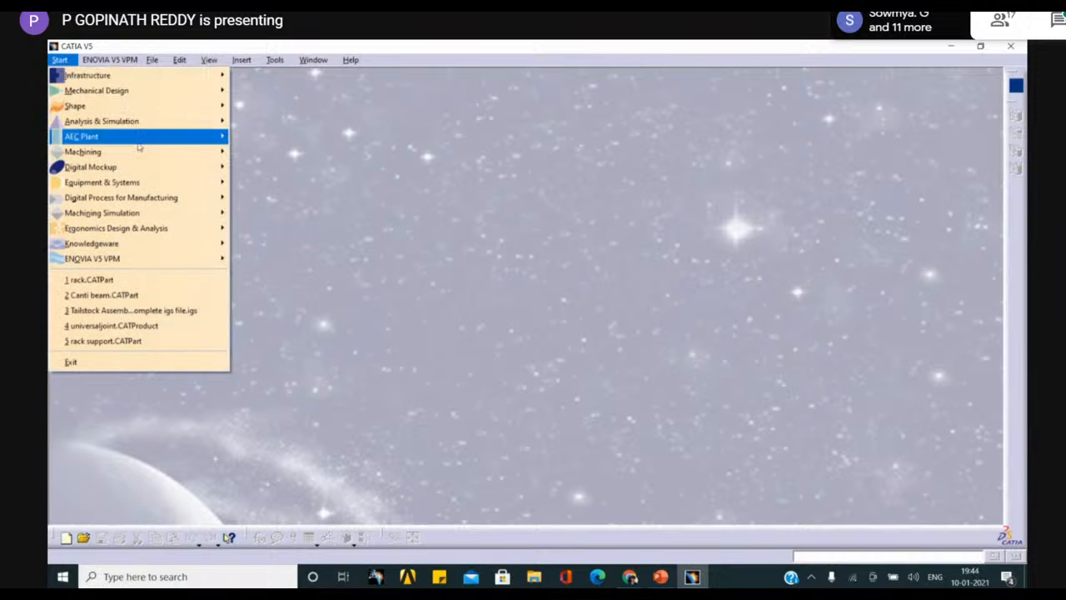
{"action": "mouse_move", "coordinate": [168, 99]}
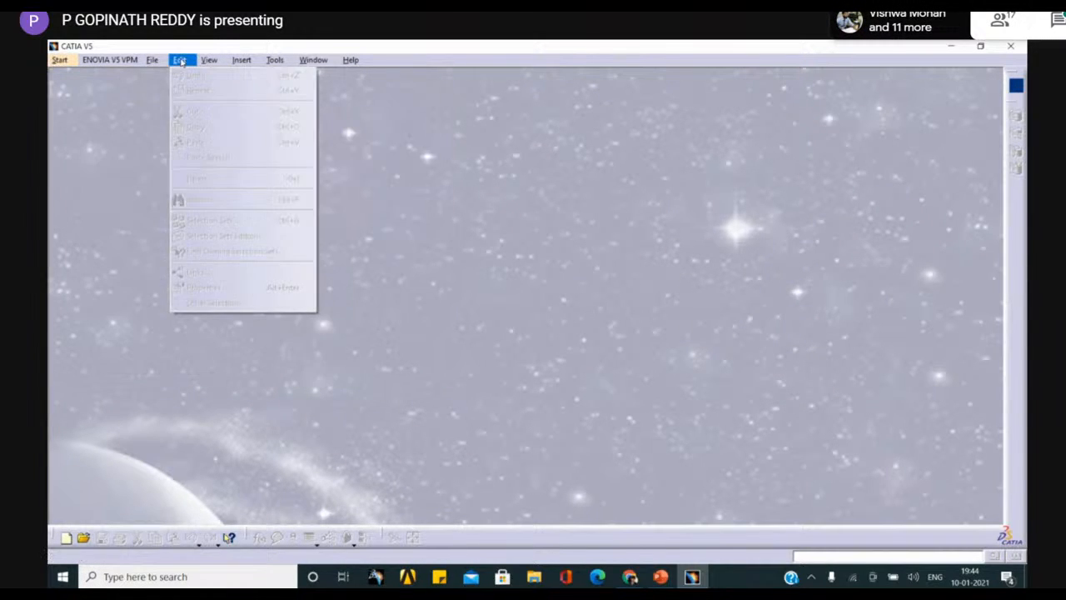
{"action": "mouse_move", "coordinate": [148, 59]}
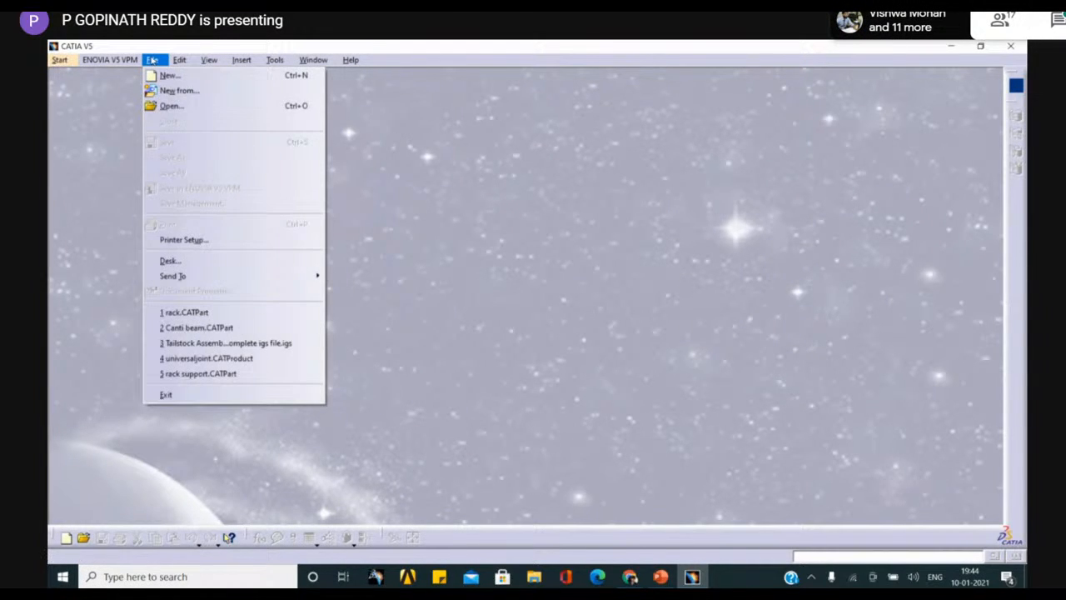
{"action": "left_click", "coordinate": [175, 108]}
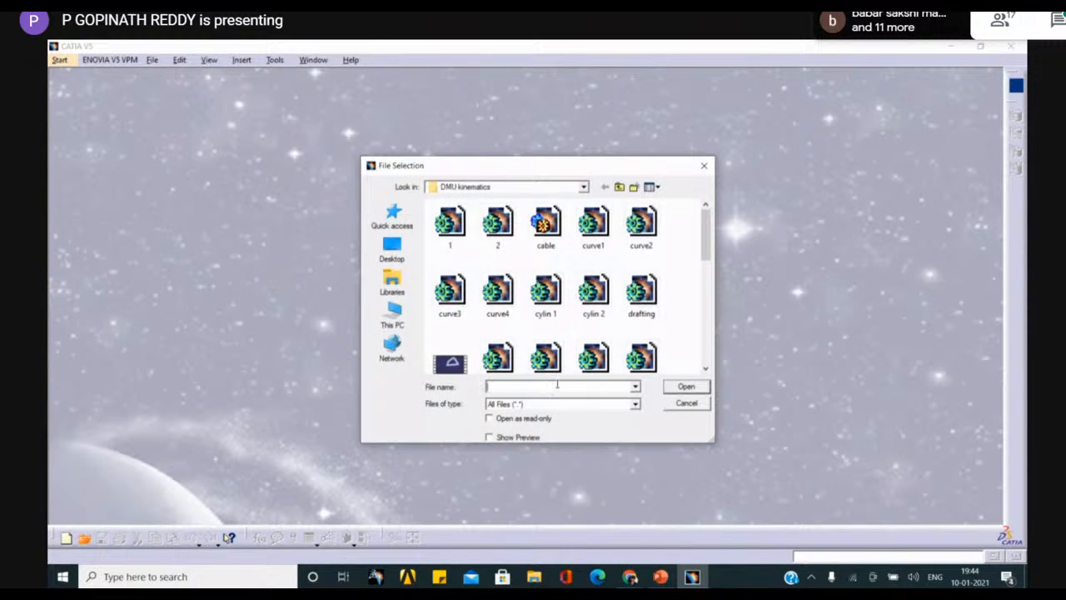
{"action": "left_click", "coordinate": [408, 254]}
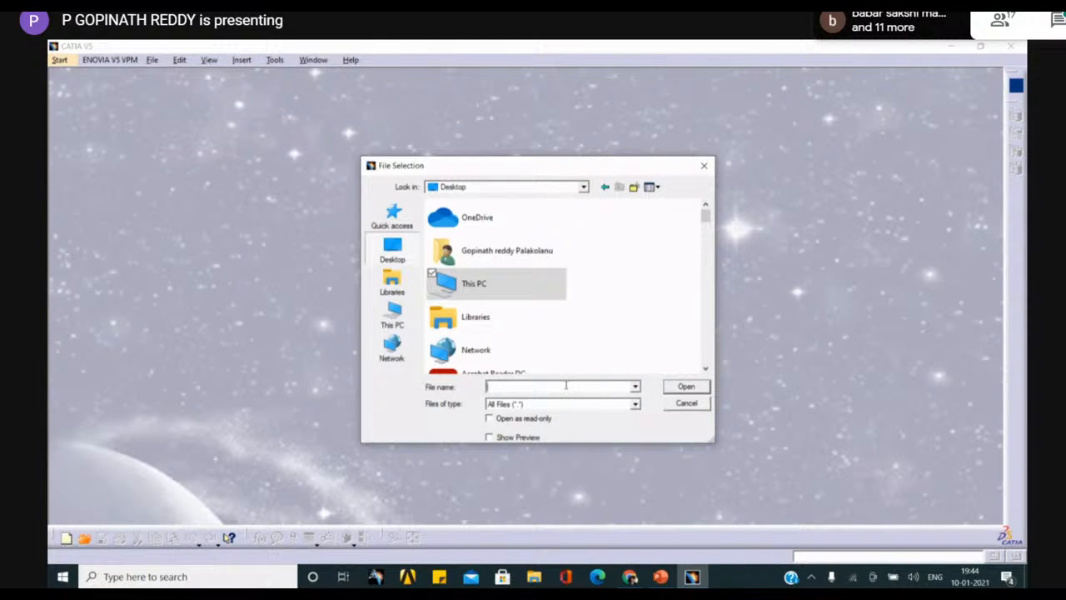
{"action": "left_click", "coordinate": [566, 385]}
{"action": "type", "text": "cant"}
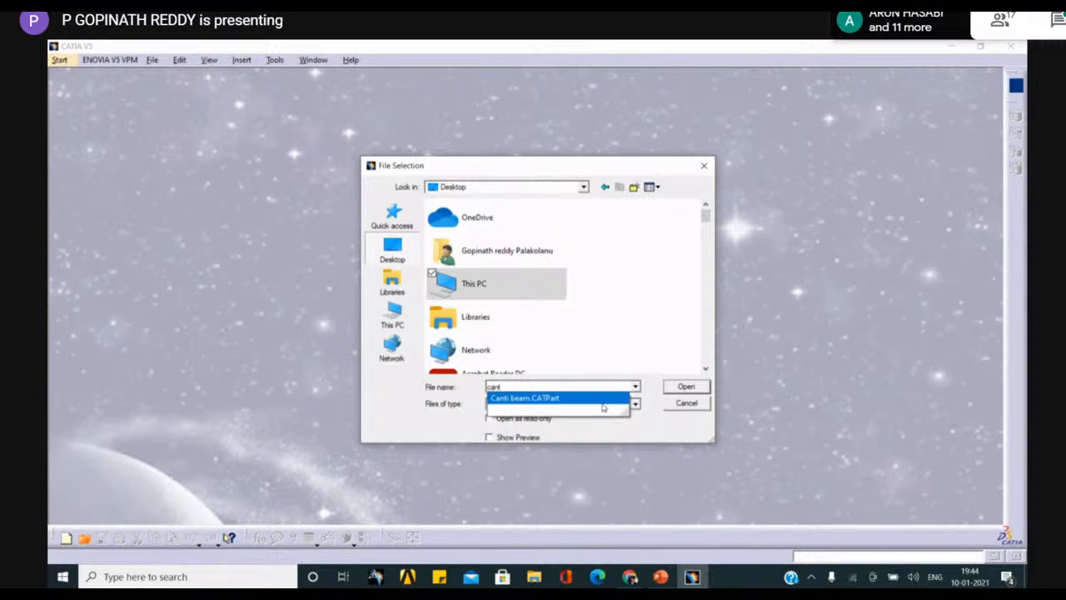
{"action": "left_click", "coordinate": [685, 386]}
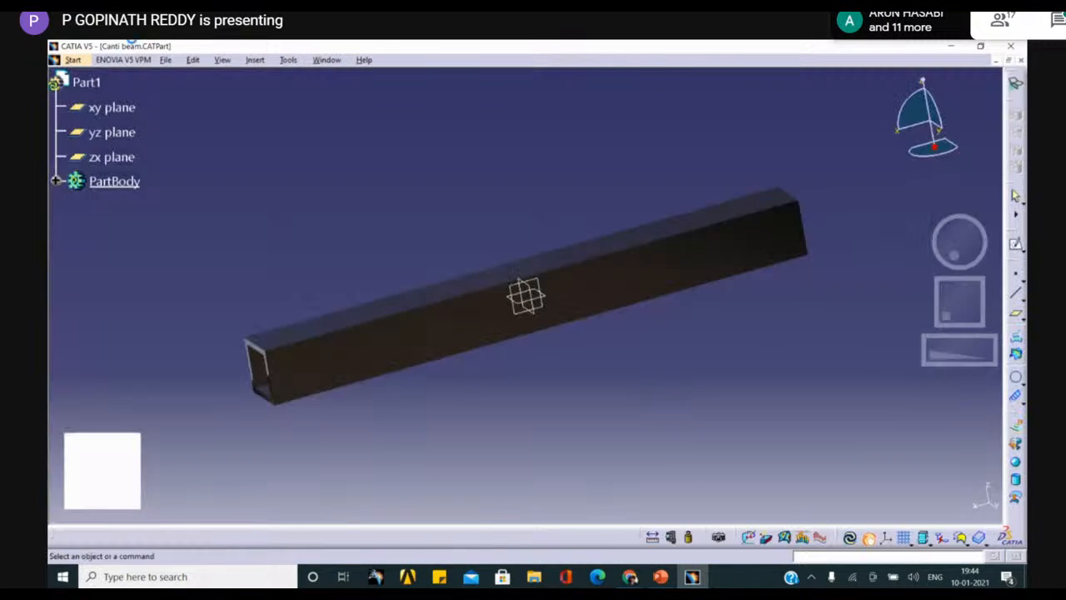
Step: Start a Generative Structural Analysis of the Canti beam part with a Static Analysis case
{"action": "left_click", "coordinate": [73, 60]}
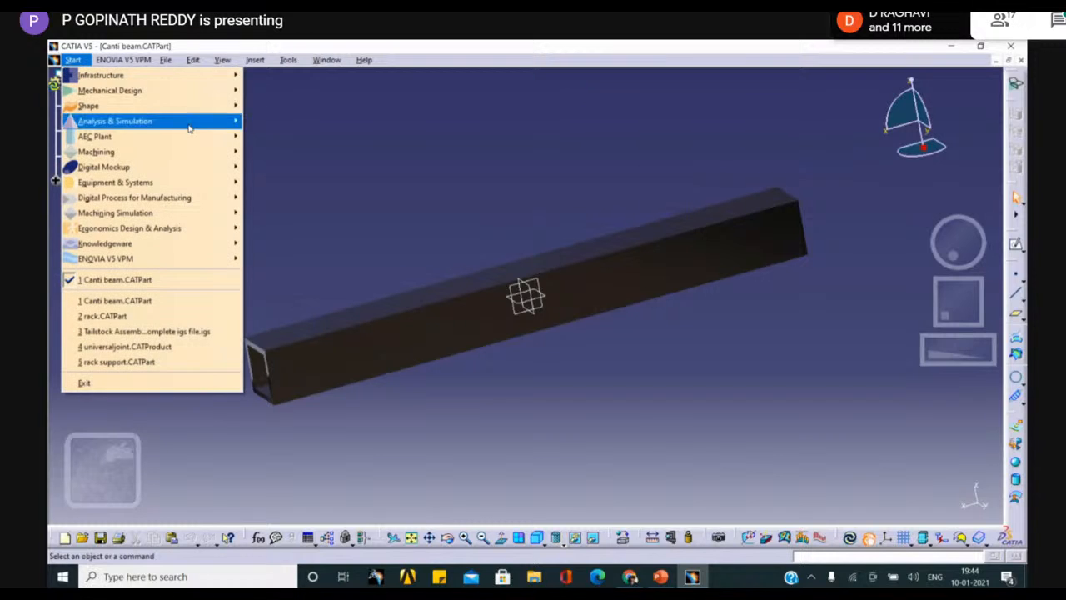
{"action": "left_click", "coordinate": [399, 264]}
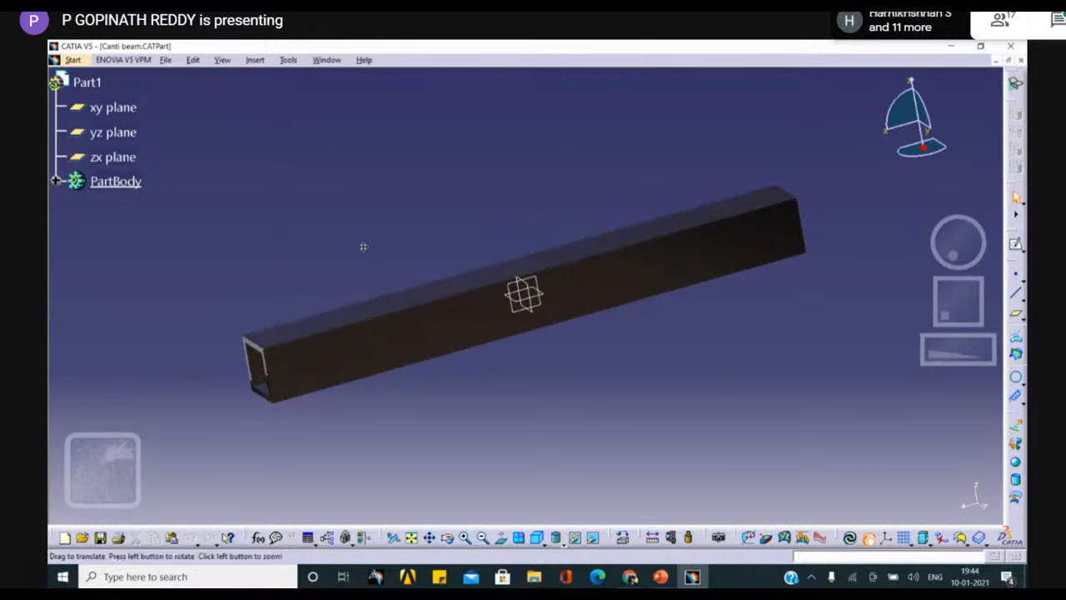
{"action": "middle_click_drag", "start_coordinate": [361, 242], "coordinate": [388, 241]}
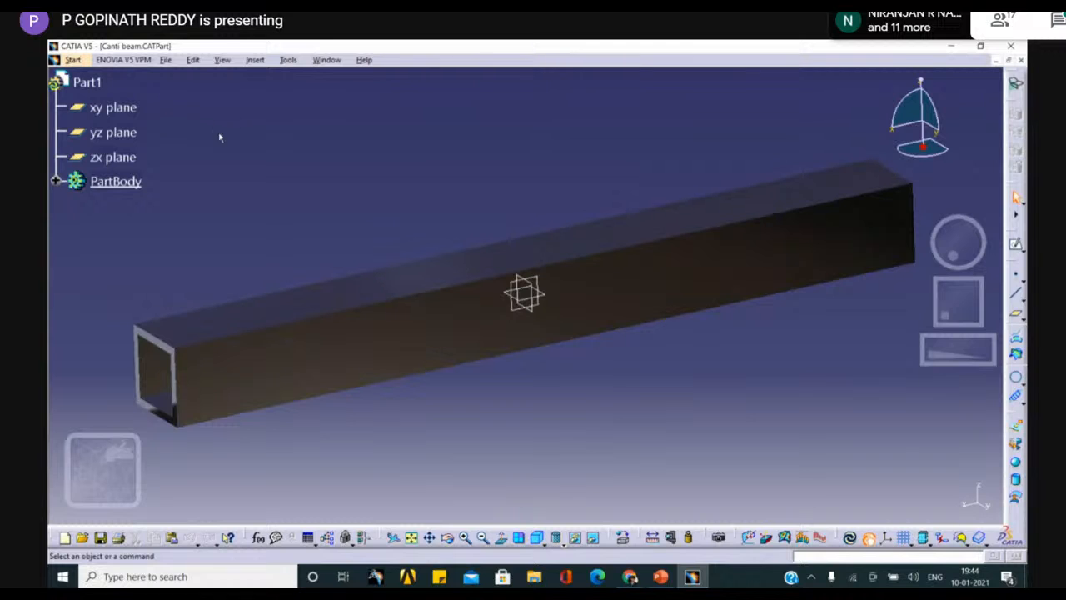
{"action": "left_click", "coordinate": [79, 61]}
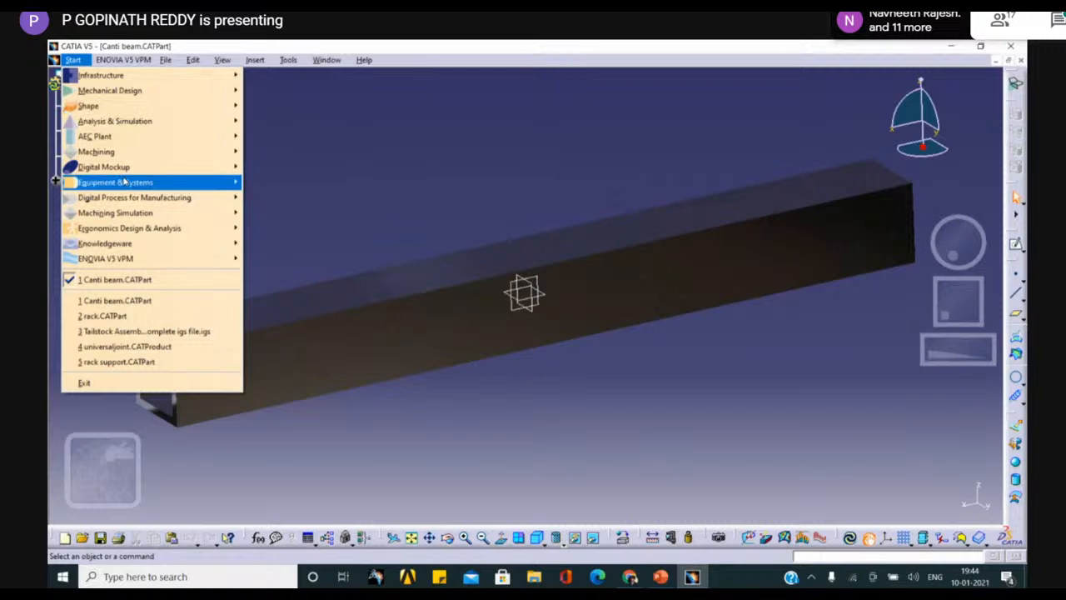
{"action": "mouse_move", "coordinate": [155, 170]}
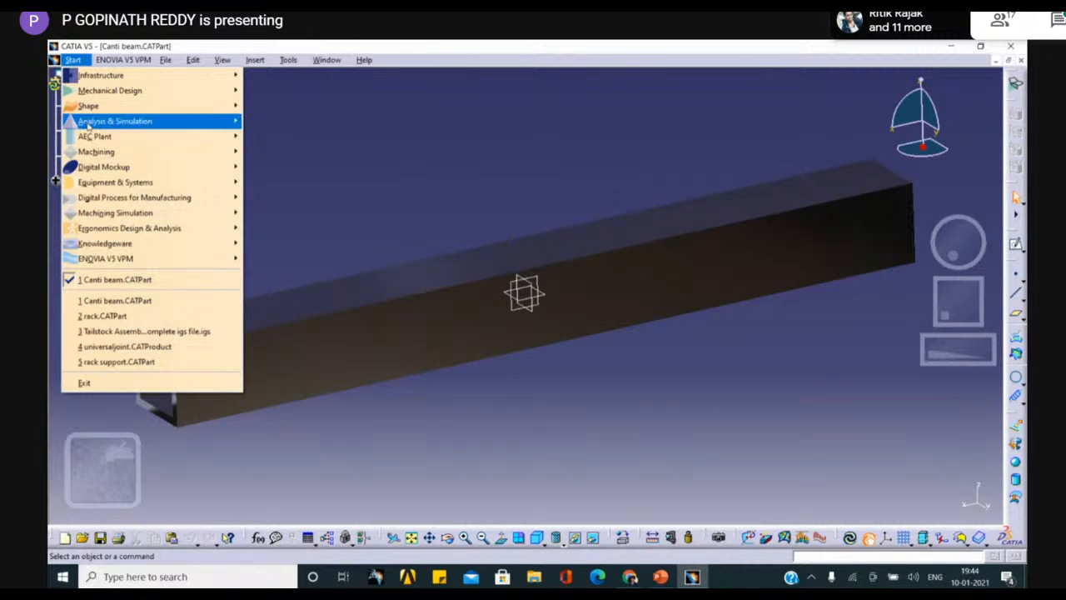
{"action": "mouse_move", "coordinate": [97, 124]}
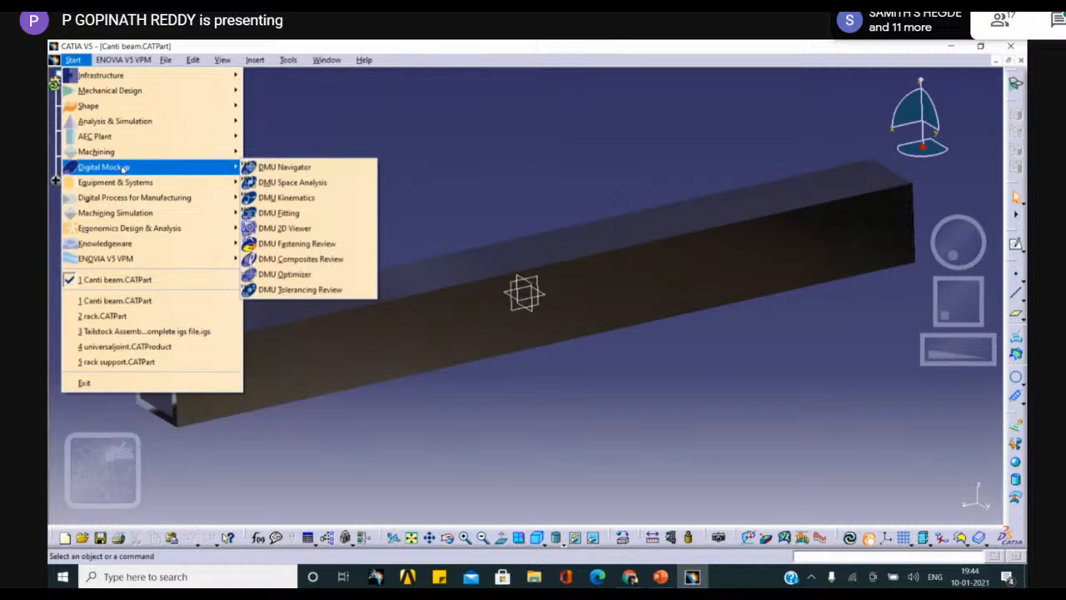
{"action": "mouse_move", "coordinate": [190, 127]}
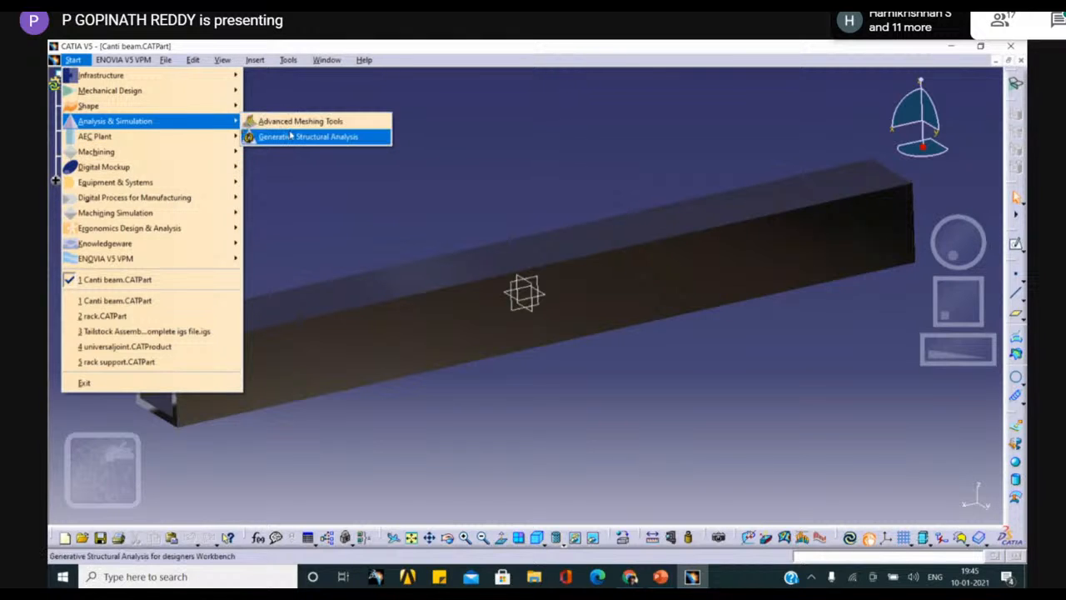
{"action": "left_click", "coordinate": [291, 137]}
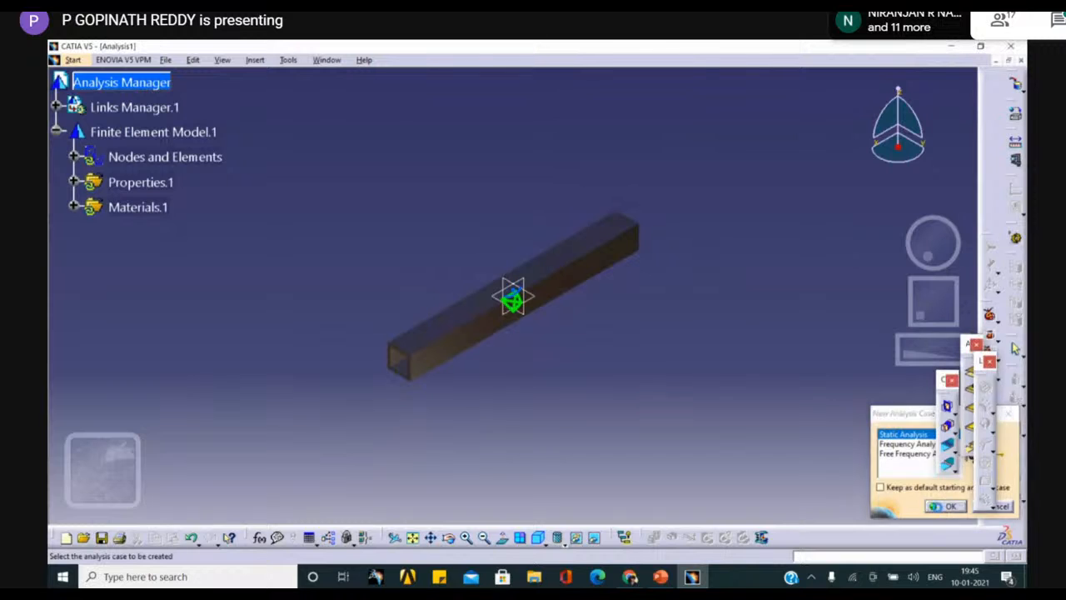
{"action": "left_click", "coordinate": [947, 507]}
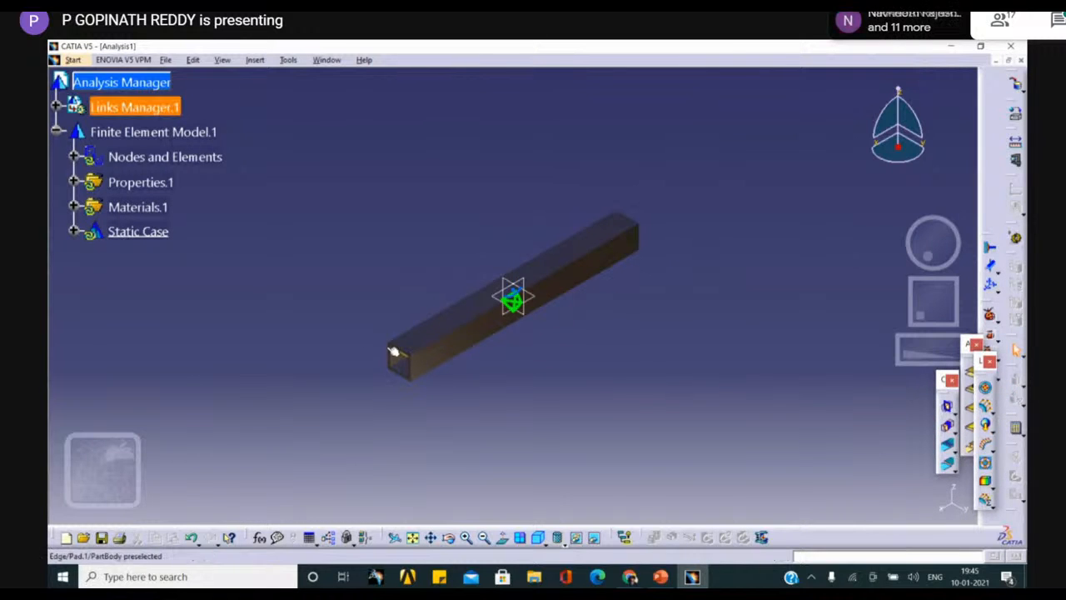
Step: Dock the floating load commands and apply a clamp to the hollow end face at the beam's near end
{"action": "middle_click_drag", "start_coordinate": [388, 383], "coordinate": [395, 351], "text": "ctrl"}
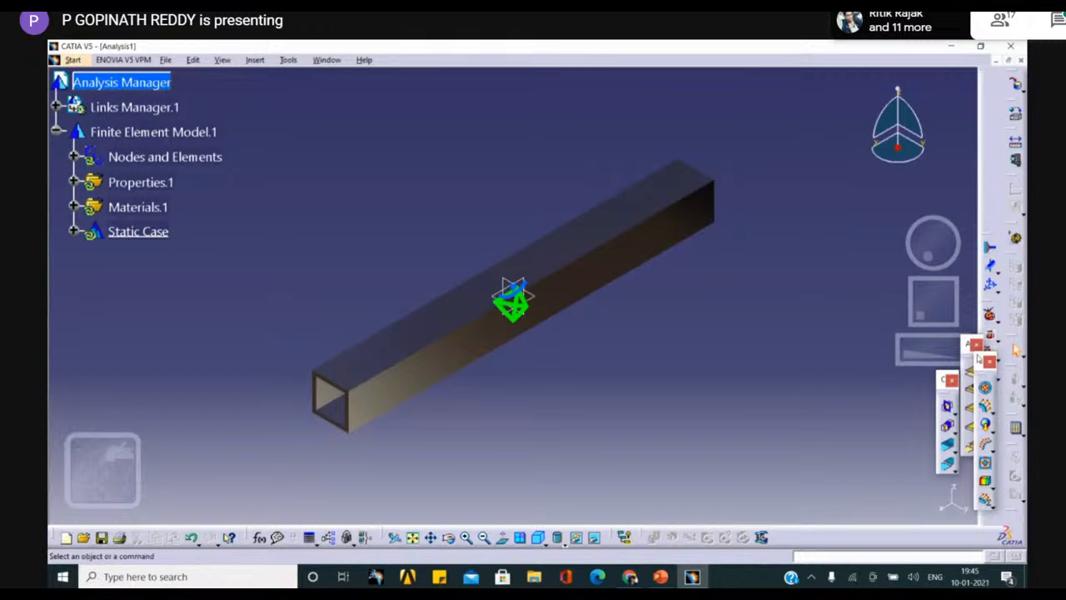
{"action": "left_click_drag", "start_coordinate": [980, 361], "coordinate": [963, 296]}
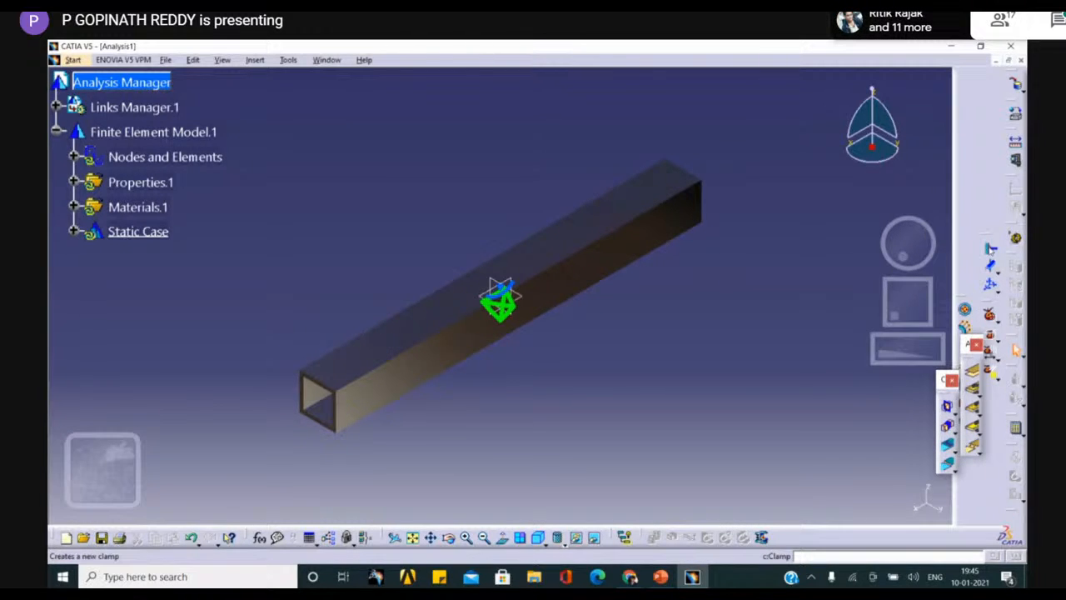
{"action": "left_click", "coordinate": [992, 249]}
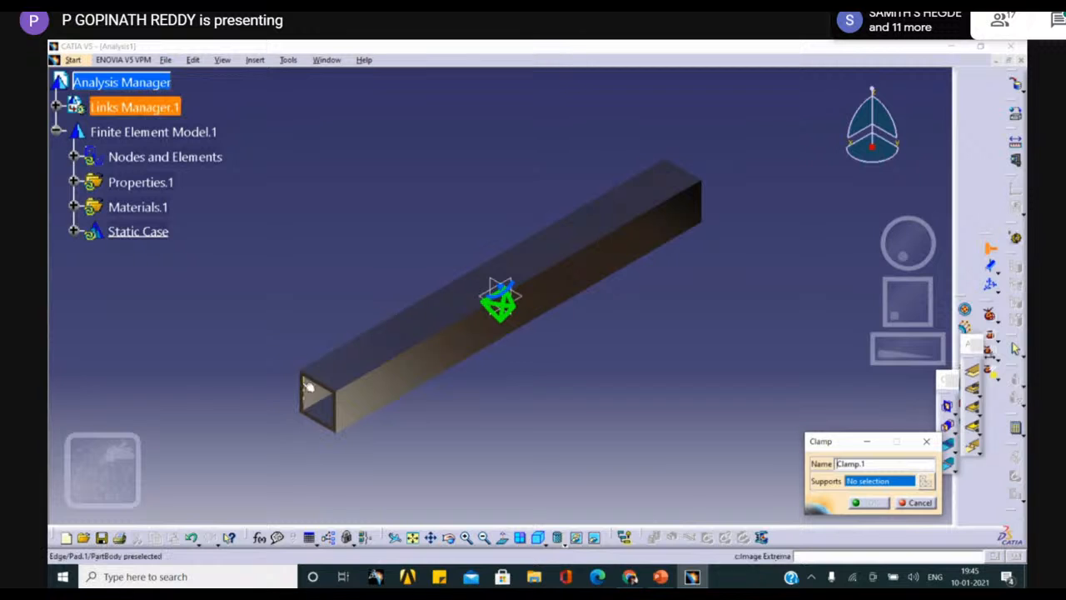
{"action": "middle_click_drag", "start_coordinate": [314, 383], "coordinate": [315, 325], "text": "ctrl"}
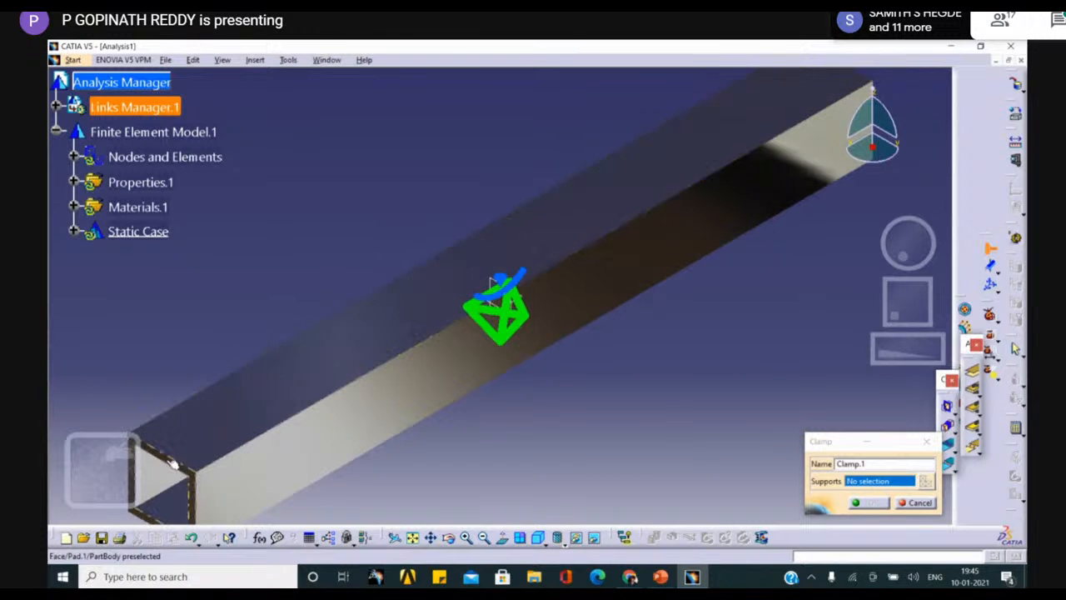
{"action": "left_click", "coordinate": [173, 466]}
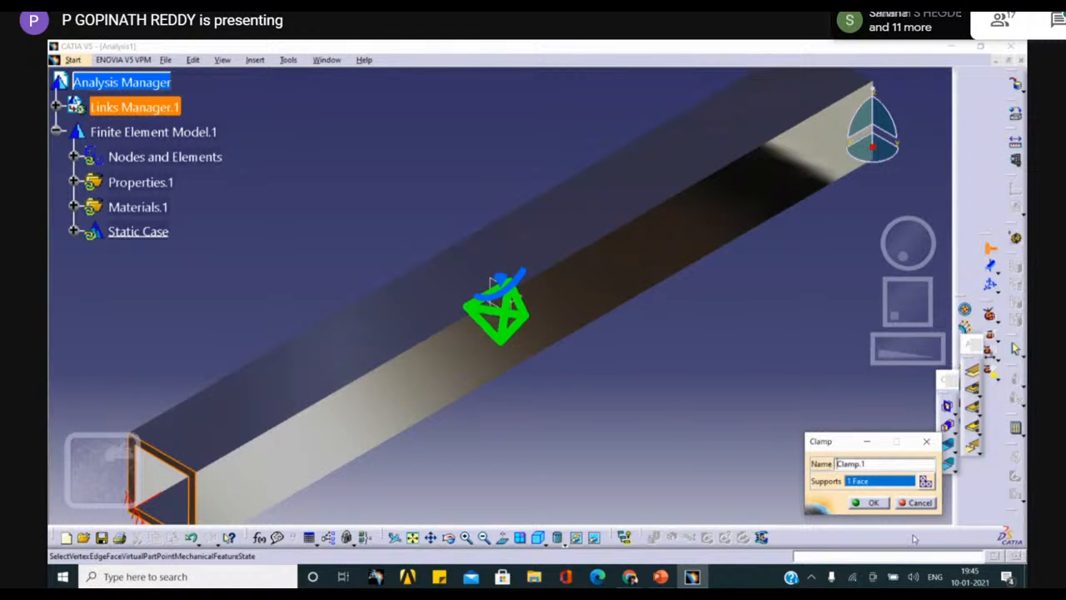
{"action": "left_click", "coordinate": [868, 502]}
{"action": "middle_click_drag", "start_coordinate": [466, 446], "coordinate": [353, 470]}
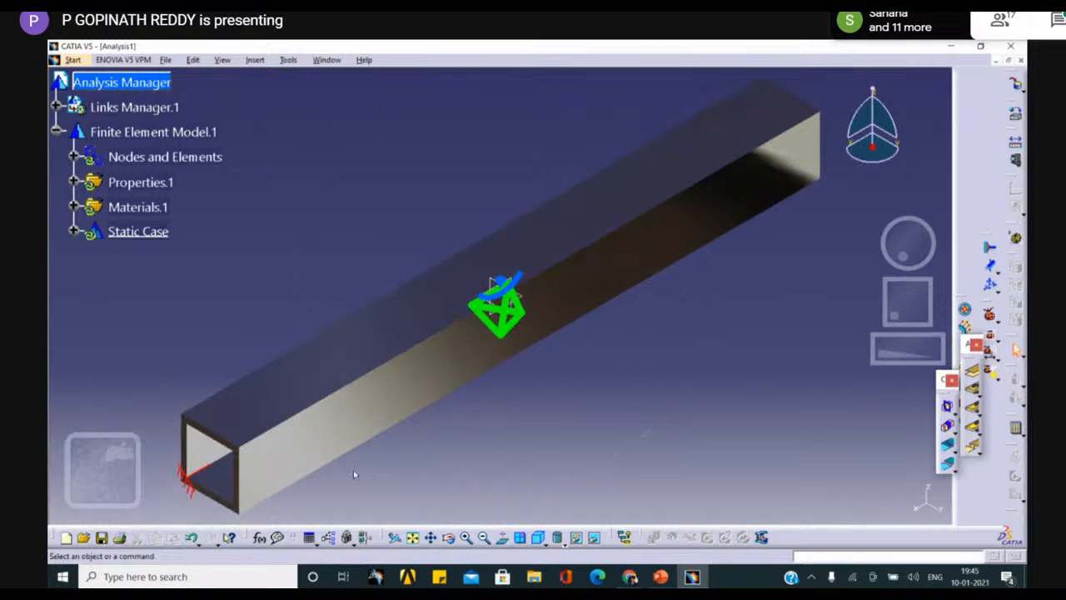
Step: Set the global size of the beam's OCTREE tetrahedron mesh to 2.5 mm
{"action": "middle_click_drag", "start_coordinate": [825, 438], "coordinate": [621, 454]}
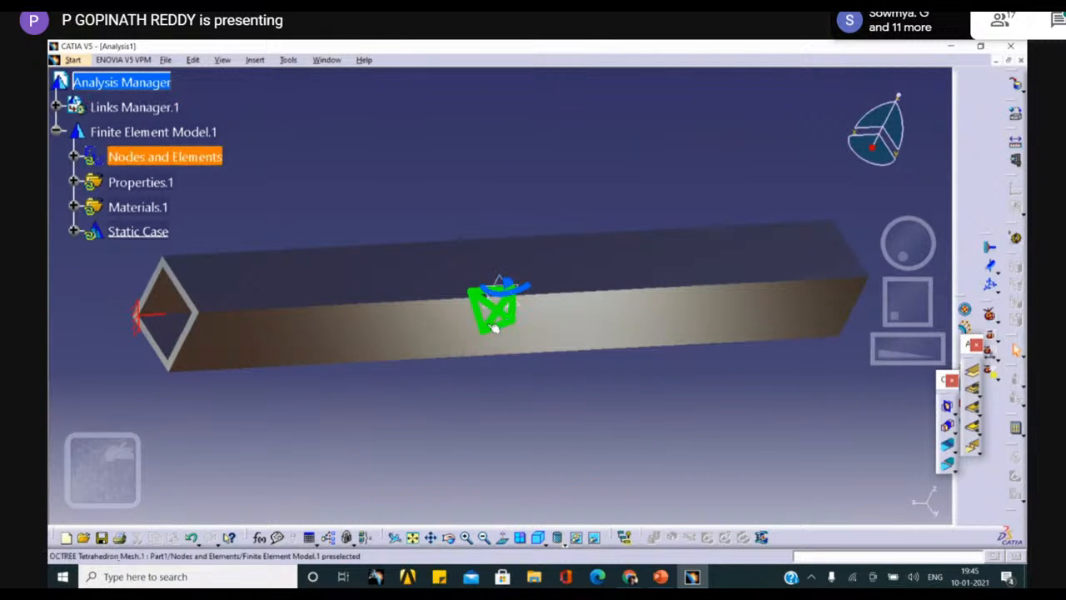
{"action": "double_click", "coordinate": [498, 320]}
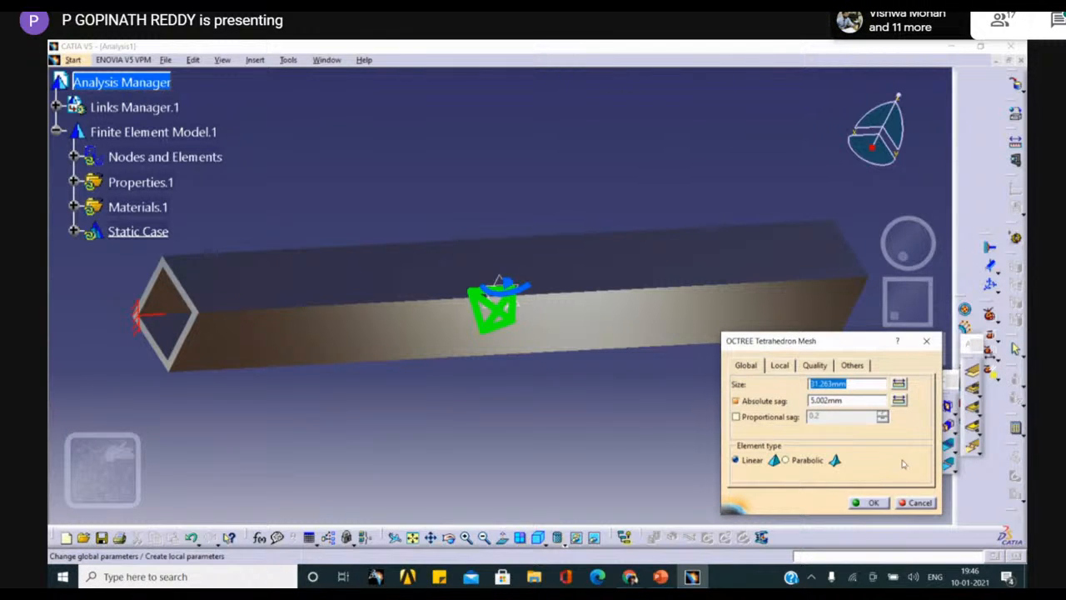
{"action": "key", "text": "BackSpace"}
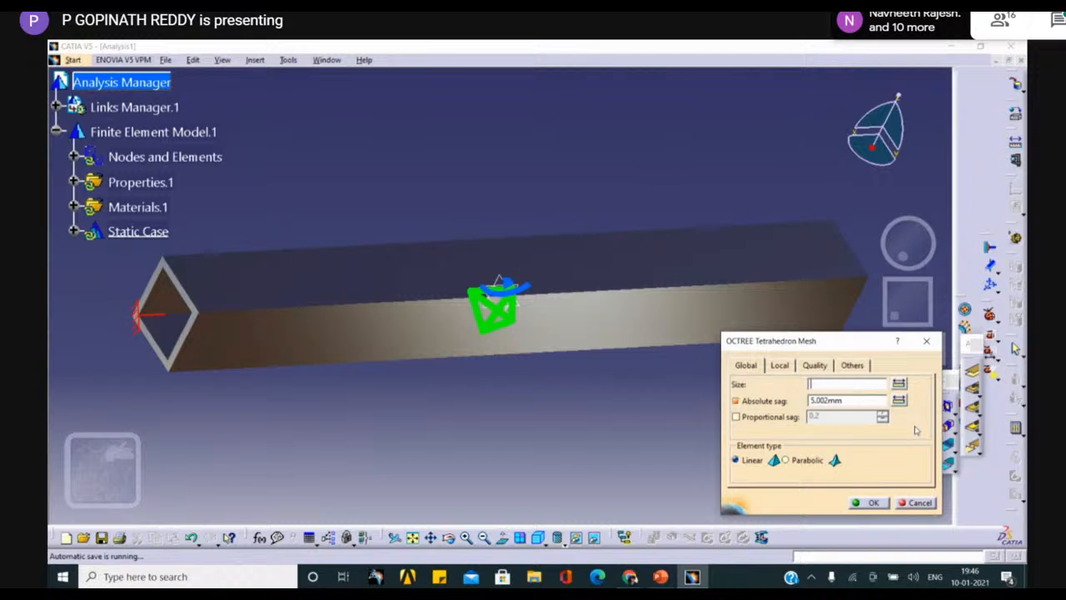
{"action": "type", "text": "5"}
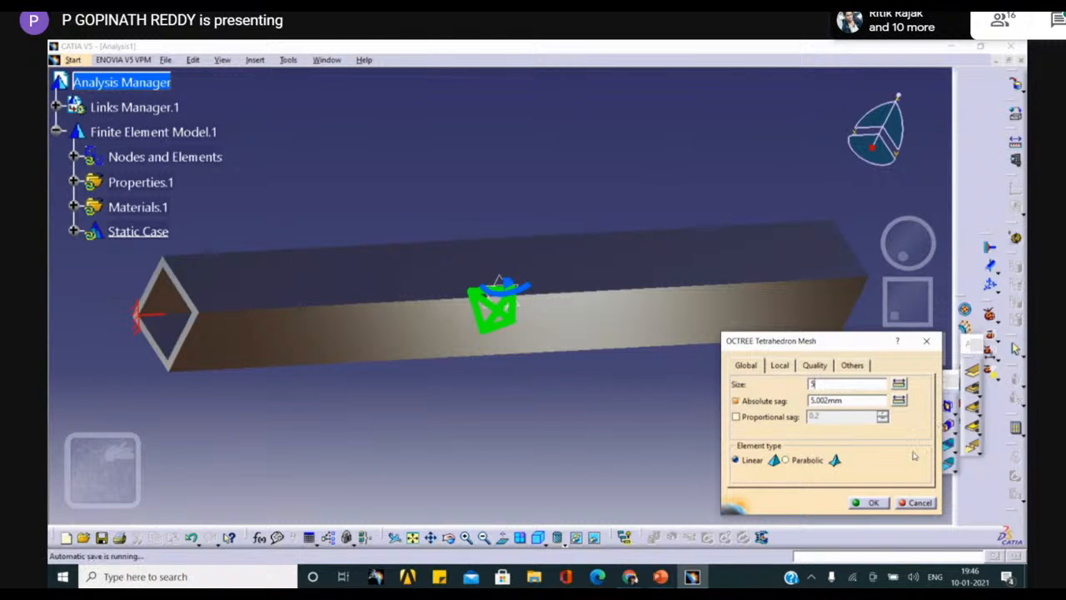
{"action": "key", "text": "BackSpace"}
{"action": "type", "text": "2.5"}
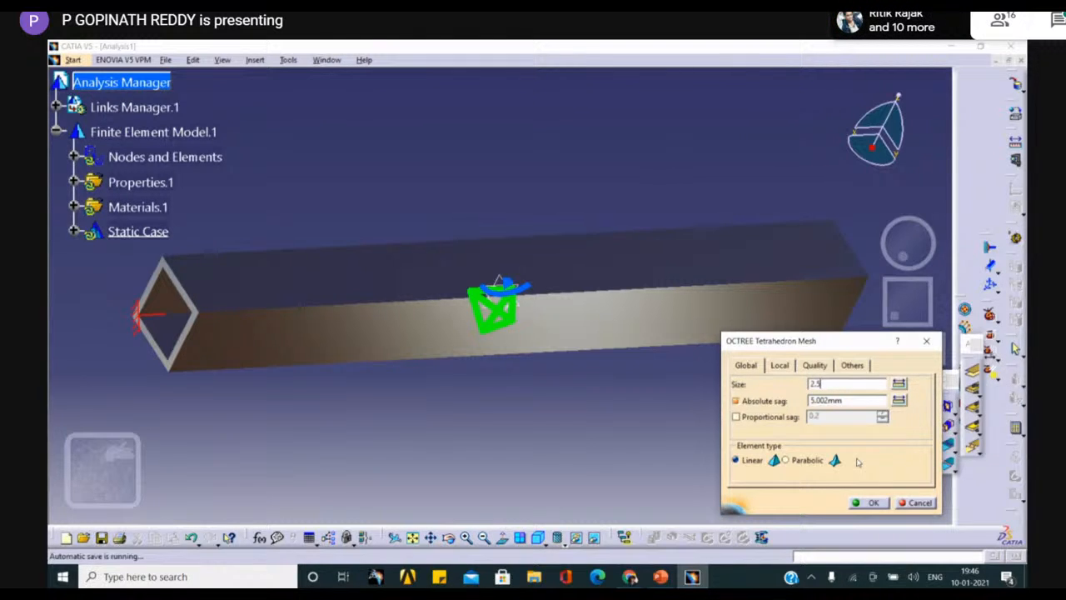
{"action": "left_click", "coordinate": [872, 503]}
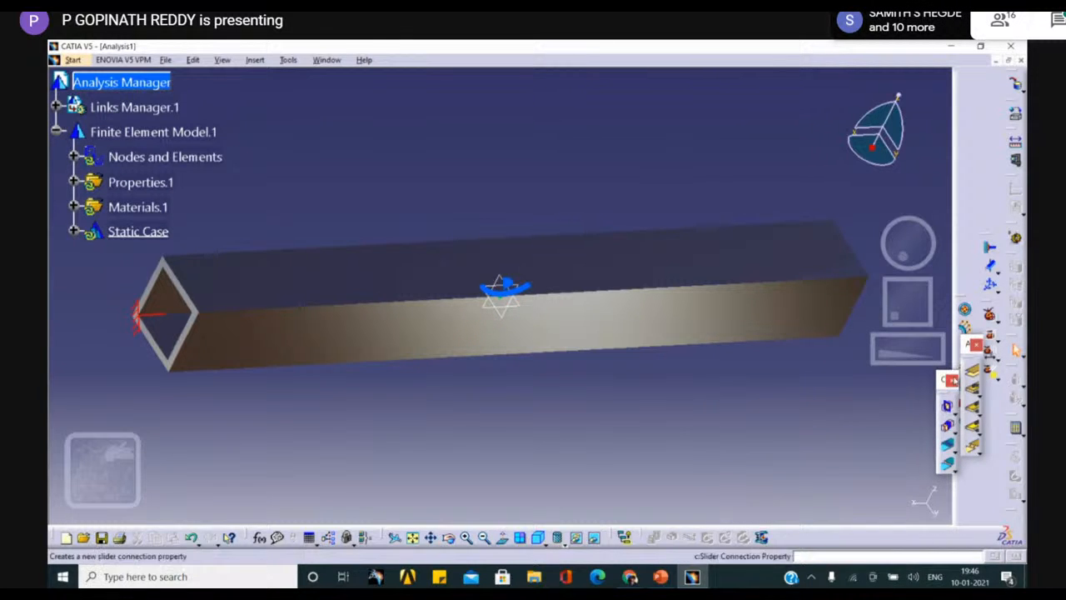
Step: Apply a distributed force of -10000 N in Z to the upper edge of the beam's free end
{"action": "left_click", "coordinate": [958, 327]}
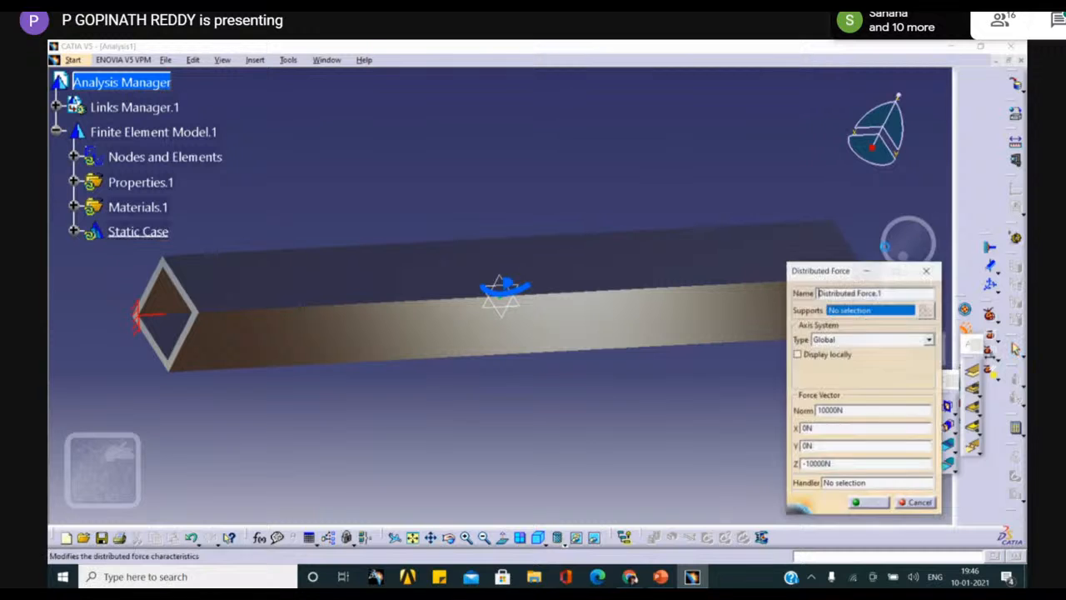
{"action": "middle_click_drag", "start_coordinate": [795, 250], "coordinate": [738, 200]}
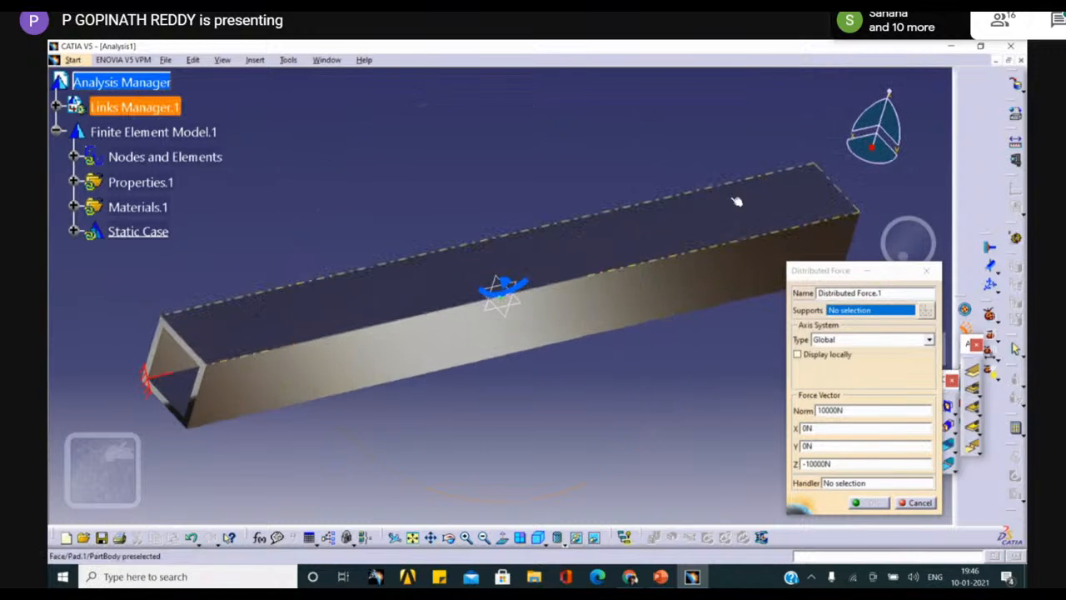
{"action": "left_click", "coordinate": [847, 198]}
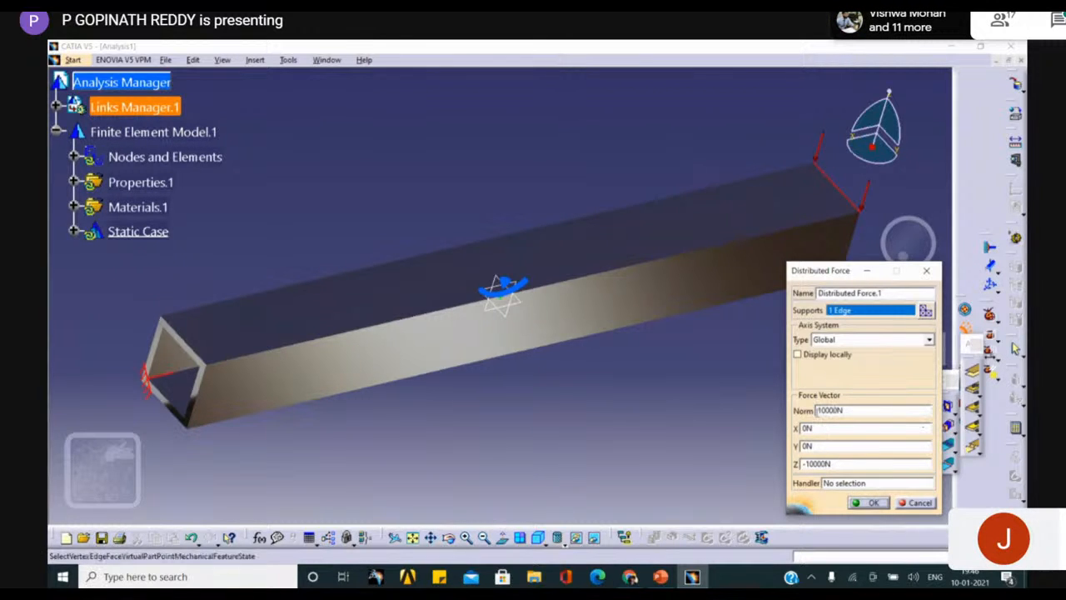
{"action": "left_click", "coordinate": [868, 502]}
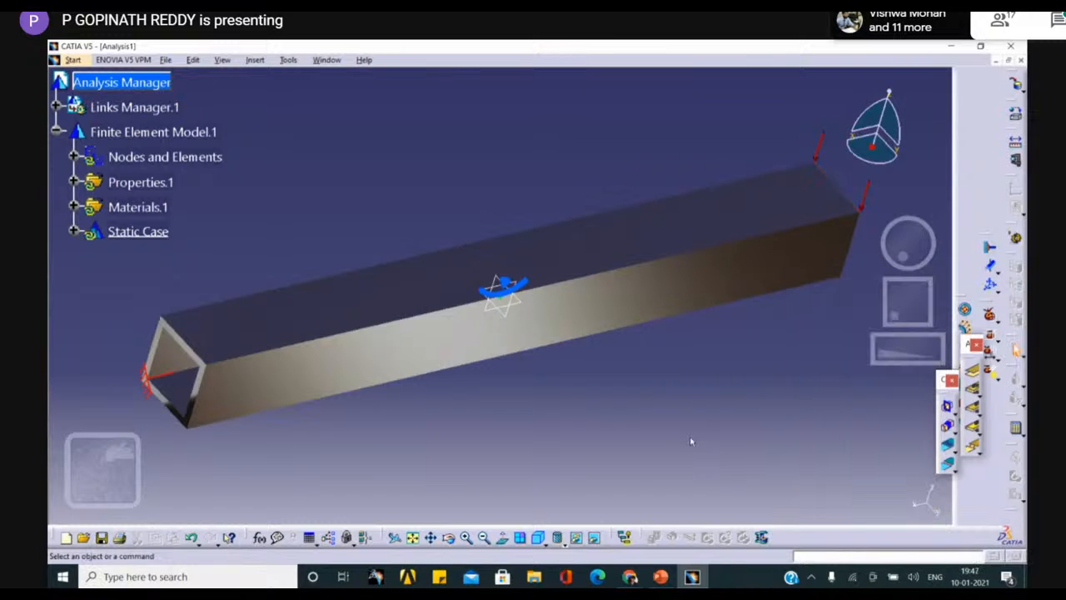
Step: Mesh and compute the beam's static case, accepting the computation resources estimate
{"action": "middle_click_drag", "start_coordinate": [657, 422], "coordinate": [590, 394]}
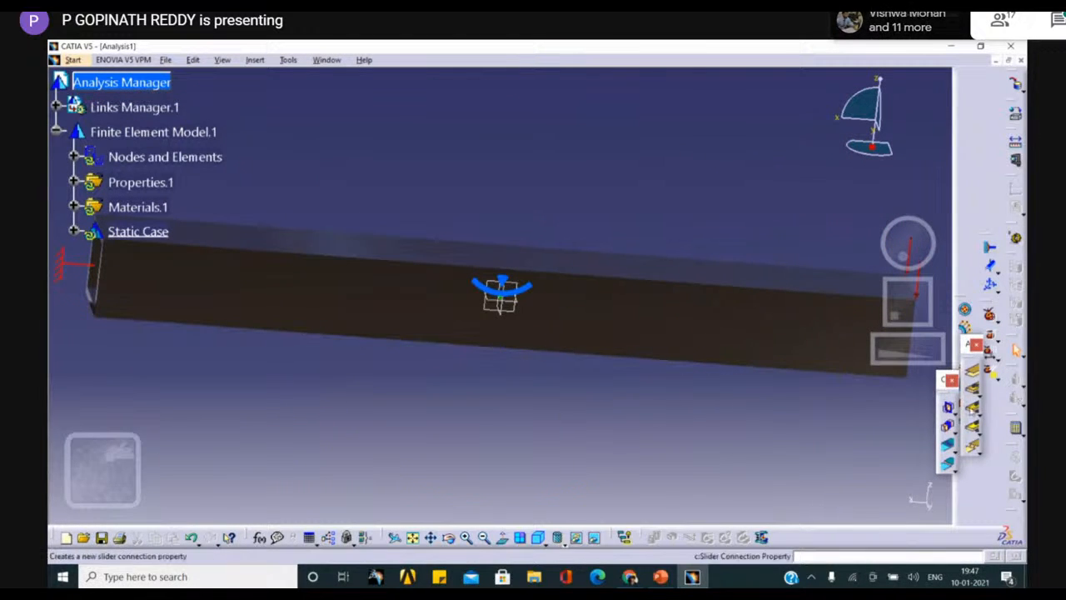
{"action": "middle_click_drag", "start_coordinate": [839, 408], "coordinate": [828, 372], "text": "ctrl"}
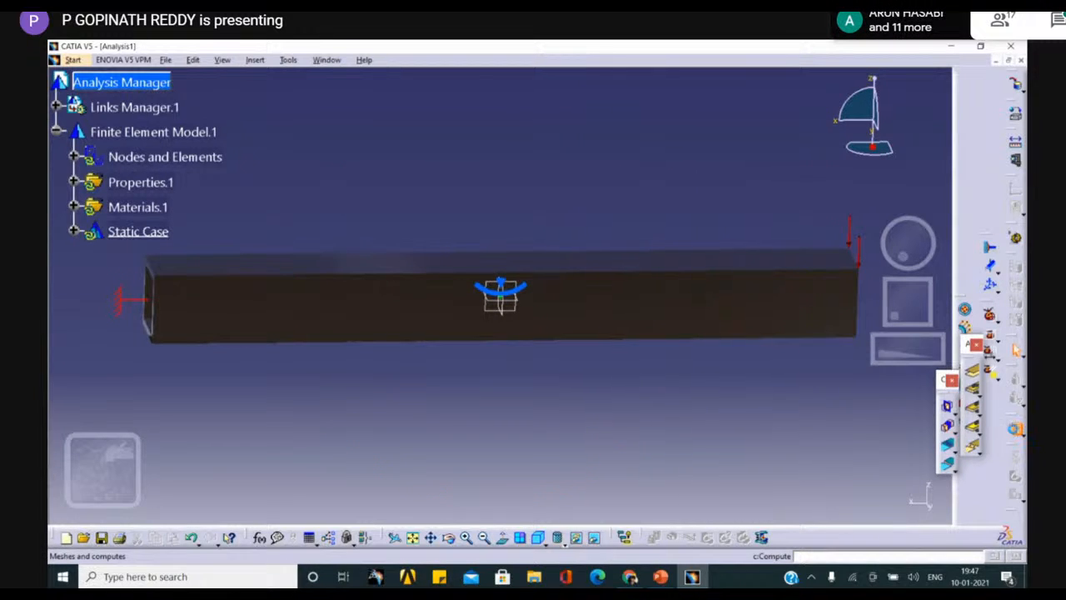
{"action": "left_click", "coordinate": [1017, 429]}
{"action": "left_click", "coordinate": [885, 506]}
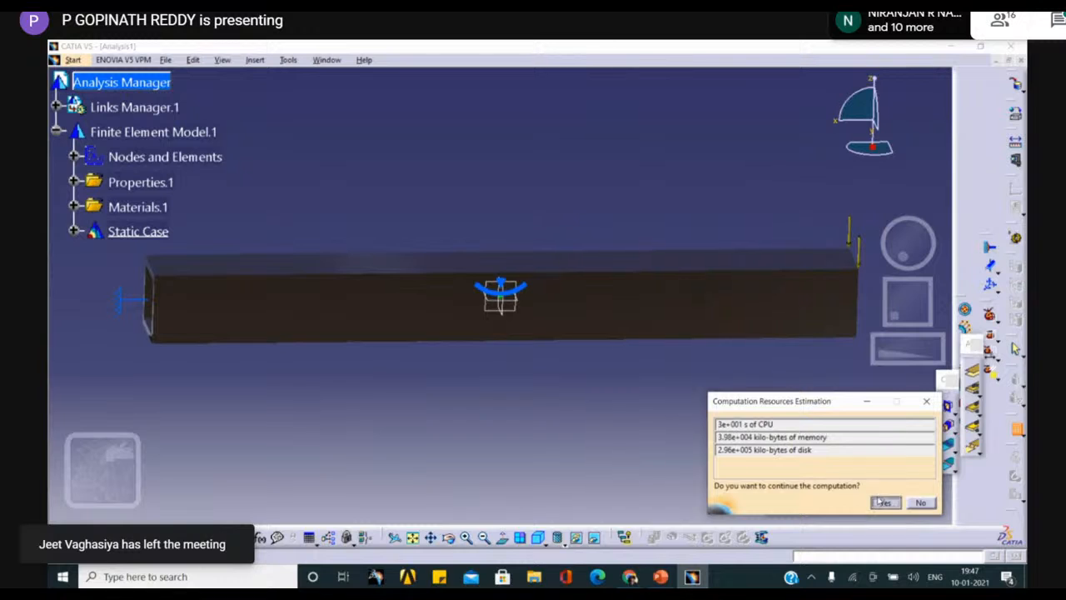
{"action": "left_click", "coordinate": [883, 502]}
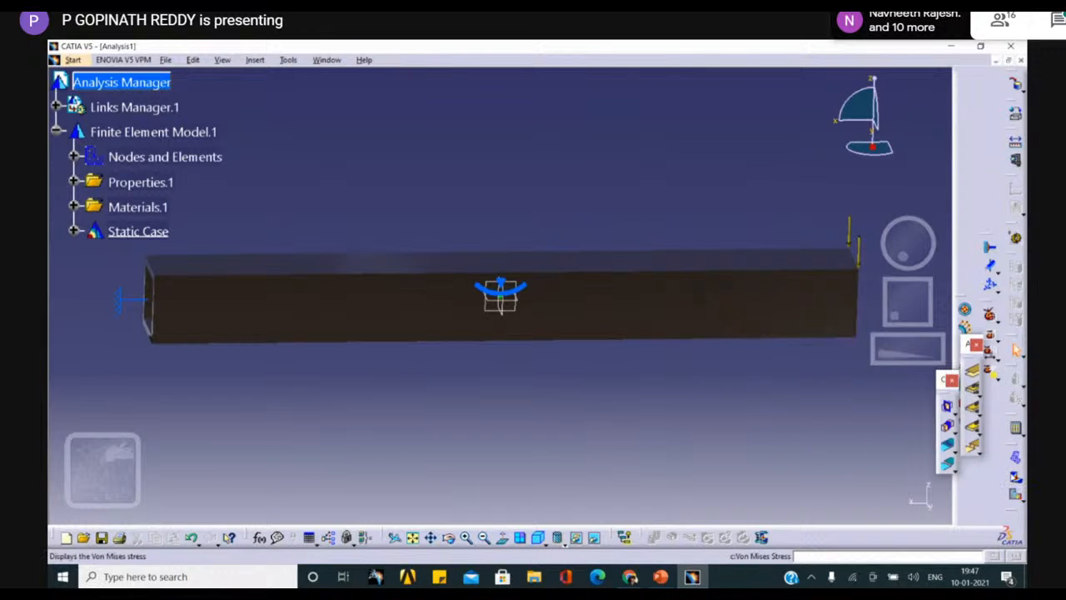
Step: Display the beam's deformed mesh, followed by its Von Mises stress distribution, and inspect the stress along the beam
{"action": "left_click", "coordinate": [1016, 457]}
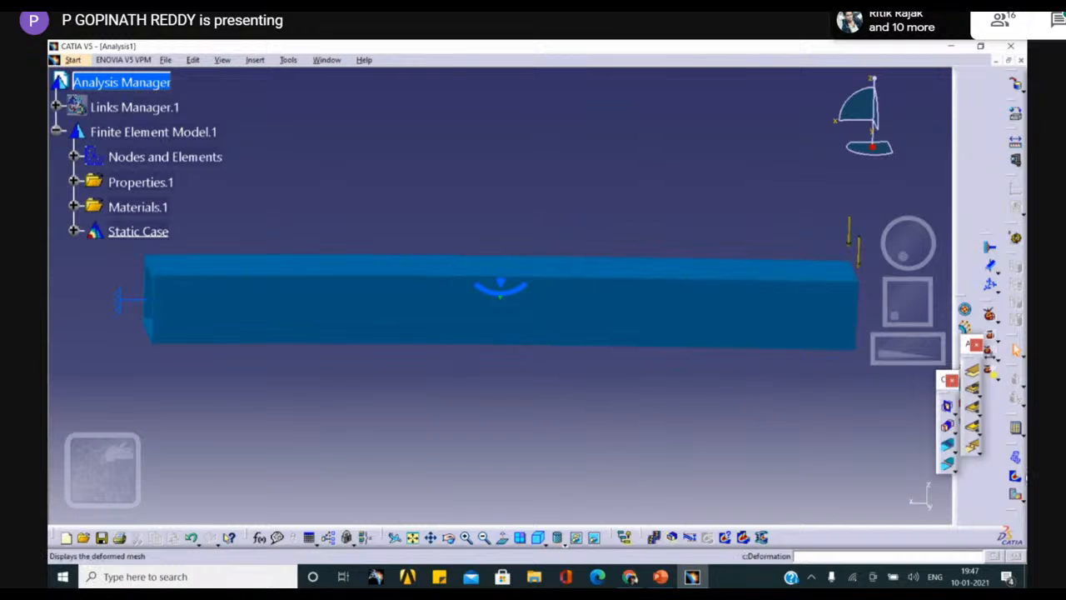
{"action": "left_click", "coordinate": [1016, 476]}
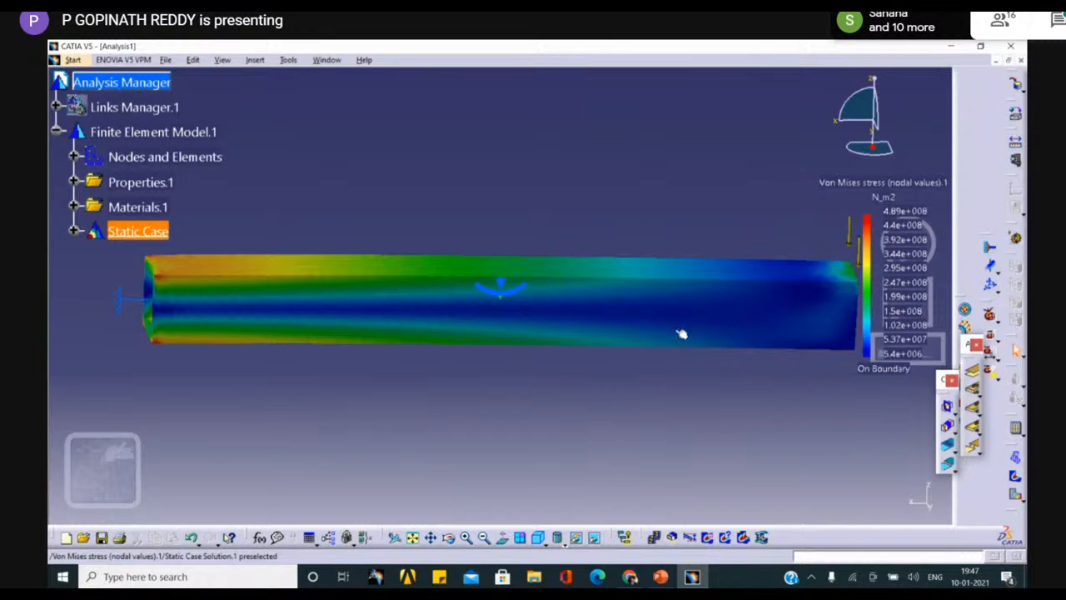
{"action": "mouse_move", "coordinate": [621, 318]}
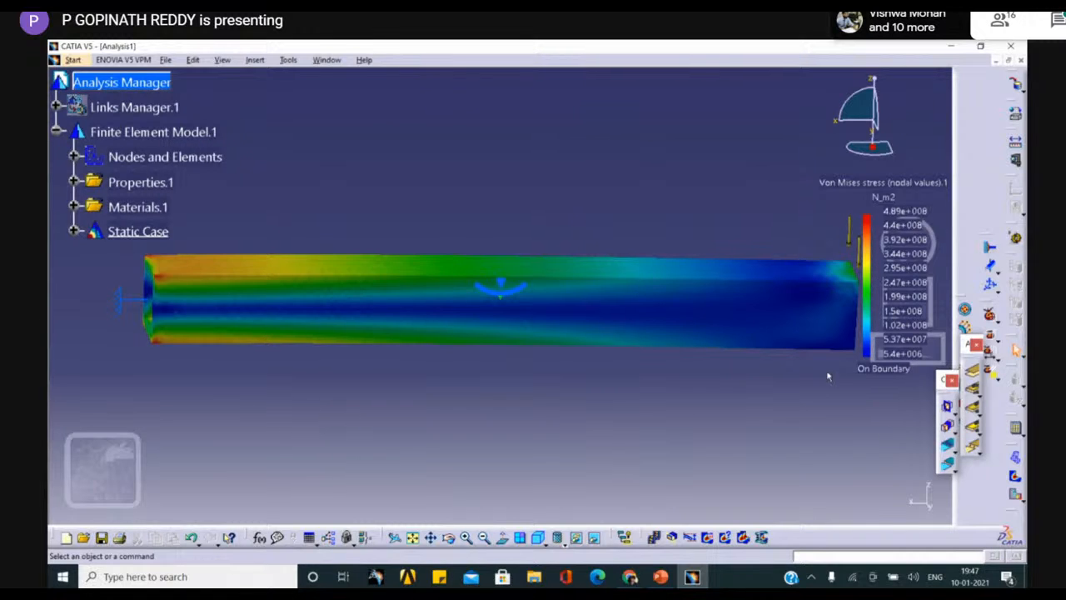
{"action": "middle_click_drag", "start_coordinate": [828, 376], "coordinate": [805, 460]}
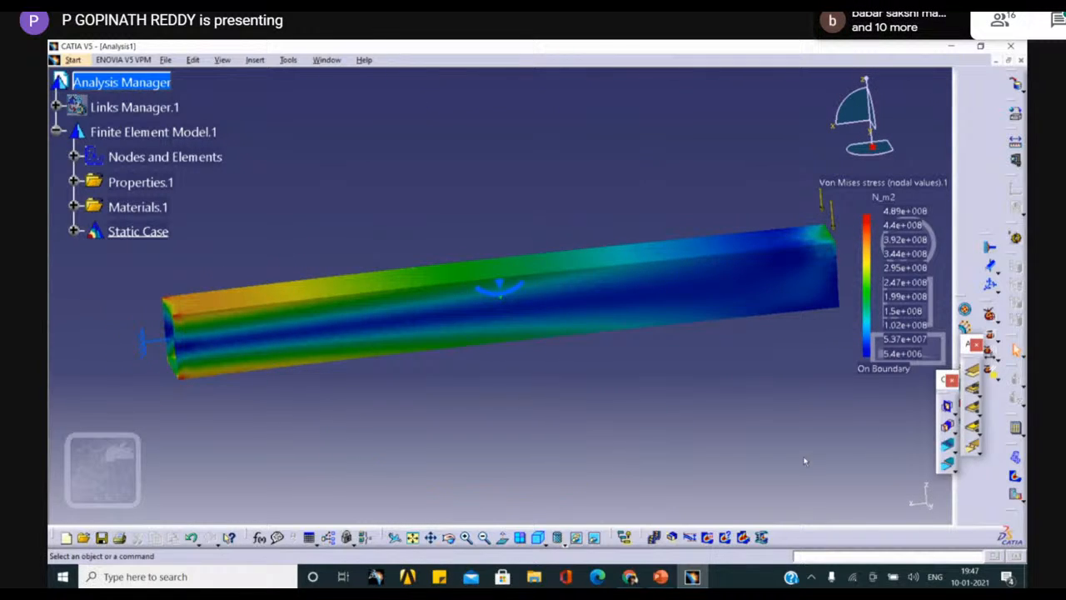
Step: Display the beam's translational displacement vectors and switch back to the deformed mesh
{"action": "left_click", "coordinate": [1013, 497]}
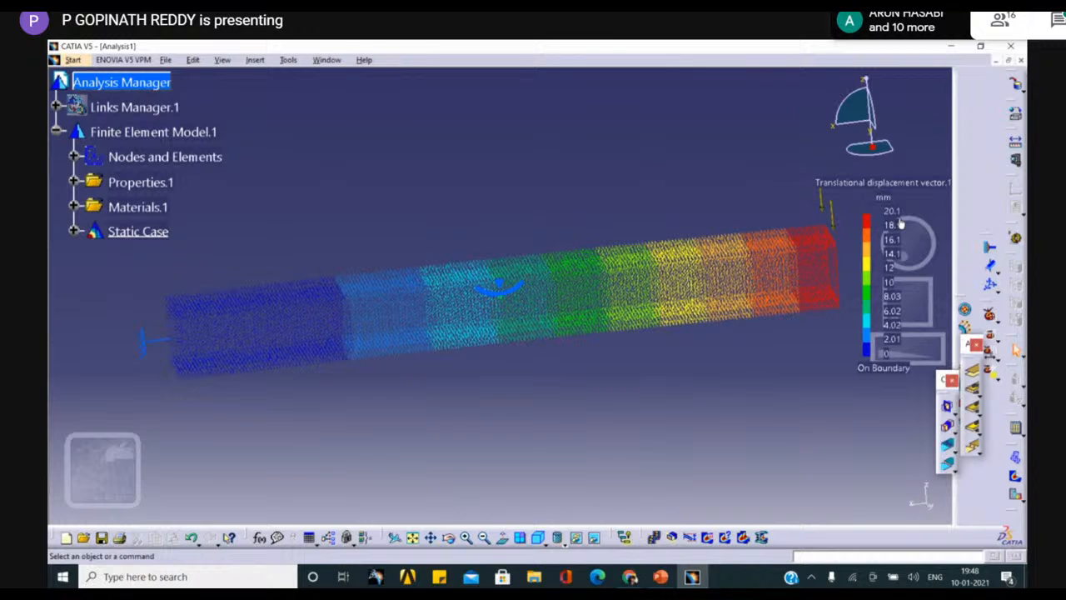
{"action": "left_click", "coordinate": [1017, 456]}
{"action": "mouse_move", "coordinate": [757, 347]}
{"action": "middle_mouse_down", "text": "ctrl"}
{"action": "mouse_move", "coordinate": [744, 383]}
{"action": "mouse_move", "coordinate": [730, 319]}
{"action": "mouse_move", "coordinate": [743, 346]}
{"action": "middle_mouse_up", "text": "ctrl"}
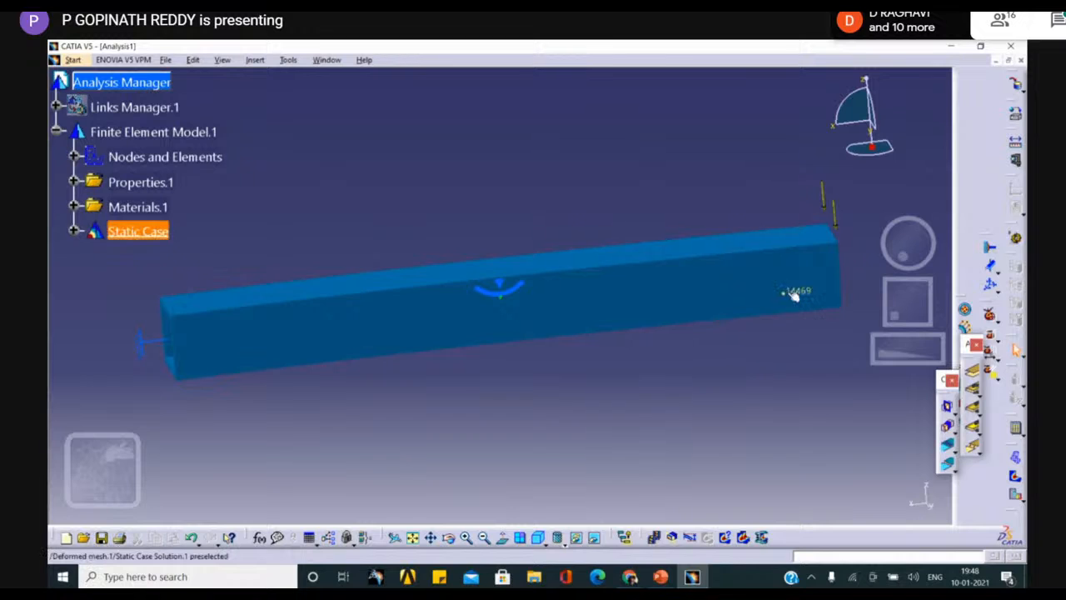
Step: Close the Analysis1 document without saving its changes
{"action": "left_click", "coordinate": [1021, 63]}
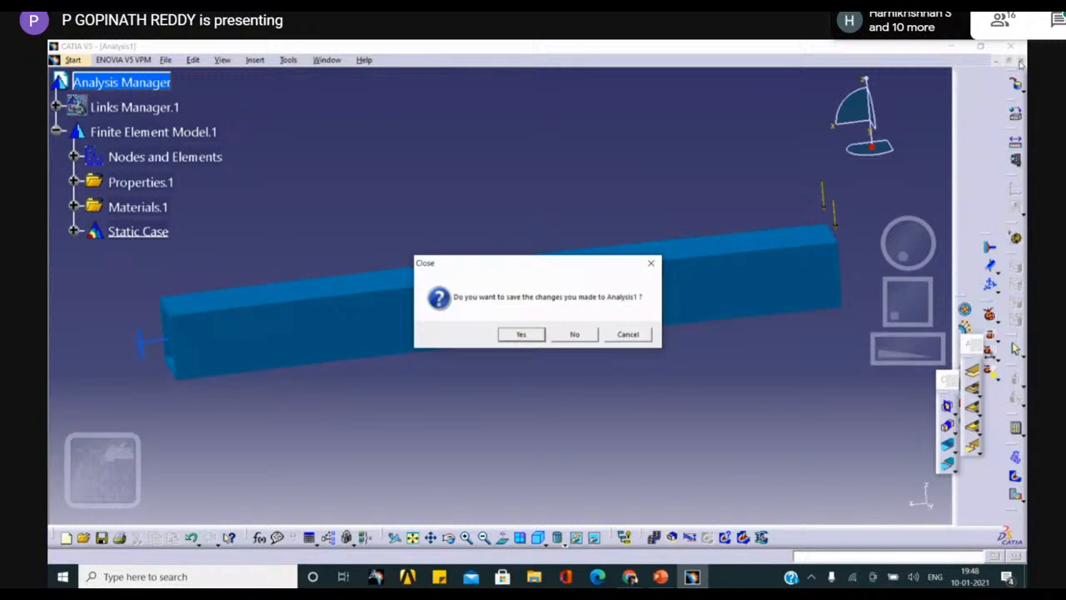
{"action": "left_click", "coordinate": [574, 334]}
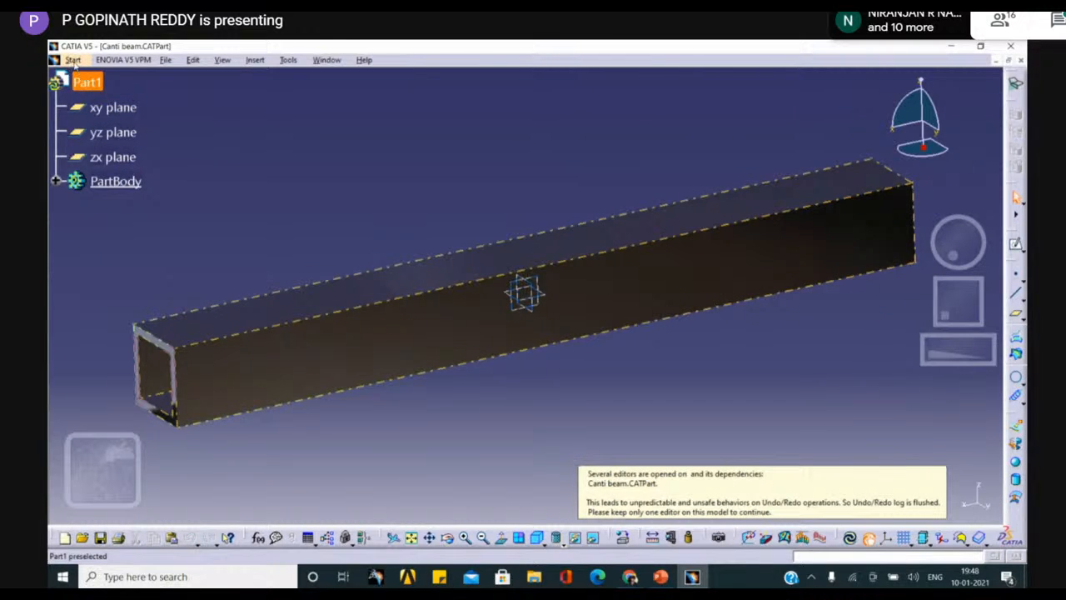
Step: Look through the available Machining workbenches, such as Lathe Machining and Prismatic Machining, without opening one
{"action": "left_click", "coordinate": [73, 61]}
{"action": "mouse_move", "coordinate": [174, 199]}
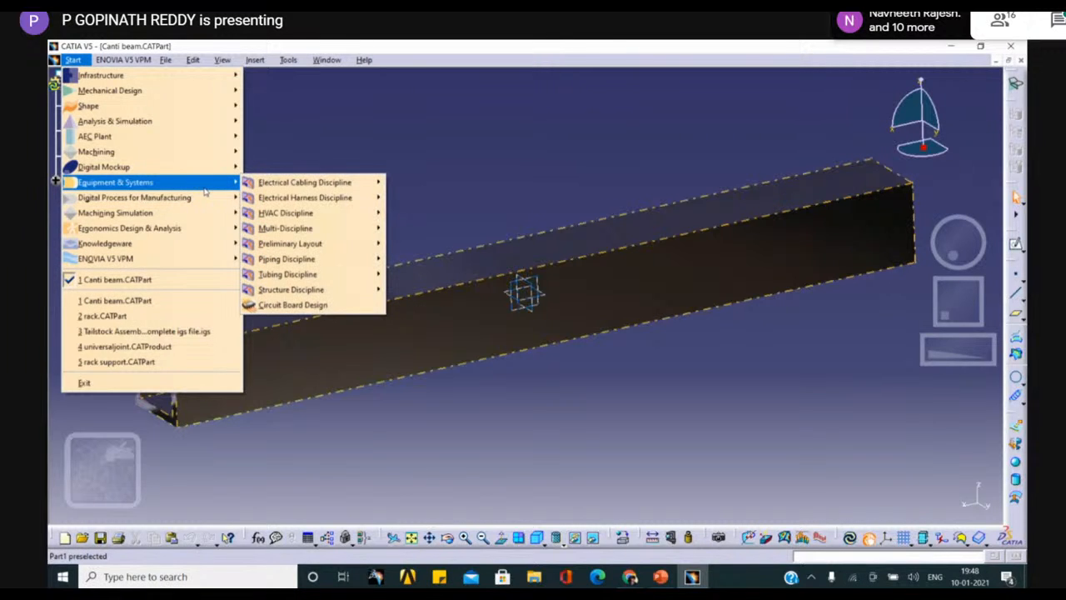
{"action": "mouse_move", "coordinate": [205, 158]}
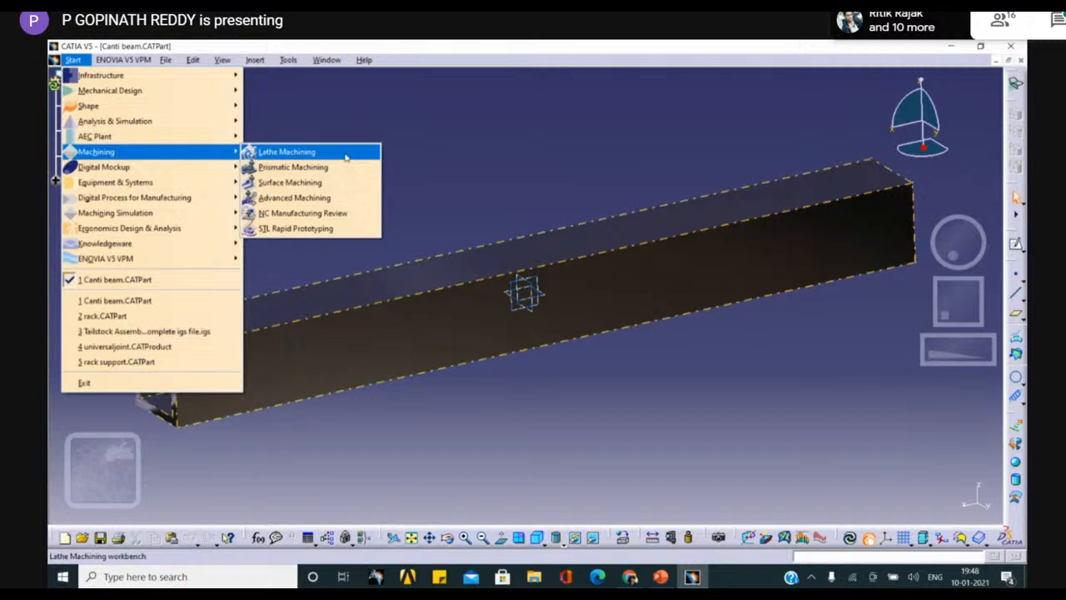
{"action": "left_click", "coordinate": [454, 155]}
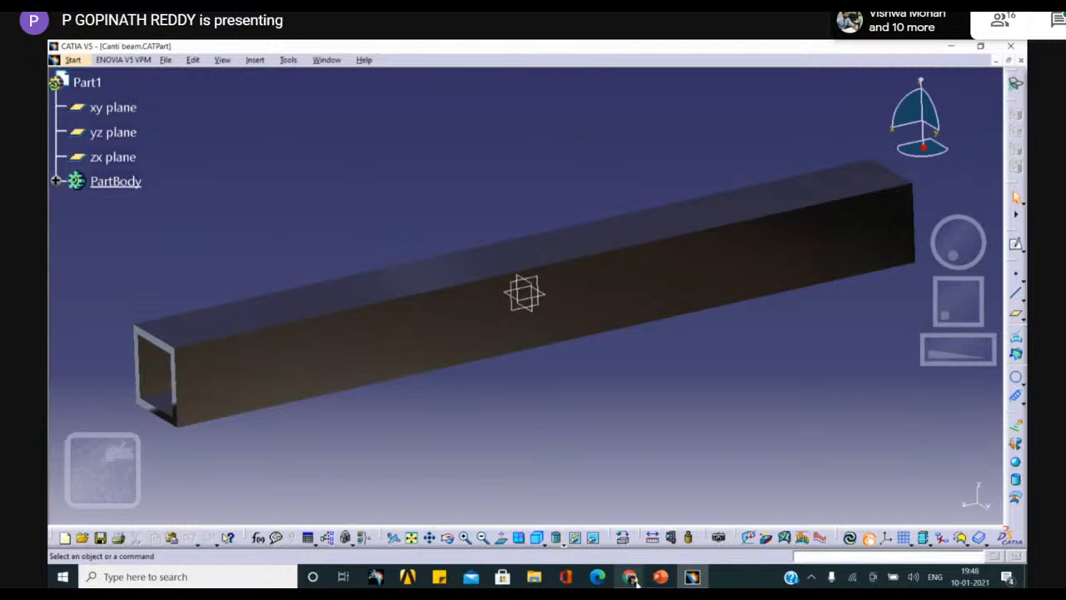
Step: Close the Canti beam part document
{"action": "mouse_move", "coordinate": [635, 581]}
{"action": "mouse_move", "coordinate": [575, 378]}
{"action": "middle_mouse_down"}
{"action": "mouse_move", "coordinate": [575, 367]}
{"action": "mouse_move", "coordinate": [573, 394]}
{"action": "middle_mouse_up"}
{"action": "middle_click_drag", "start_coordinate": [628, 351], "coordinate": [604, 355]}
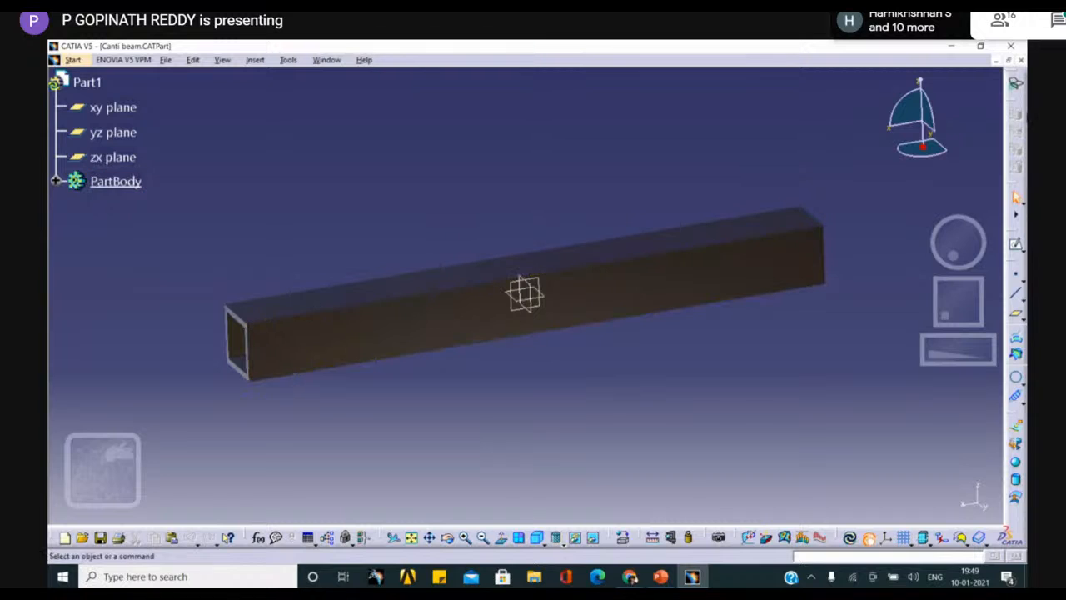
{"action": "left_click", "coordinate": [1020, 61]}
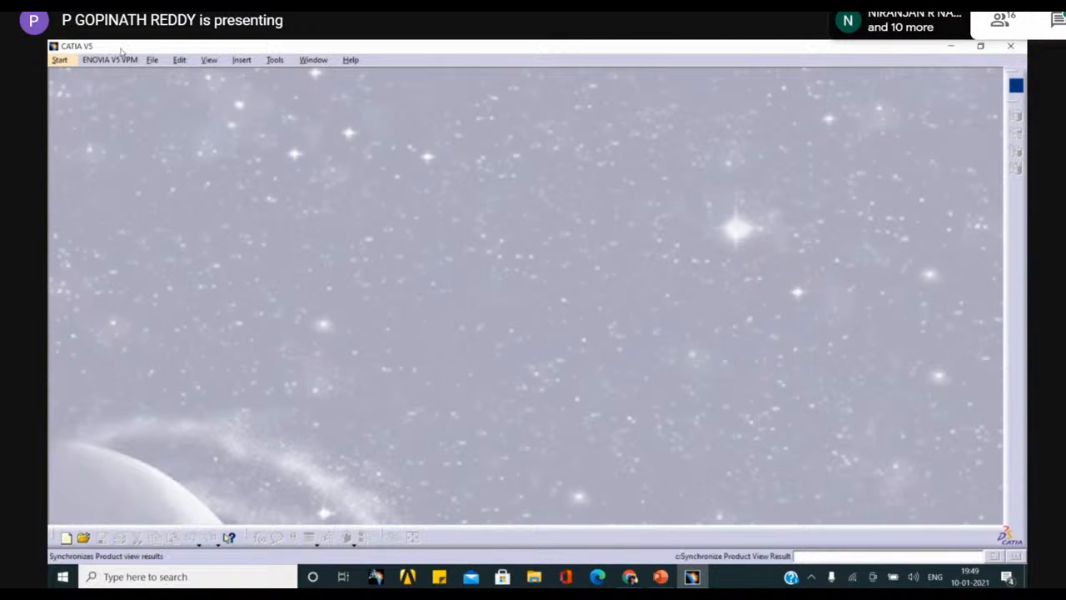
Step: Open the file "Tailstock Assembly complete igs file.igs" from the Desktop
{"action": "left_click", "coordinate": [59, 59]}
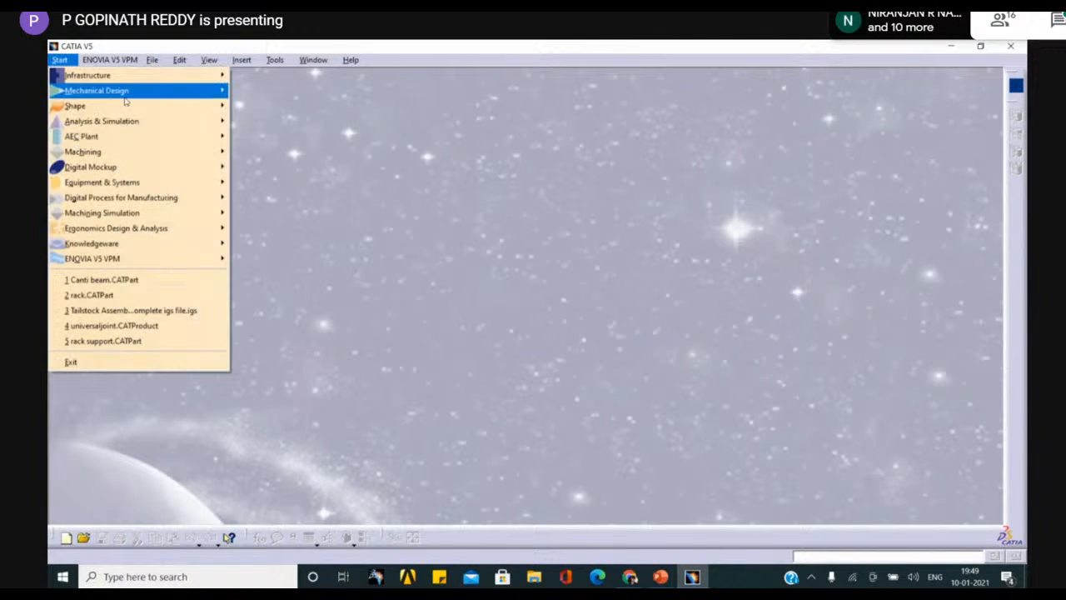
{"action": "left_click", "coordinate": [151, 60]}
{"action": "left_click", "coordinate": [151, 60]}
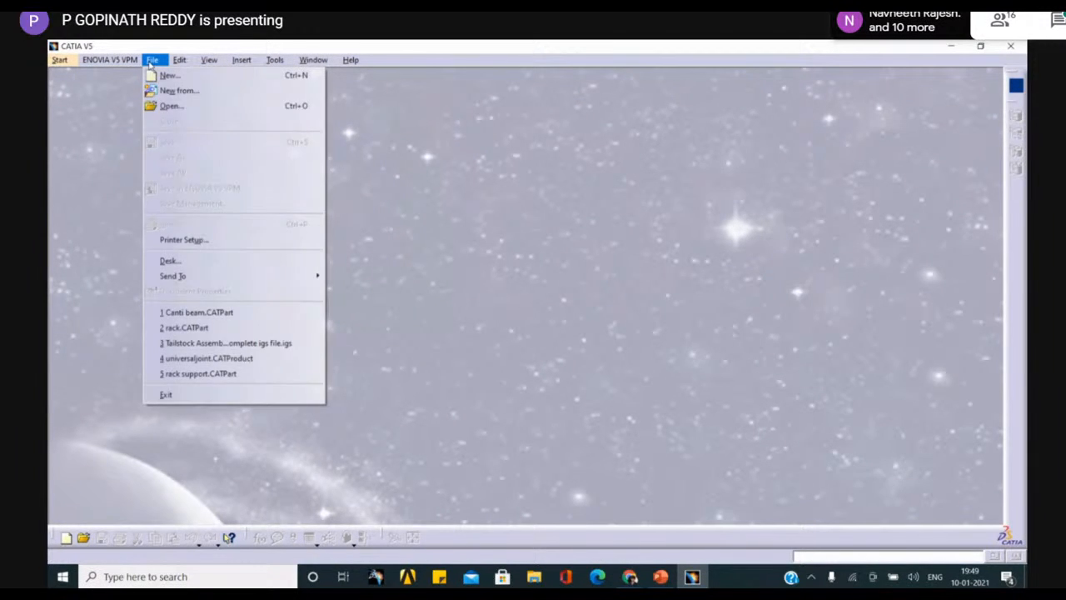
{"action": "left_click", "coordinate": [190, 105]}
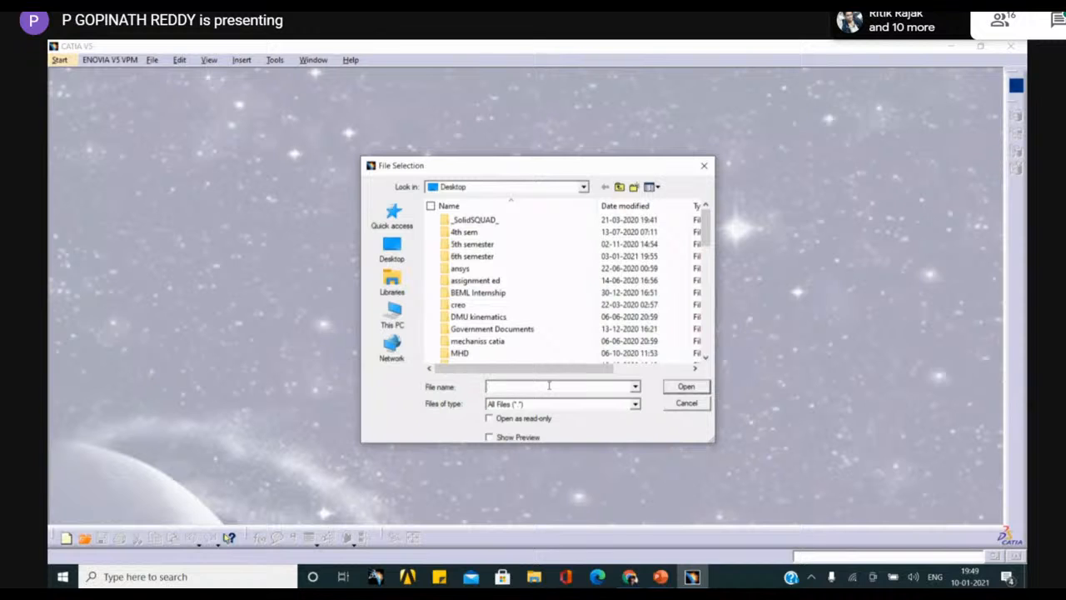
{"action": "scroll", "coordinate": [556, 337], "scroll_direction": "down", "scroll_amount": 10}
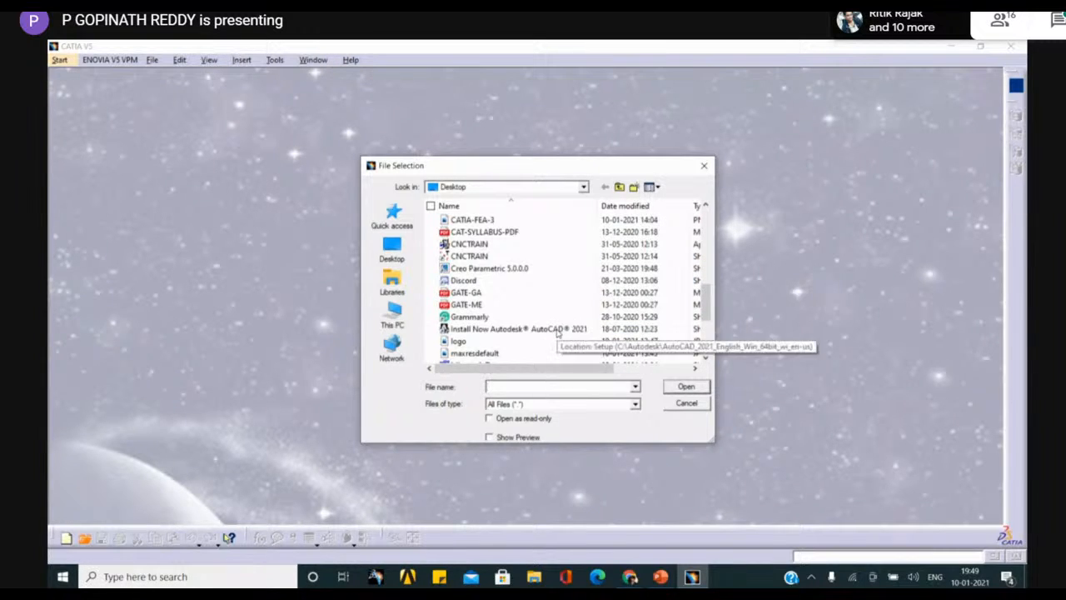
{"action": "left_click", "coordinate": [537, 317]}
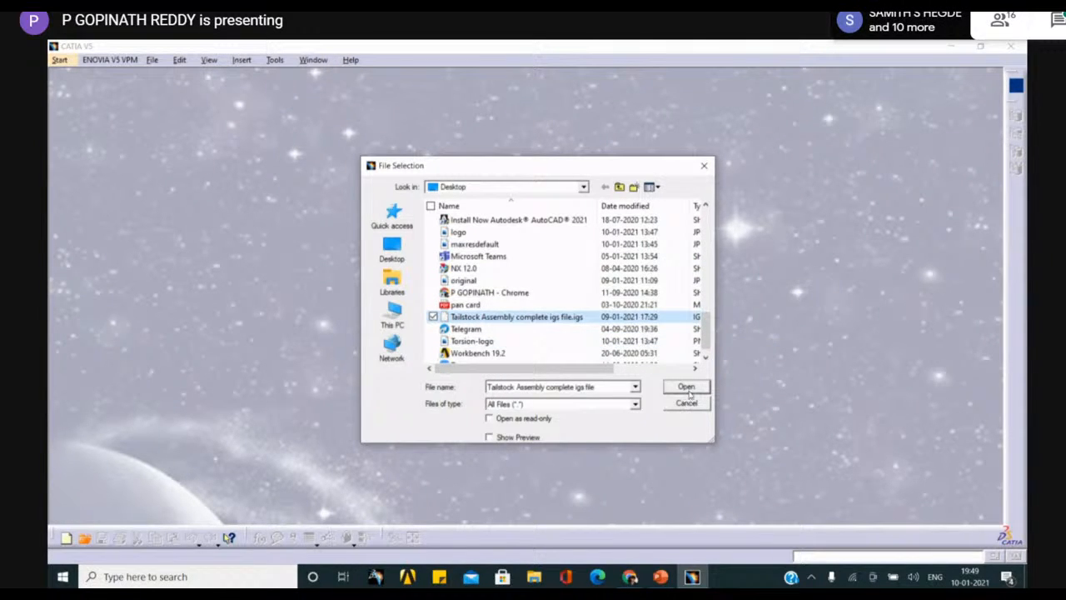
{"action": "left_click", "coordinate": [687, 389]}
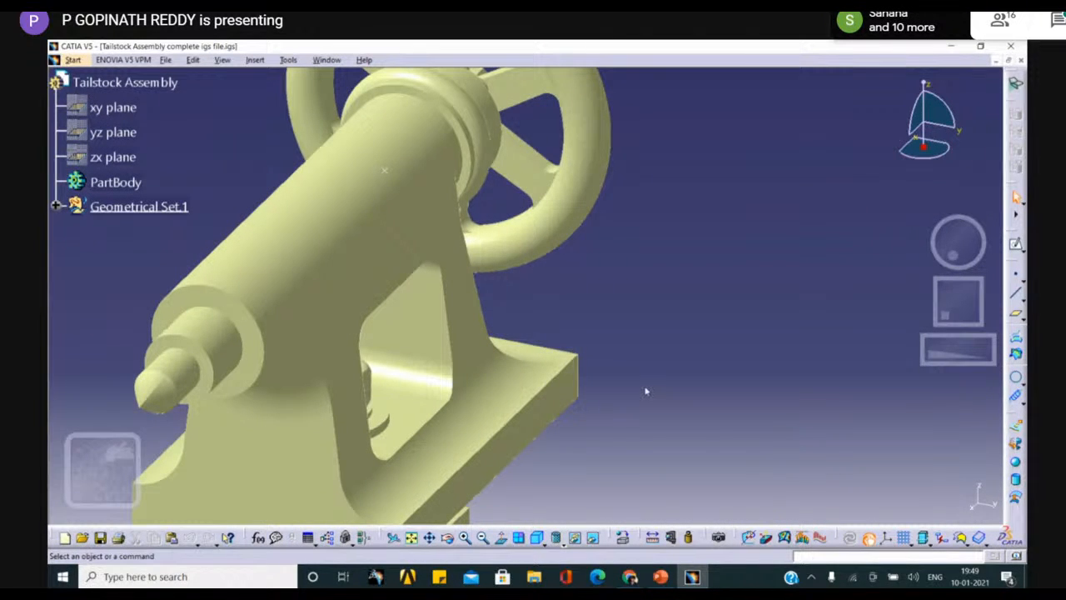
Step: Examine the imported tailstock model and the PartBody surfaces inside Geometrical Set.1, leaving the set collapsed
{"action": "middle_click_drag", "start_coordinate": [683, 316], "coordinate": [624, 300]}
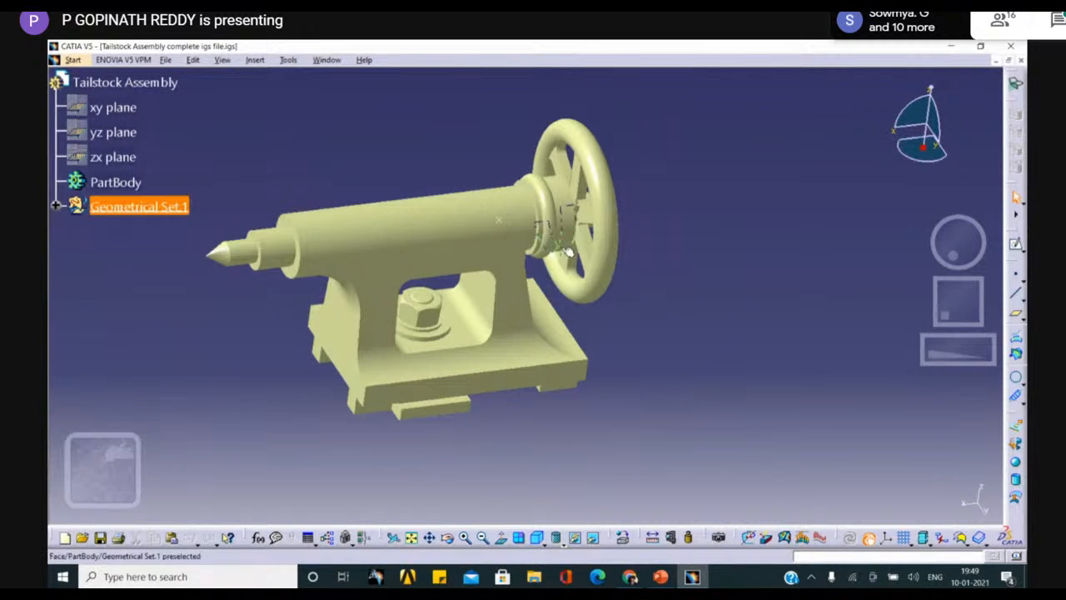
{"action": "middle_click_drag", "start_coordinate": [509, 171], "coordinate": [486, 109]}
{"action": "middle_click_drag", "start_coordinate": [385, 353], "coordinate": [425, 397]}
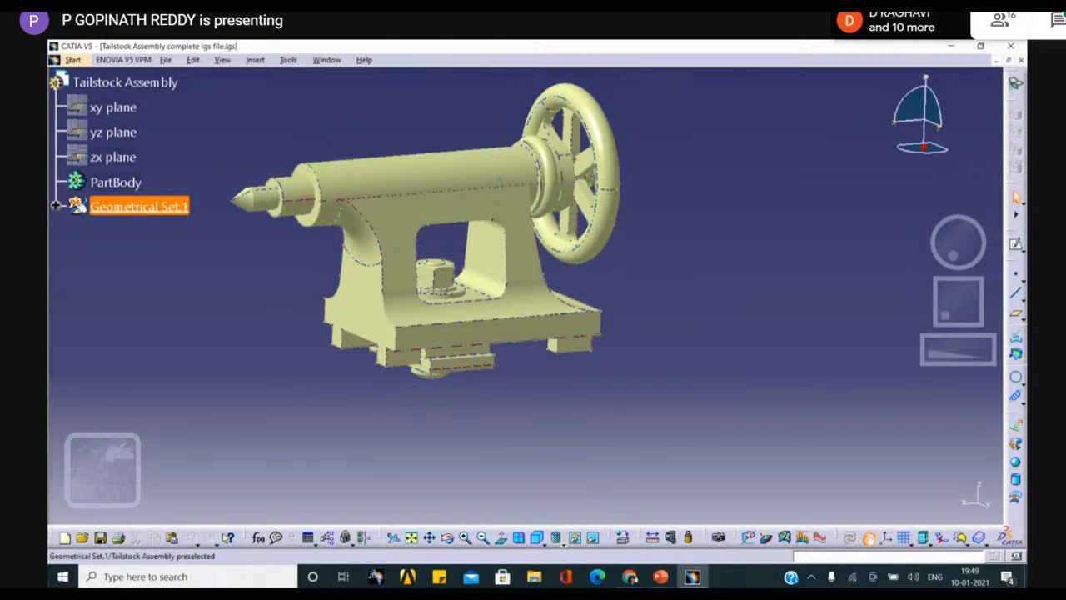
{"action": "left_click", "coordinate": [57, 205]}
{"action": "scroll", "coordinate": [157, 315], "scroll_direction": "down", "scroll_amount": 4}
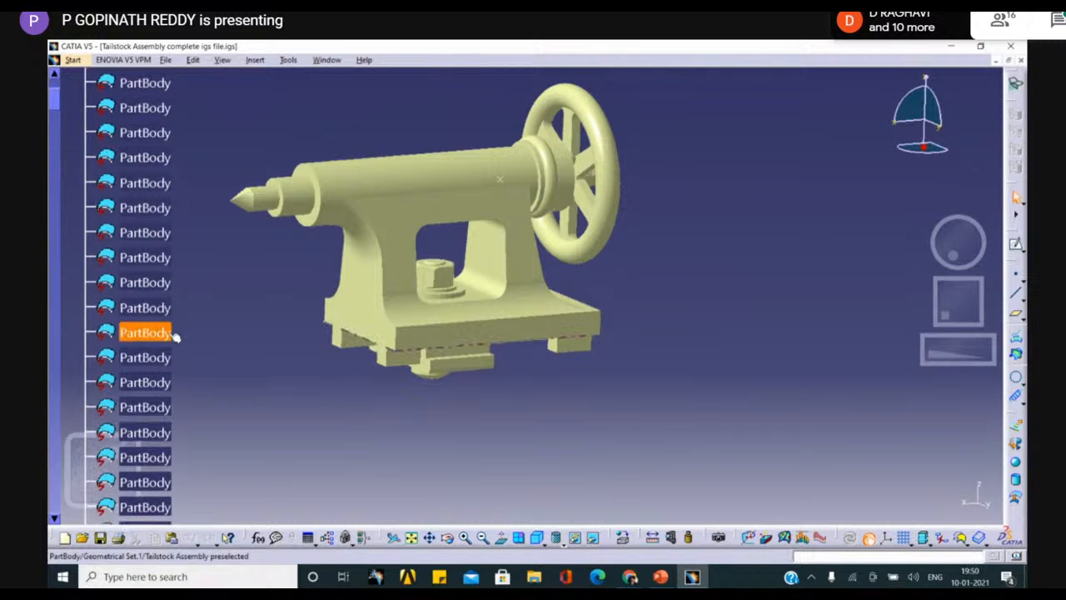
{"action": "scroll", "coordinate": [166, 341], "scroll_direction": "up", "scroll_amount": 8}
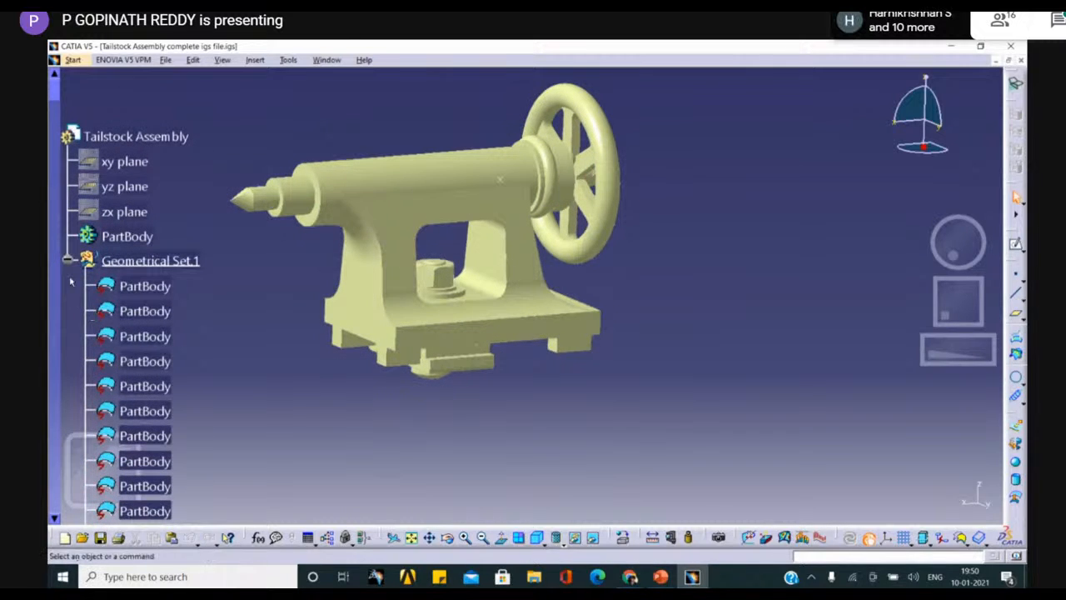
{"action": "left_click", "coordinate": [68, 260]}
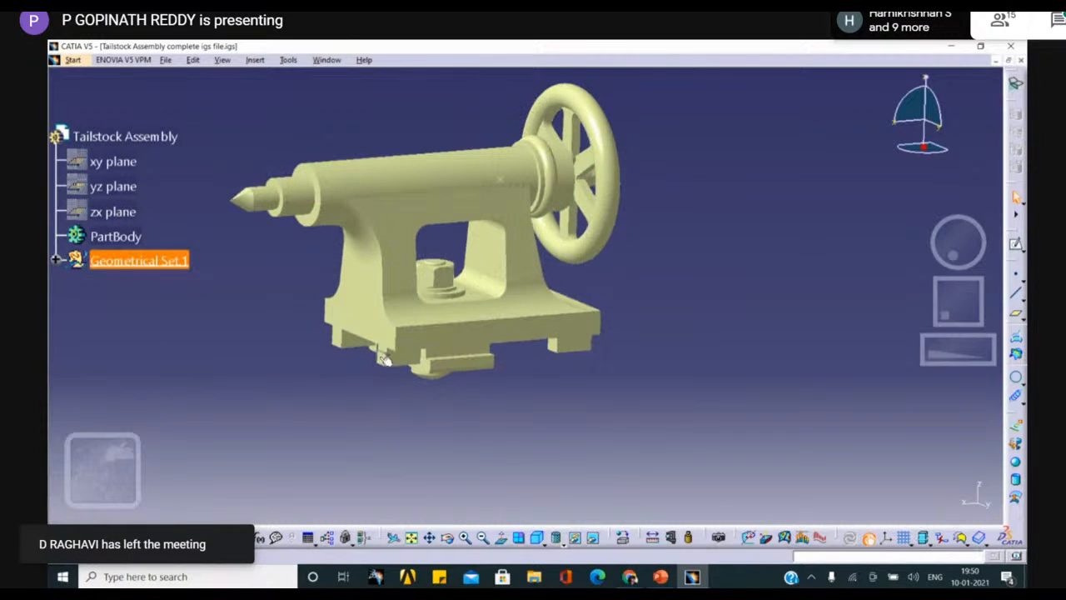
Step: Examine the tailstock's spindle, base, clamping bolt and handwheel from several angles
{"action": "middle_click_drag", "start_coordinate": [267, 355], "coordinate": [433, 300]}
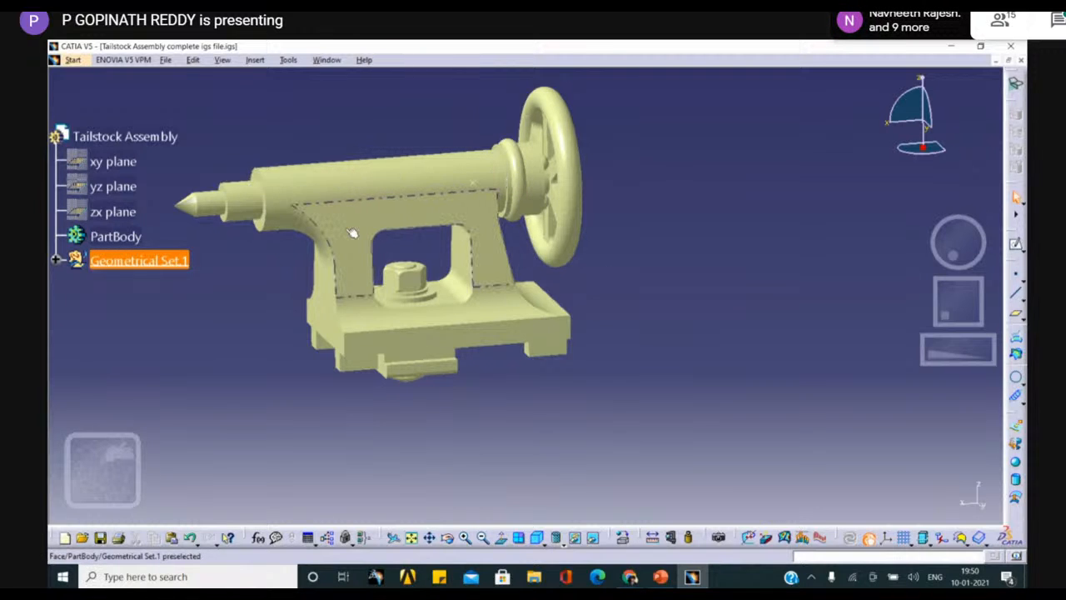
{"action": "middle_click_drag", "start_coordinate": [603, 254], "coordinate": [737, 306]}
{"action": "middle_click_drag", "start_coordinate": [569, 320], "coordinate": [571, 267], "text": "ctrl"}
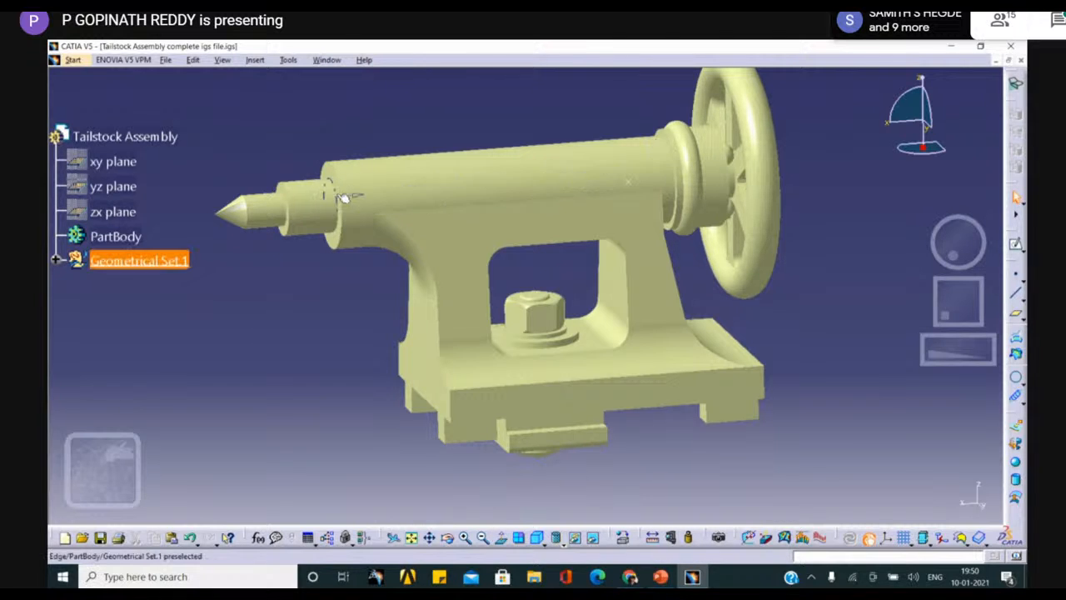
{"action": "middle_click_drag", "start_coordinate": [441, 127], "coordinate": [466, 163], "text": "ctrl"}
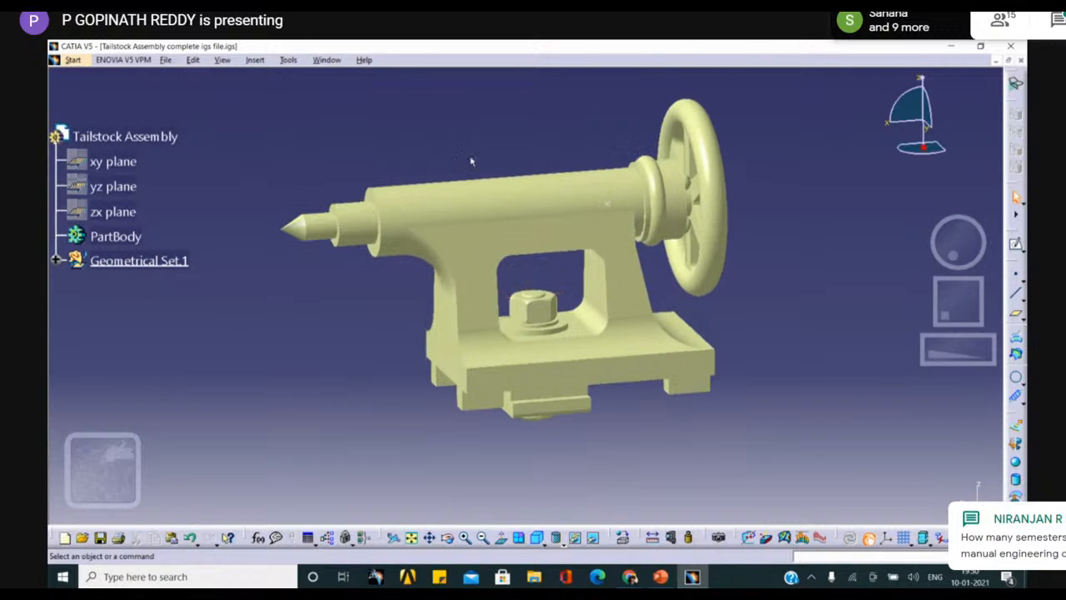
{"action": "mouse_move", "coordinate": [562, 132]}
{"action": "middle_mouse_down"}
{"action": "mouse_move", "coordinate": [529, 141]}
{"action": "mouse_move", "coordinate": [575, 139]}
{"action": "middle_mouse_up"}
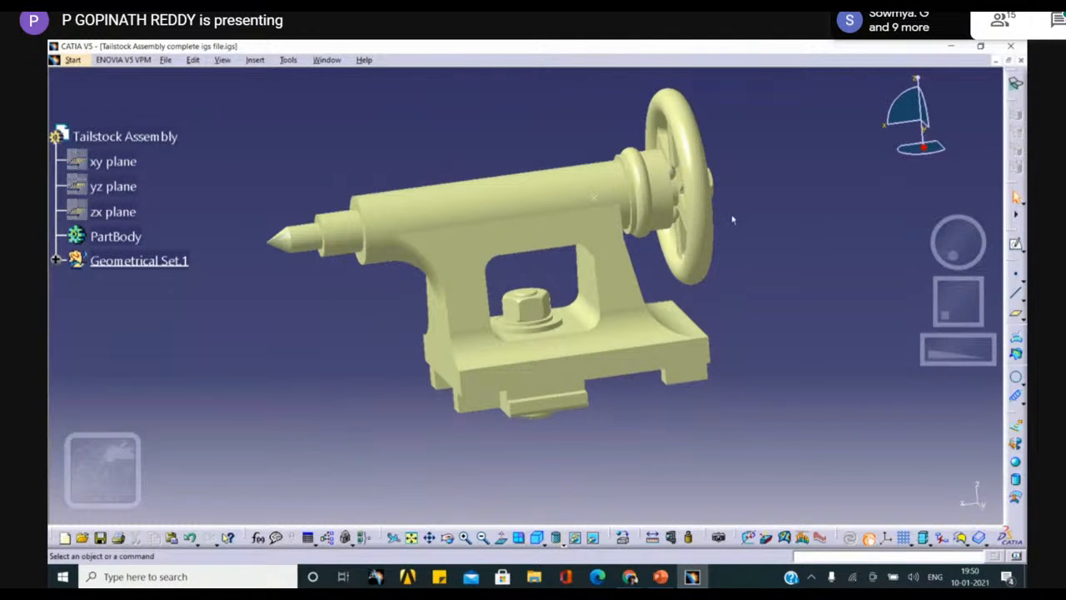
{"action": "middle_click_drag", "start_coordinate": [733, 221], "coordinate": [707, 216]}
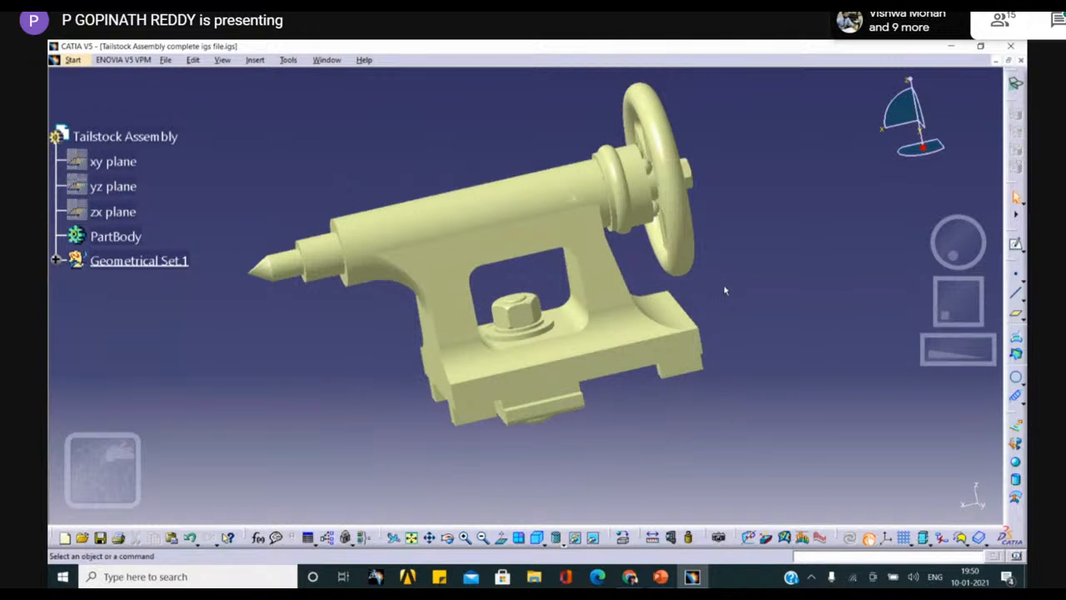
{"action": "middle_click_drag", "start_coordinate": [723, 295], "coordinate": [689, 314]}
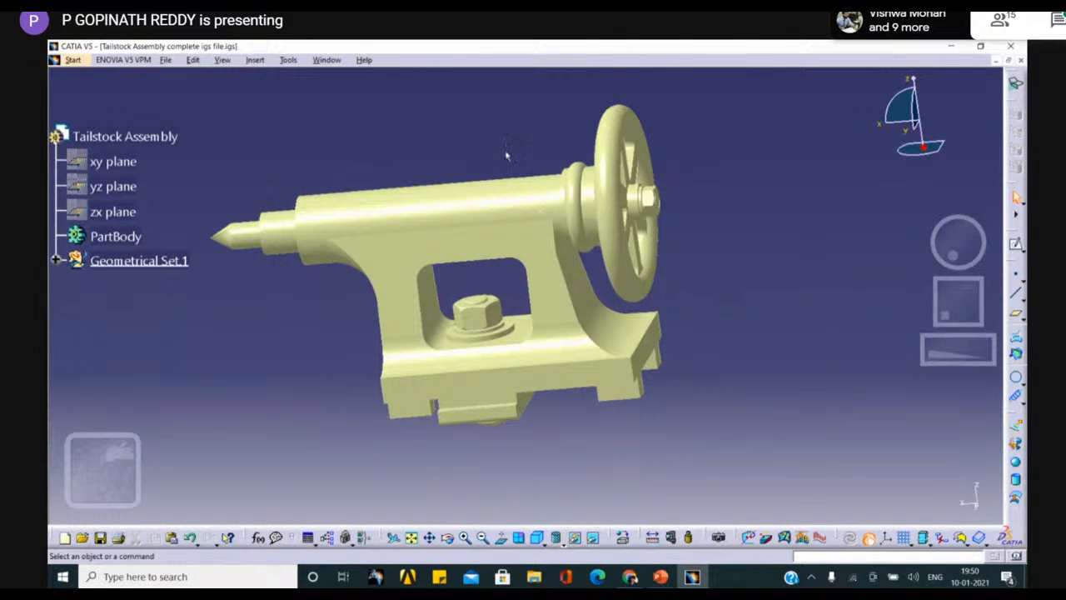
{"action": "middle_click_drag", "start_coordinate": [507, 155], "coordinate": [524, 142]}
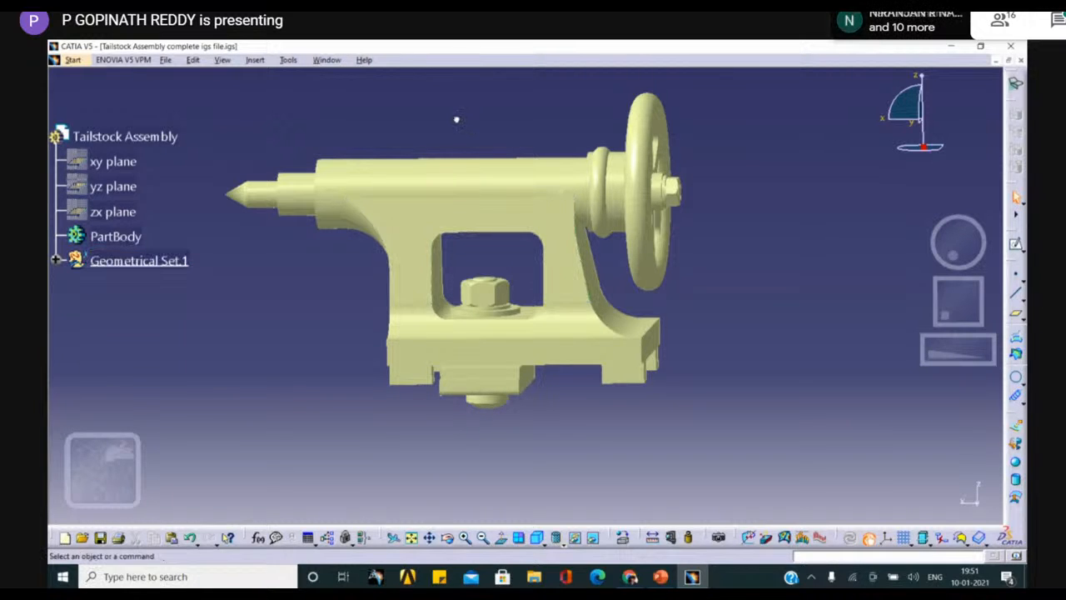
{"action": "middle_click_drag", "start_coordinate": [454, 118], "coordinate": [499, 174]}
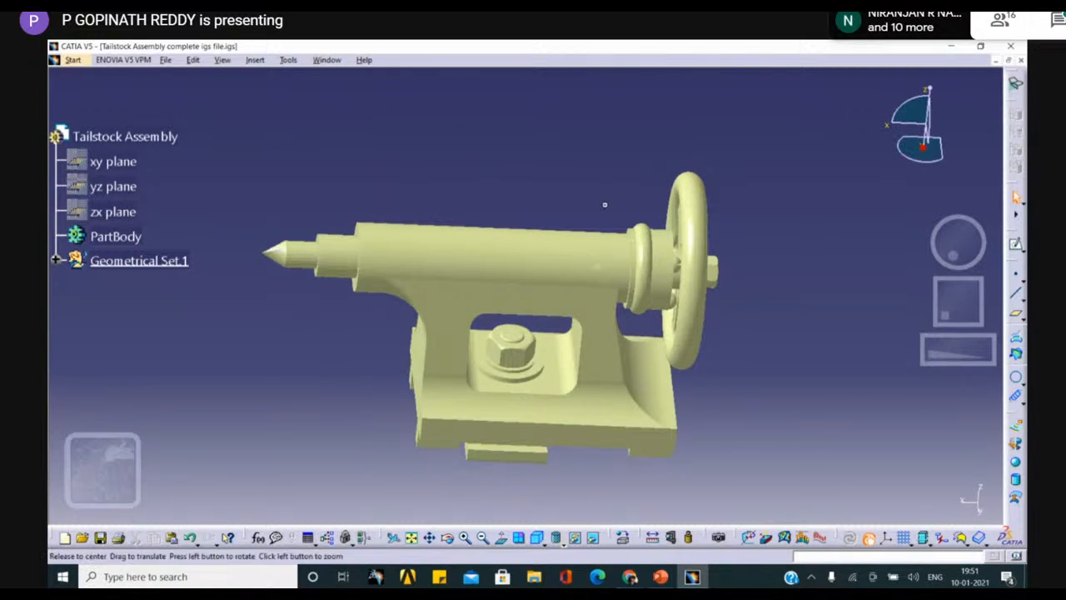
{"action": "middle_click_drag", "start_coordinate": [604, 205], "coordinate": [553, 148]}
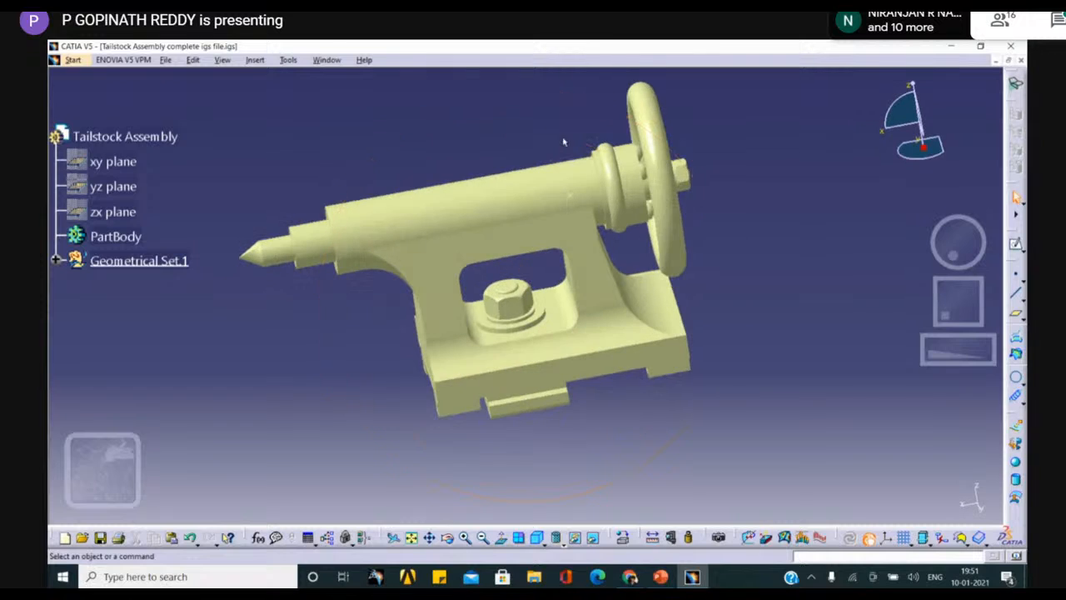
{"action": "middle_click_drag", "start_coordinate": [337, 323], "coordinate": [388, 321]}
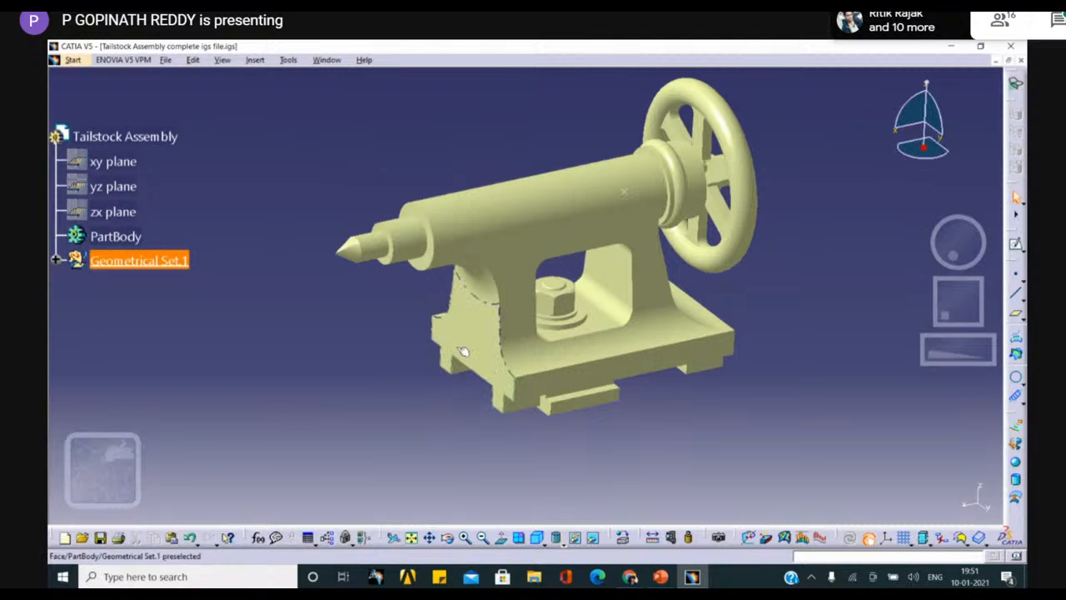
{"action": "left_click", "coordinate": [630, 577]}
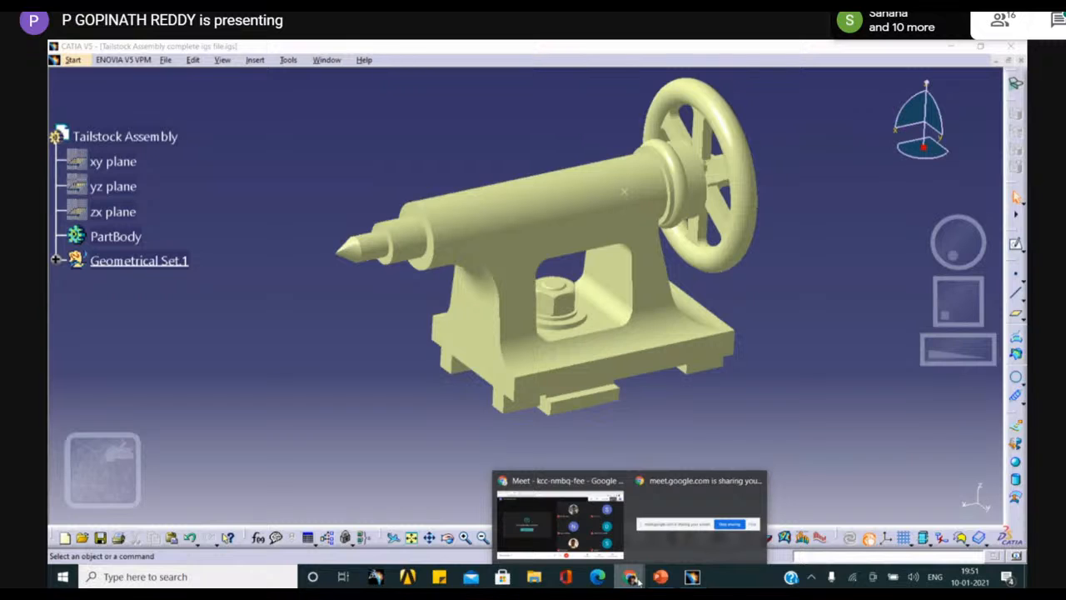
{"action": "left_click", "coordinate": [672, 365]}
{"action": "left_click", "coordinate": [755, 334]}
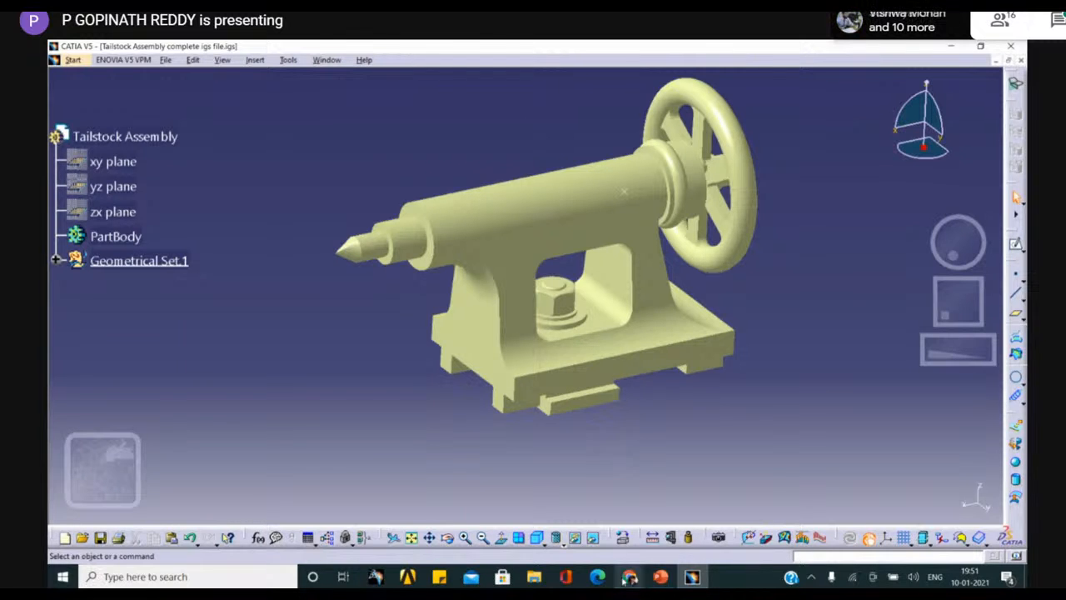
{"action": "mouse_move", "coordinate": [629, 576]}
{"action": "mouse_move", "coordinate": [627, 535]}
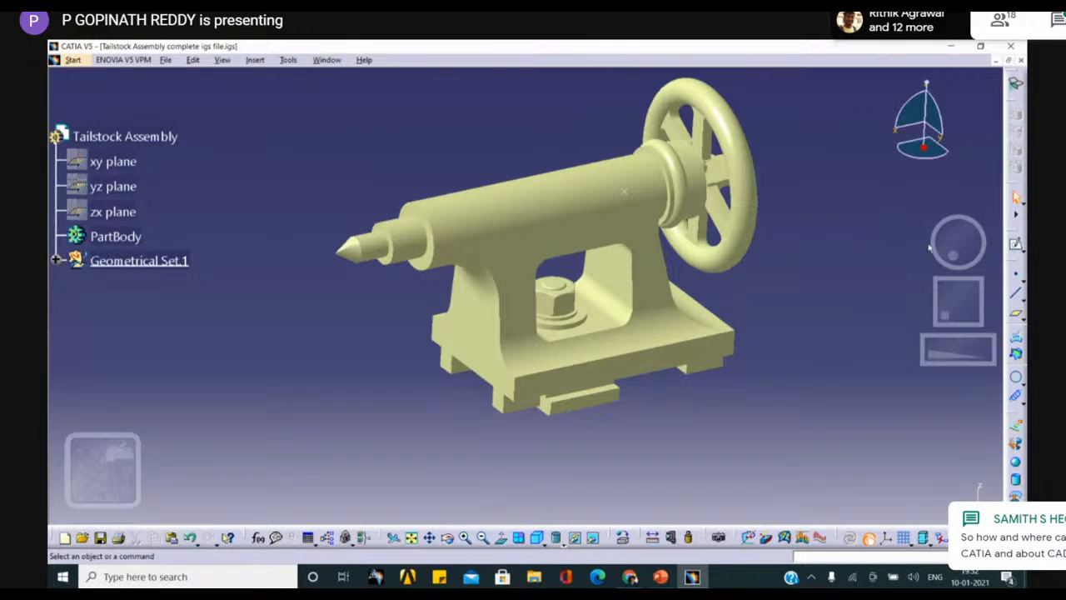
Step: Switch to the CATIA presentation in PowerPoint, show it full screen back to the title slide, and end the show
{"action": "left_click", "coordinate": [672, 578]}
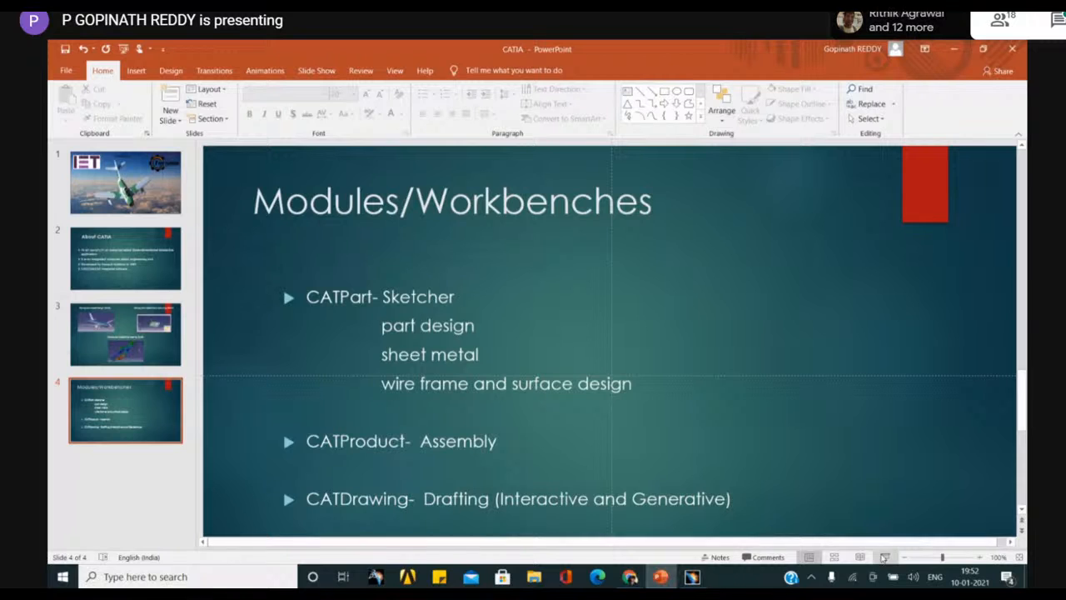
{"action": "left_click", "coordinate": [868, 542]}
{"action": "key", "text": "Left"}
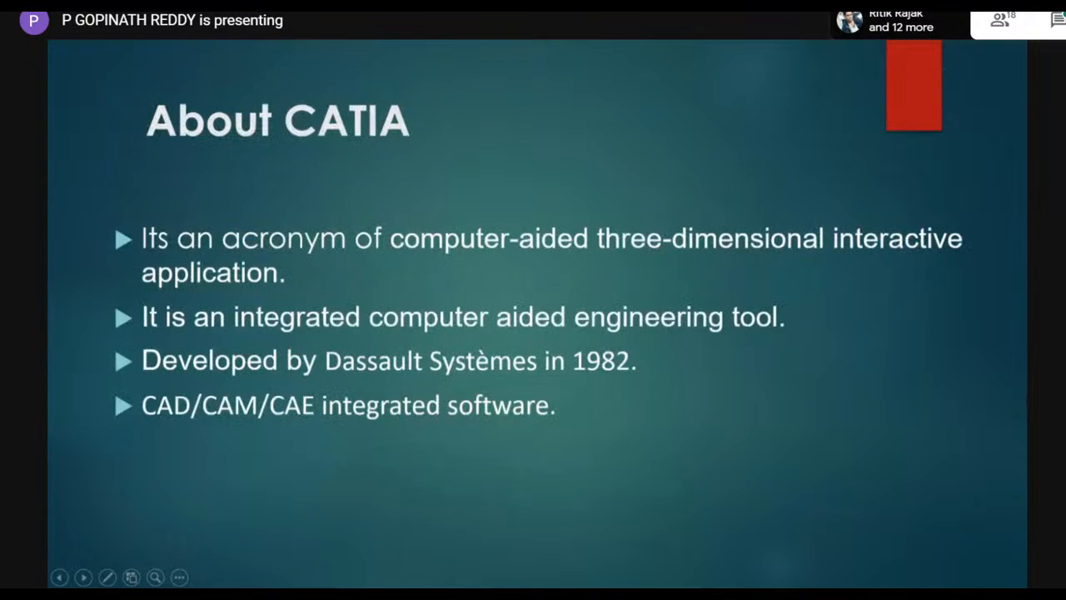
{"action": "key", "text": "Left"}
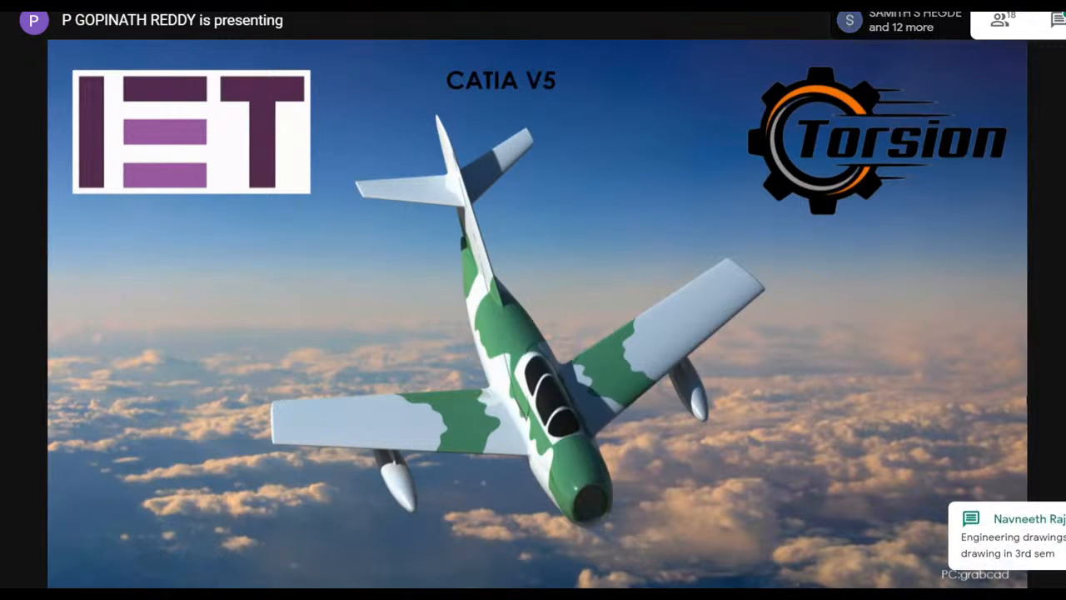
{"action": "key", "text": "Escape"}
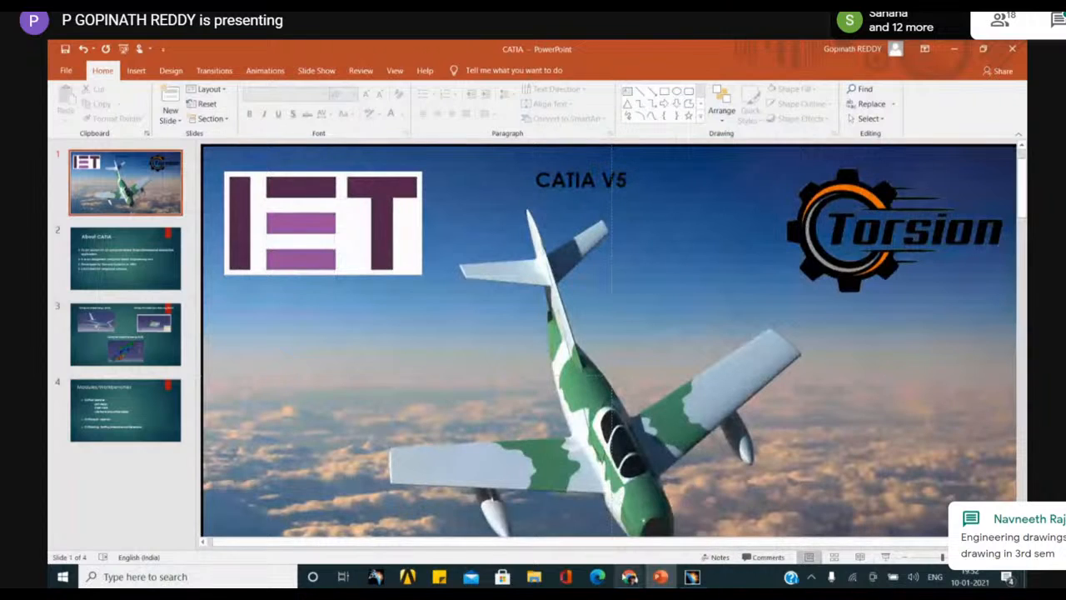
Step: Switch back to the tailstock in CATIA and examine the body's window opening, its inner faces and fillets, the clamping bolt and the underside
{"action": "mouse_move", "coordinate": [660, 576]}
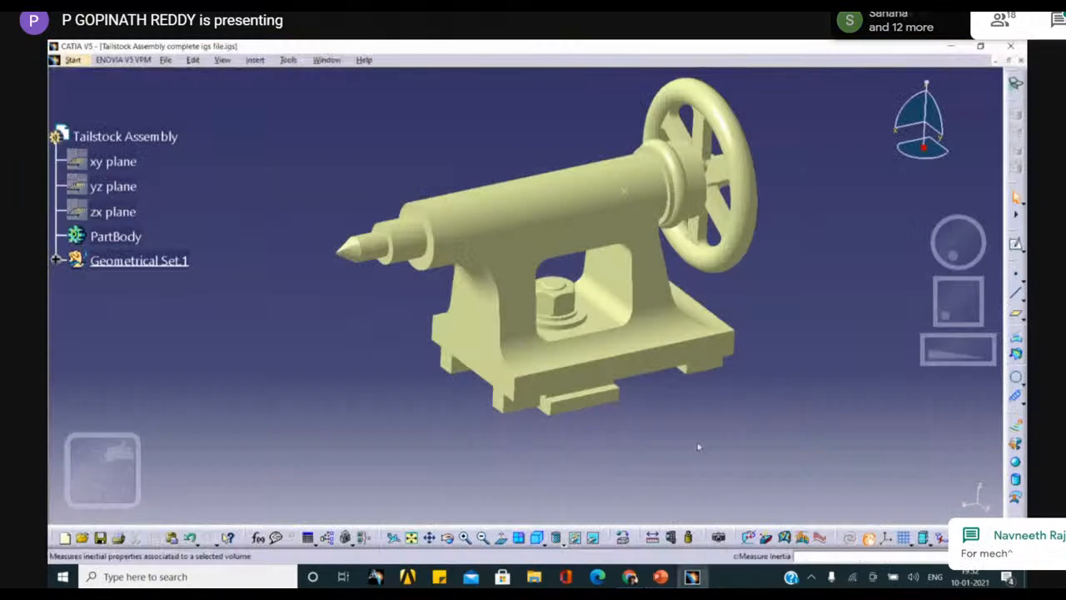
{"action": "left_click", "coordinate": [664, 520]}
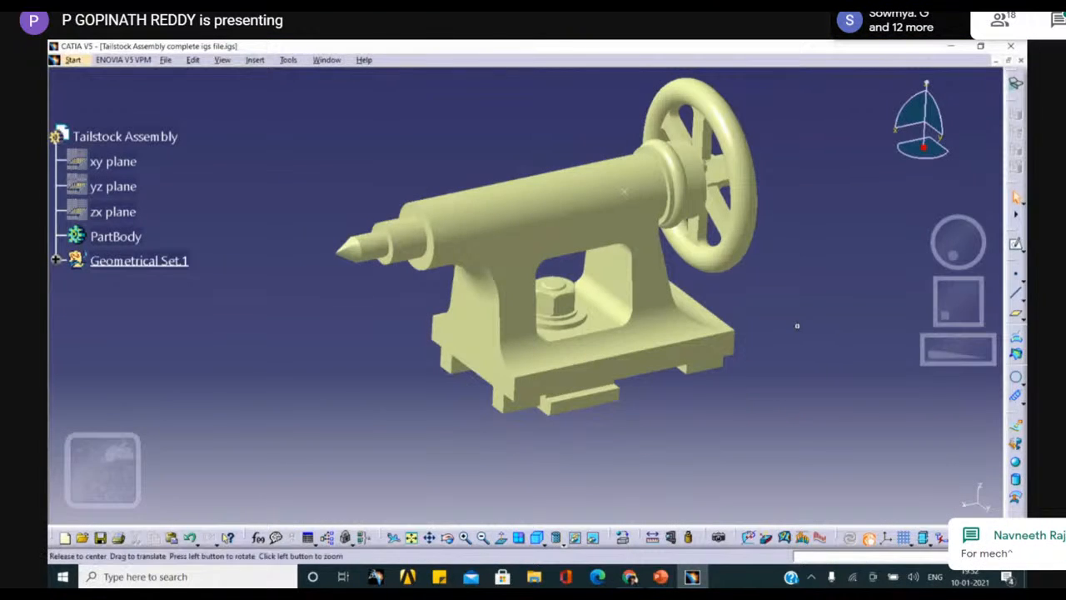
{"action": "middle_click_drag", "start_coordinate": [806, 333], "coordinate": [644, 280]}
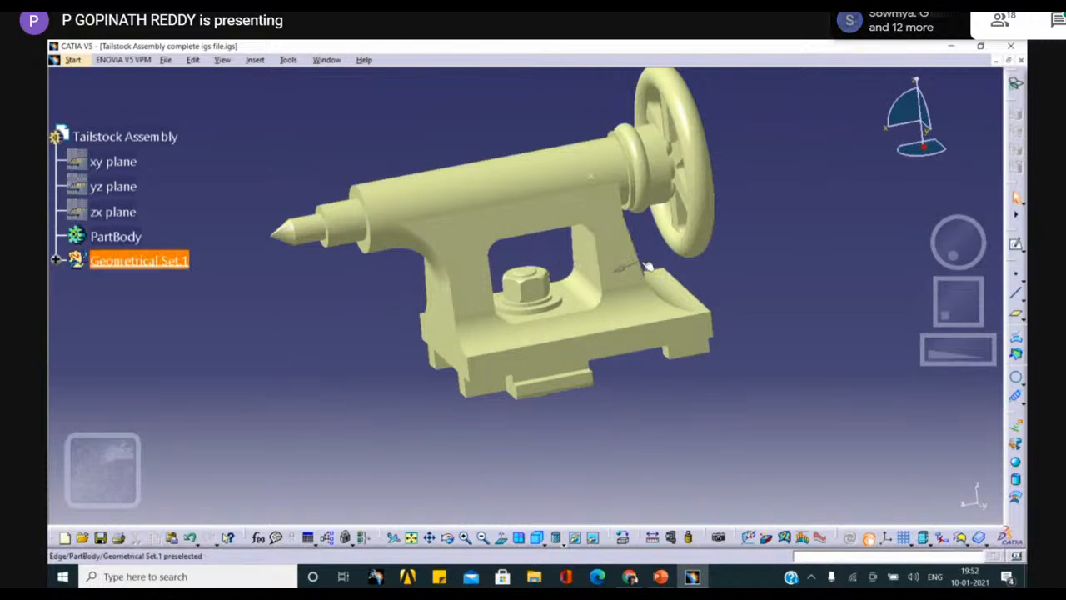
{"action": "left_click", "coordinate": [588, 260]}
{"action": "middle_click_drag", "start_coordinate": [529, 251], "coordinate": [542, 146]}
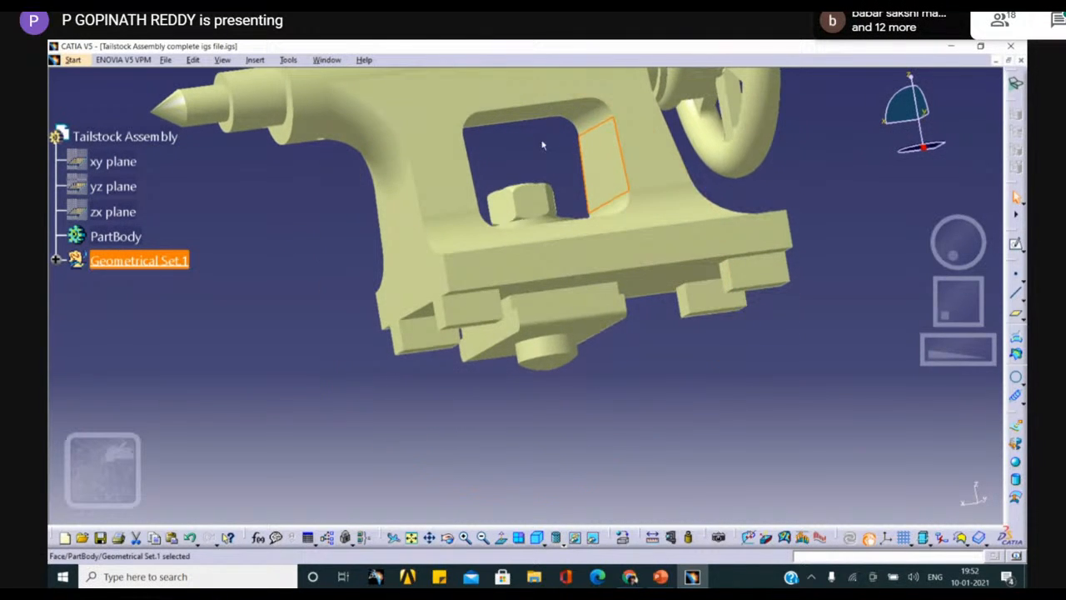
{"action": "left_click", "coordinate": [592, 122]}
{"action": "left_click", "coordinate": [547, 115]}
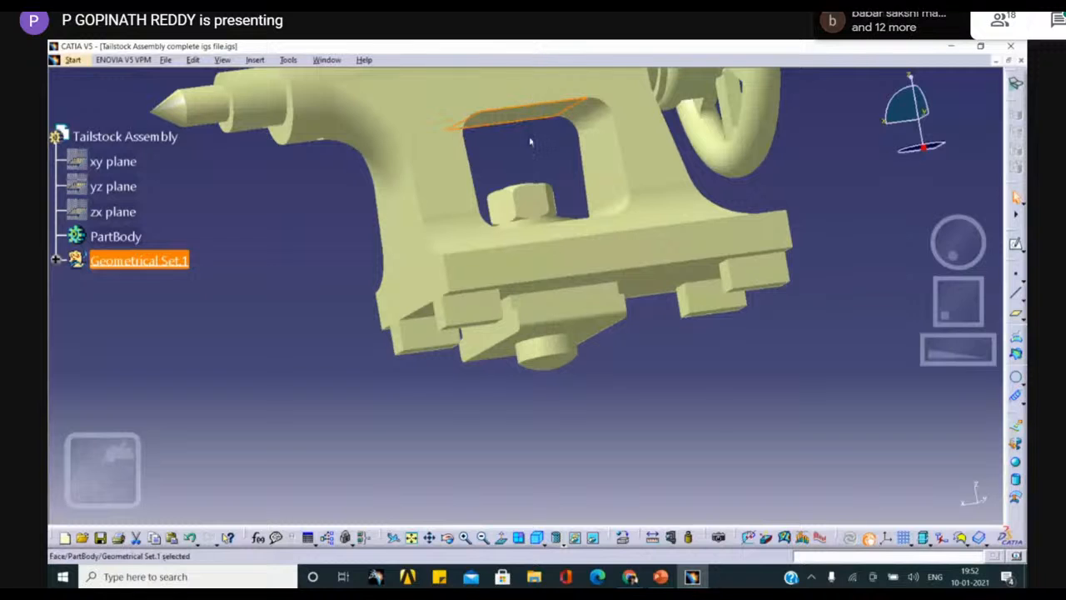
{"action": "middle_click_drag", "start_coordinate": [539, 125], "coordinate": [575, 333]}
{"action": "left_click", "coordinate": [353, 334]}
{"action": "left_click", "coordinate": [605, 333]}
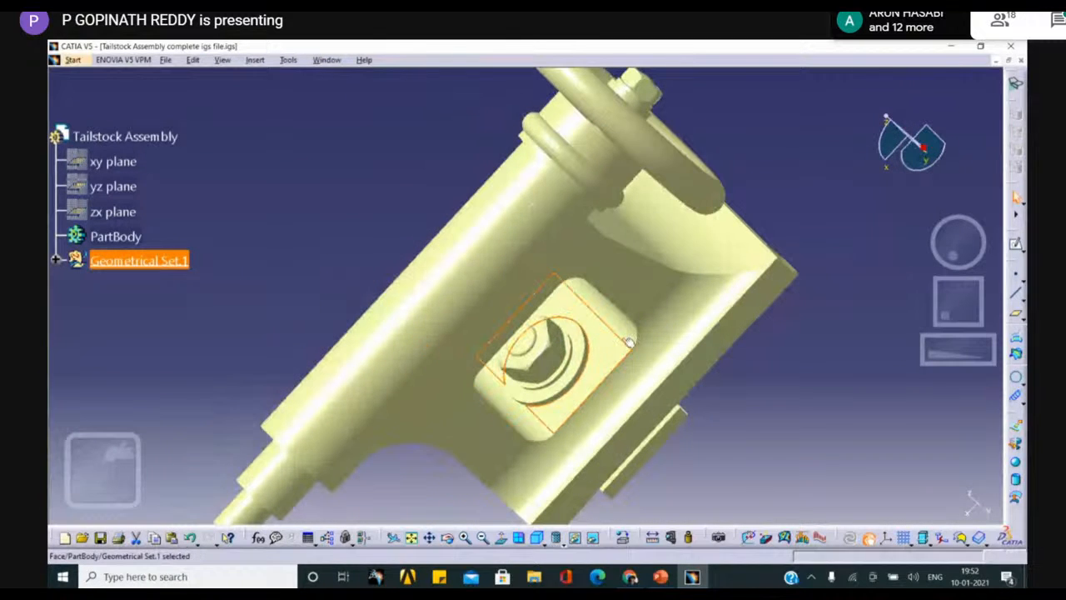
{"action": "middle_click_drag", "start_coordinate": [735, 390], "coordinate": [552, 126]}
{"action": "left_click", "coordinate": [621, 250]}
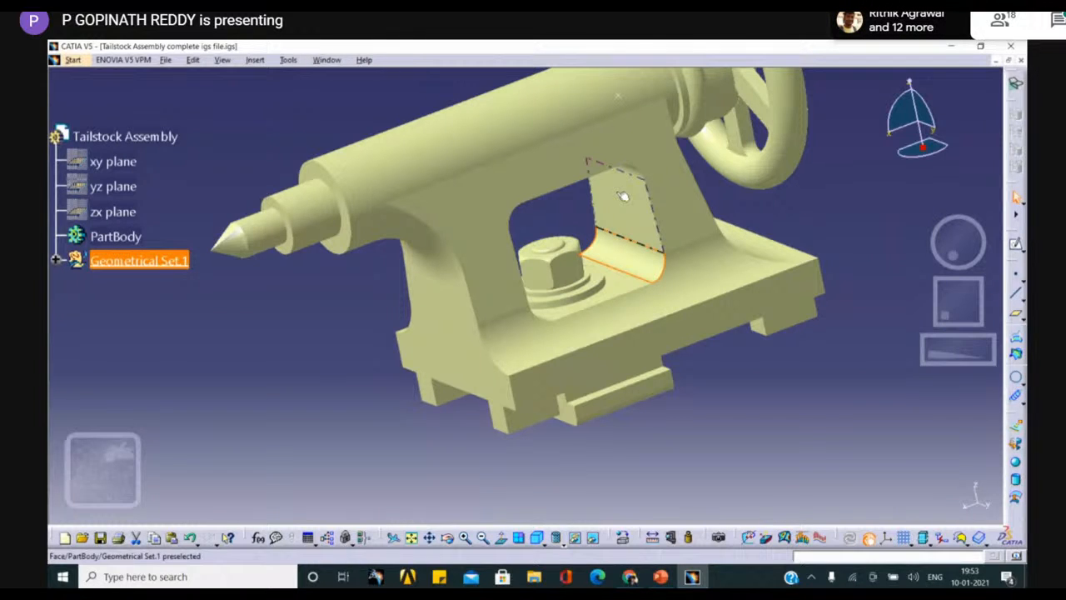
{"action": "left_click", "coordinate": [623, 197]}
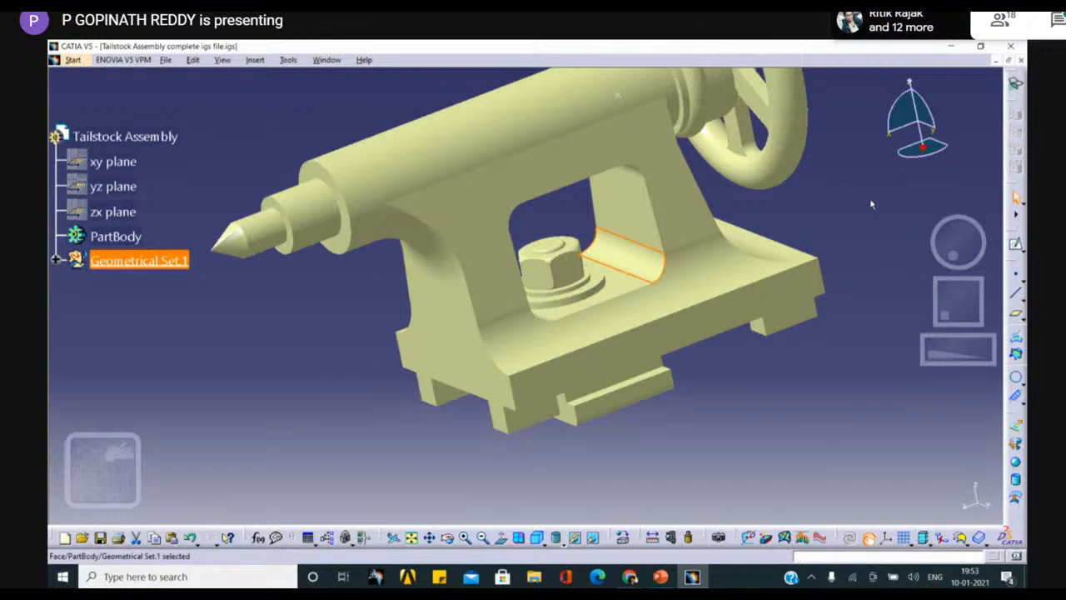
{"action": "left_click", "coordinate": [857, 216]}
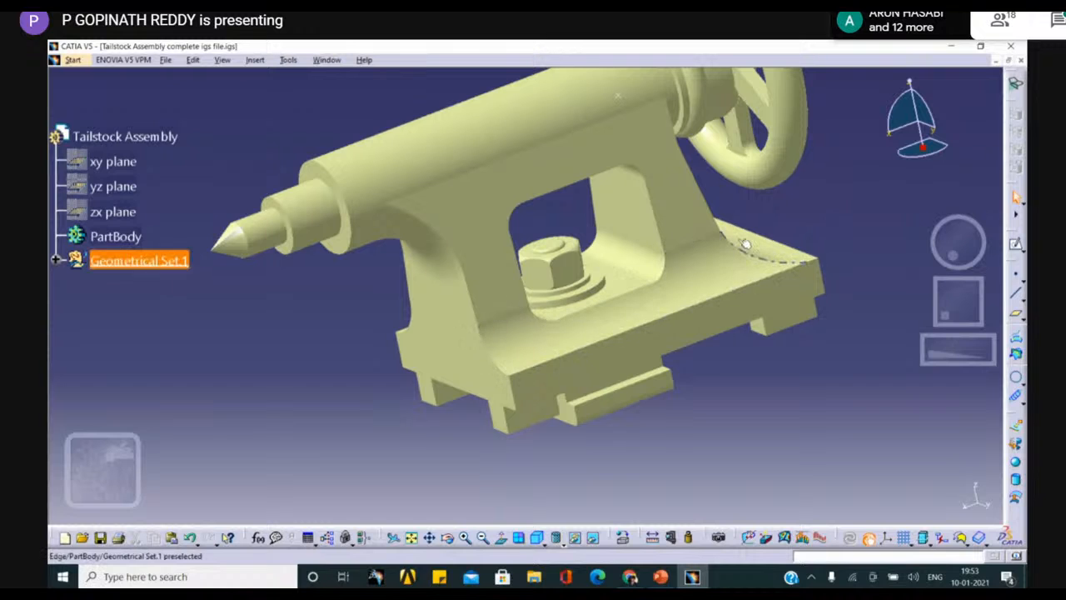
{"action": "middle_click_drag", "start_coordinate": [737, 209], "coordinate": [713, 288]}
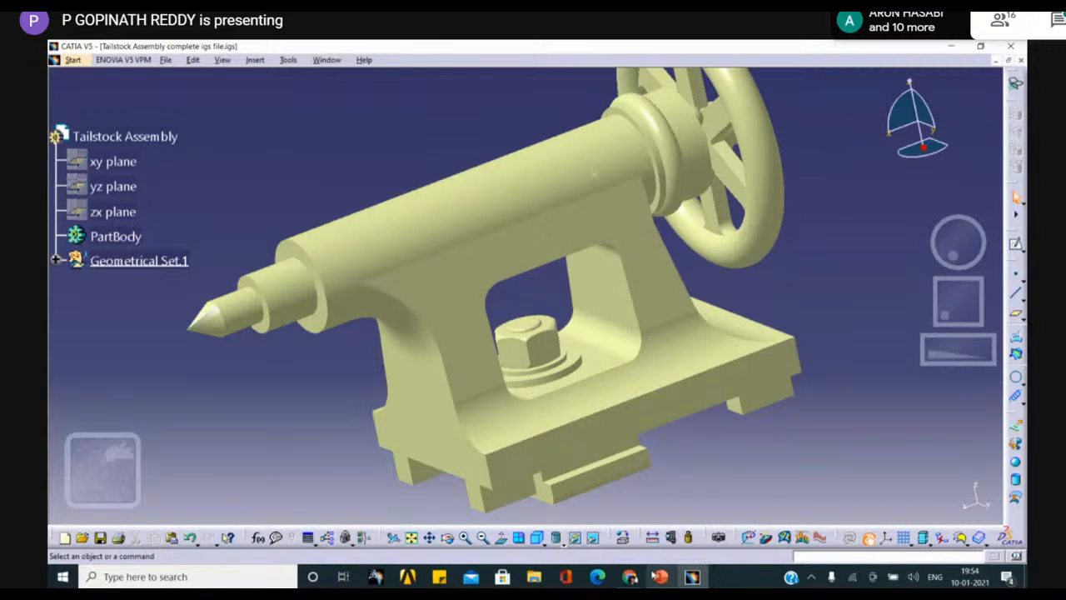
{"action": "mouse_move", "coordinate": [672, 476]}
{"action": "middle_mouse_down"}
{"action": "mouse_move", "coordinate": [690, 442]}
{"action": "mouse_move", "coordinate": [633, 436]}
{"action": "mouse_move", "coordinate": [624, 458]}
{"action": "mouse_move", "coordinate": [602, 376]}
{"action": "middle_mouse_up"}
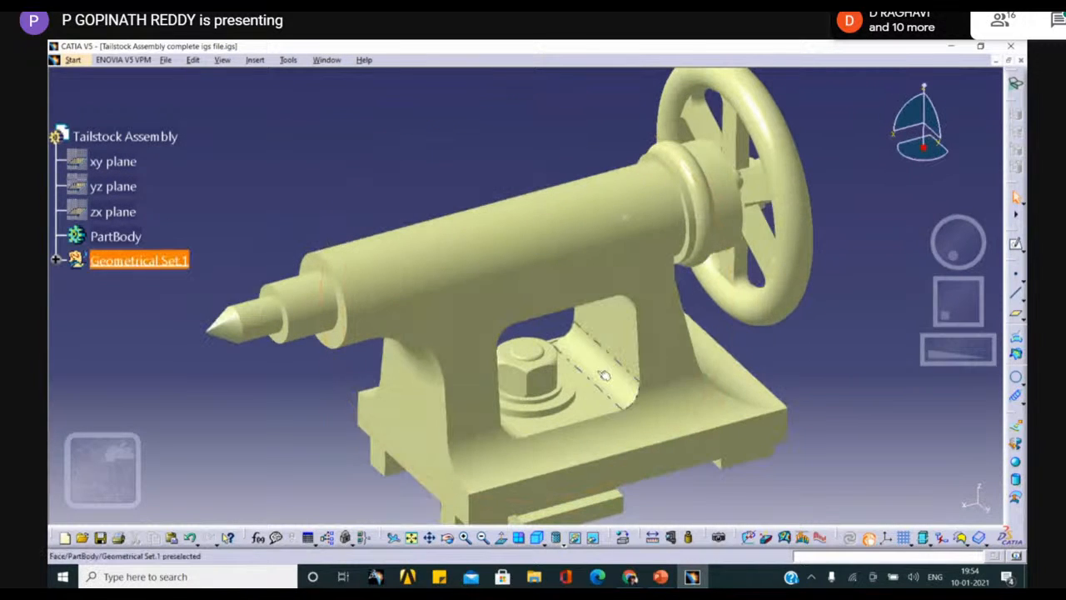
{"action": "middle_click_drag", "start_coordinate": [800, 361], "coordinate": [466, 183]}
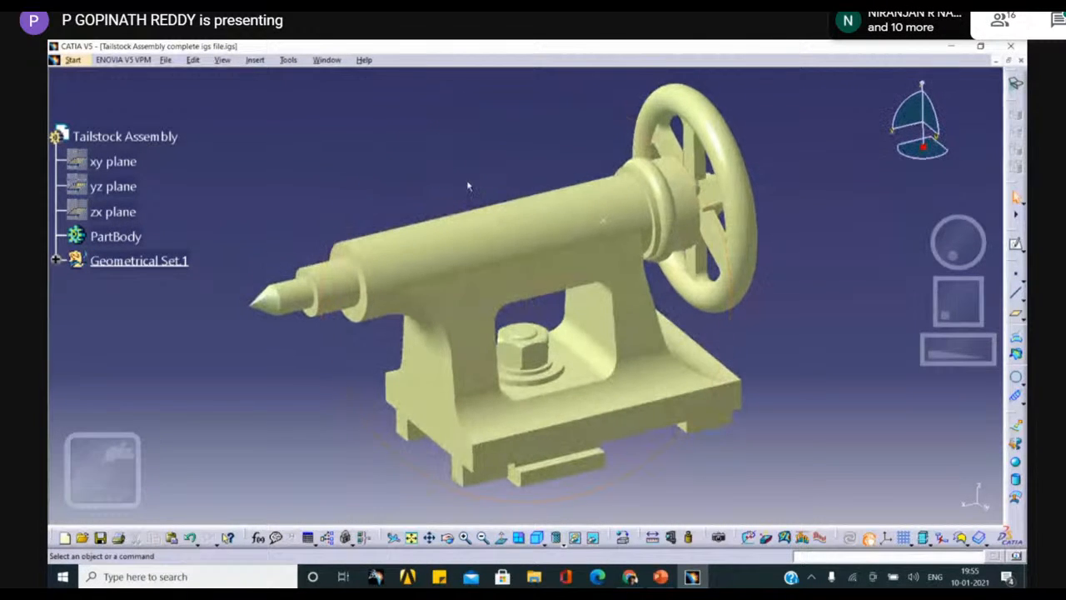
{"action": "mouse_move", "coordinate": [769, 215]}
{"action": "middle_mouse_down"}
{"action": "mouse_move", "coordinate": [782, 235]}
{"action": "mouse_move", "coordinate": [779, 201]}
{"action": "mouse_move", "coordinate": [797, 221]}
{"action": "mouse_move", "coordinate": [781, 231]}
{"action": "middle_mouse_up"}
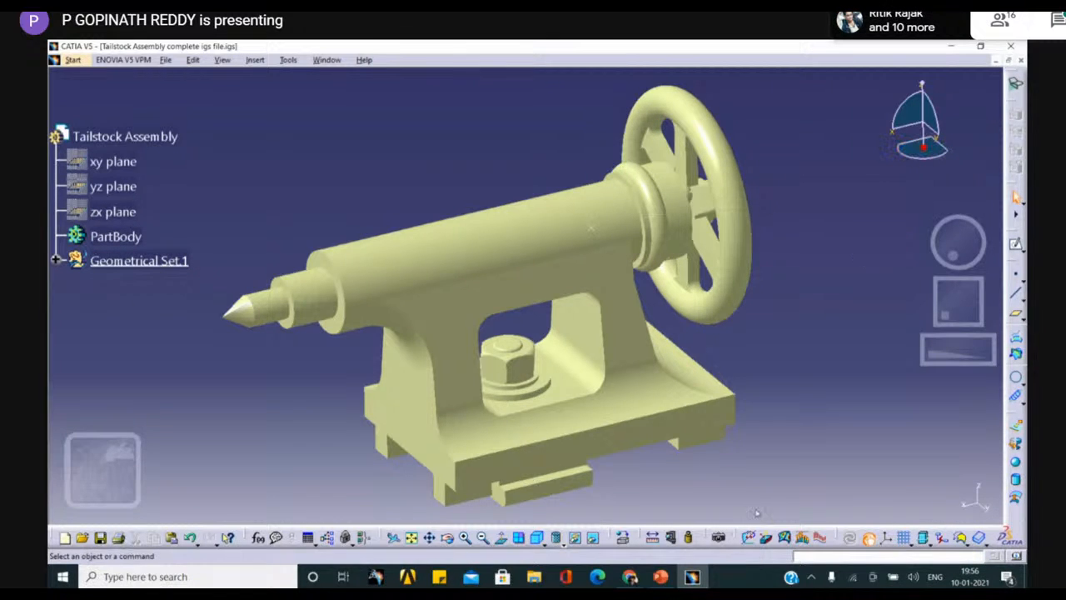
Step: Switch to the CATIA presentation in PowerPoint, show the title slide full screen, and end the slide show
{"action": "left_click", "coordinate": [661, 577]}
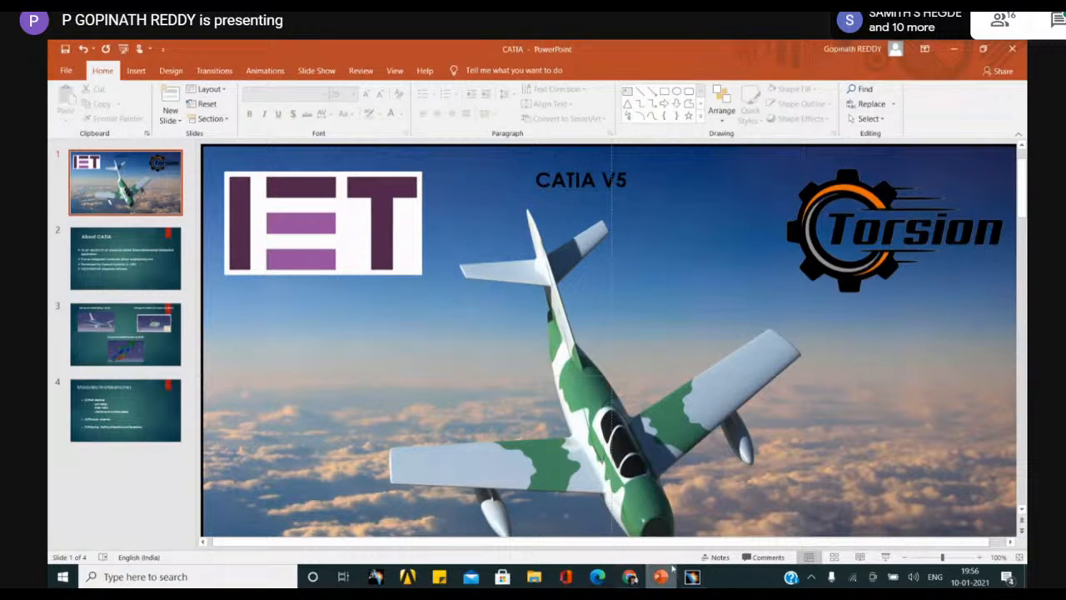
{"action": "left_click", "coordinate": [707, 401]}
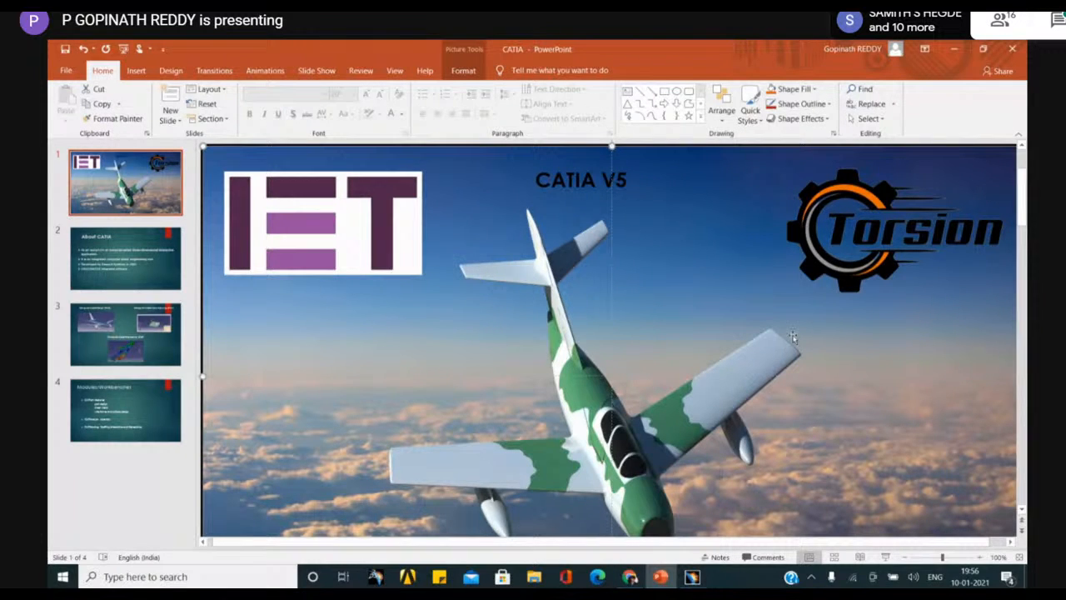
{"action": "scroll", "coordinate": [457, 325], "scroll_direction": "down", "scroll_amount": 1}
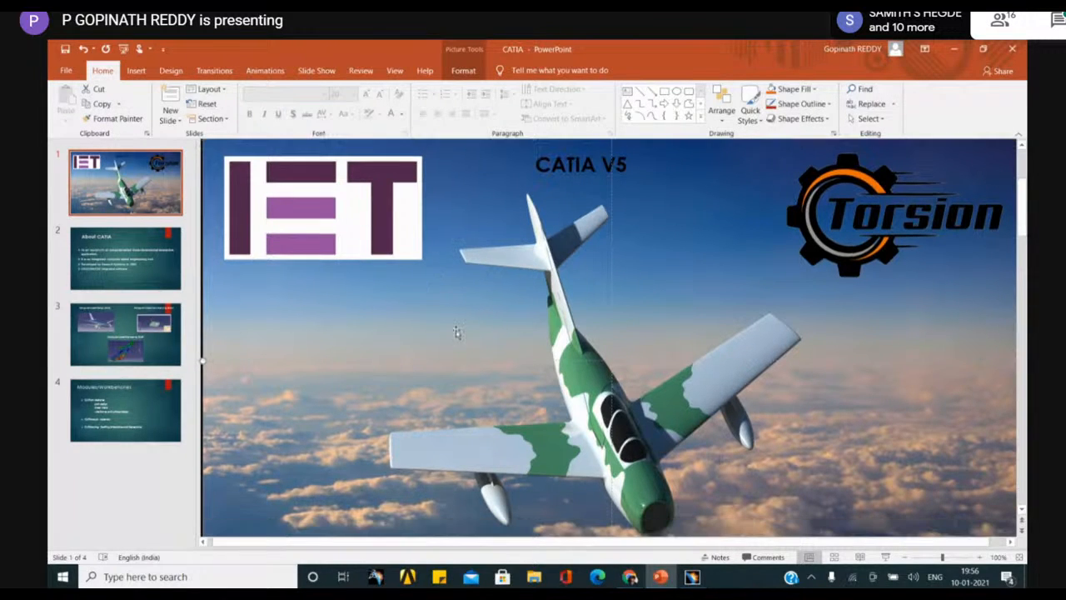
{"action": "left_click", "coordinate": [886, 557]}
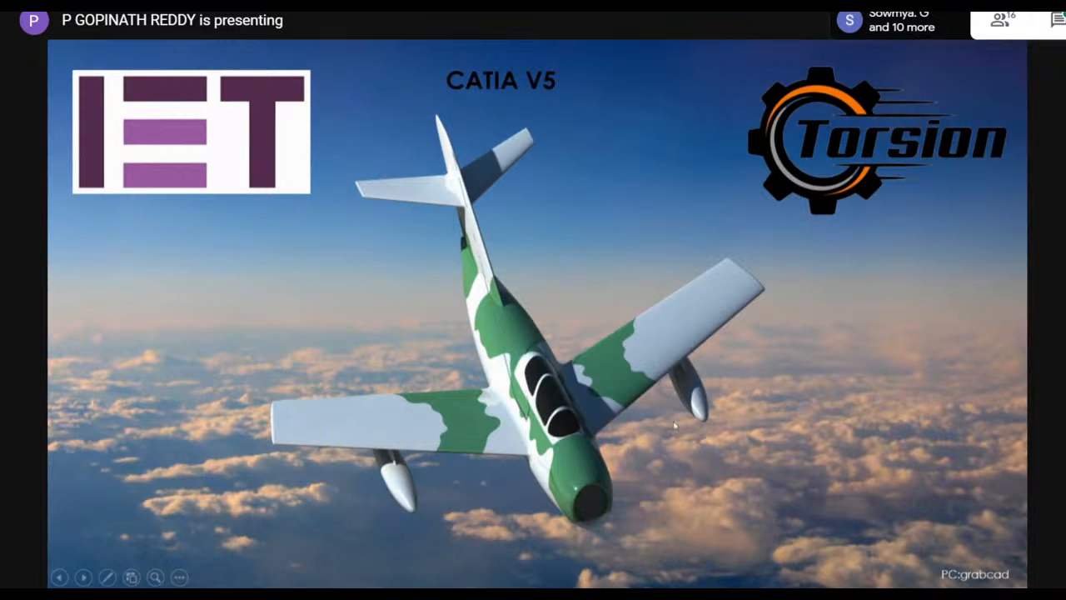
{"action": "key", "text": "Escape"}
{"action": "mouse_move", "coordinate": [631, 576]}
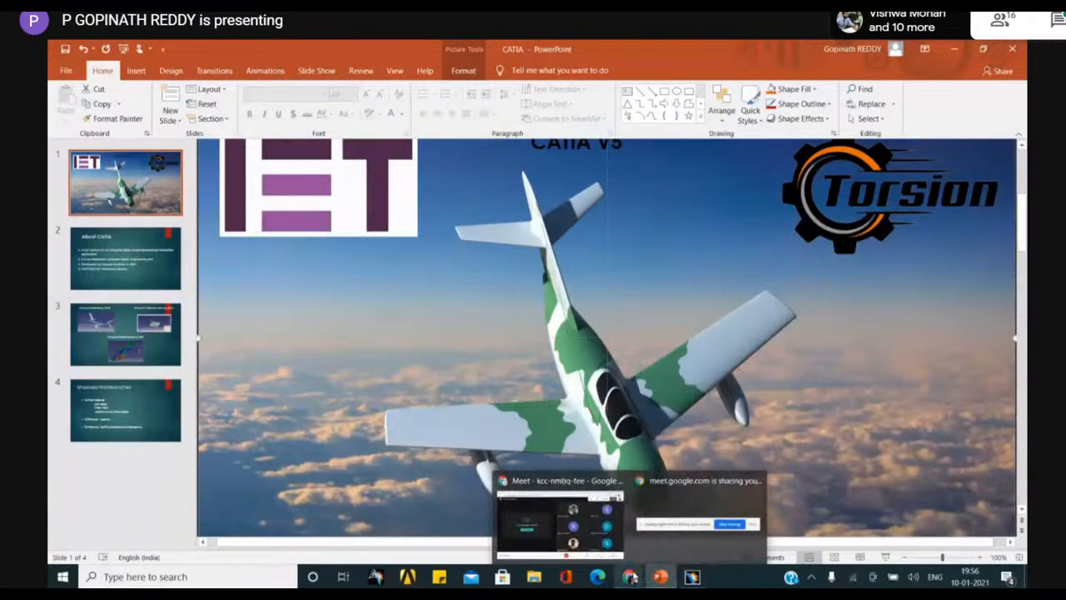